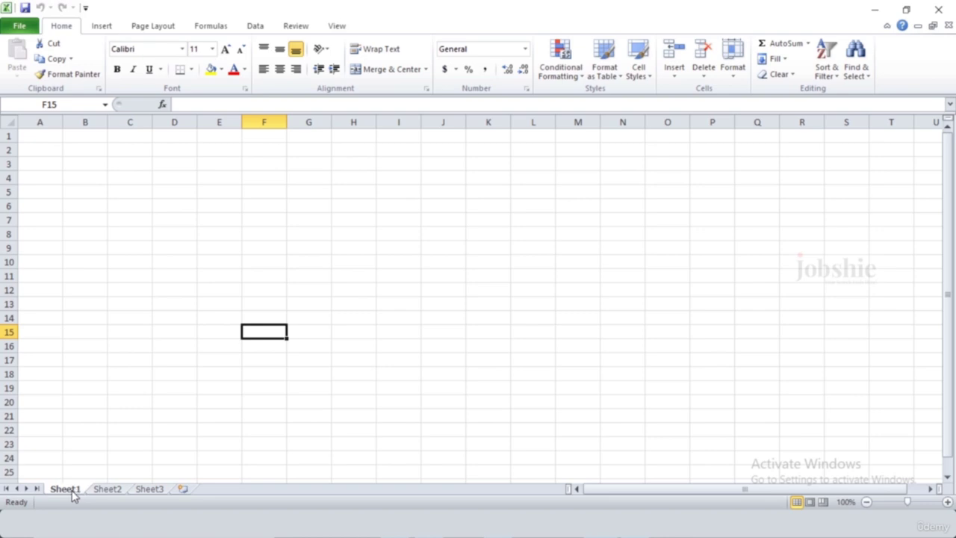
Step: View Sheet2 and Sheet3, and insert two new blank worksheets after Sheet3
{"action": "left_click", "coordinate": [108, 490]}
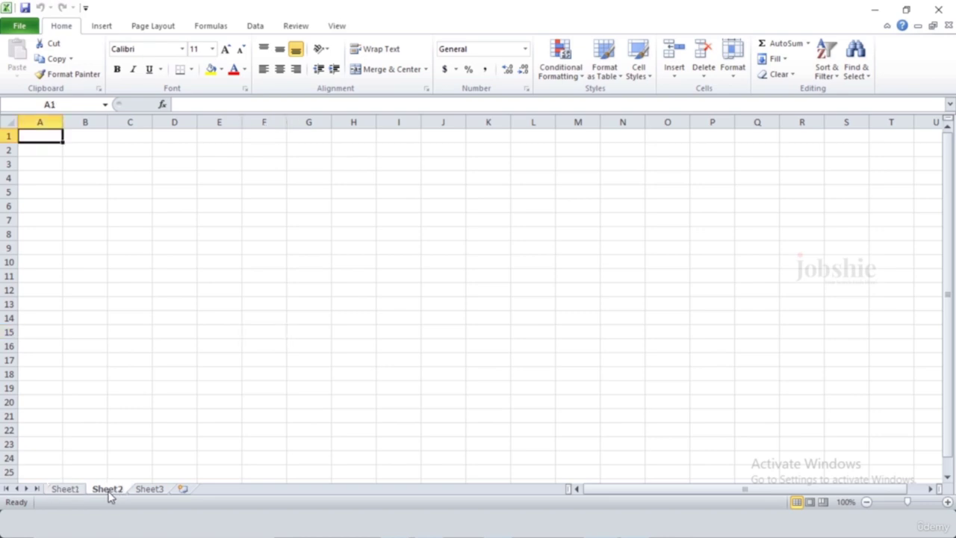
{"action": "left_click", "coordinate": [146, 491]}
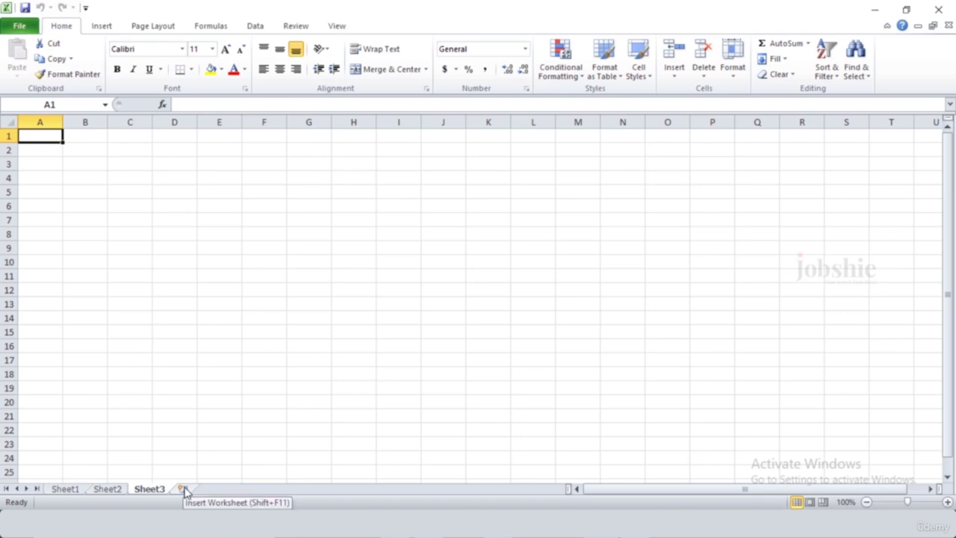
{"action": "left_click", "coordinate": [184, 490]}
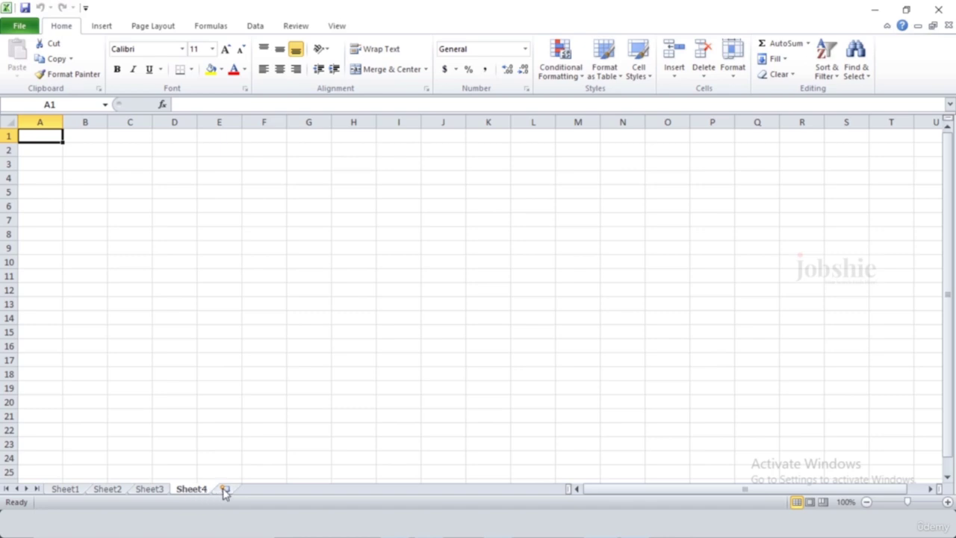
{"action": "left_click", "coordinate": [224, 489]}
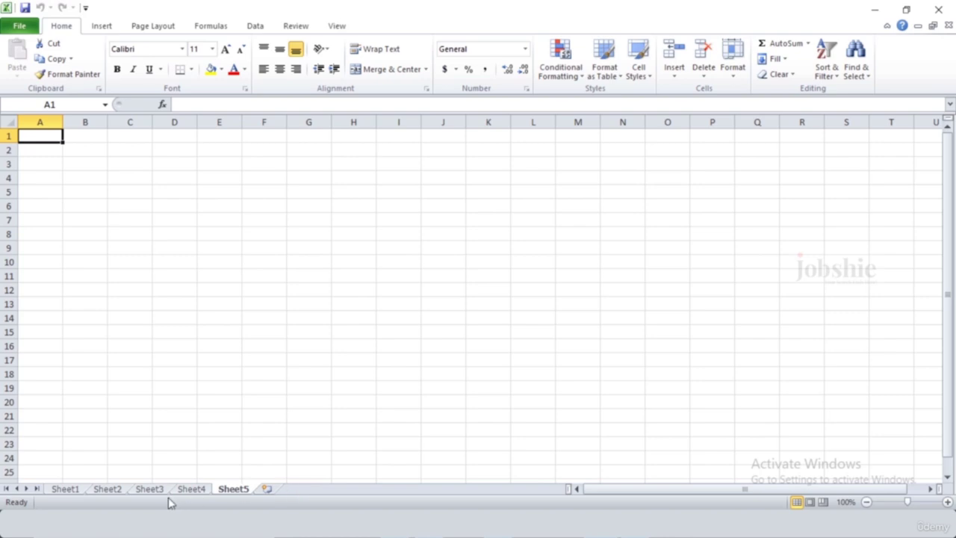
Step: Rename the worksheet Sheet1 as Budget
{"action": "left_click", "coordinate": [68, 489]}
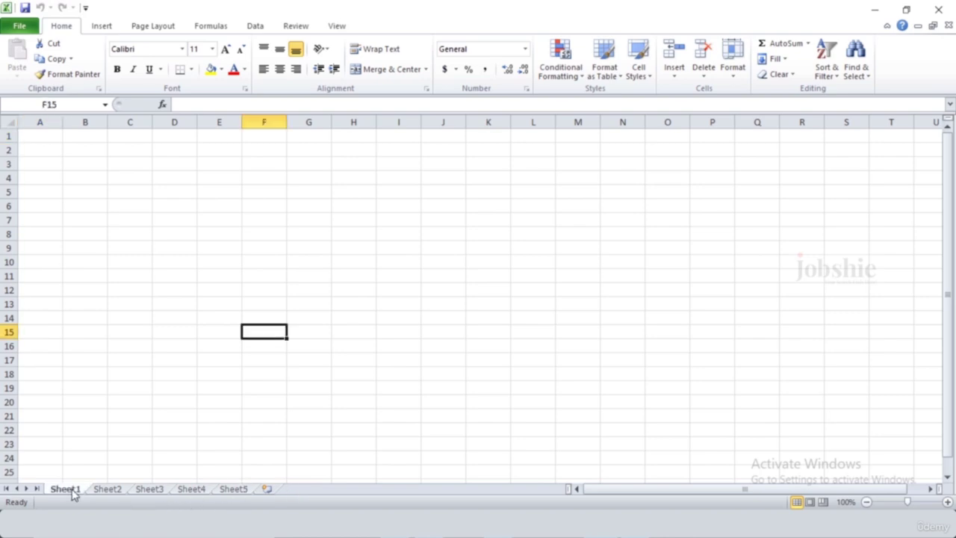
{"action": "right_click", "coordinate": [73, 495]}
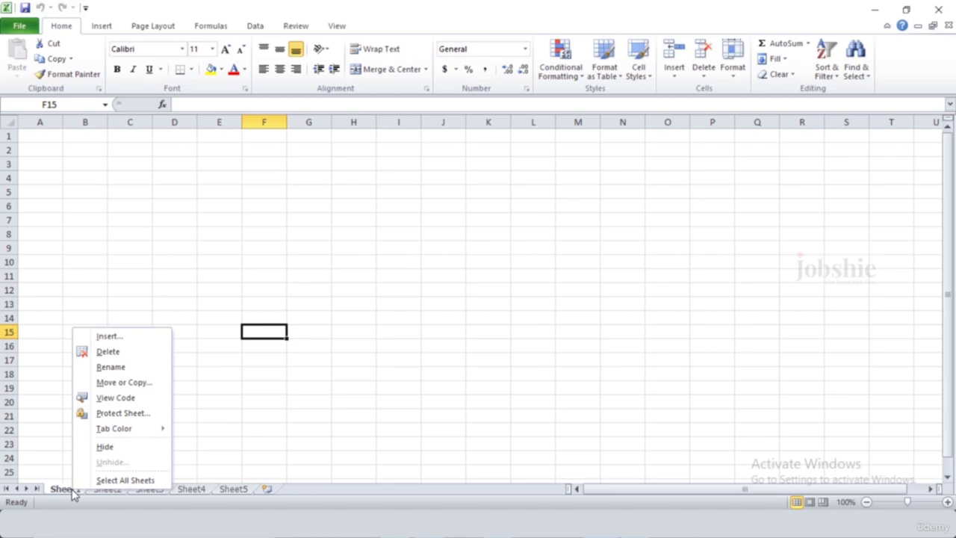
{"action": "left_click", "coordinate": [124, 368]}
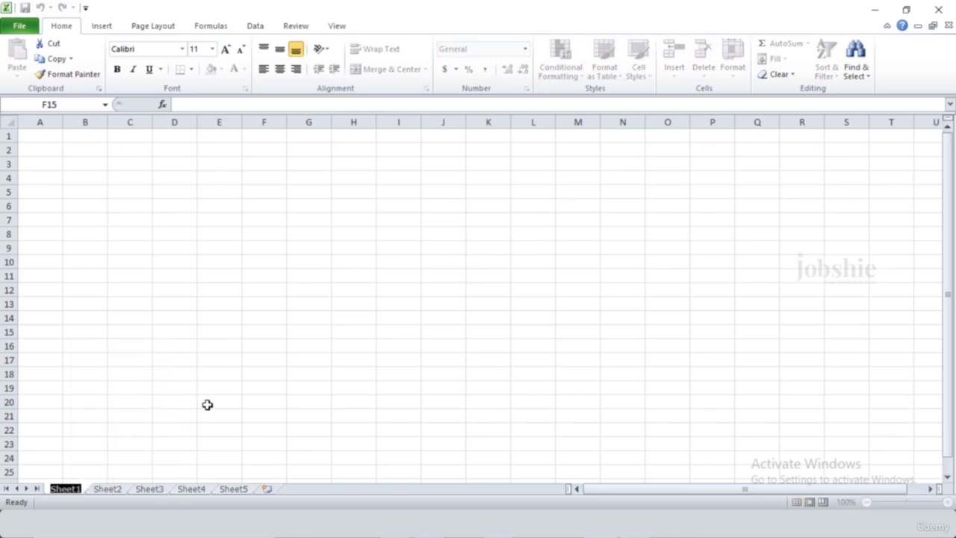
{"action": "type", "text": "Budget"}
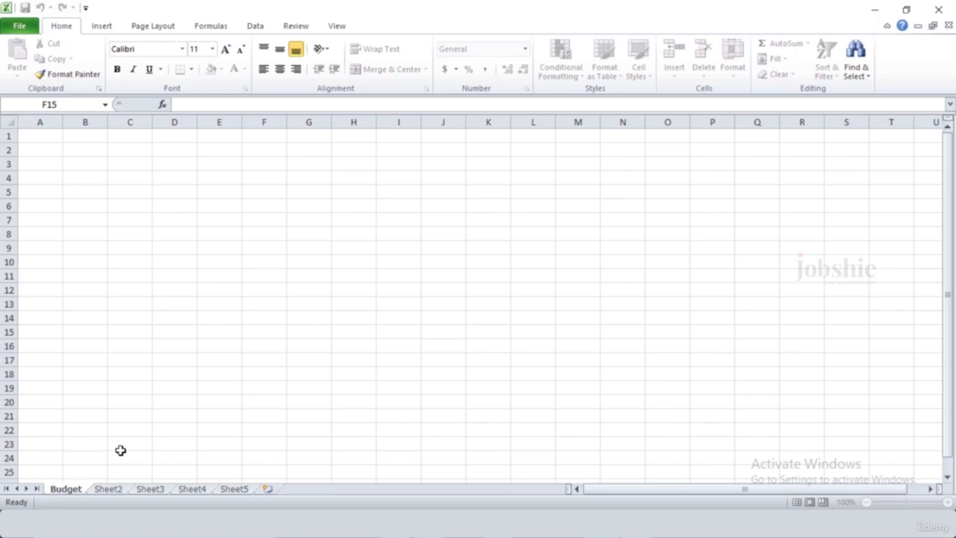
{"action": "left_click", "coordinate": [70, 433]}
{"action": "left_click", "coordinate": [254, 419]}
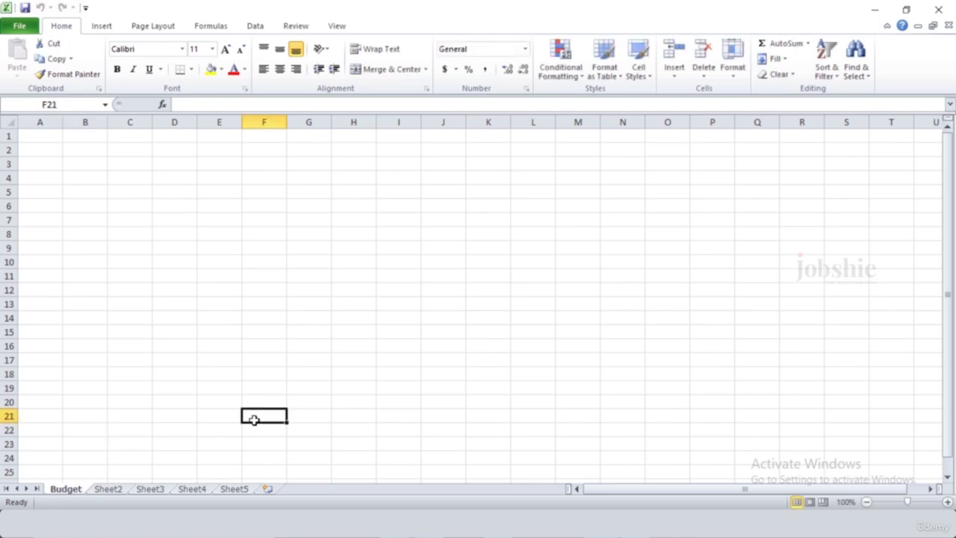
{"action": "right_click", "coordinate": [65, 489]}
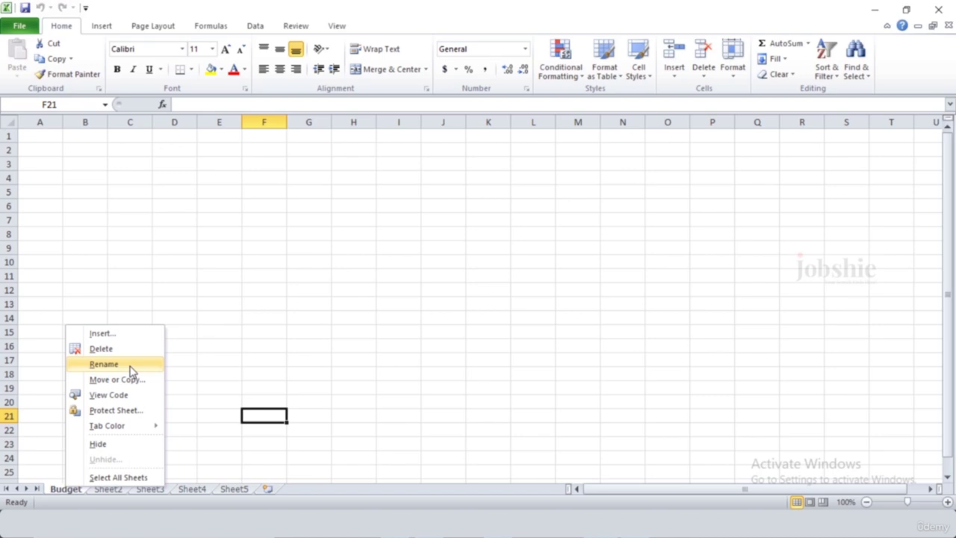
{"action": "key", "text": "Escape"}
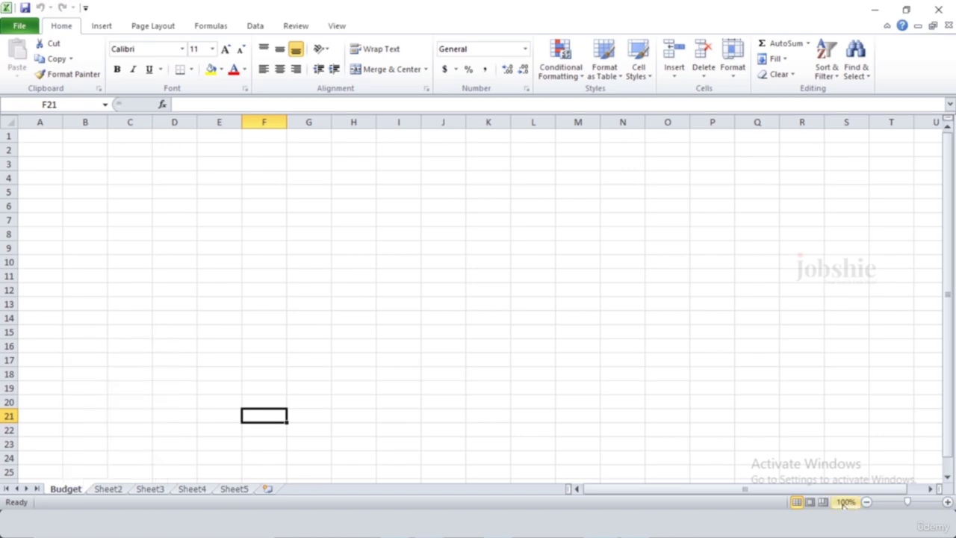
{"action": "left_click", "coordinate": [947, 503]}
{"action": "left_click", "coordinate": [947, 503]}
{"action": "left_click", "coordinate": [946, 503]}
{"action": "left_click", "coordinate": [947, 503]}
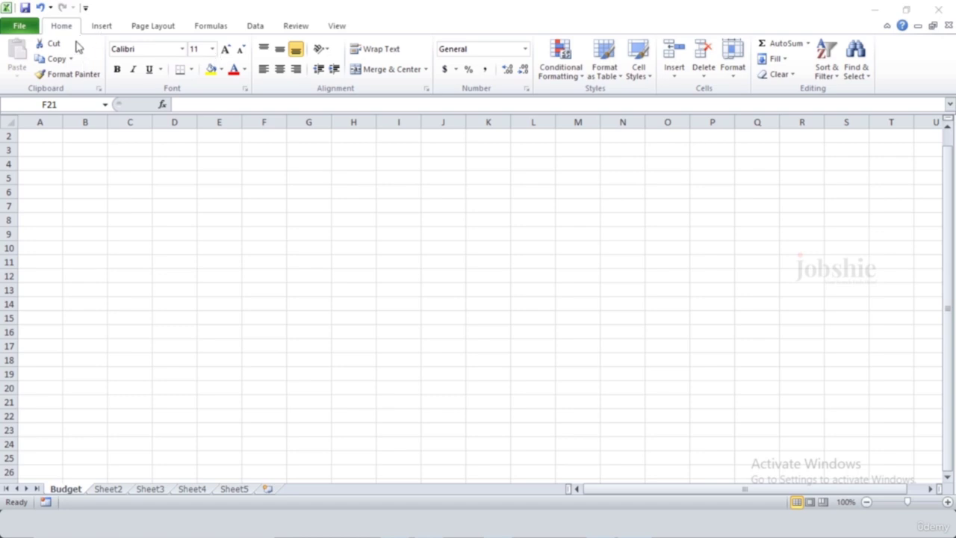
{"action": "left_click", "coordinate": [101, 28]}
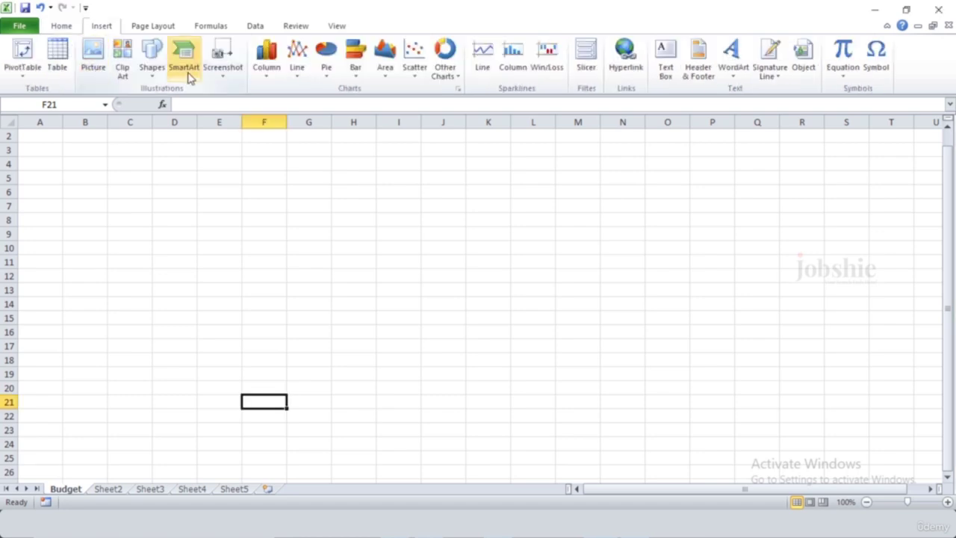
{"action": "left_click", "coordinate": [154, 27]}
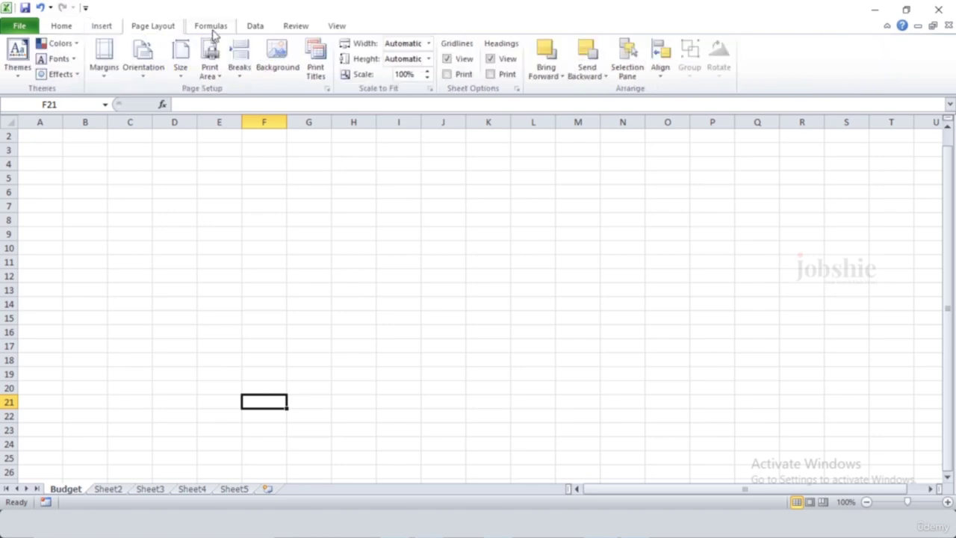
{"action": "left_click", "coordinate": [212, 27]}
{"action": "left_click", "coordinate": [255, 27]}
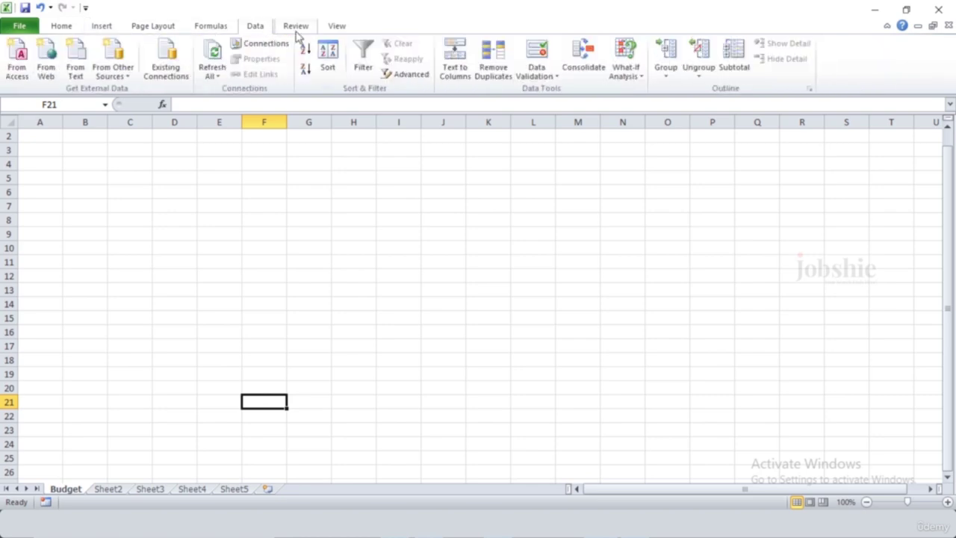
{"action": "left_click", "coordinate": [295, 27]}
{"action": "left_click", "coordinate": [338, 28]}
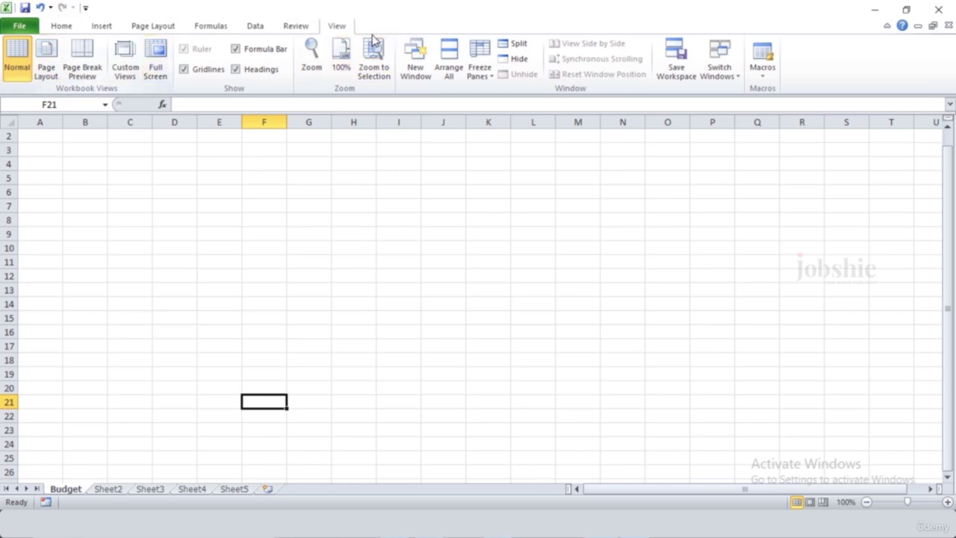
Step: Customize the ribbon to hide the Review tab and show the Developer tab, and display the Developer commands
{"action": "left_click", "coordinate": [18, 27]}
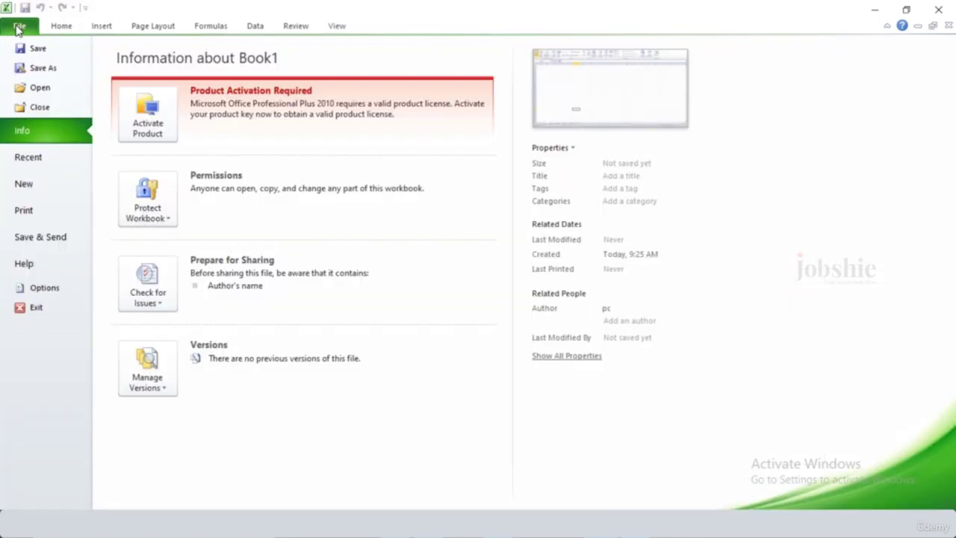
{"action": "left_click", "coordinate": [29, 291]}
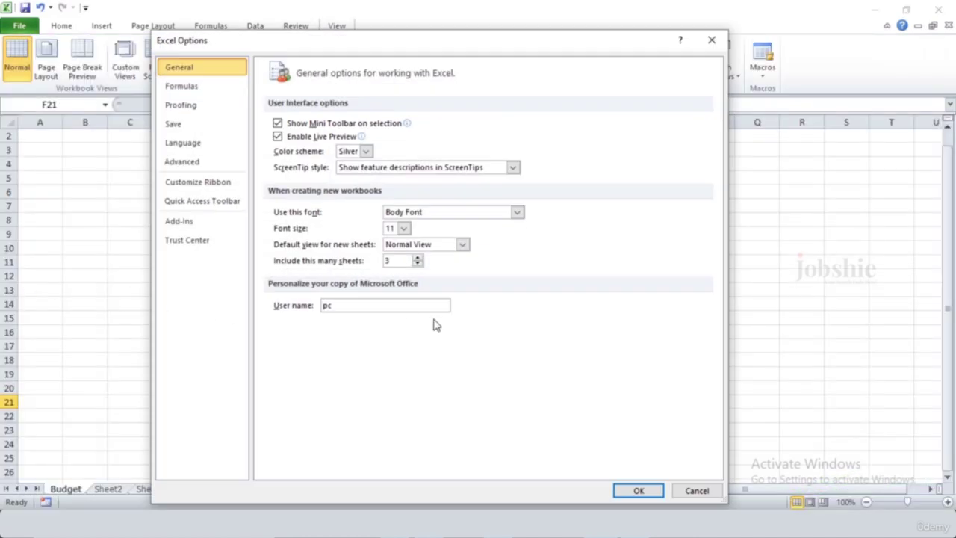
{"action": "left_click", "coordinate": [200, 183]}
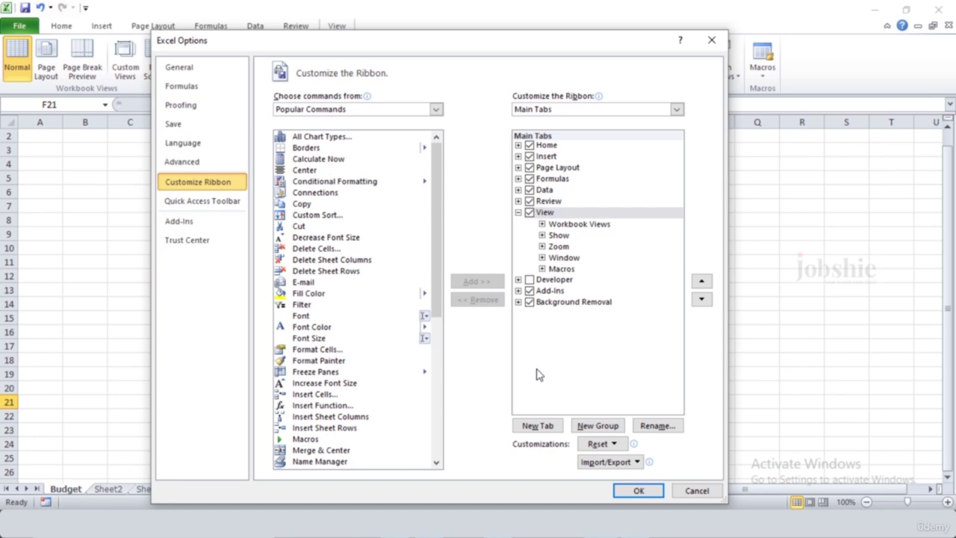
{"action": "left_click_drag", "start_coordinate": [437, 43], "coordinate": [422, 79]}
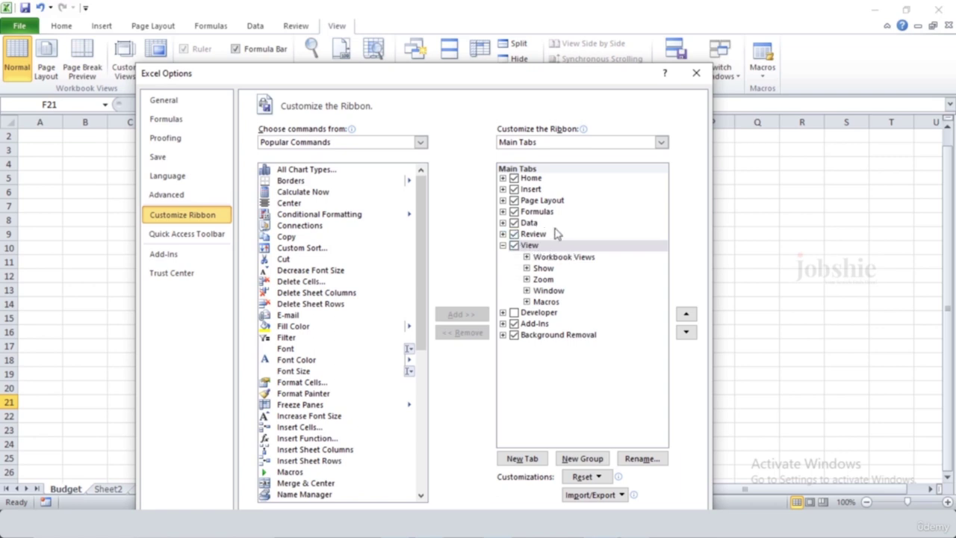
{"action": "left_click", "coordinate": [514, 234]}
{"action": "left_click", "coordinate": [567, 234]}
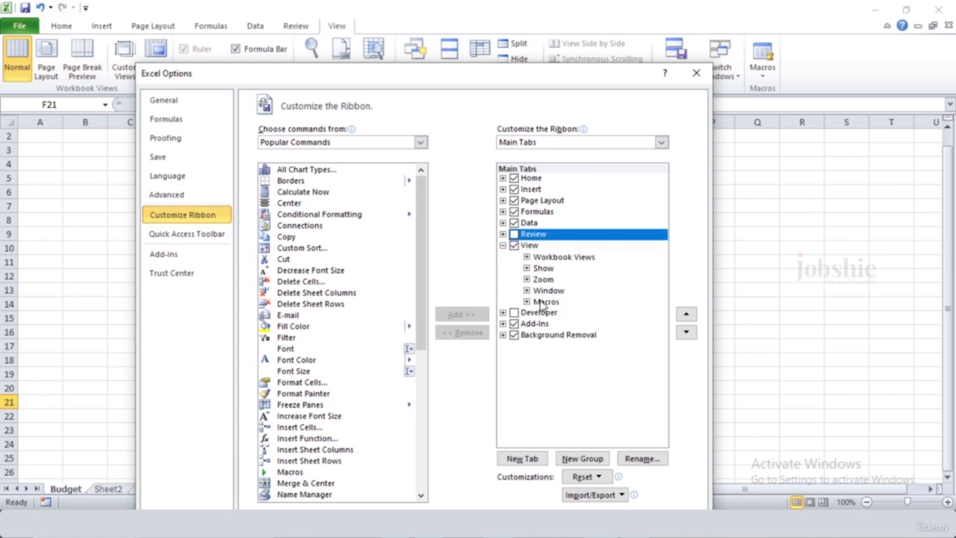
{"action": "left_click", "coordinate": [514, 312]}
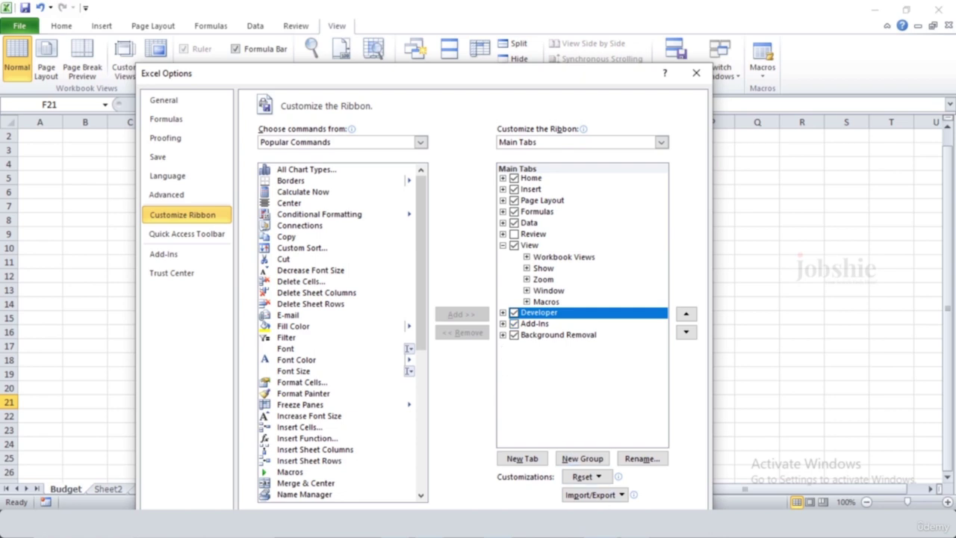
{"action": "key", "text": "Return"}
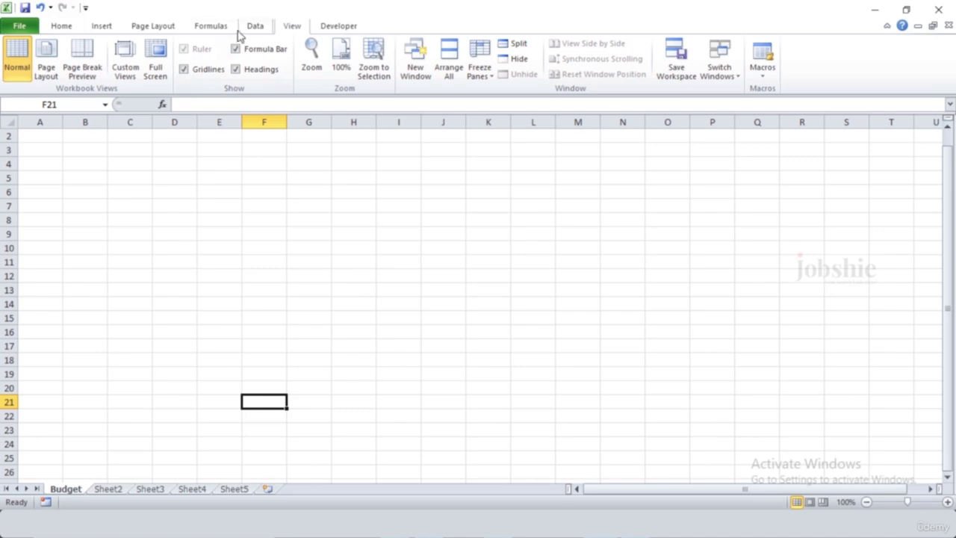
{"action": "left_click", "coordinate": [350, 27]}
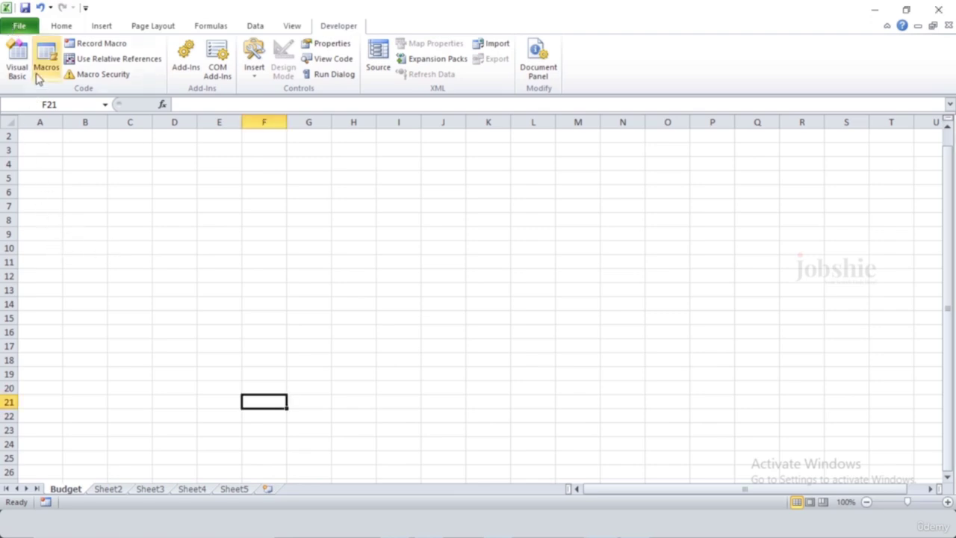
Step: Add a new custom tab after Developer in the ribbon customization options
{"action": "left_click", "coordinate": [14, 27]}
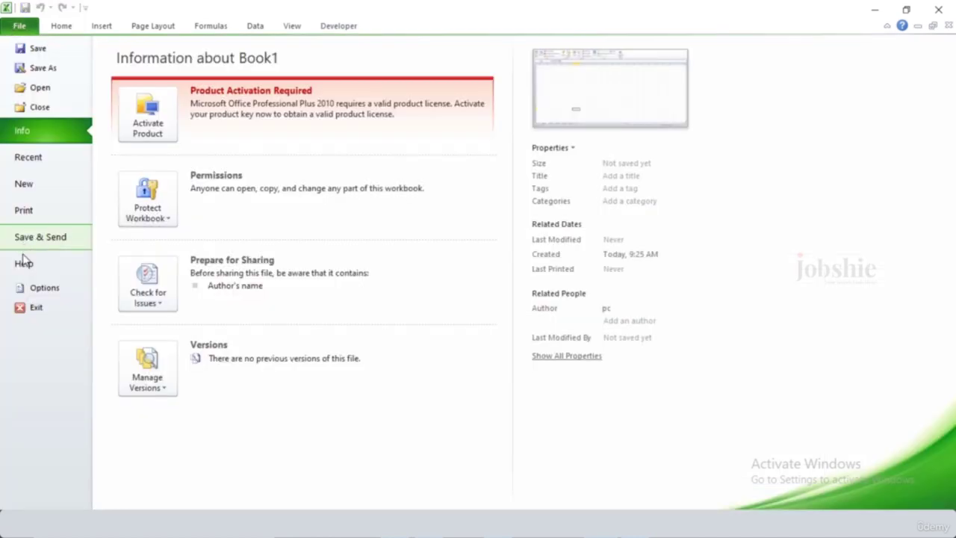
{"action": "left_click", "coordinate": [41, 288]}
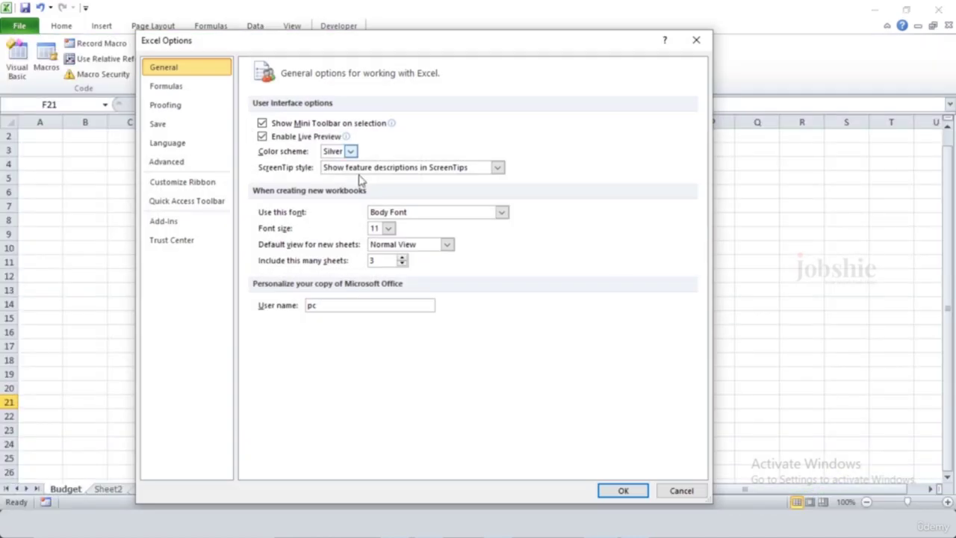
{"action": "left_click", "coordinate": [188, 183]}
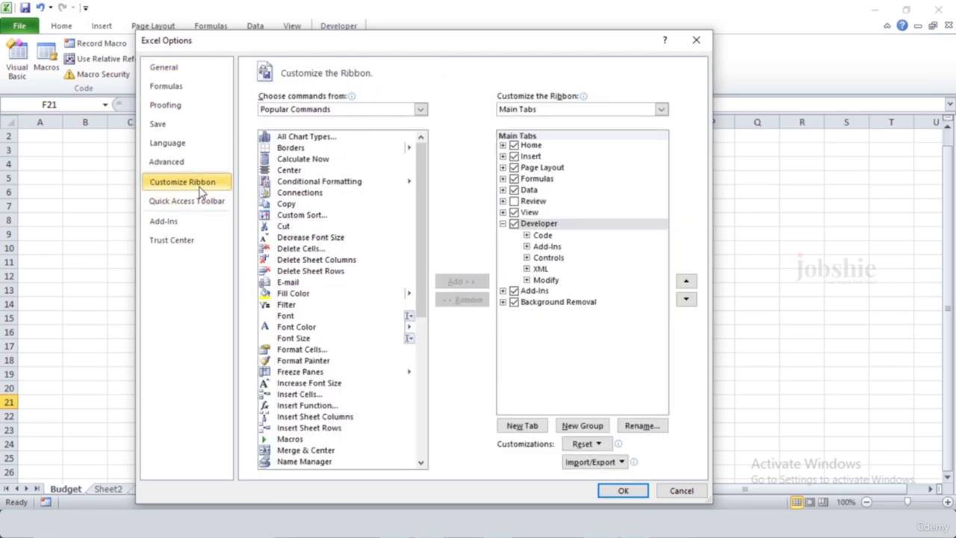
{"action": "left_click", "coordinate": [514, 427]}
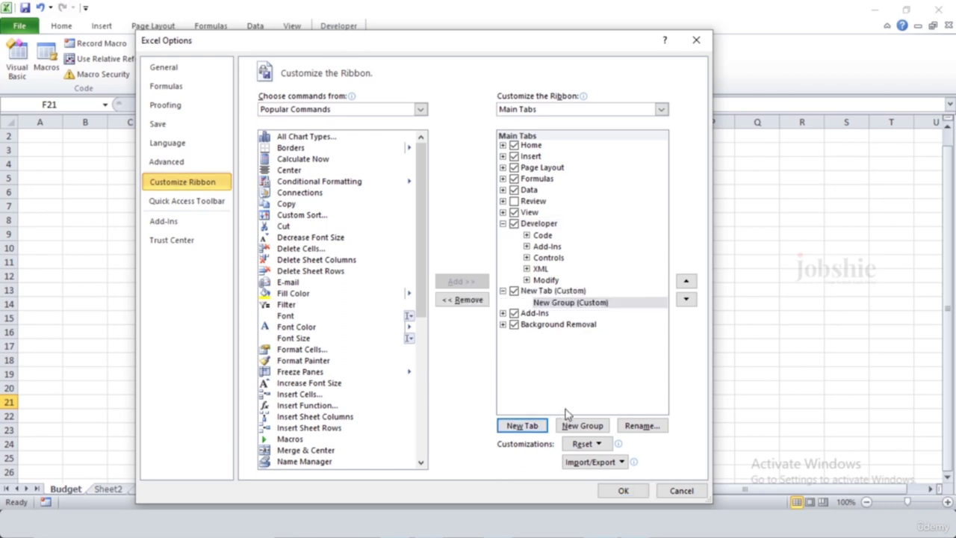
Step: Rename the new custom ribbon tab as Jobshie
{"action": "right_click", "coordinate": [539, 293]}
{"action": "key", "text": "Escape"}
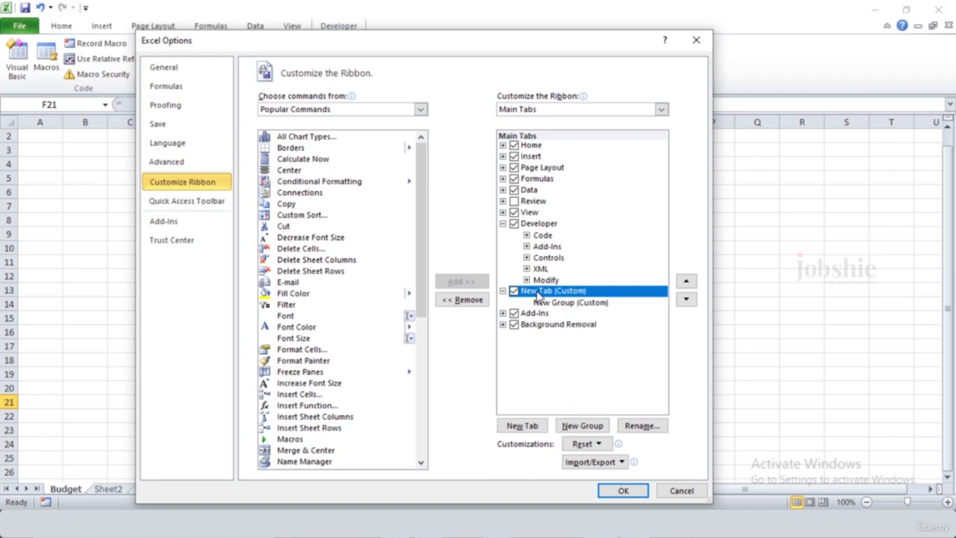
{"action": "right_click", "coordinate": [537, 295]}
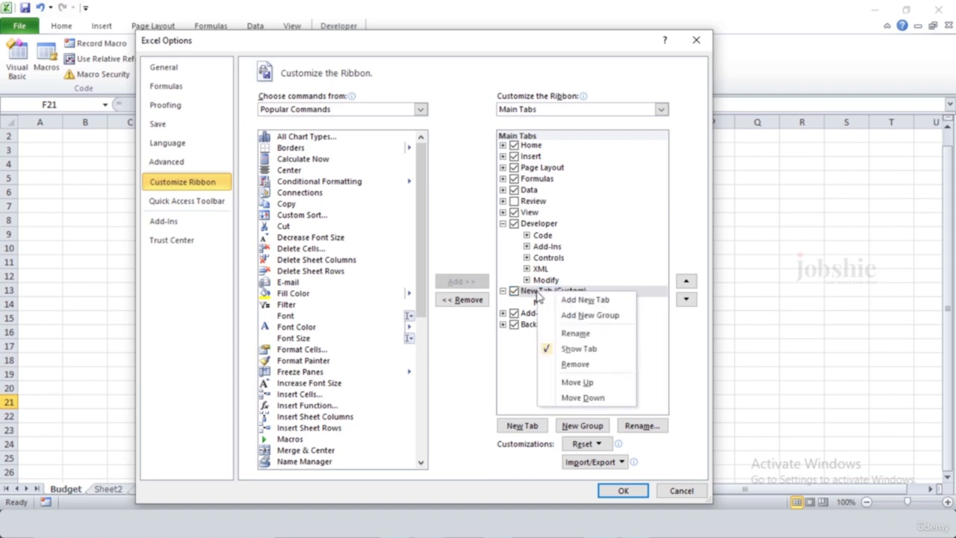
{"action": "left_click", "coordinate": [572, 334]}
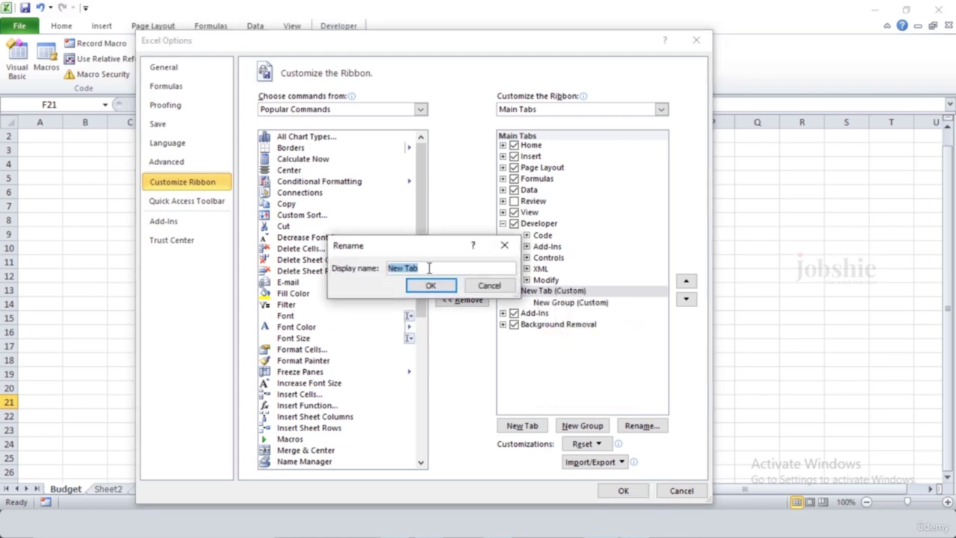
{"action": "type", "text": "Jobshie"}
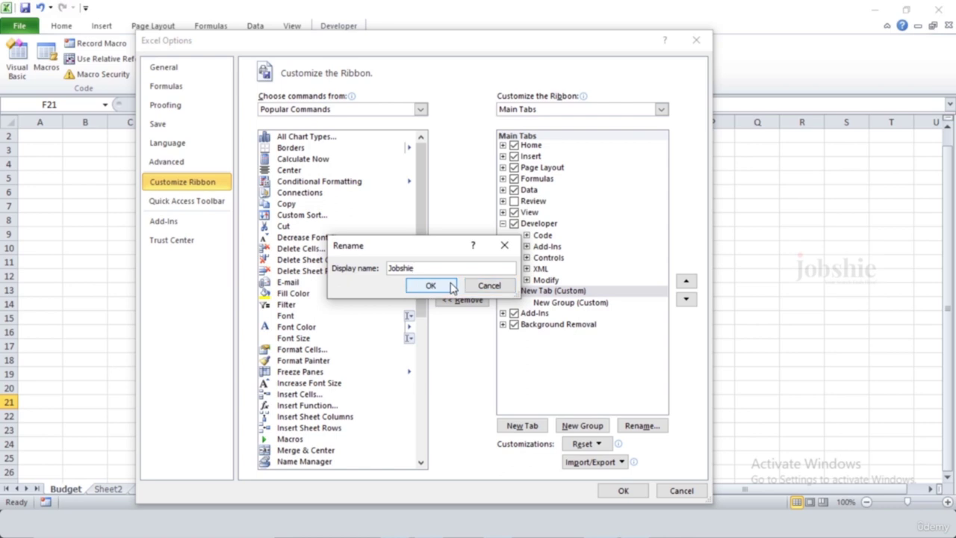
{"action": "left_click", "coordinate": [451, 288]}
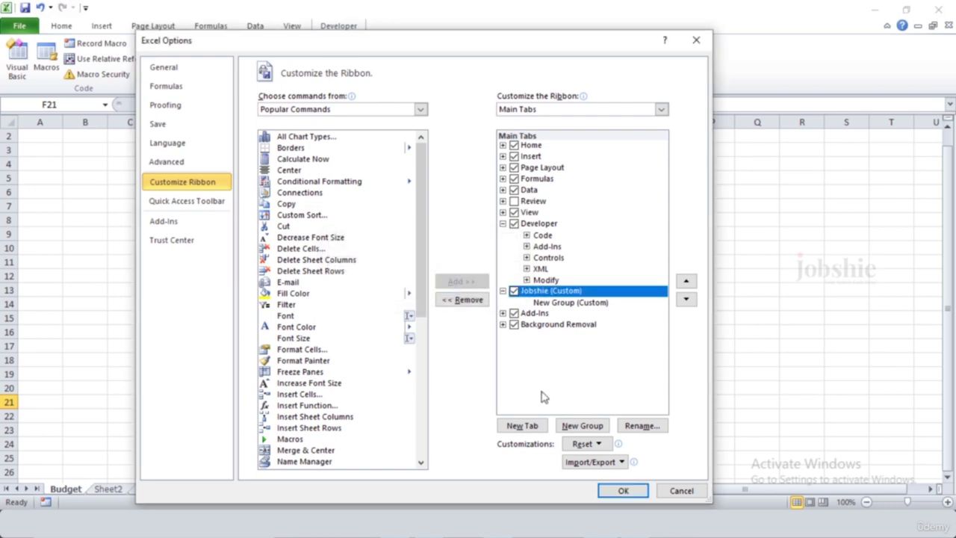
Step: Remove the new custom group from the Jobshie tab in the ribbon customization options
{"action": "left_click", "coordinate": [562, 303]}
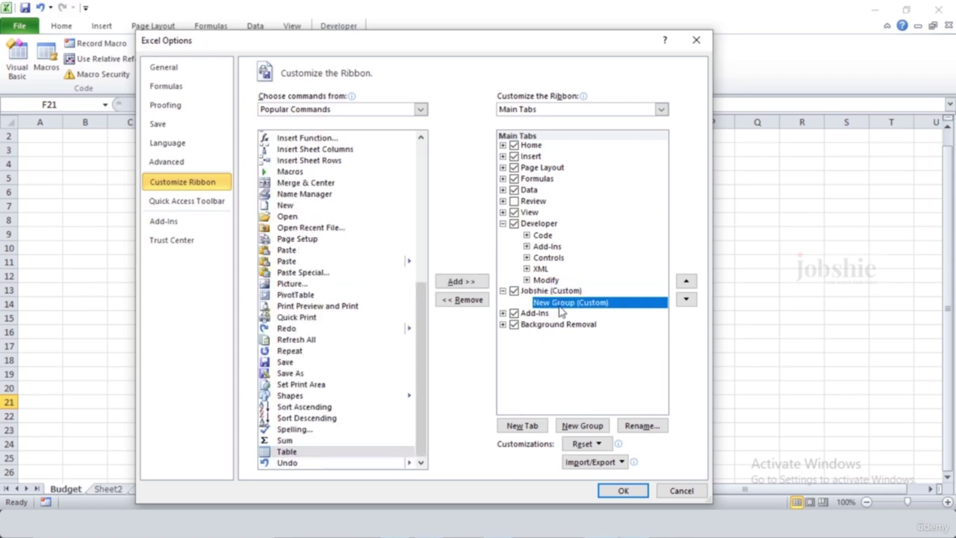
{"action": "right_click", "coordinate": [567, 306]}
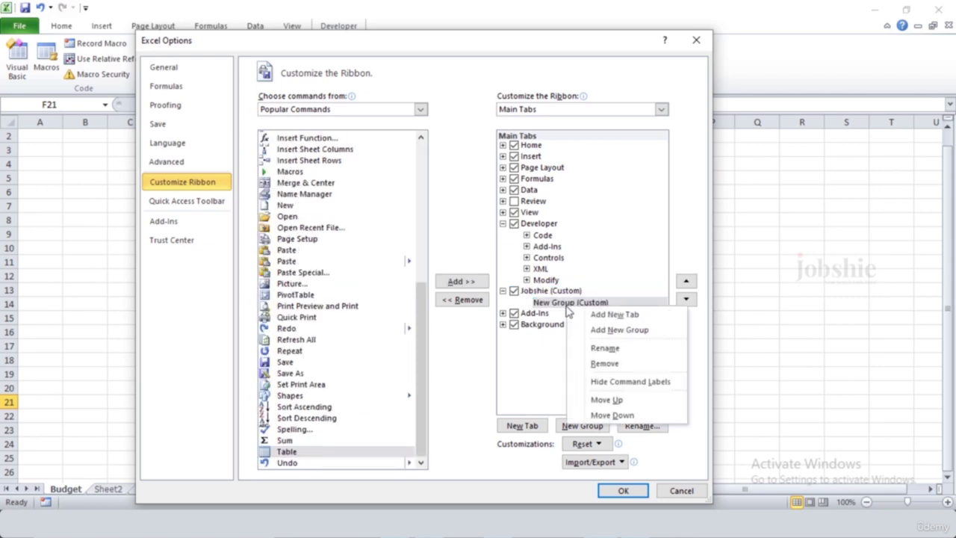
{"action": "left_click", "coordinate": [604, 363]}
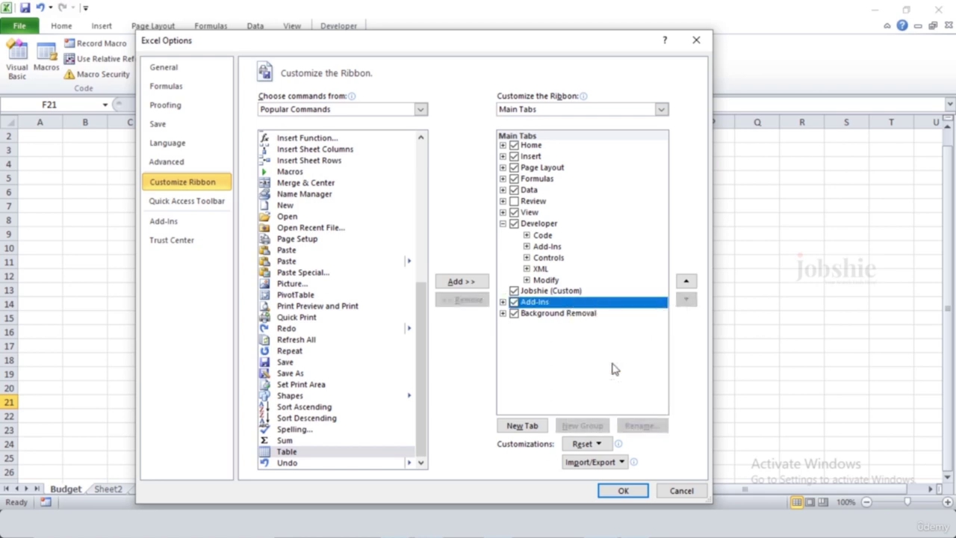
Step: Examine the popular commands, the complete command list and the command categories available for the Jobshie tab
{"action": "left_click", "coordinate": [564, 291]}
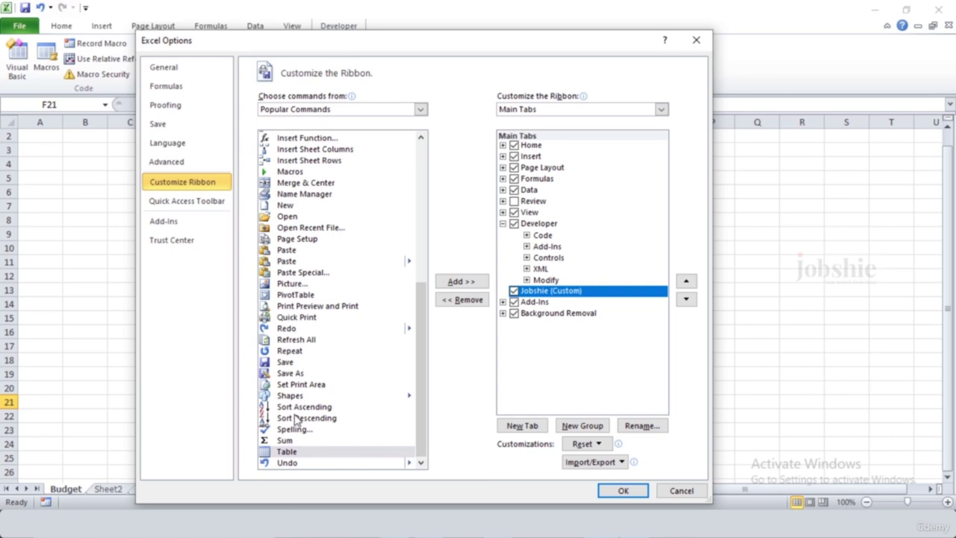
{"action": "scroll", "coordinate": [321, 258], "scroll_direction": "up", "scroll_amount": 8}
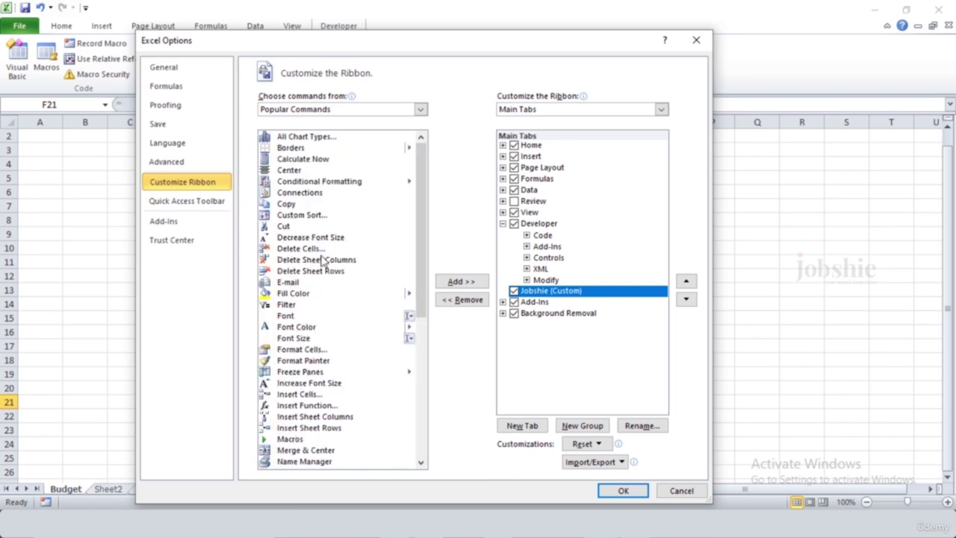
{"action": "scroll", "coordinate": [321, 257], "scroll_direction": "down", "scroll_amount": 8}
{"action": "left_click", "coordinate": [420, 110]}
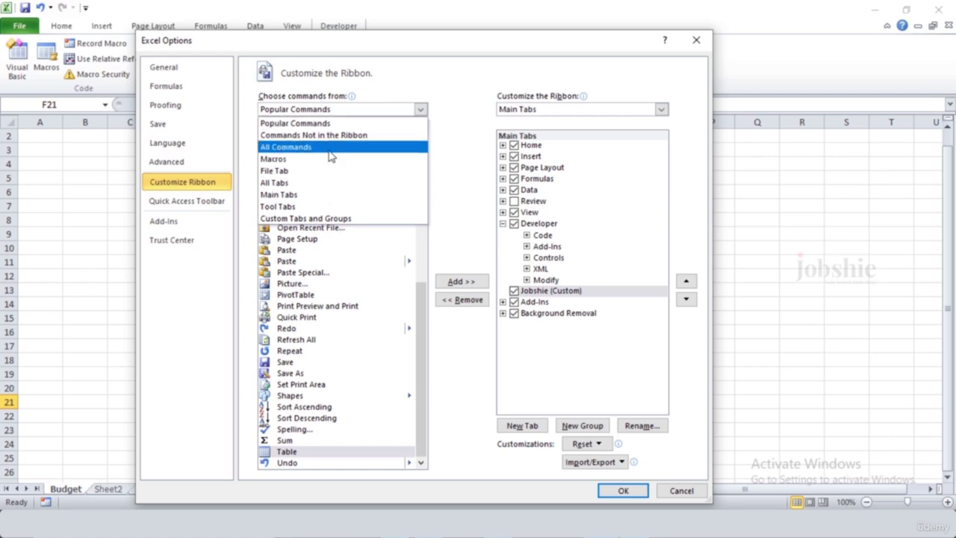
{"action": "key", "text": "Escape"}
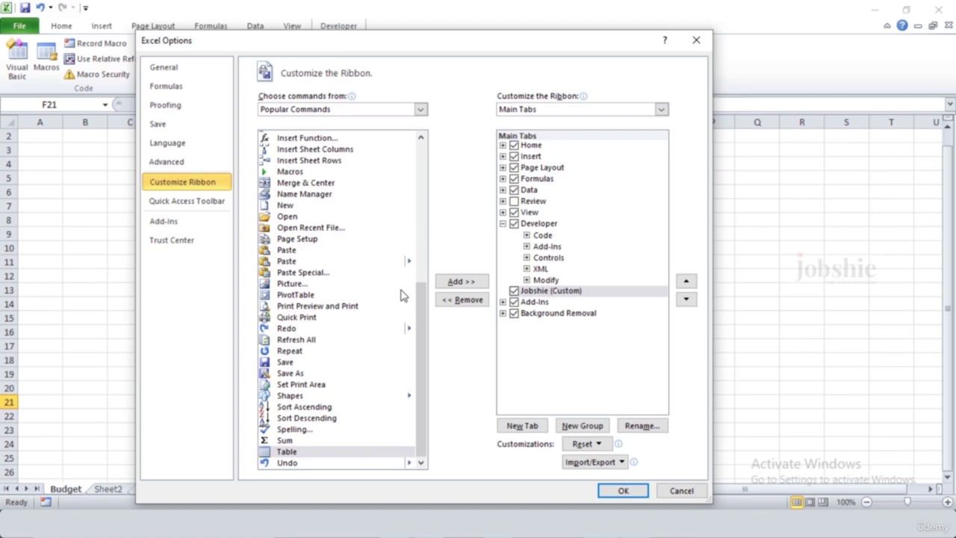
{"action": "key", "text": "Down"}
{"action": "key", "text": "Down"}
{"action": "scroll", "coordinate": [333, 355], "scroll_direction": "down", "scroll_amount": 15}
{"action": "scroll", "coordinate": [334, 355], "scroll_direction": "down", "scroll_amount": 20}
{"action": "scroll", "coordinate": [334, 355], "scroll_direction": "down", "scroll_amount": 20}
{"action": "scroll", "coordinate": [334, 354], "scroll_direction": "up", "scroll_amount": 20}
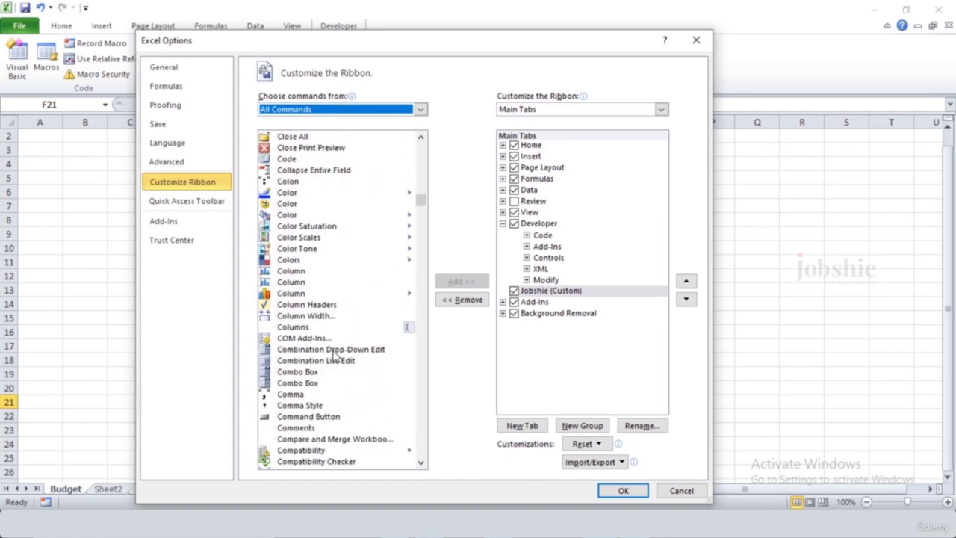
{"action": "left_click", "coordinate": [421, 110]}
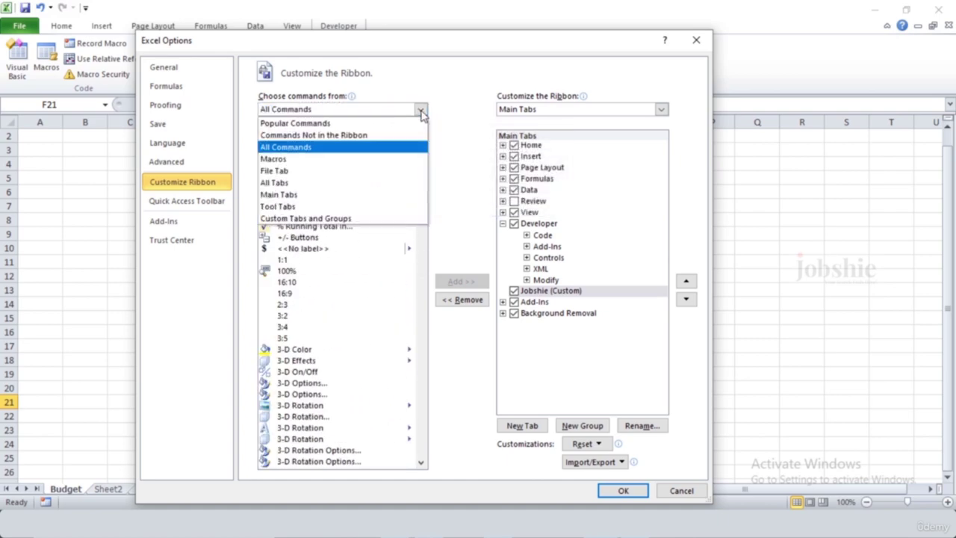
{"action": "left_click", "coordinate": [377, 127]}
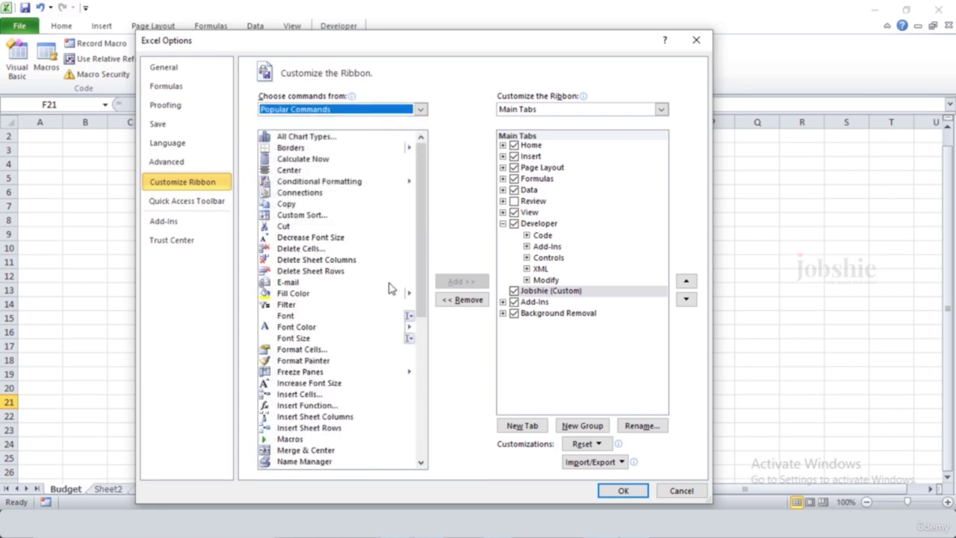
{"action": "left_click", "coordinate": [421, 110]}
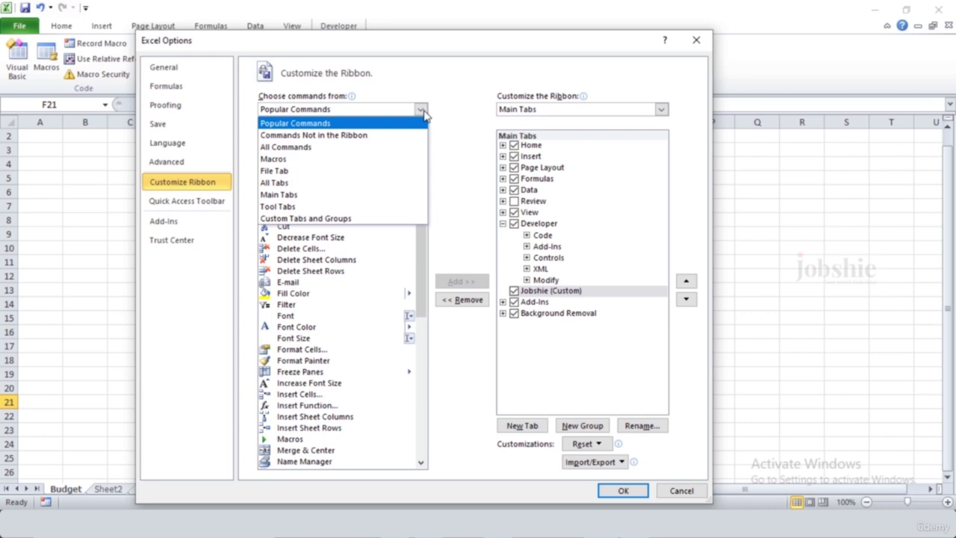
Step: Add a new group to the custom Jobshie tab and enter My Commands as its display name
{"action": "left_click", "coordinate": [538, 291]}
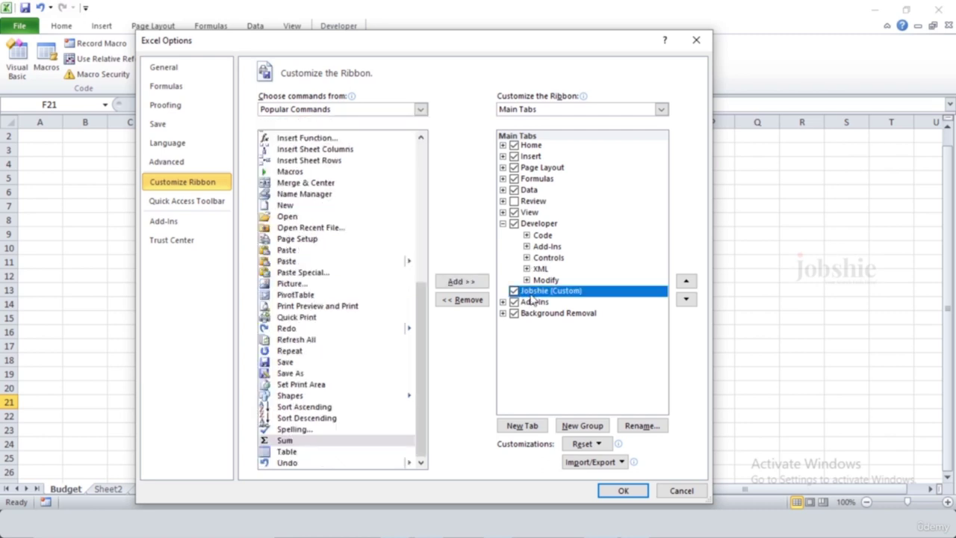
{"action": "left_click", "coordinate": [573, 426]}
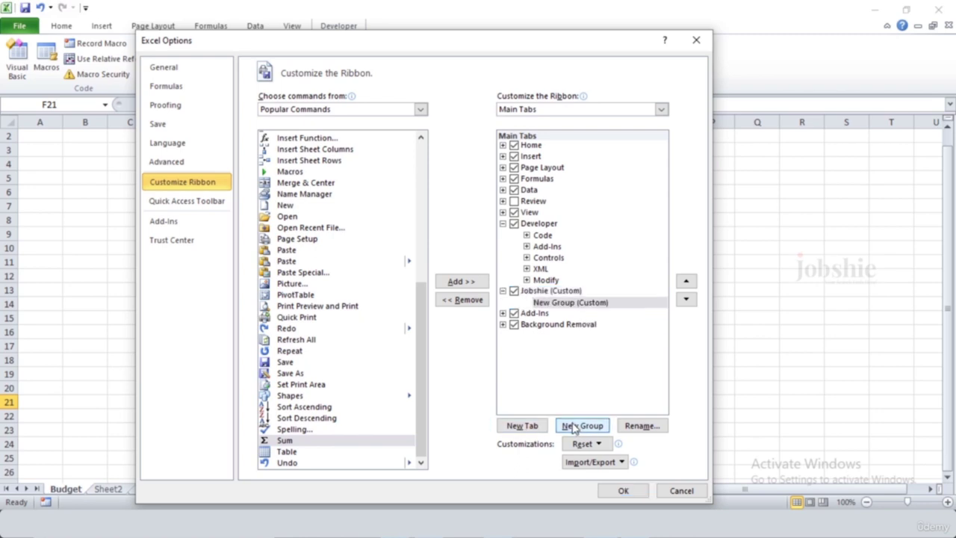
{"action": "right_click", "coordinate": [568, 306]}
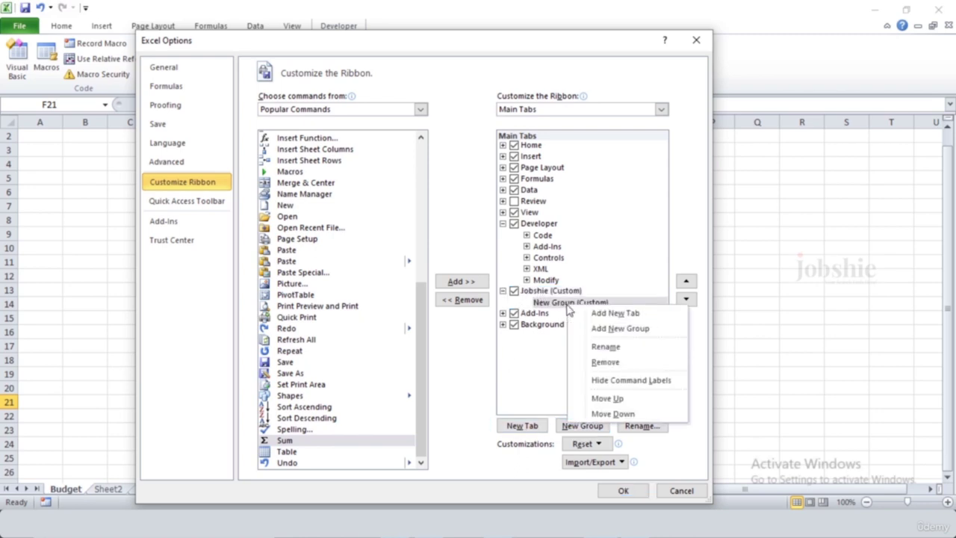
{"action": "left_click", "coordinate": [617, 347]}
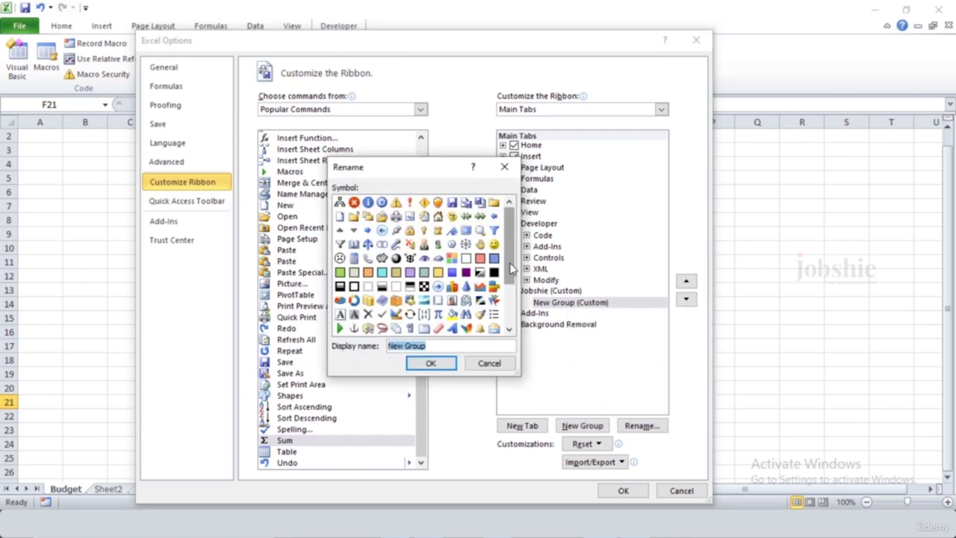
{"action": "left_click_drag", "start_coordinate": [511, 283], "coordinate": [511, 323]}
{"action": "left_click_drag", "start_coordinate": [511, 284], "coordinate": [505, 237]}
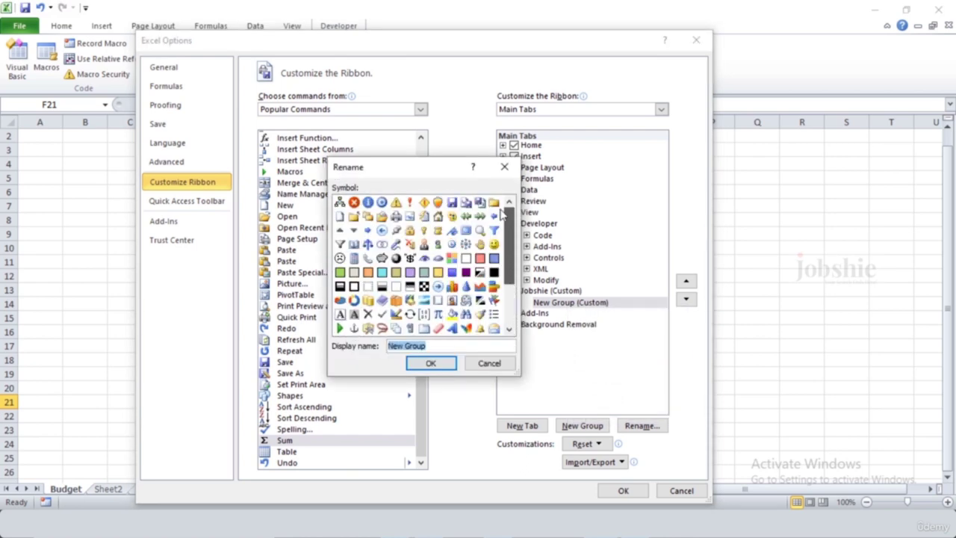
{"action": "left_click", "coordinate": [437, 346]}
{"action": "key", "text": "BackSpace"}
{"action": "key", "text": "BackSpace"}
{"action": "key", "text": "BackSpace"}
{"action": "key", "text": "BackSpace"}
{"action": "key", "text": "BackSpace"}
{"action": "key", "text": "BackSpace"}
{"action": "key", "text": "BackSpace"}
{"action": "key", "text": "BackSpace"}
{"action": "type", "text": "My Commands"}
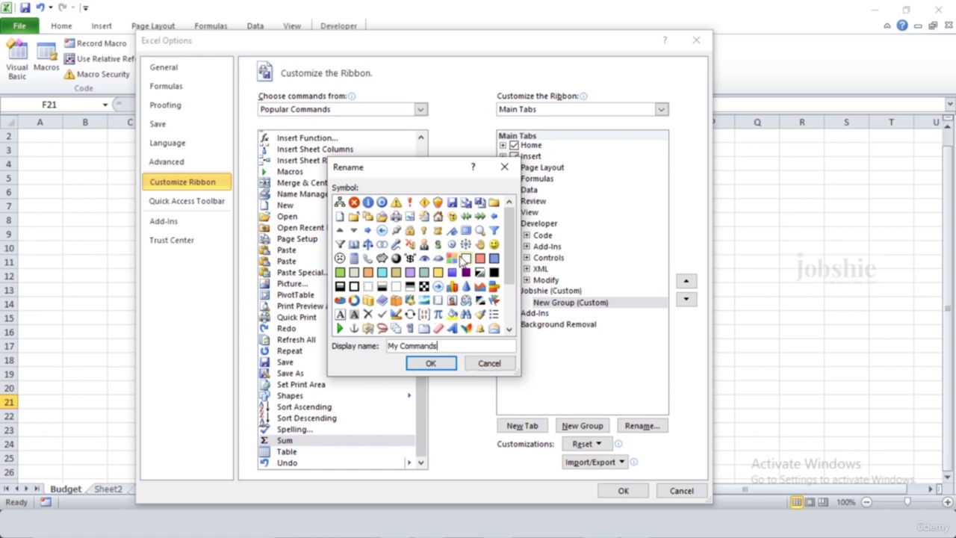
Step: Choose the yellow folder symbol for the My Commands group and confirm the renaming
{"action": "scroll", "coordinate": [399, 288], "scroll_direction": "down", "scroll_amount": 2}
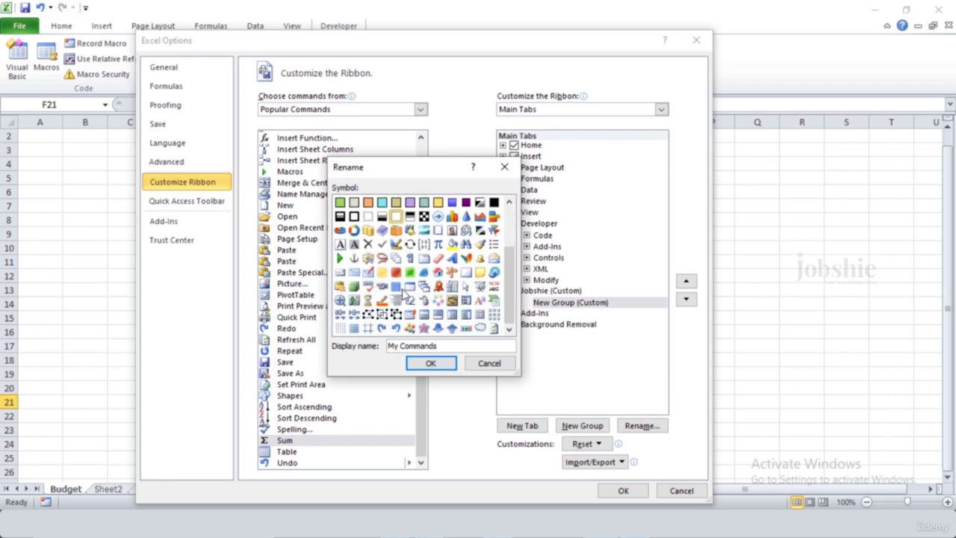
{"action": "scroll", "coordinate": [403, 294], "scroll_direction": "up", "scroll_amount": 2}
{"action": "left_click", "coordinate": [494, 201]}
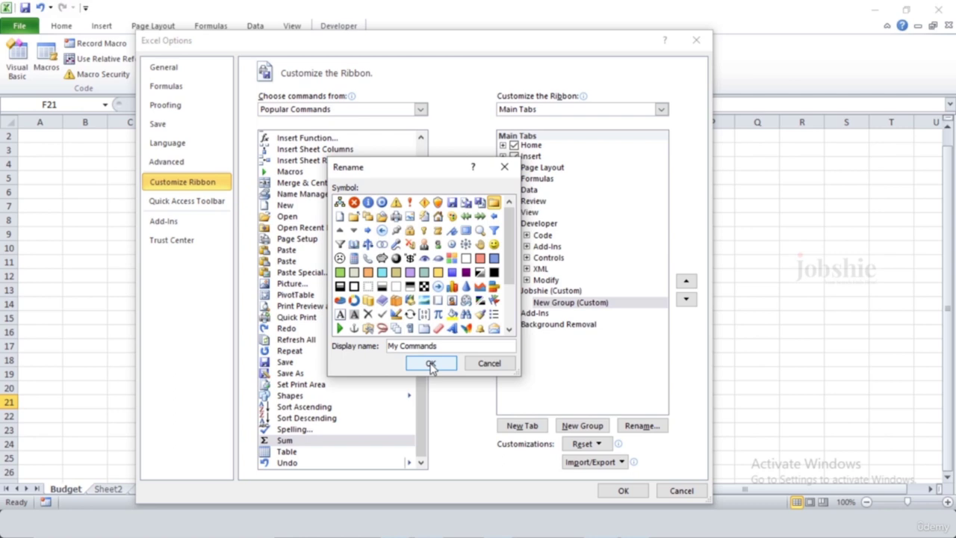
{"action": "left_click", "coordinate": [431, 365]}
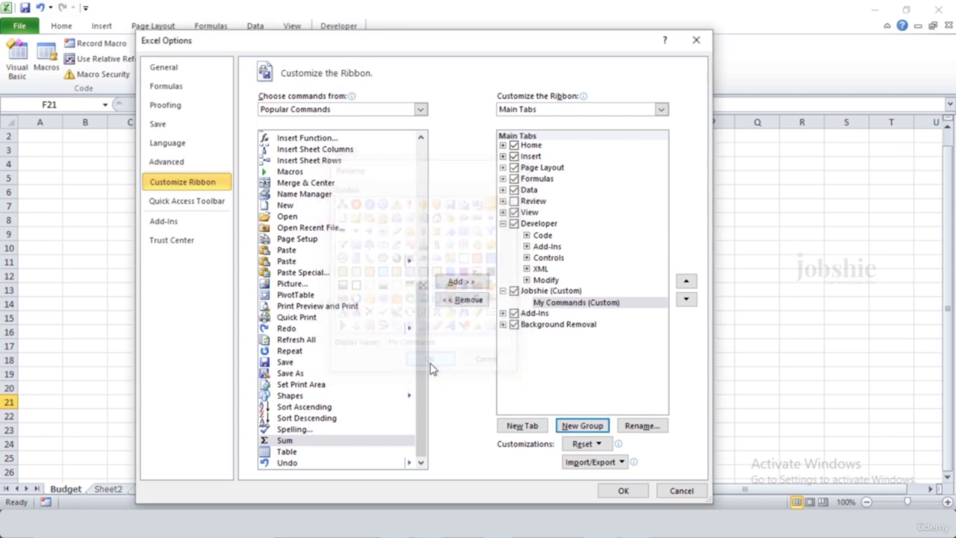
Step: Add the Sum, Table and Sort Ascending commands to the My Commands group, and display the Jobshie tab in the ribbon
{"action": "left_click", "coordinate": [562, 302]}
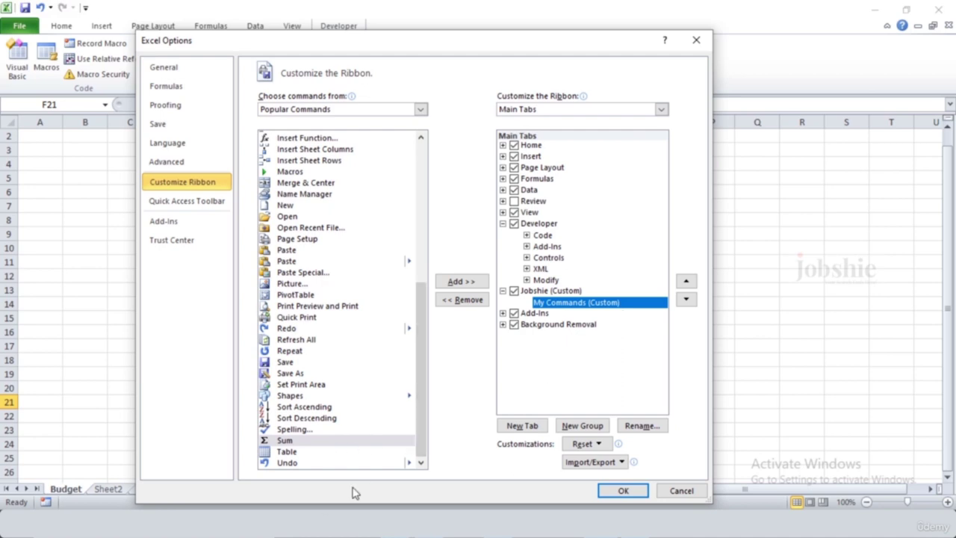
{"action": "left_click", "coordinate": [307, 442]}
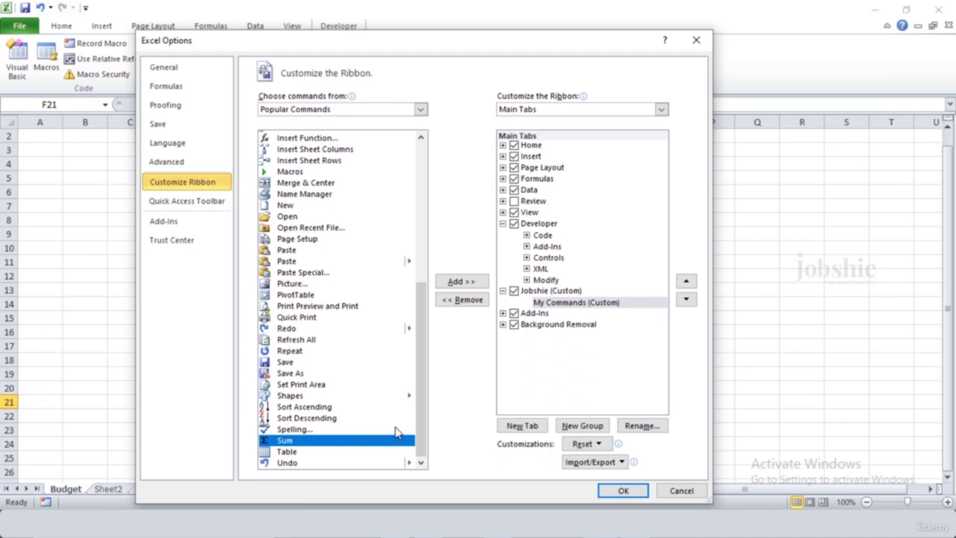
{"action": "left_click", "coordinate": [476, 283]}
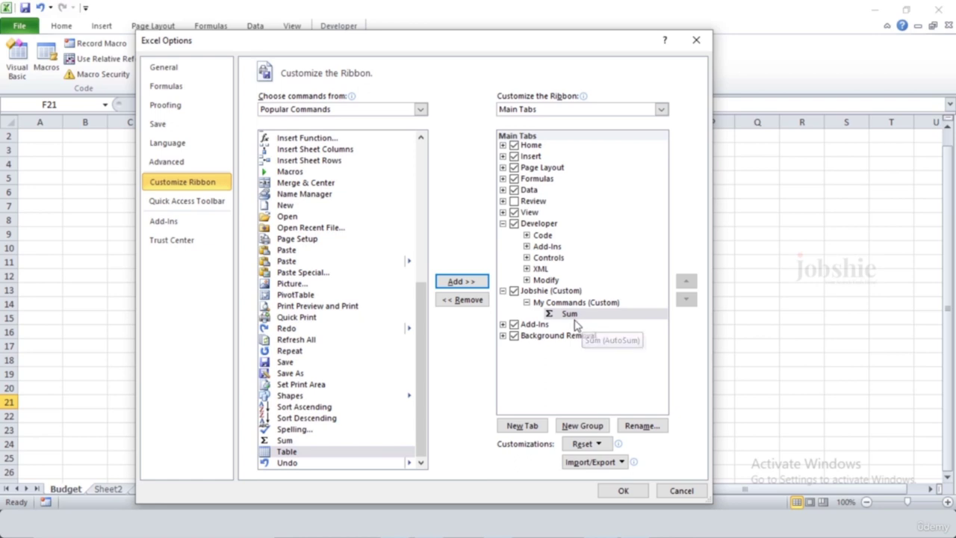
{"action": "left_click", "coordinate": [335, 453]}
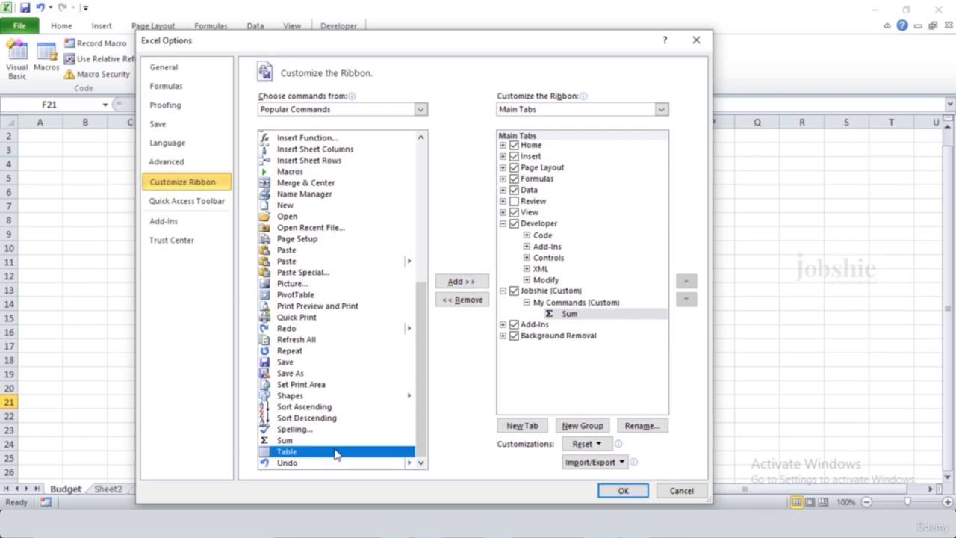
{"action": "left_click", "coordinate": [460, 282]}
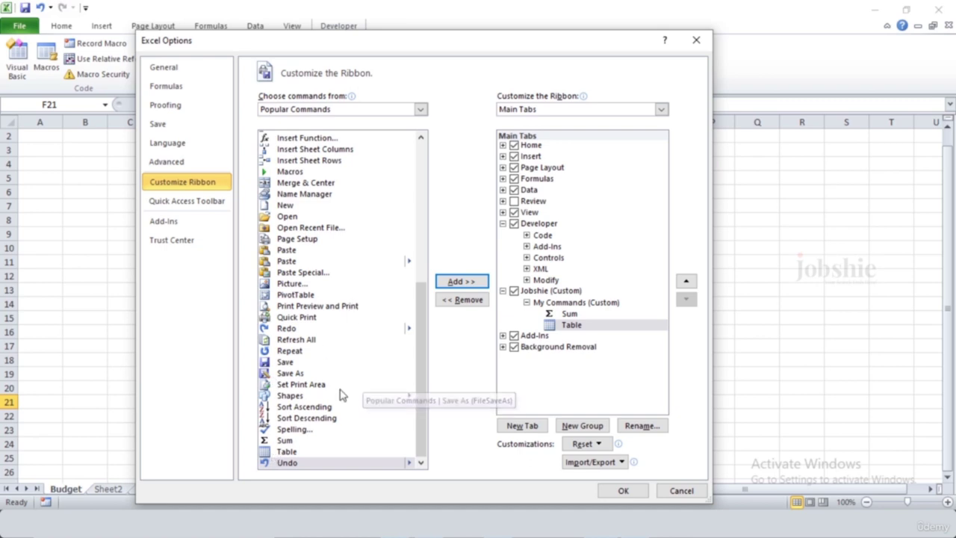
{"action": "left_click", "coordinate": [321, 409]}
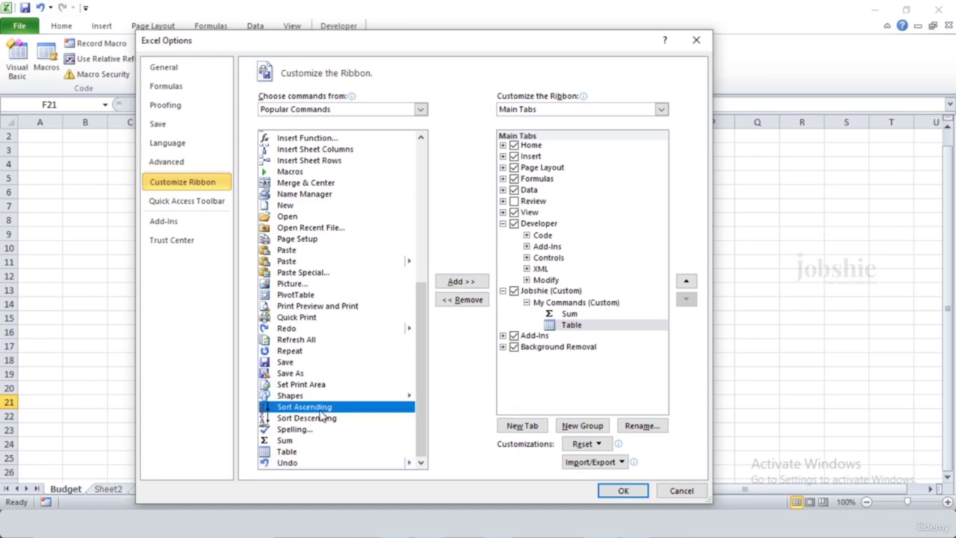
{"action": "left_click", "coordinate": [472, 289]}
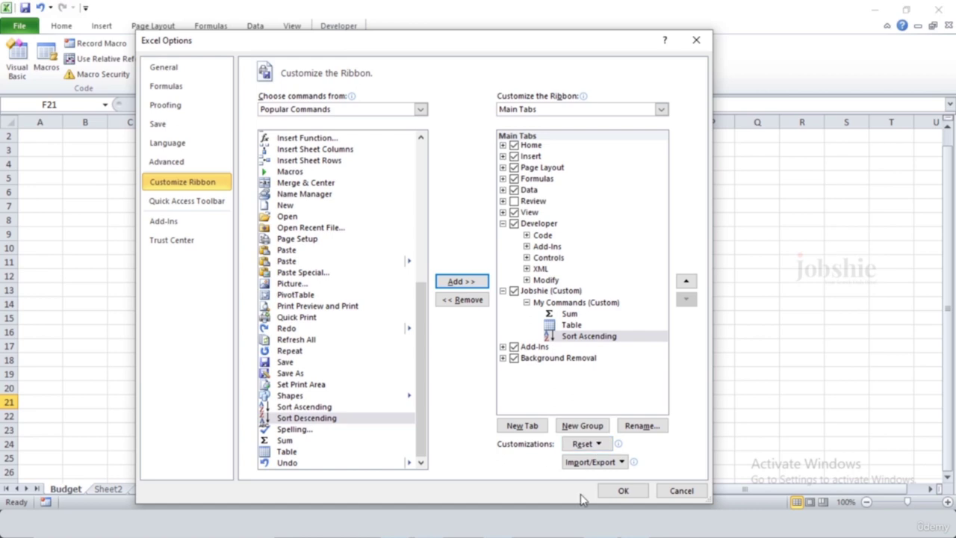
{"action": "left_click", "coordinate": [624, 492]}
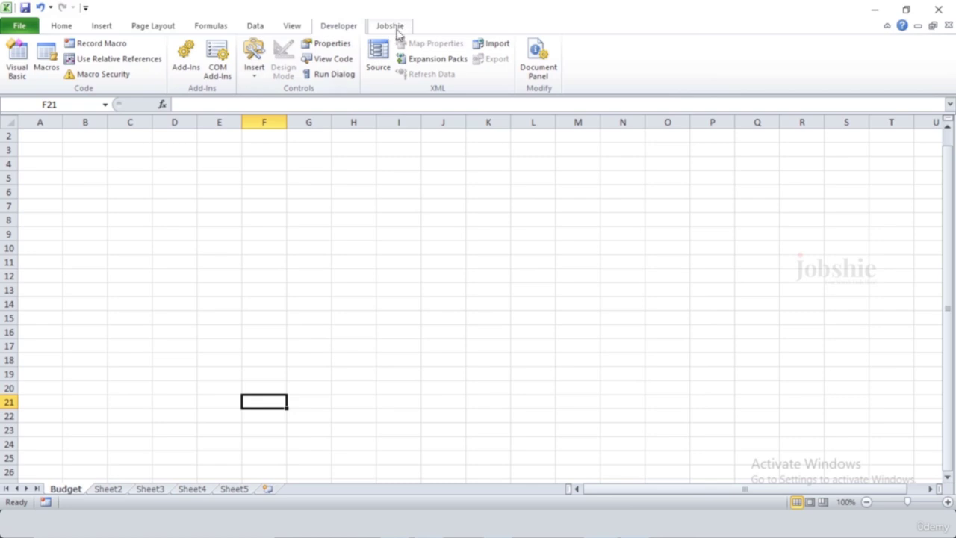
{"action": "left_click", "coordinate": [397, 30]}
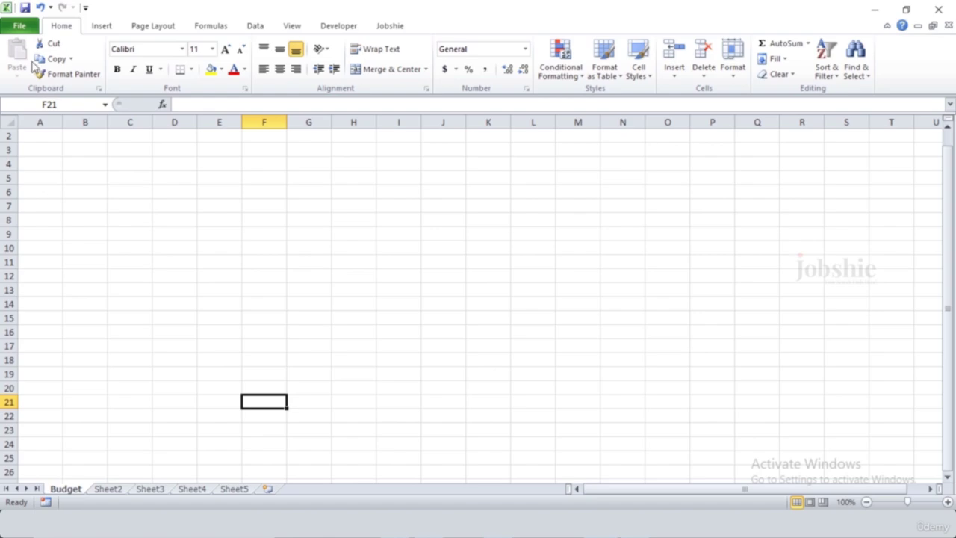
Step: Set the color scheme to Blue in the general Excel options and apply it
{"action": "left_click", "coordinate": [20, 27]}
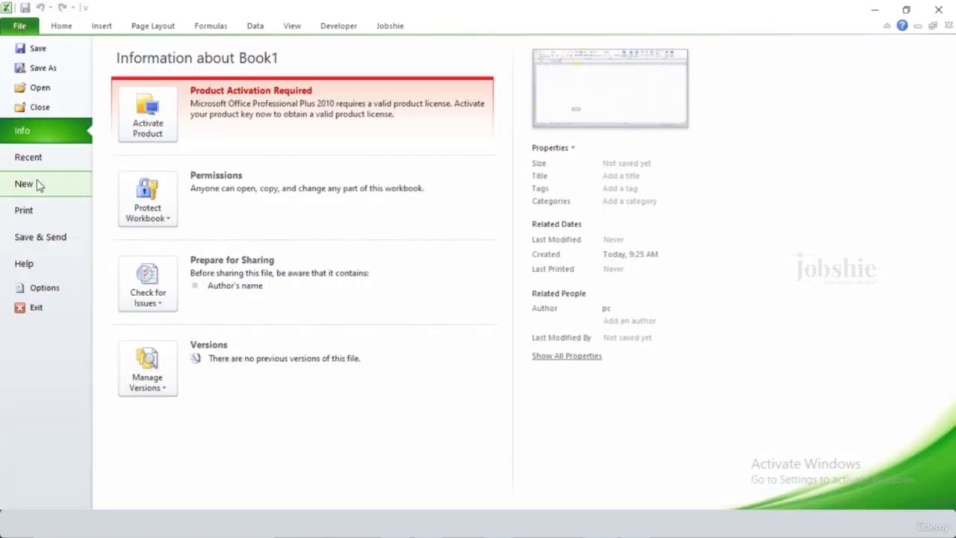
{"action": "left_click", "coordinate": [43, 288]}
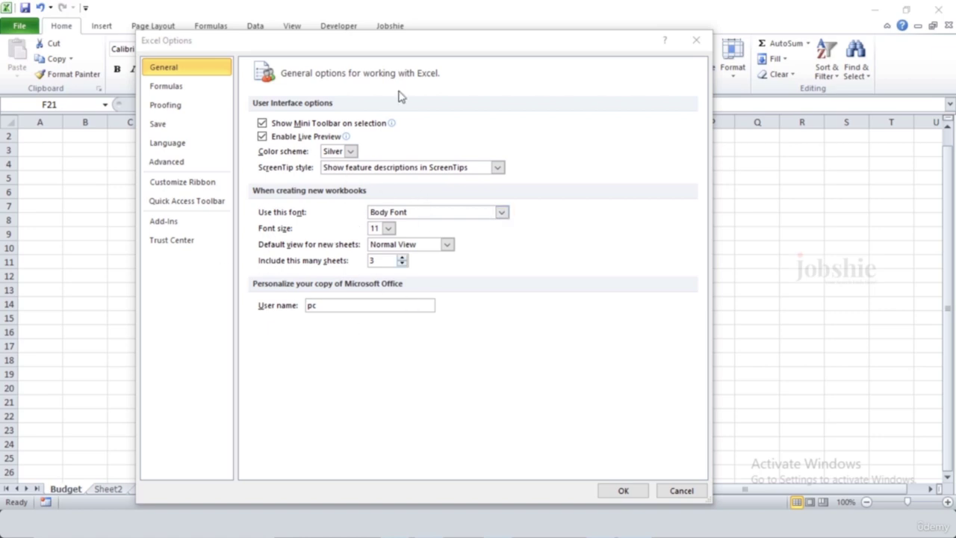
{"action": "left_click", "coordinate": [297, 177]}
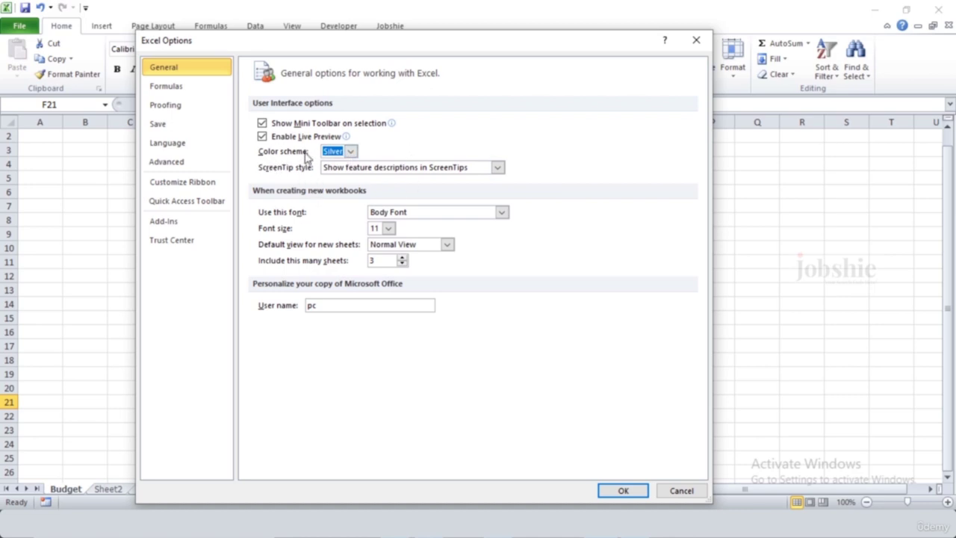
{"action": "left_click", "coordinate": [352, 151]}
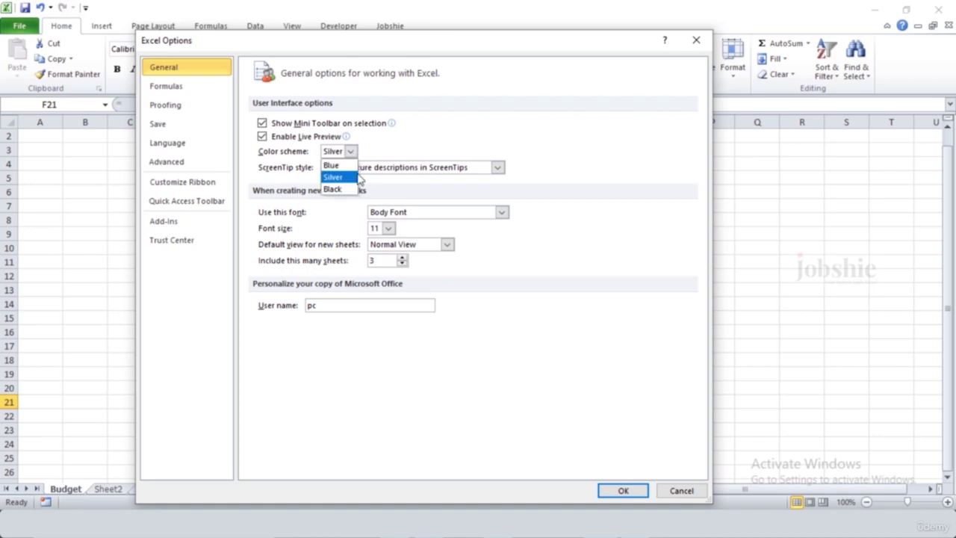
{"action": "left_click", "coordinate": [342, 168]}
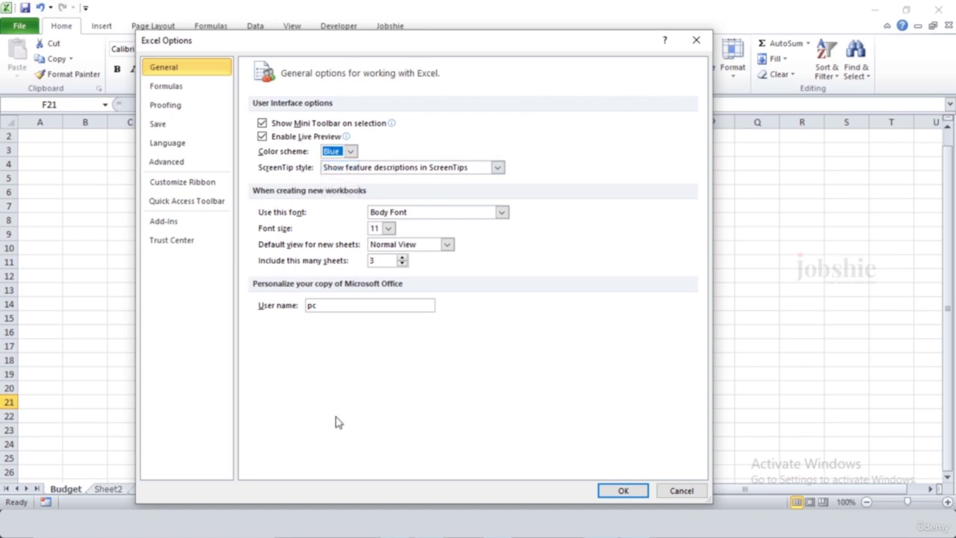
{"action": "left_click", "coordinate": [624, 493]}
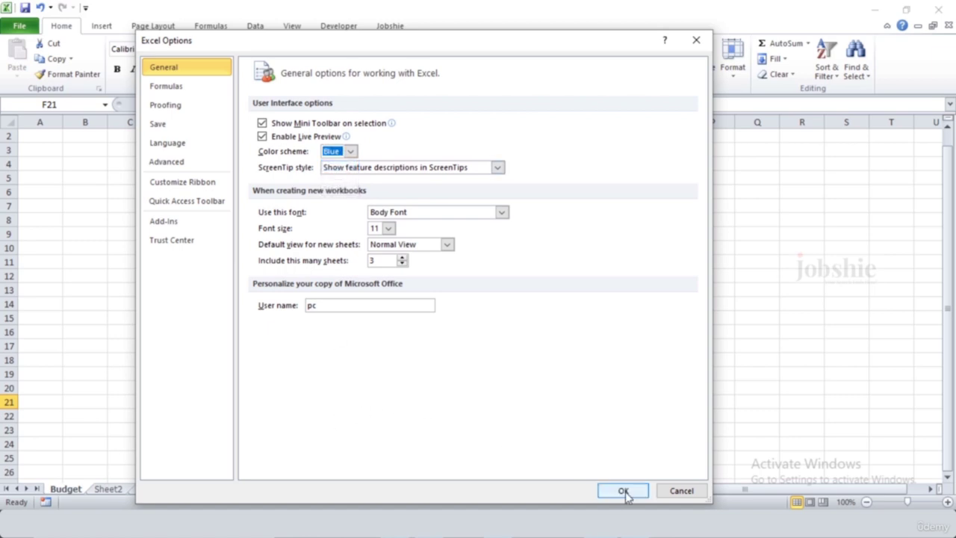
Step: Apply the current options, reopen the general Excel options and set the color scheme to Silver
{"action": "left_click", "coordinate": [624, 492]}
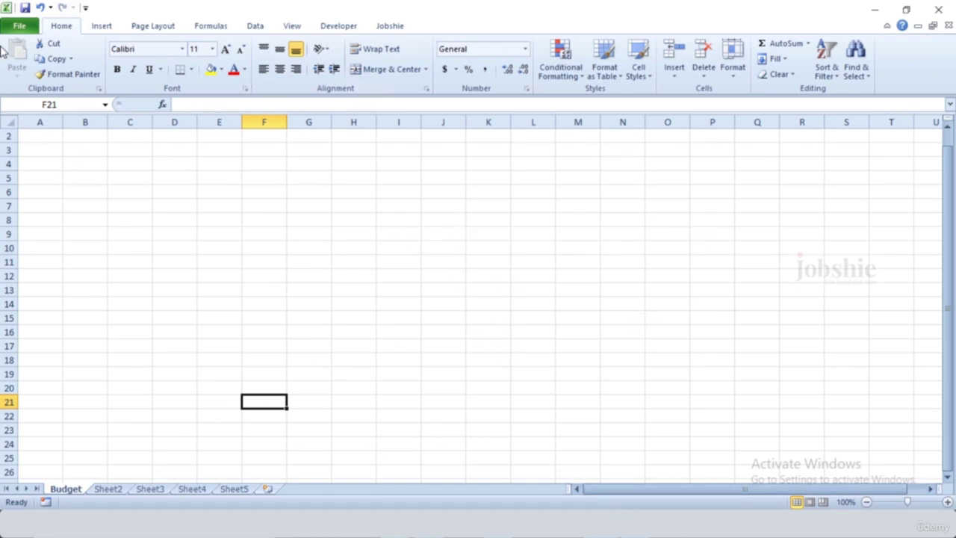
{"action": "left_click", "coordinate": [18, 27]}
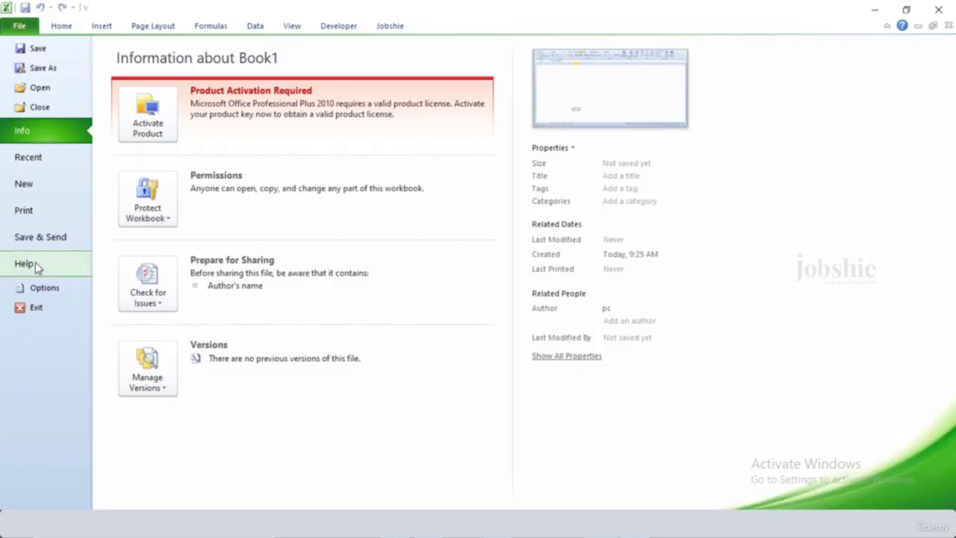
{"action": "left_click", "coordinate": [37, 290]}
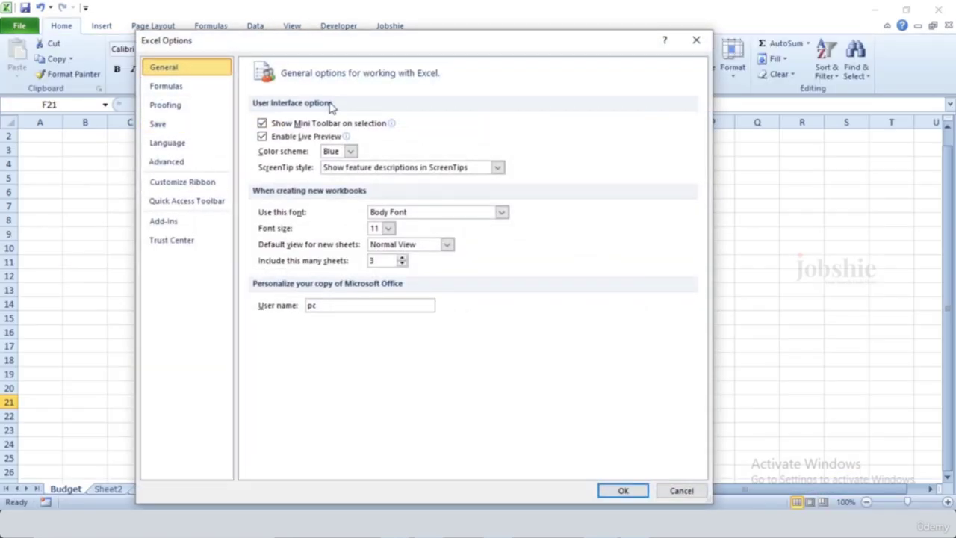
{"action": "left_click", "coordinate": [350, 152]}
{"action": "left_click", "coordinate": [349, 179]}
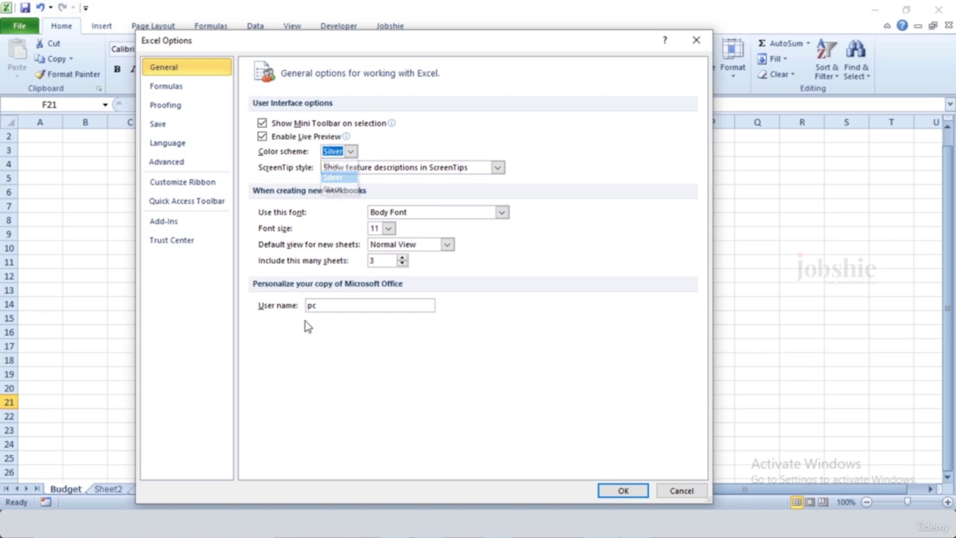
Step: Review the Formulas, Proofing and Save categories of the Excel options, including the default file location
{"action": "left_click", "coordinate": [180, 90]}
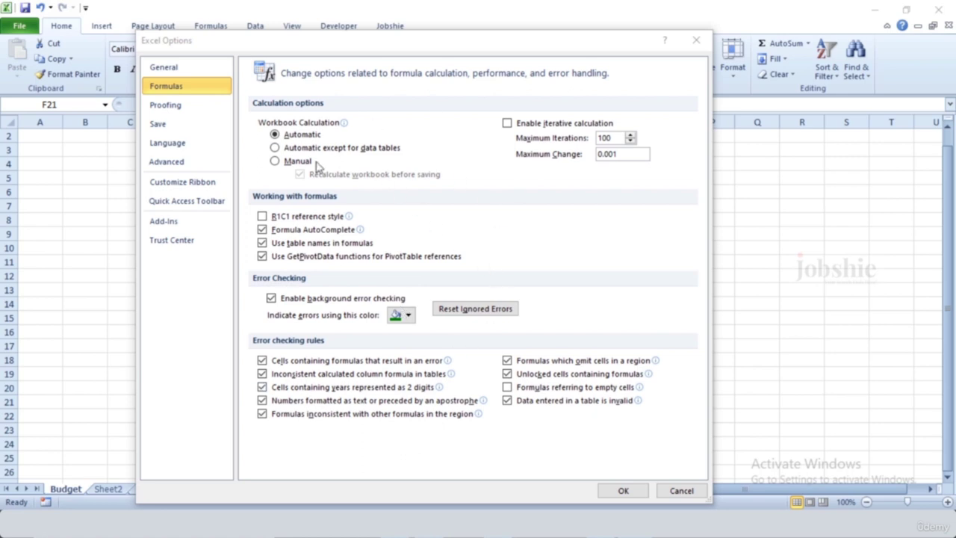
{"action": "mouse_move", "coordinate": [266, 129]}
{"action": "left_click", "coordinate": [183, 107]}
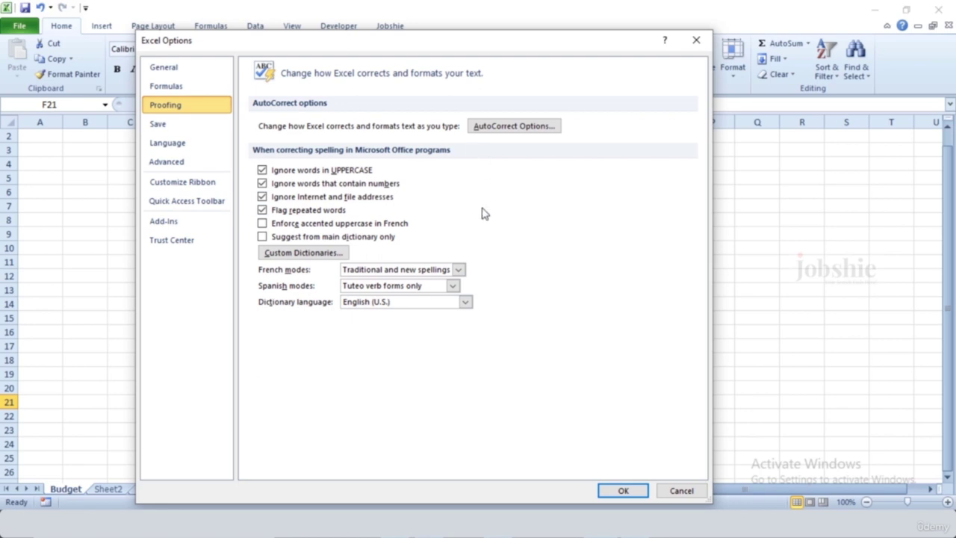
{"action": "left_click", "coordinate": [193, 130]}
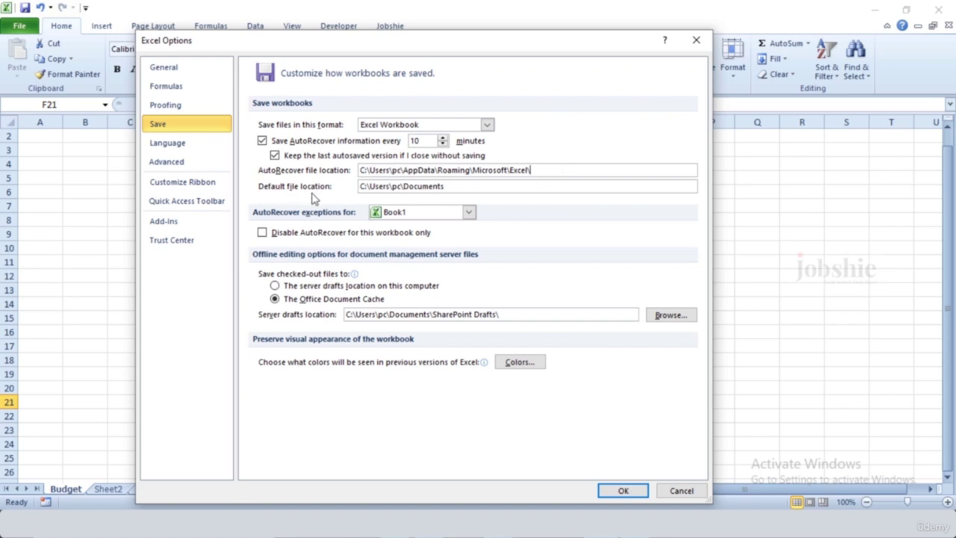
{"action": "left_click", "coordinate": [466, 187]}
Step: Review the Language options and look at the list of additional editing languages
{"action": "left_click", "coordinate": [184, 146]}
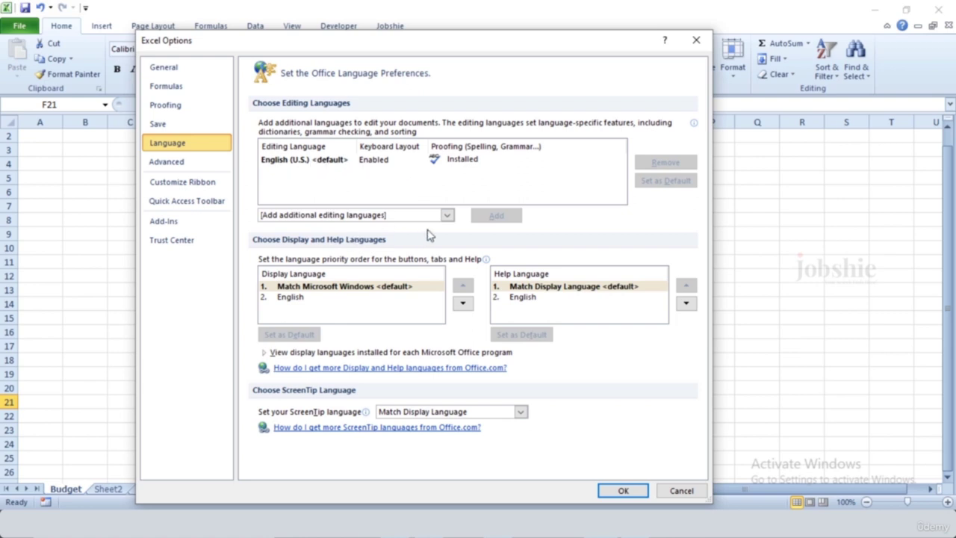
{"action": "left_click", "coordinate": [447, 217]}
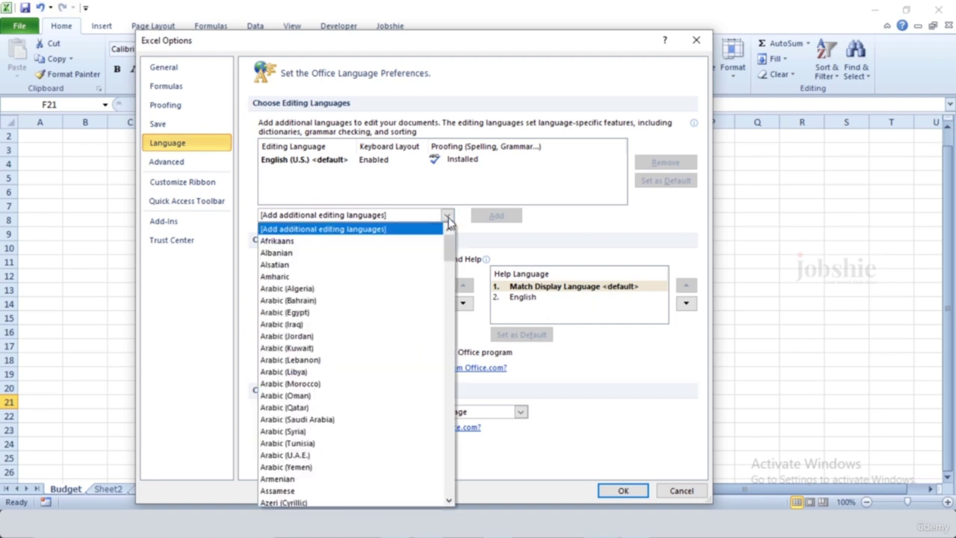
{"action": "left_click", "coordinate": [447, 217]}
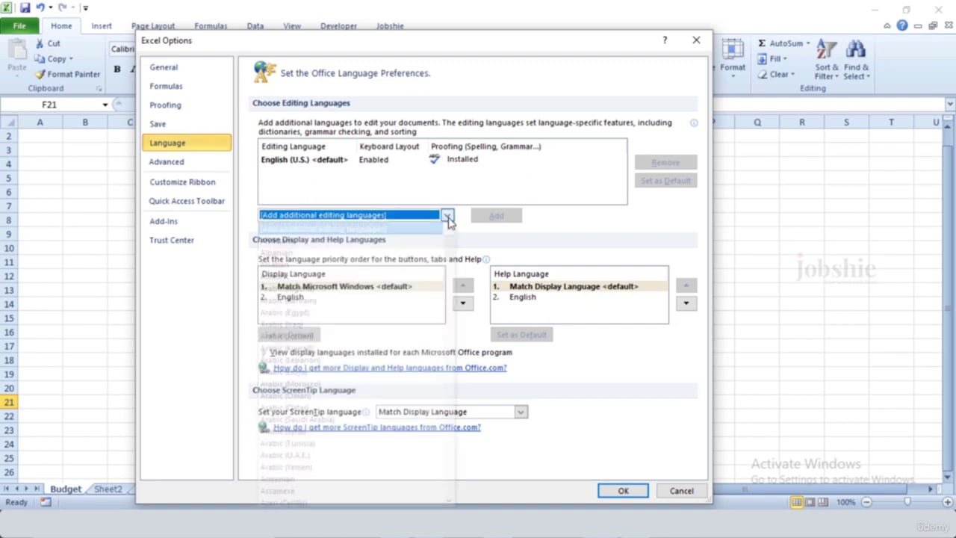
Step: Look through the Advanced options, from the editing options down to the Lotus compatibility settings
{"action": "left_click", "coordinate": [166, 161]}
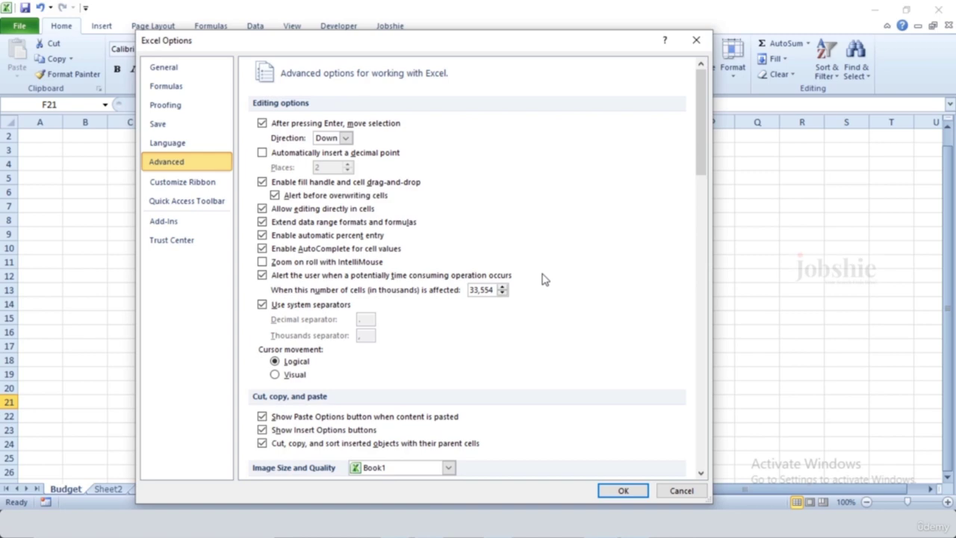
{"action": "scroll", "coordinate": [543, 279], "scroll_direction": "down", "scroll_amount": 10}
{"action": "scroll", "coordinate": [543, 279], "scroll_direction": "down", "scroll_amount": 20}
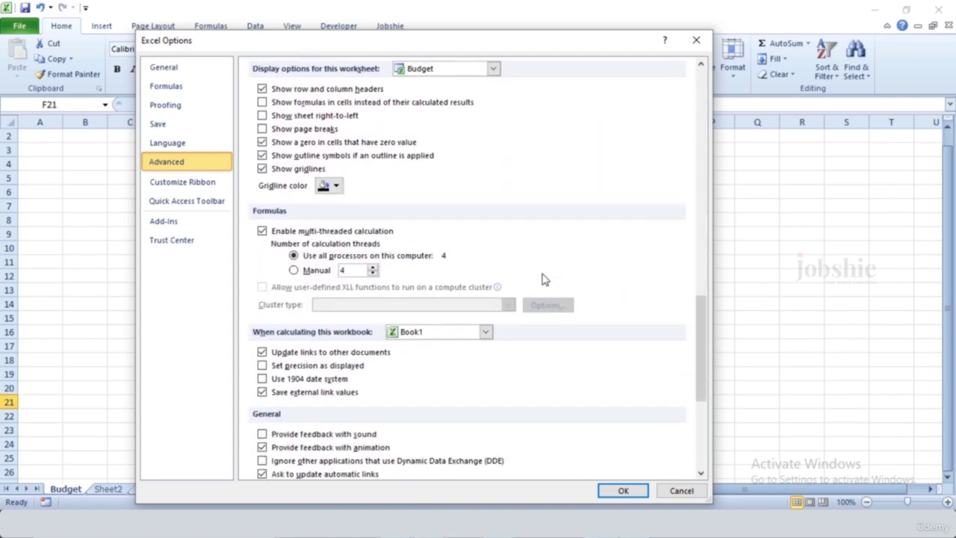
{"action": "scroll", "coordinate": [543, 278], "scroll_direction": "down", "scroll_amount": 8}
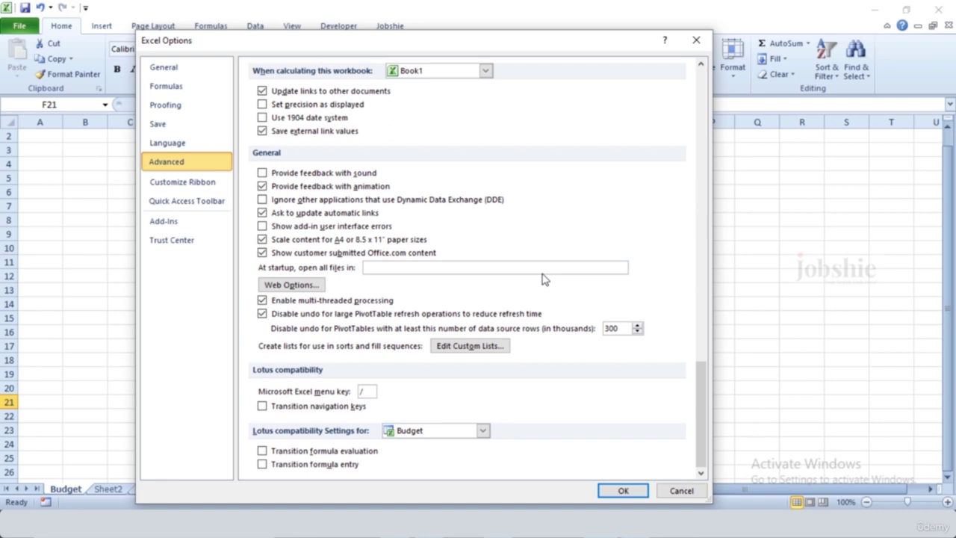
{"action": "scroll", "coordinate": [543, 279], "scroll_direction": "up", "scroll_amount": 20}
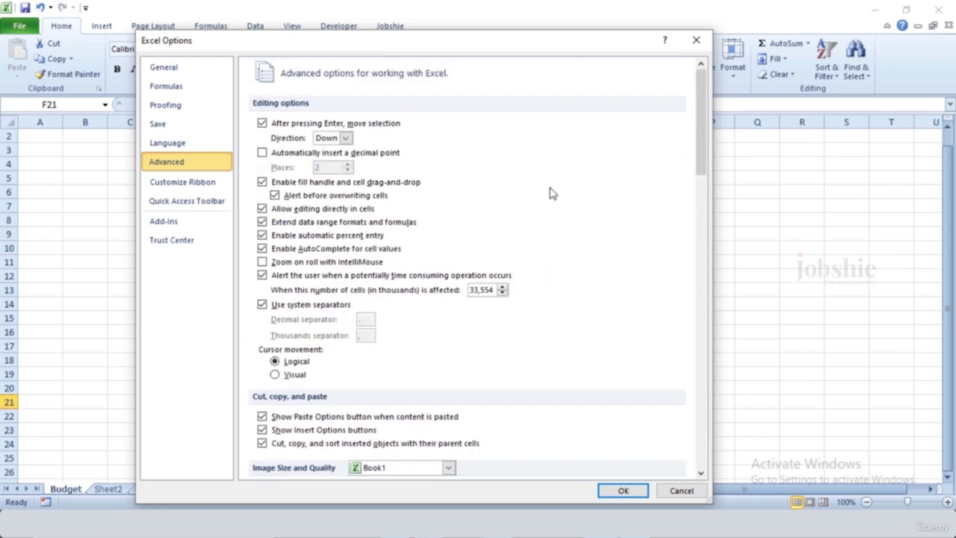
{"action": "scroll", "coordinate": [548, 239], "scroll_direction": "down", "scroll_amount": 3}
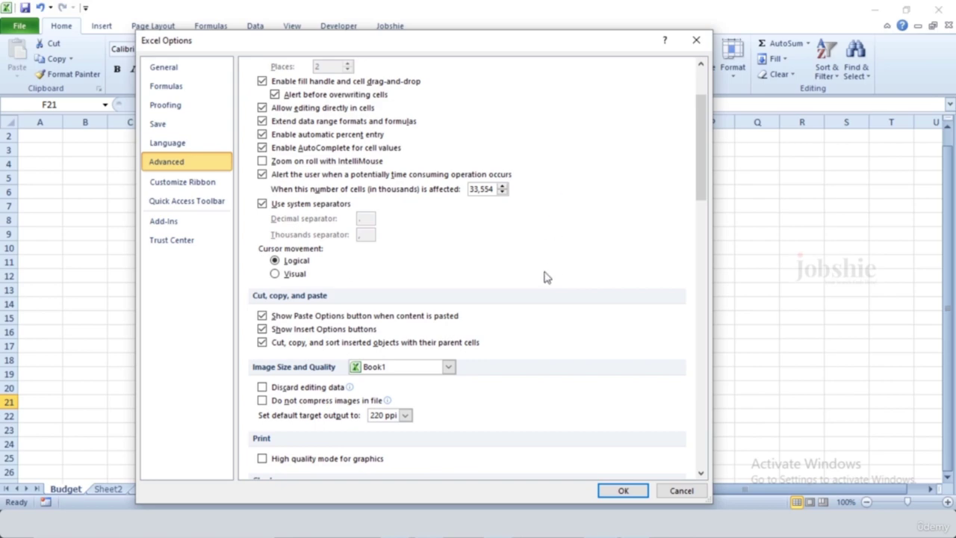
{"action": "scroll", "coordinate": [545, 276], "scroll_direction": "down", "scroll_amount": 15}
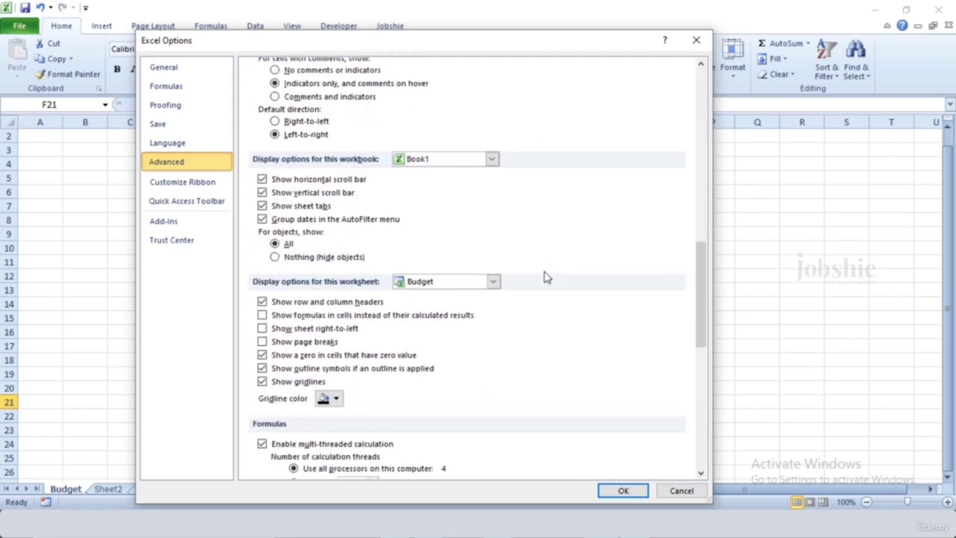
{"action": "scroll", "coordinate": [544, 276], "scroll_direction": "up", "scroll_amount": 20}
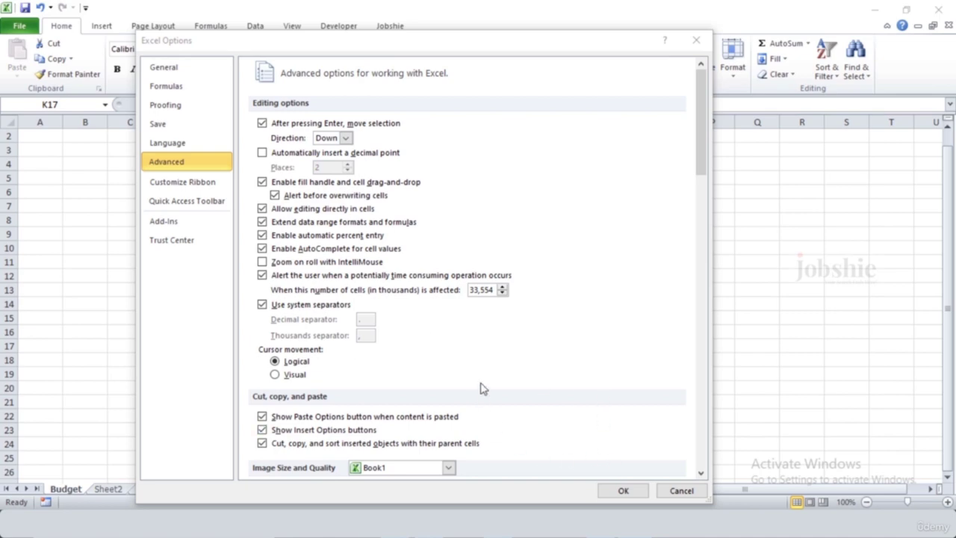
{"action": "scroll", "coordinate": [513, 320], "scroll_direction": "down", "scroll_amount": 15}
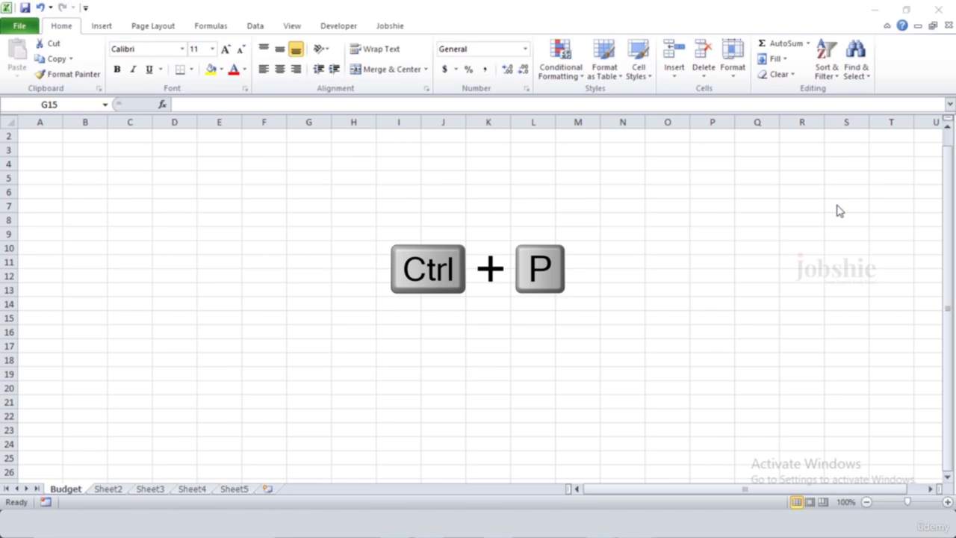
Step: View the print settings for the Budget sheet, return to the worksheet and examine its dashed page-break lines
{"action": "key", "text": "ctrl+p"}
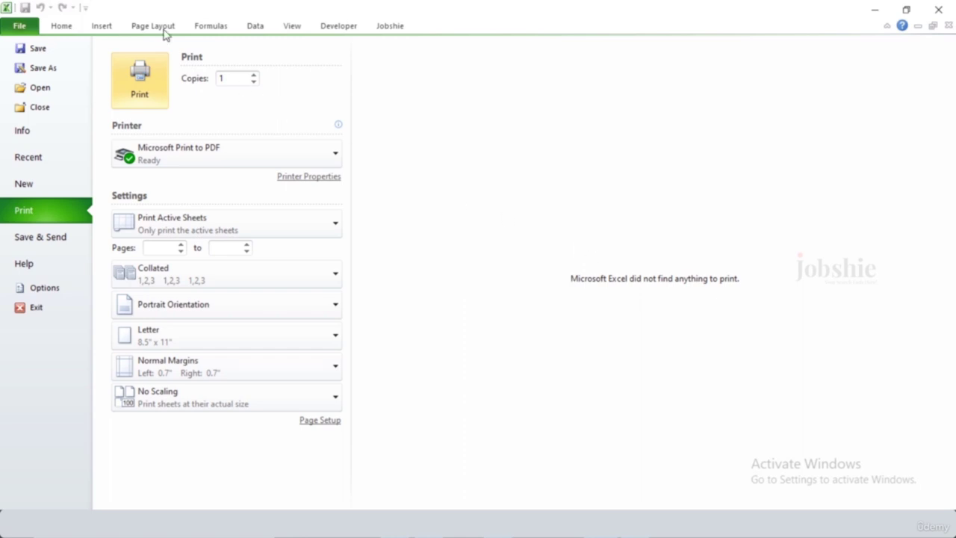
{"action": "key", "text": "Escape"}
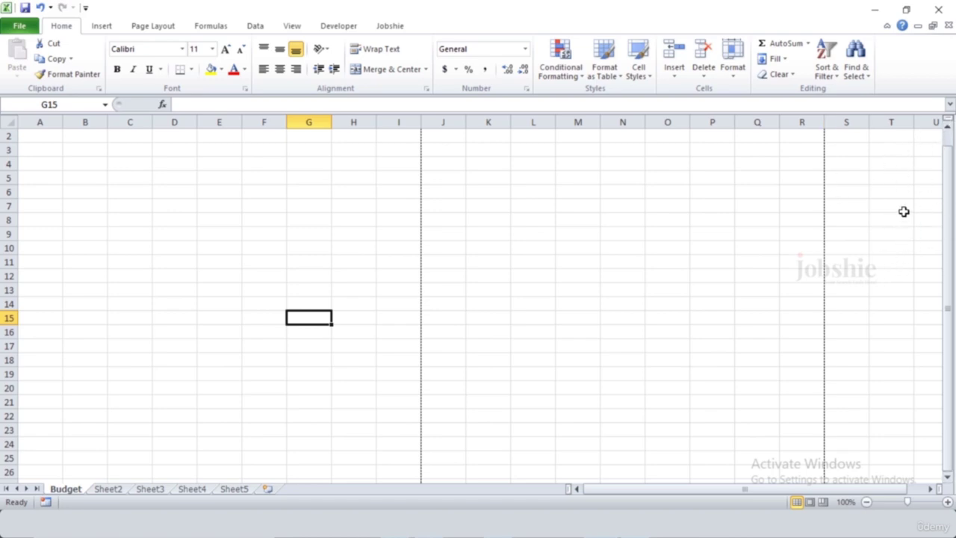
{"action": "scroll", "coordinate": [313, 398], "scroll_direction": "down", "scroll_amount": 9}
{"action": "scroll", "coordinate": [384, 438], "scroll_direction": "down", "scroll_amount": 2}
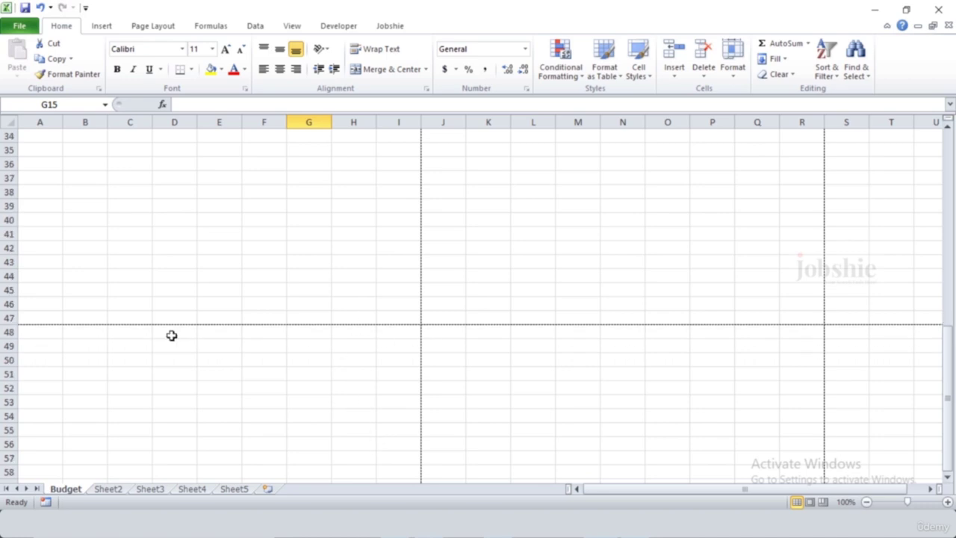
{"action": "scroll", "coordinate": [157, 323], "scroll_direction": "up", "scroll_amount": 11}
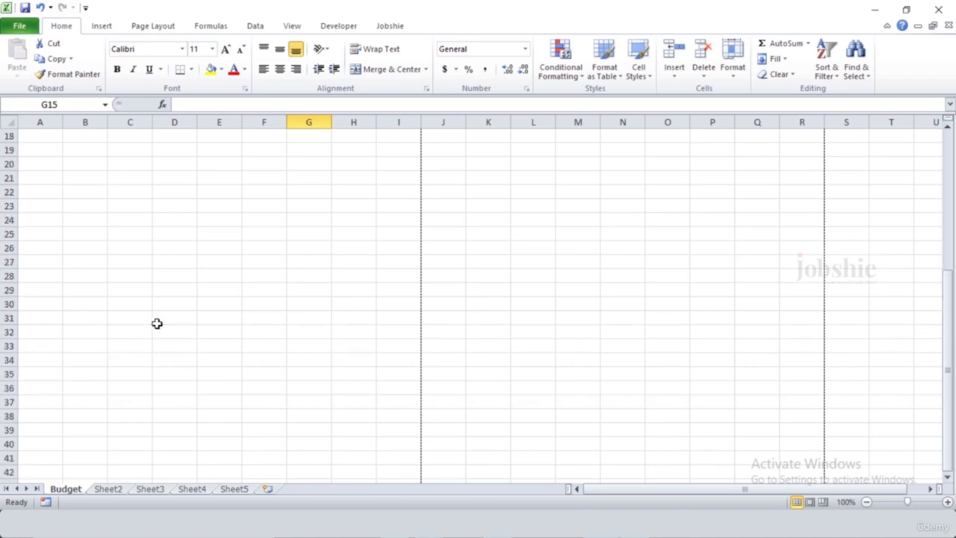
{"action": "scroll", "coordinate": [152, 336], "scroll_direction": "down", "scroll_amount": 8}
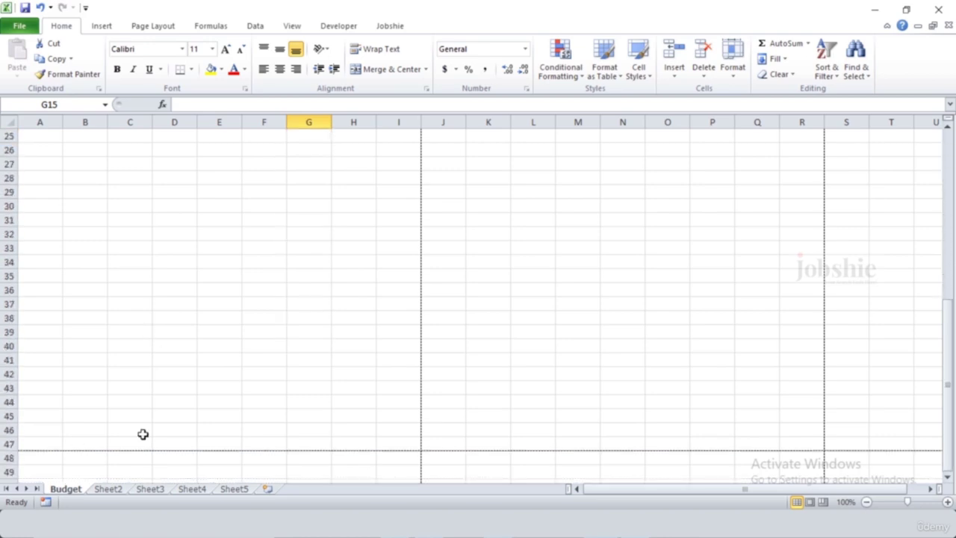
{"action": "scroll", "coordinate": [153, 367], "scroll_direction": "up", "scroll_amount": 8}
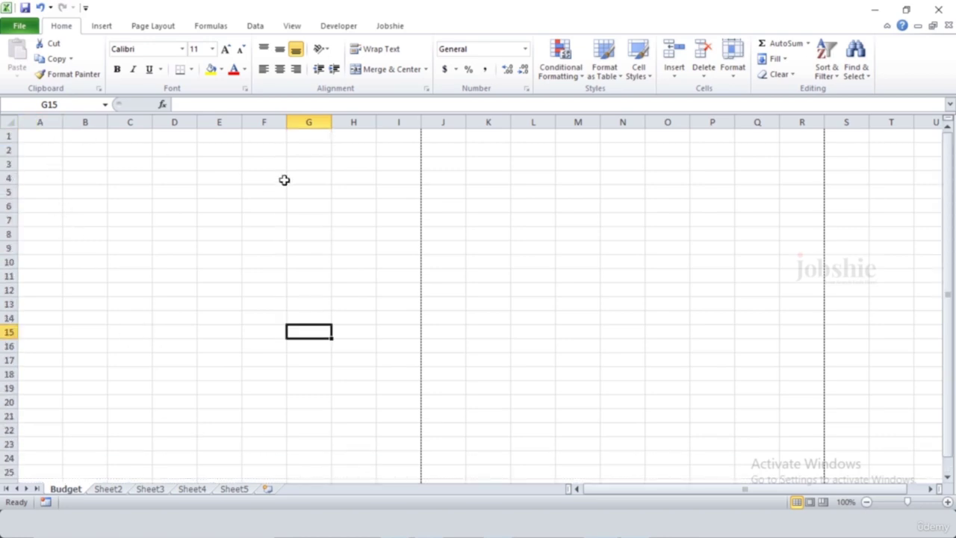
{"action": "scroll", "coordinate": [298, 341], "scroll_direction": "down", "scroll_amount": 8}
{"action": "scroll", "coordinate": [297, 342], "scroll_direction": "down", "scroll_amount": 6}
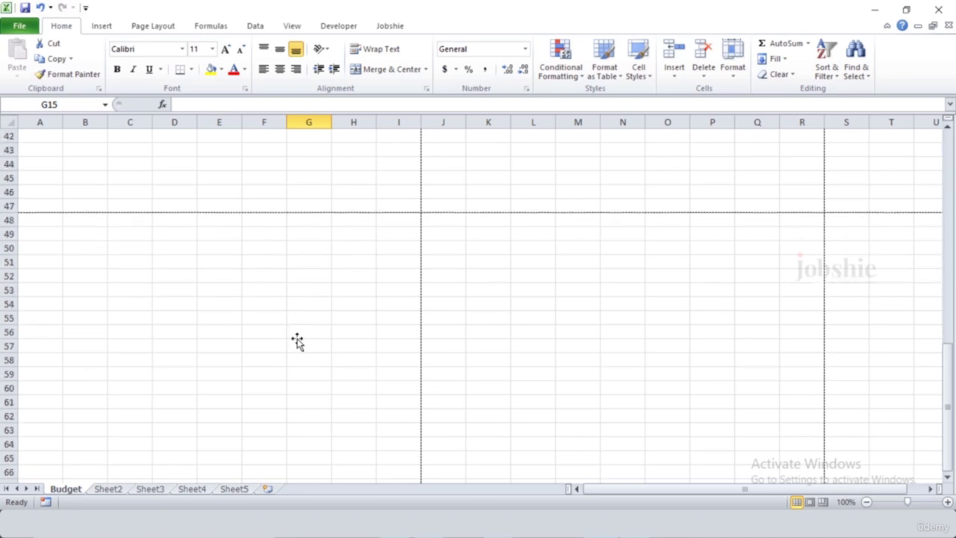
{"action": "scroll", "coordinate": [297, 342], "scroll_direction": "down", "scroll_amount": 9}
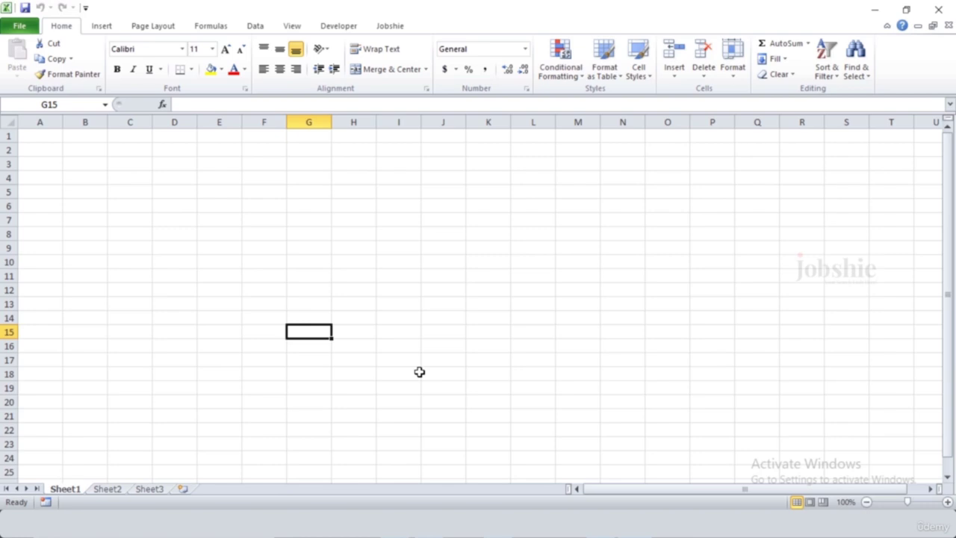
Step: Create a new blank workbook, preview the open workbooks, and close the new one to return to Book1
{"action": "key", "text": "ctrl+n"}
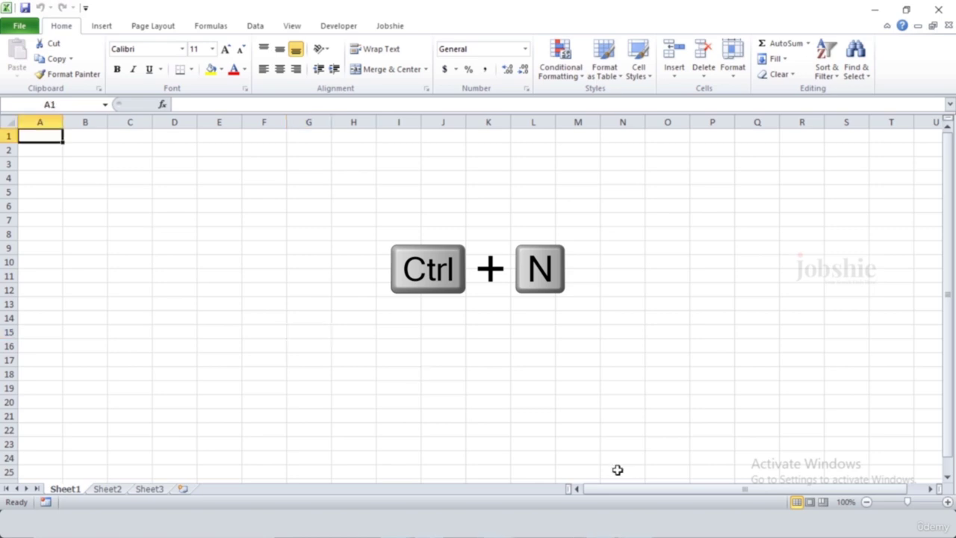
{"action": "mouse_move", "coordinate": [633, 537]}
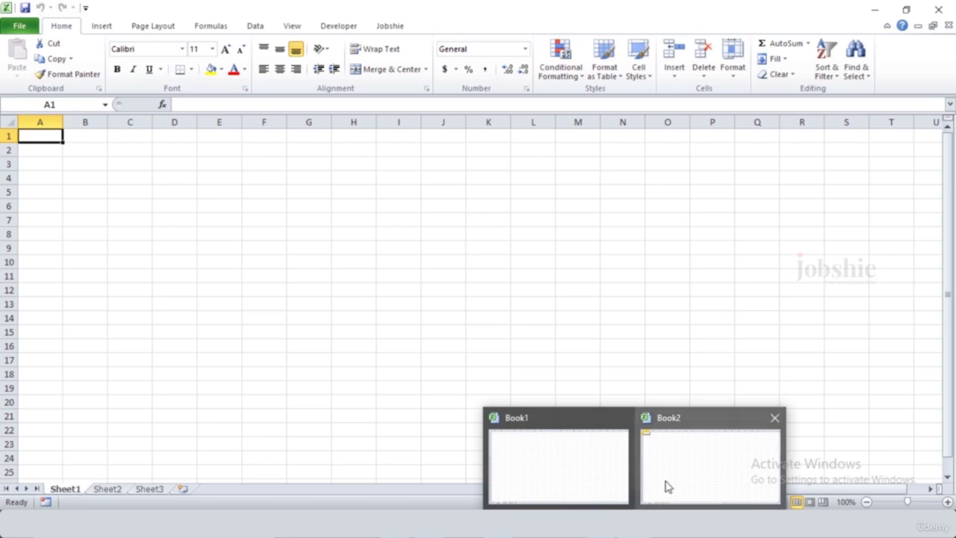
{"action": "mouse_move", "coordinate": [561, 480]}
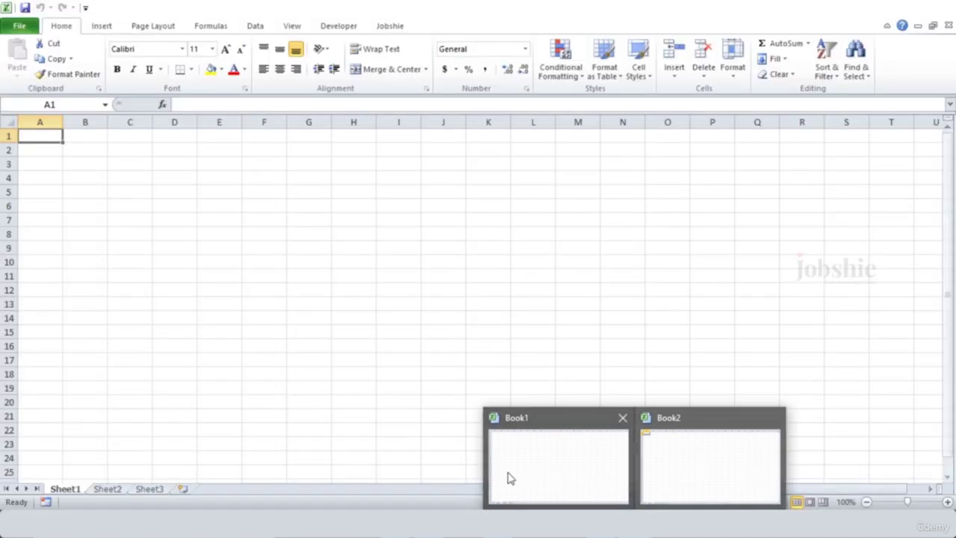
{"action": "left_click", "coordinate": [526, 462]}
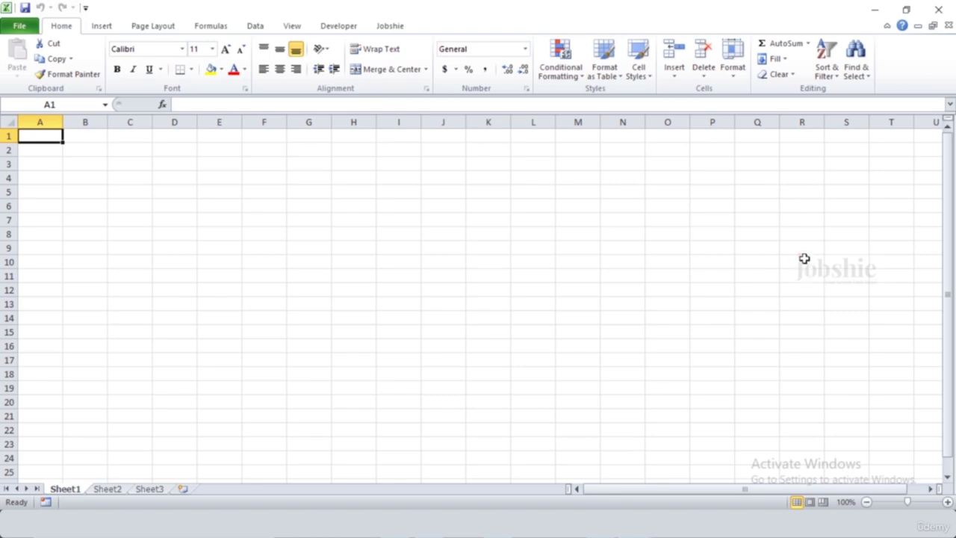
{"action": "left_click", "coordinate": [308, 332]}
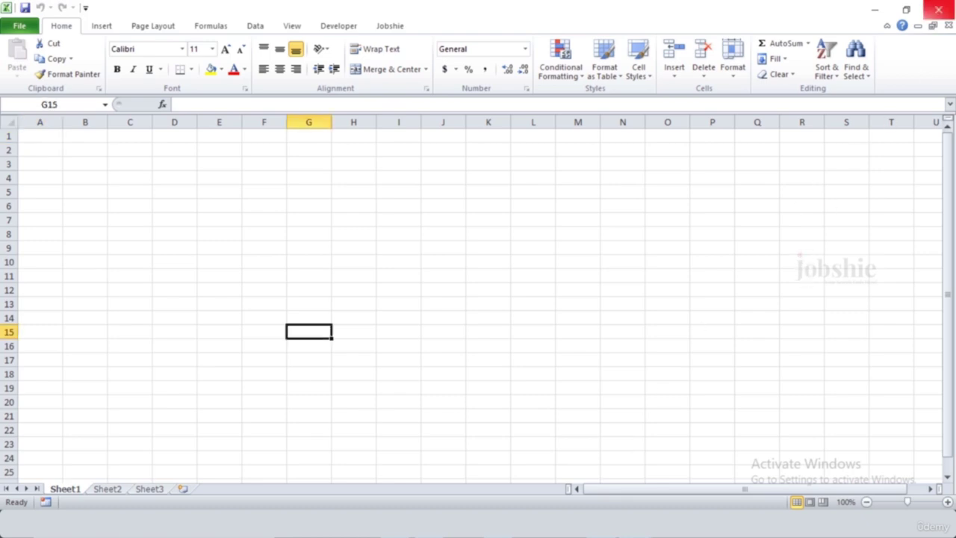
Step: Save the workbook, and copy the cell range E9:I15 on Sheet1
{"action": "left_click", "coordinate": [335, 359]}
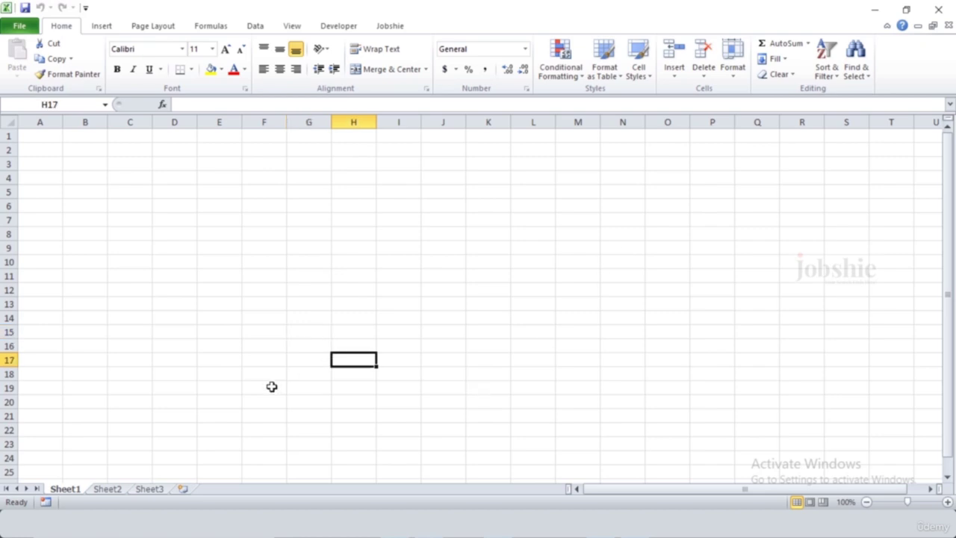
{"action": "key", "text": "ctrl+s"}
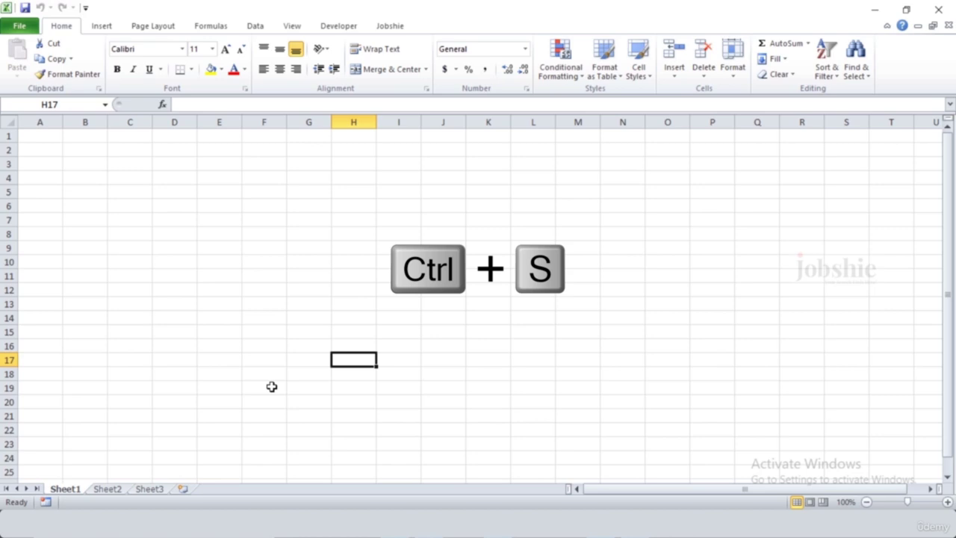
{"action": "left_click_drag", "start_coordinate": [219, 246], "coordinate": [392, 337]}
{"action": "key", "text": "ctrl+c"}
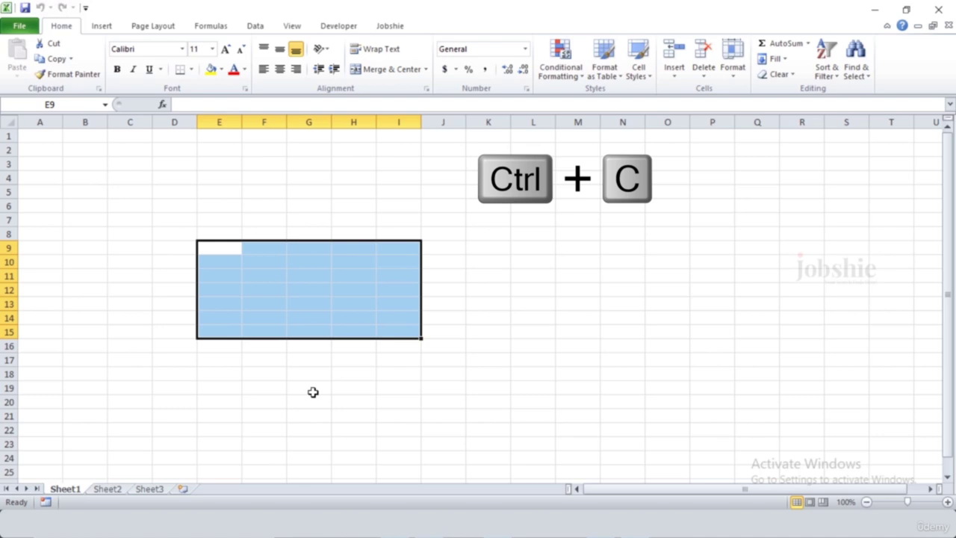
{"action": "key", "text": "ctrl+c"}
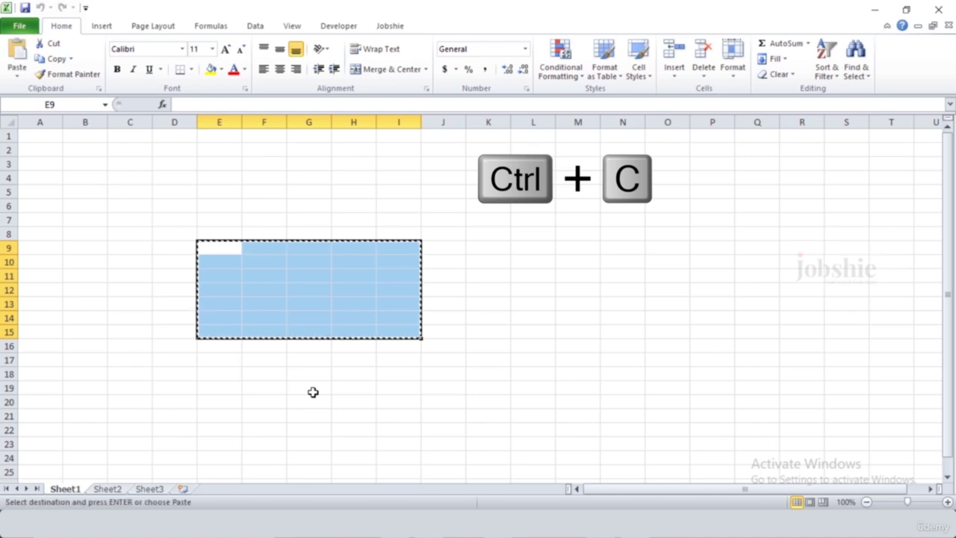
Step: Paste the copied cell range onto Sheet1 starting at cell L12
{"action": "left_click", "coordinate": [543, 289]}
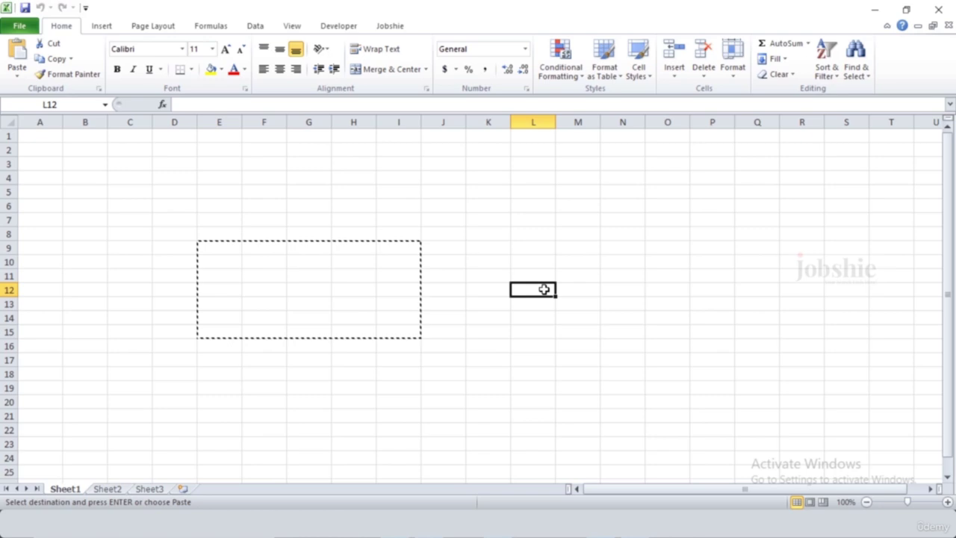
{"action": "key", "text": "ctrl+v"}
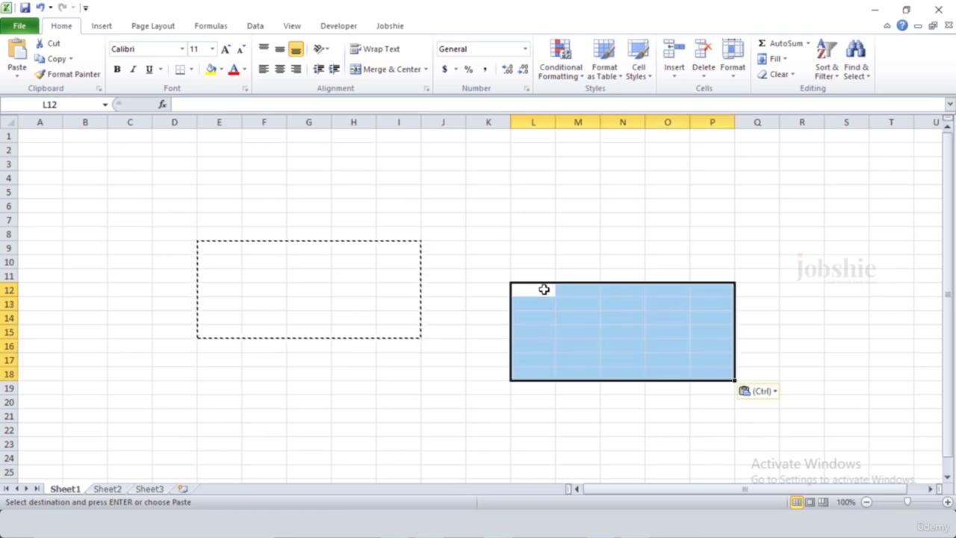
{"action": "key", "text": "ctrl+v"}
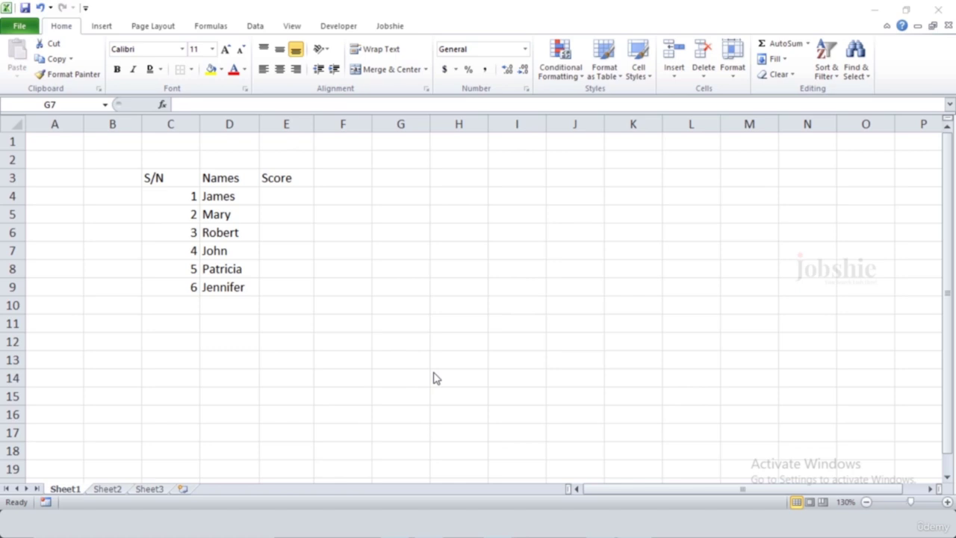
Step: Start a data validation rule for the Score cells E4:E9 that allows only whole numbers
{"action": "left_click_drag", "start_coordinate": [286, 195], "coordinate": [286, 286]}
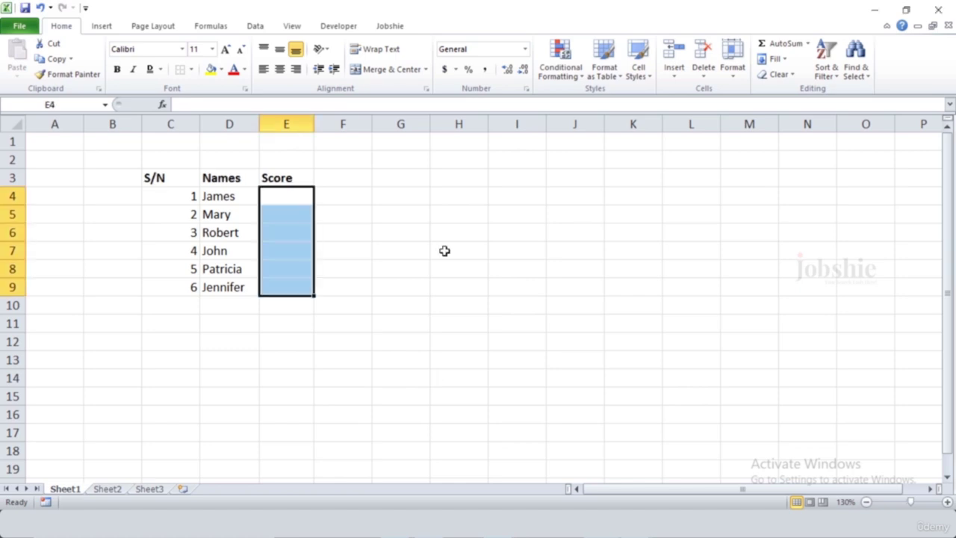
{"action": "left_click", "coordinate": [255, 27]}
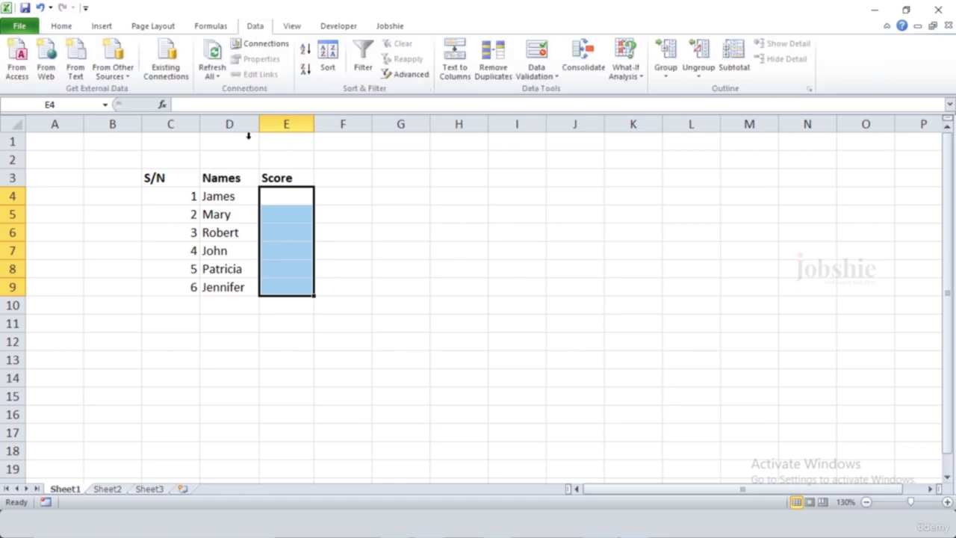
{"action": "left_click", "coordinate": [537, 59]}
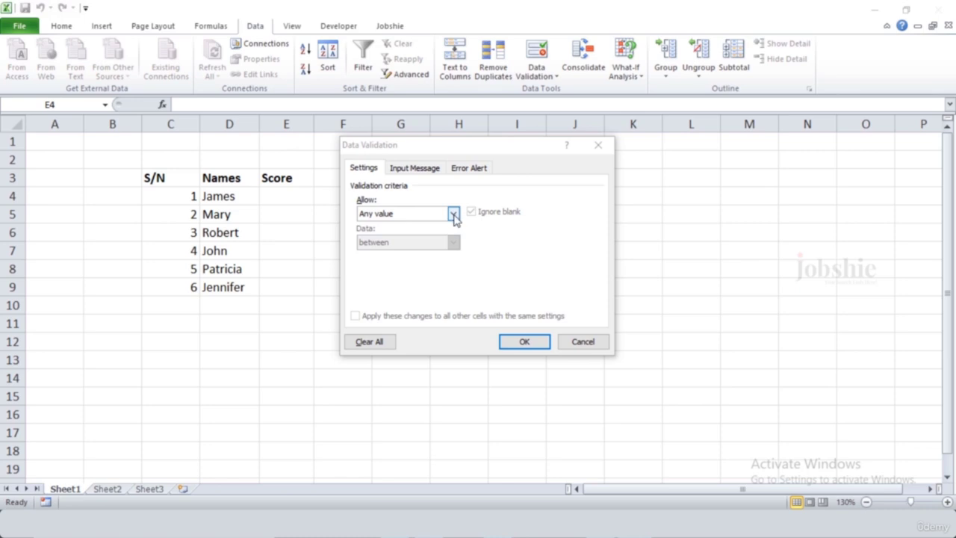
{"action": "left_click", "coordinate": [453, 214]}
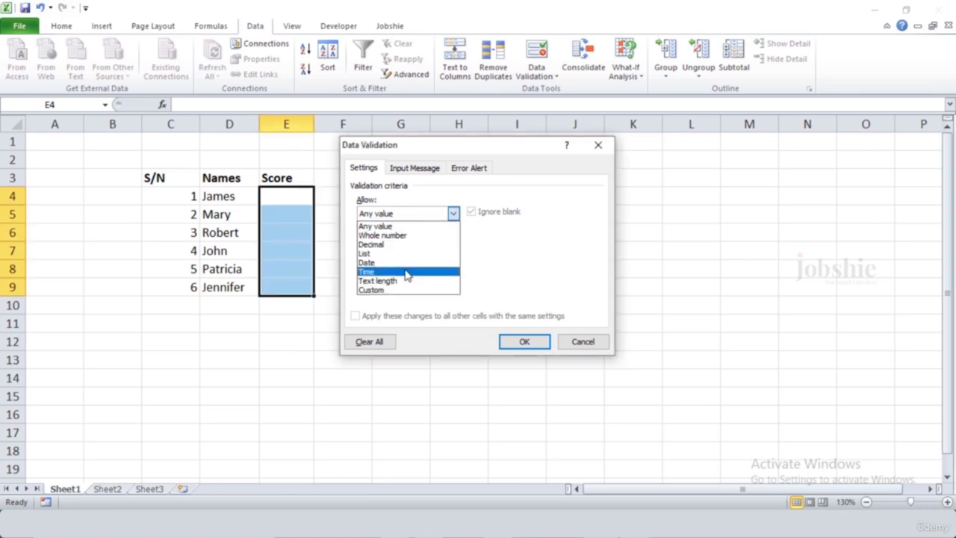
{"action": "left_click", "coordinate": [428, 236]}
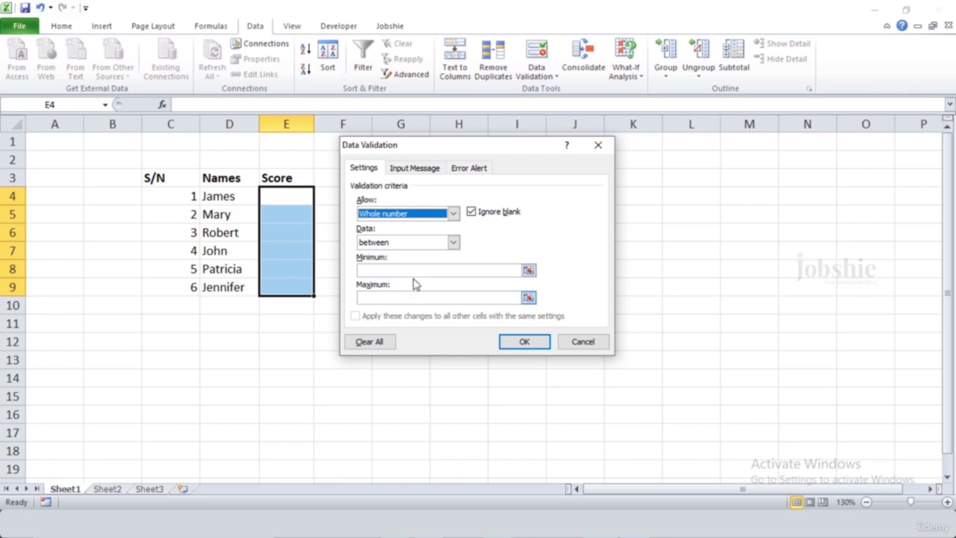
Step: Set the validation condition to less than, with a maximum of 100
{"action": "left_click", "coordinate": [453, 243]}
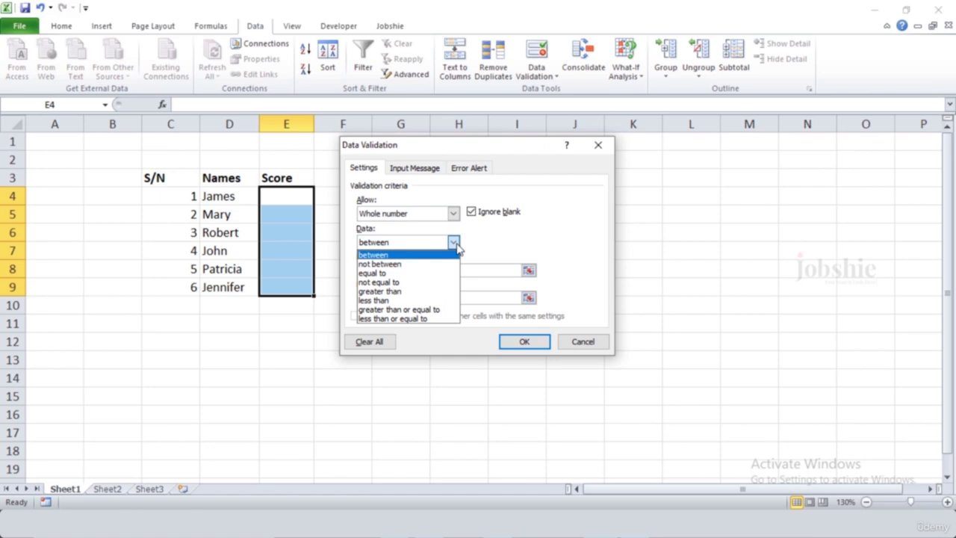
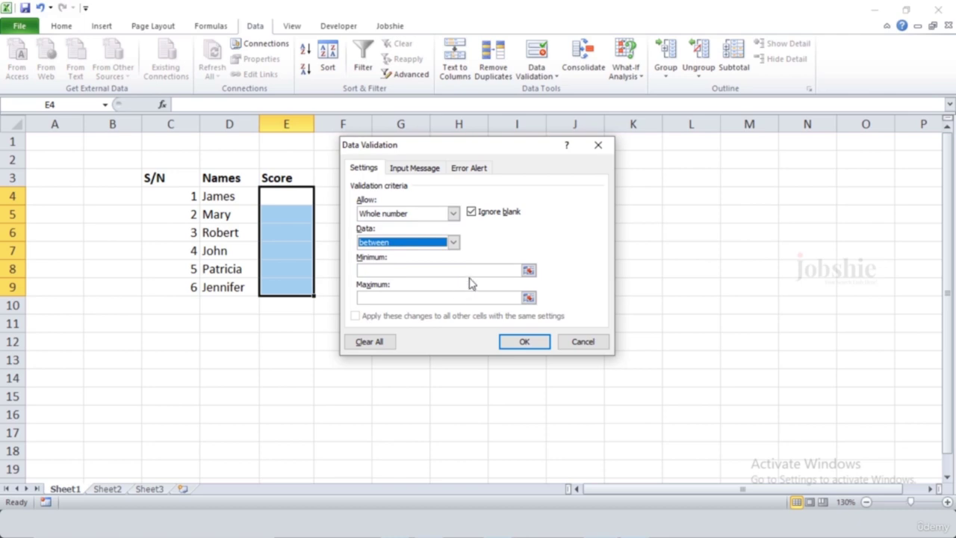
{"action": "left_click", "coordinate": [438, 269]}
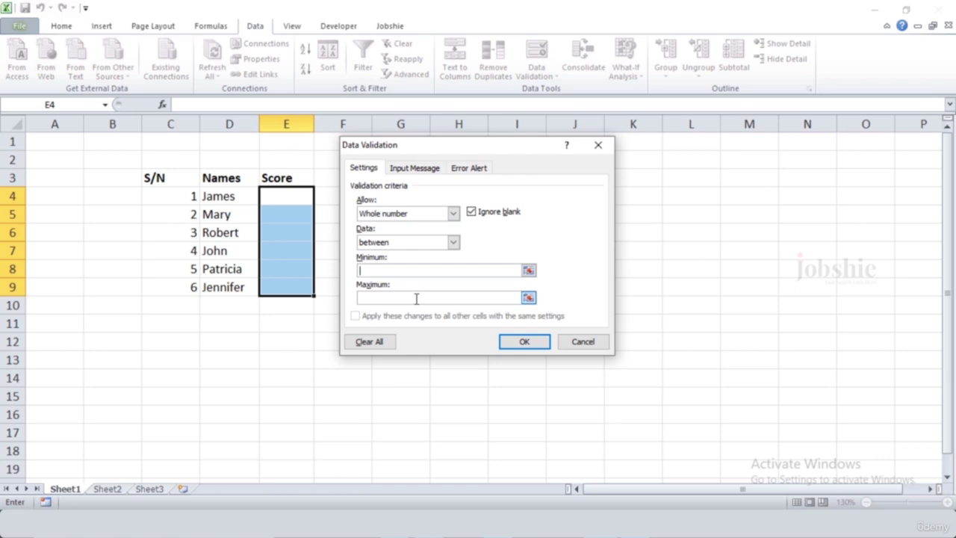
{"action": "left_click", "coordinate": [453, 242]}
{"action": "left_click", "coordinate": [442, 264]}
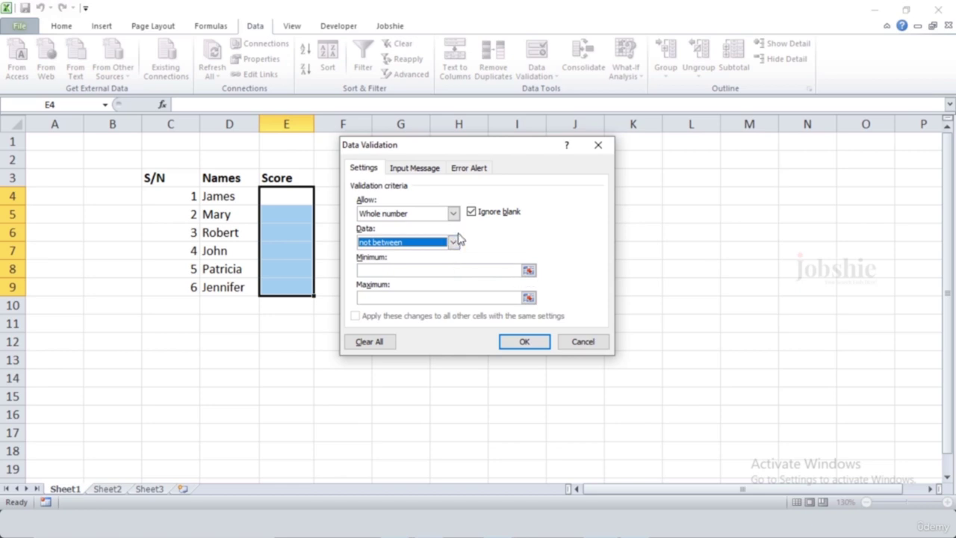
{"action": "left_click", "coordinate": [454, 243]}
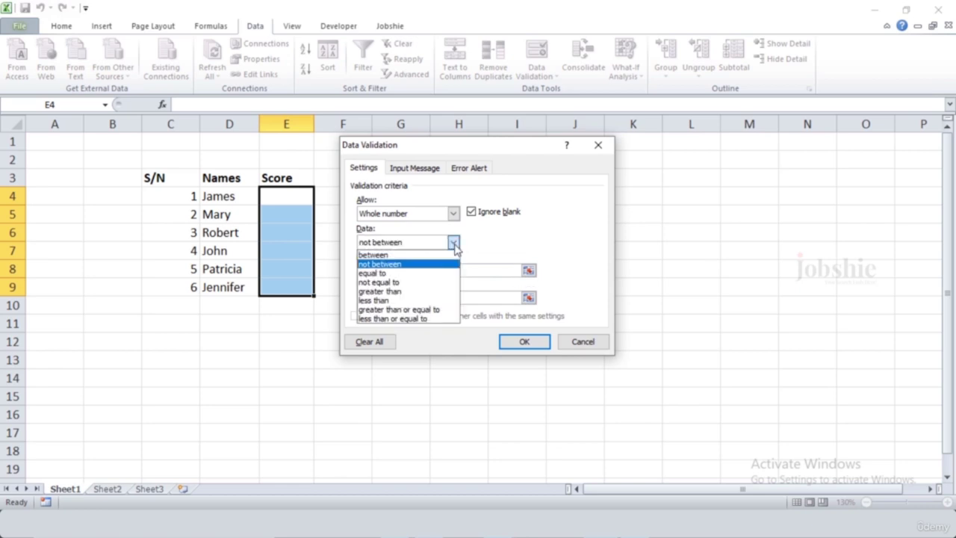
{"action": "left_click", "coordinate": [426, 301]}
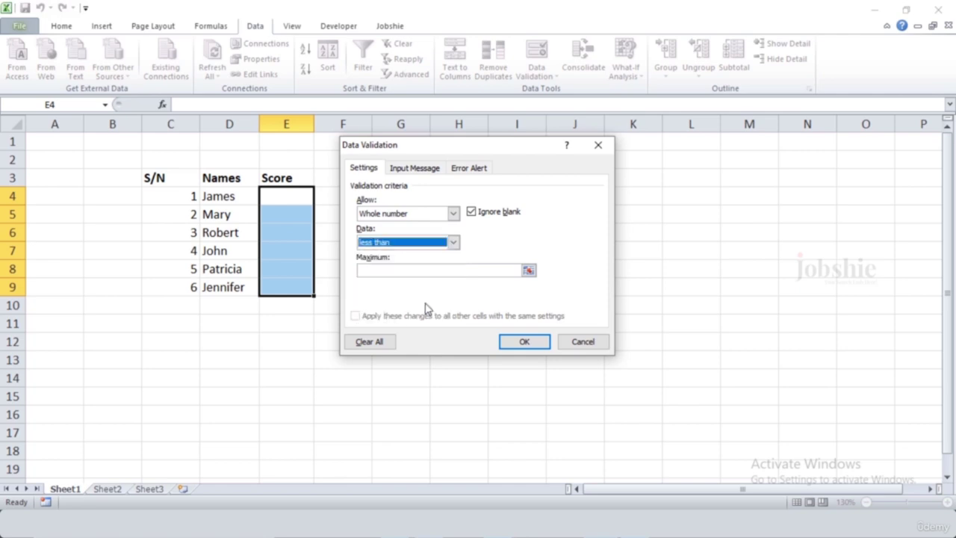
{"action": "left_click", "coordinate": [446, 271]}
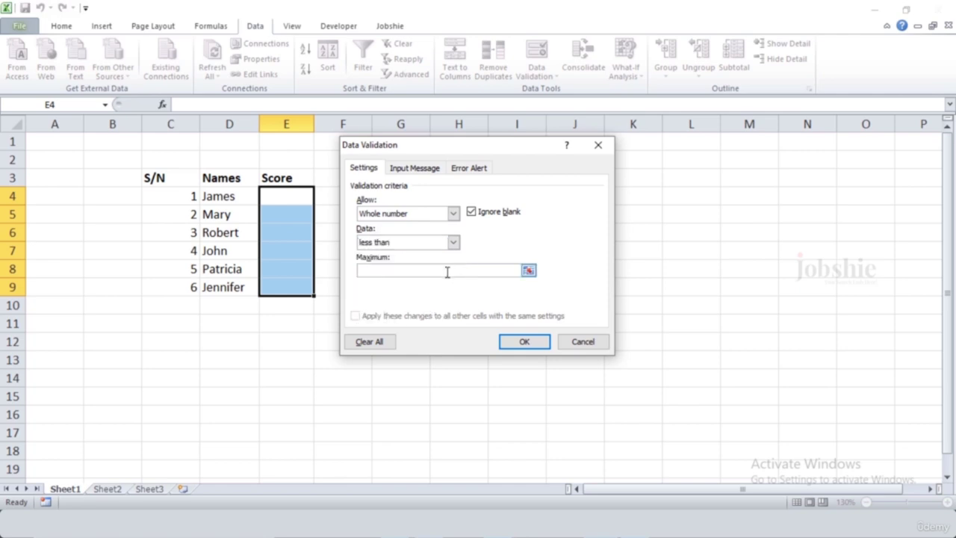
{"action": "type", "text": "100"}
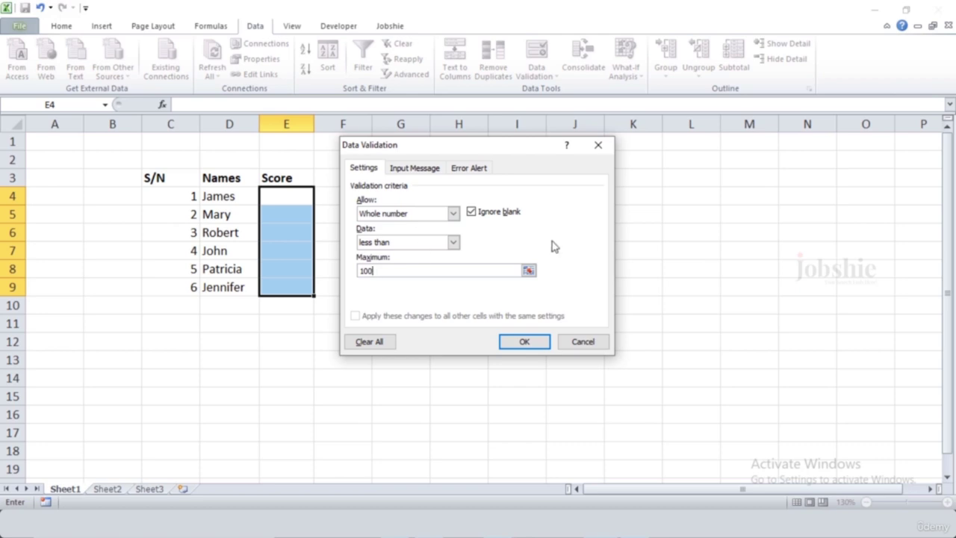
Step: Give the validation's input message the title "Values between 0 and 100"
{"action": "left_click", "coordinate": [418, 168]}
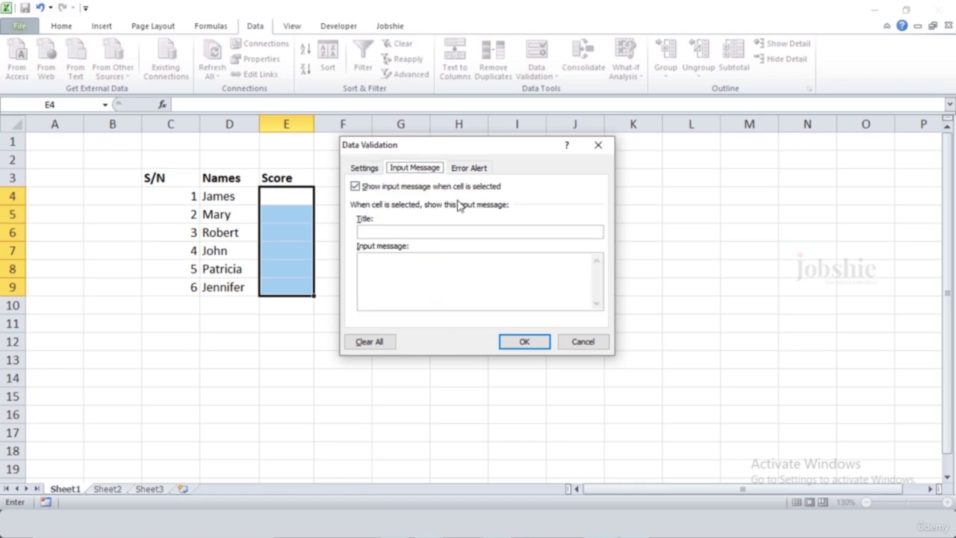
{"action": "left_click", "coordinate": [436, 234]}
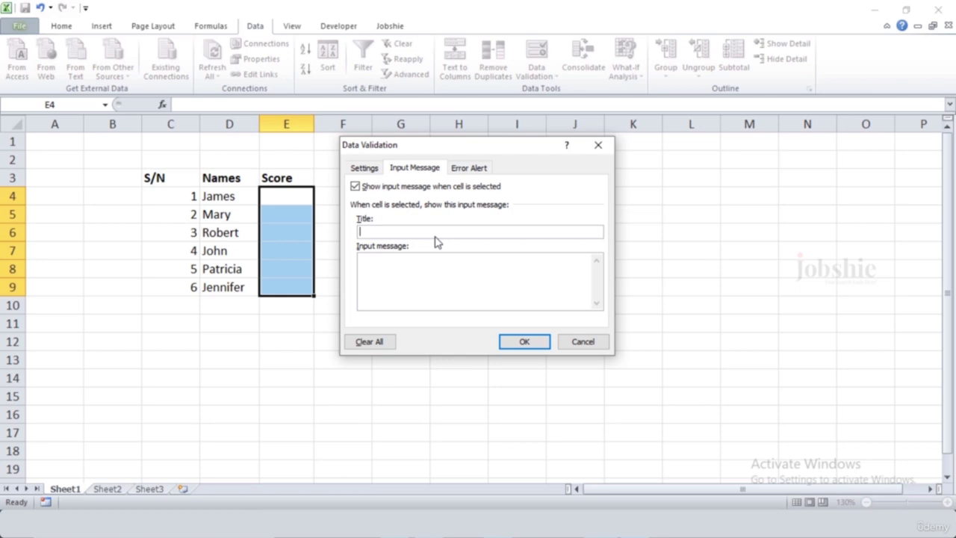
{"action": "type", "text": "Values between 0 and 100 "}
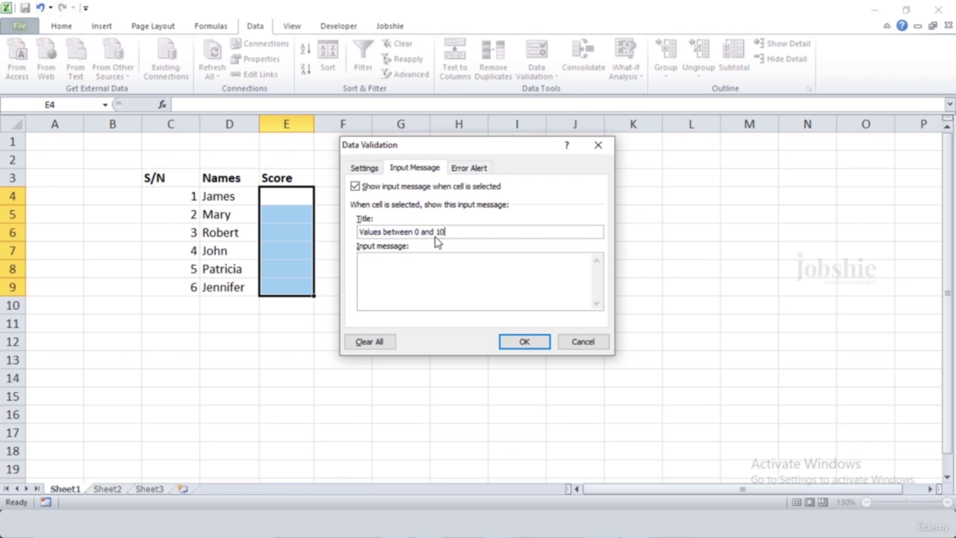
{"action": "type", "text": "a"}
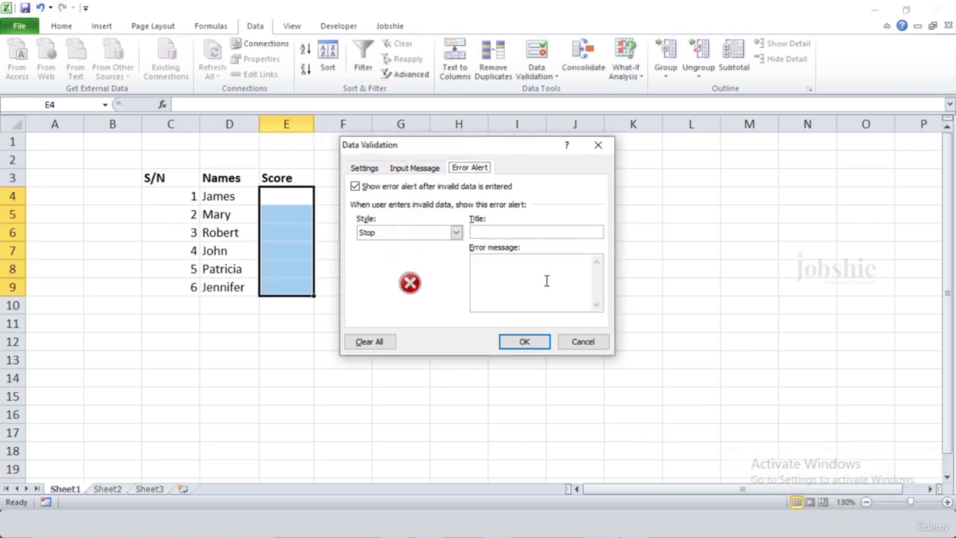
Step: Set a Stop-style error alert titled "Value is not between 0 and 100." and apply the validation to the Score cells
{"action": "left_click", "coordinate": [455, 232]}
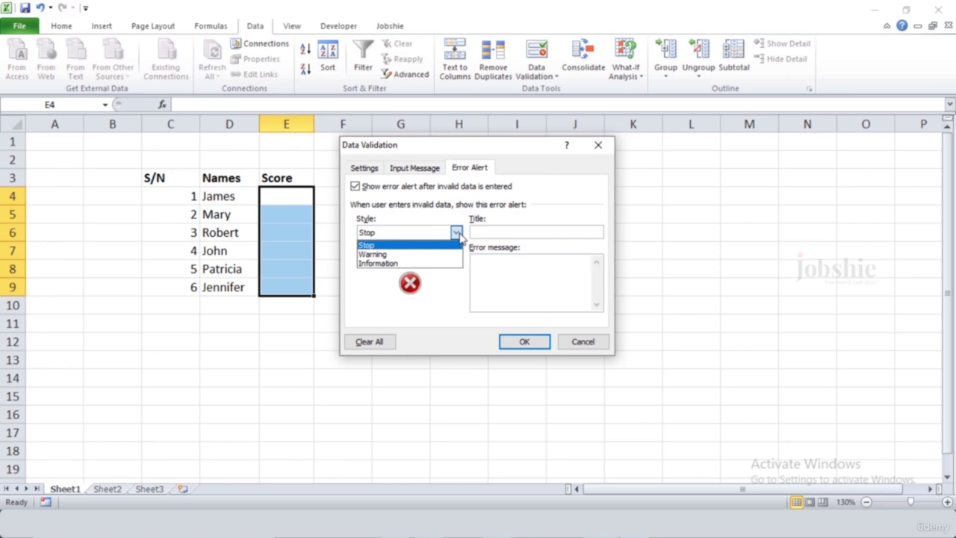
{"action": "left_click", "coordinate": [508, 224]}
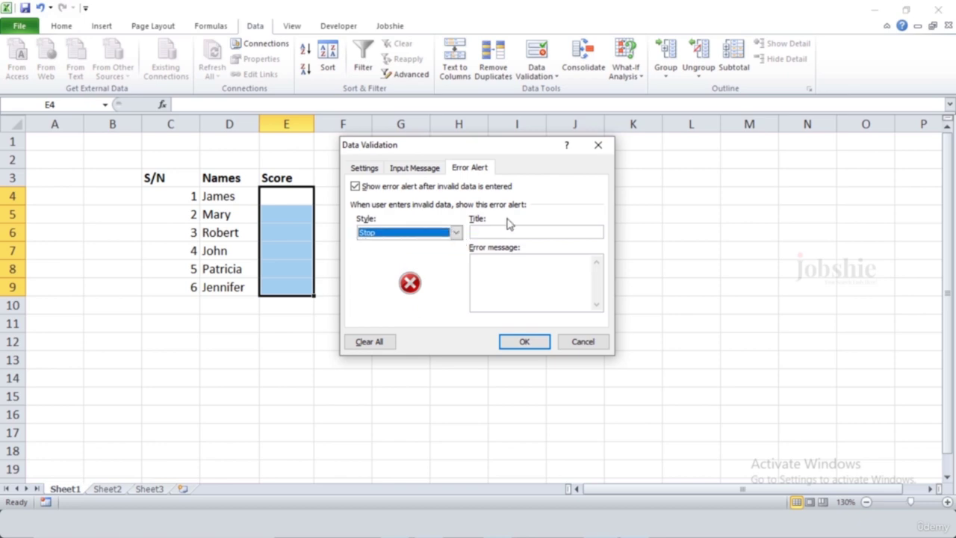
{"action": "left_click", "coordinate": [500, 233]}
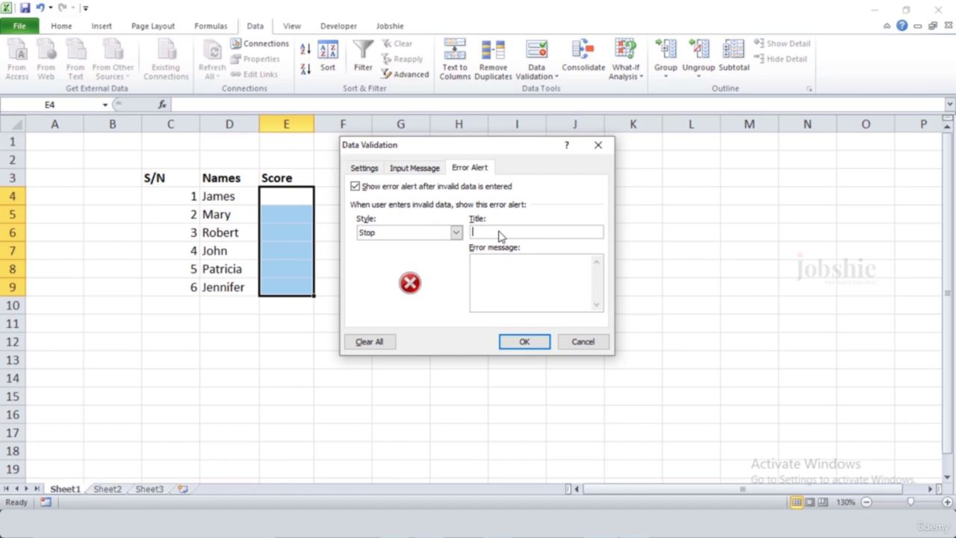
{"action": "type", "text": "Value is not between 0 and 100."}
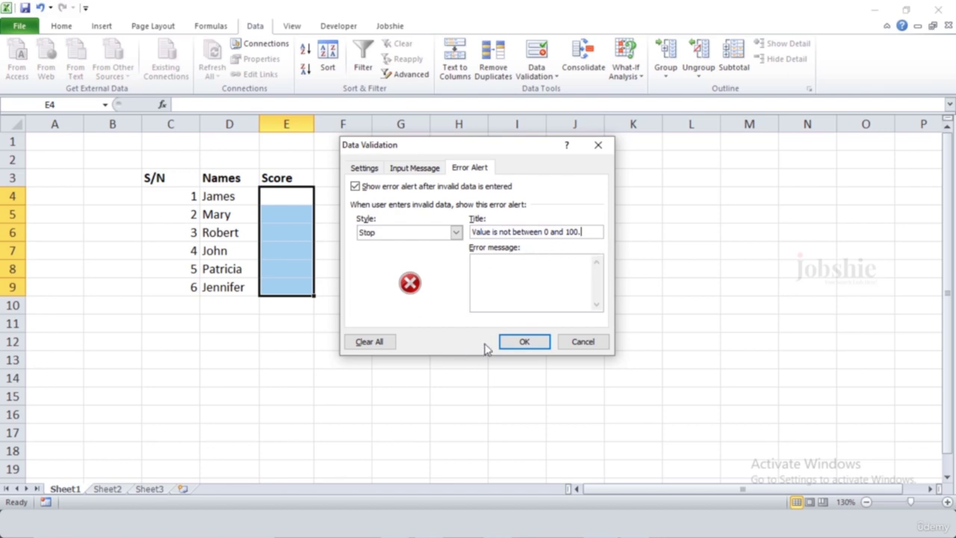
{"action": "left_click", "coordinate": [524, 341]}
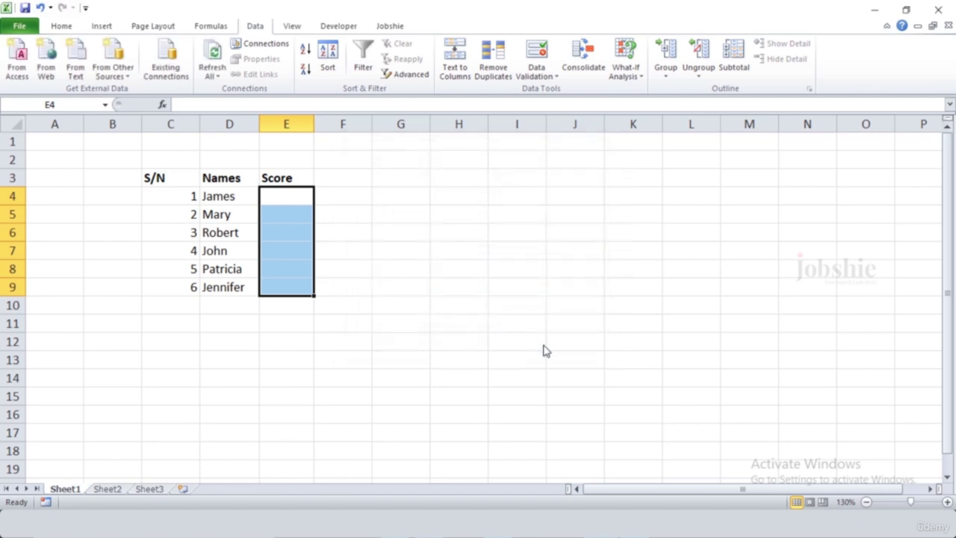
Step: Test the Score validation by trying to enter 105 in cell E4, and cancel the entry
{"action": "left_click", "coordinate": [363, 258]}
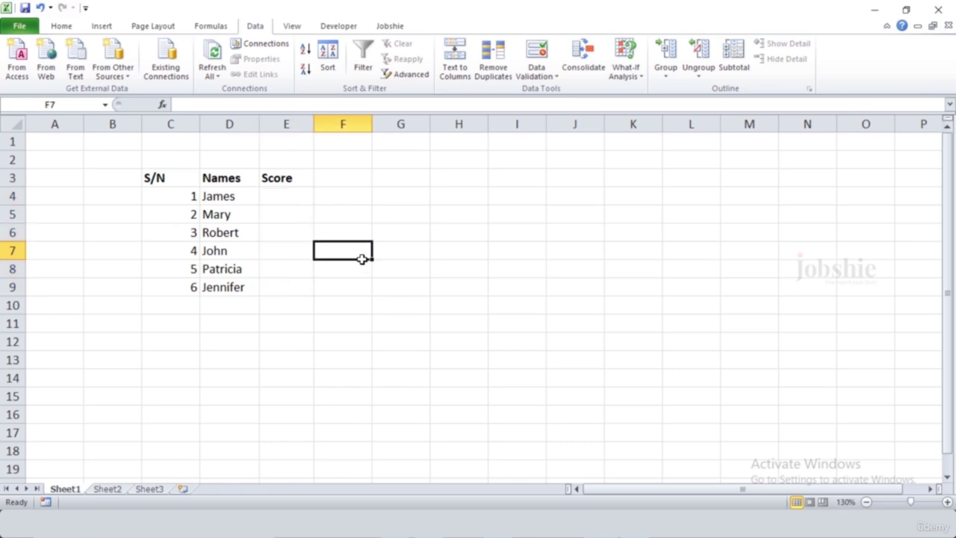
{"action": "left_click", "coordinate": [282, 193]}
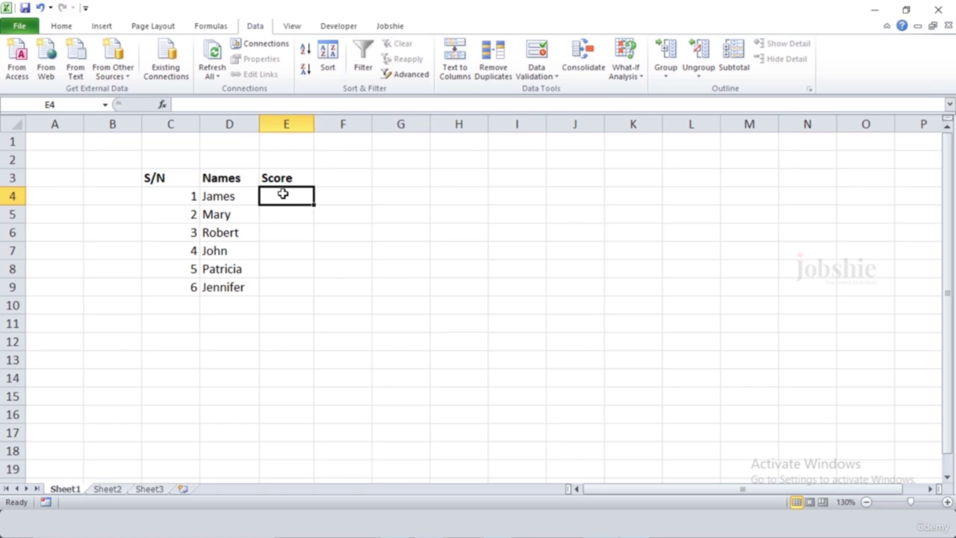
{"action": "type", "text": "105"}
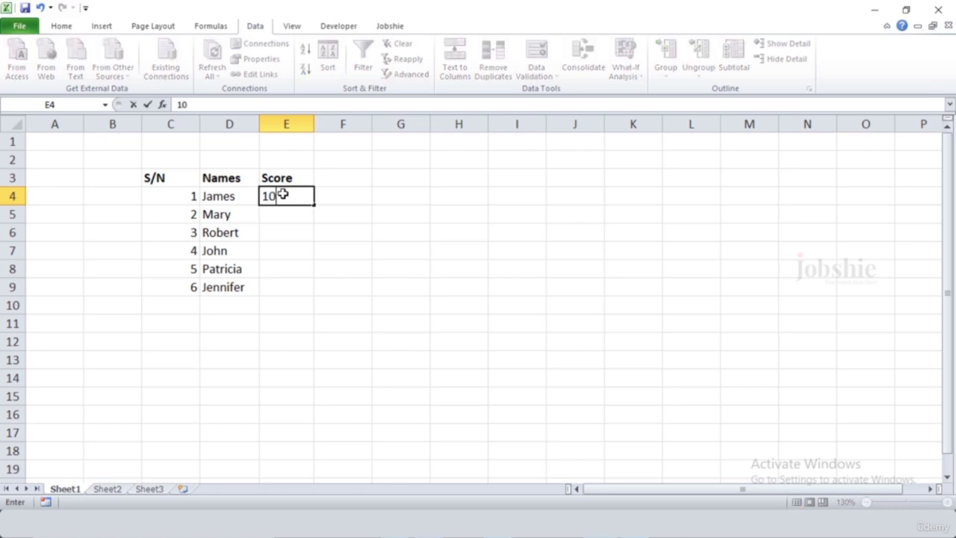
{"action": "key", "text": "Return"}
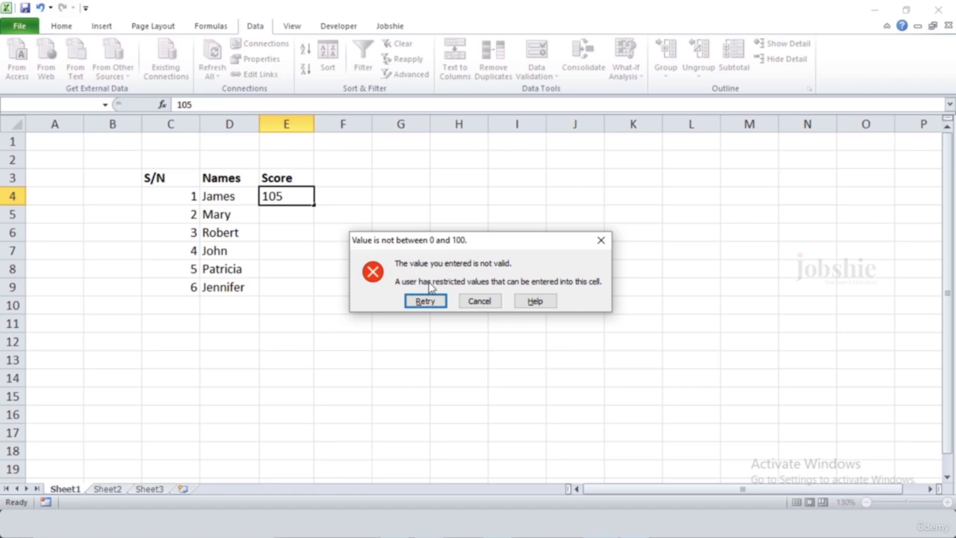
{"action": "left_click", "coordinate": [480, 301]}
{"action": "left_click", "coordinate": [343, 232]}
{"action": "left_click_drag", "start_coordinate": [288, 195], "coordinate": [276, 281]}
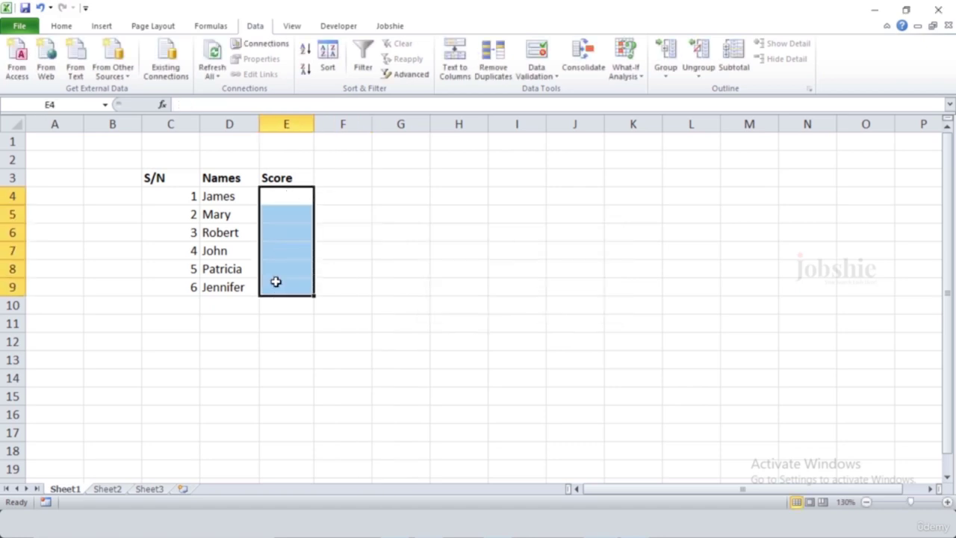
{"action": "left_click", "coordinate": [287, 218]}
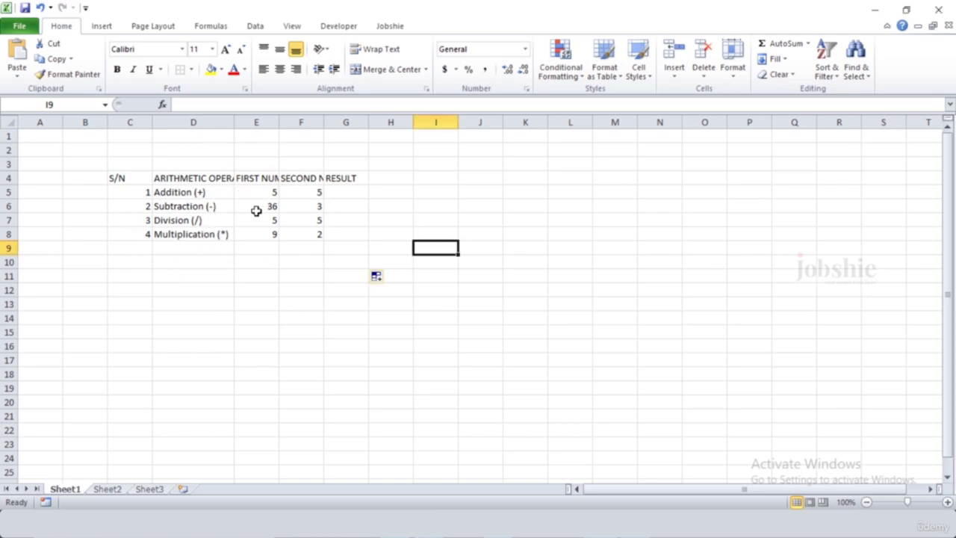
Step: Widen columns E and F of the arithmetic table to fit the FIRST NUMBER and SECOND NUMBER headings
{"action": "left_click", "coordinate": [225, 273]}
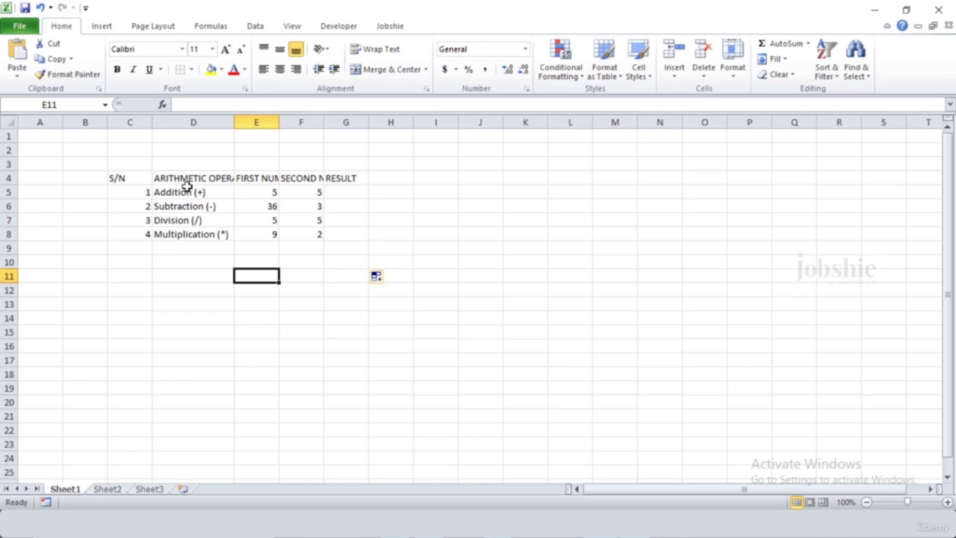
{"action": "left_click", "coordinate": [257, 179]}
{"action": "left_click", "coordinate": [242, 283]}
{"action": "left_click", "coordinate": [258, 180]}
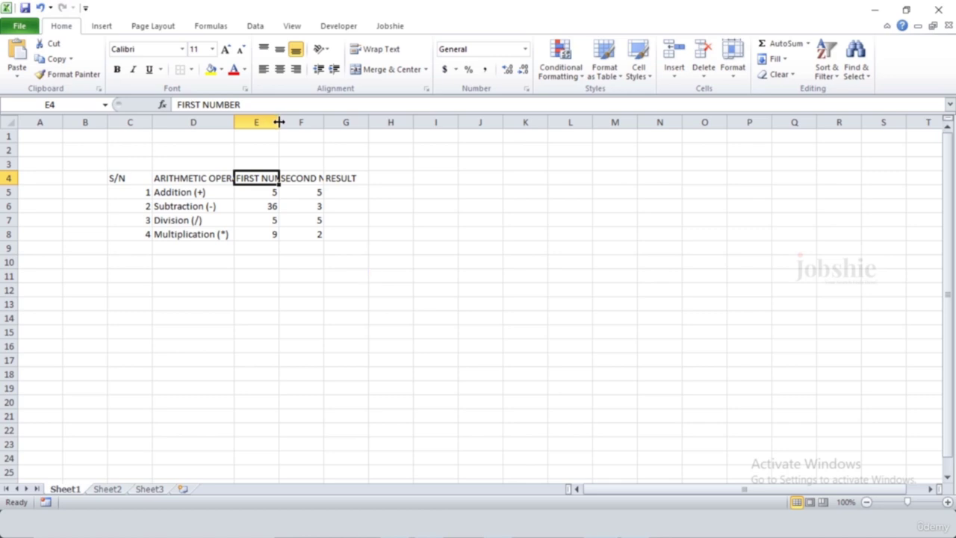
{"action": "left_click_drag", "start_coordinate": [279, 121], "coordinate": [305, 121]}
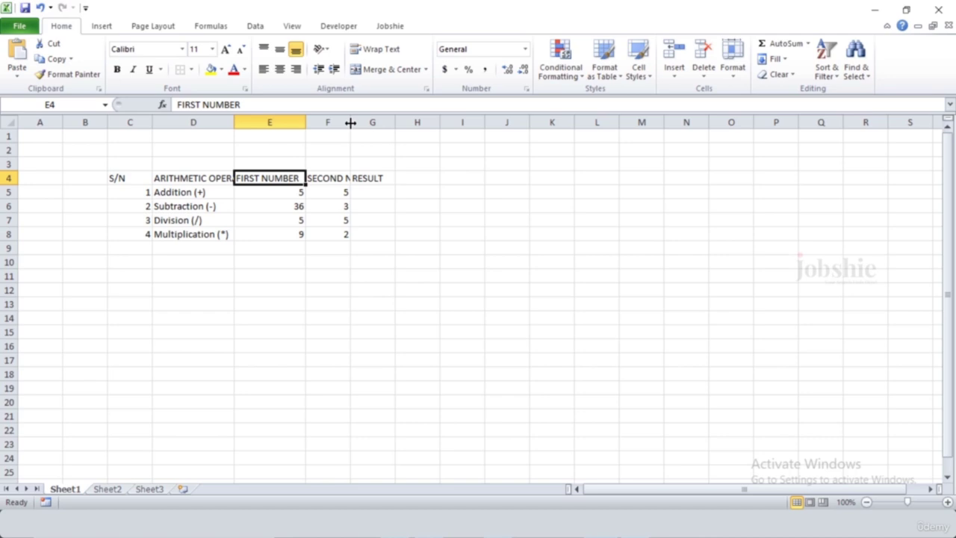
{"action": "left_click_drag", "start_coordinate": [350, 122], "coordinate": [397, 118]}
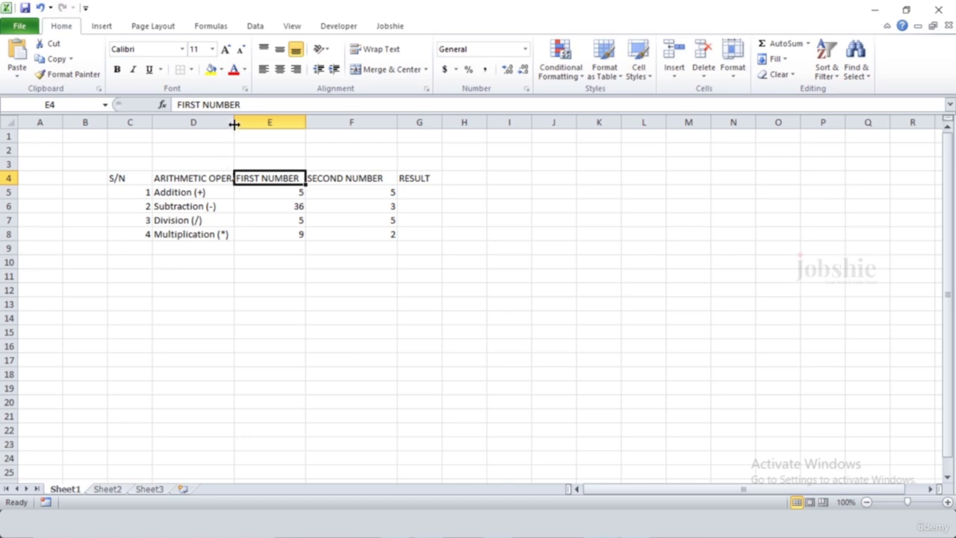
Step: Widen column D of the arithmetic table to fit the ARITHMETIC OPERATOR heading
{"action": "left_click_drag", "start_coordinate": [234, 123], "coordinate": [269, 122]}
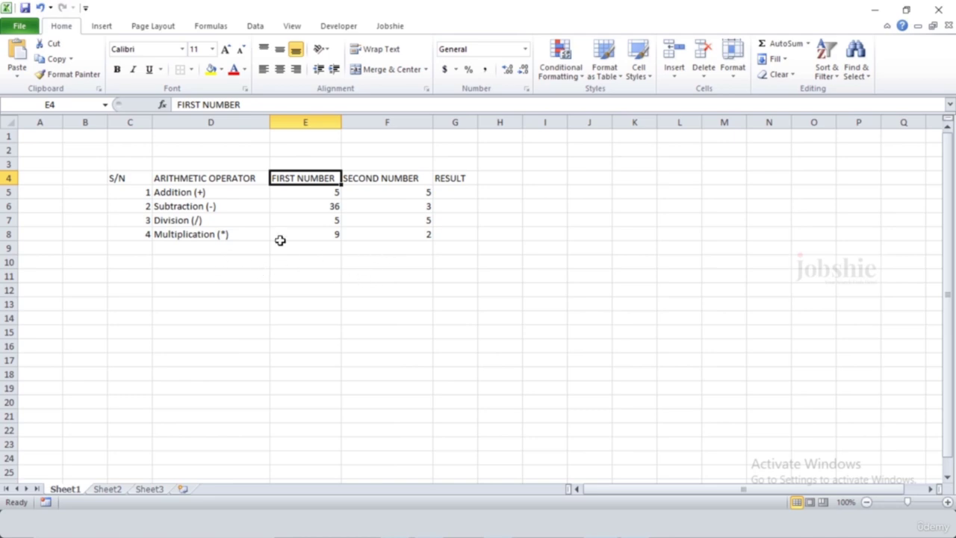
{"action": "left_click", "coordinate": [499, 234]}
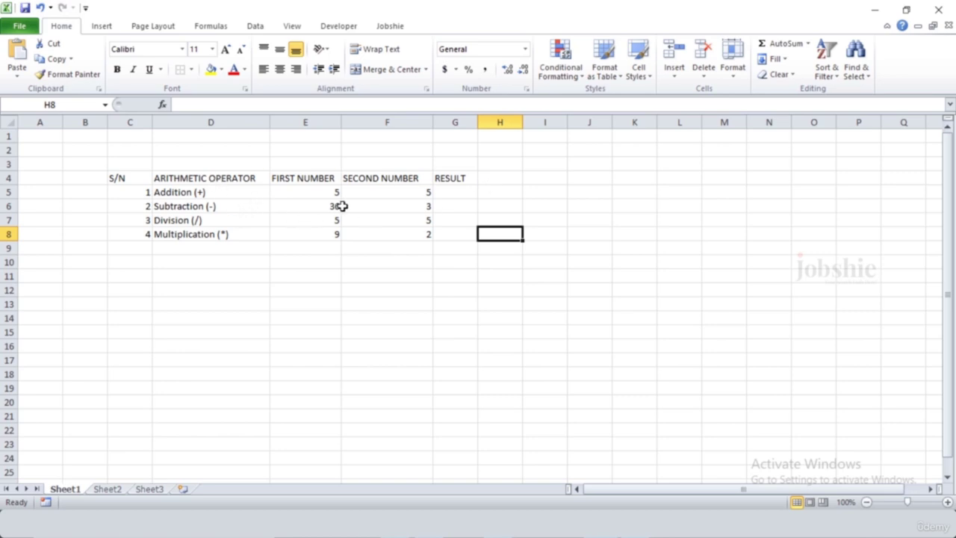
{"action": "left_click", "coordinate": [228, 276]}
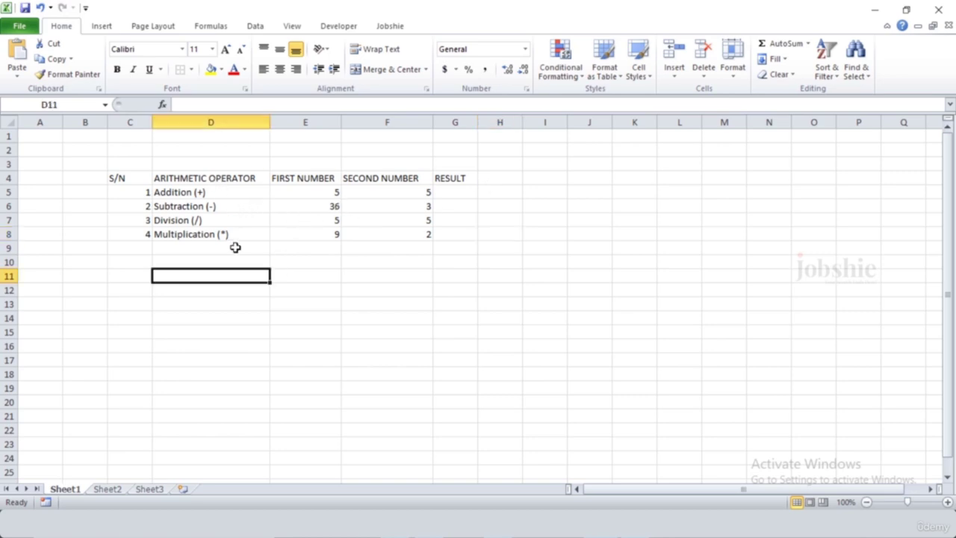
{"action": "left_click", "coordinate": [132, 178]}
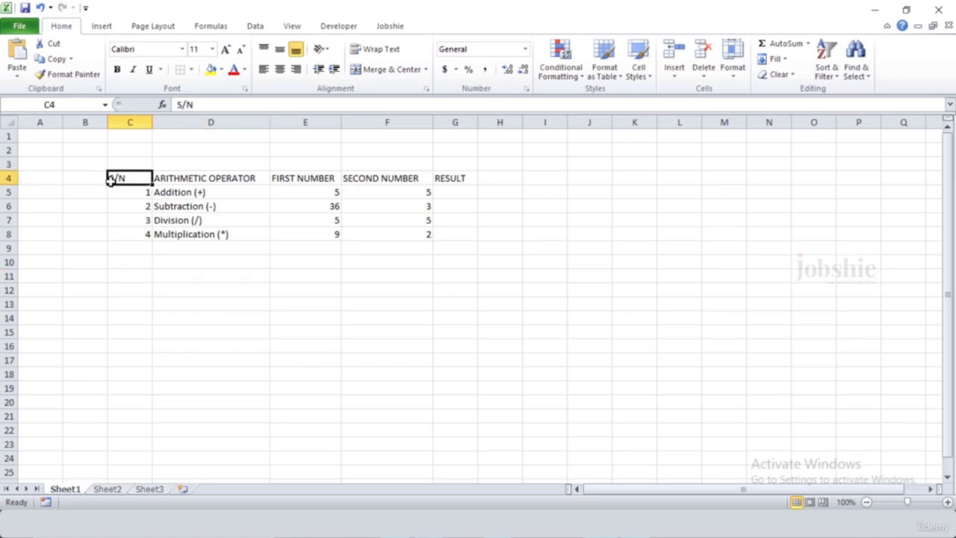
{"action": "left_click_drag", "start_coordinate": [123, 196], "coordinate": [128, 228]}
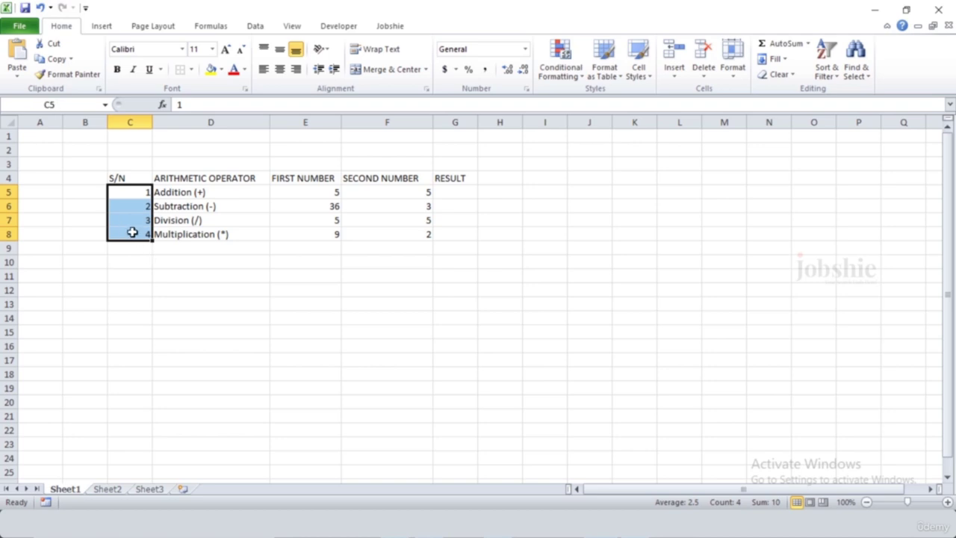
{"action": "left_click", "coordinate": [198, 274]}
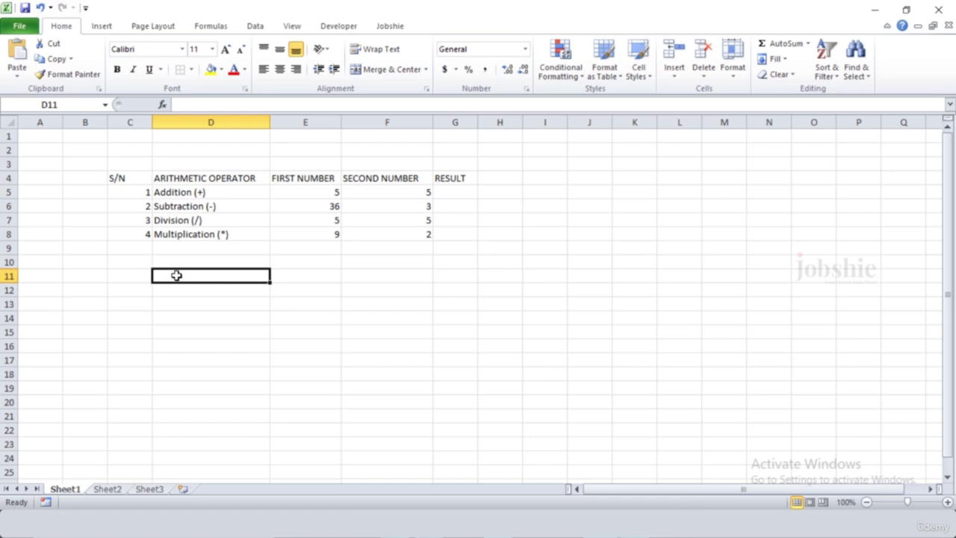
{"action": "left_click", "coordinate": [135, 207]}
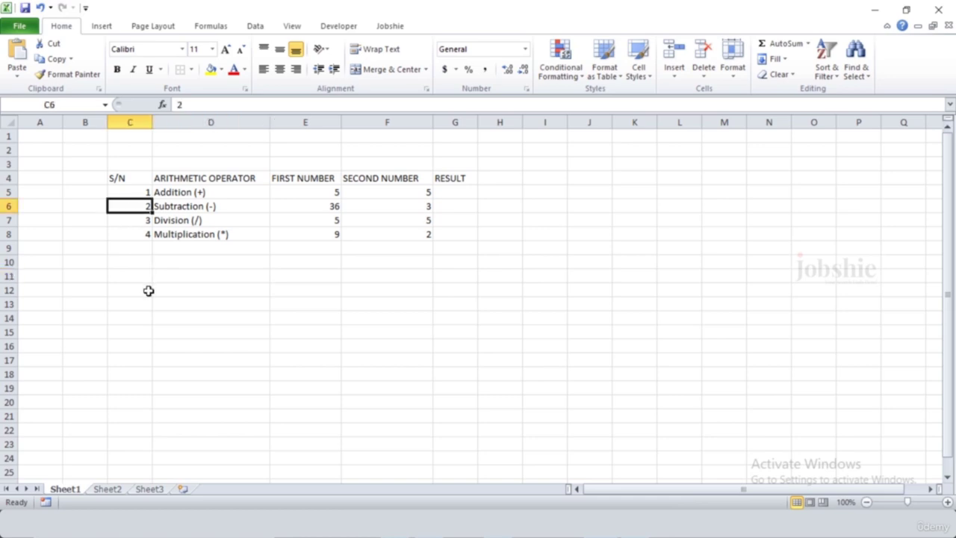
Step: Try centre and left alignment on the S/N heading in C4, and finish with right alignment
{"action": "left_click", "coordinate": [137, 181]}
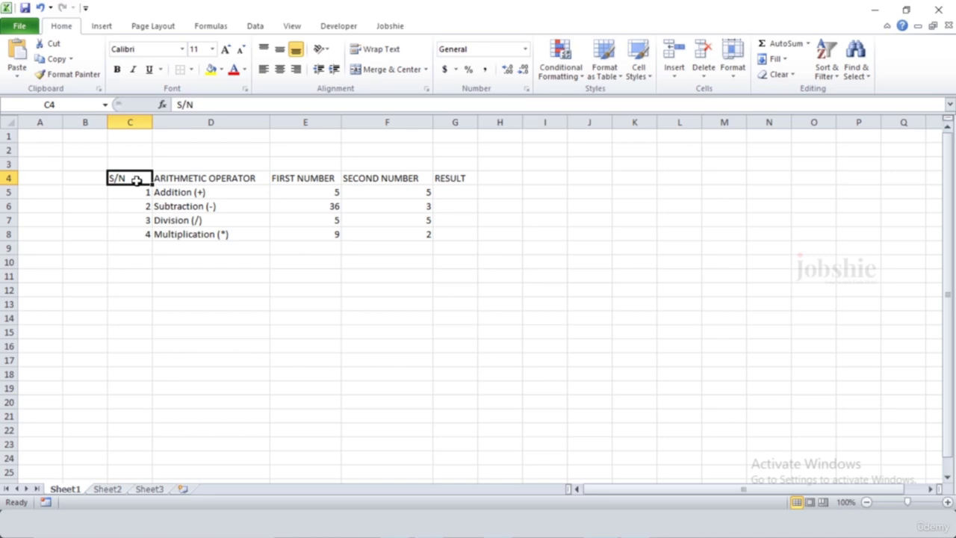
{"action": "left_click", "coordinate": [296, 69]}
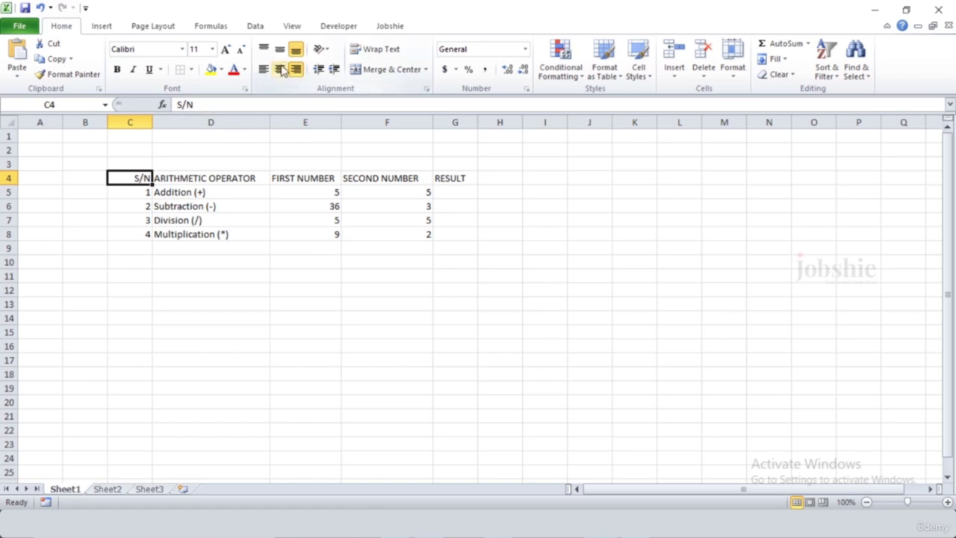
{"action": "left_click", "coordinate": [280, 69]}
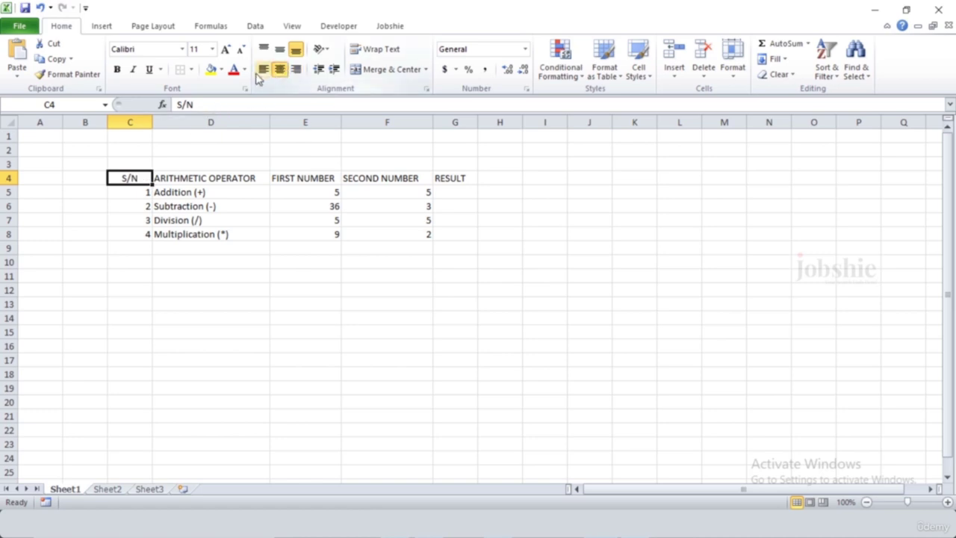
{"action": "left_click", "coordinate": [263, 69]}
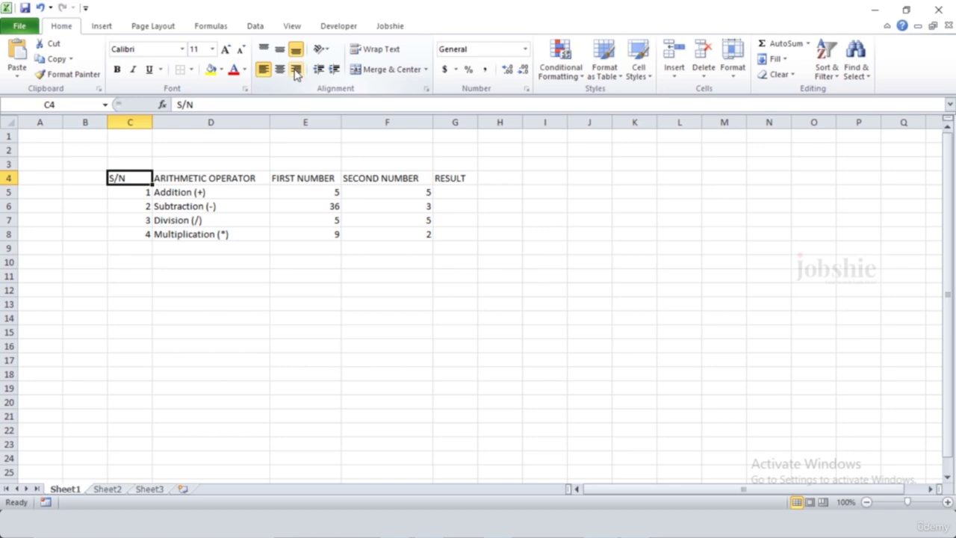
{"action": "left_click", "coordinate": [295, 70]}
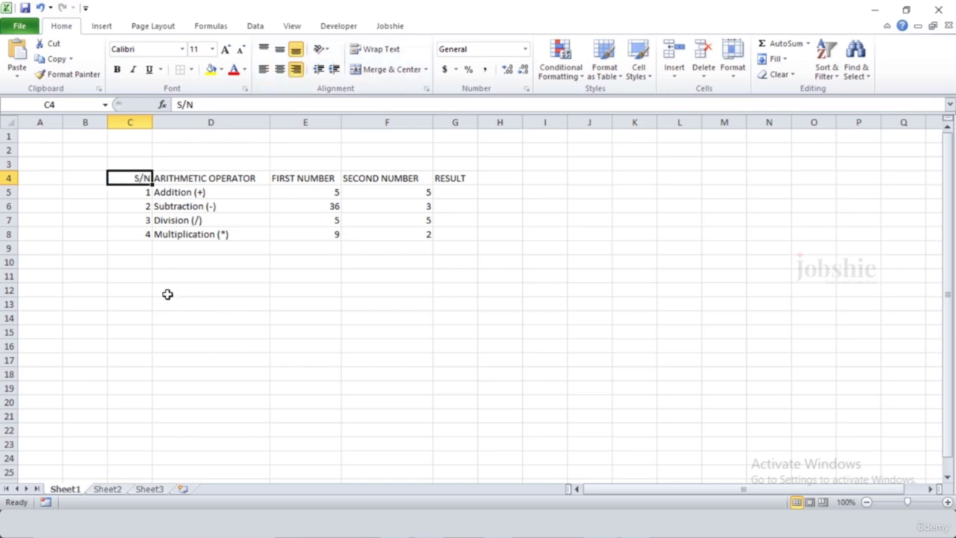
Step: Try centre and left alignment on the serial numbers in C5:C8, and finish with right alignment
{"action": "left_click_drag", "start_coordinate": [120, 192], "coordinate": [130, 233]}
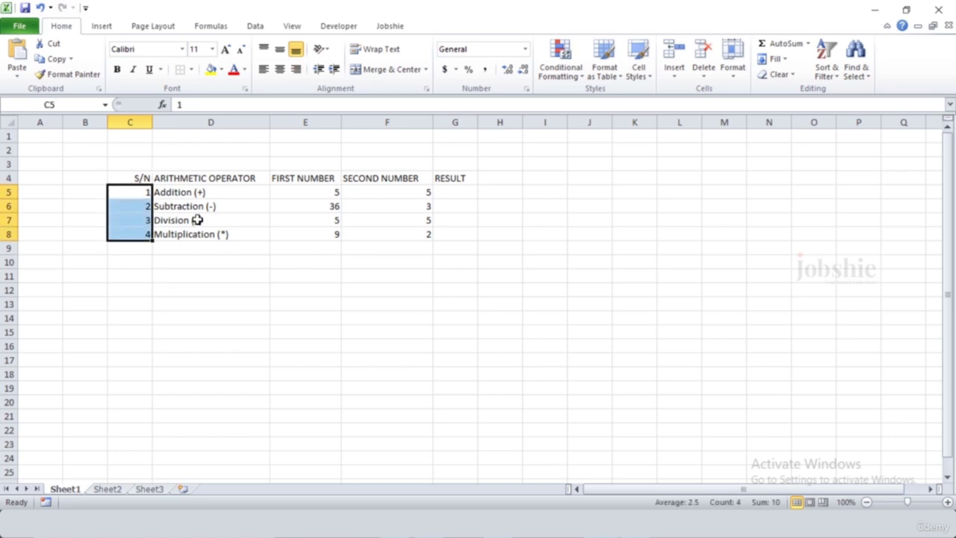
{"action": "left_click", "coordinate": [281, 70]}
{"action": "left_click", "coordinate": [264, 71]}
{"action": "left_click", "coordinate": [296, 70]}
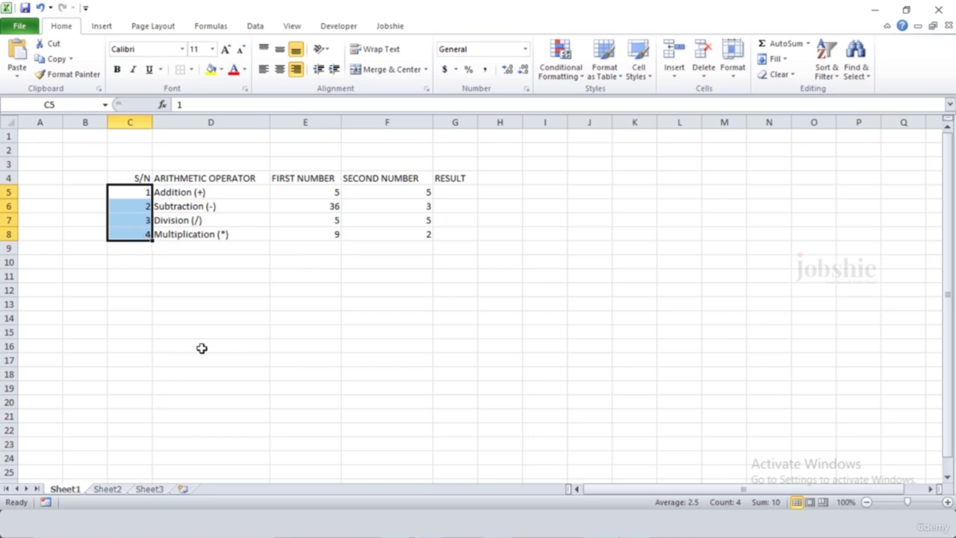
{"action": "left_click", "coordinate": [387, 387]}
{"action": "left_click_drag", "start_coordinate": [197, 275], "coordinate": [559, 433]}
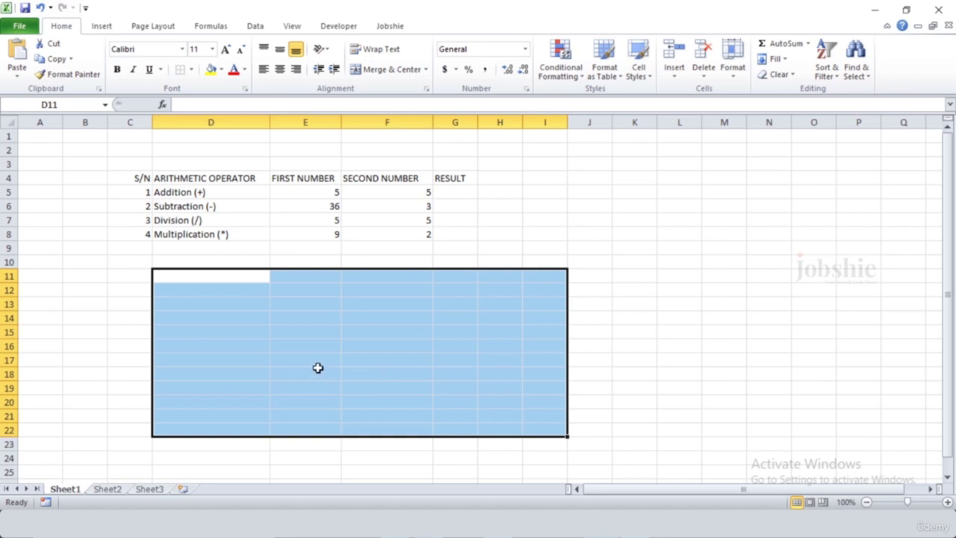
{"action": "left_click", "coordinate": [235, 300]}
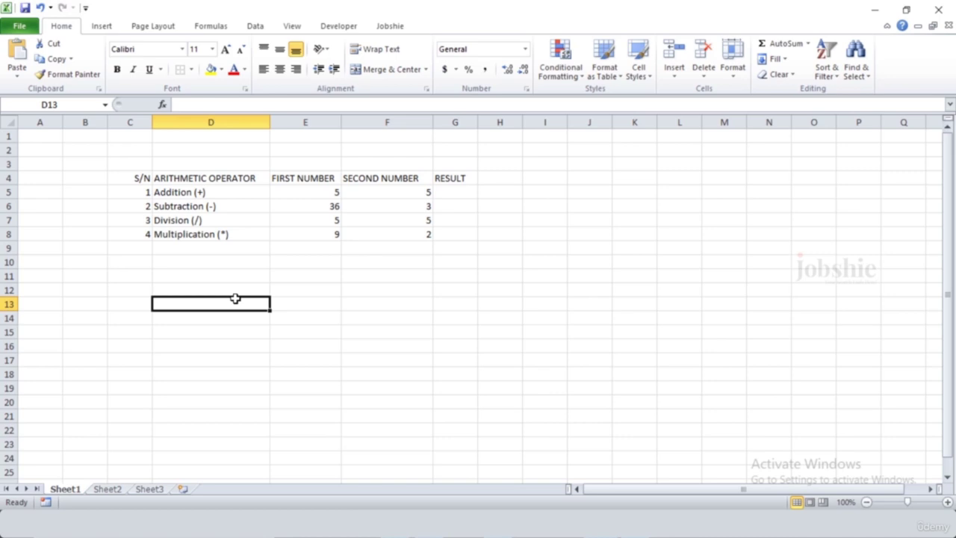
Step: Select the table's heading row C4:G4 and browse the available fonts without choosing one
{"action": "left_click_drag", "start_coordinate": [133, 181], "coordinate": [445, 178]}
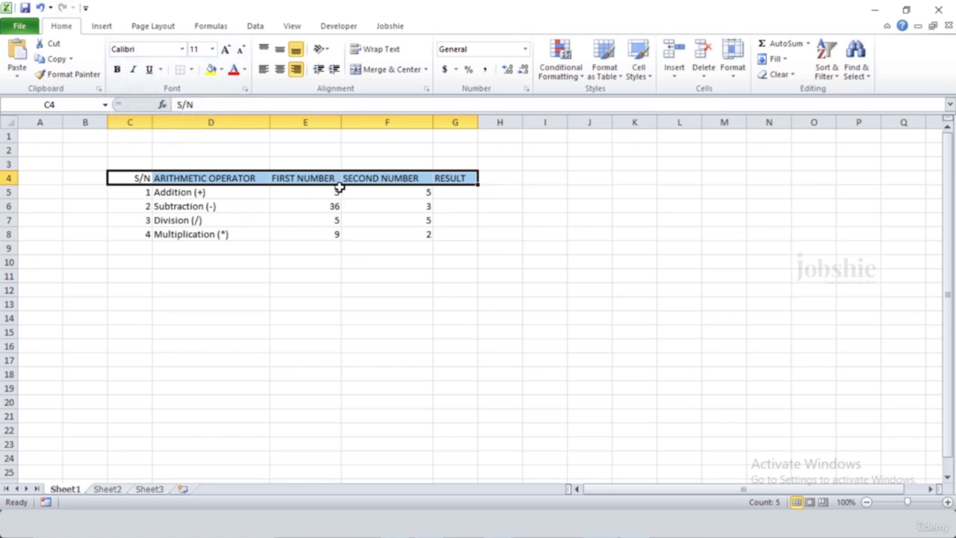
{"action": "left_click", "coordinate": [183, 50]}
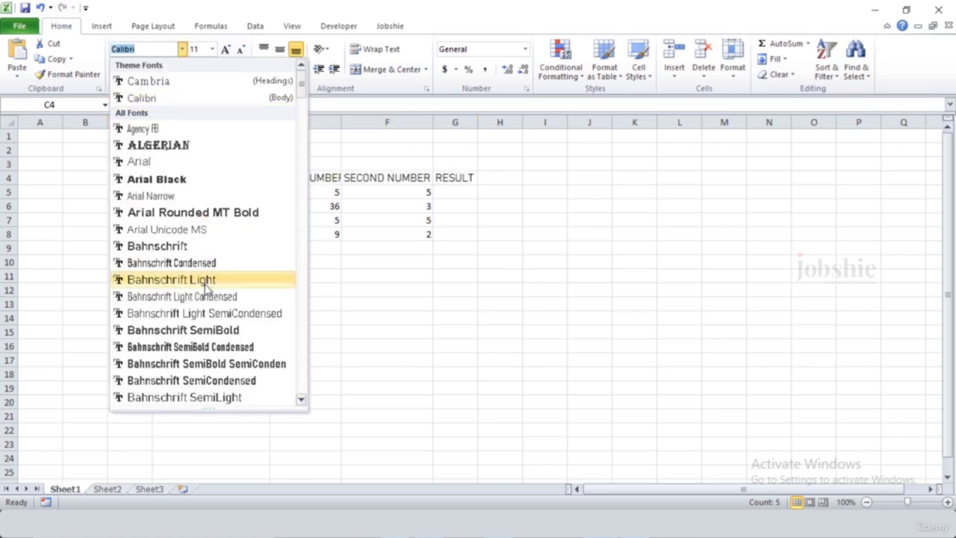
{"action": "scroll", "coordinate": [206, 289], "scroll_direction": "down", "scroll_amount": 10}
{"action": "scroll", "coordinate": [207, 290], "scroll_direction": "down", "scroll_amount": 18}
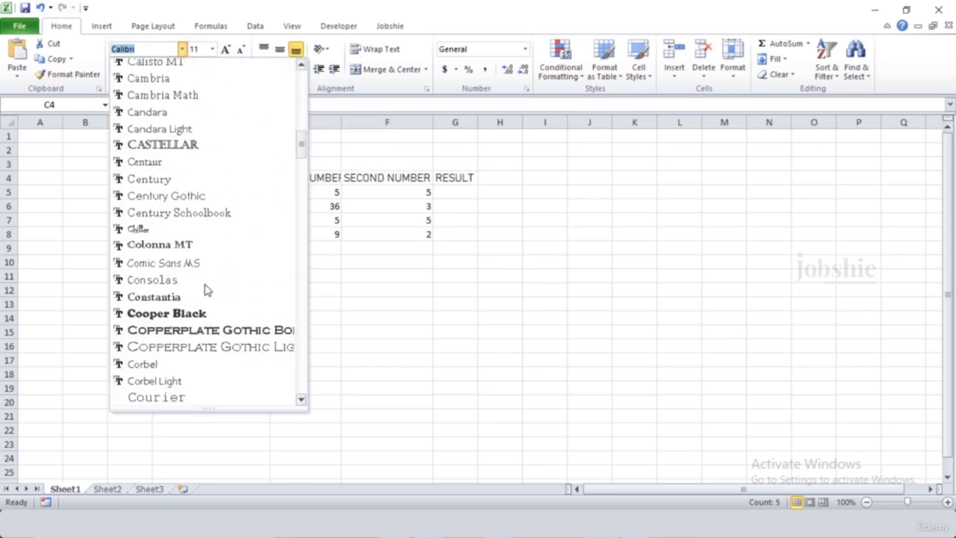
{"action": "key", "text": "Escape"}
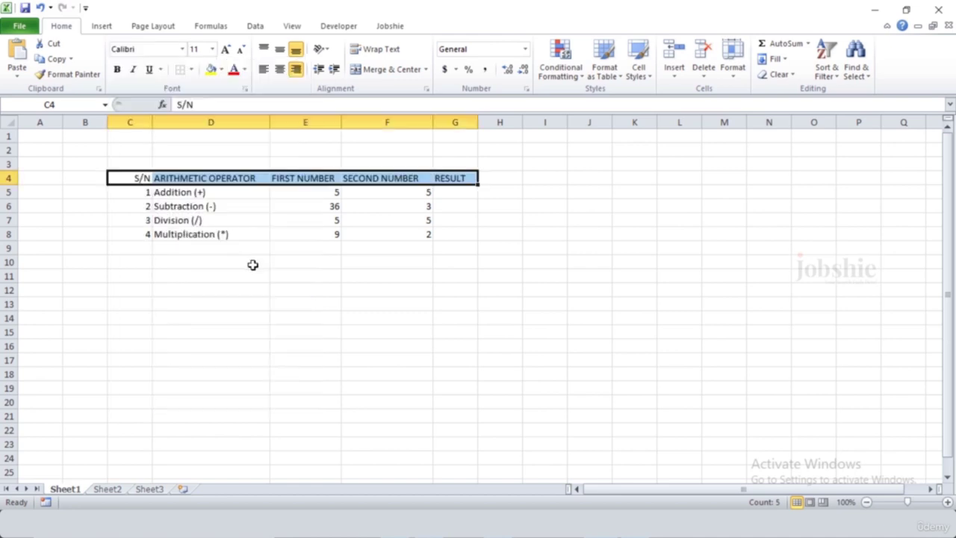
Step: Set the heading row's font size to 20, and return it to 11
{"action": "left_click", "coordinate": [212, 49]}
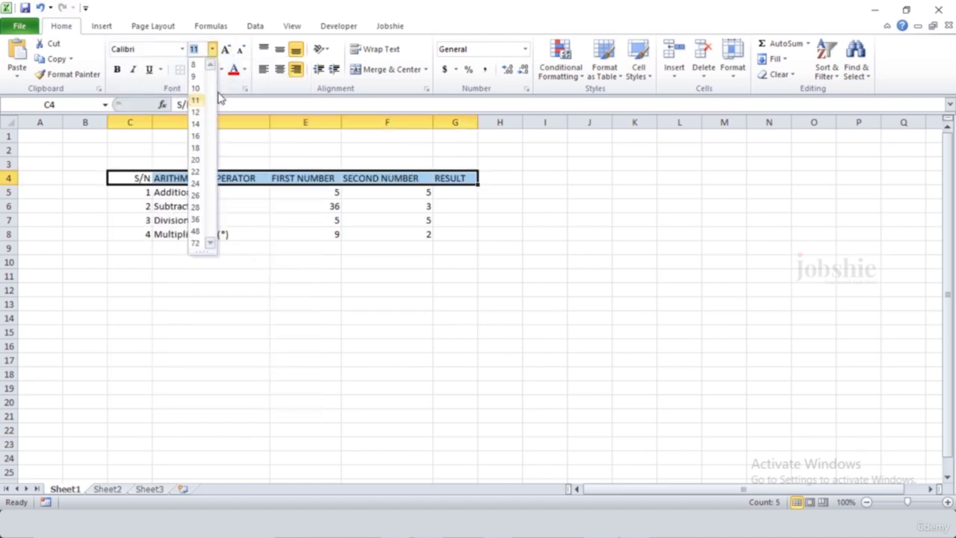
{"action": "left_click", "coordinate": [195, 161]}
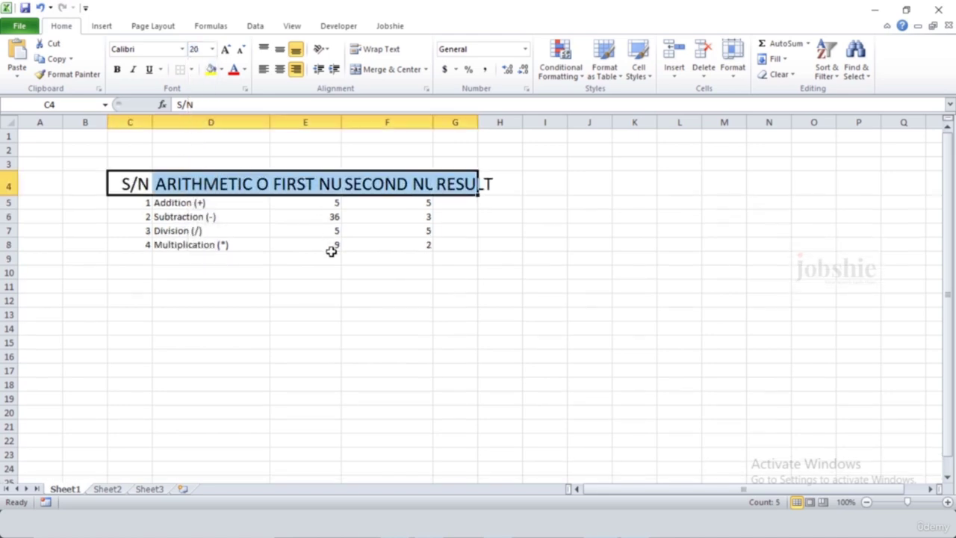
{"action": "left_click", "coordinate": [212, 49]}
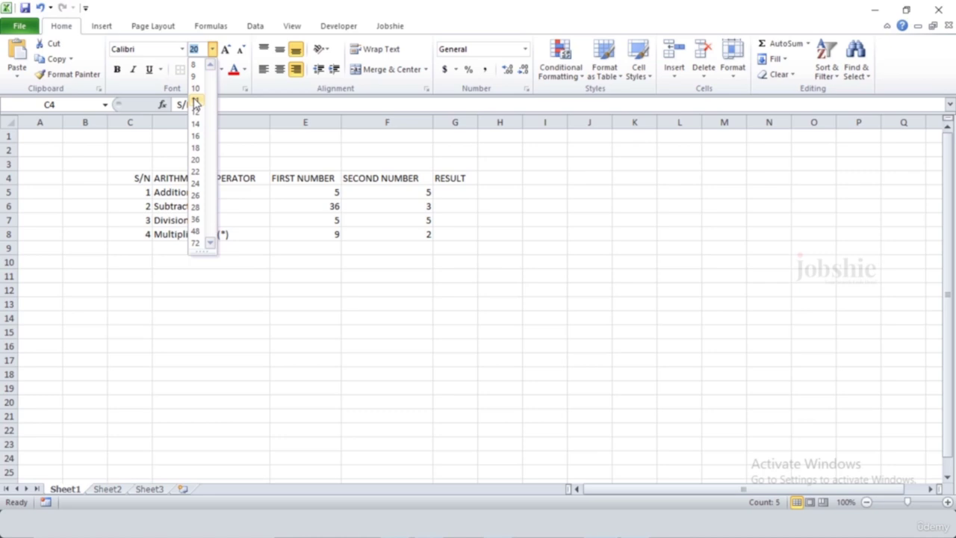
{"action": "left_click", "coordinate": [194, 103]}
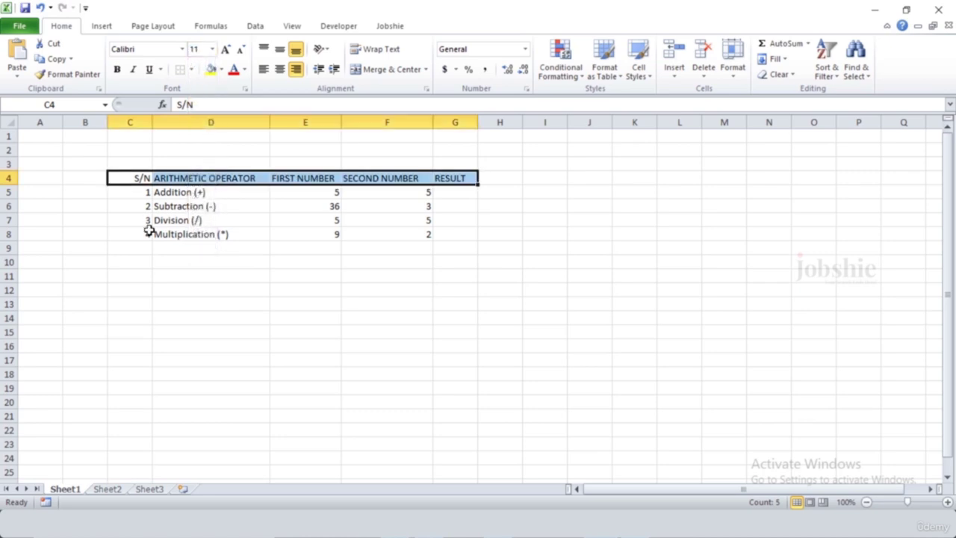
Step: Increase the heading row's font size step by step to 22, and decrease it back to 11
{"action": "left_click", "coordinate": [226, 50]}
{"action": "left_click", "coordinate": [225, 50]}
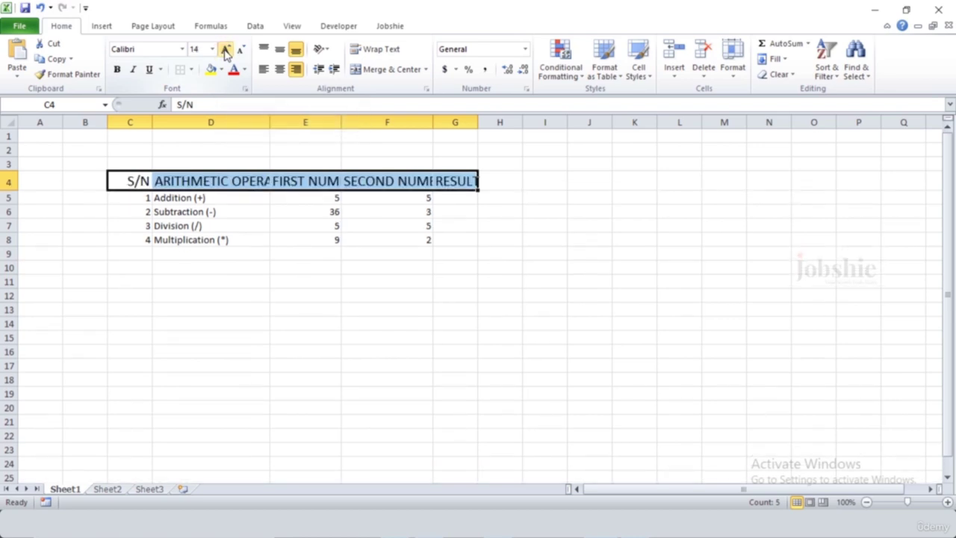
{"action": "left_click", "coordinate": [225, 50]}
{"action": "left_click", "coordinate": [225, 51]}
{"action": "left_click", "coordinate": [226, 50]}
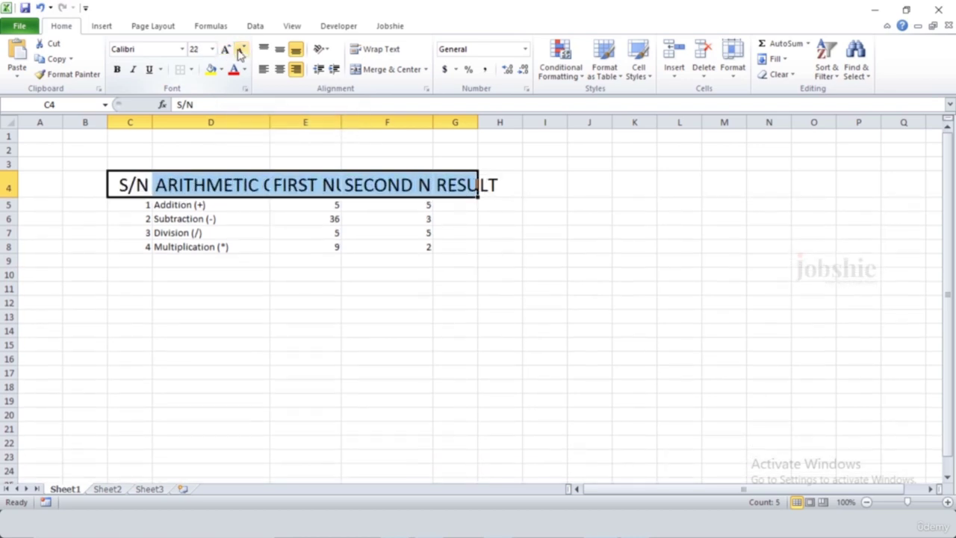
{"action": "left_click", "coordinate": [242, 50]}
{"action": "left_click", "coordinate": [241, 50]}
{"action": "left_click", "coordinate": [241, 50]}
{"action": "left_click", "coordinate": [242, 50]}
{"action": "left_click", "coordinate": [241, 50]}
{"action": "left_click", "coordinate": [241, 50]}
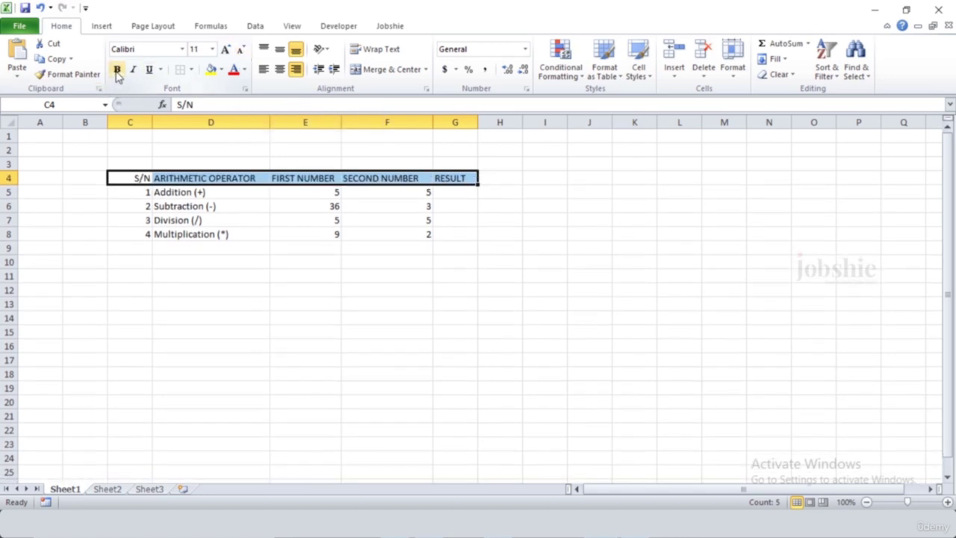
Step: Format the table headings in C4:G4 as bold, italic and underlined
{"action": "left_click", "coordinate": [116, 72]}
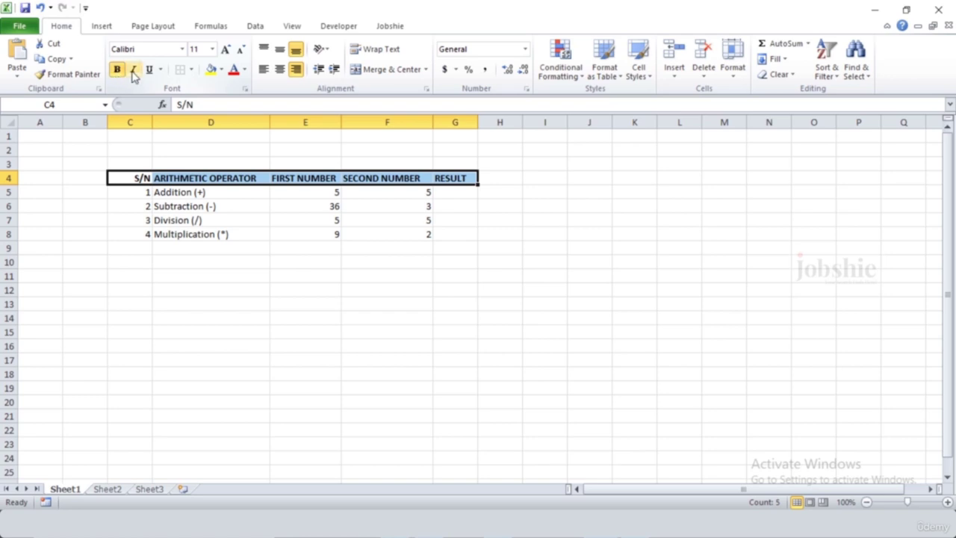
{"action": "left_click", "coordinate": [132, 72]}
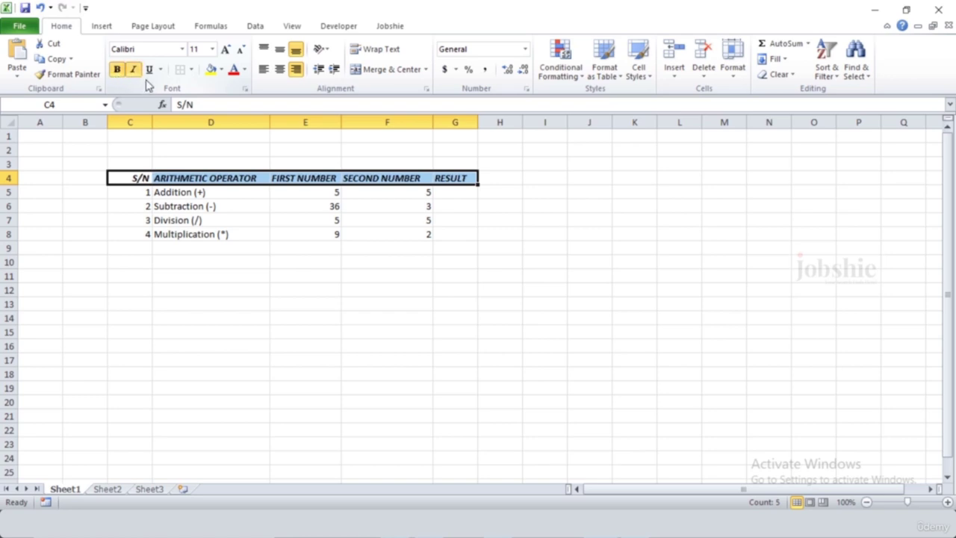
{"action": "left_click", "coordinate": [151, 72]}
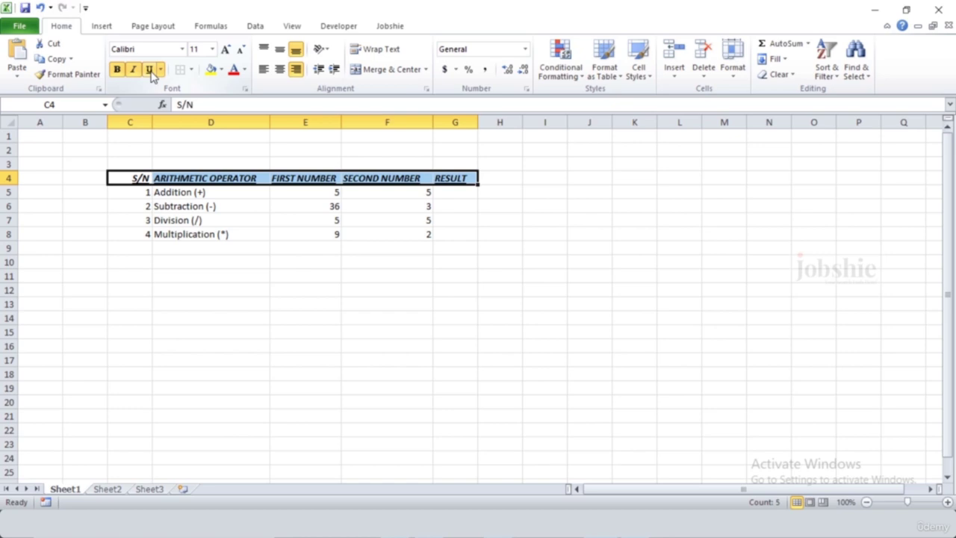
{"action": "left_click", "coordinate": [97, 318]}
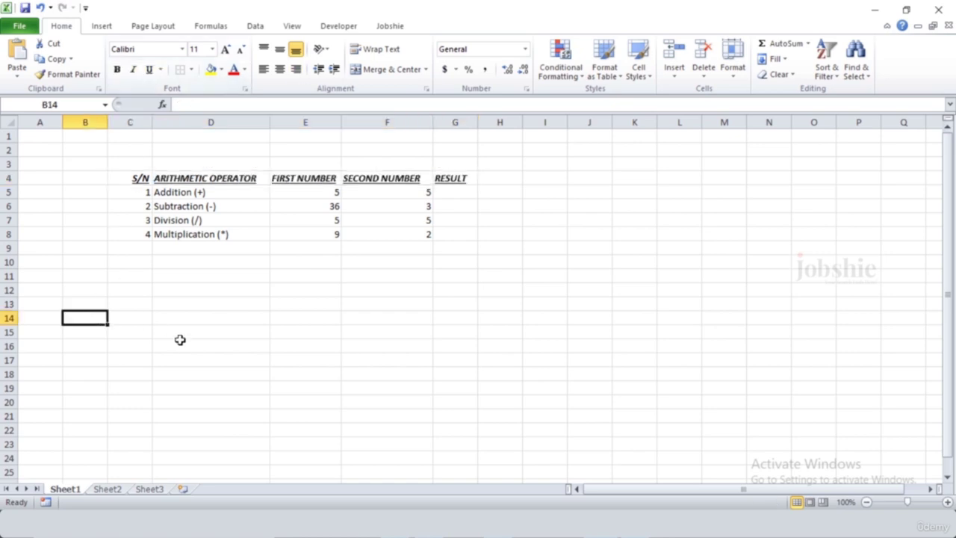
Step: Apply Double Underline formatting to the empty cell B14
{"action": "left_click", "coordinate": [161, 69]}
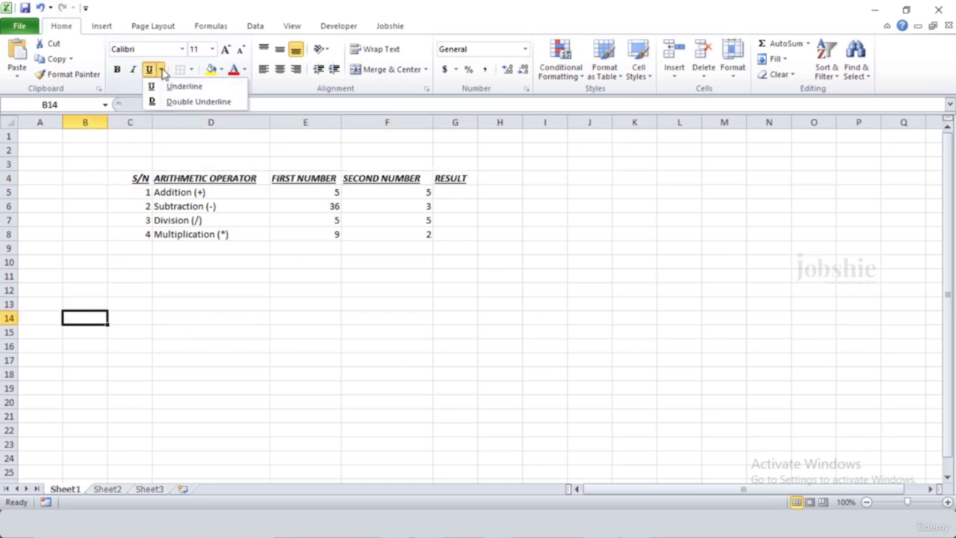
{"action": "left_click", "coordinate": [156, 100]}
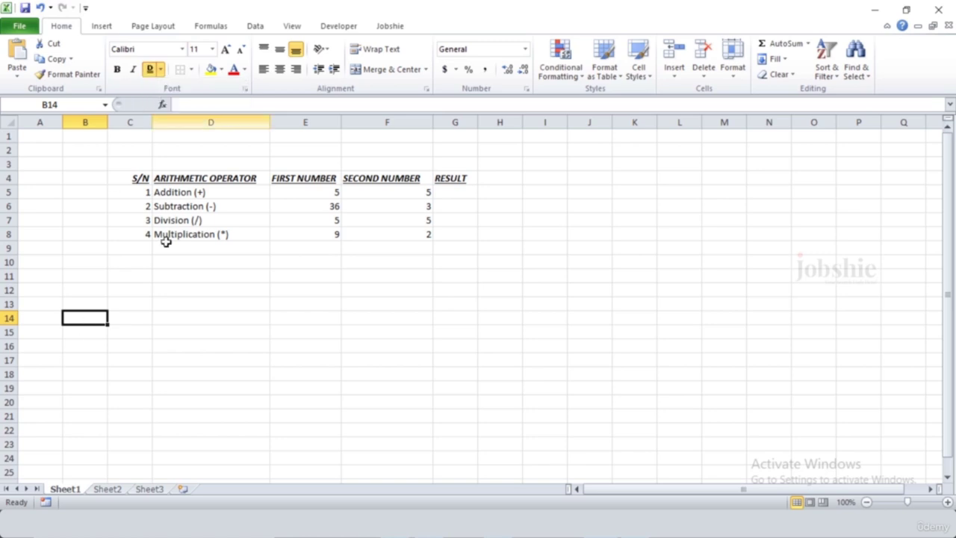
{"action": "left_click", "coordinate": [166, 299]}
Step: Change the underline of the table headings in C4:G4 to Double Underline
{"action": "left_click_drag", "start_coordinate": [139, 178], "coordinate": [452, 178]}
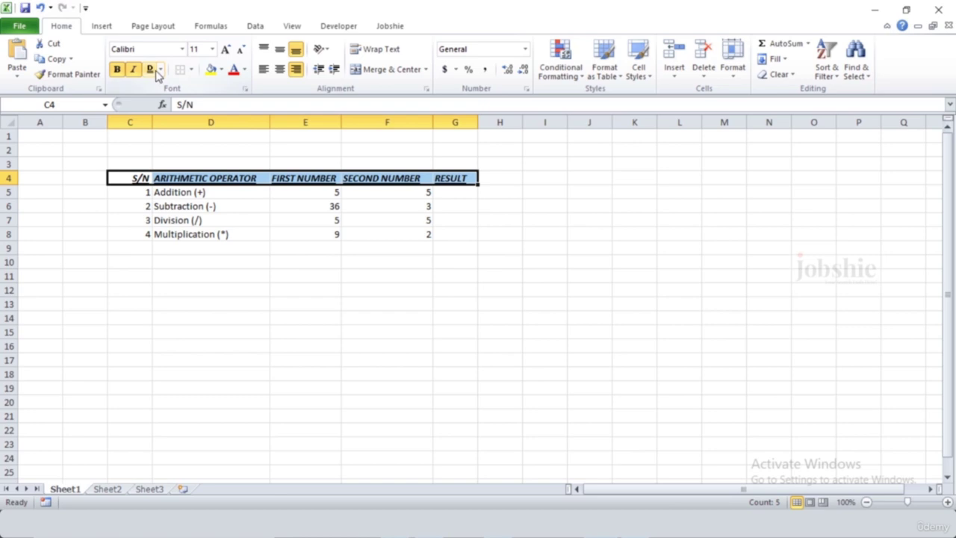
{"action": "left_click", "coordinate": [160, 70]}
{"action": "left_click", "coordinate": [157, 101]}
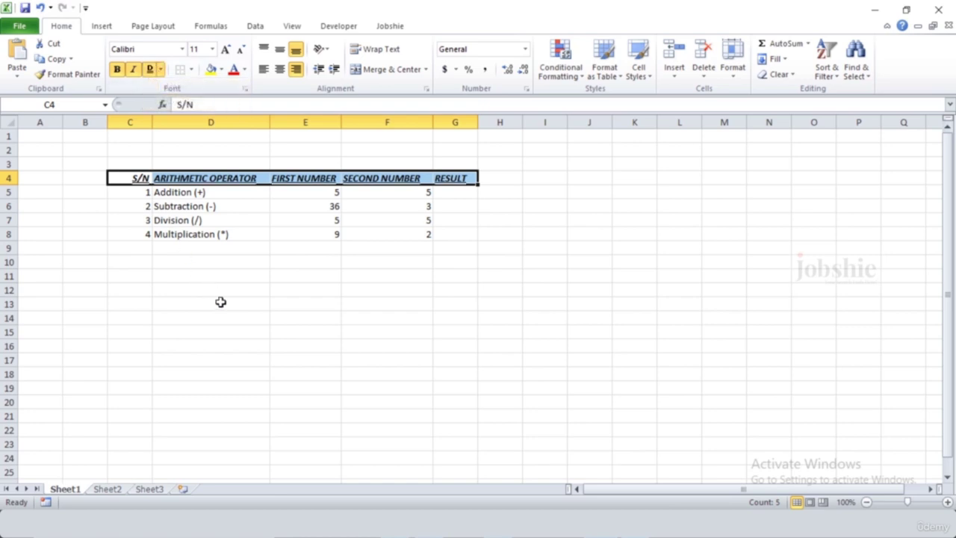
{"action": "left_click", "coordinate": [220, 301]}
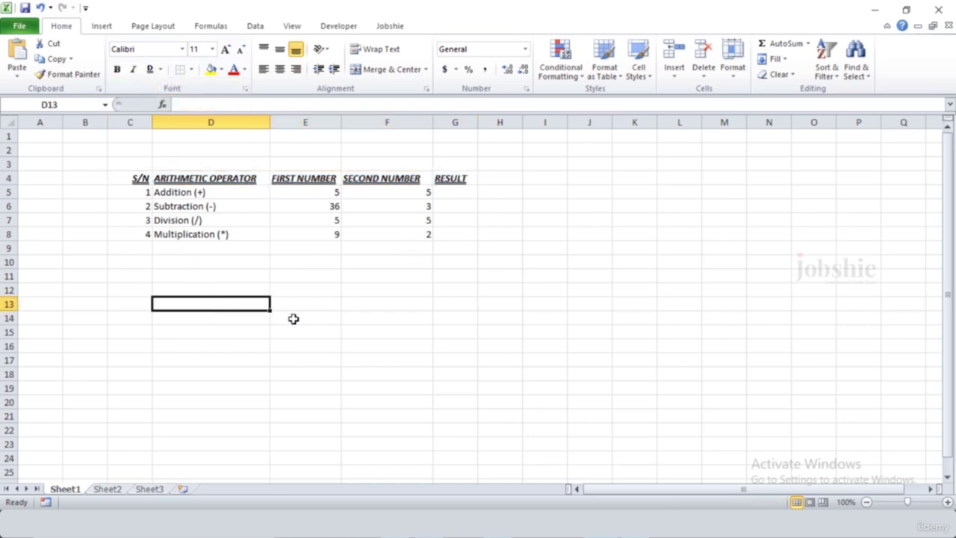
{"action": "key", "text": "ctrl+shift+equal"}
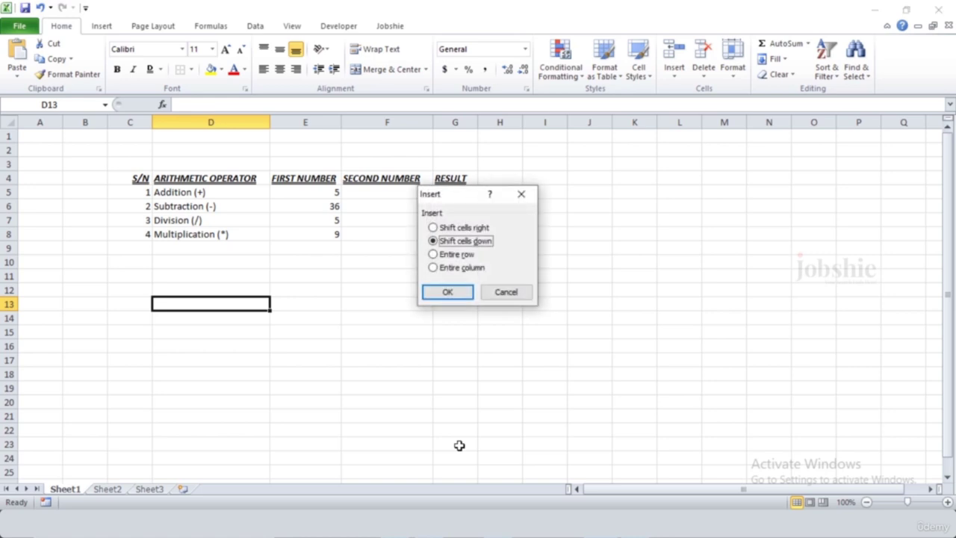
{"action": "key", "text": "Escape"}
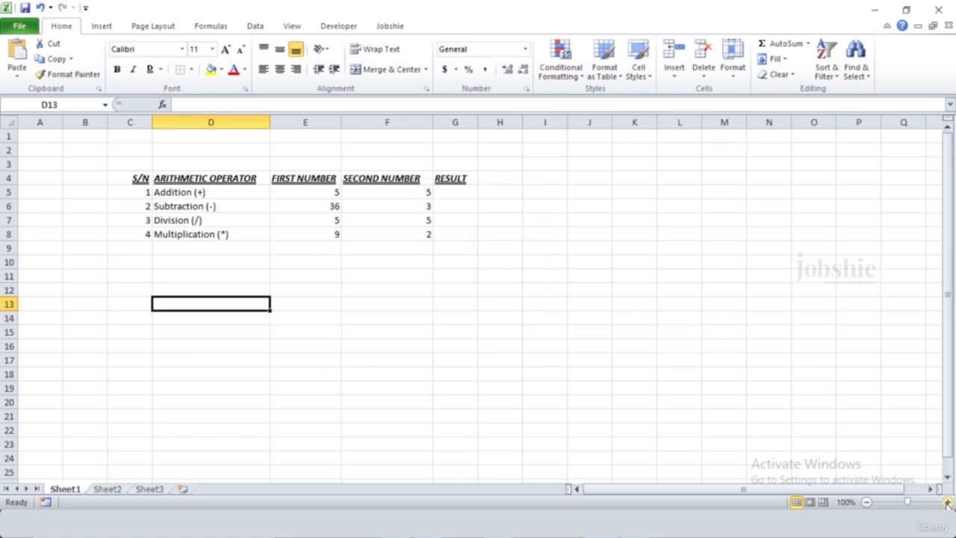
Step: Apply All Borders to the whole arithmetic table in C4:G8
{"action": "left_click", "coordinate": [947, 503]}
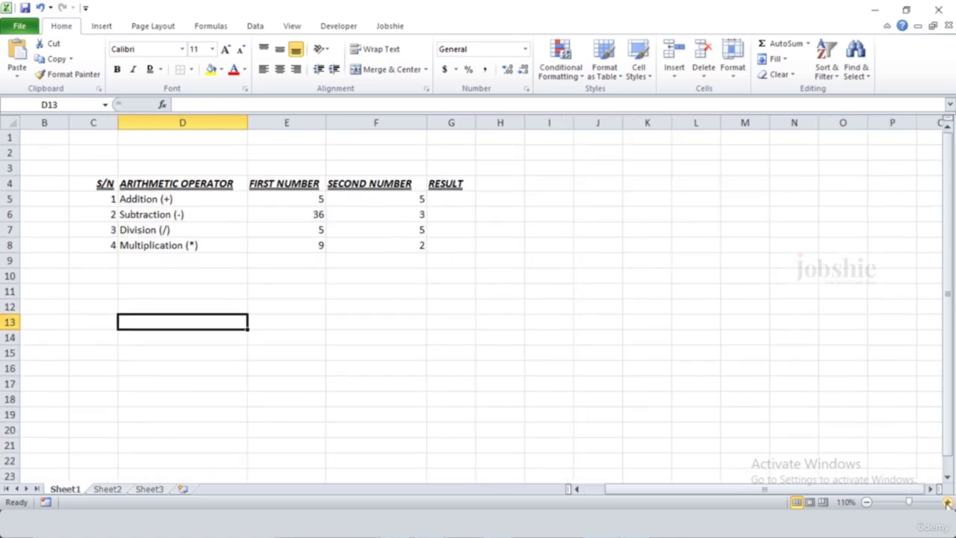
{"action": "left_click", "coordinate": [946, 504]}
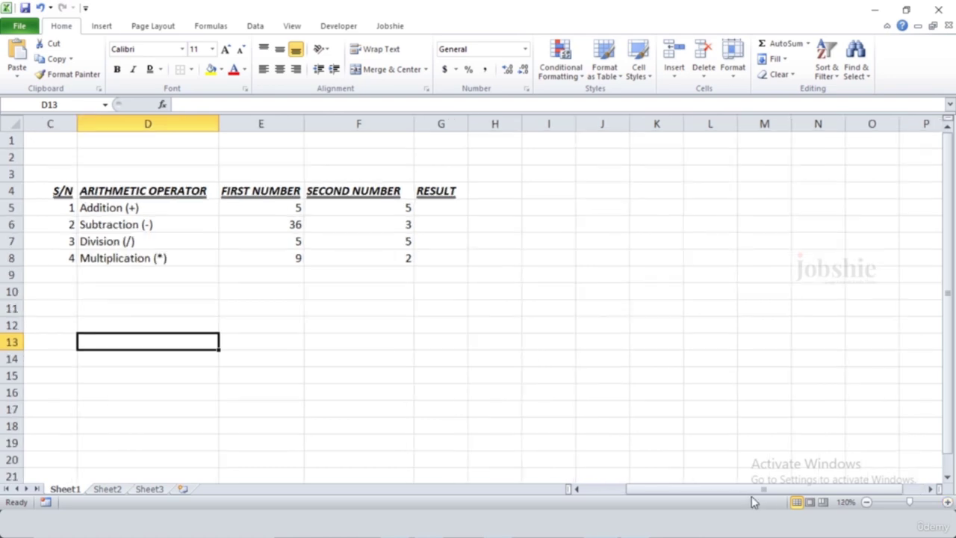
{"action": "left_click_drag", "start_coordinate": [755, 490], "coordinate": [681, 490]}
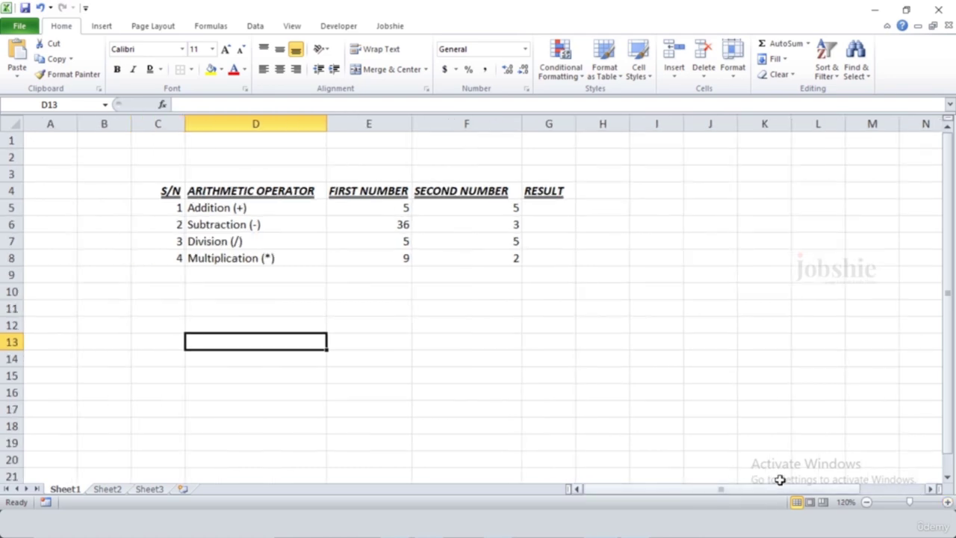
{"action": "left_click", "coordinate": [947, 503]}
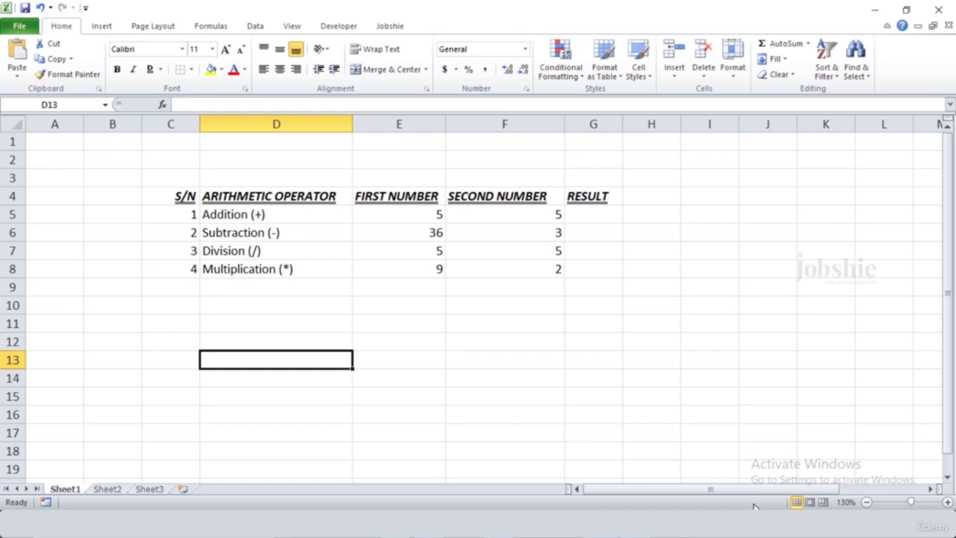
{"action": "left_click_drag", "start_coordinate": [693, 490], "coordinate": [673, 493]}
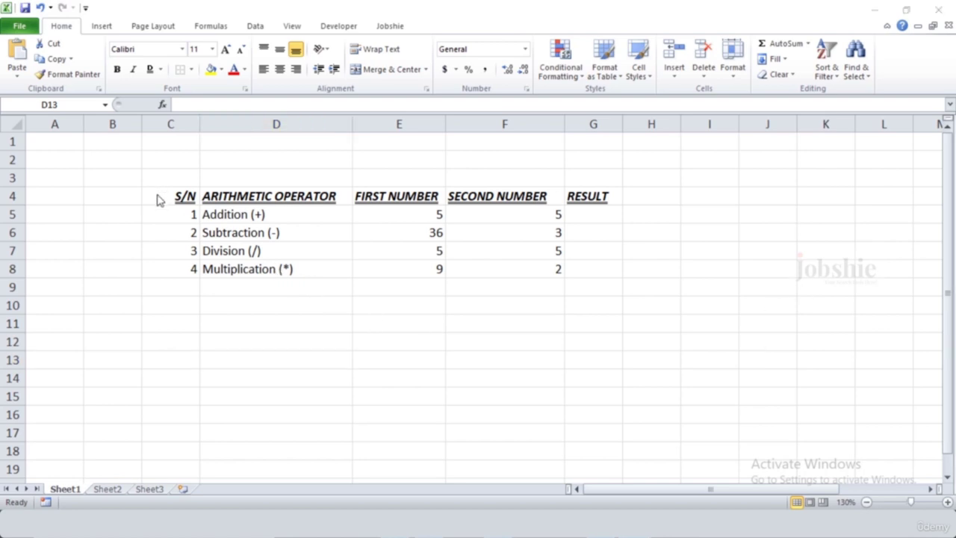
{"action": "left_click_drag", "start_coordinate": [155, 193], "coordinate": [565, 271]}
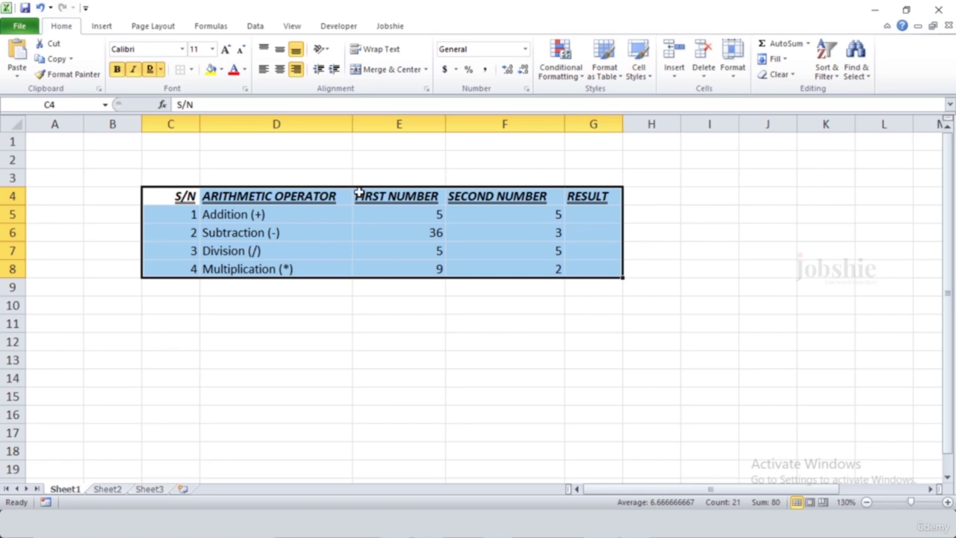
{"action": "left_click", "coordinate": [192, 69]}
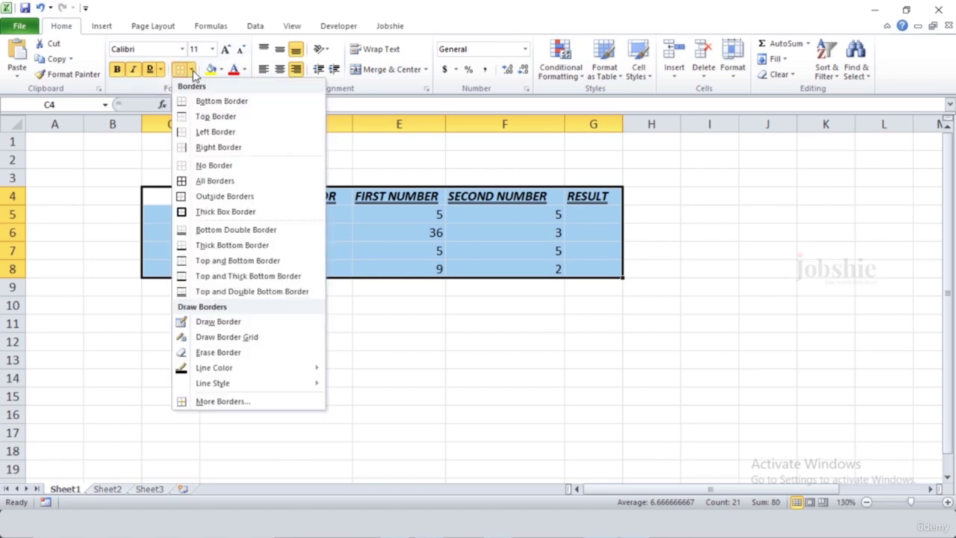
{"action": "left_click", "coordinate": [199, 185]}
{"action": "left_click", "coordinate": [440, 329]}
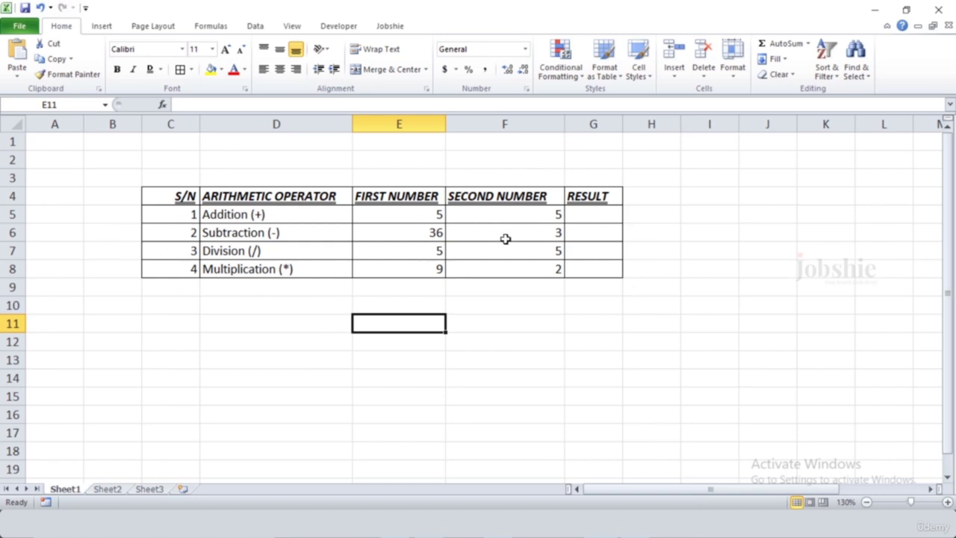
{"action": "left_click", "coordinate": [821, 320]}
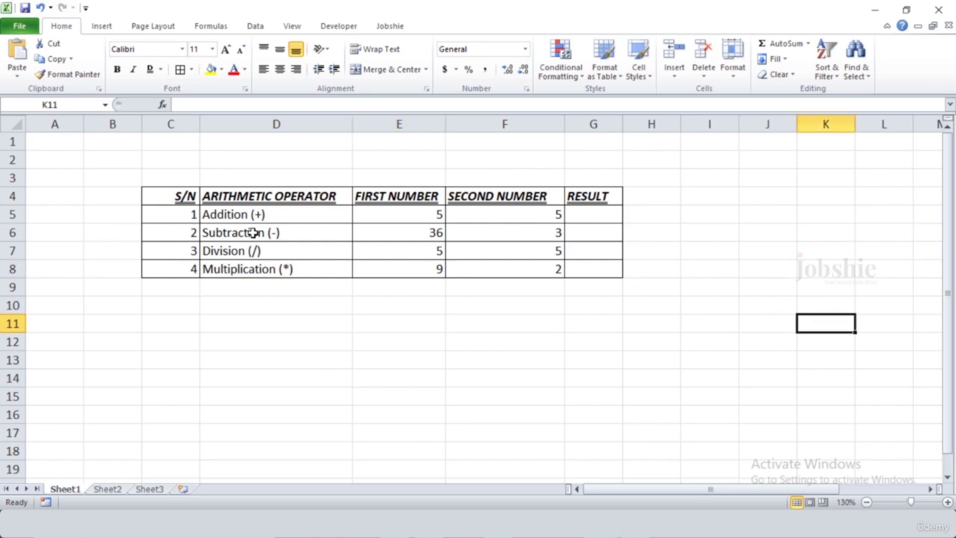
Step: Add a Thick Box Border around the arithmetic table in C4:G8
{"action": "left_click_drag", "start_coordinate": [154, 197], "coordinate": [587, 273]}
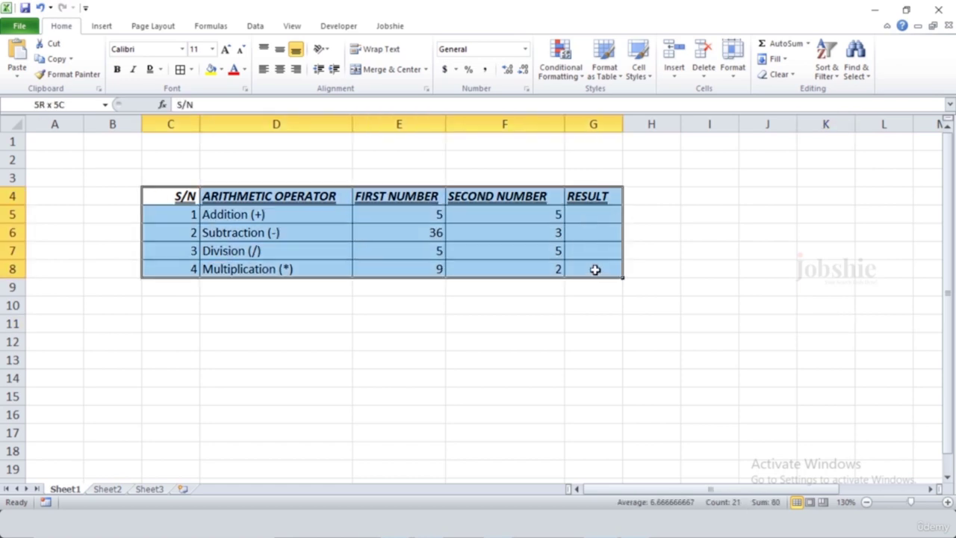
{"action": "left_click", "coordinate": [191, 69]}
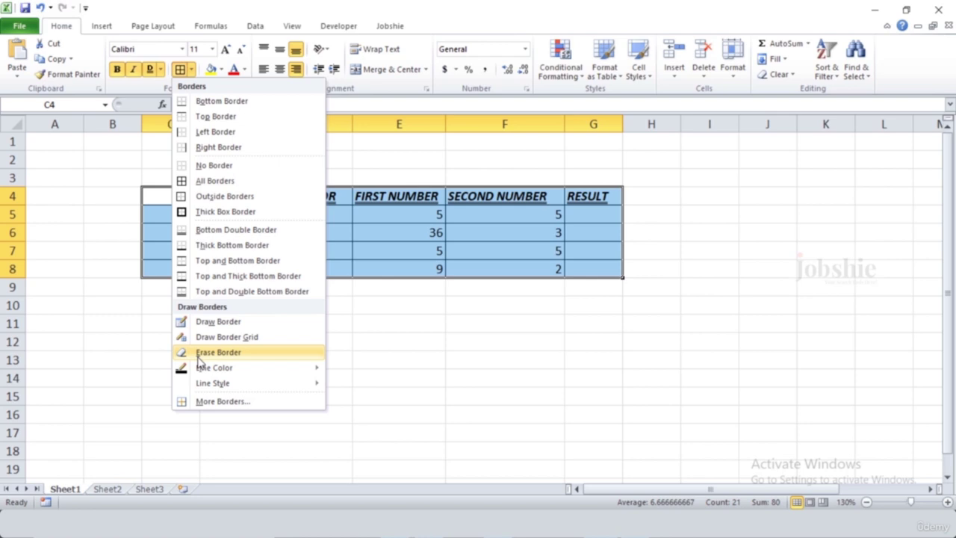
{"action": "left_click", "coordinate": [234, 214]}
{"action": "left_click", "coordinate": [333, 380]}
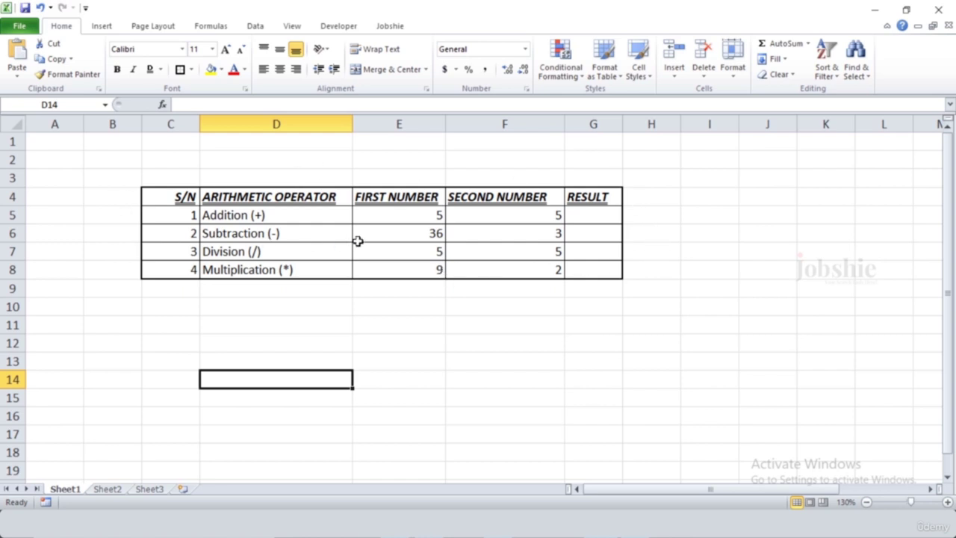
{"action": "left_click", "coordinate": [354, 330]}
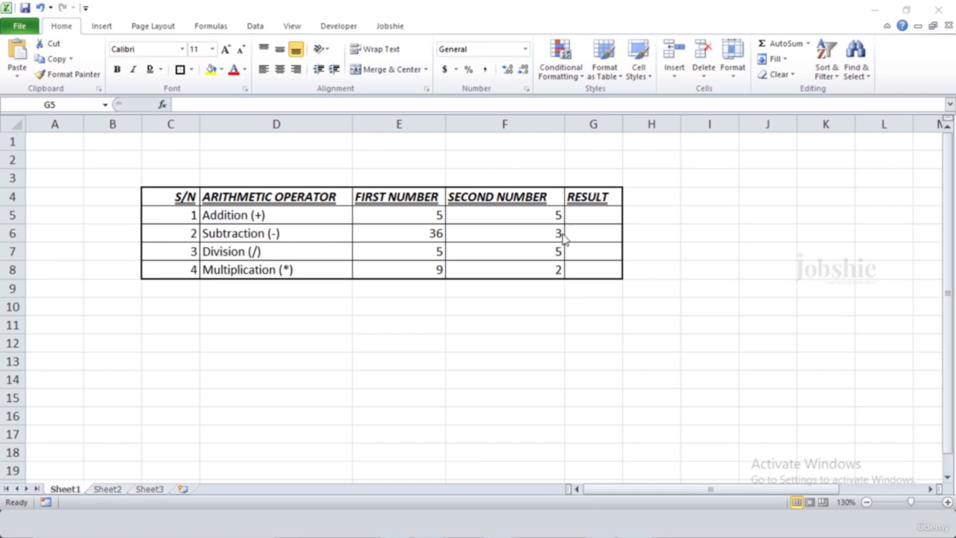
Step: Enter the formula =F5+E5 in G5 as the result of the Addition row
{"action": "left_click", "coordinate": [587, 215]}
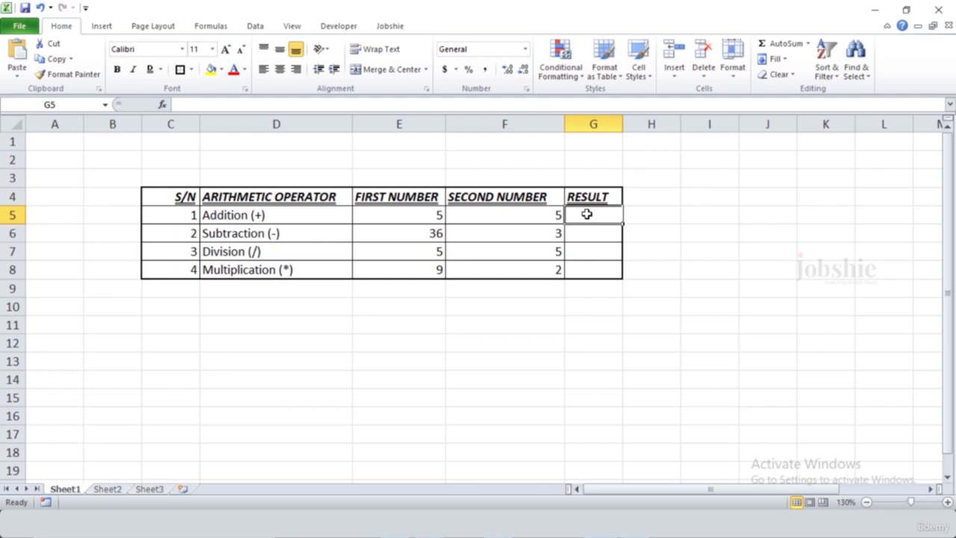
{"action": "double_click", "coordinate": [586, 214]}
{"action": "type", "text": "="}
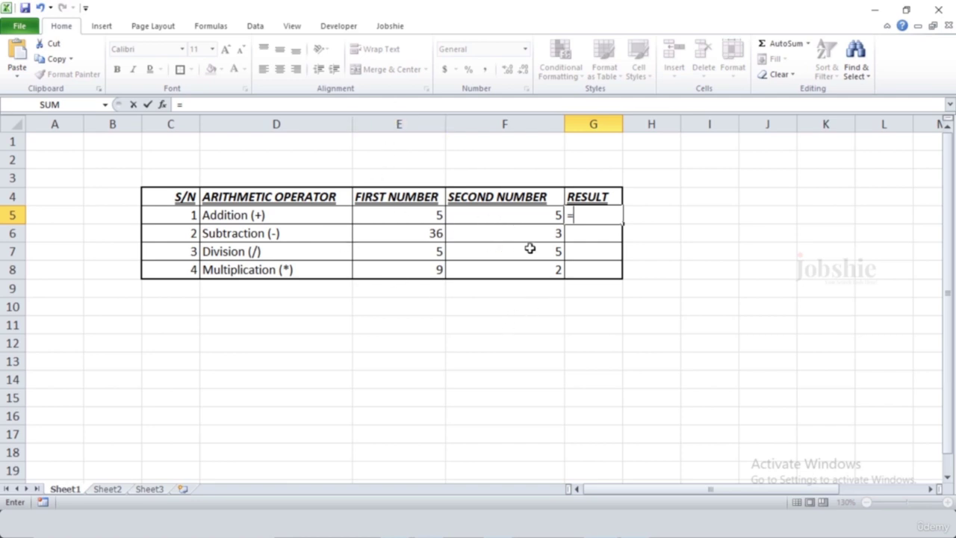
{"action": "left_click", "coordinate": [542, 219]}
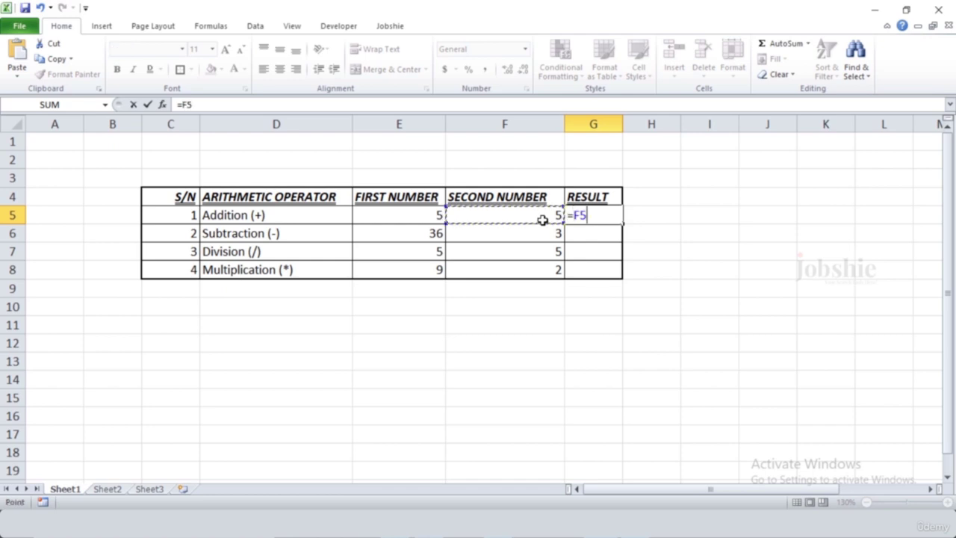
{"action": "type", "text": "+"}
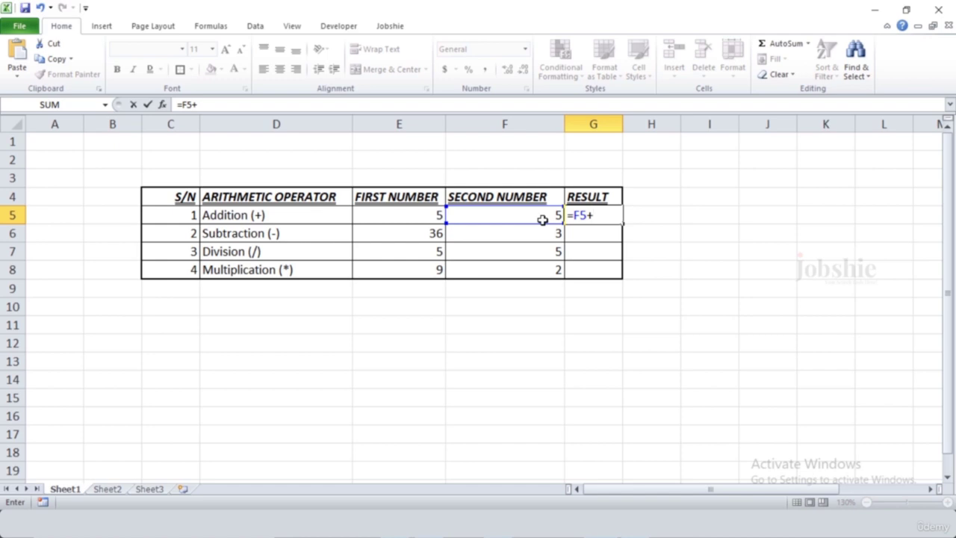
{"action": "left_click", "coordinate": [423, 214]}
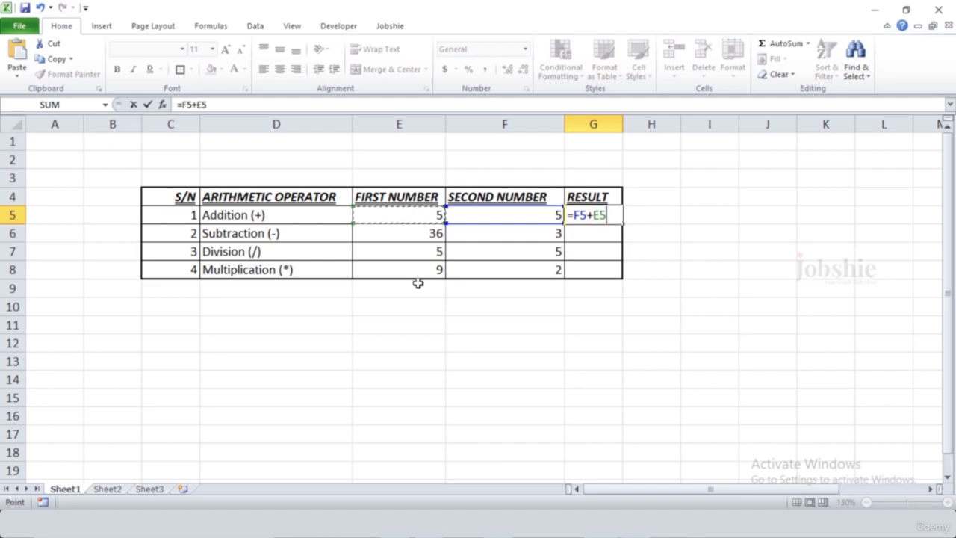
{"action": "key", "text": "Return"}
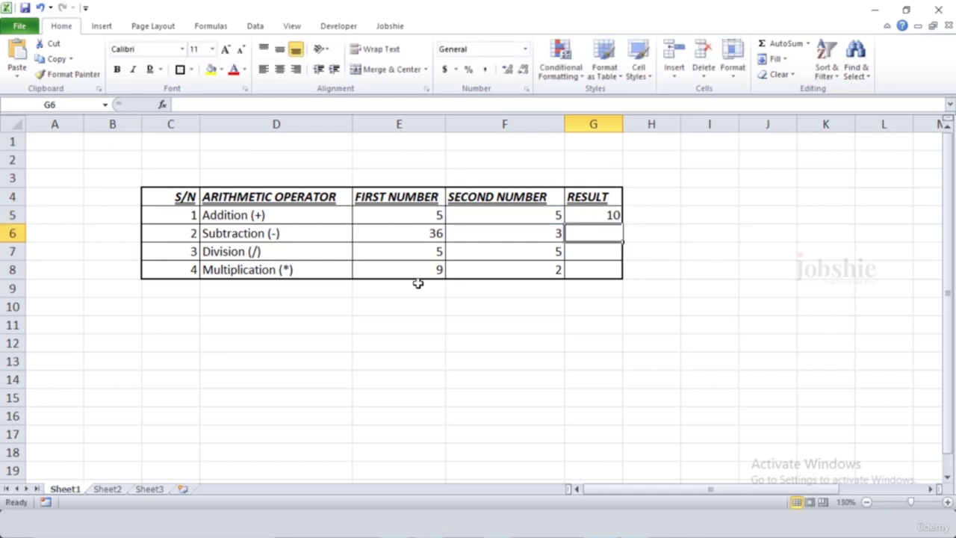
Step: Extend the addition formula in G5 with the first number of the Subtraction row, making it =F5+E5+E6
{"action": "left_click", "coordinate": [593, 214]}
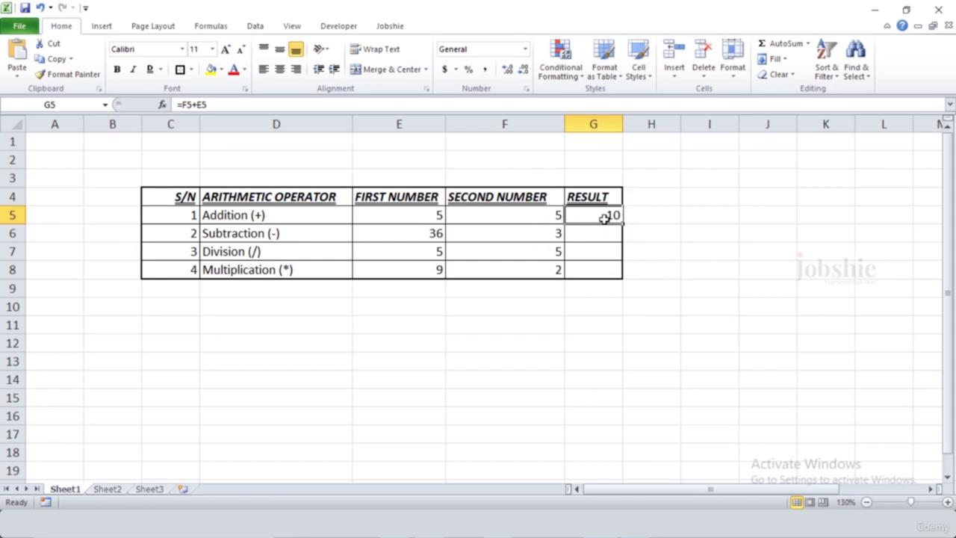
{"action": "left_click", "coordinate": [232, 106]}
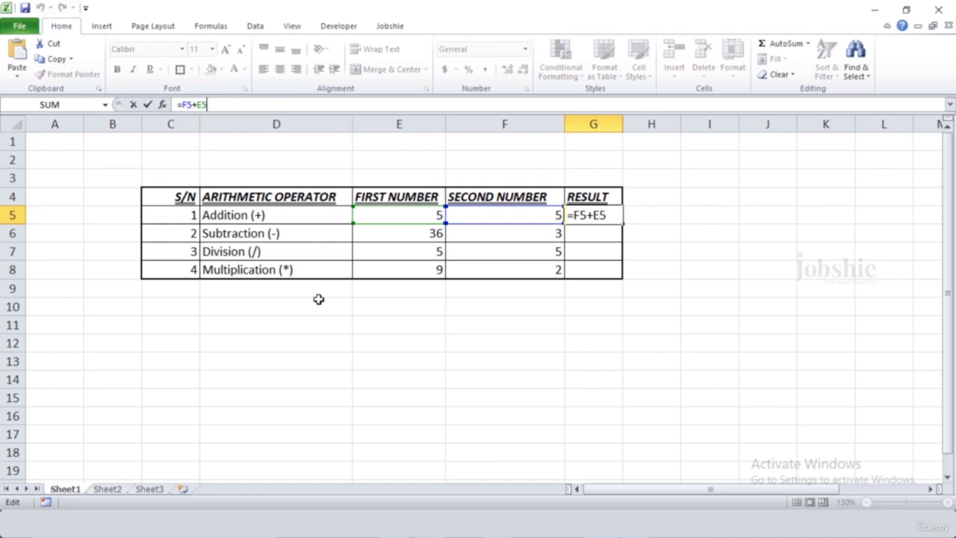
{"action": "type", "text": "+"}
{"action": "left_click", "coordinate": [418, 236]}
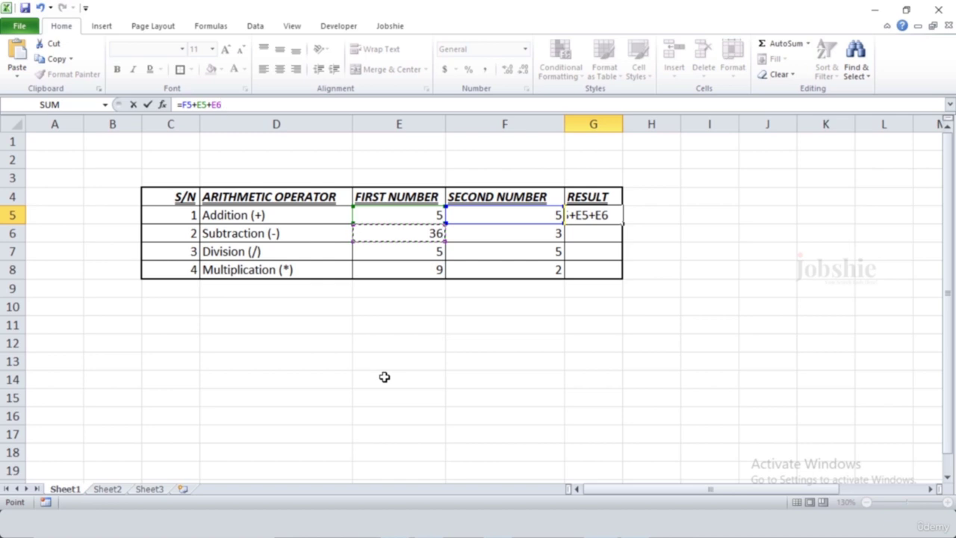
{"action": "key", "text": "Return"}
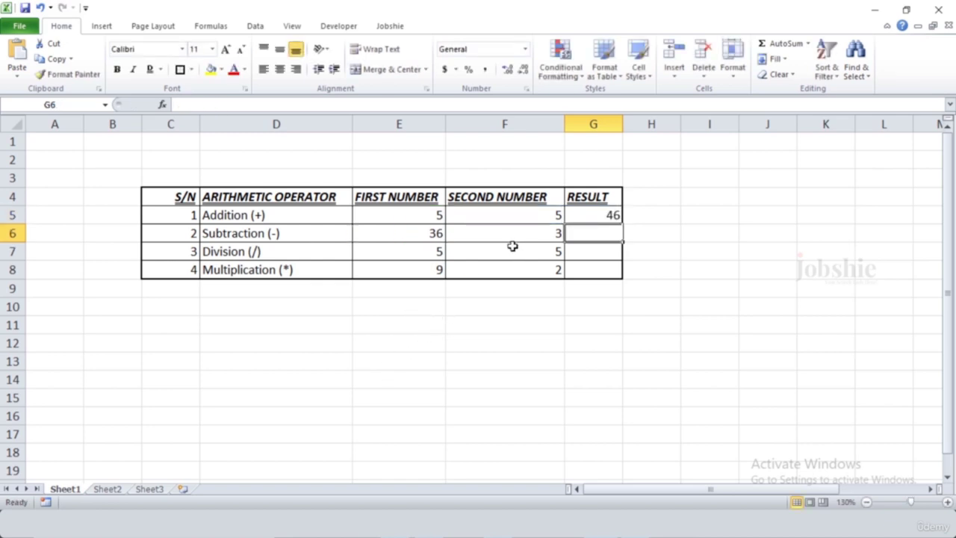
Step: Remove +E6 from the formula in G5 so that it reads =F5+E5
{"action": "left_click", "coordinate": [589, 217]}
{"action": "left_click", "coordinate": [273, 103]}
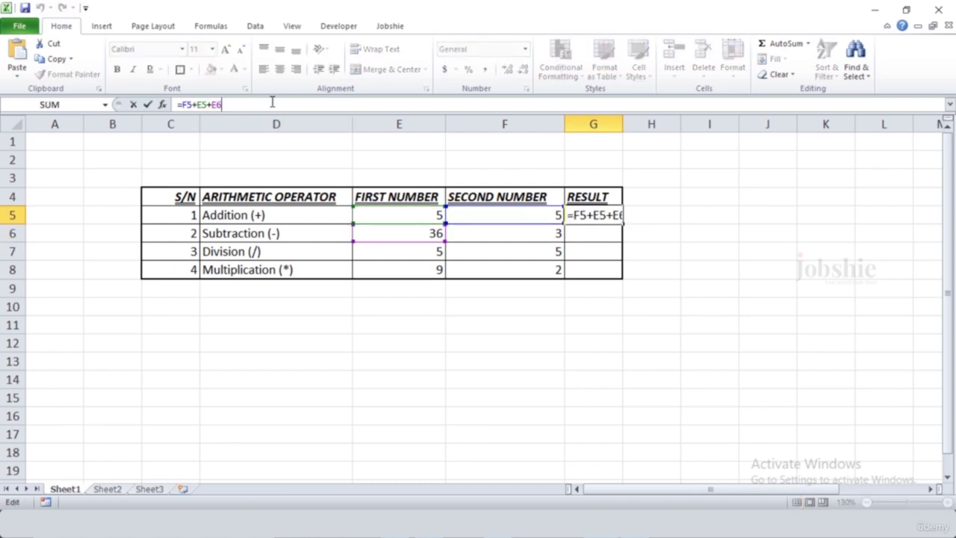
{"action": "key", "text": "BackSpace"}
{"action": "key", "text": "BackSpace"}
{"action": "key", "text": "BackSpace"}
{"action": "key", "text": "Return"}
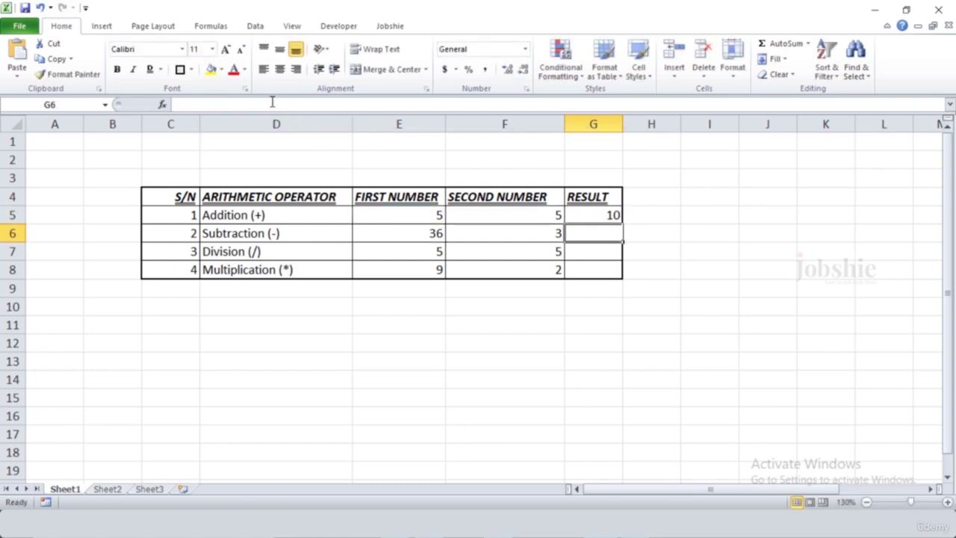
{"action": "left_click", "coordinate": [593, 215]}
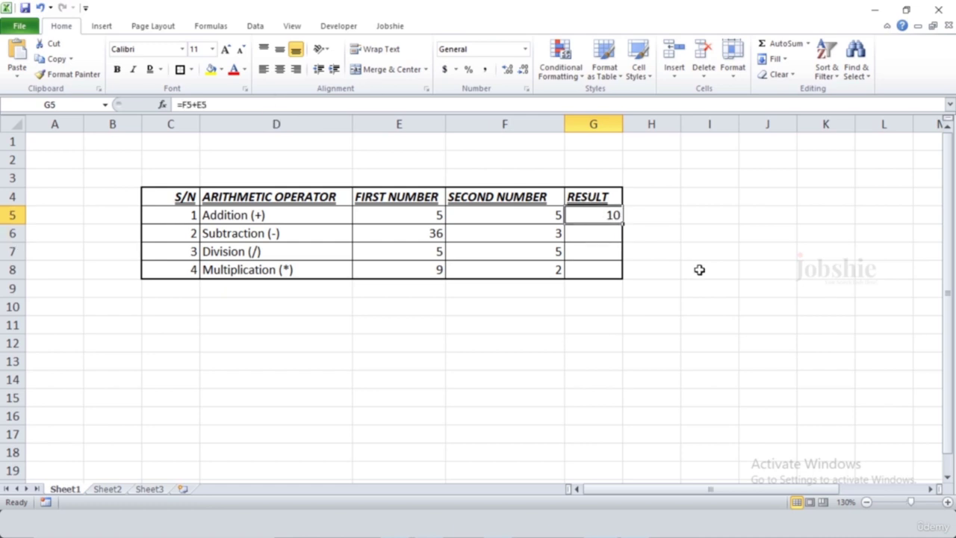
Step: Enter the formula =E6-F6 in G6 as the result of the Subtraction row
{"action": "left_click", "coordinate": [605, 236]}
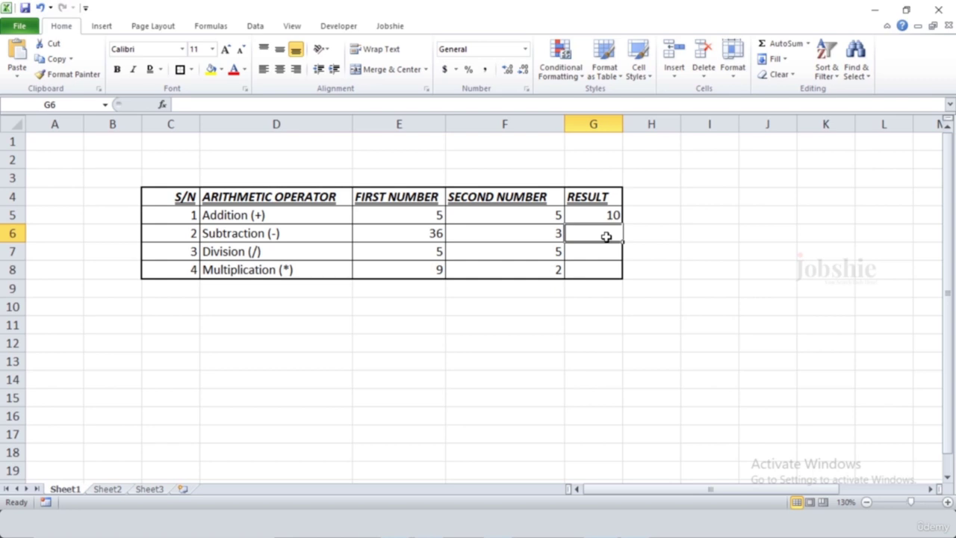
{"action": "type", "text": "="}
{"action": "left_click", "coordinate": [428, 236]}
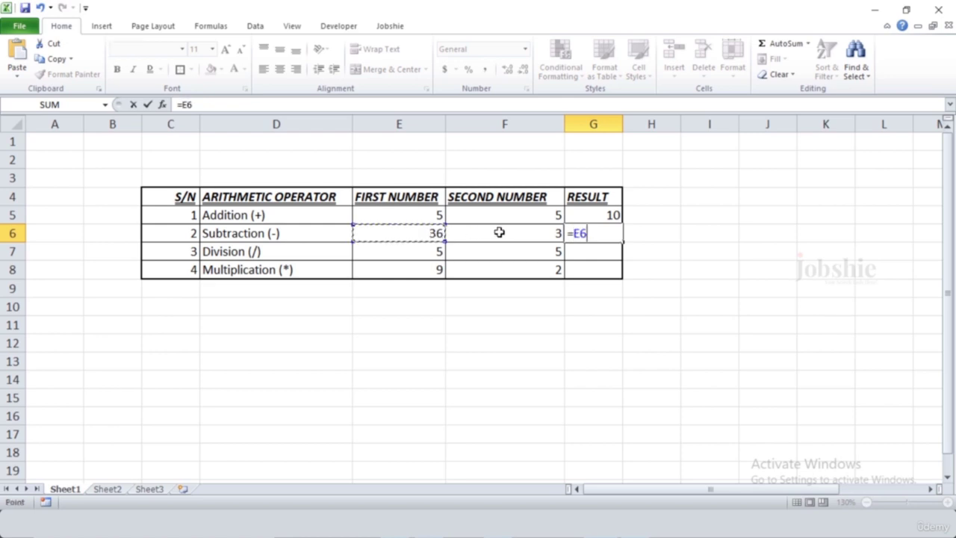
{"action": "type", "text": "-"}
{"action": "left_click", "coordinate": [519, 233]}
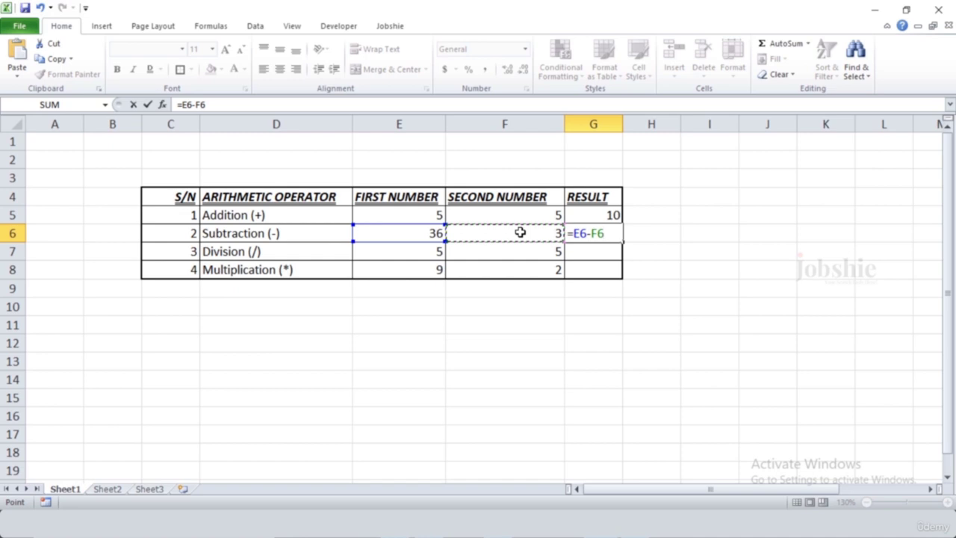
{"action": "key", "text": "Return"}
Step: Replace the Subtraction row's formula in G6 with the reversed order, =F6-E6
{"action": "left_click", "coordinate": [607, 233]}
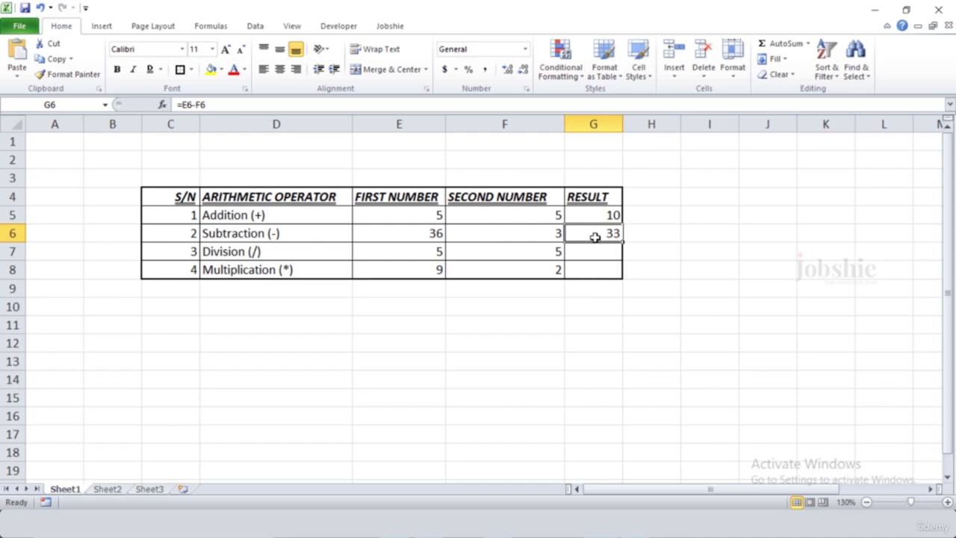
{"action": "type", "text": "="}
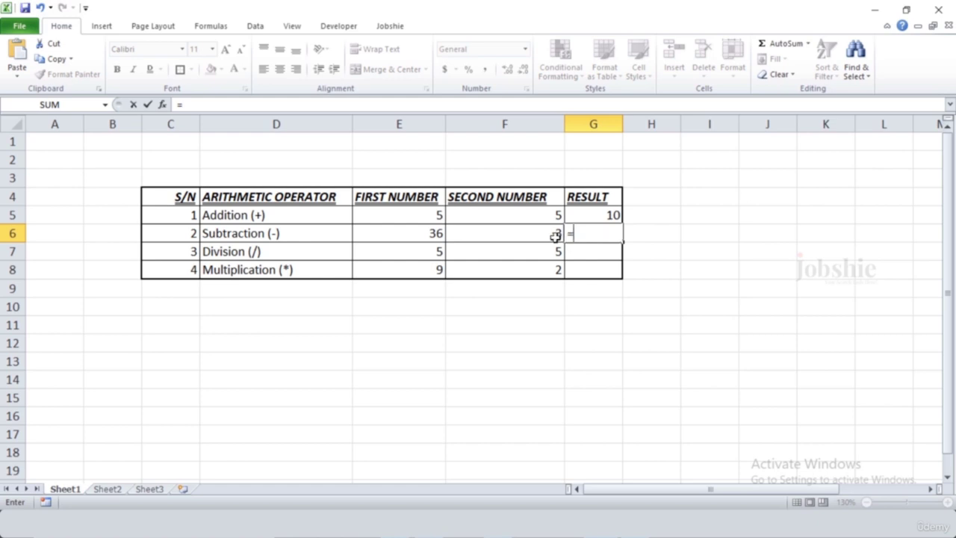
{"action": "left_click", "coordinate": [524, 233]}
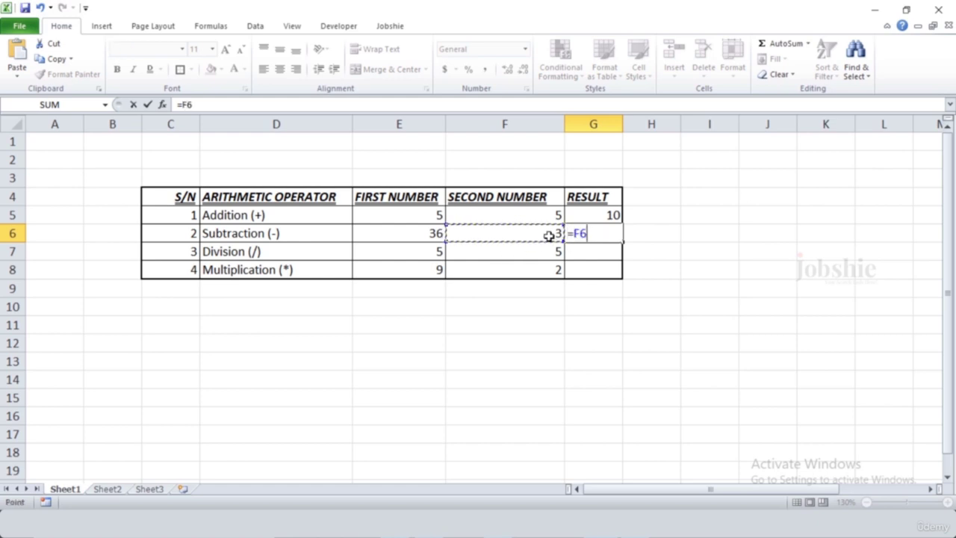
{"action": "type", "text": "-"}
{"action": "left_click", "coordinate": [421, 235]}
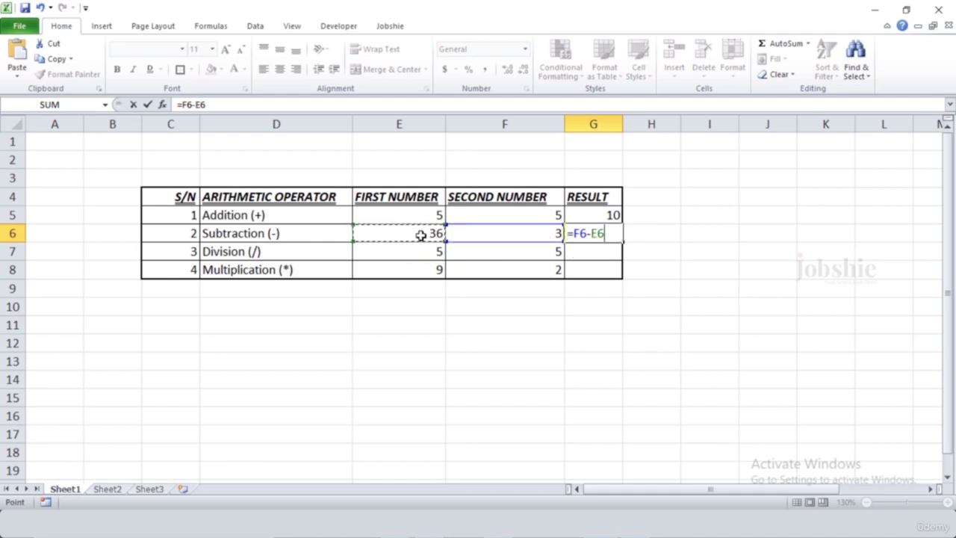
{"action": "key", "text": "Return"}
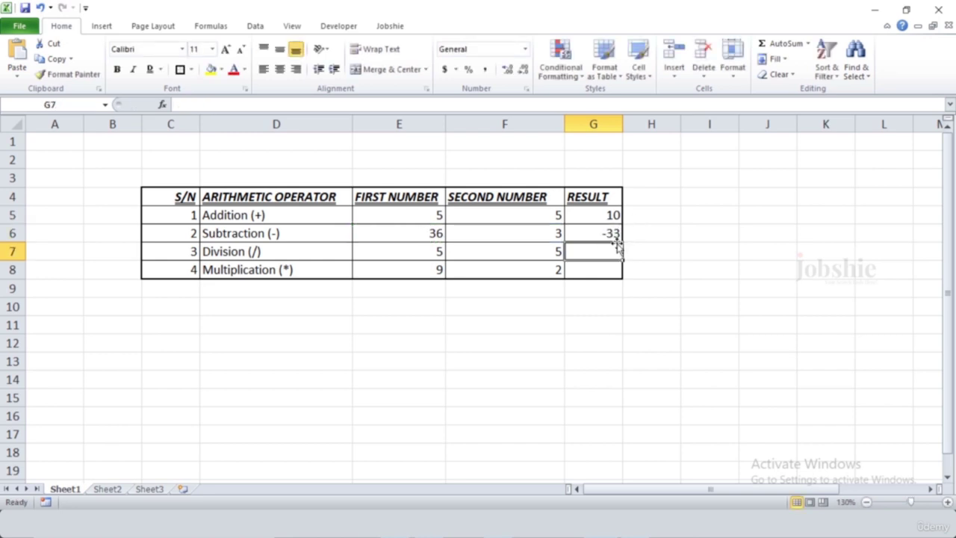
Step: Change the Subtraction row's formula in G6 back to =E6-F6
{"action": "left_click", "coordinate": [589, 236]}
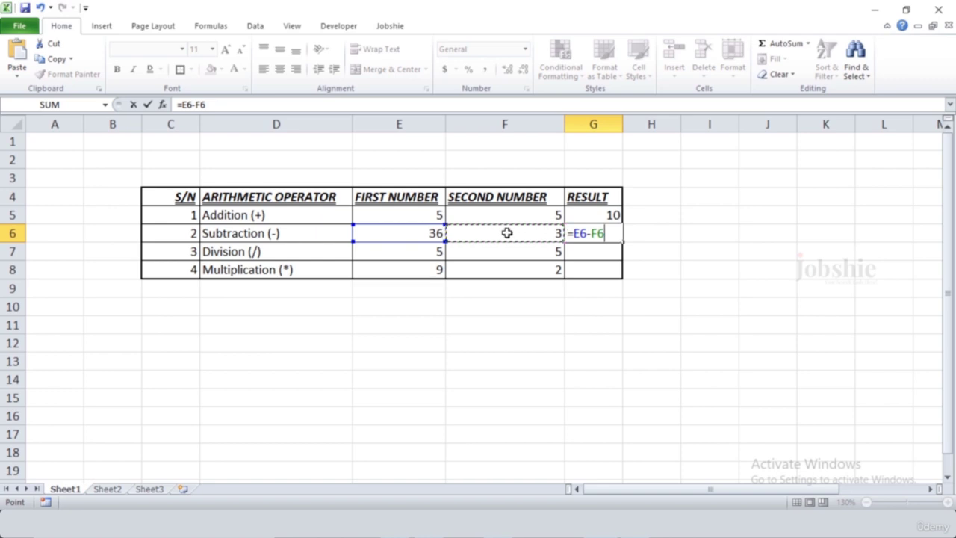
{"action": "key", "text": "Return"}
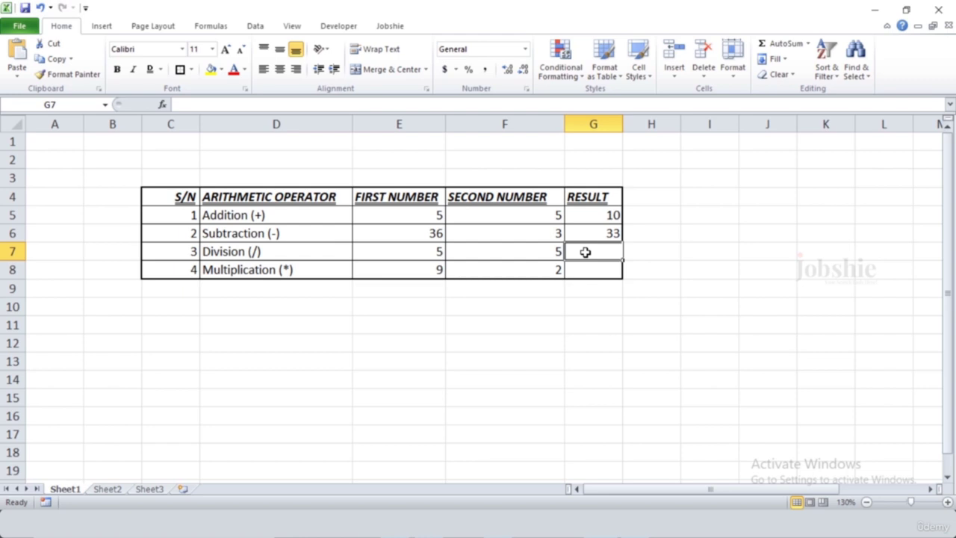
Step: Enter the formula =F7/E7 in G7 as the result of the Division row
{"action": "type", "text": "="}
{"action": "left_click", "coordinate": [527, 250]}
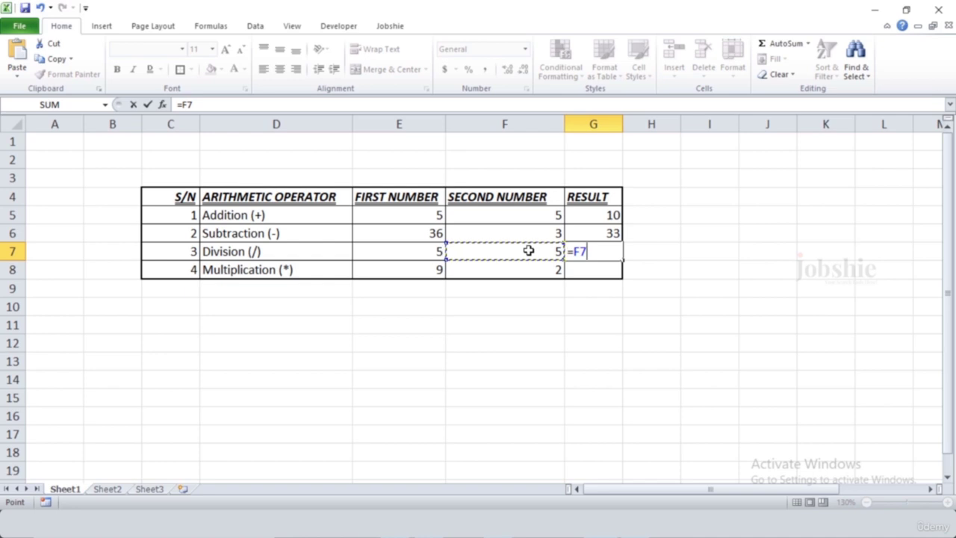
{"action": "type", "text": "/"}
{"action": "left_click", "coordinate": [426, 251]}
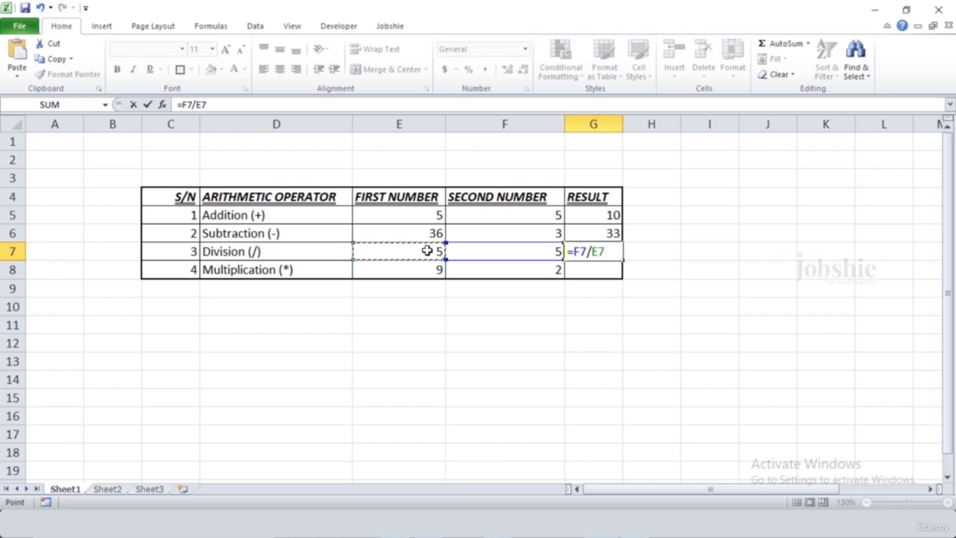
{"action": "key", "text": "Return"}
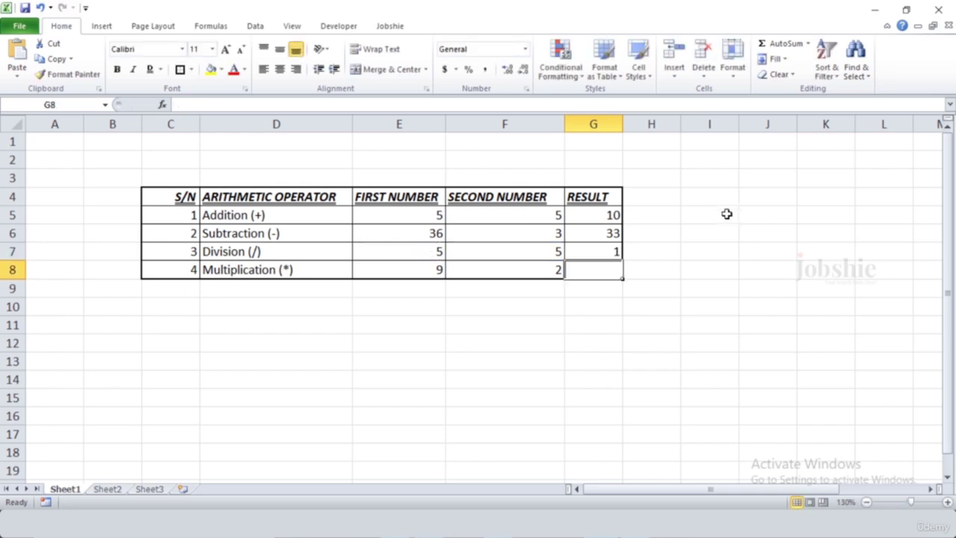
{"action": "left_click", "coordinate": [478, 274]}
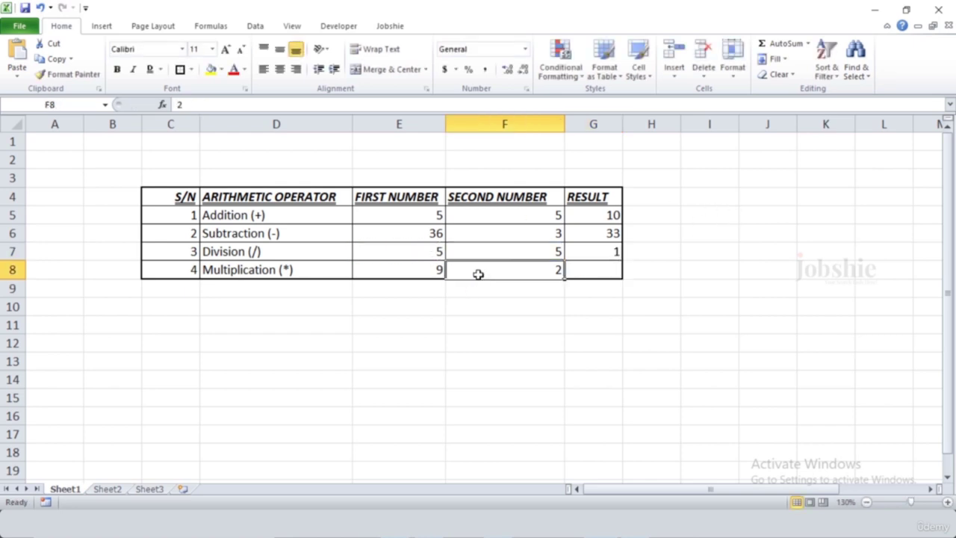
{"action": "type", "text": "="}
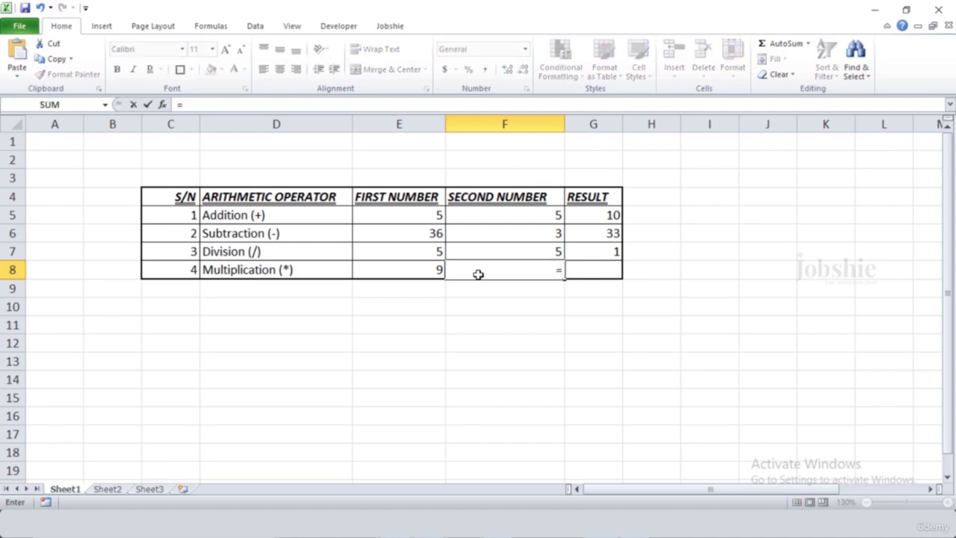
{"action": "key", "text": "Escape"}
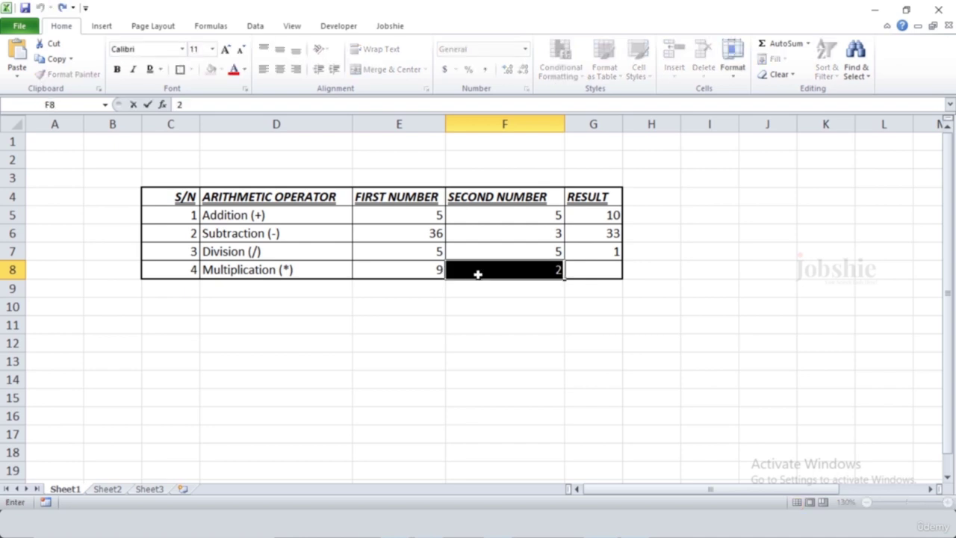
Step: Enter the formula =F8*E8 in G8 as the result of the Multiplication row
{"action": "left_click", "coordinate": [593, 270]}
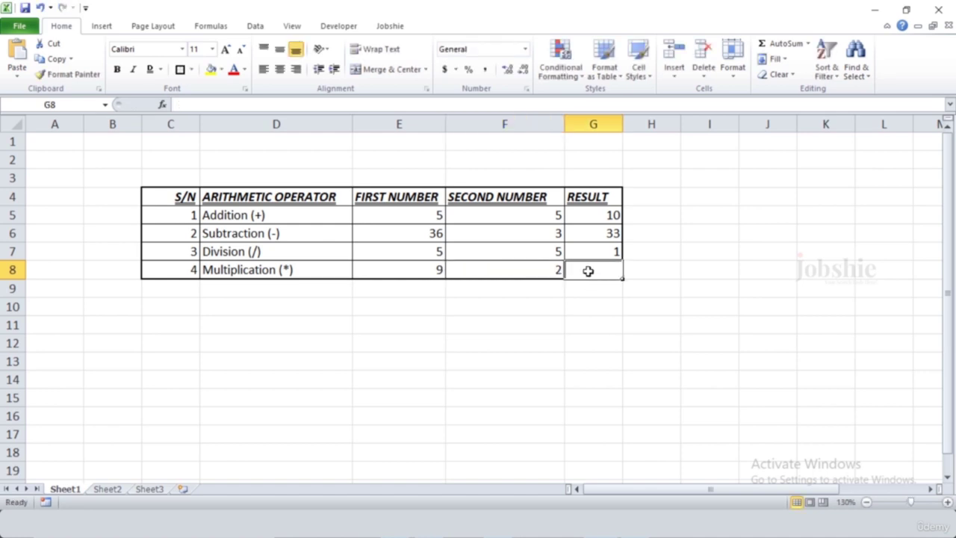
{"action": "type", "text": "="}
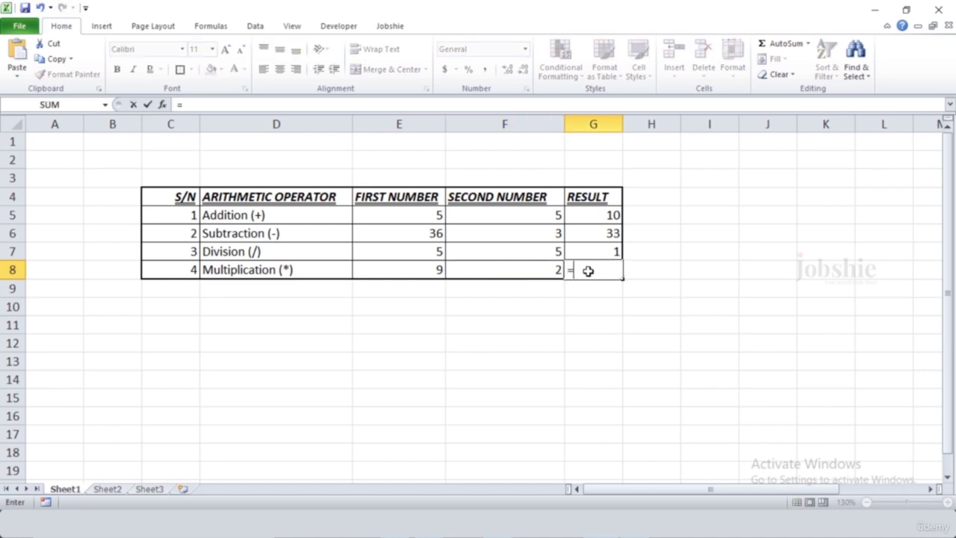
{"action": "left_click", "coordinate": [524, 270]}
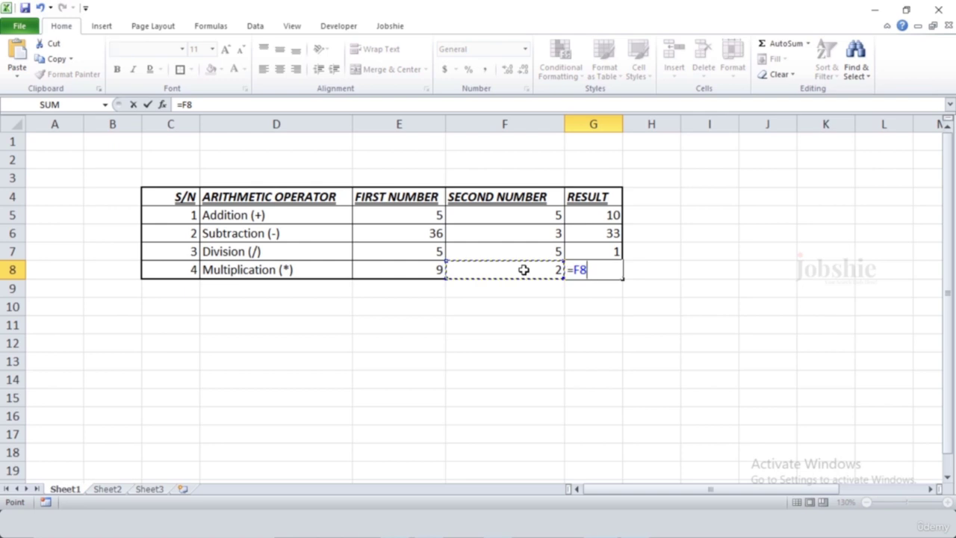
{"action": "type", "text": "*"}
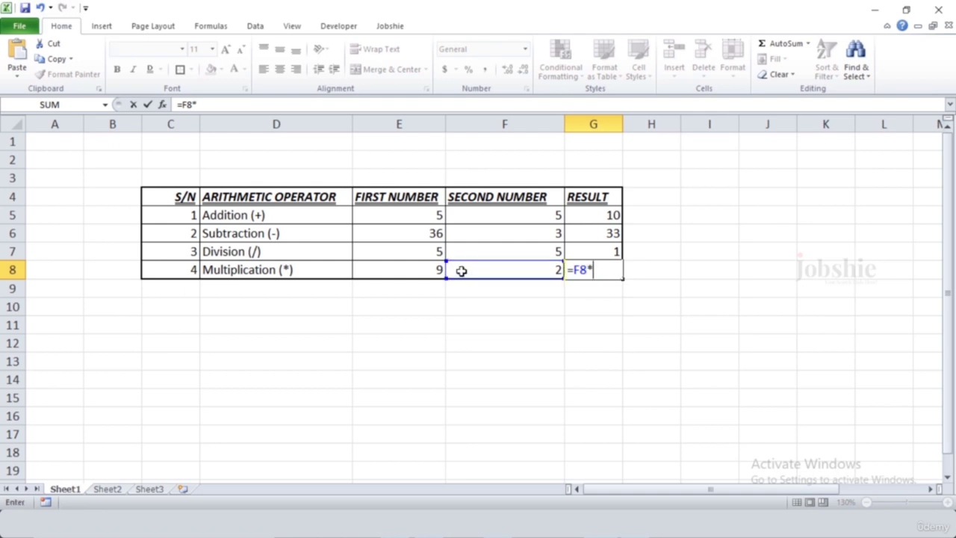
{"action": "left_click", "coordinate": [420, 269]}
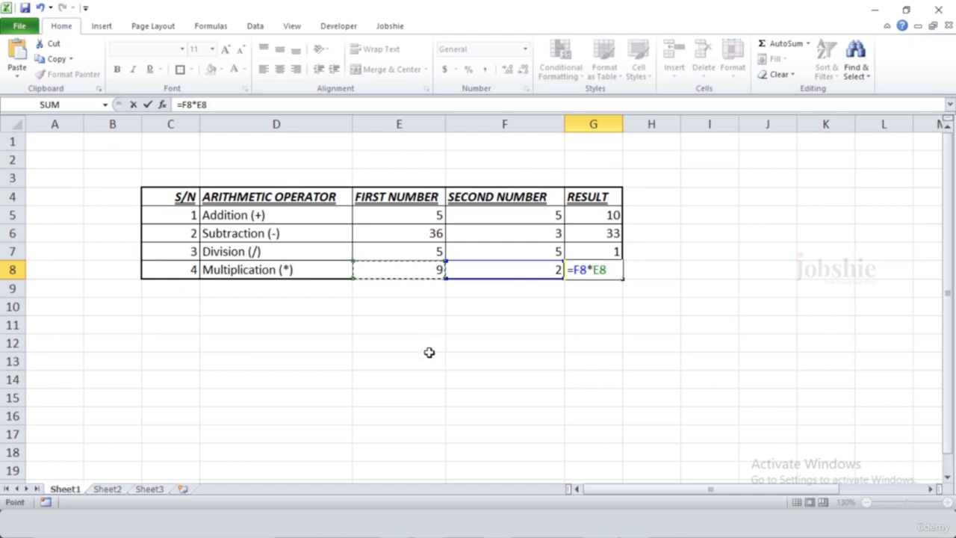
{"action": "key", "text": "Return"}
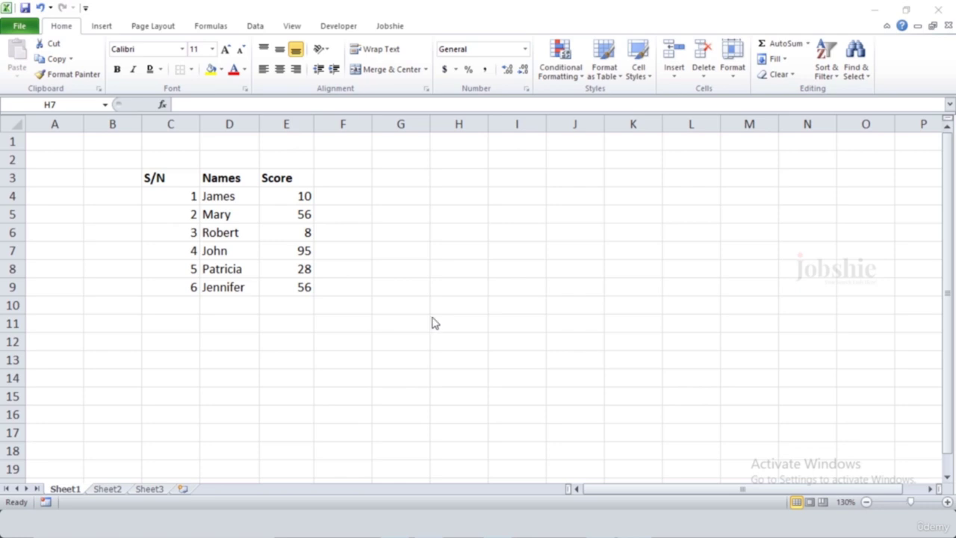
Step: Apply a filter to the table C3:E9 with the S/N, Names and Score headers
{"action": "left_click_drag", "start_coordinate": [160, 179], "coordinate": [297, 285]}
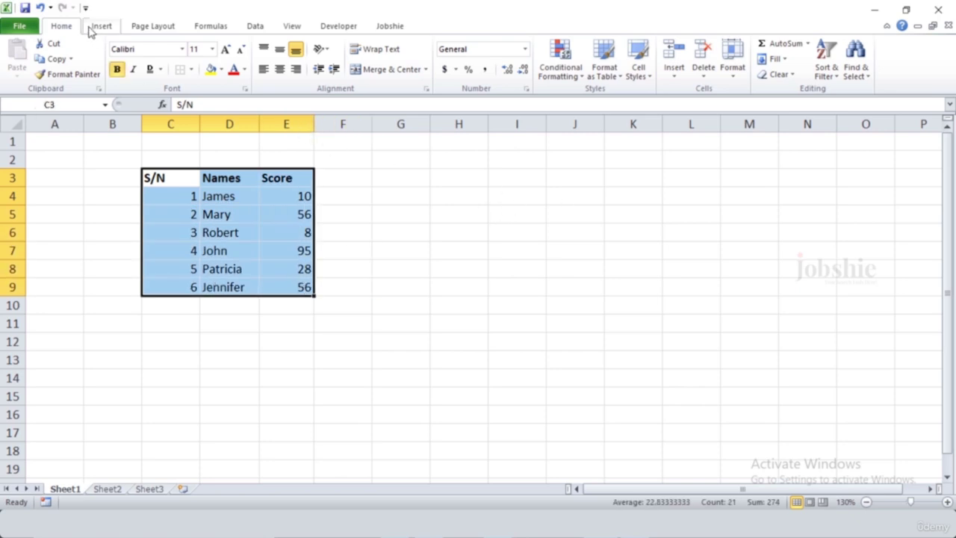
{"action": "left_click", "coordinate": [839, 52]}
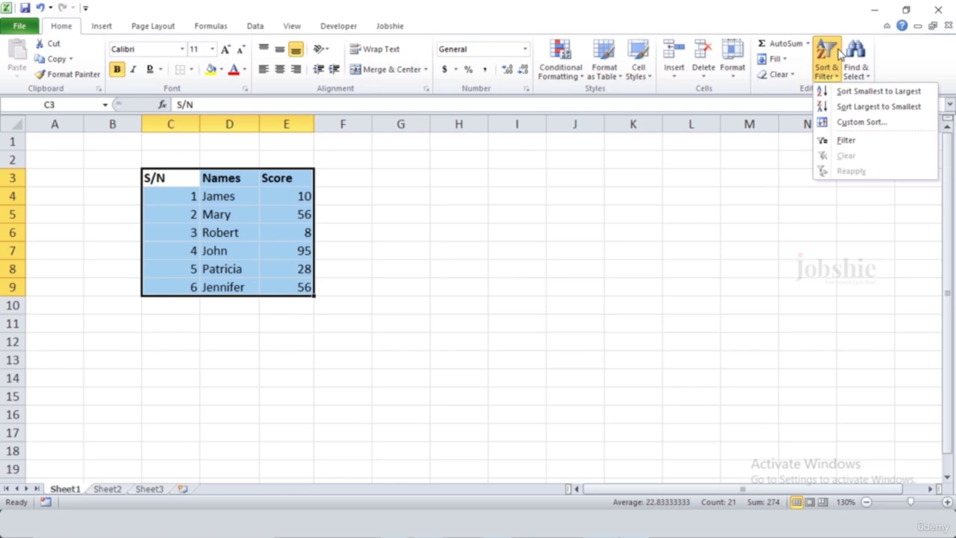
{"action": "left_click", "coordinate": [849, 146]}
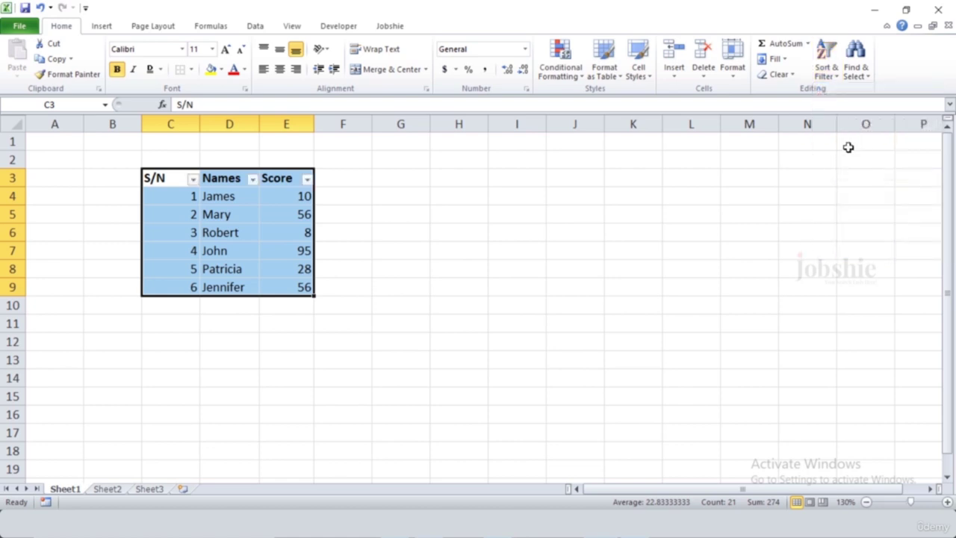
{"action": "left_click", "coordinate": [339, 232]}
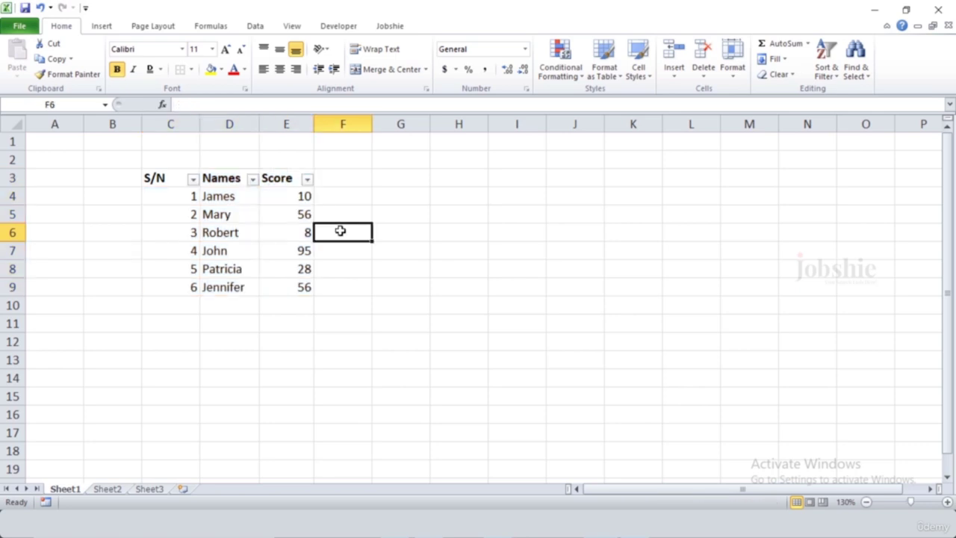
Step: Filter the Score column to exclude the value 8
{"action": "left_click", "coordinate": [308, 180]}
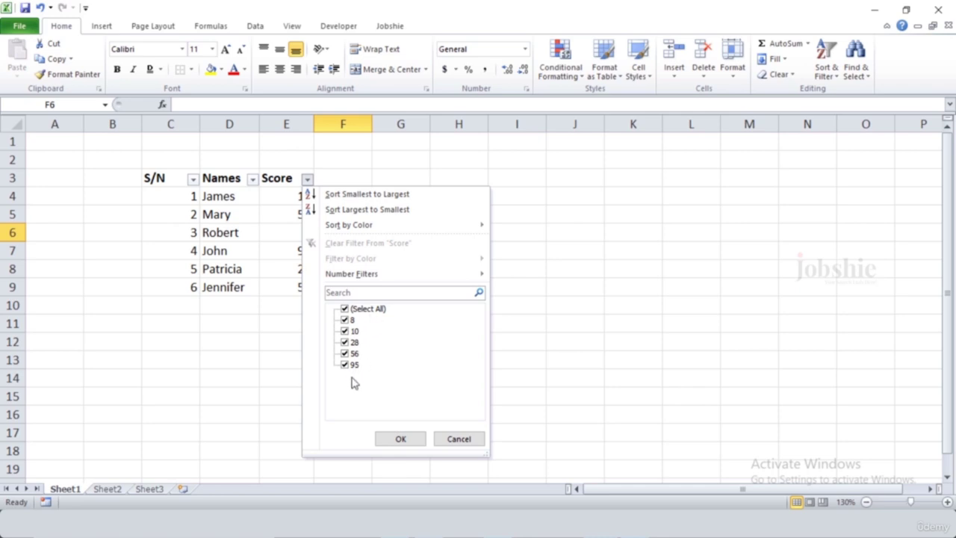
{"action": "left_click", "coordinate": [345, 320]}
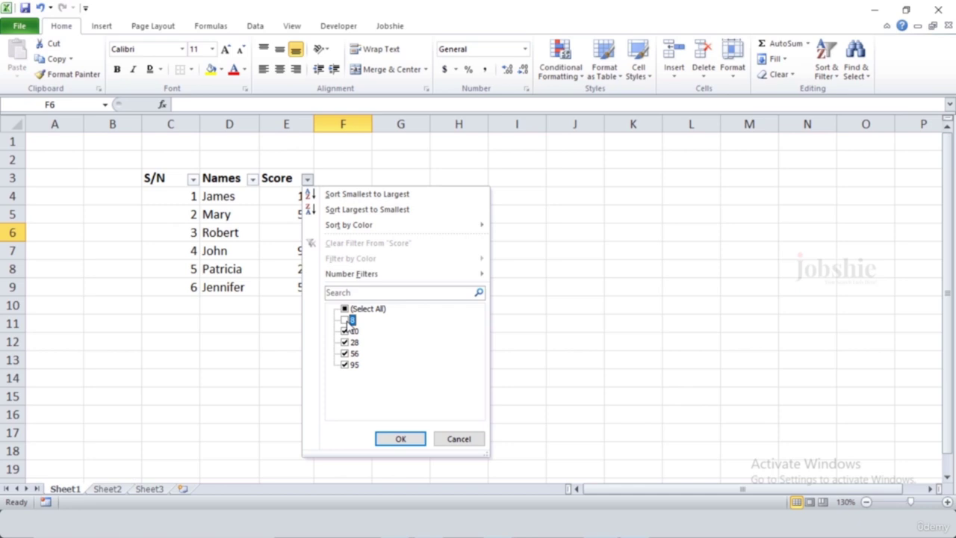
{"action": "left_click", "coordinate": [401, 439]}
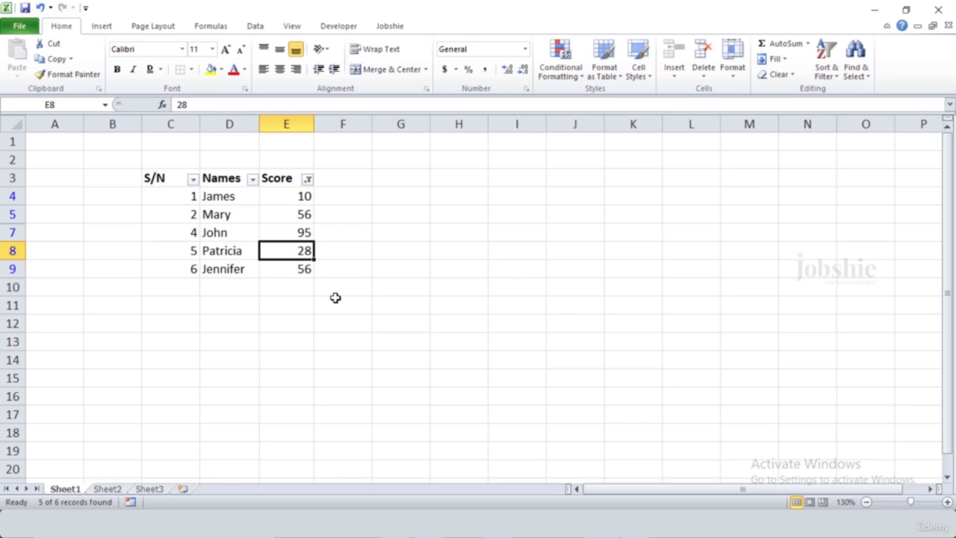
Step: Include the value 8 in the Score filter again so that all scores are selected
{"action": "left_click", "coordinate": [308, 180]}
{"action": "left_click", "coordinate": [346, 319]}
{"action": "left_click", "coordinate": [378, 440]}
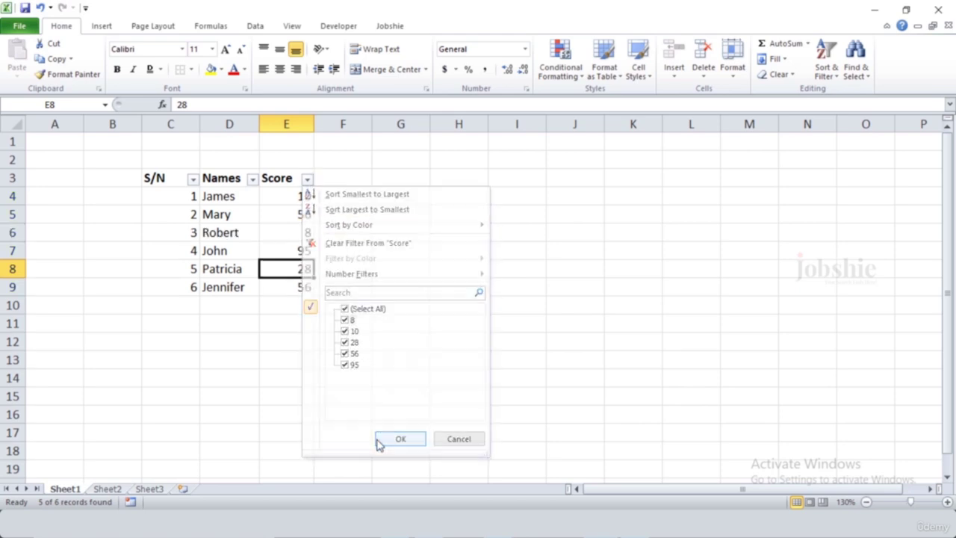
Step: Filter the Score column with the Above Average number filter
{"action": "left_click", "coordinate": [307, 180]}
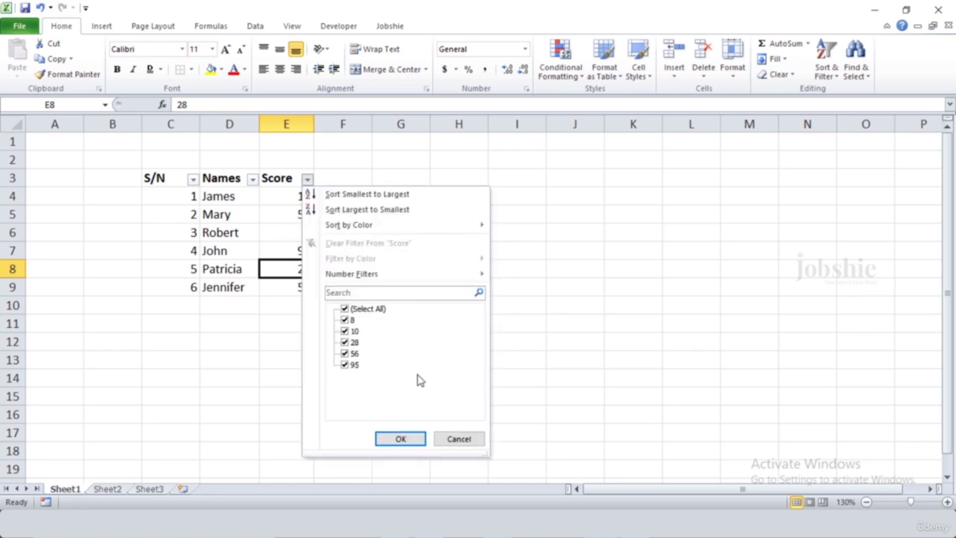
{"action": "mouse_move", "coordinate": [485, 282]}
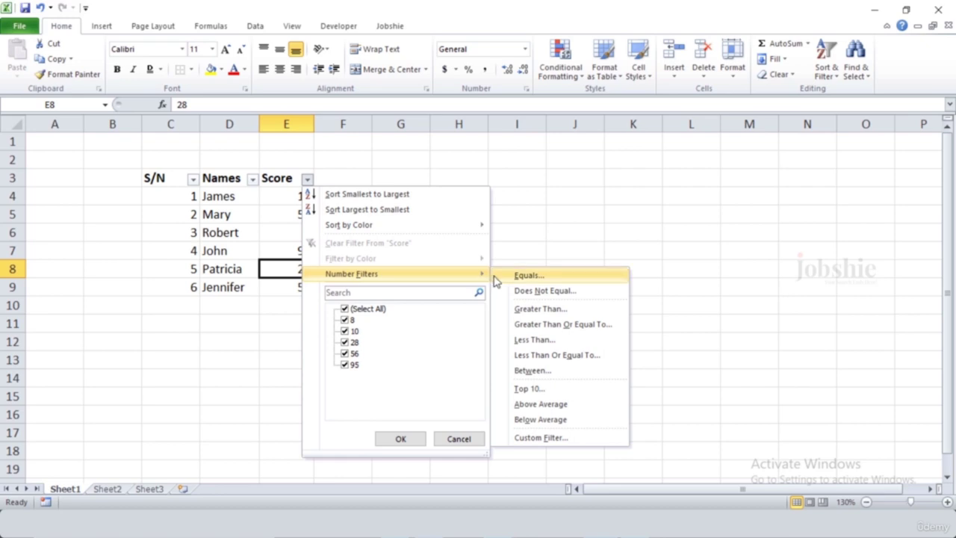
{"action": "left_click", "coordinate": [561, 408]}
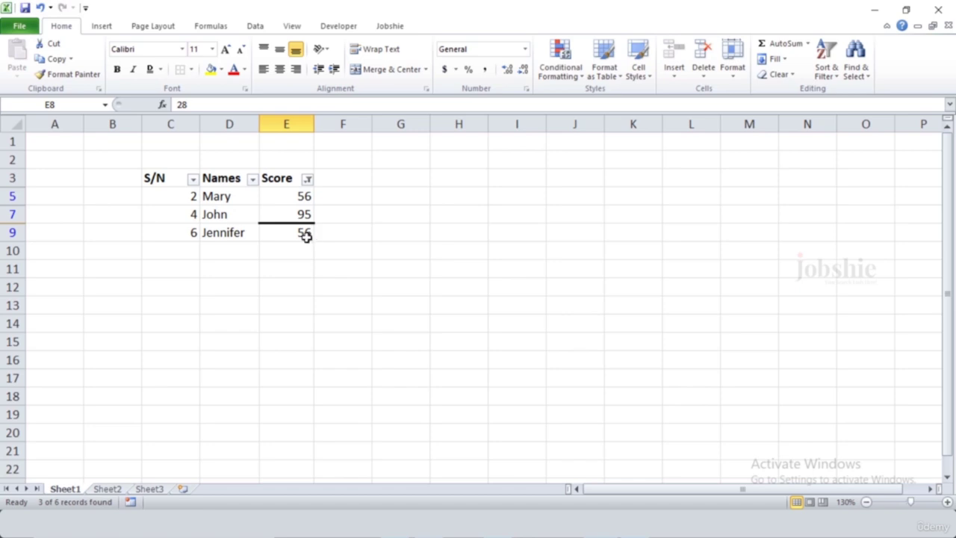
Step: Switch the Score column's number filter to Below Average
{"action": "left_click", "coordinate": [308, 180]}
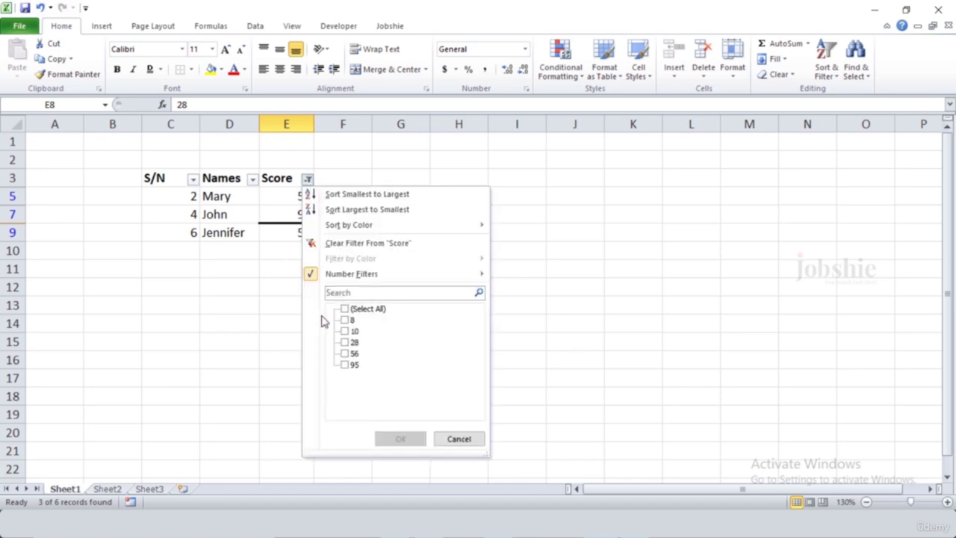
{"action": "mouse_move", "coordinate": [434, 275]}
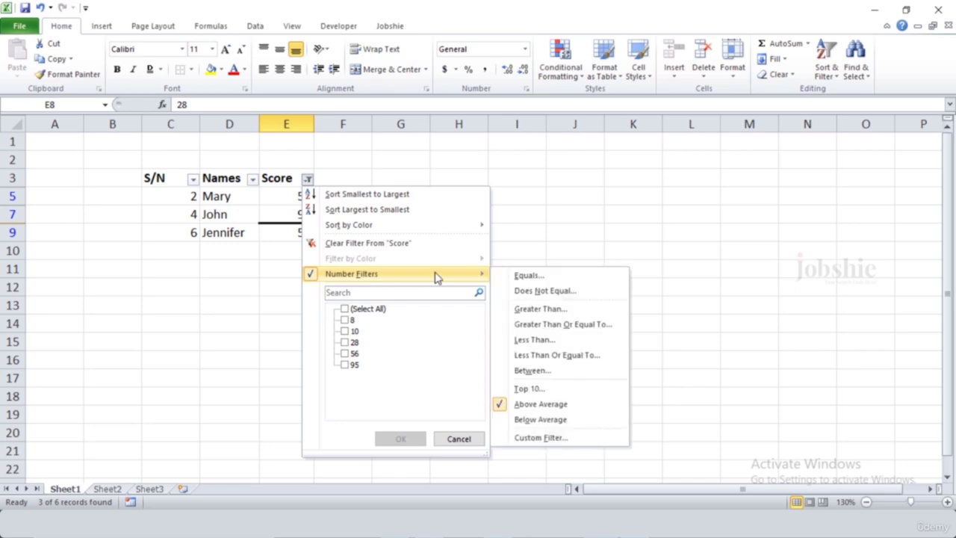
{"action": "left_click", "coordinate": [513, 420]}
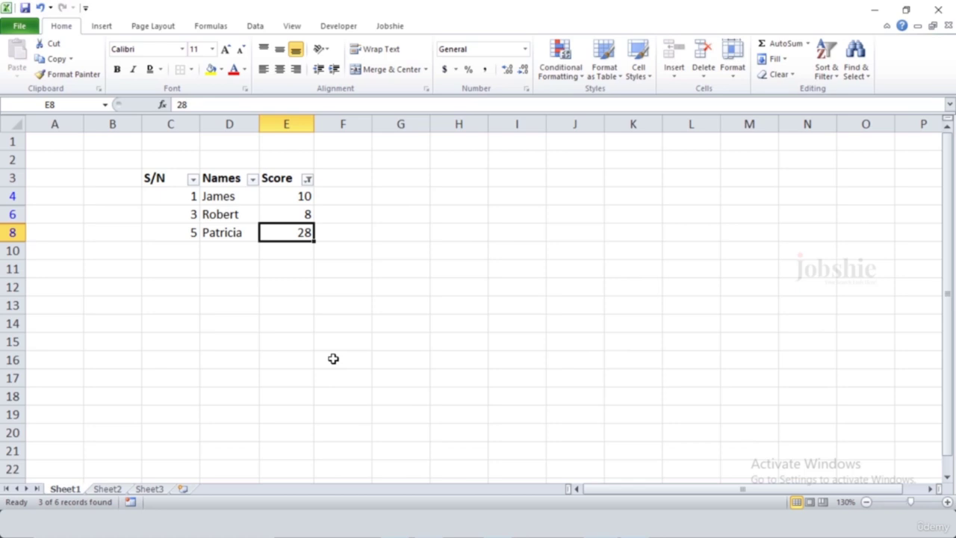
Step: Set up a Between number filter on the Score column with the lower condition "is greater than or equal to" 50
{"action": "left_click", "coordinate": [309, 182]}
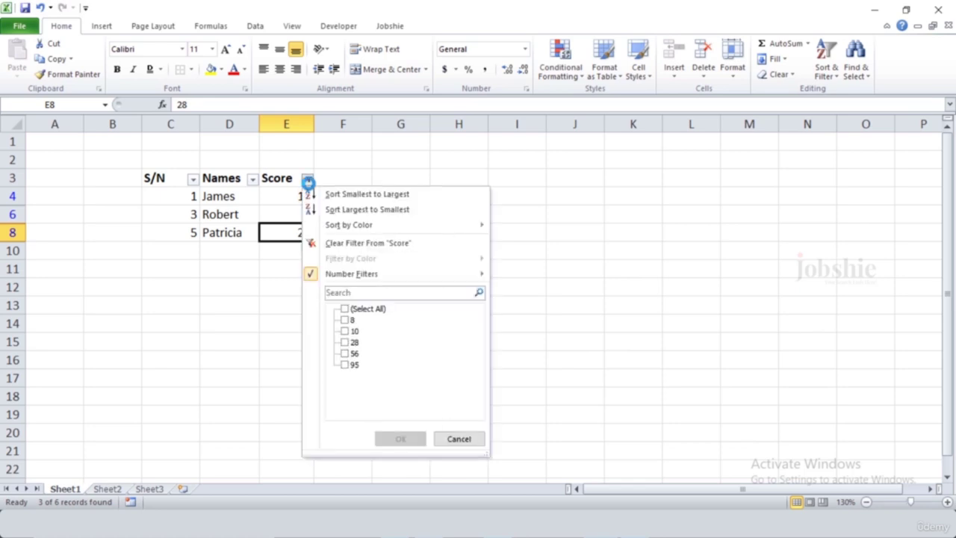
{"action": "mouse_move", "coordinate": [455, 275]}
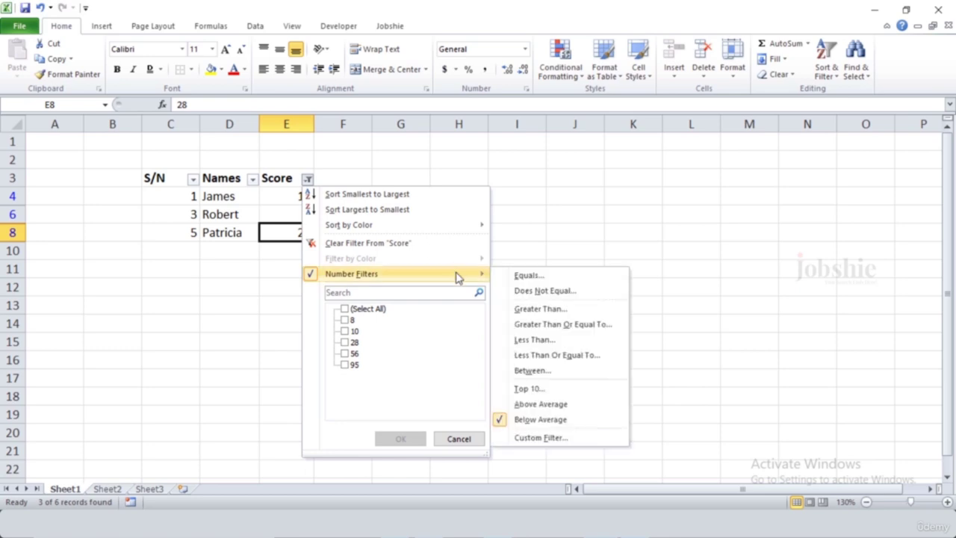
{"action": "left_click", "coordinate": [530, 372]}
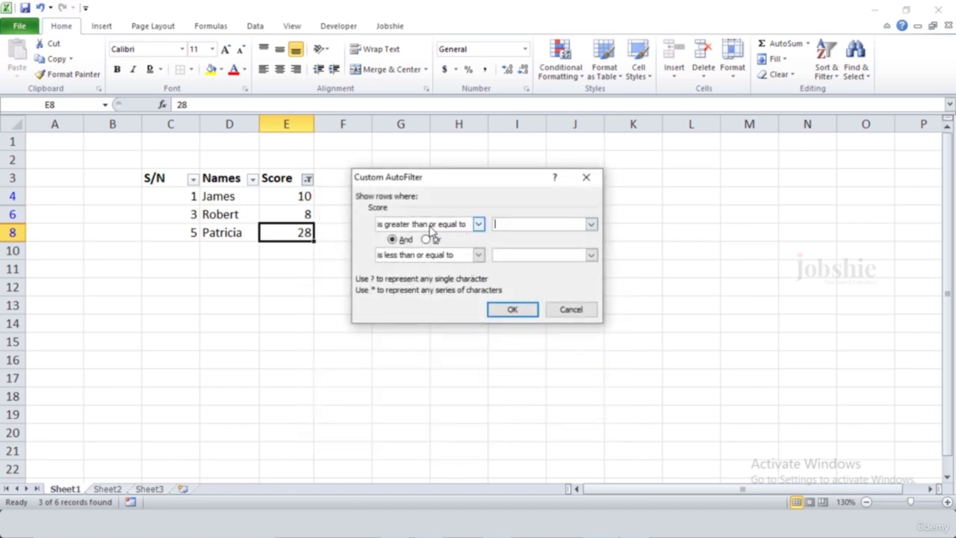
{"action": "left_click", "coordinate": [479, 225]}
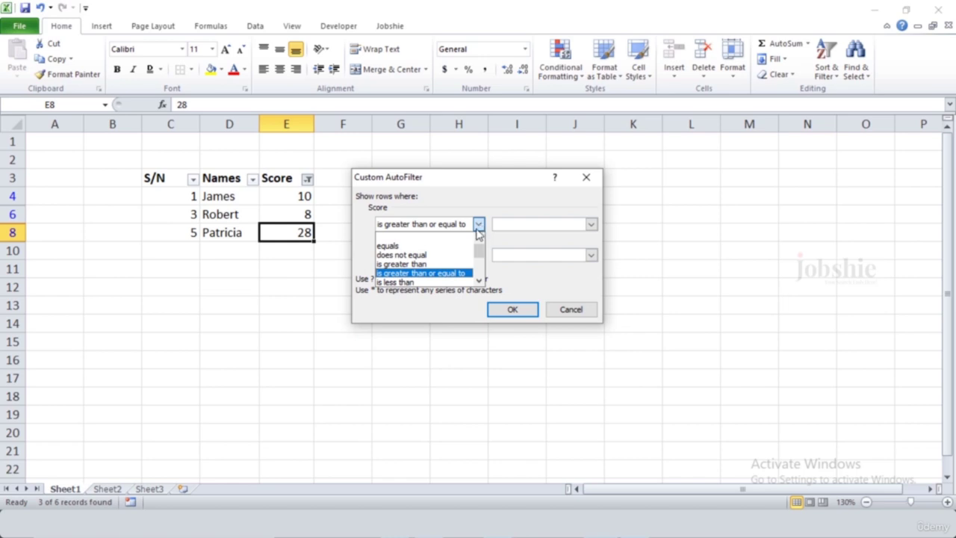
{"action": "scroll", "coordinate": [451, 267], "scroll_direction": "down", "scroll_amount": 2}
{"action": "scroll", "coordinate": [452, 266], "scroll_direction": "down", "scroll_amount": 1}
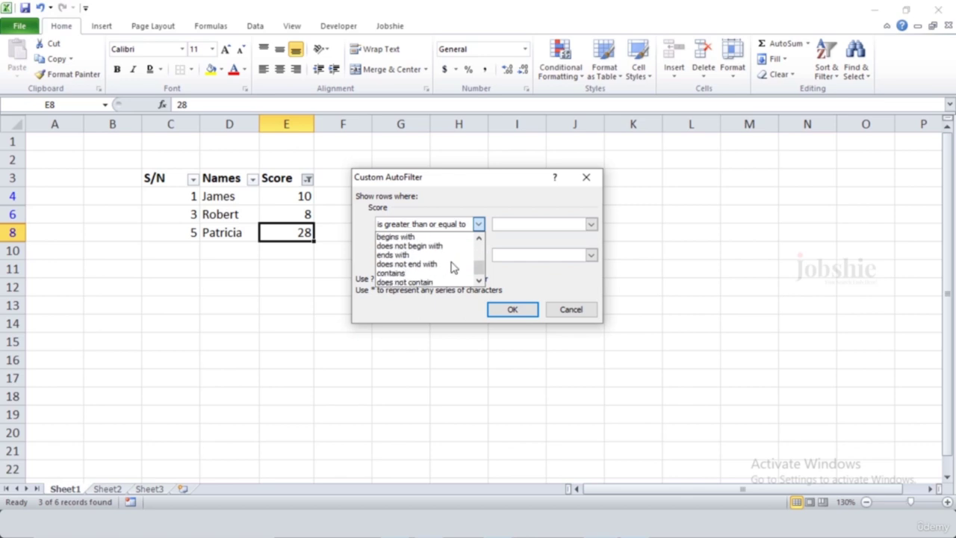
{"action": "scroll", "coordinate": [452, 267], "scroll_direction": "up", "scroll_amount": 2}
{"action": "scroll", "coordinate": [453, 268], "scroll_direction": "down", "scroll_amount": 3}
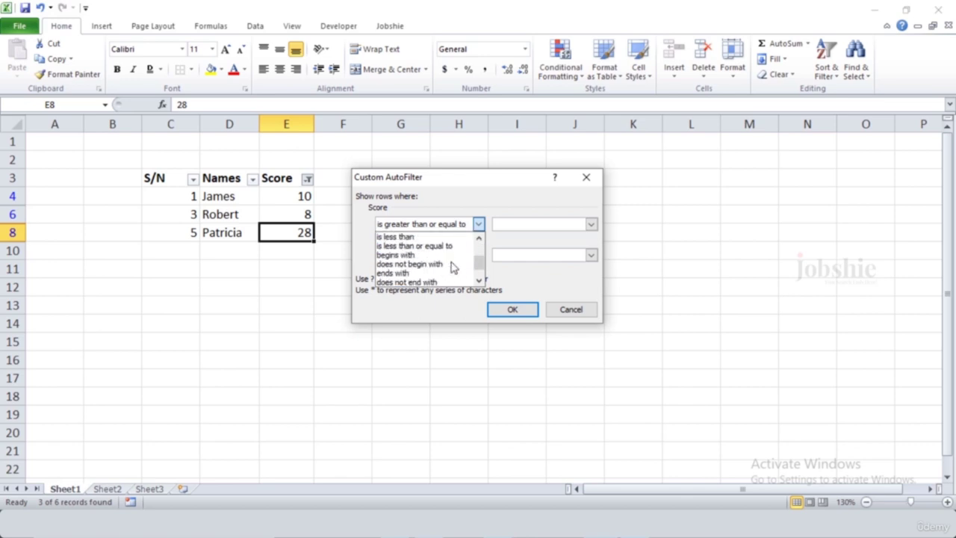
{"action": "scroll", "coordinate": [454, 268], "scroll_direction": "up", "scroll_amount": 3}
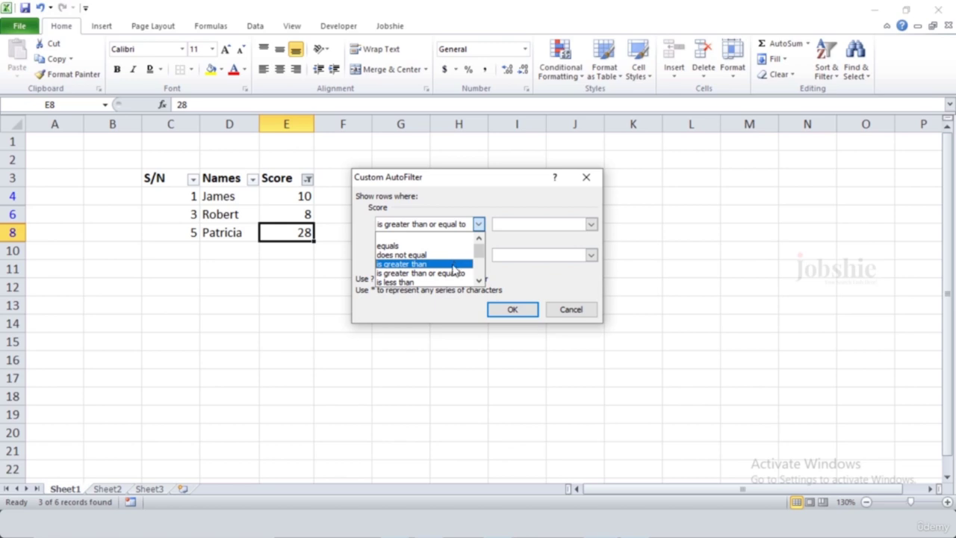
{"action": "left_click", "coordinate": [452, 274]}
{"action": "left_click", "coordinate": [529, 223]}
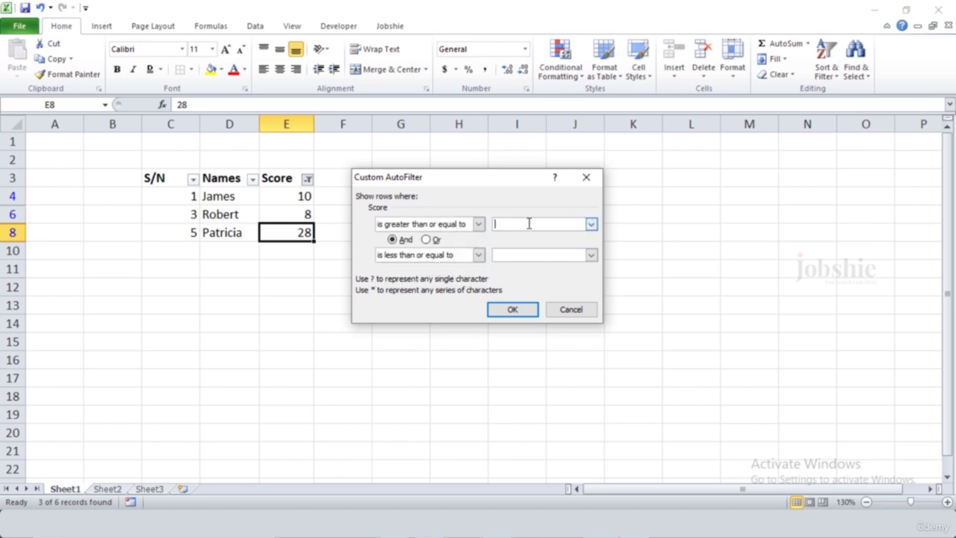
{"action": "type", "text": "50"}
Step: Set the upper condition to "is less than or equal to" 100 and apply the Score filter
{"action": "left_click", "coordinate": [478, 254]}
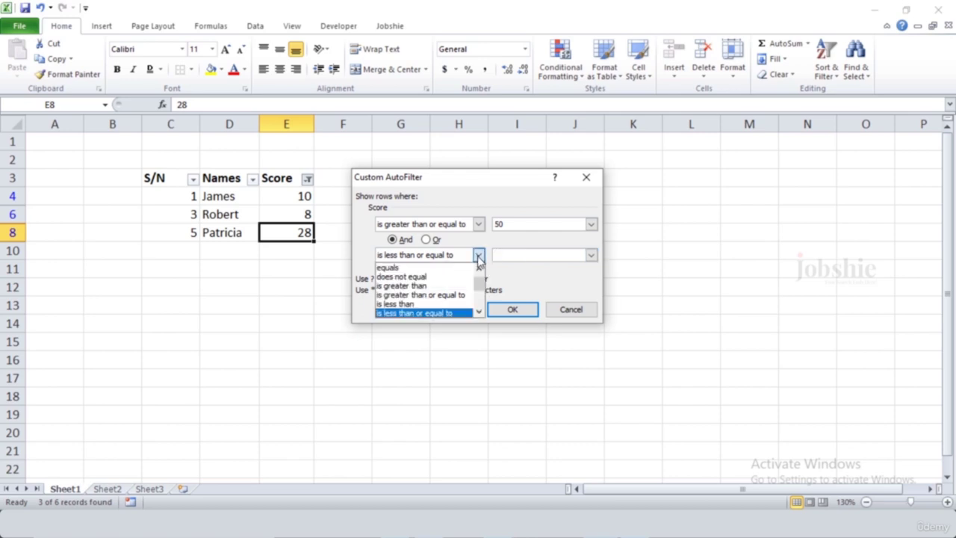
{"action": "left_click", "coordinate": [515, 255]}
{"action": "type", "text": "100"}
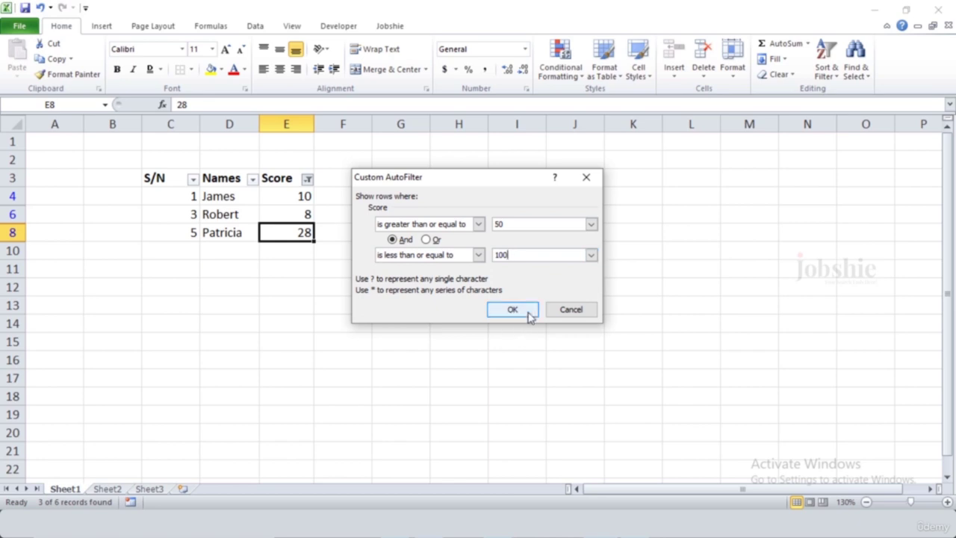
{"action": "left_click", "coordinate": [528, 314]}
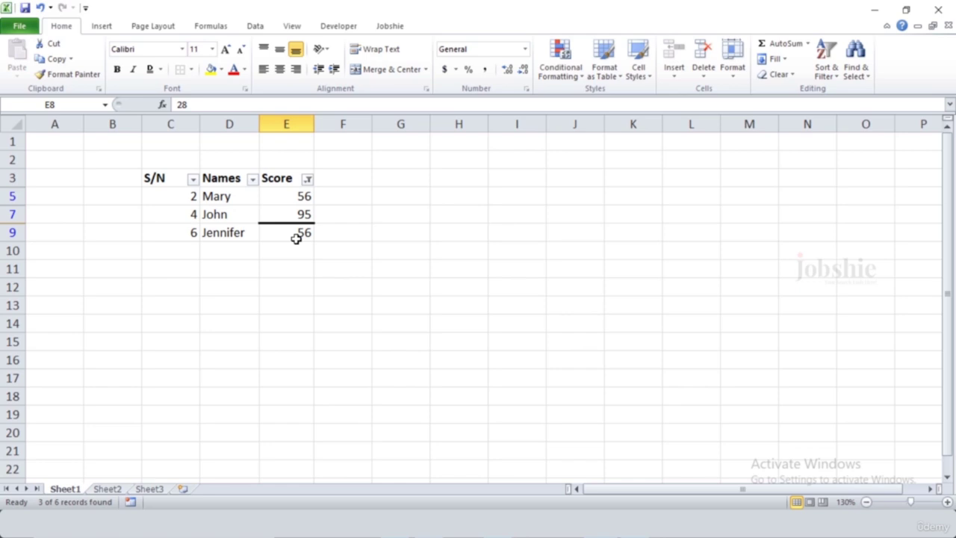
Step: Examine the comparison operators and the And/Or options in the Score column's custom filter, keeping the And condition
{"action": "left_click", "coordinate": [308, 179]}
{"action": "mouse_move", "coordinate": [460, 274]}
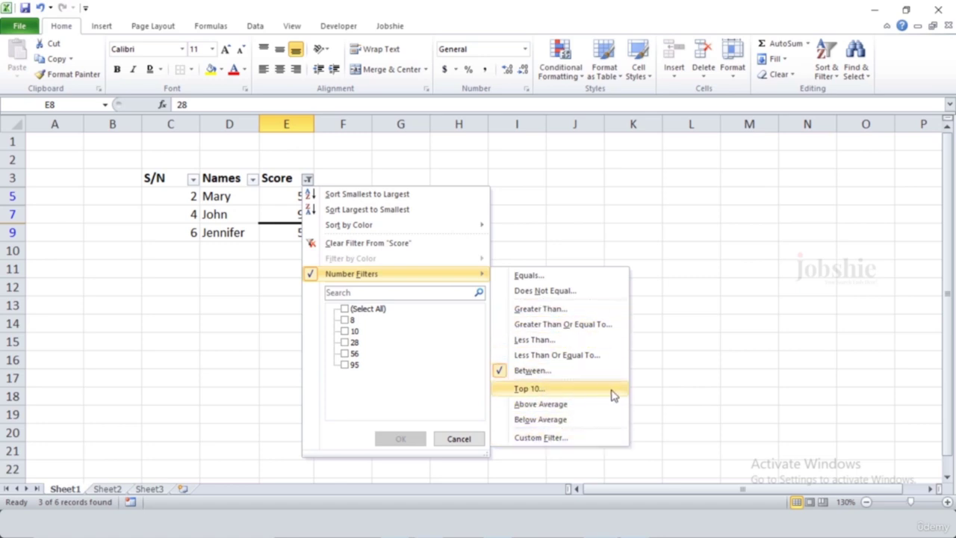
{"action": "left_click", "coordinate": [565, 439]}
{"action": "left_click", "coordinate": [478, 224]}
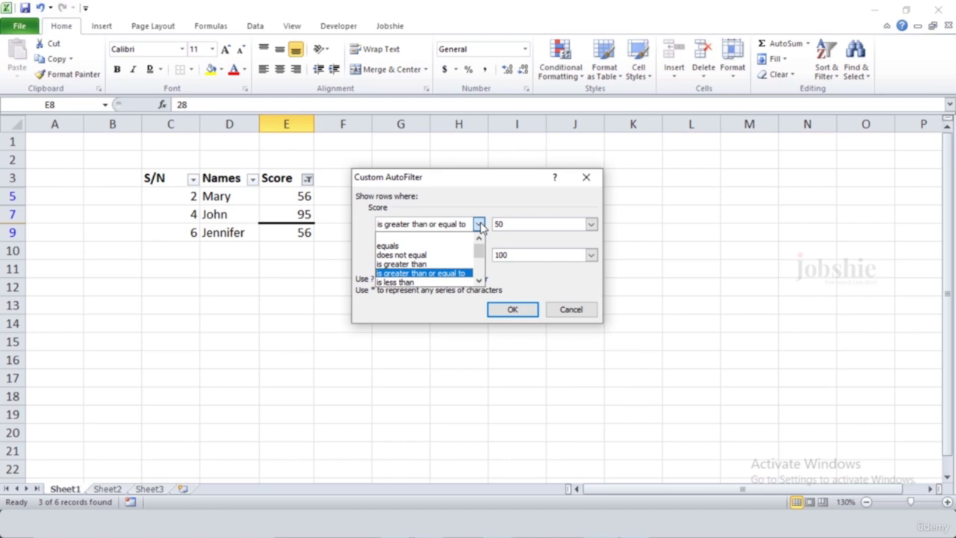
{"action": "scroll", "coordinate": [458, 263], "scroll_direction": "down", "scroll_amount": 2}
{"action": "scroll", "coordinate": [458, 262], "scroll_direction": "up", "scroll_amount": 3}
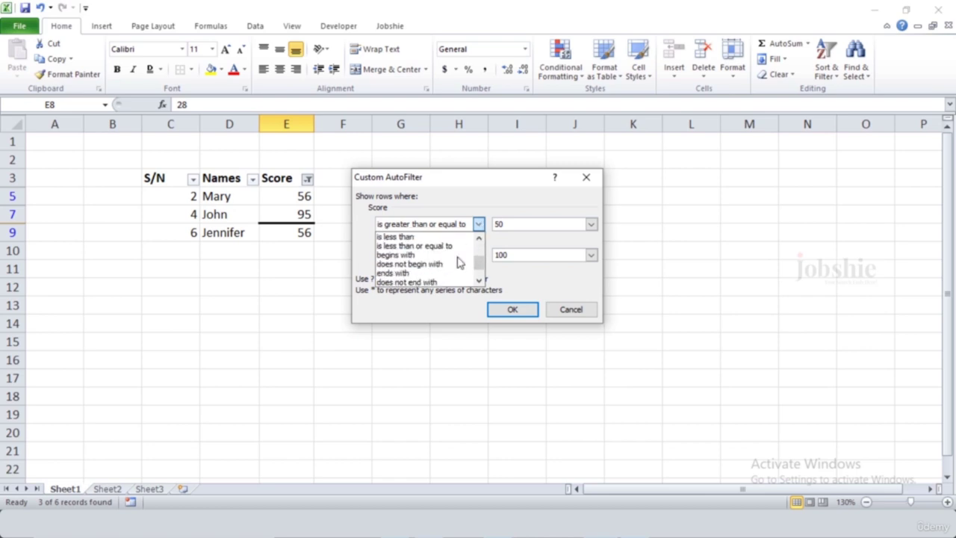
{"action": "left_click", "coordinate": [505, 195]}
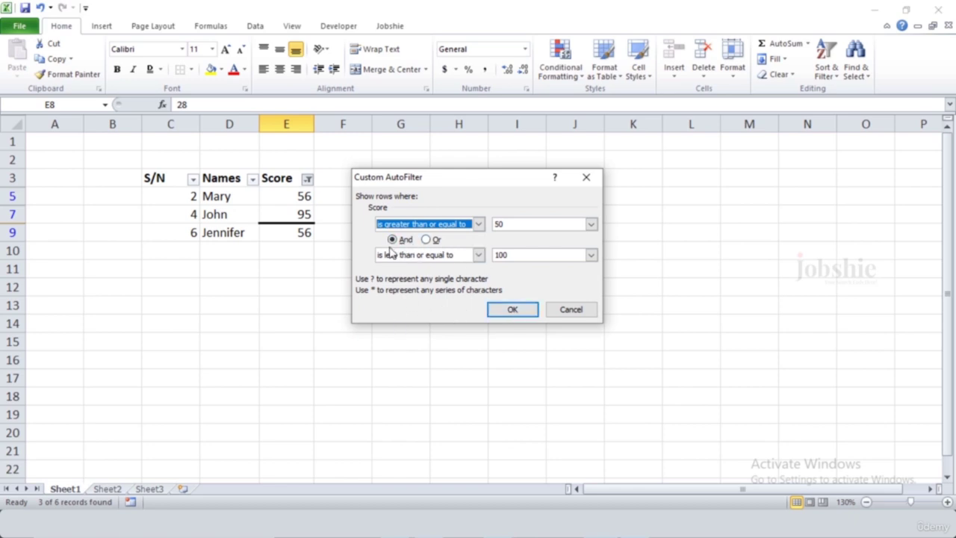
{"action": "left_click", "coordinate": [426, 239]}
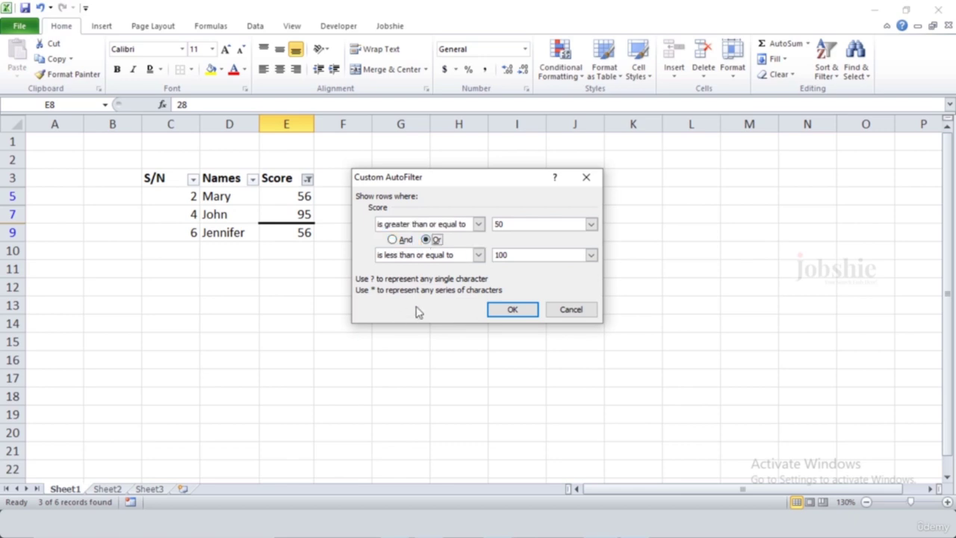
{"action": "left_click", "coordinate": [395, 238]}
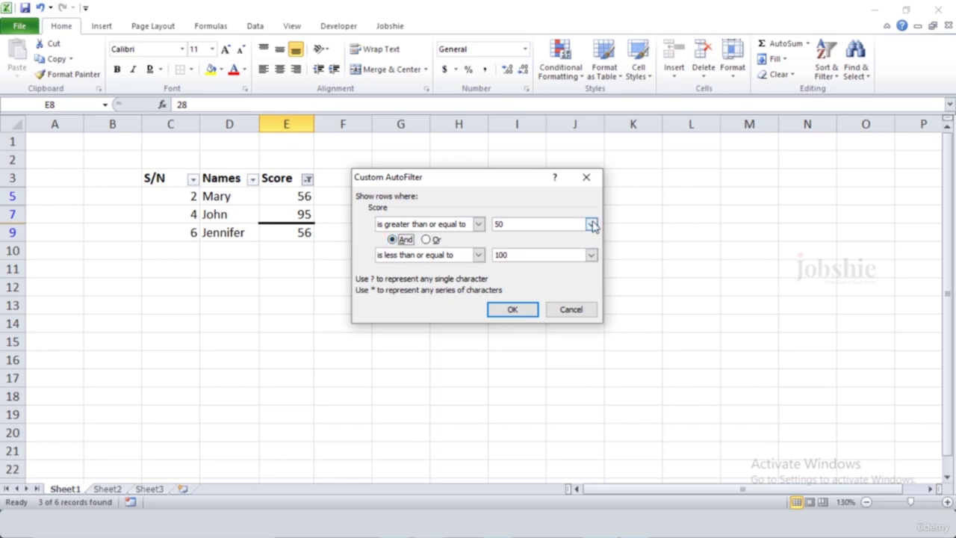
{"action": "left_click", "coordinate": [512, 311]}
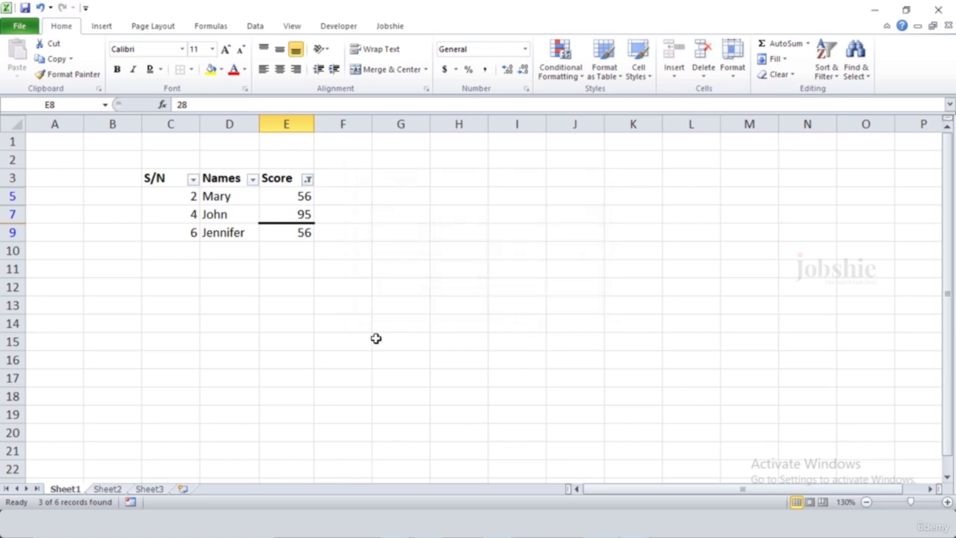
Step: Reselect all values in the Score filter so that every row is included again
{"action": "left_click", "coordinate": [307, 179]}
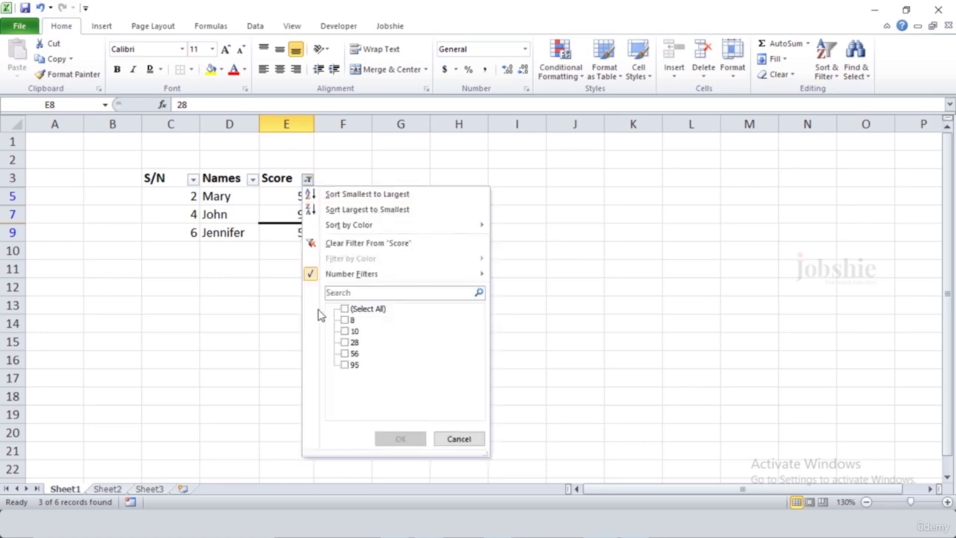
{"action": "mouse_move", "coordinate": [316, 274]}
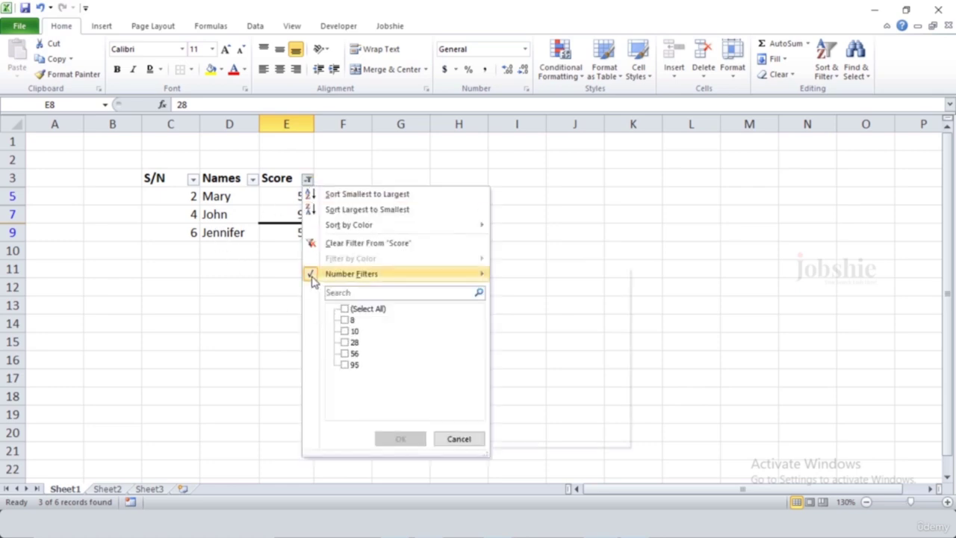
{"action": "left_click", "coordinate": [345, 309]}
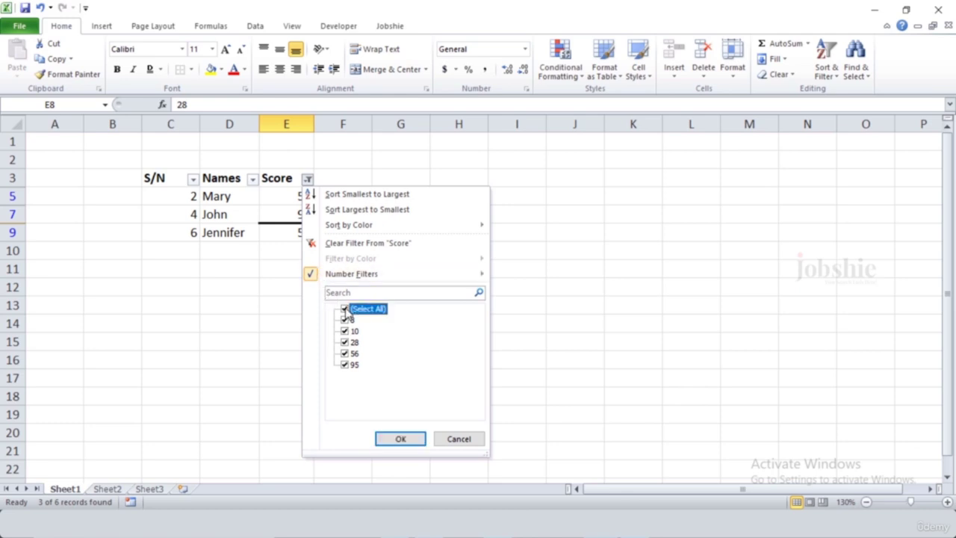
{"action": "left_click", "coordinate": [391, 444]}
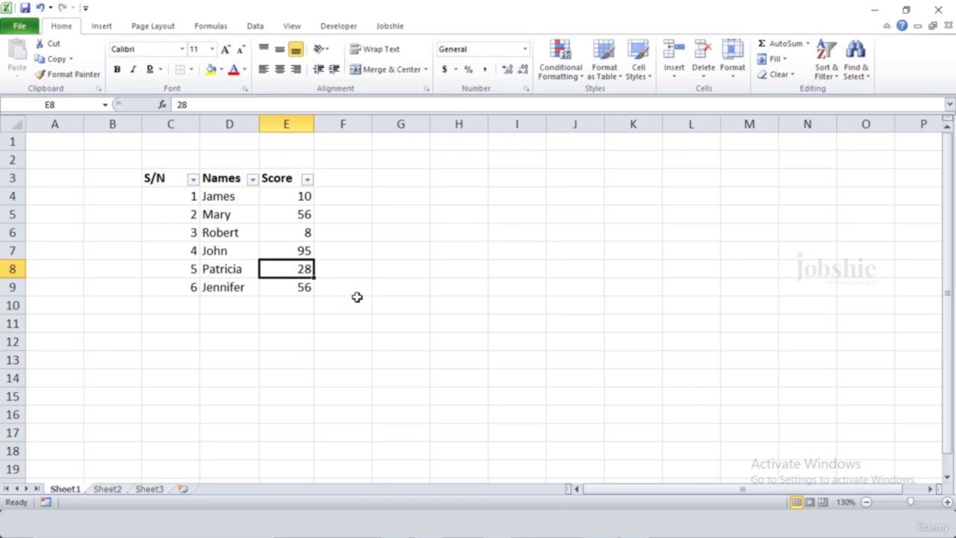
{"action": "left_click", "coordinate": [357, 297]}
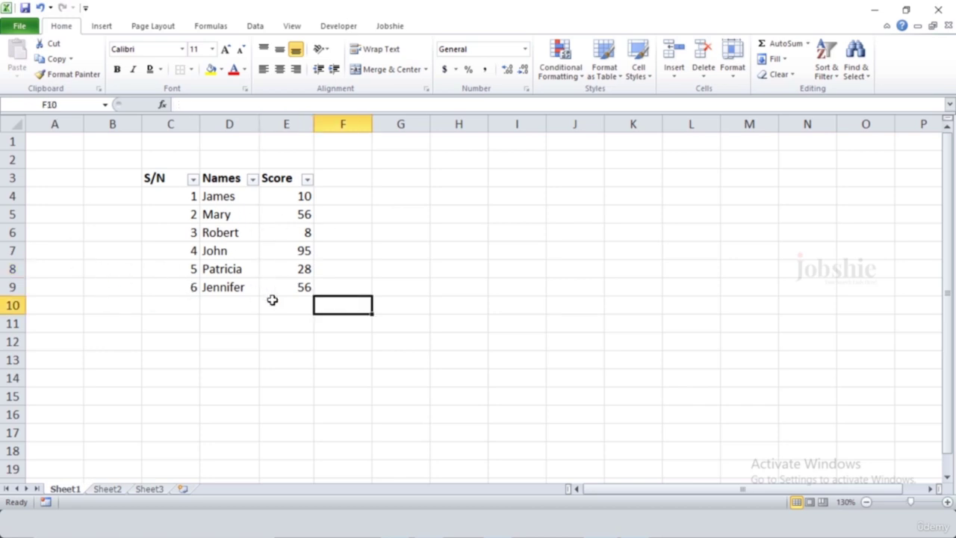
Step: Filter the Names column with a text filter for names that begin with "j"
{"action": "left_click", "coordinate": [252, 180]}
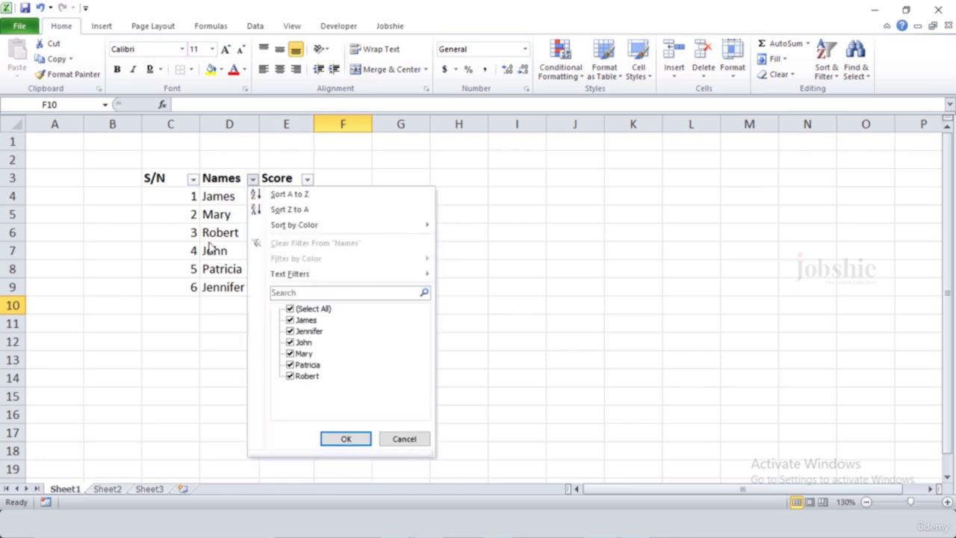
{"action": "mouse_move", "coordinate": [362, 278]}
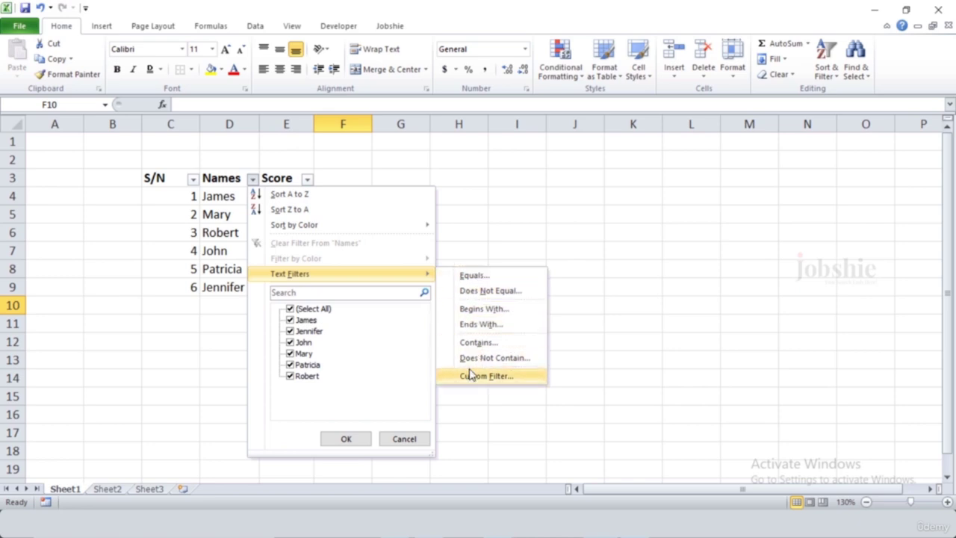
{"action": "left_click", "coordinate": [484, 310]}
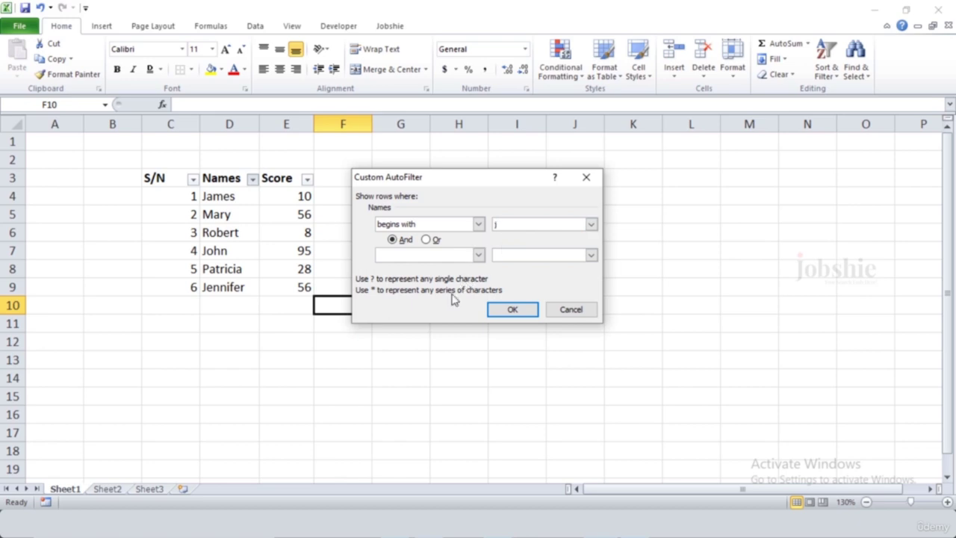
{"action": "left_click", "coordinate": [524, 312]}
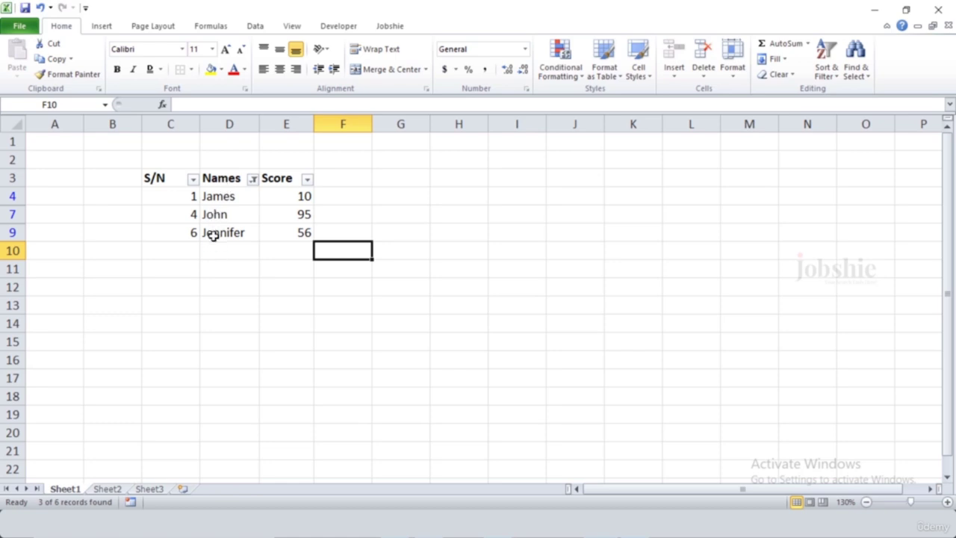
Step: Reselect all entries in the Names filter so that every row is included again
{"action": "left_click", "coordinate": [255, 182]}
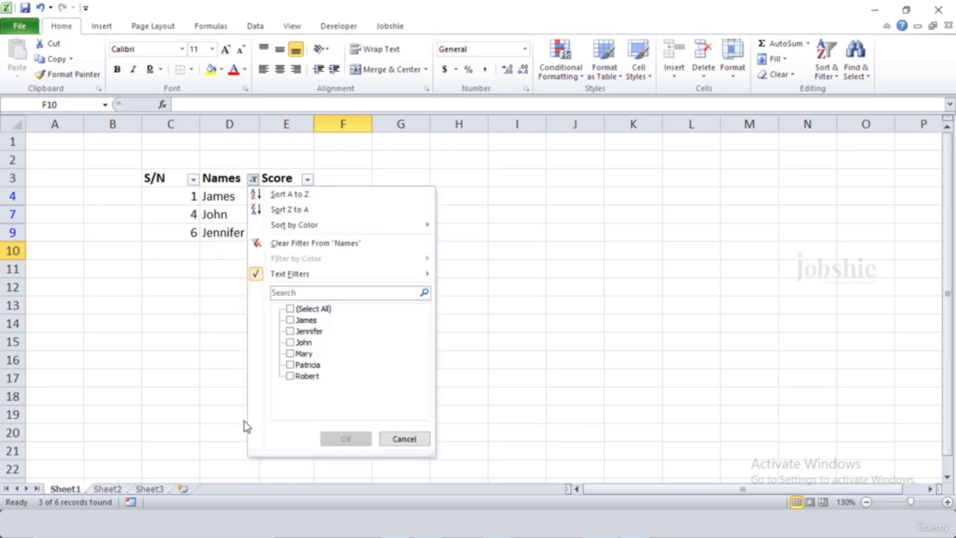
{"action": "left_click", "coordinate": [291, 309]}
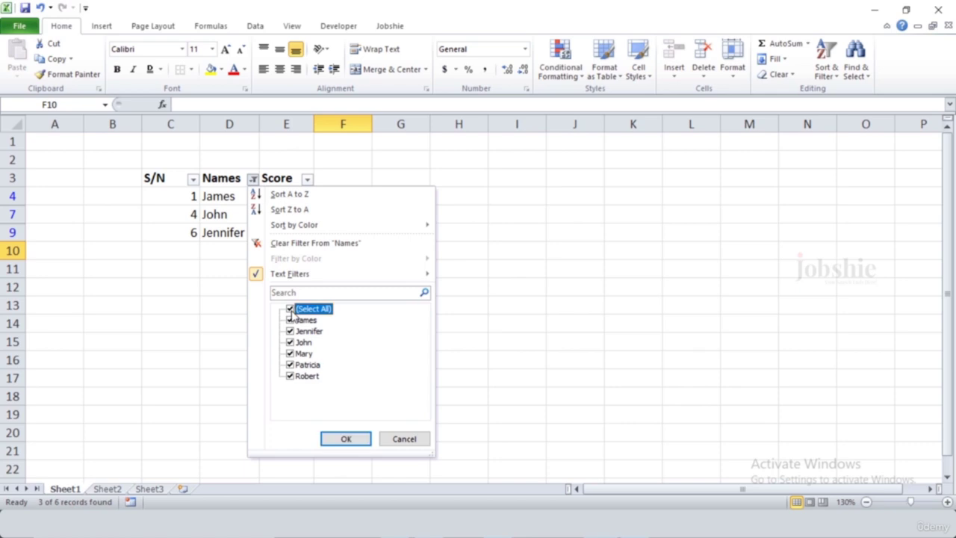
{"action": "left_click", "coordinate": [354, 439]}
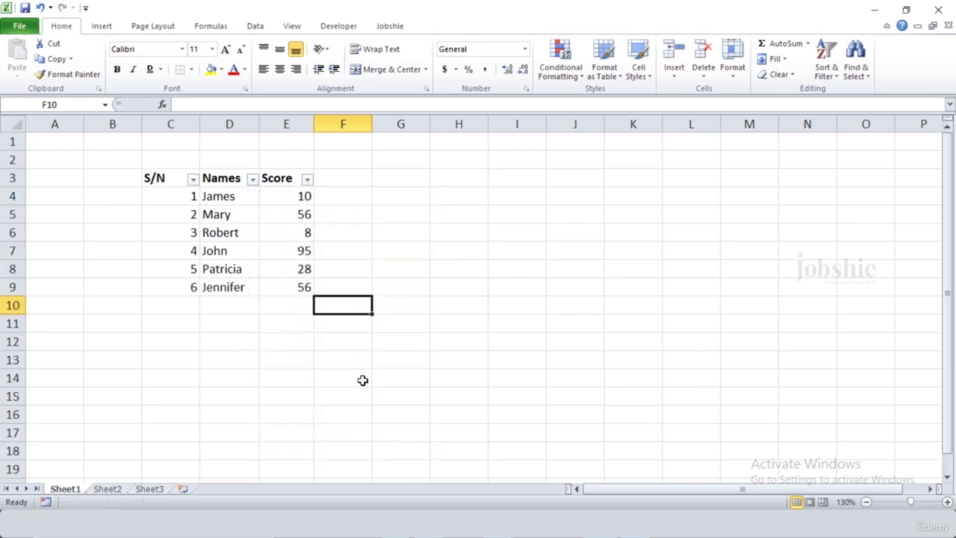
Step: Try sorting only the Score values from smallest to largest, continuing with the current selection, and undo the sort
{"action": "left_click", "coordinate": [454, 285]}
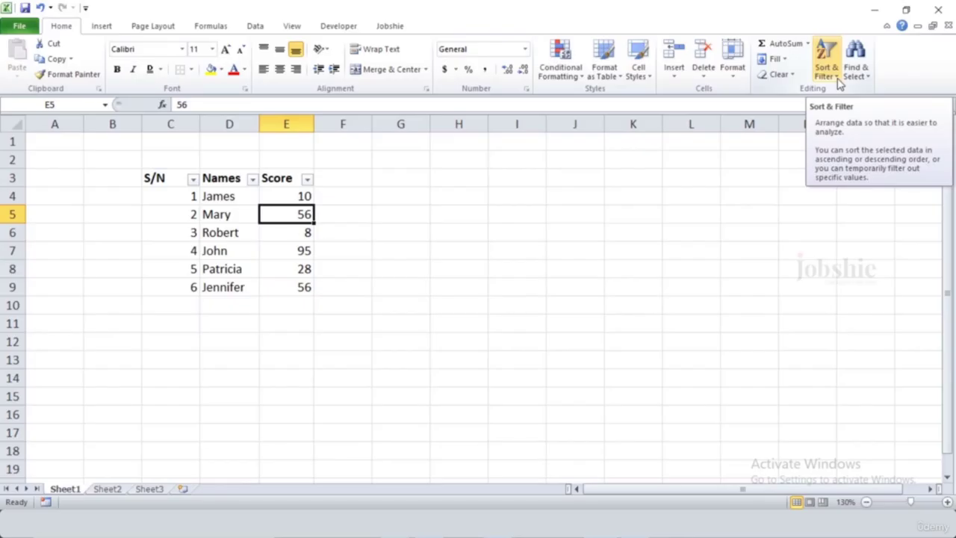
{"action": "left_click", "coordinate": [837, 74]}
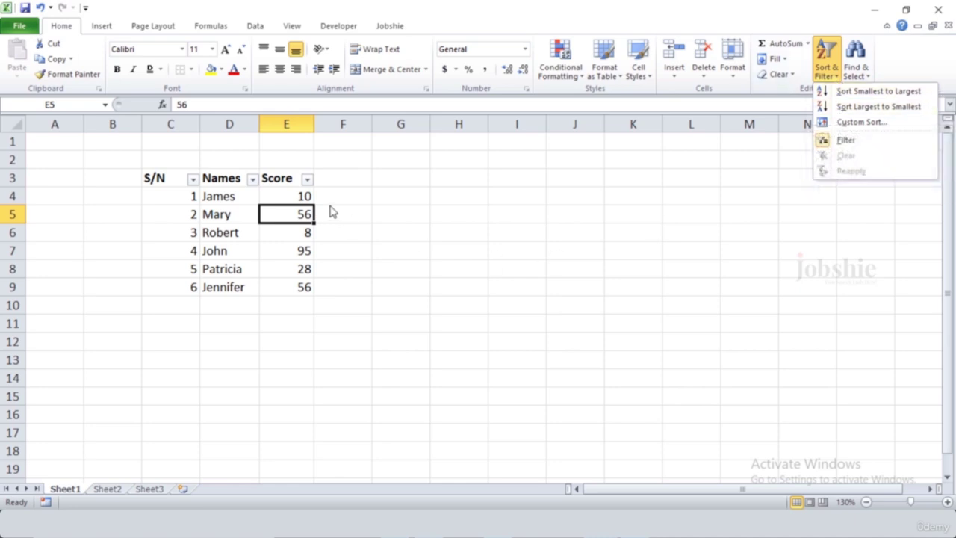
{"action": "left_click", "coordinate": [303, 195]}
{"action": "left_click_drag", "start_coordinate": [282, 196], "coordinate": [288, 282]}
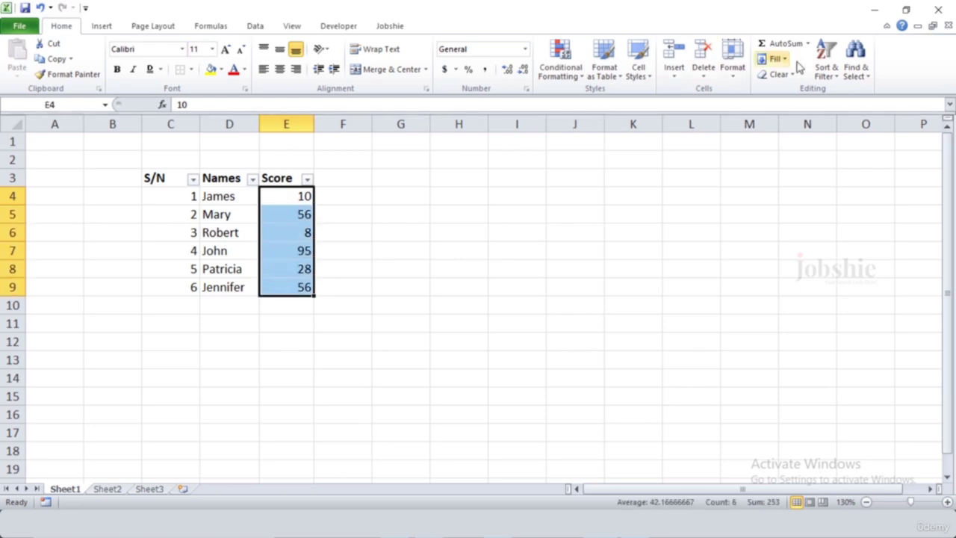
{"action": "left_click", "coordinate": [824, 67]}
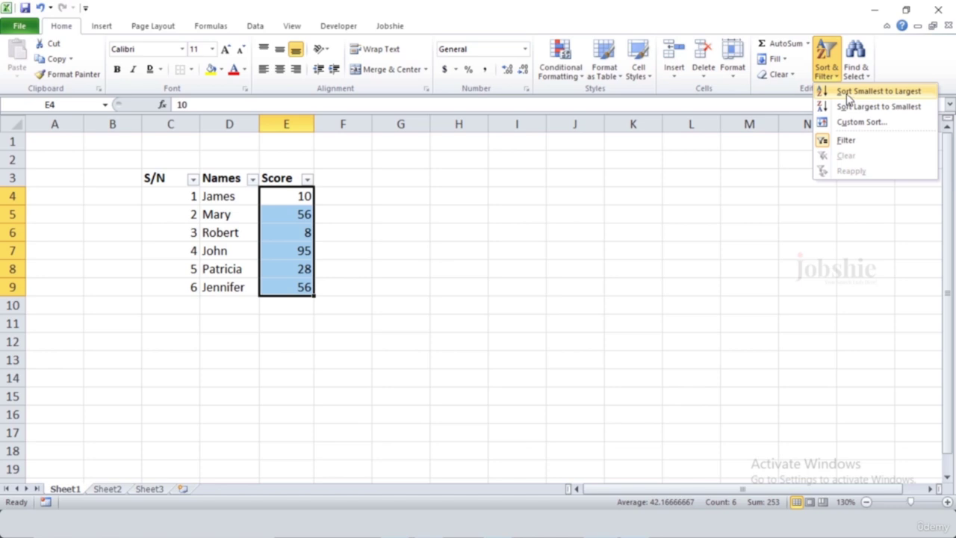
{"action": "left_click", "coordinate": [848, 93]}
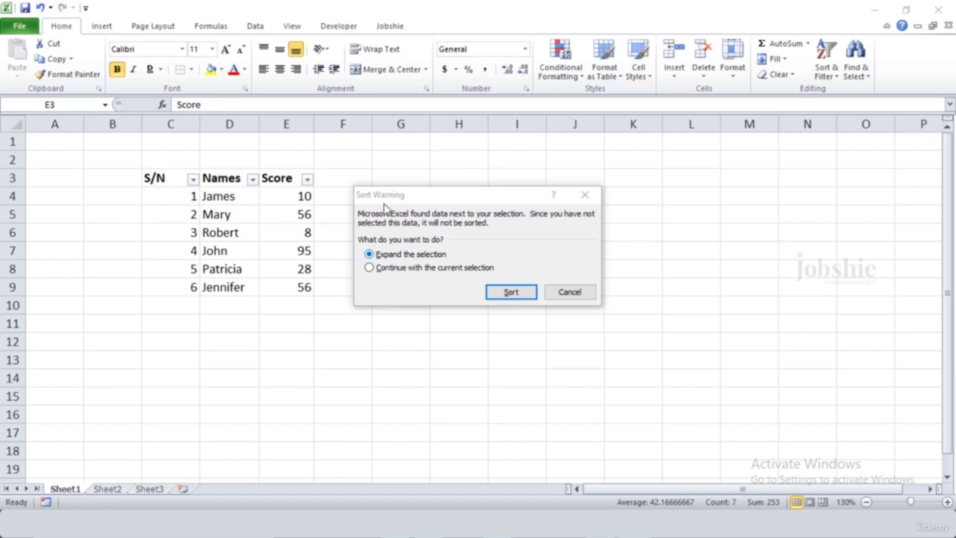
{"action": "left_click", "coordinate": [420, 269]}
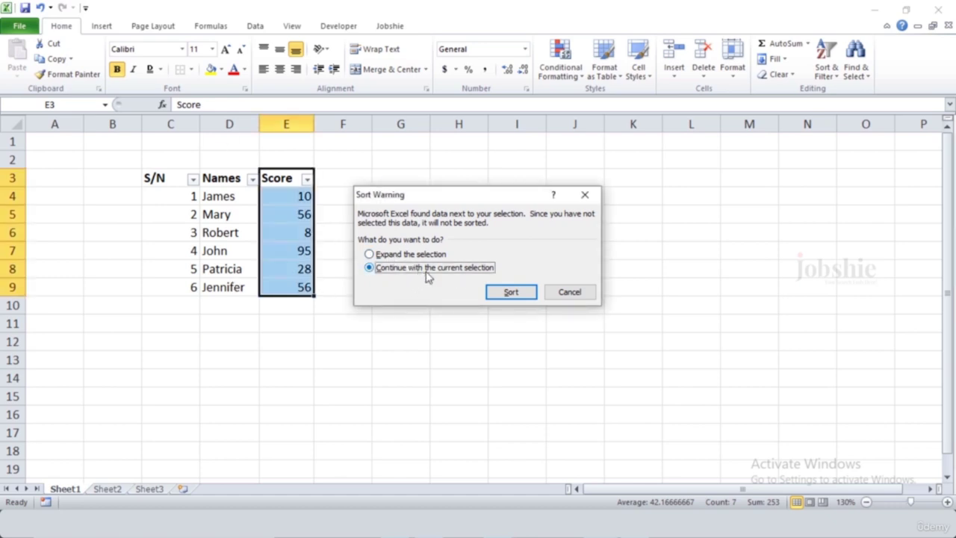
{"action": "left_click", "coordinate": [511, 296]}
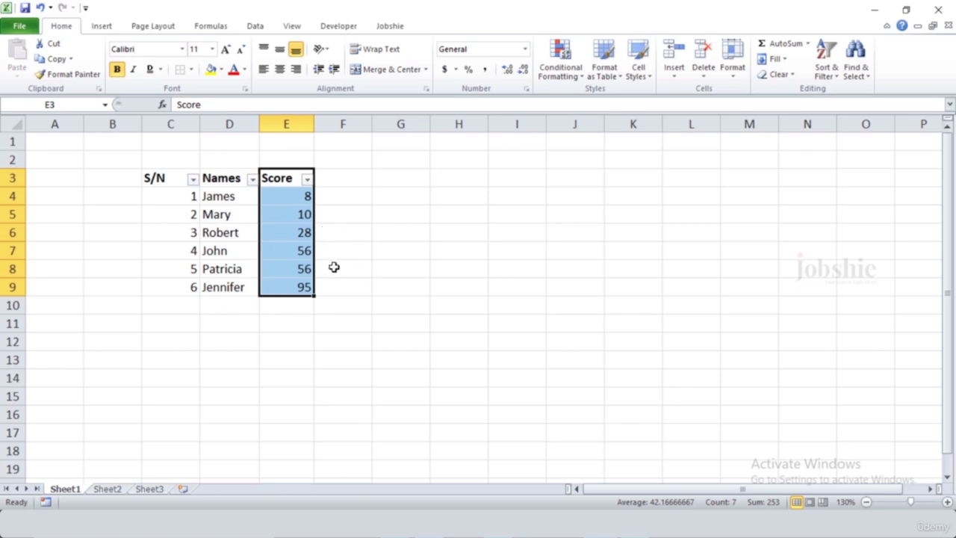
{"action": "key", "text": "ctrl+z"}
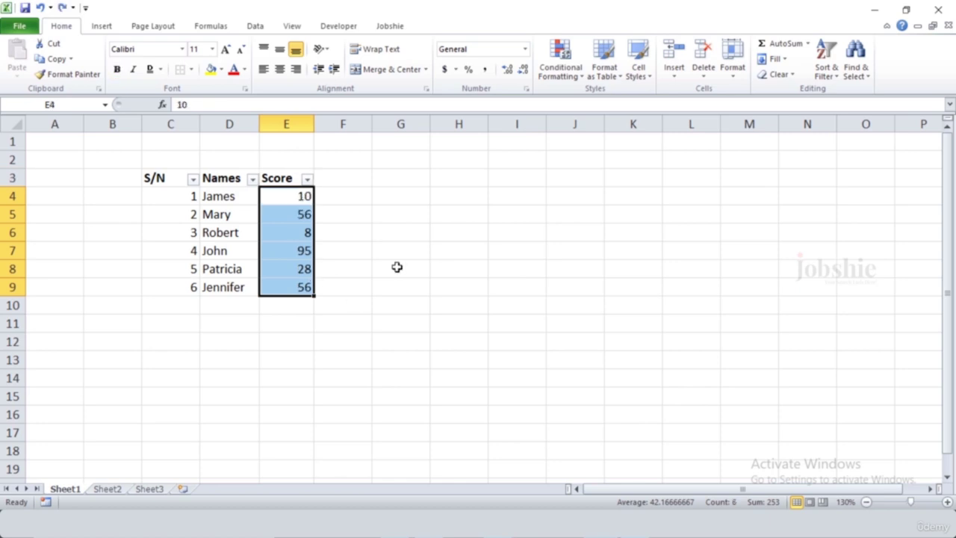
Step: Sort the Score values from smallest to largest, expanding the selection so the neighbouring columns move with them
{"action": "left_click", "coordinate": [374, 277]}
{"action": "left_click_drag", "start_coordinate": [278, 205], "coordinate": [275, 286]}
{"action": "left_click", "coordinate": [826, 69]}
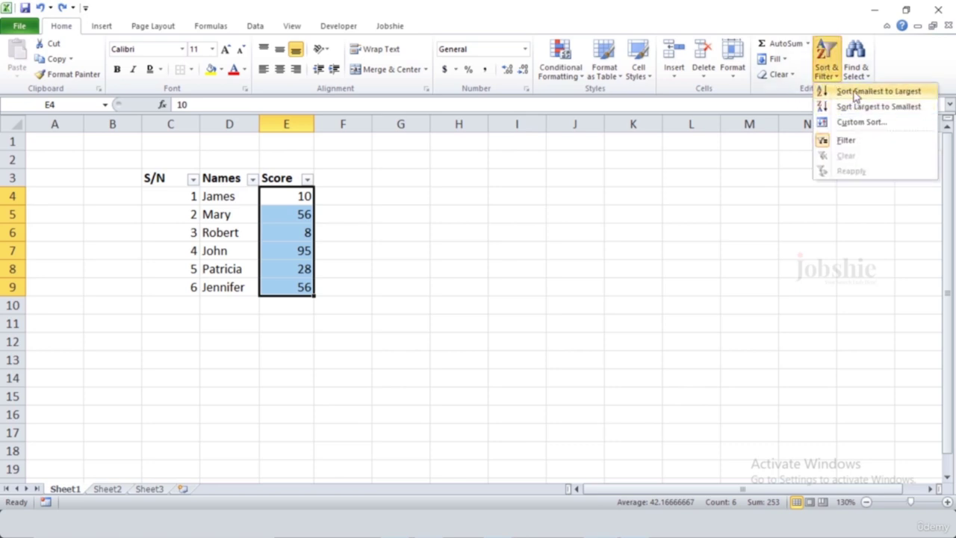
{"action": "left_click", "coordinate": [856, 92]}
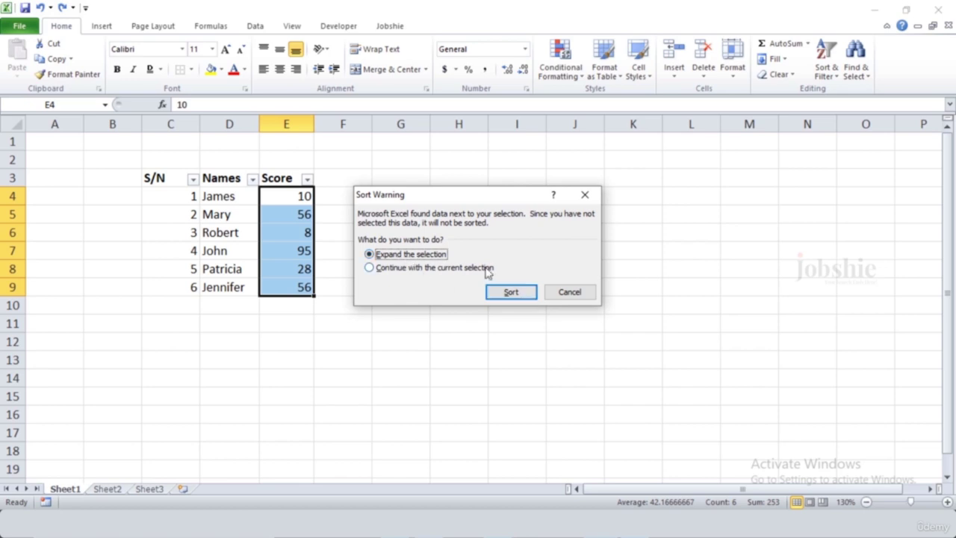
{"action": "left_click", "coordinate": [510, 292]}
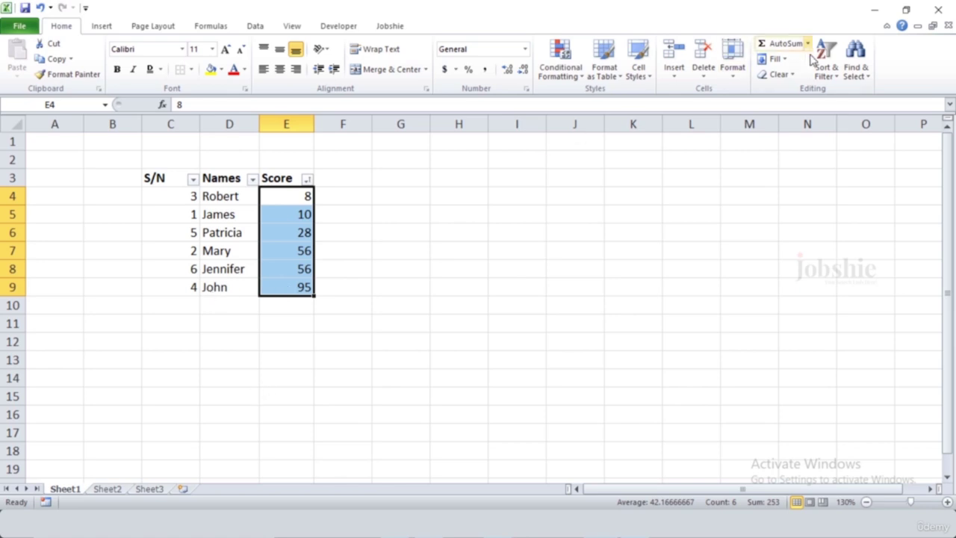
Step: Sort the Score values from largest to smallest with the selection expanded to the whole table
{"action": "left_click", "coordinate": [823, 78]}
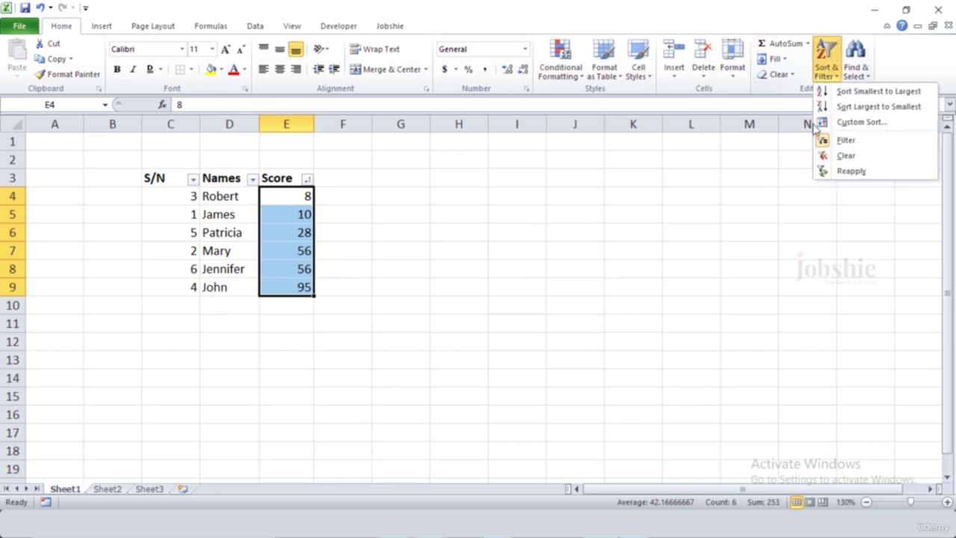
{"action": "left_click", "coordinate": [852, 109]}
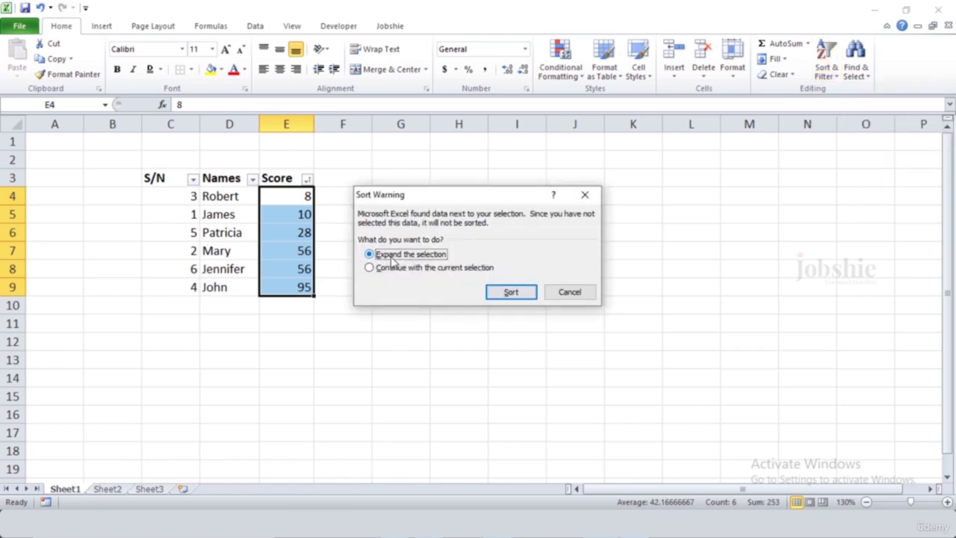
{"action": "left_click", "coordinate": [510, 292]}
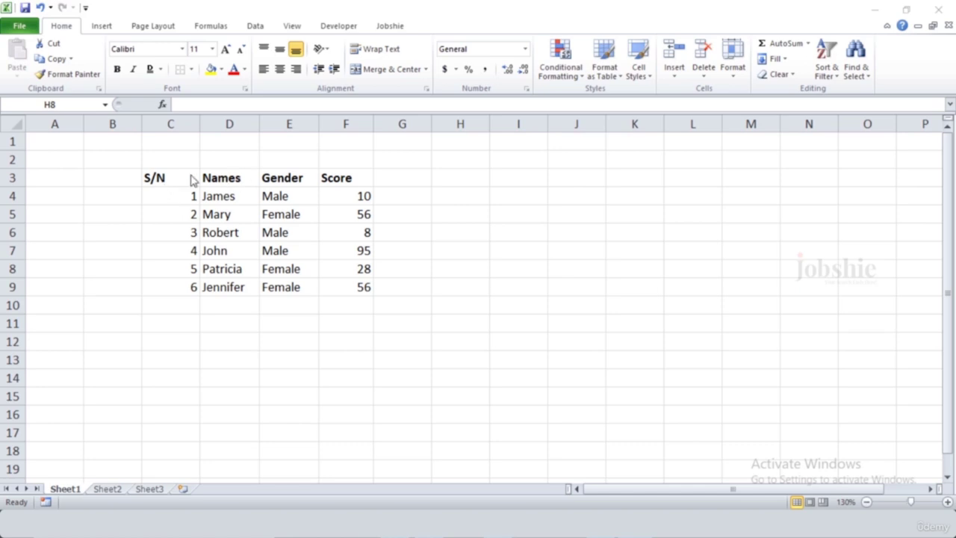
Step: Group the table range C3:F9 by rows
{"action": "left_click_drag", "start_coordinate": [152, 175], "coordinate": [341, 284]}
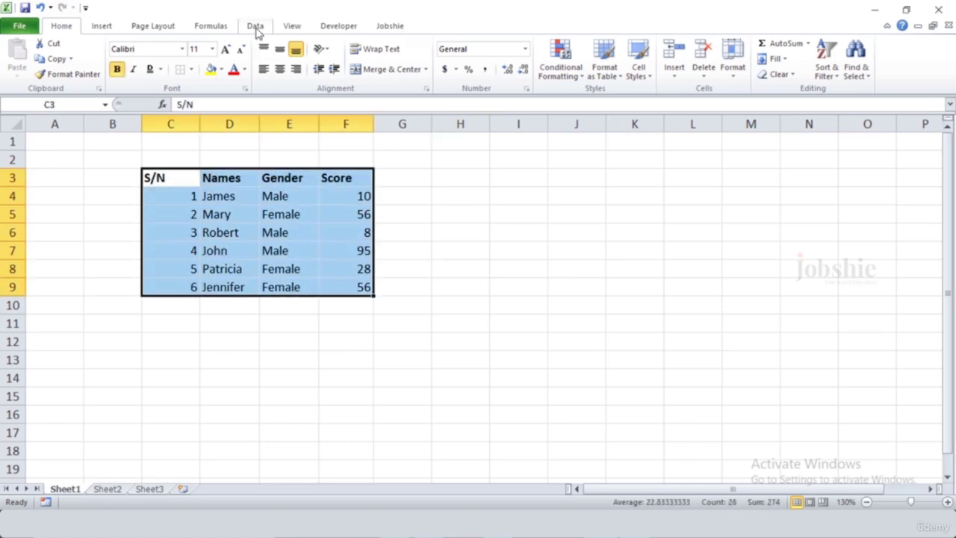
{"action": "left_click", "coordinate": [256, 27]}
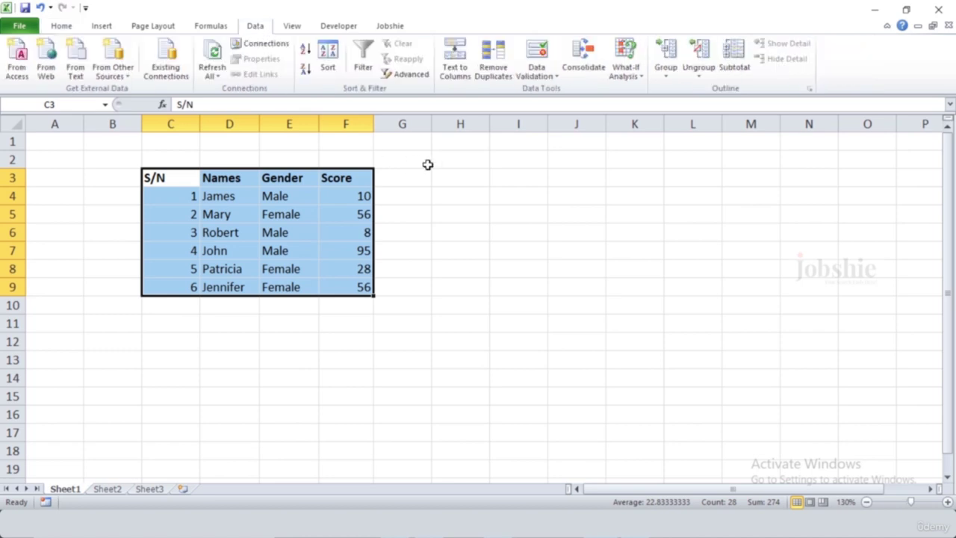
{"action": "left_click", "coordinate": [666, 75]}
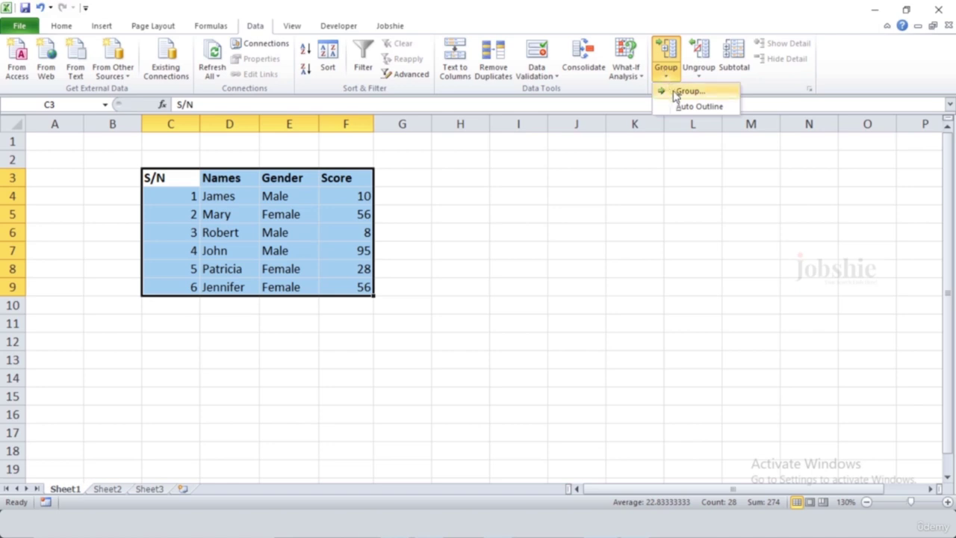
{"action": "left_click", "coordinate": [685, 91]}
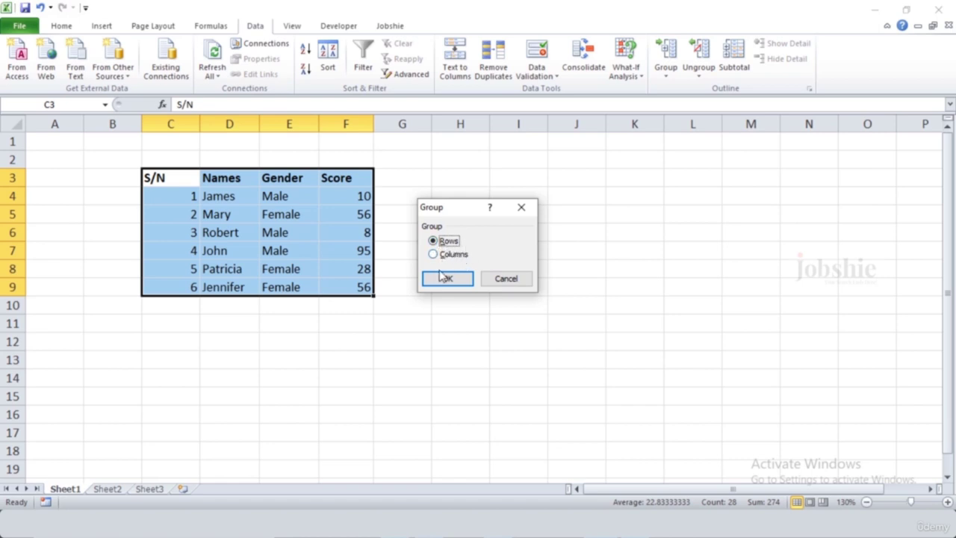
{"action": "left_click", "coordinate": [446, 279]}
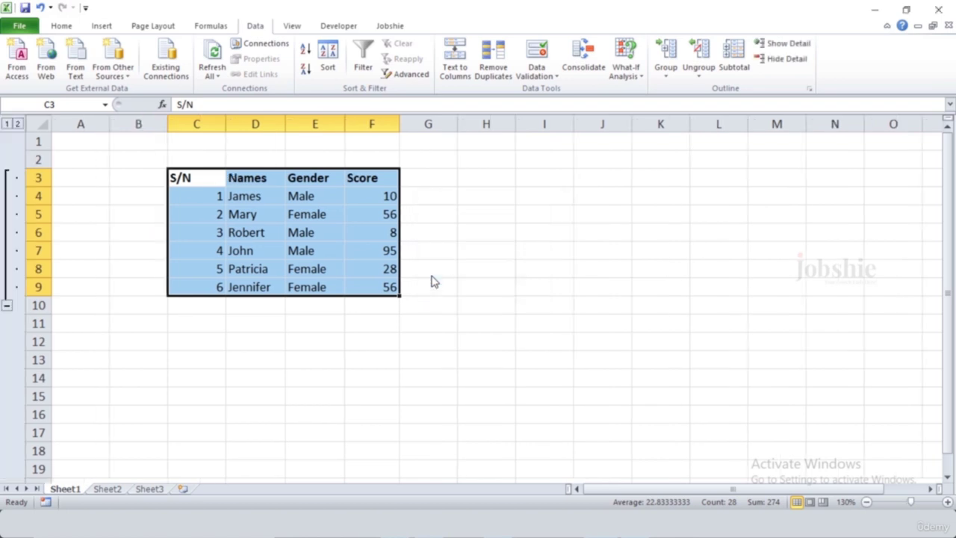
{"action": "left_click", "coordinate": [277, 364]}
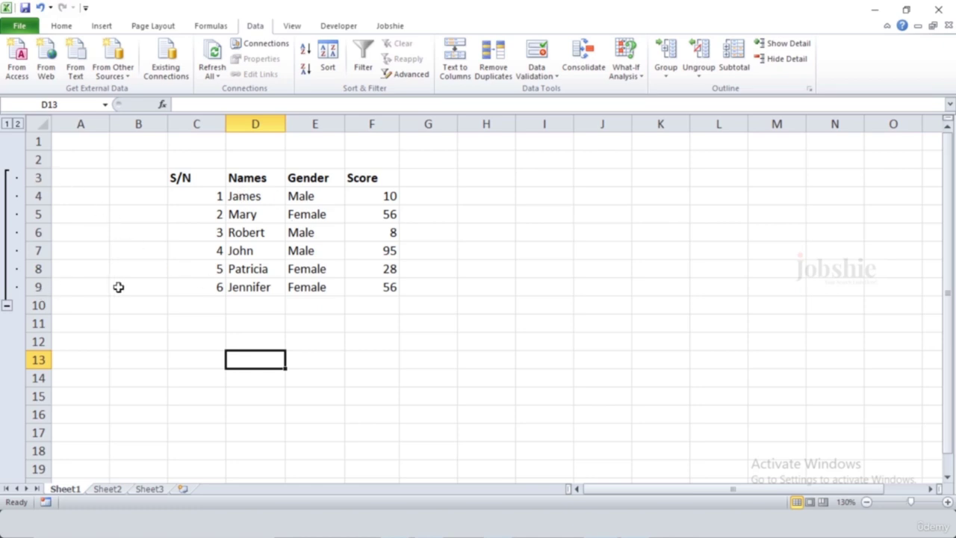
Step: Collapse the grouped table rows and expand them again
{"action": "left_click", "coordinate": [6, 306]}
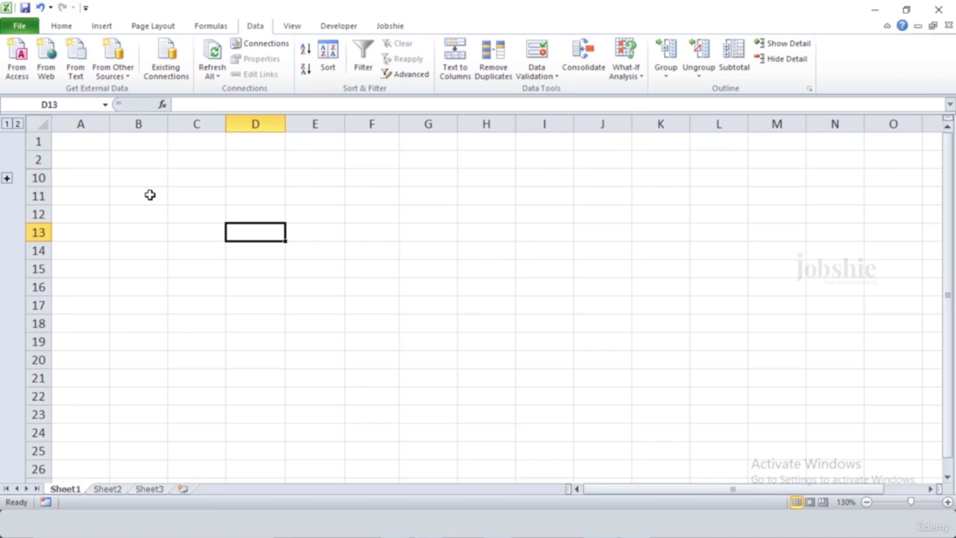
{"action": "left_click", "coordinate": [7, 179]}
{"action": "left_click", "coordinate": [386, 263]}
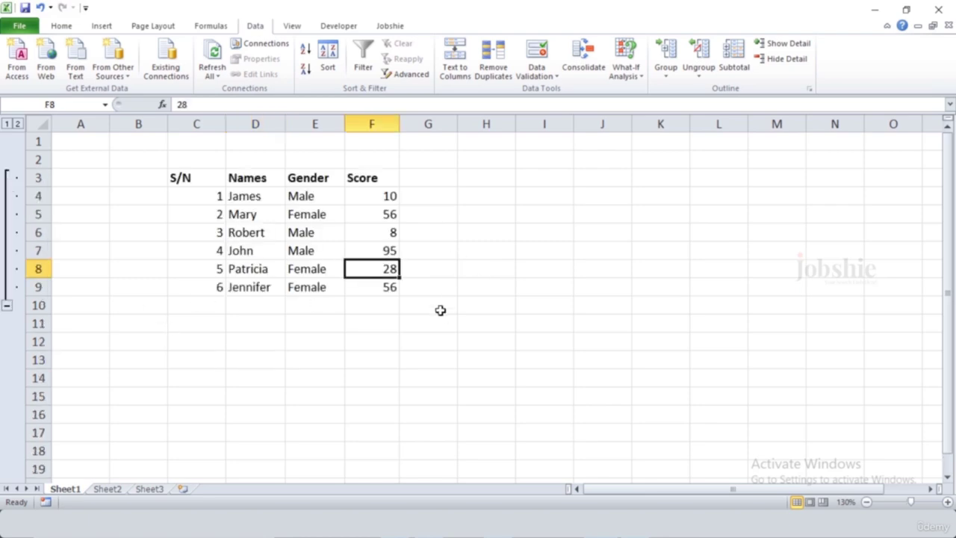
{"action": "left_click", "coordinate": [427, 232]}
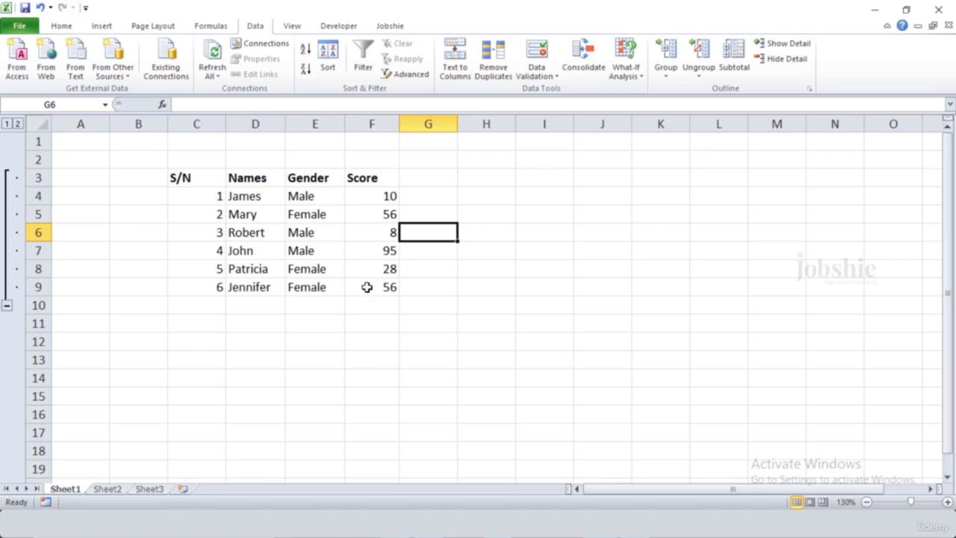
Step: Ungroup the rows of the table range C3:F9
{"action": "left_click_drag", "start_coordinate": [182, 181], "coordinate": [387, 286]}
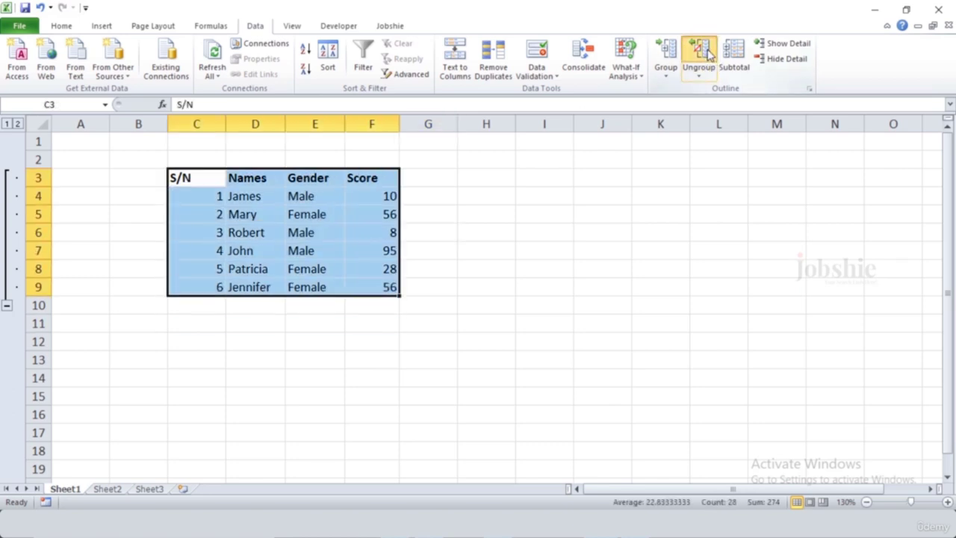
{"action": "left_click", "coordinate": [708, 54]}
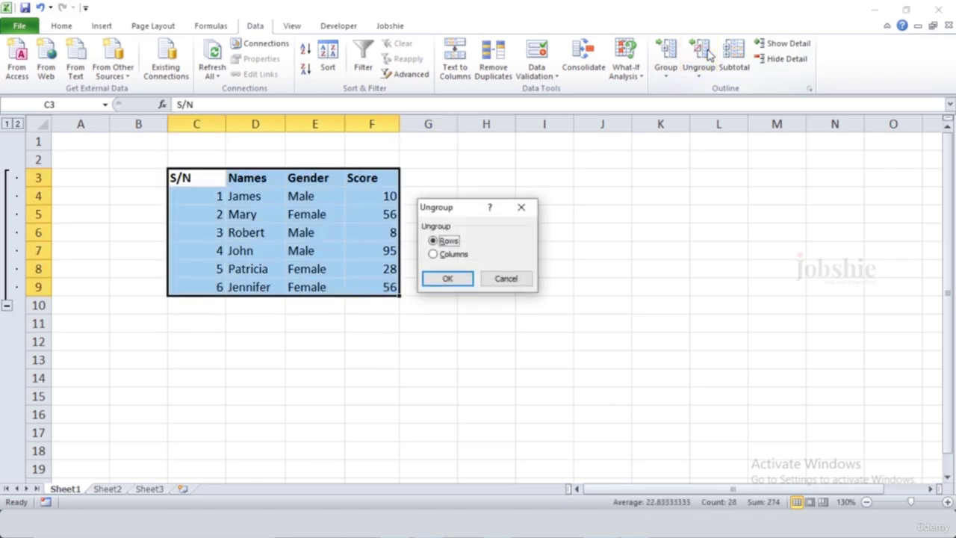
{"action": "left_click", "coordinate": [448, 279]}
{"action": "left_click", "coordinate": [306, 326]}
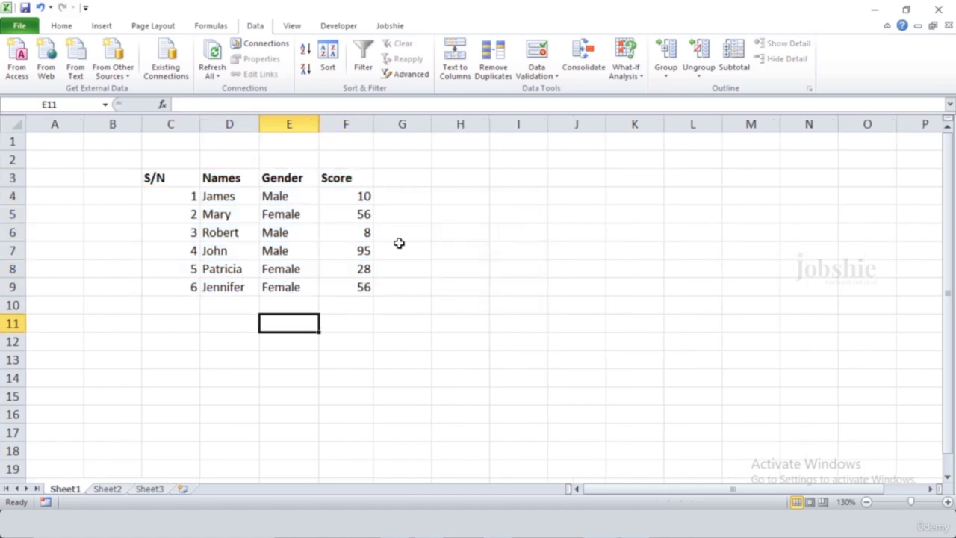
Step: Add Average subtotals of Score at each change in Gender to the table range C3:F9
{"action": "left_click_drag", "start_coordinate": [151, 177], "coordinate": [348, 271]}
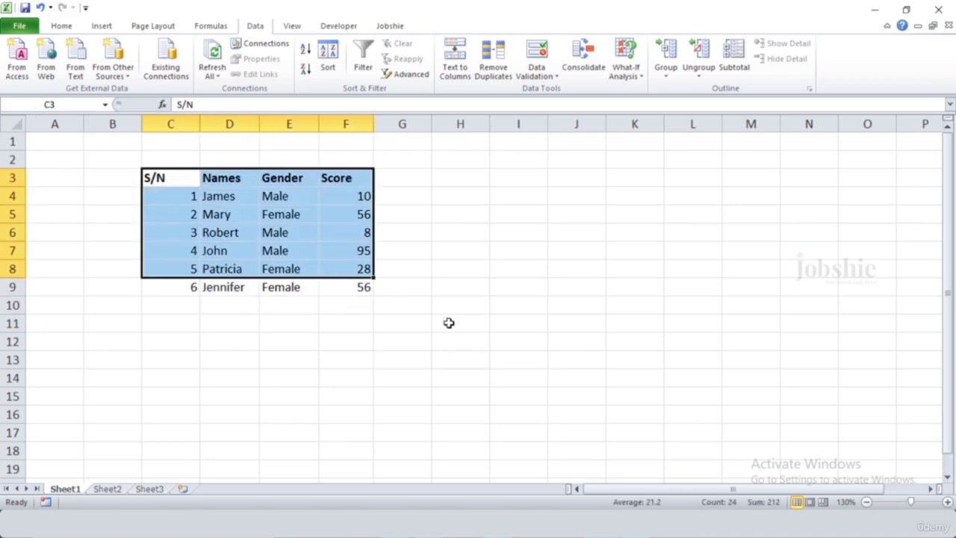
{"action": "key", "text": "shift+Down"}
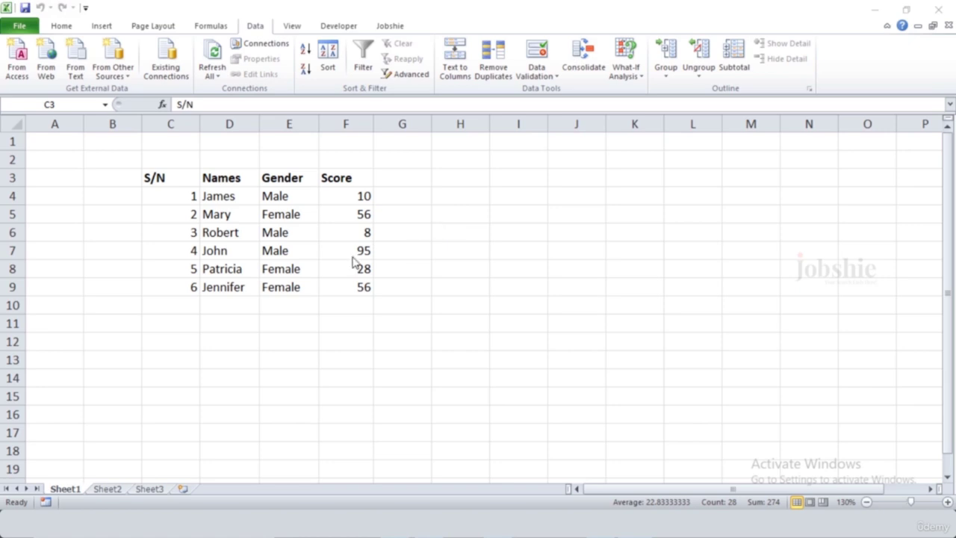
{"action": "left_click_drag", "start_coordinate": [155, 183], "coordinate": [363, 286]}
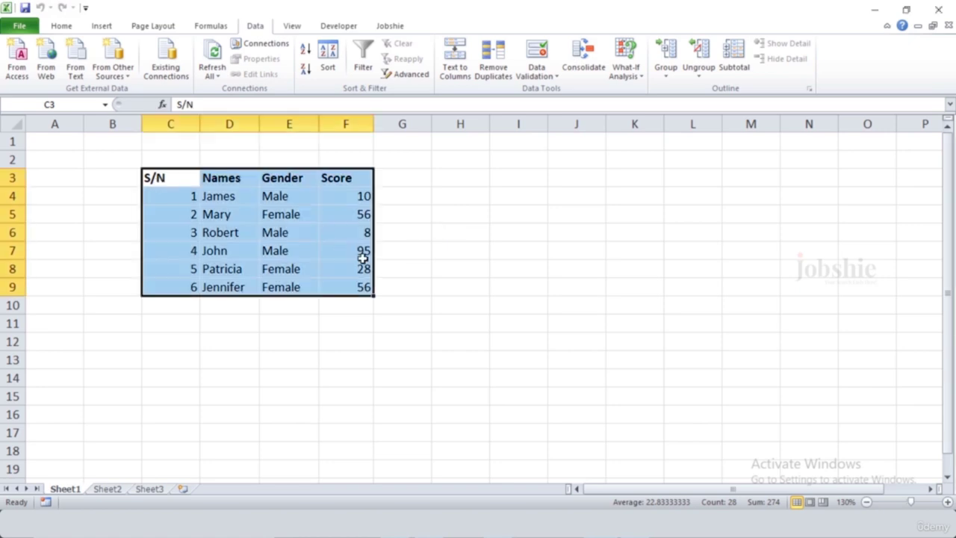
{"action": "left_click", "coordinate": [736, 58]}
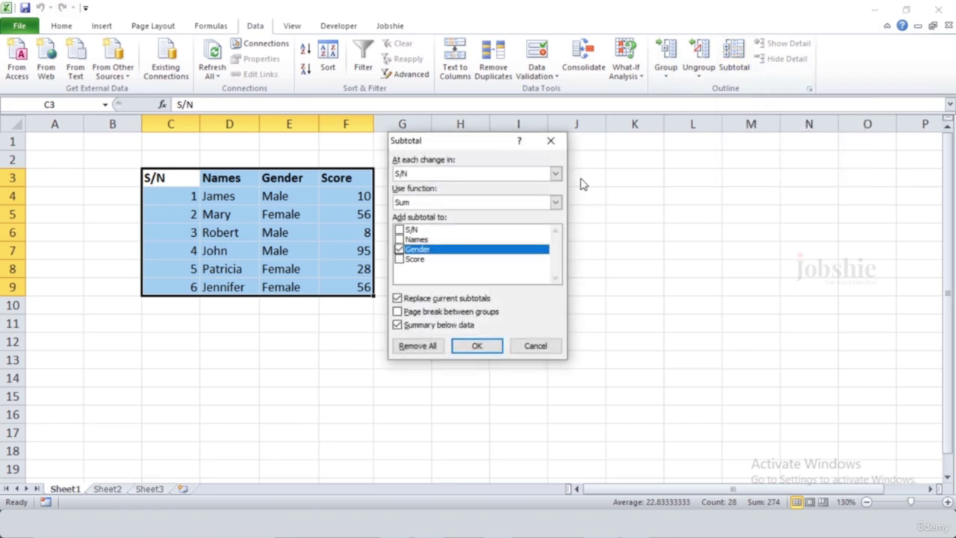
{"action": "left_click", "coordinate": [555, 174]}
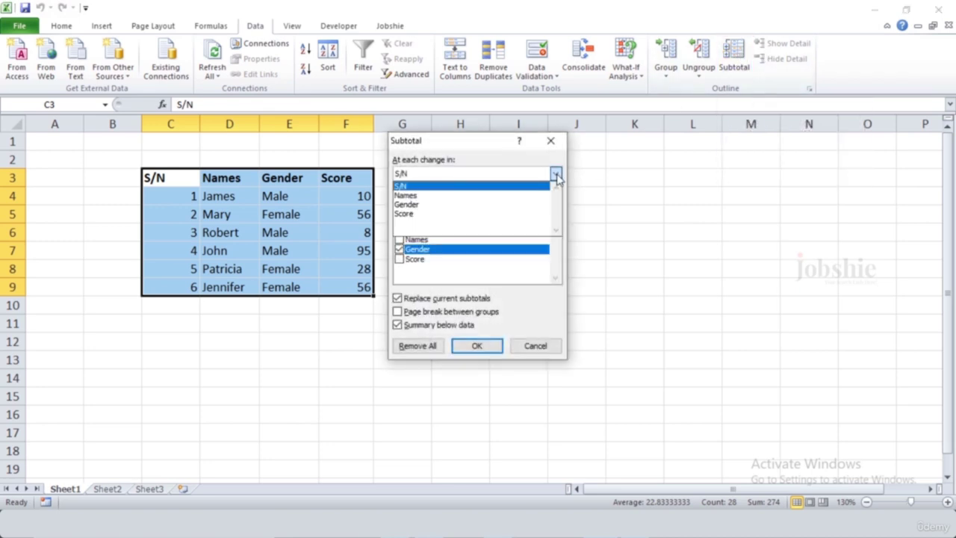
{"action": "left_click", "coordinate": [514, 205]}
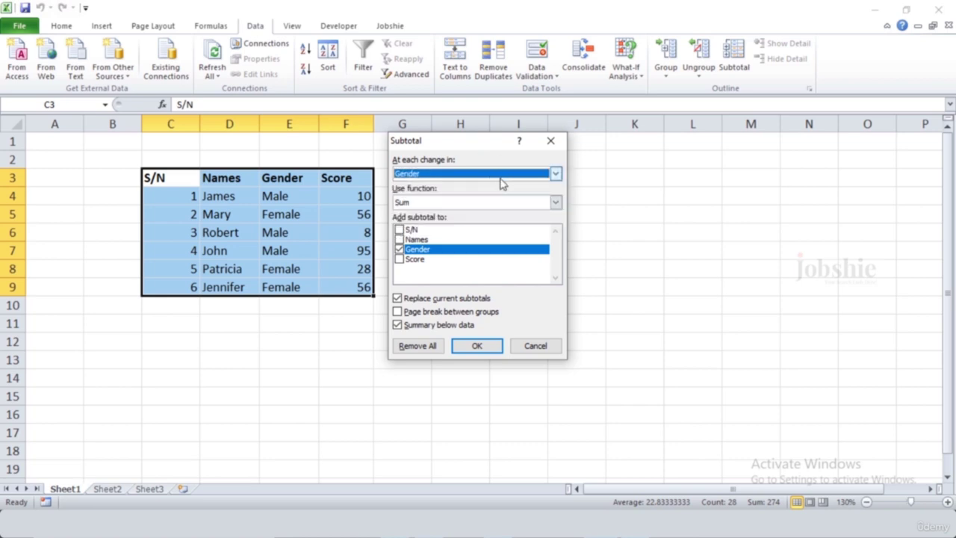
{"action": "left_click", "coordinate": [555, 203]}
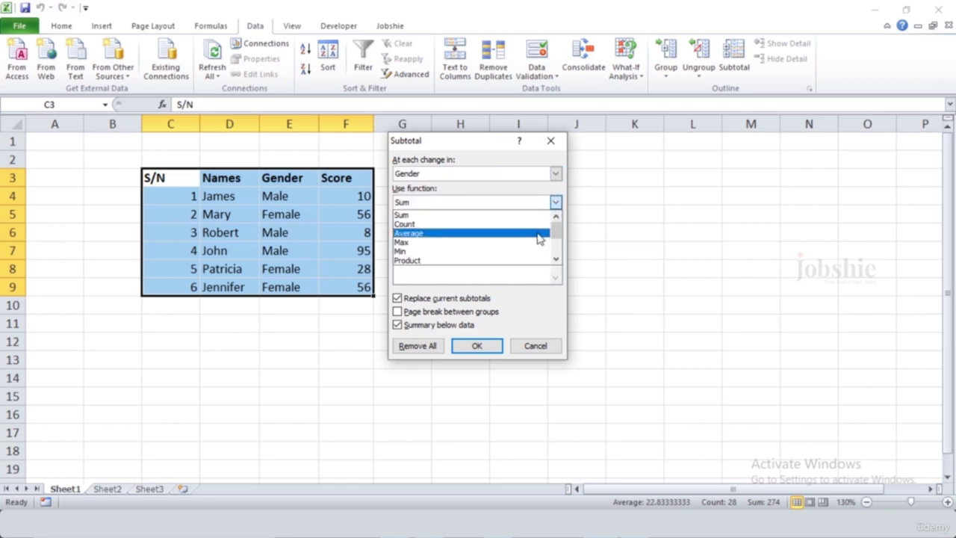
{"action": "left_click", "coordinate": [538, 234]}
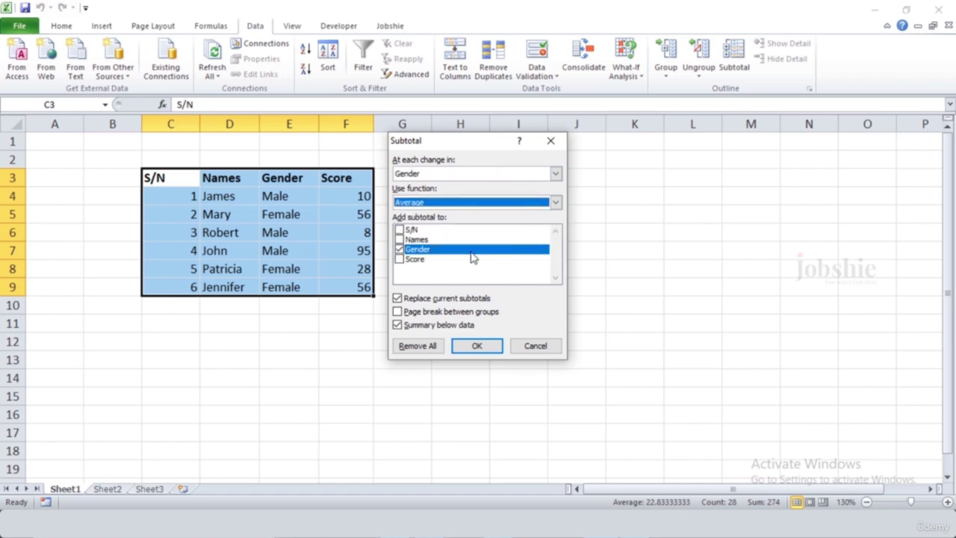
{"action": "left_click", "coordinate": [403, 261]}
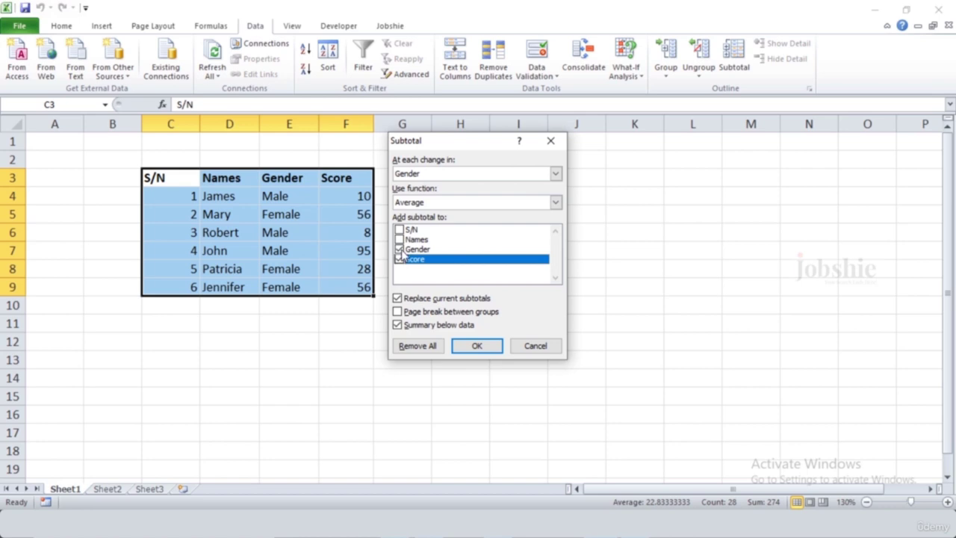
{"action": "left_click", "coordinate": [400, 249]}
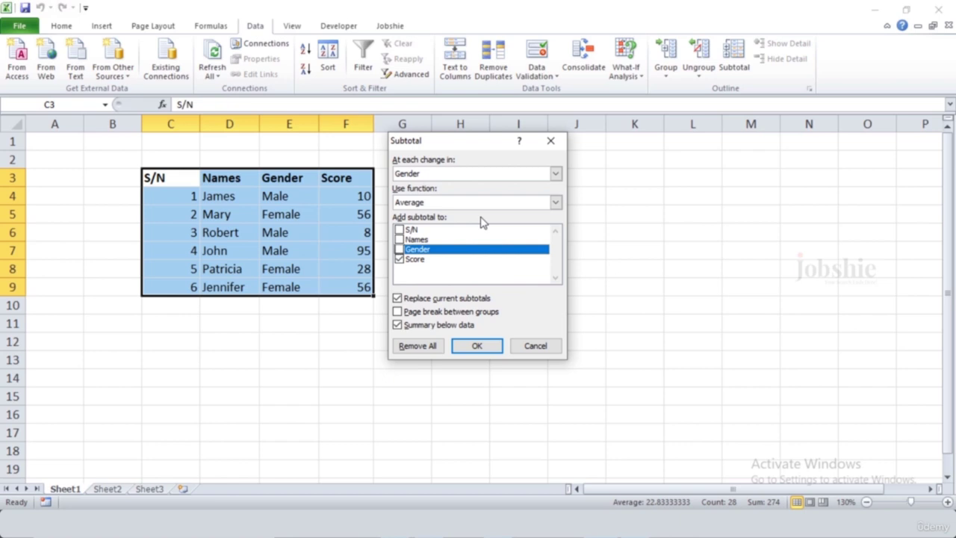
{"action": "left_click", "coordinate": [478, 347]}
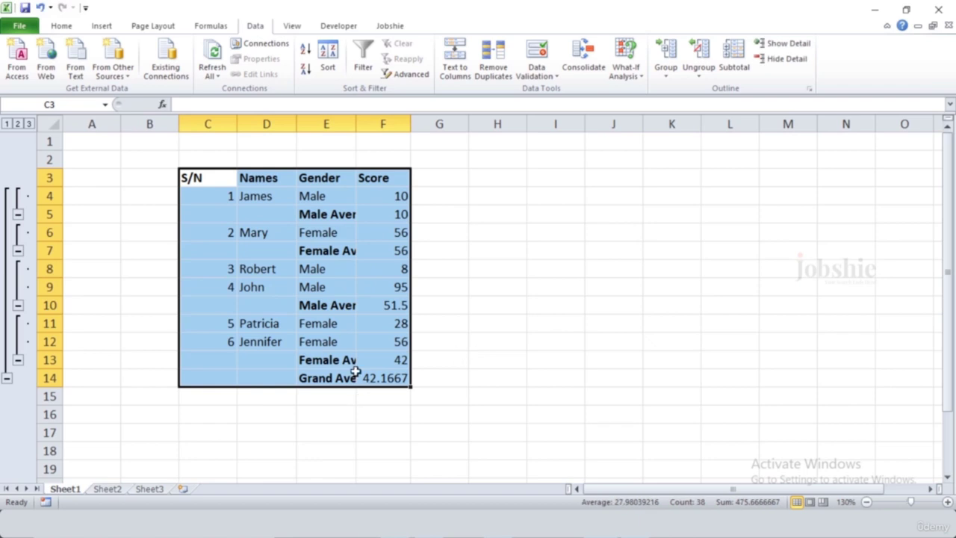
Step: Widen the Gender column and sort it A to Z with the selection expanded, accepting removal of the subtotals
{"action": "left_click_drag", "start_coordinate": [357, 124], "coordinate": [421, 124]}
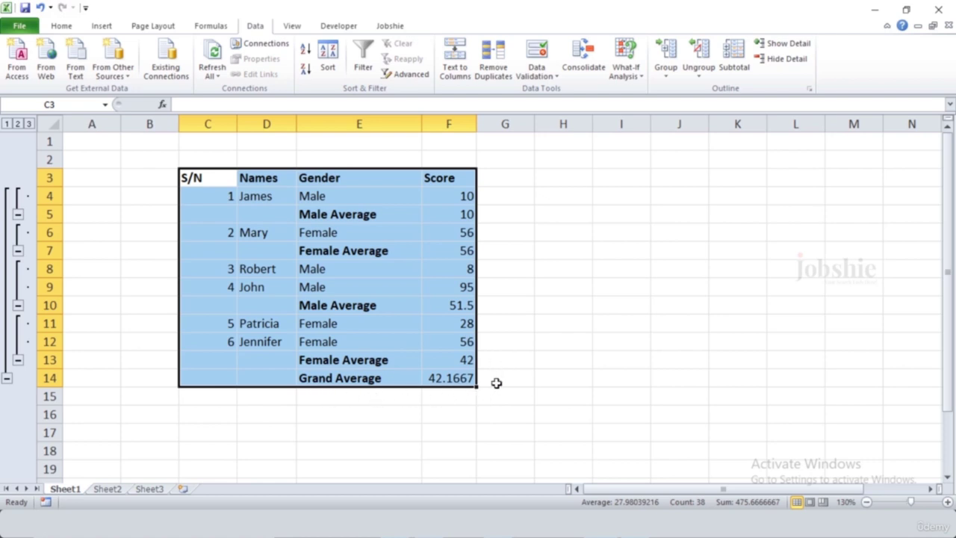
{"action": "left_click_drag", "start_coordinate": [359, 178], "coordinate": [428, 380]}
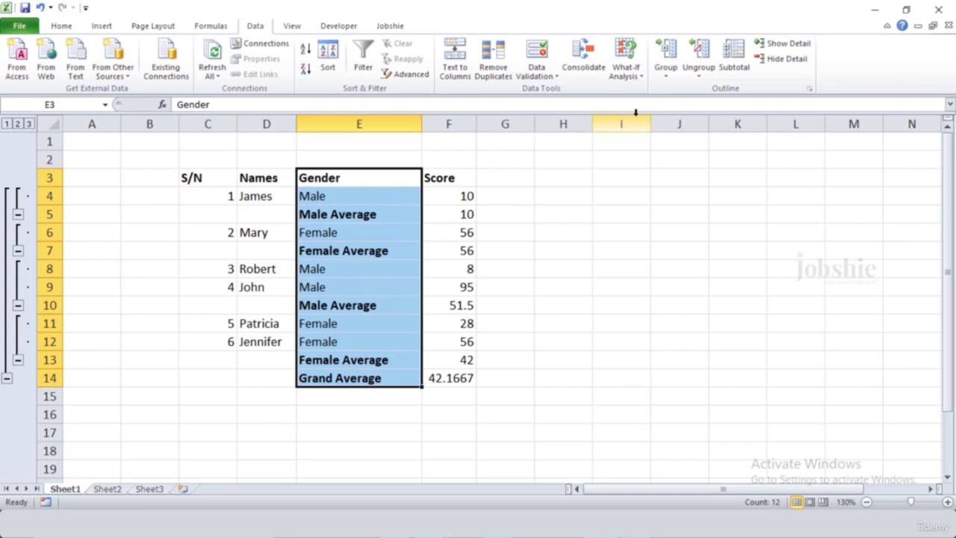
{"action": "left_click", "coordinate": [61, 26]}
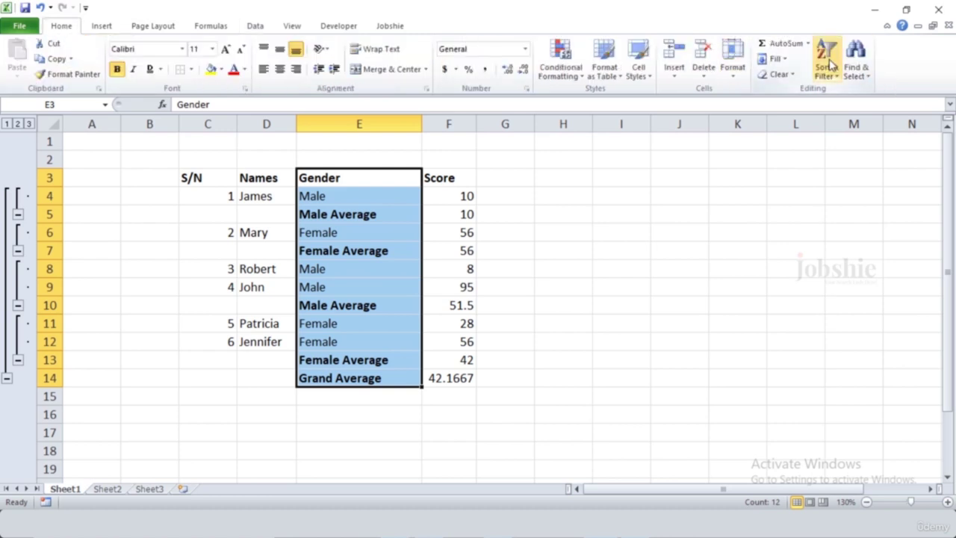
{"action": "left_click", "coordinate": [826, 61]}
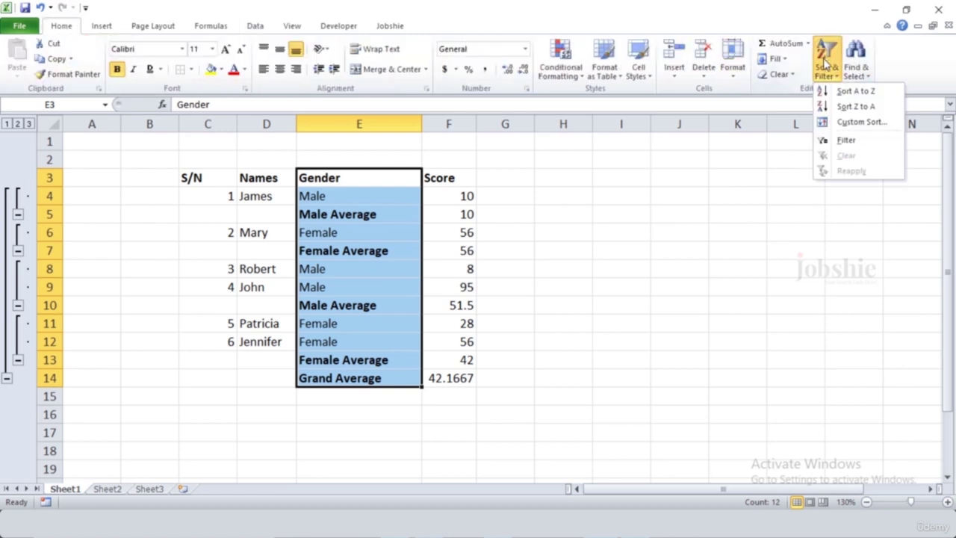
{"action": "left_click", "coordinate": [865, 93]}
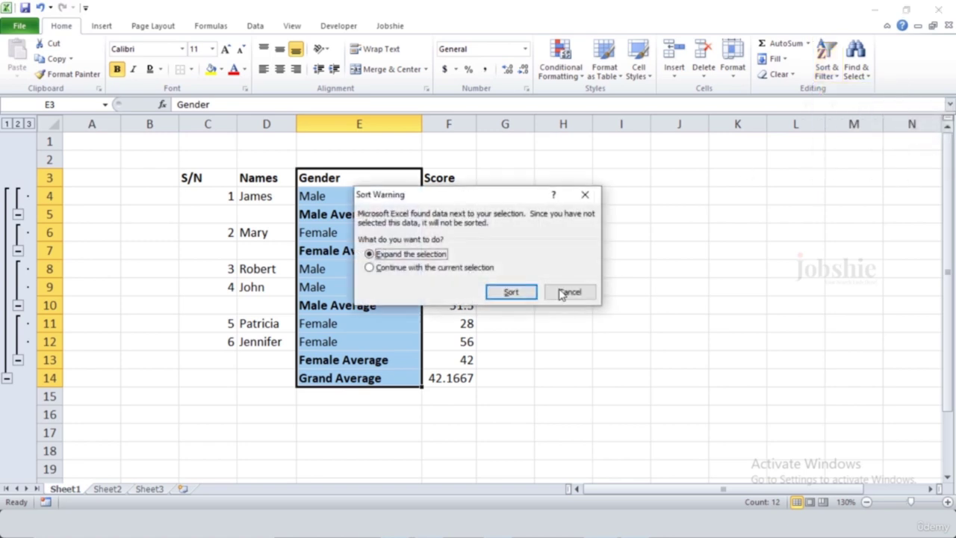
{"action": "left_click", "coordinate": [513, 295]}
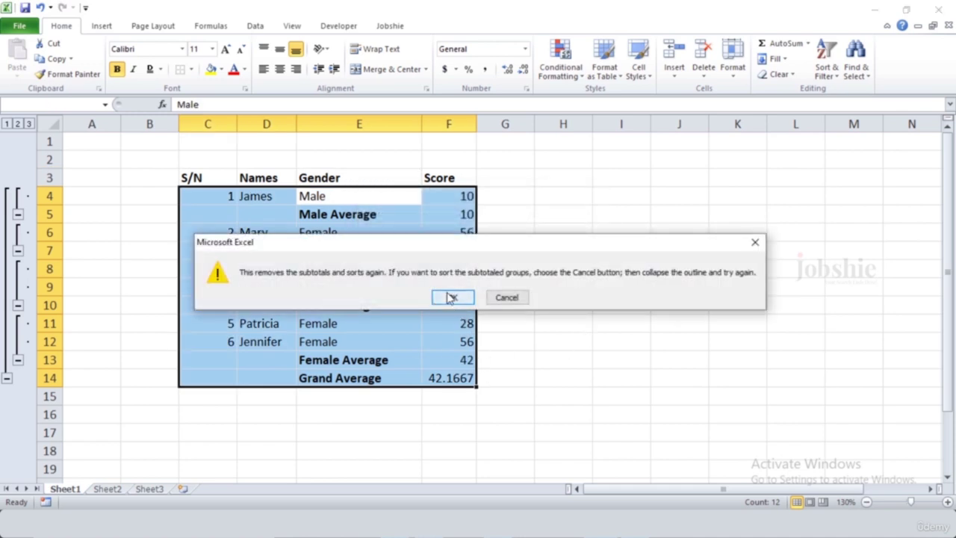
{"action": "left_click", "coordinate": [448, 298]}
{"action": "left_click", "coordinate": [302, 334]}
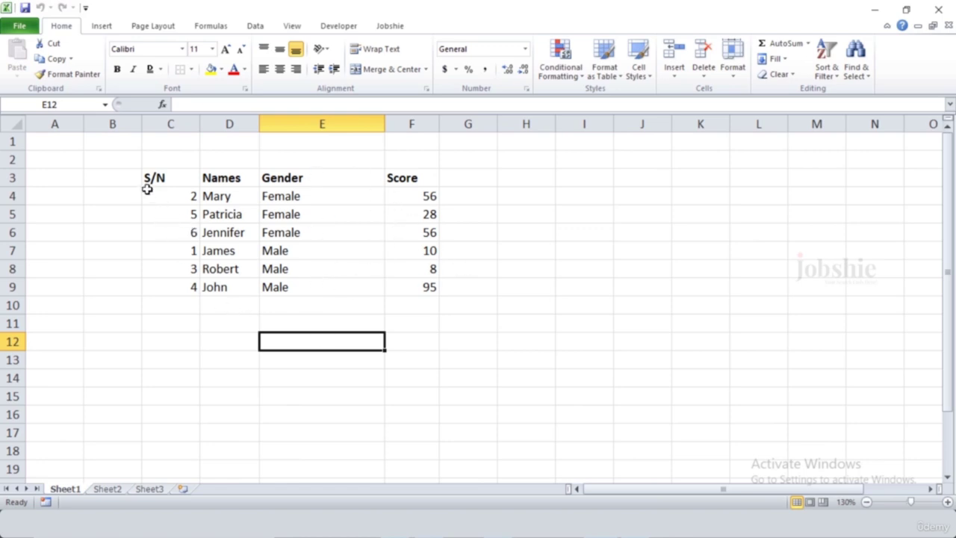
Step: Subtotal the sorted range C3:F9 again, averaging Score at each change in Gender
{"action": "left_click_drag", "start_coordinate": [147, 177], "coordinate": [437, 290]}
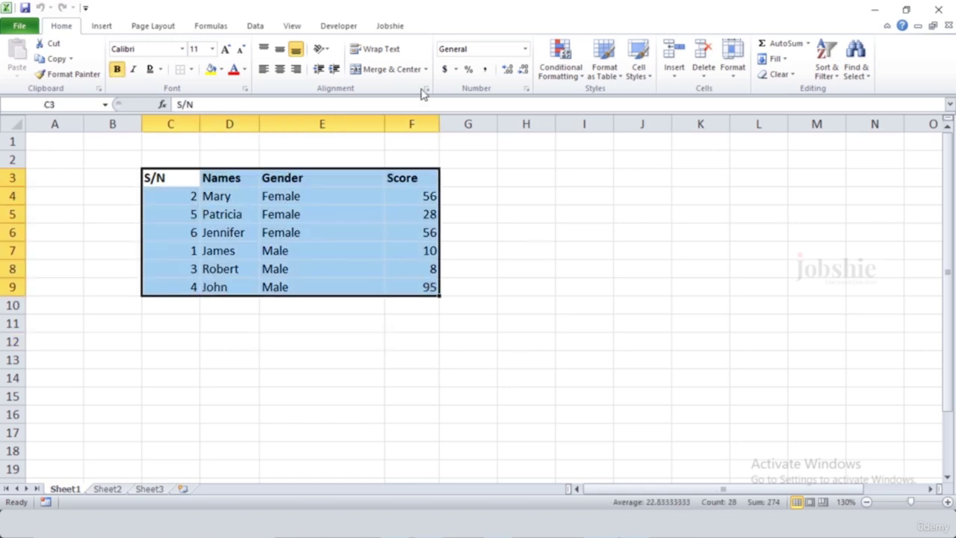
{"action": "left_click", "coordinate": [254, 25]}
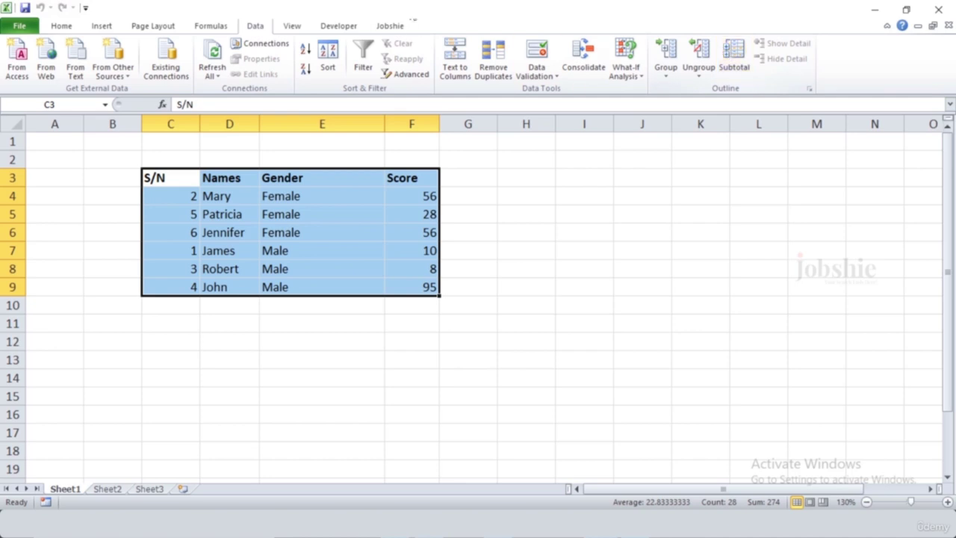
{"action": "left_click", "coordinate": [735, 59]}
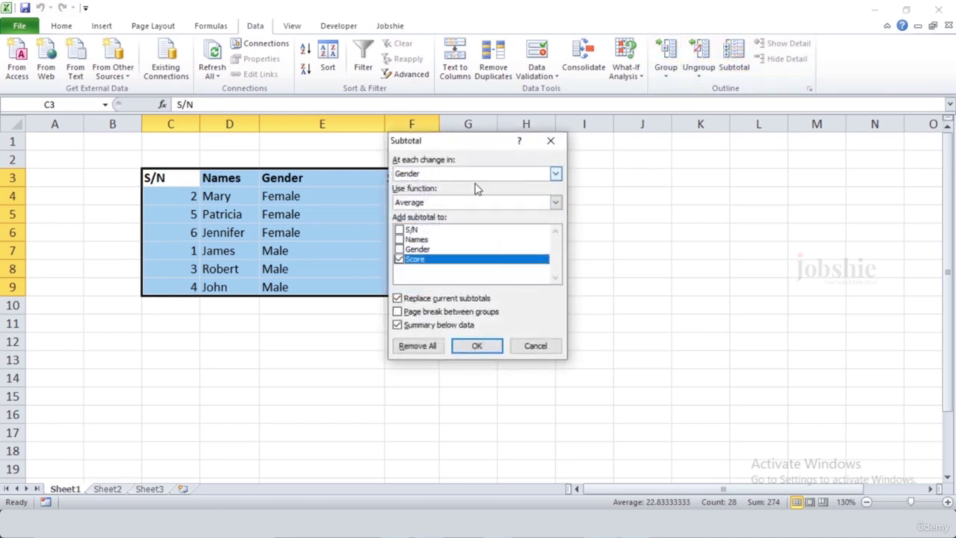
{"action": "left_click", "coordinate": [460, 352]}
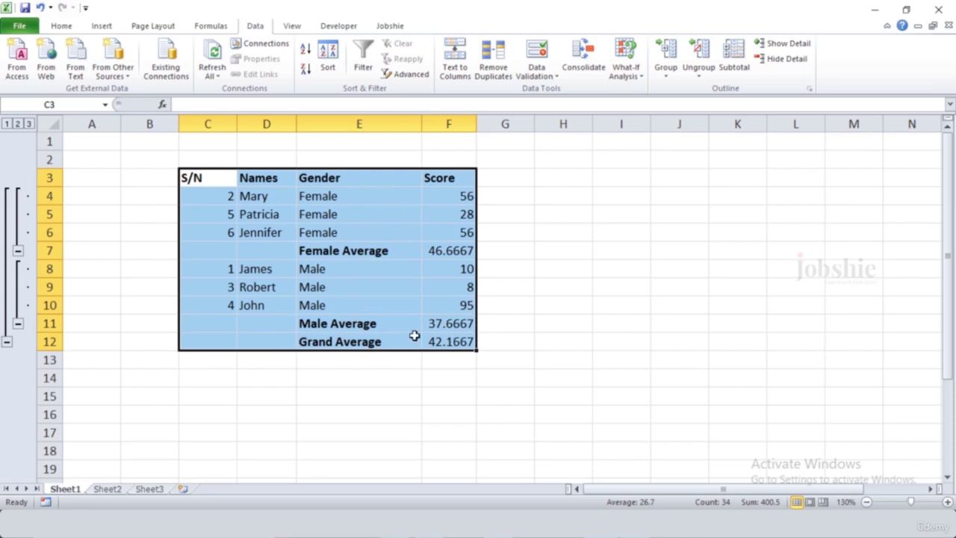
{"action": "left_click", "coordinate": [602, 337]}
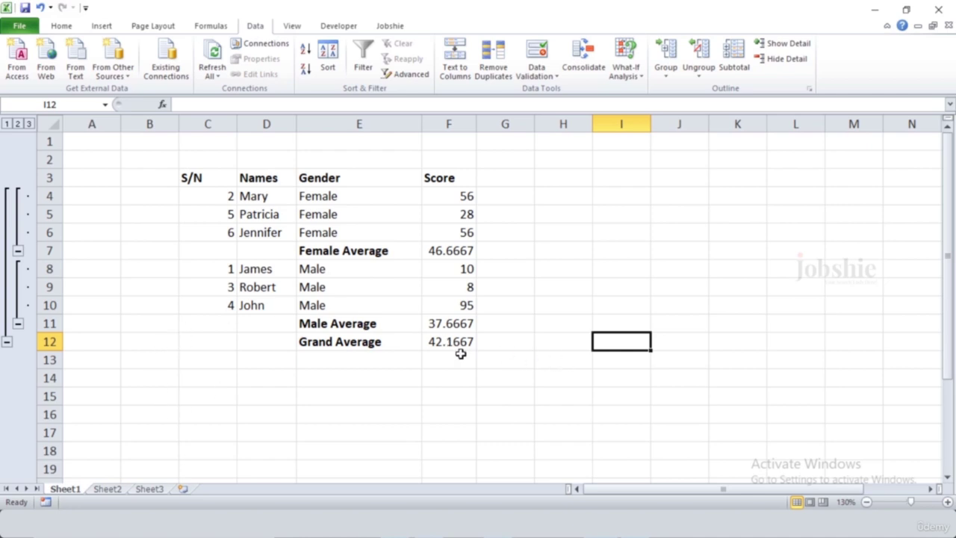
{"action": "left_click_drag", "start_coordinate": [467, 341], "coordinate": [195, 181]}
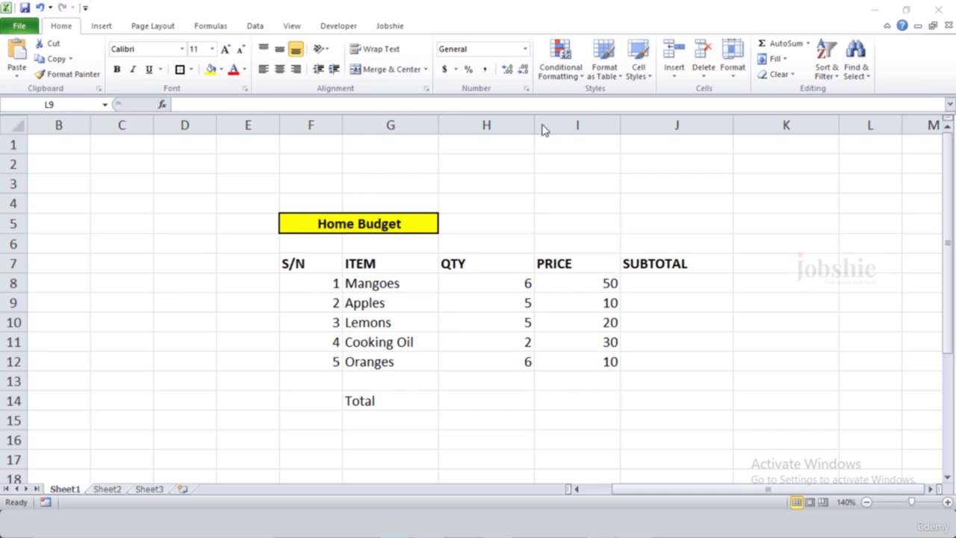
Step: Examine the Home Budget table's item, quantity, price and subtotal columns and its Total row
{"action": "left_click_drag", "start_coordinate": [309, 261], "coordinate": [668, 358]}
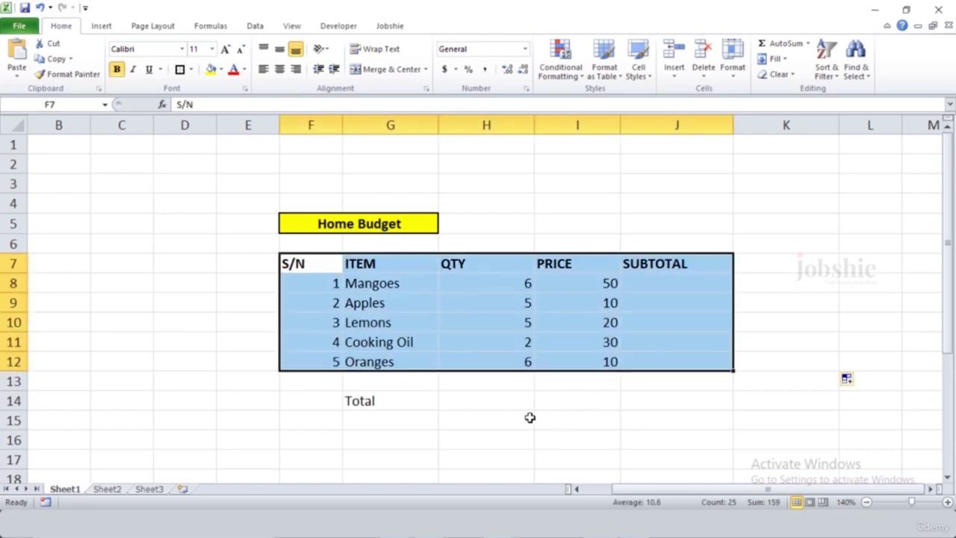
{"action": "left_click", "coordinate": [446, 398]}
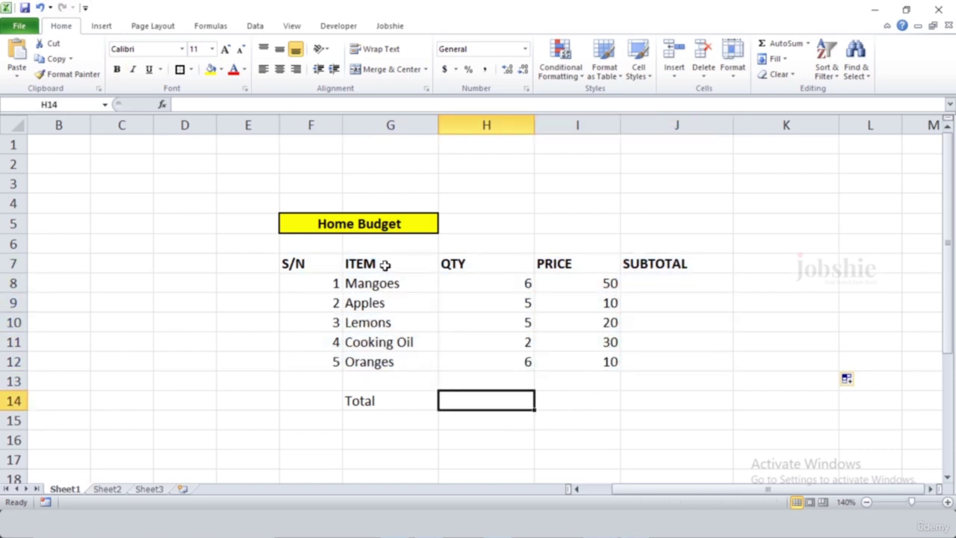
{"action": "left_click_drag", "start_coordinate": [375, 283], "coordinate": [381, 365]}
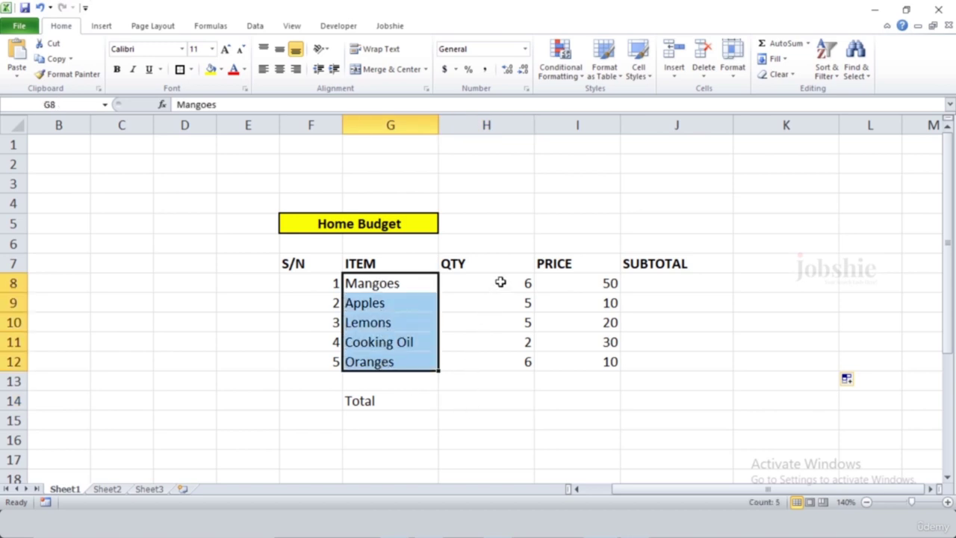
{"action": "left_click_drag", "start_coordinate": [500, 282], "coordinate": [499, 362]}
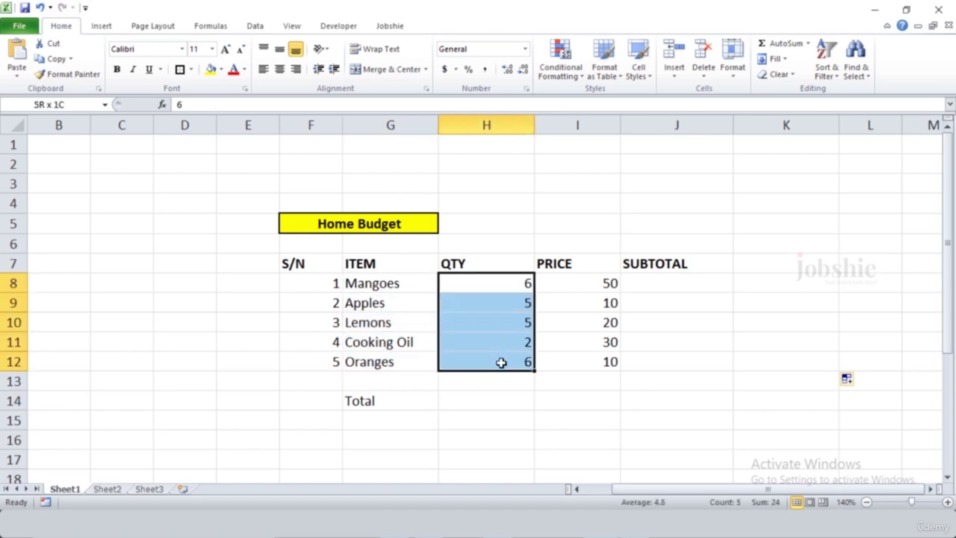
{"action": "left_click", "coordinate": [592, 283]}
{"action": "left_click_drag", "start_coordinate": [592, 283], "coordinate": [595, 365]}
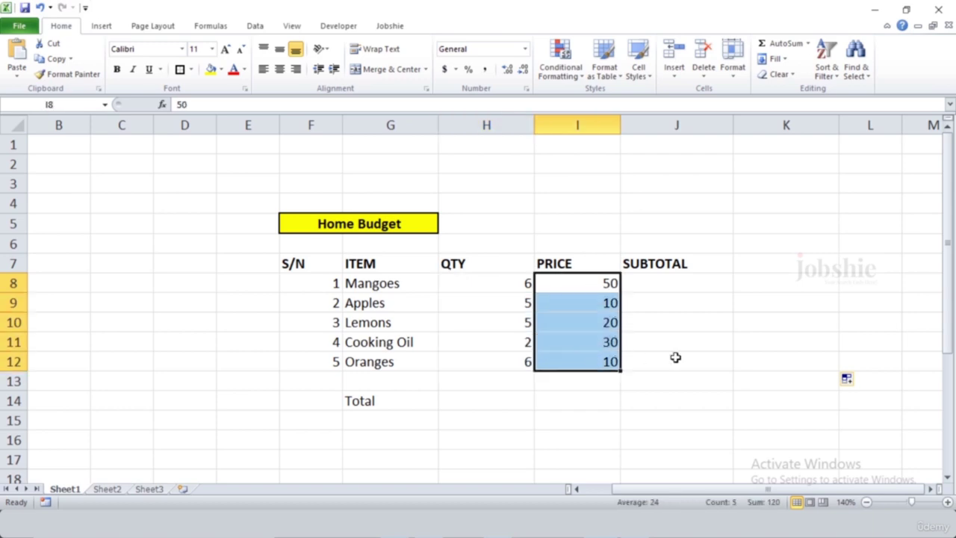
{"action": "left_click", "coordinate": [674, 357]}
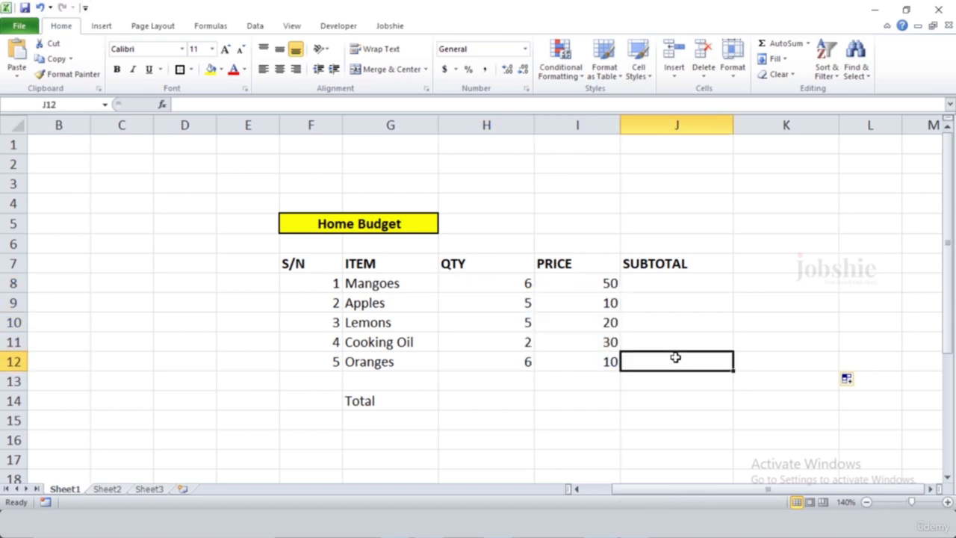
{"action": "left_click", "coordinate": [476, 381]}
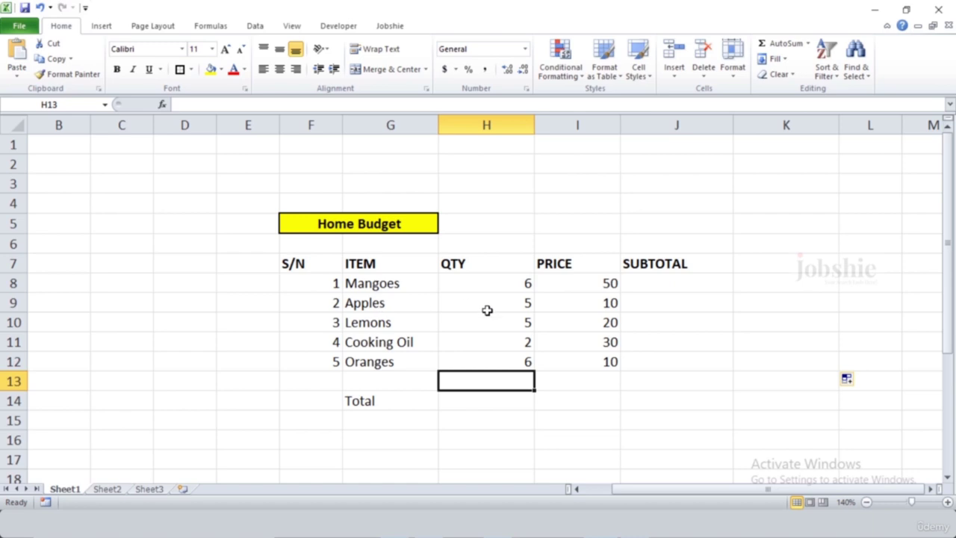
Step: Calculate the Mangoes subtotal in J8 by multiplying quantity by price with =H8*I8
{"action": "left_click", "coordinate": [660, 291]}
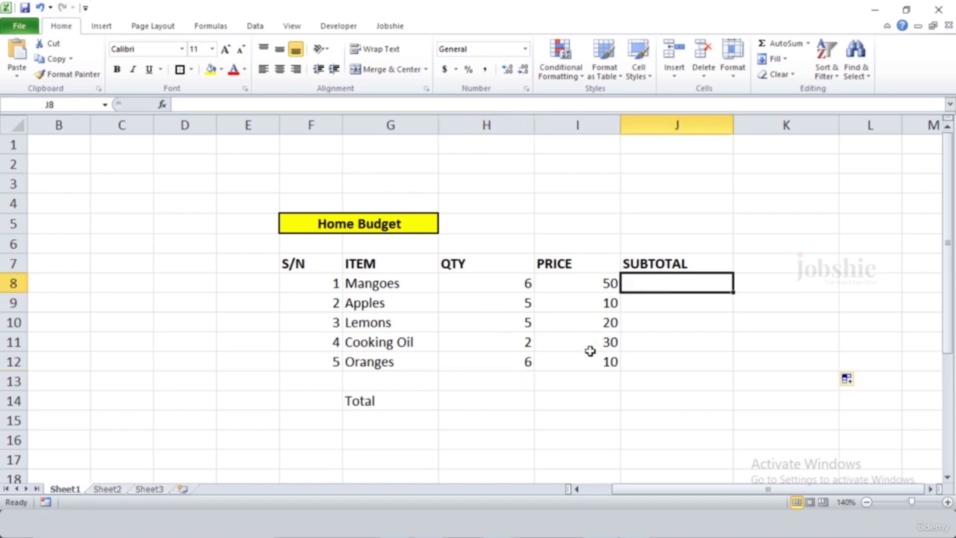
{"action": "type", "text": "="}
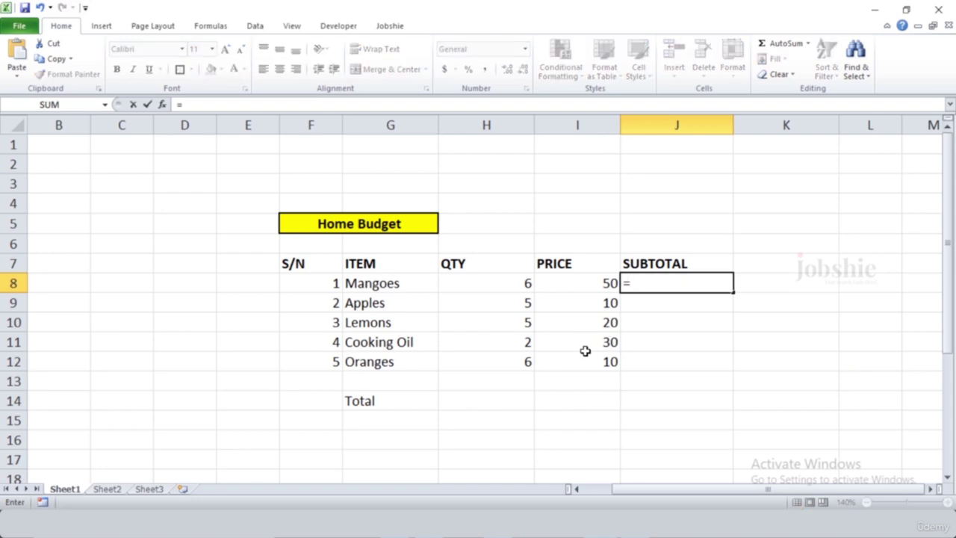
{"action": "left_click", "coordinate": [519, 282]}
{"action": "type", "text": "*"}
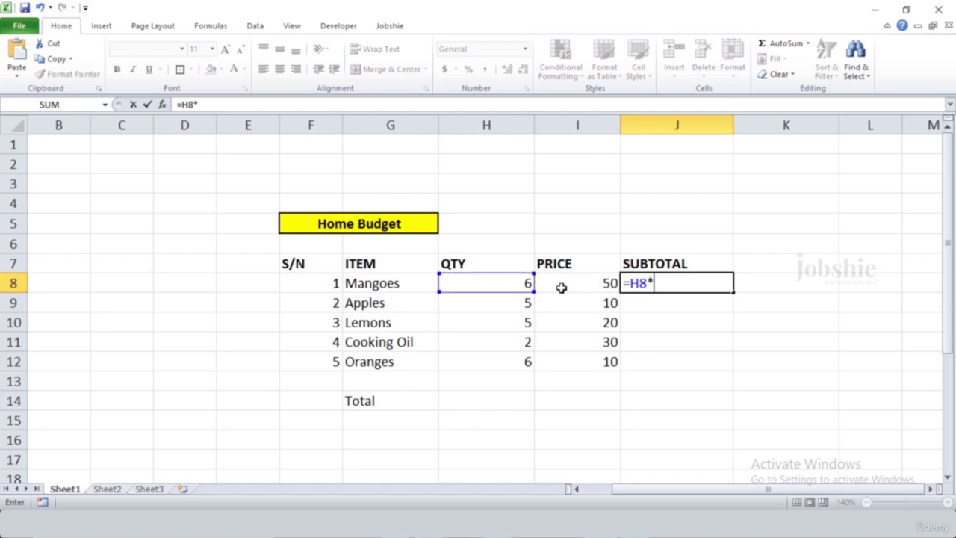
{"action": "left_click", "coordinate": [561, 287]}
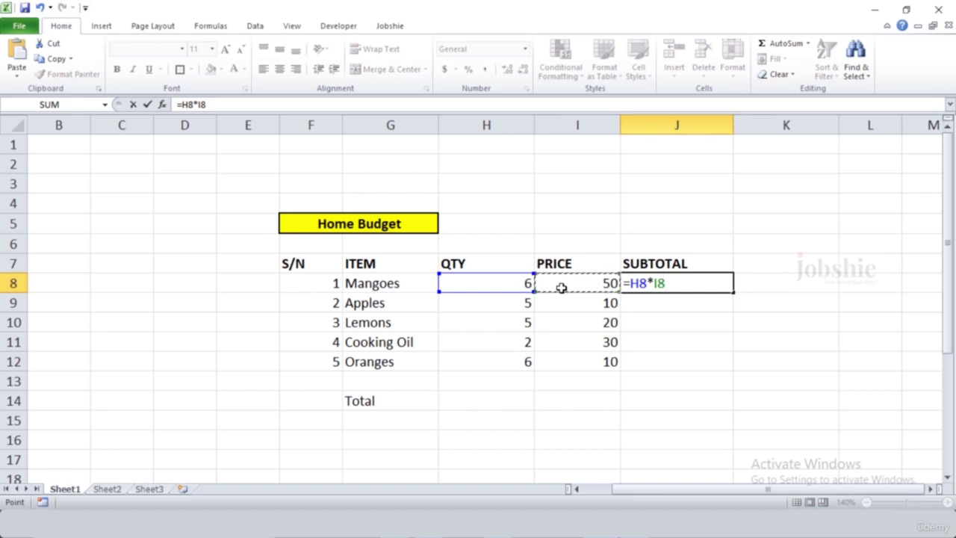
{"action": "key", "text": "Return"}
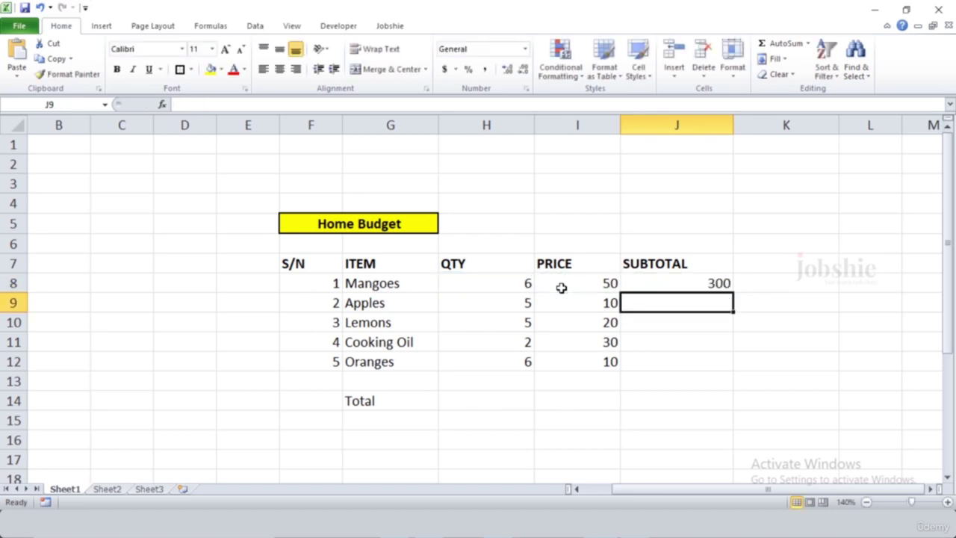
{"action": "left_click", "coordinate": [687, 282]}
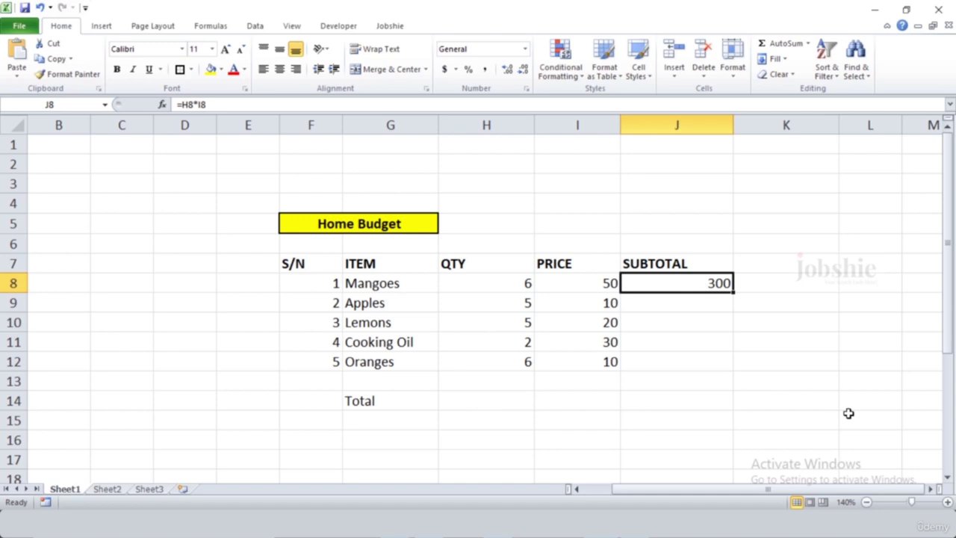
Step: Copy the Mangoes subtotal formula from J8 down to J12 for the remaining items
{"action": "left_click_drag", "start_coordinate": [488, 300], "coordinate": [582, 365]}
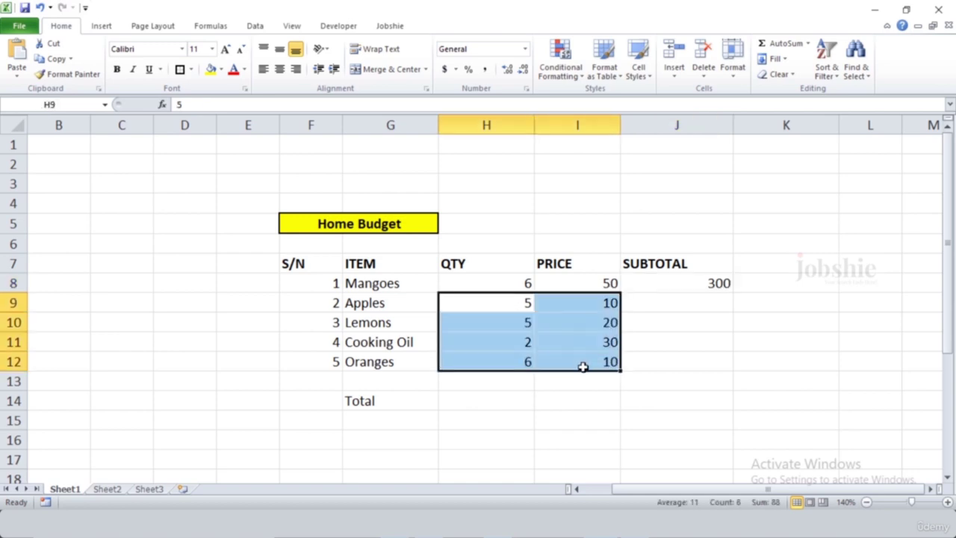
{"action": "left_click", "coordinate": [634, 306]}
{"action": "left_click", "coordinate": [513, 319]}
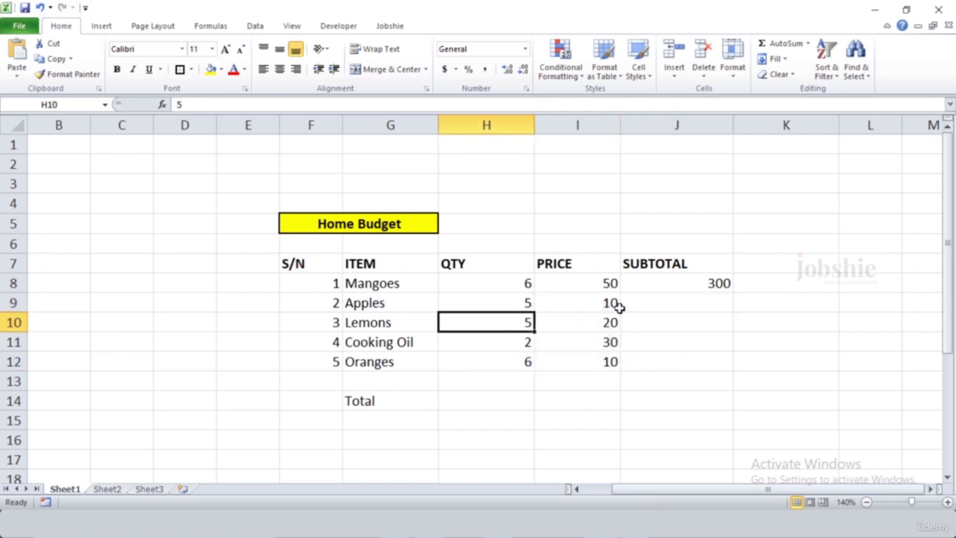
{"action": "left_click", "coordinate": [642, 306]}
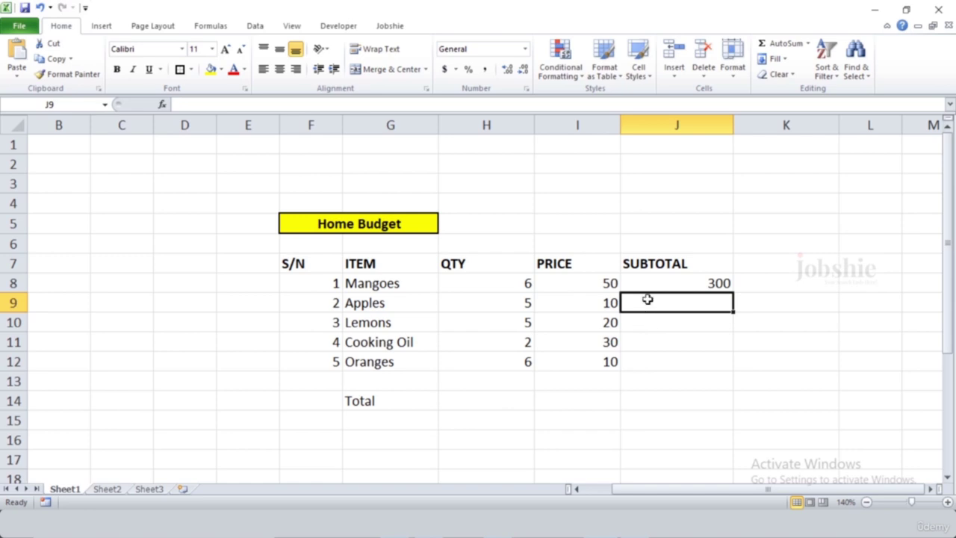
{"action": "left_click", "coordinate": [680, 278]}
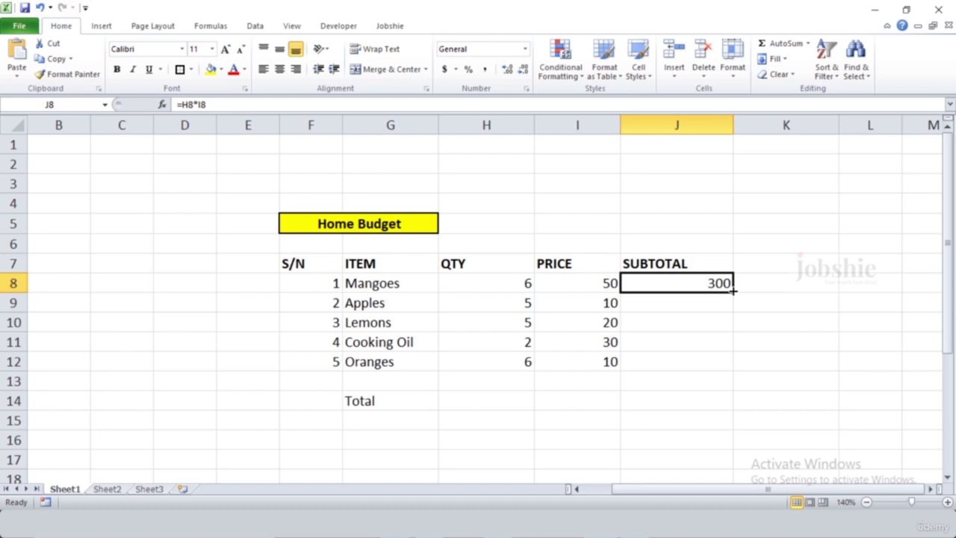
{"action": "left_click_drag", "start_coordinate": [732, 291], "coordinate": [733, 364]}
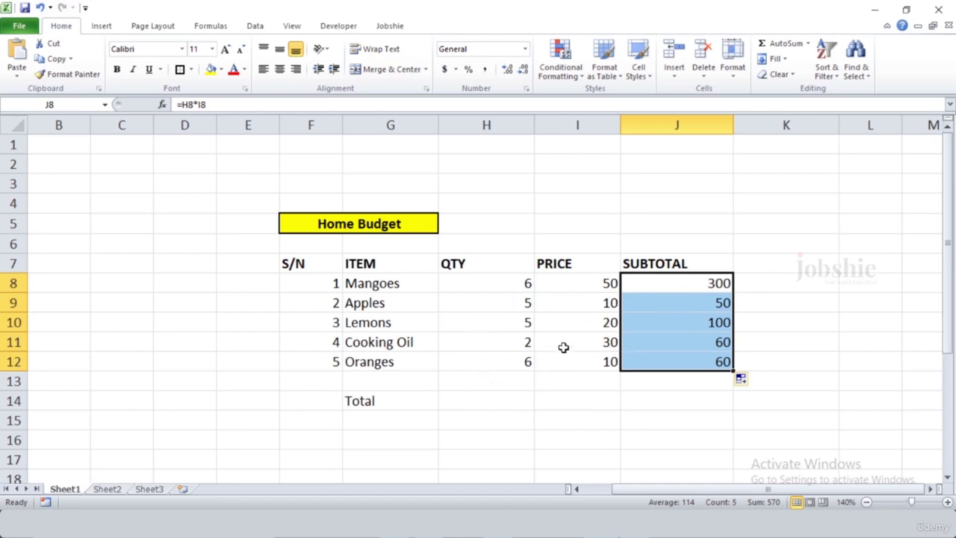
Step: Check the copied subtotal formulas for Apples and Lemons, and undo the fill
{"action": "key", "text": "Down"}
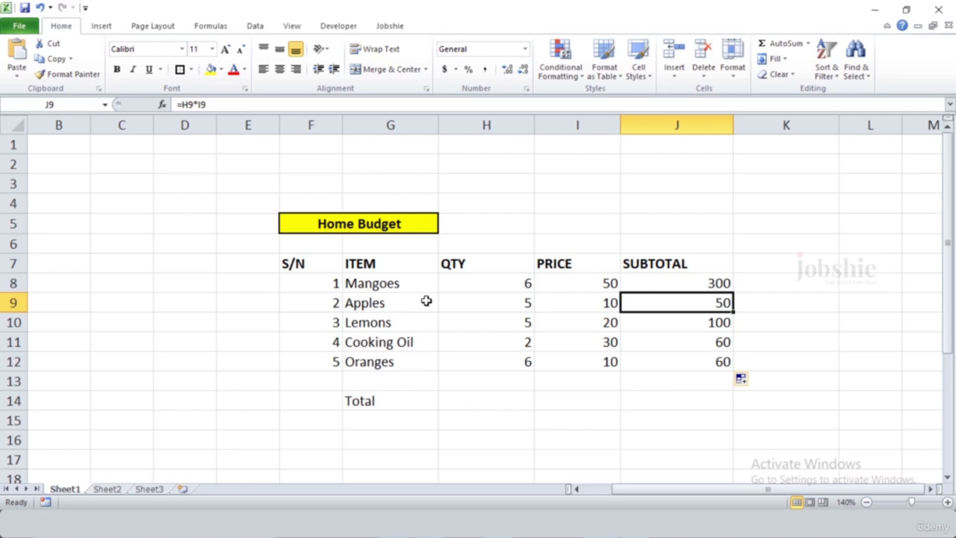
{"action": "left_click", "coordinate": [500, 306]}
{"action": "left_click", "coordinate": [581, 303]}
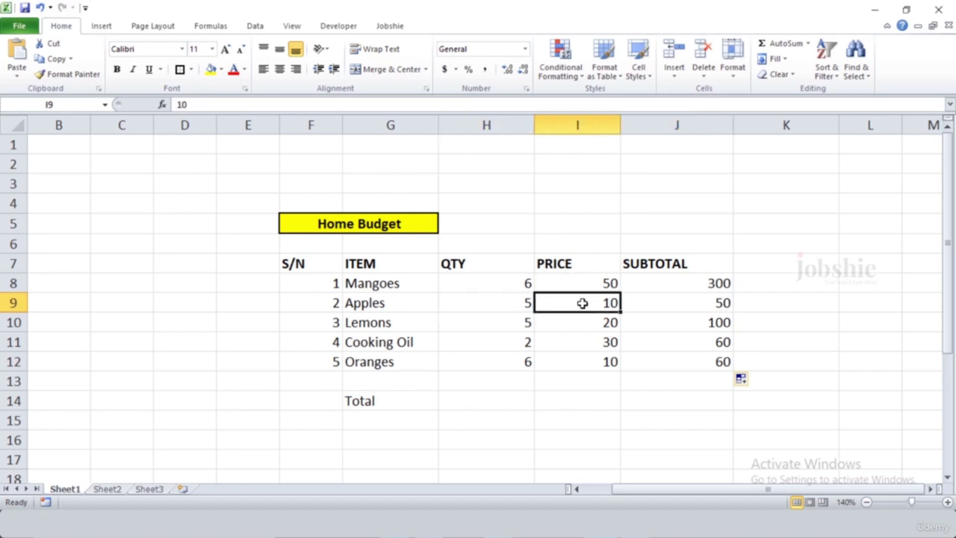
{"action": "left_click", "coordinate": [673, 325]}
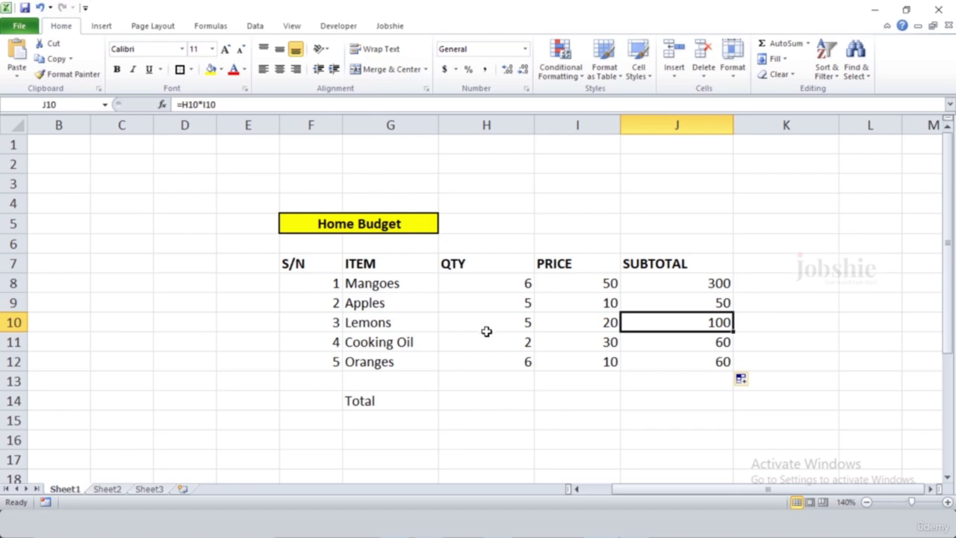
{"action": "left_click", "coordinate": [682, 401]}
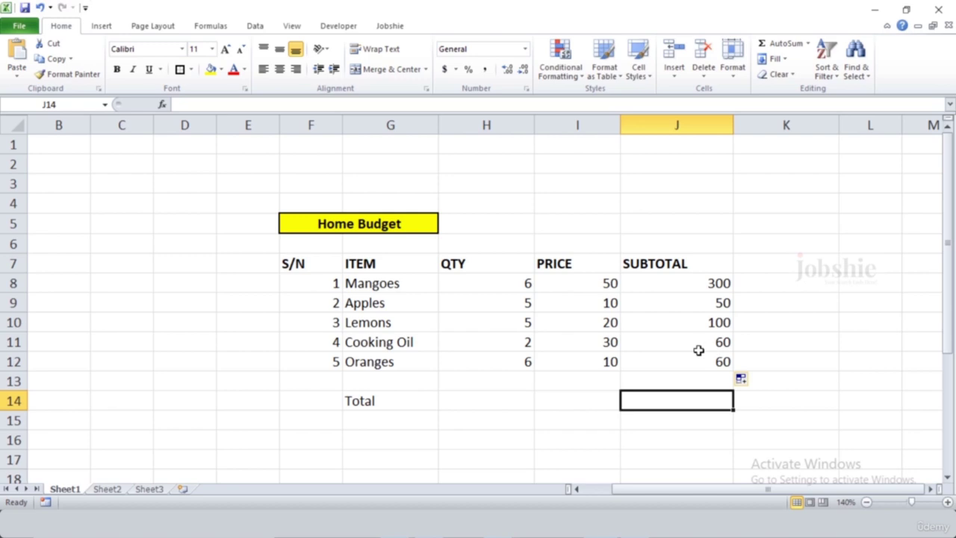
{"action": "key", "text": "ctrl+z"}
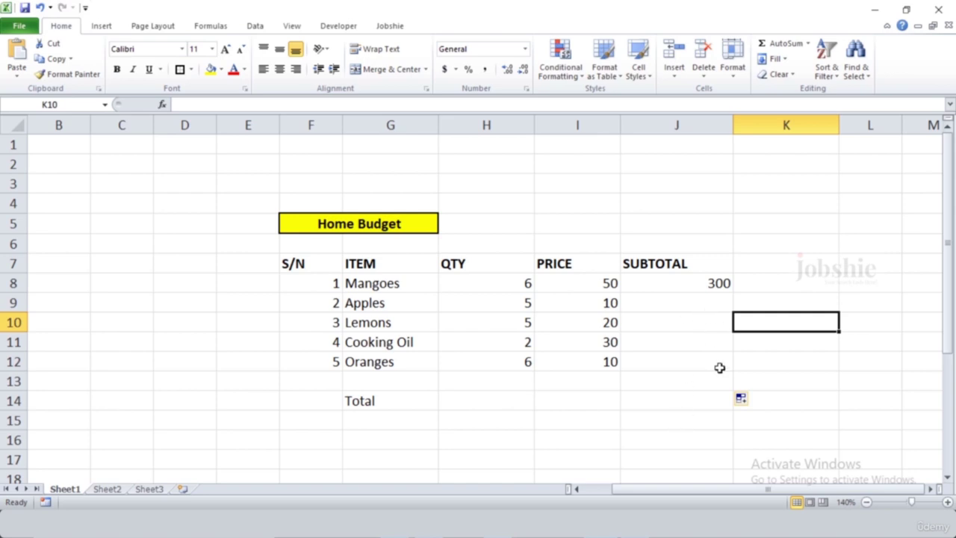
Step: Fill the subtotal formula in J8 down the column to the Oranges row again and check the Lemons formula
{"action": "left_click", "coordinate": [716, 284]}
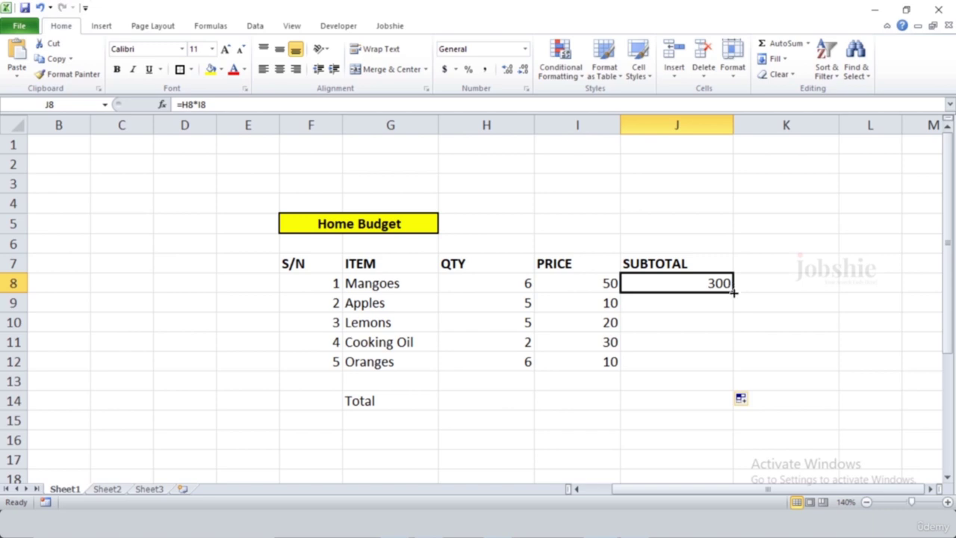
{"action": "double_click", "coordinate": [733, 294]}
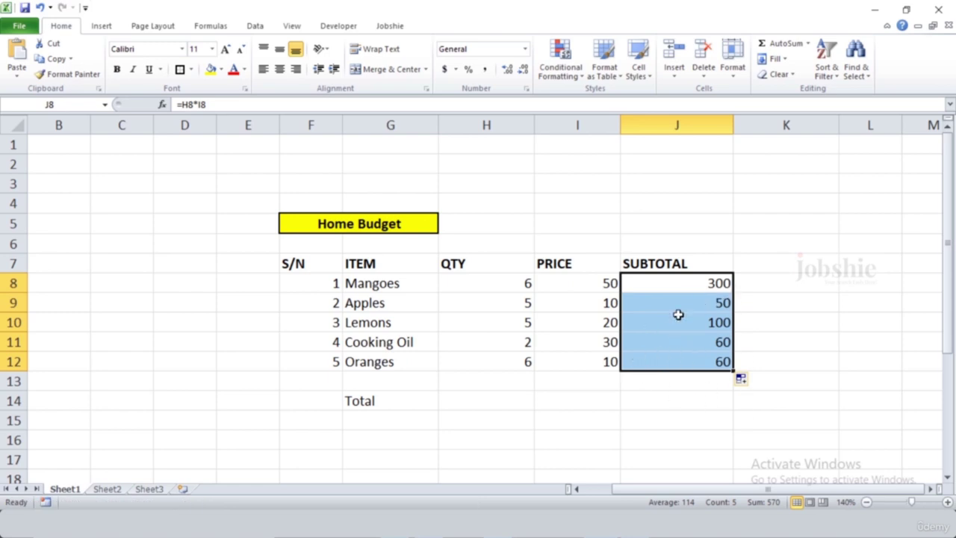
{"action": "left_click", "coordinate": [730, 407]}
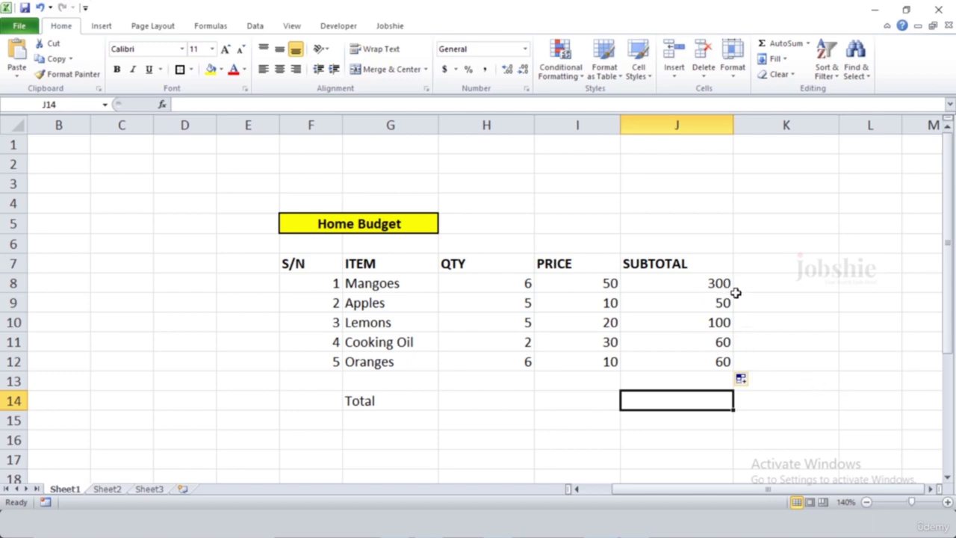
{"action": "left_click", "coordinate": [664, 316]}
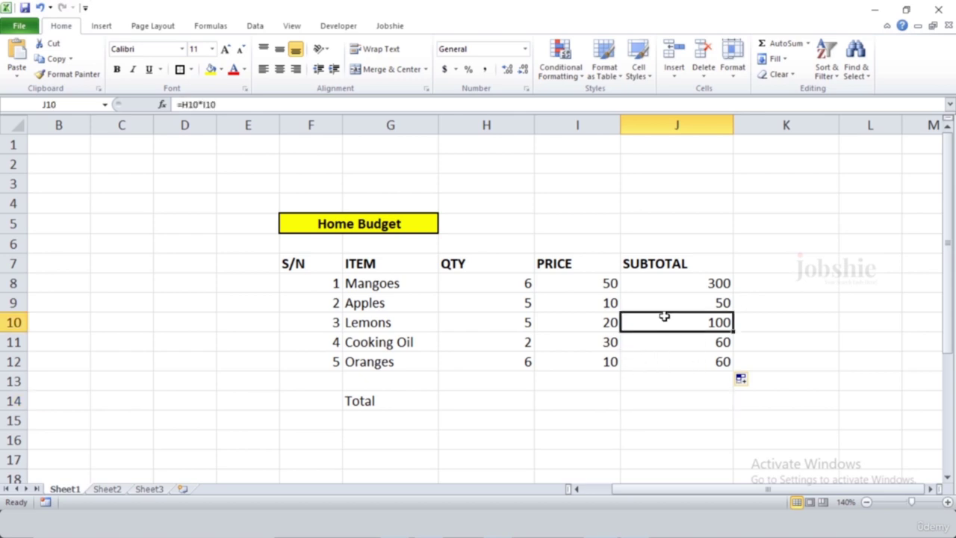
Step: Total the quantities in H14 with =H8+H9+H10+H11+H12, and clear that total again
{"action": "left_click", "coordinate": [510, 400]}
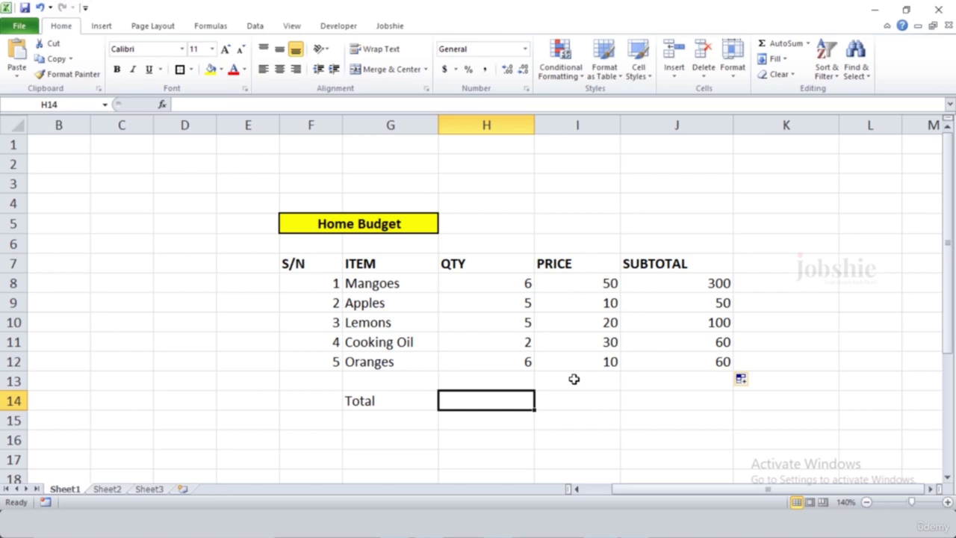
{"action": "type", "text": "="}
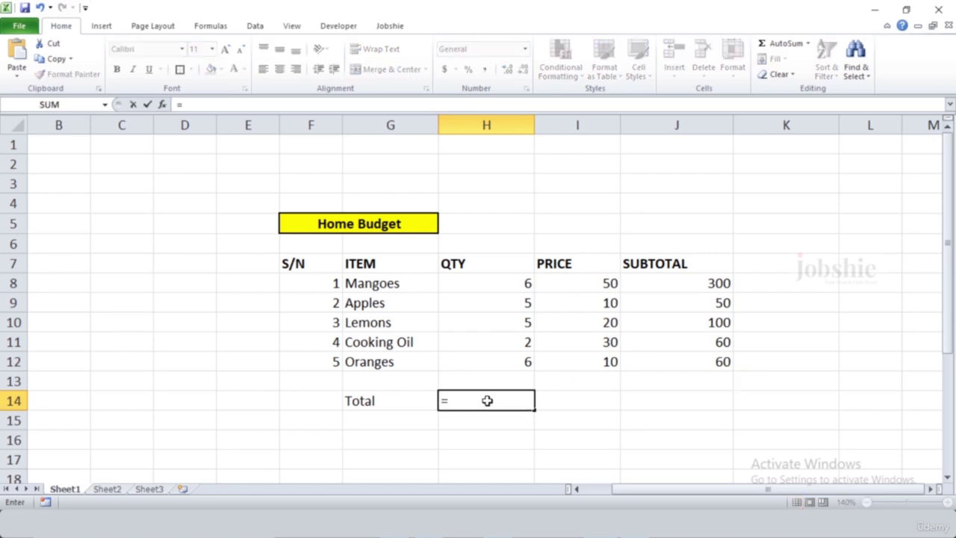
{"action": "left_click", "coordinate": [496, 282]}
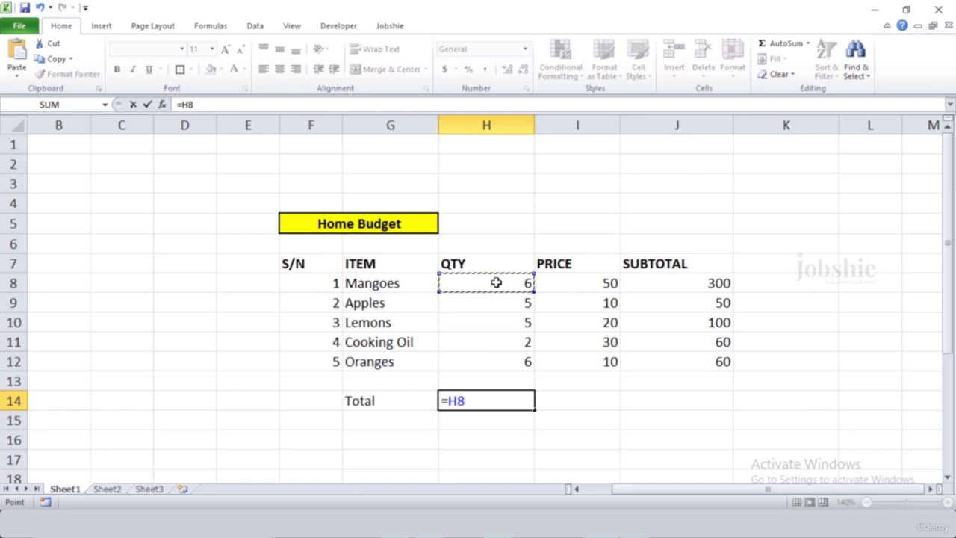
{"action": "type", "text": "+"}
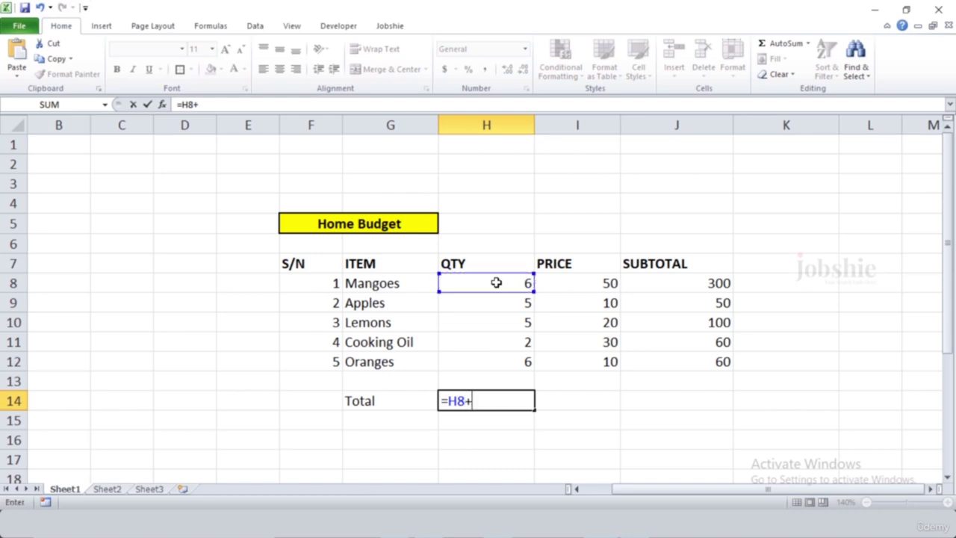
{"action": "left_click", "coordinate": [489, 304]}
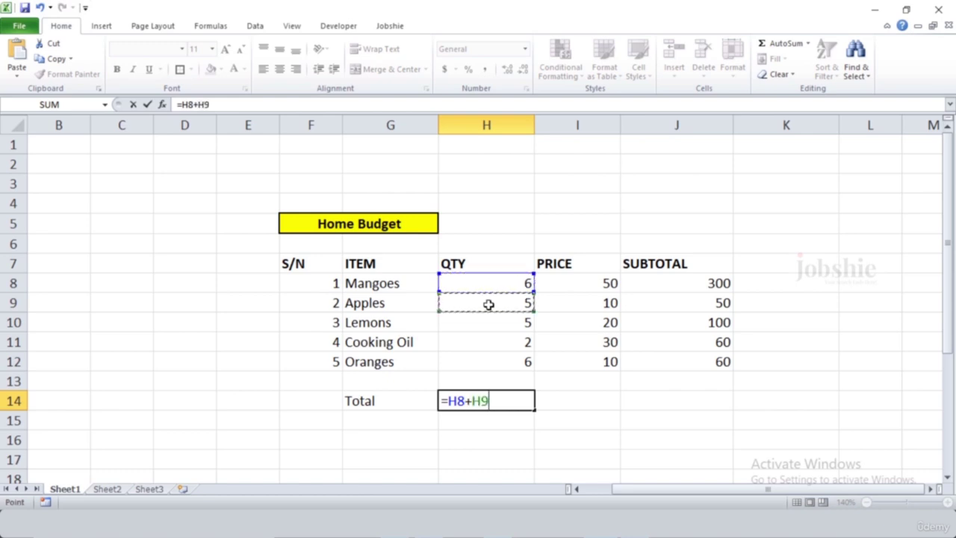
{"action": "type", "text": "+"}
{"action": "left_click", "coordinate": [483, 324]}
{"action": "type", "text": "+"}
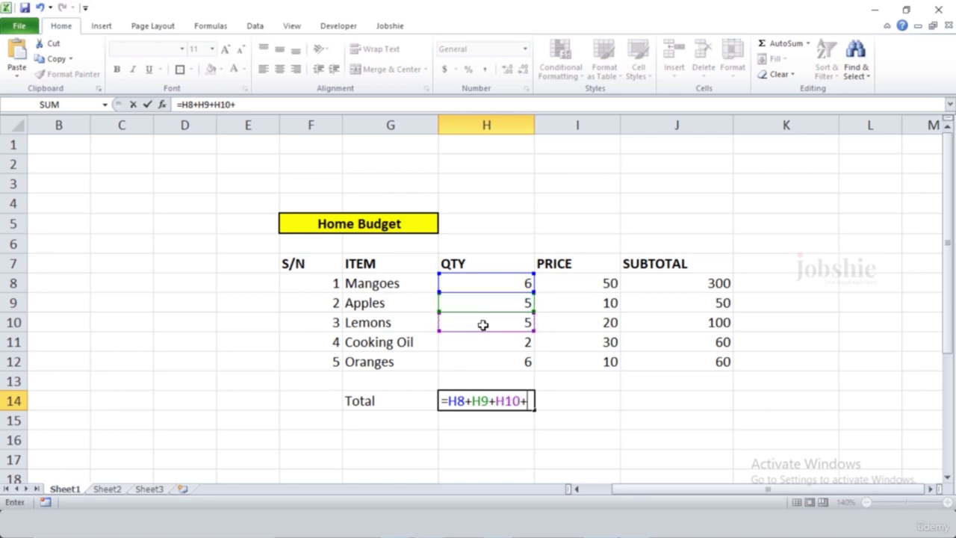
{"action": "left_click", "coordinate": [486, 343]}
{"action": "type", "text": "+"}
{"action": "left_click", "coordinate": [486, 365]}
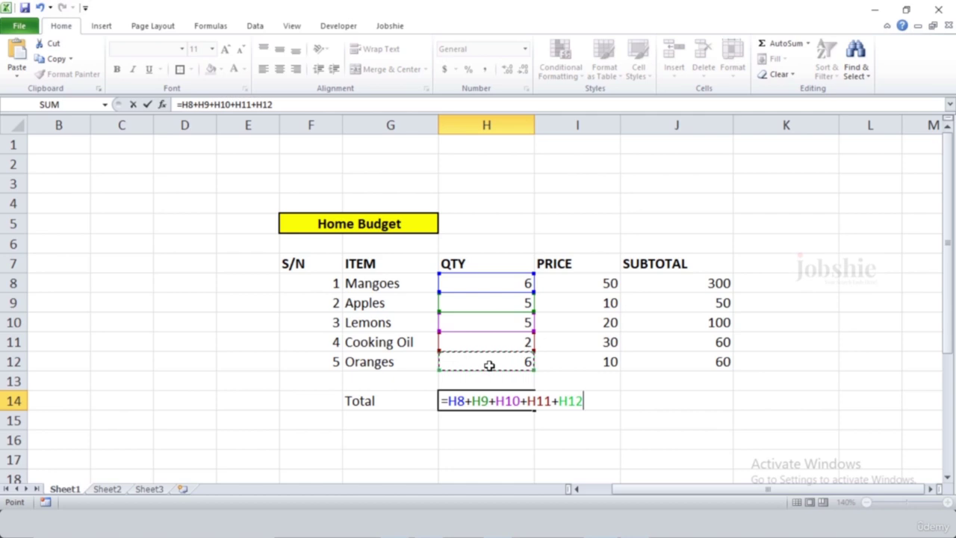
{"action": "type", "text": "+"}
{"action": "key", "text": "BackSpace"}
{"action": "key", "text": "Return"}
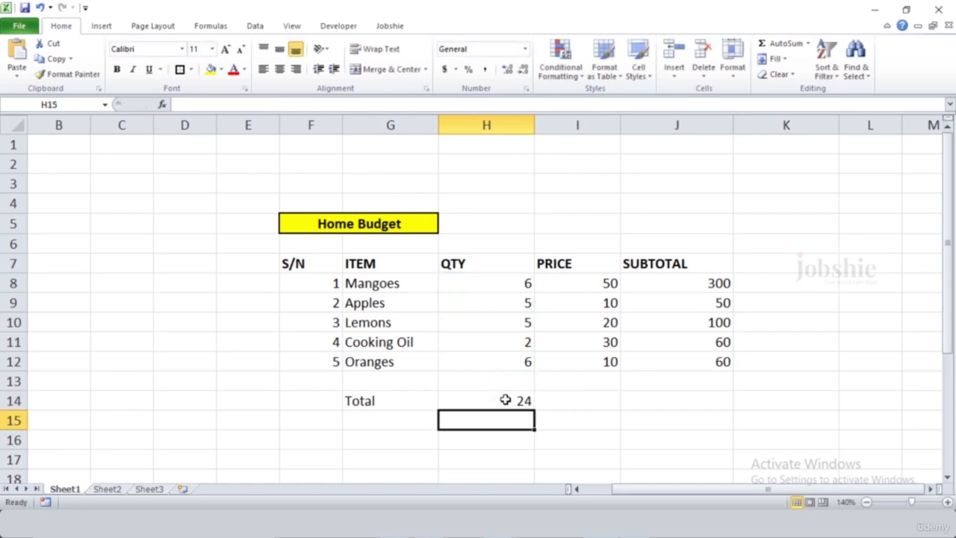
{"action": "left_click", "coordinate": [503, 397]}
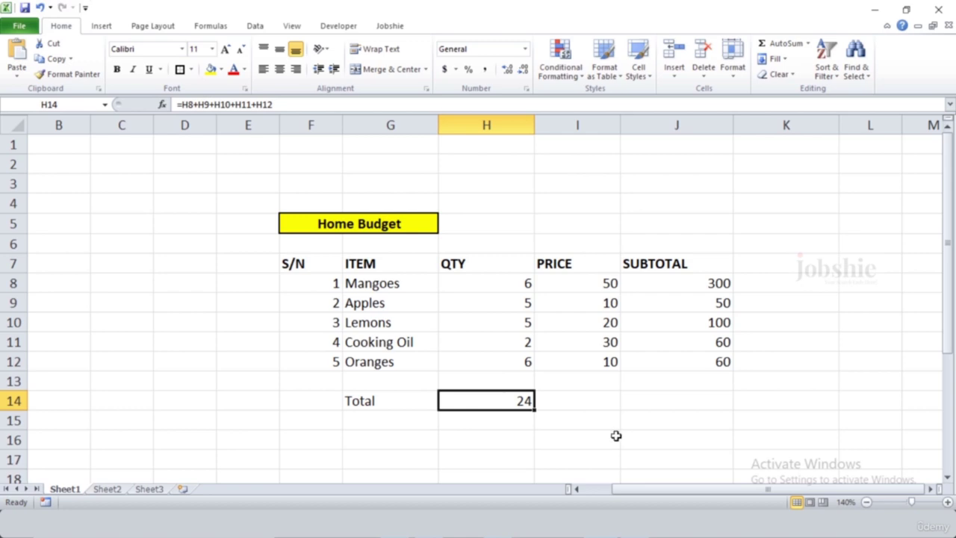
{"action": "left_click", "coordinate": [504, 426]}
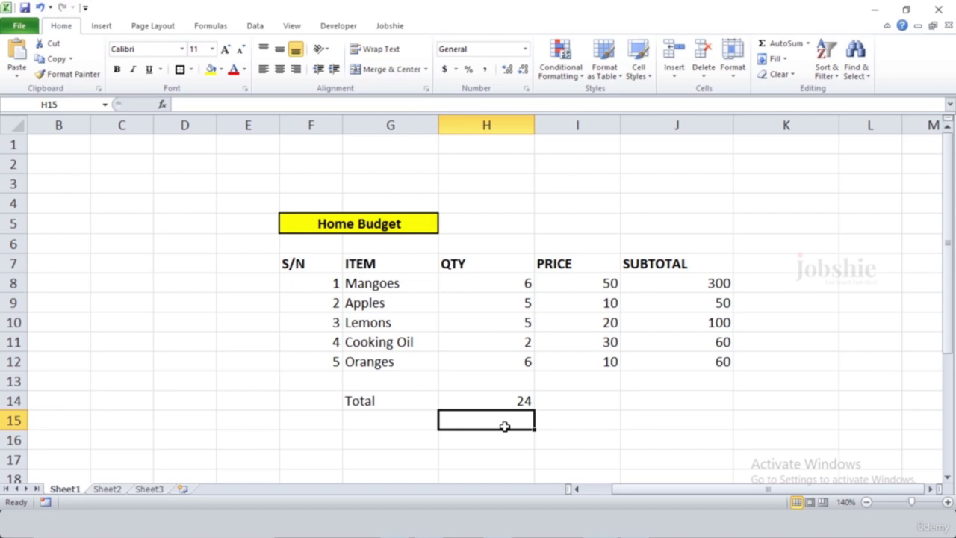
{"action": "left_click_drag", "start_coordinate": [532, 429], "coordinate": [523, 402]}
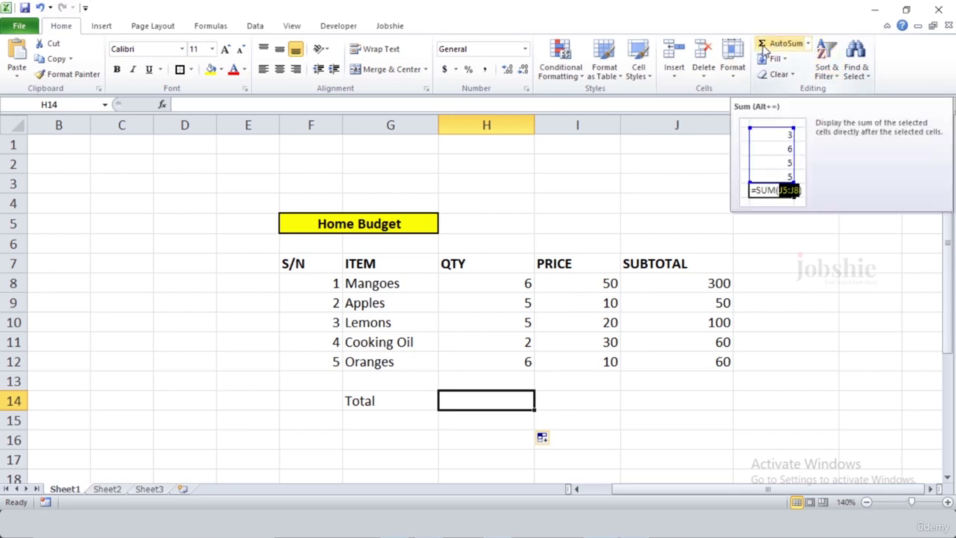
Step: Total the quantities in H14 using AutoSum's Sum over H8:H13, and undo the entry
{"action": "left_click", "coordinate": [810, 44]}
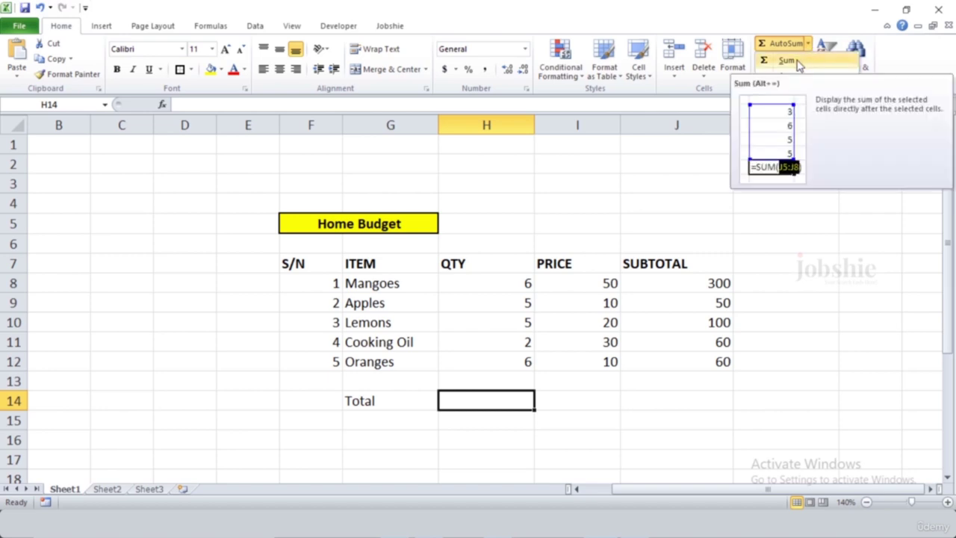
{"action": "left_click", "coordinate": [797, 65]}
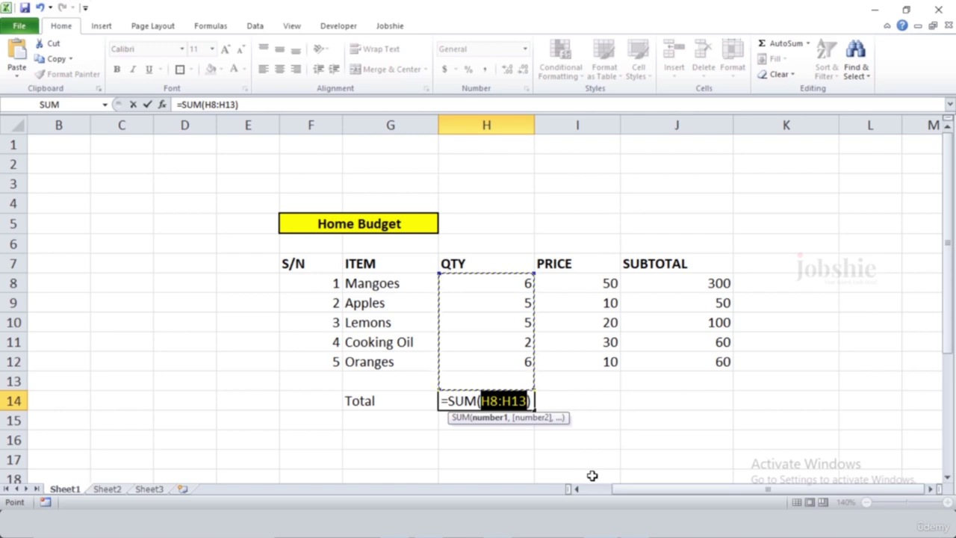
{"action": "key", "text": "ctrl+Return"}
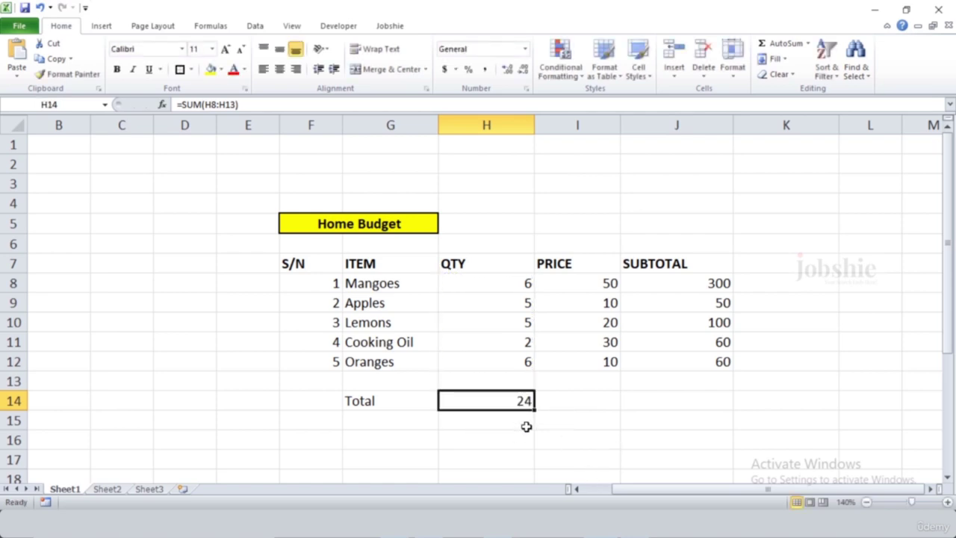
{"action": "key", "text": "ctrl+z"}
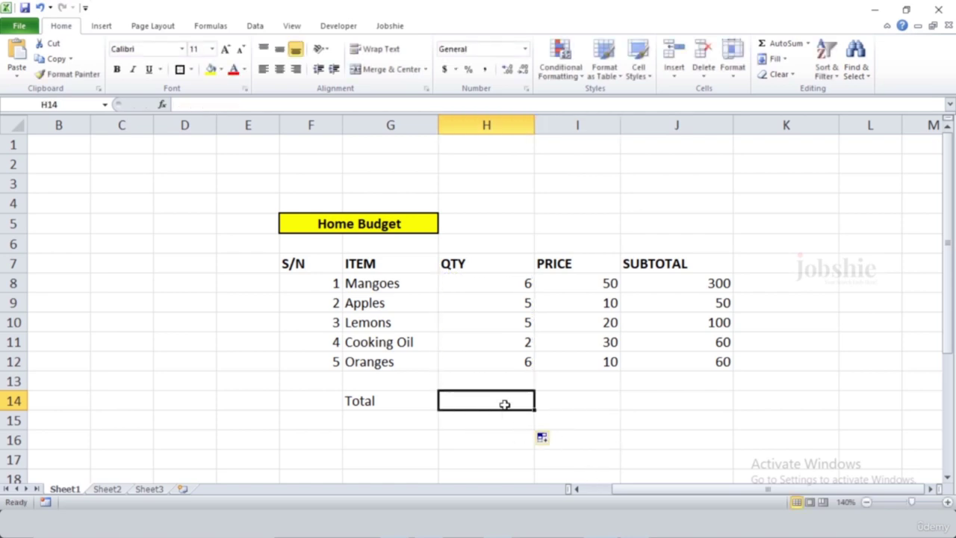
Step: Total the quantities in H14 with the formula =sum(H8:H12)
{"action": "type", "text": "="}
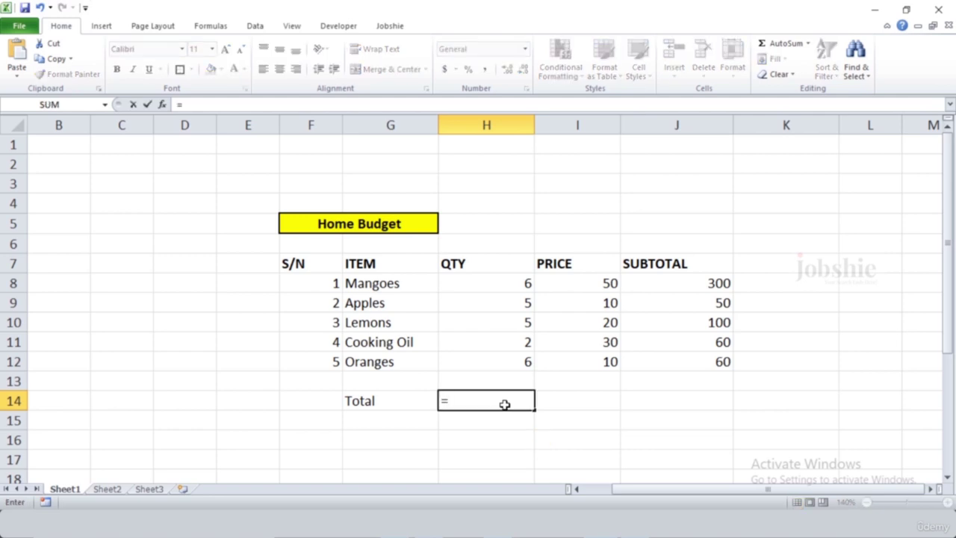
{"action": "type", "text": "sum"}
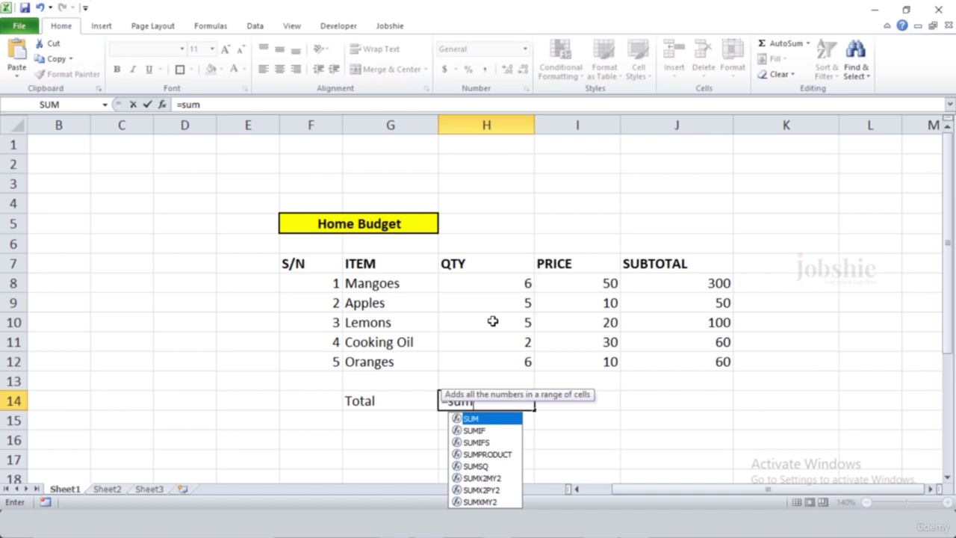
{"action": "type", "text": "("}
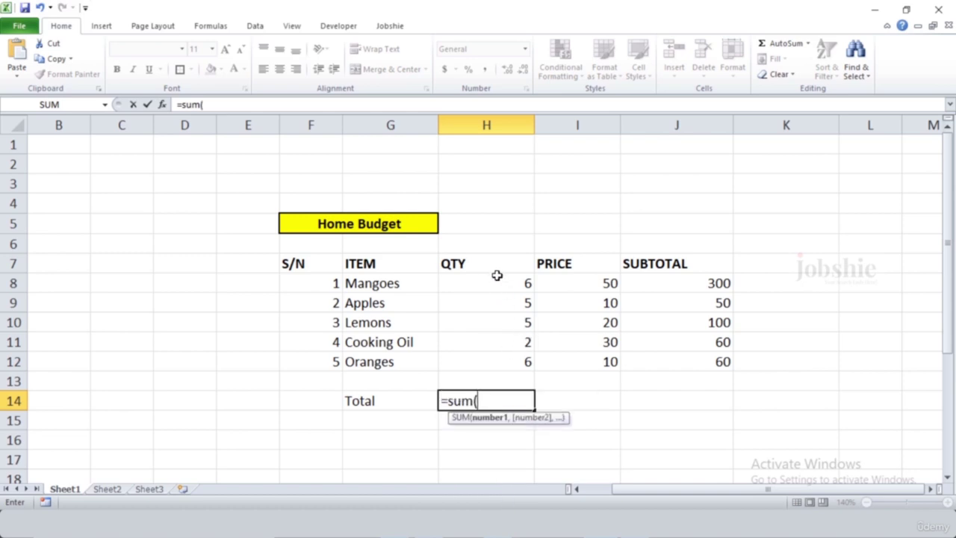
{"action": "left_click_drag", "start_coordinate": [491, 278], "coordinate": [491, 367]}
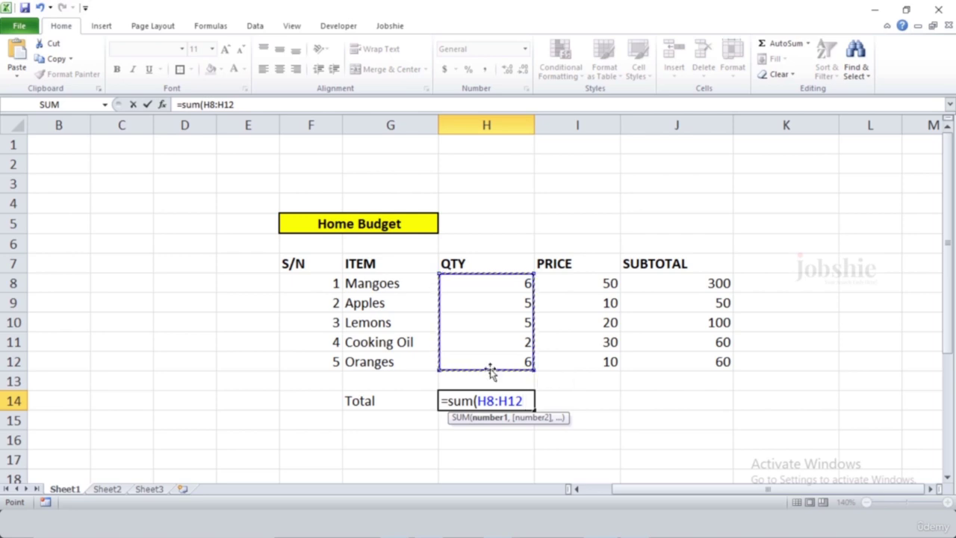
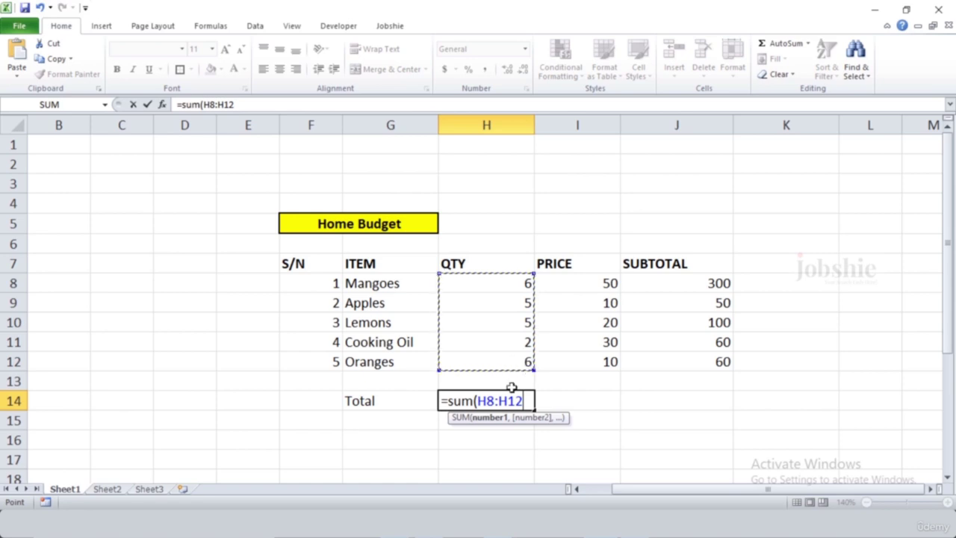
{"action": "type", "text": ")"}
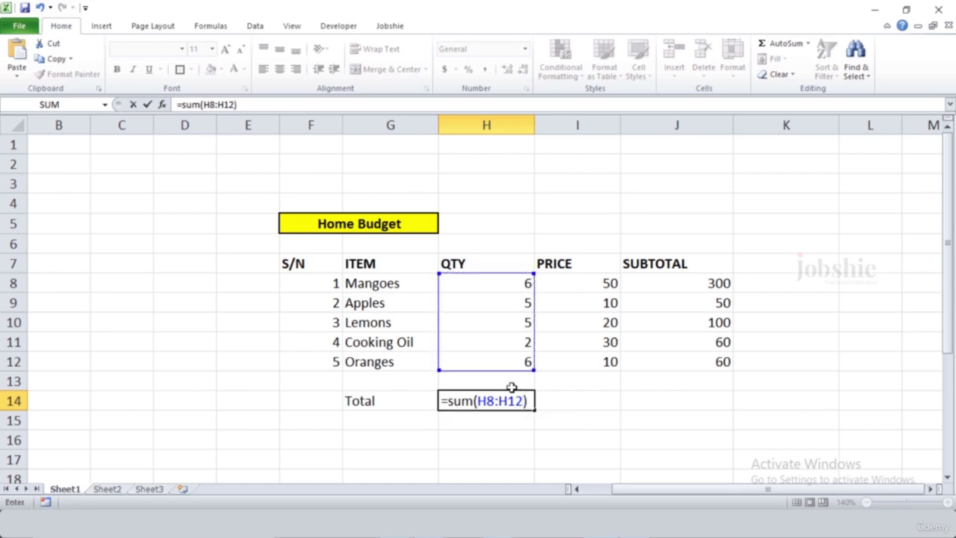
{"action": "key", "text": "Return"}
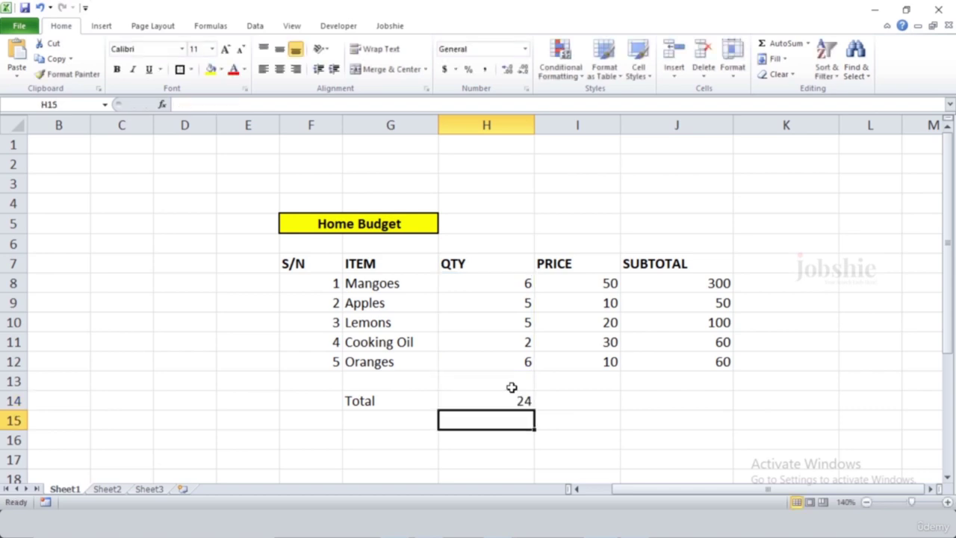
Step: Fill the SUM formula in H14 across to J14 to total the PRICE and SUBTOTAL columns
{"action": "left_click", "coordinate": [507, 400]}
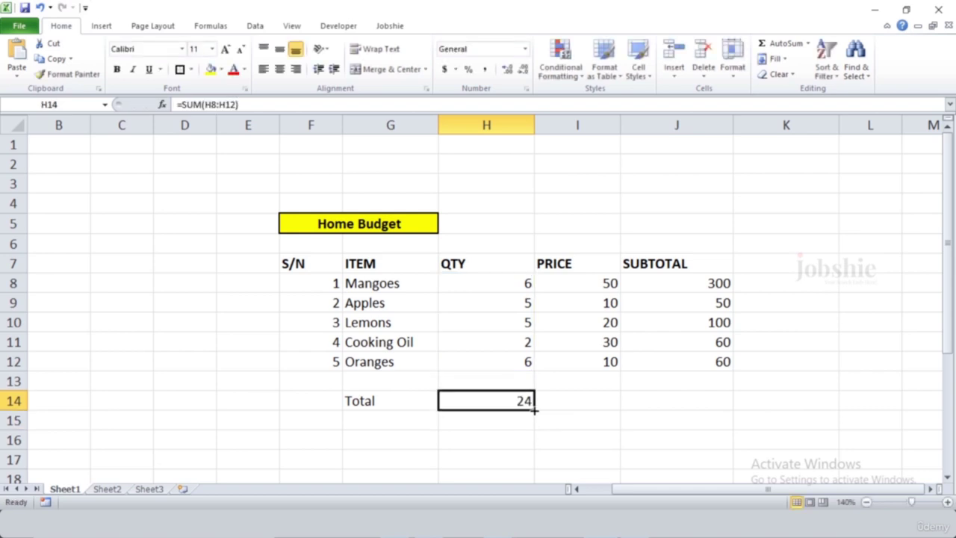
{"action": "left_click_drag", "start_coordinate": [533, 408], "coordinate": [711, 408]}
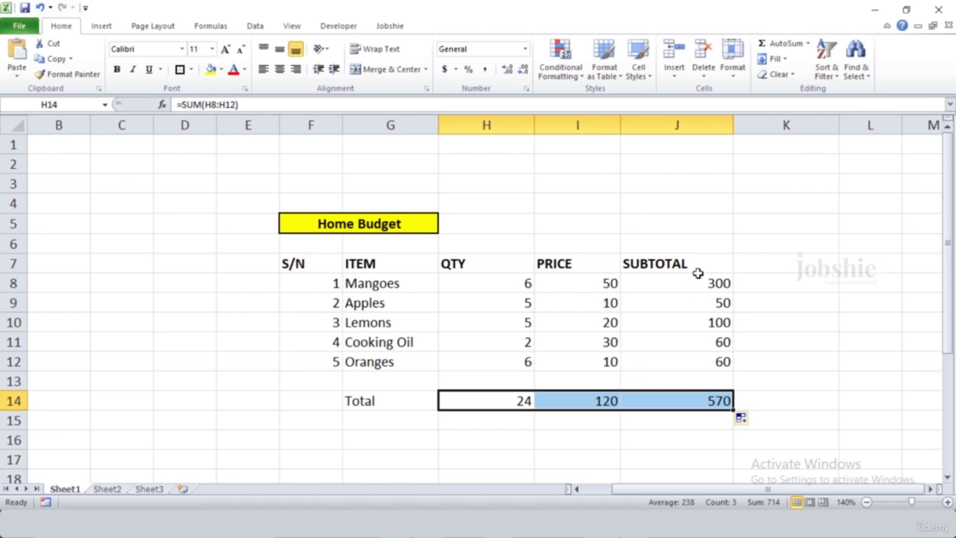
{"action": "left_click", "coordinate": [586, 457]}
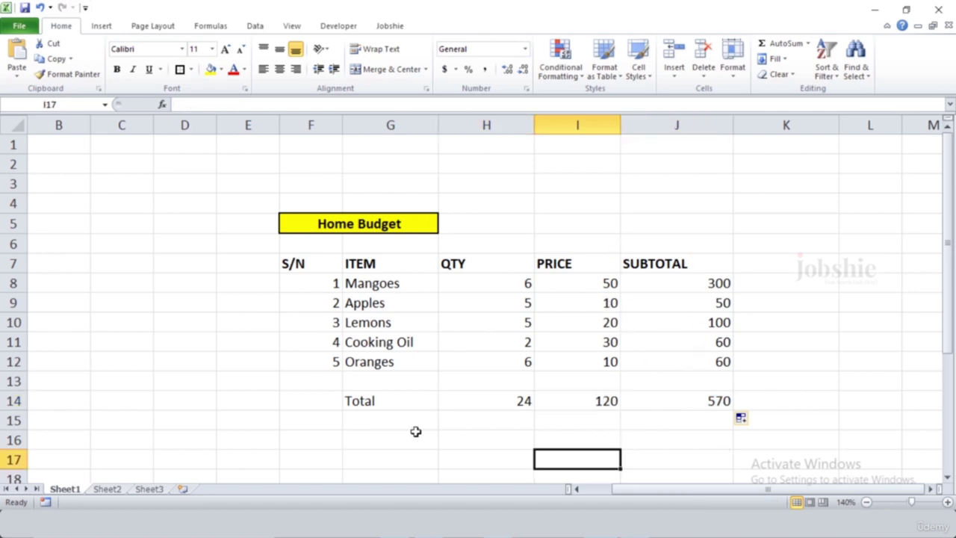
Step: Make the Total row in G14:J14 bold
{"action": "left_click_drag", "start_coordinate": [396, 401], "coordinate": [679, 406]}
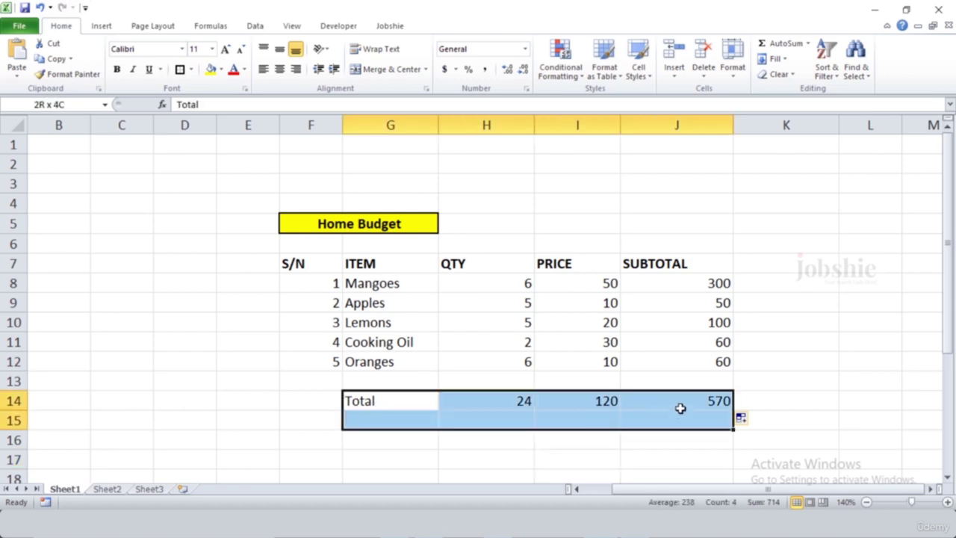
{"action": "left_click", "coordinate": [117, 69]}
{"action": "left_click", "coordinate": [185, 383]}
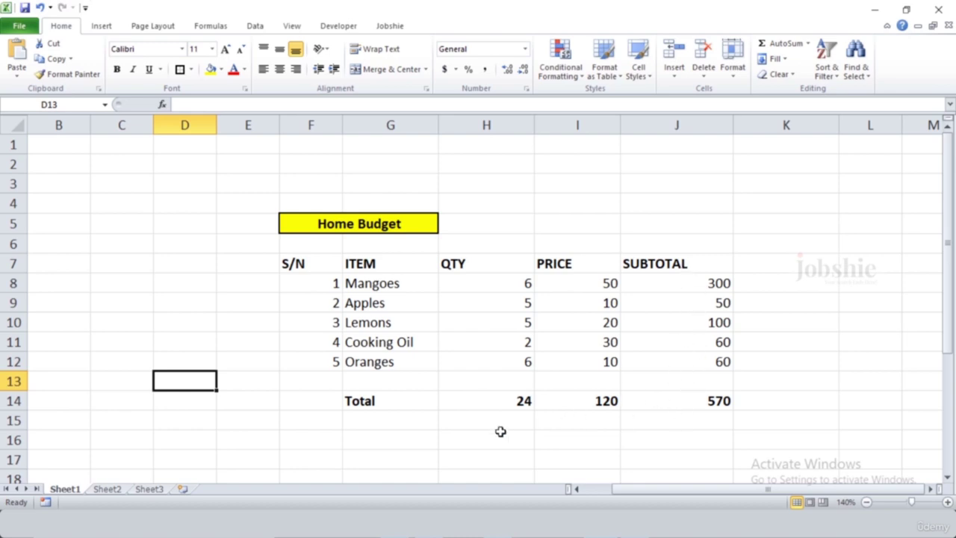
Step: Add the label Minimum in G15, below Total
{"action": "left_click", "coordinate": [614, 456]}
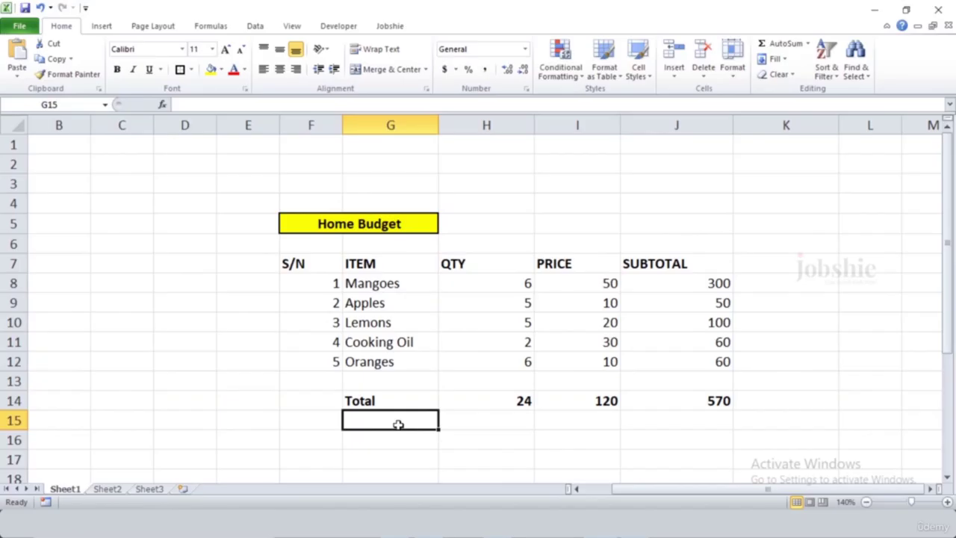
{"action": "type", "text": "Minimum"}
{"action": "left_click", "coordinate": [510, 421]}
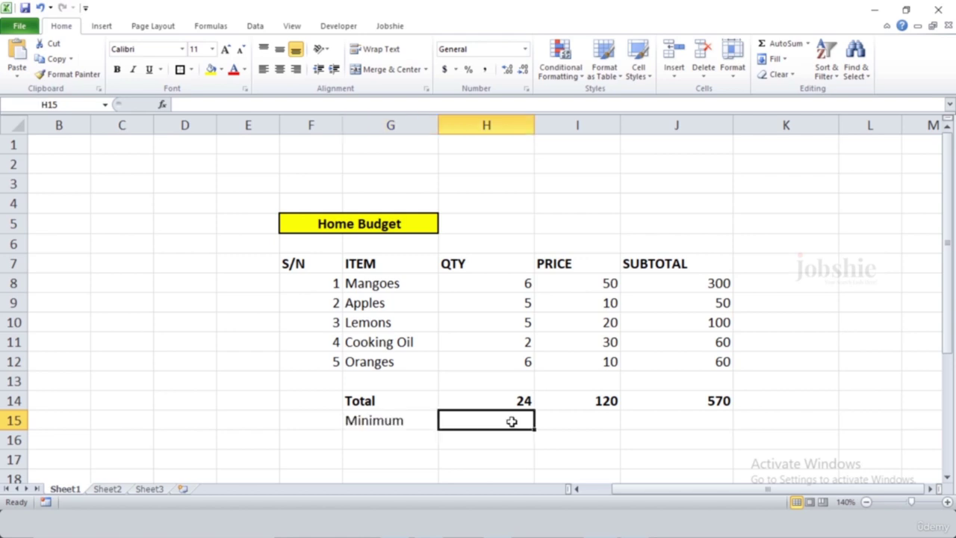
Step: Enter the formula =min(H8:H12) in H15 to find the smallest quantity
{"action": "left_click_drag", "start_coordinate": [491, 284], "coordinate": [492, 353]}
{"action": "left_click", "coordinate": [475, 419]}
{"action": "type", "text": "=min"}
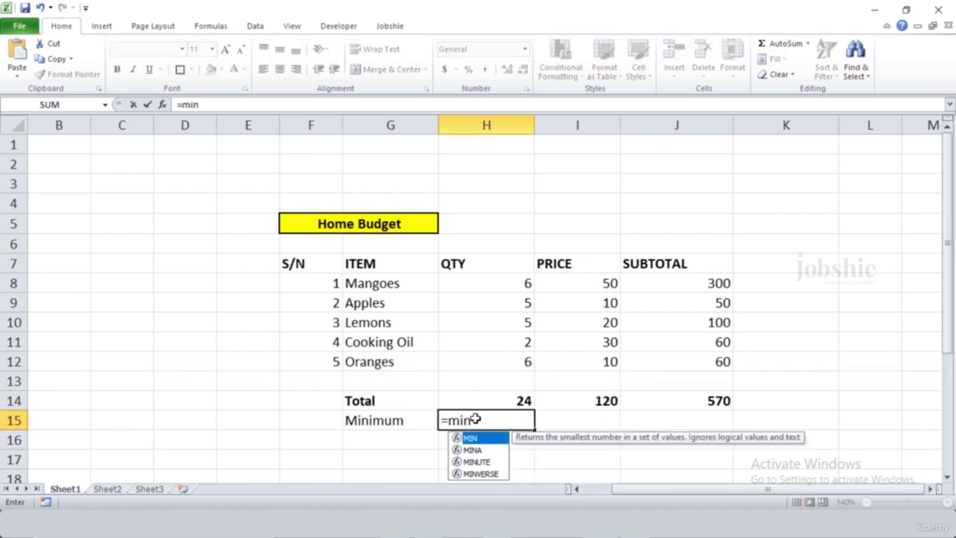
{"action": "type", "text": "("}
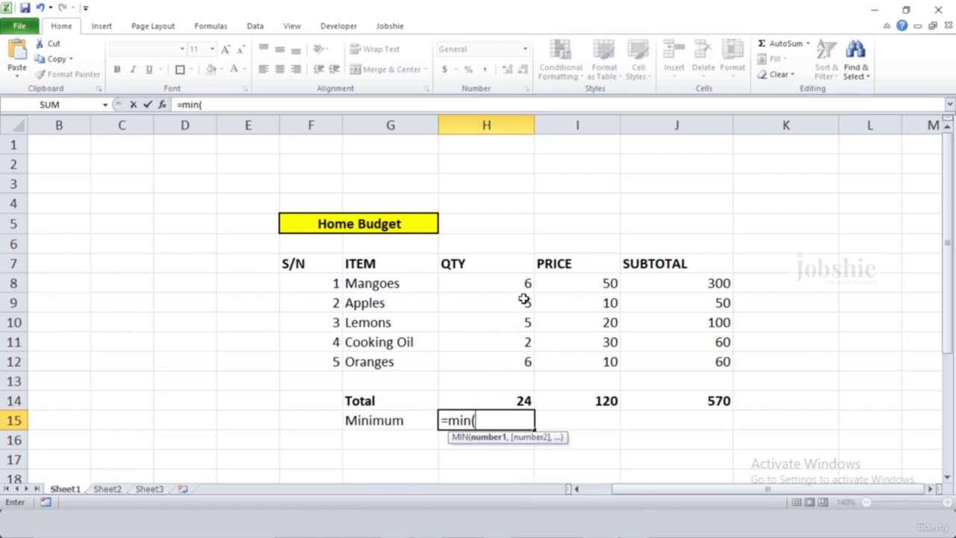
{"action": "left_click_drag", "start_coordinate": [488, 278], "coordinate": [481, 360]}
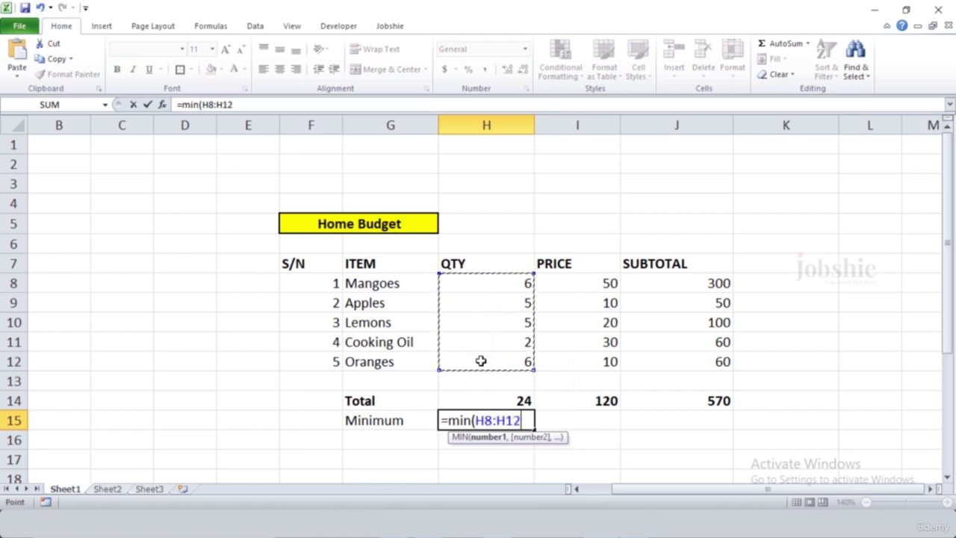
{"action": "type", "text": ")"}
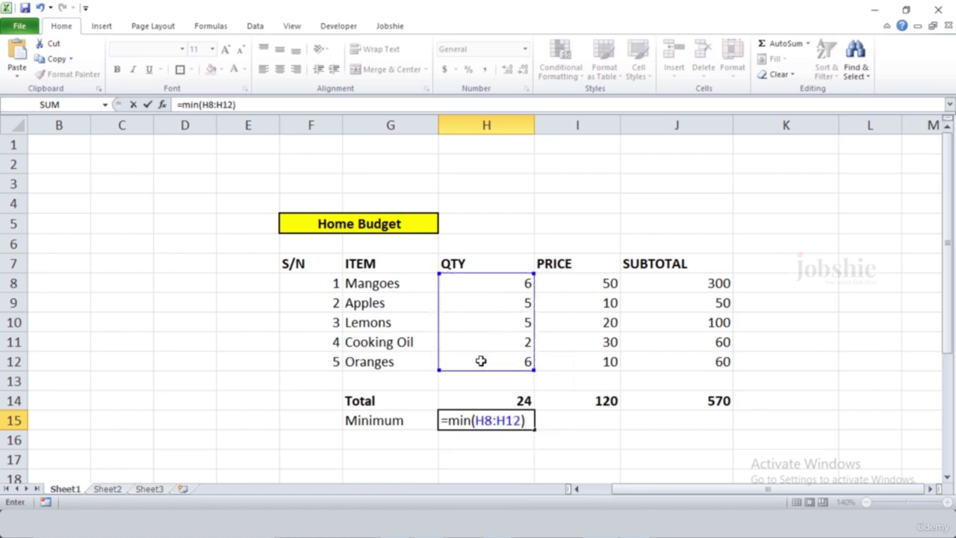
Step: Complete the =MIN(H8:H12) formula for the quantities in H15 and fill it across to J15
{"action": "key", "text": "Return"}
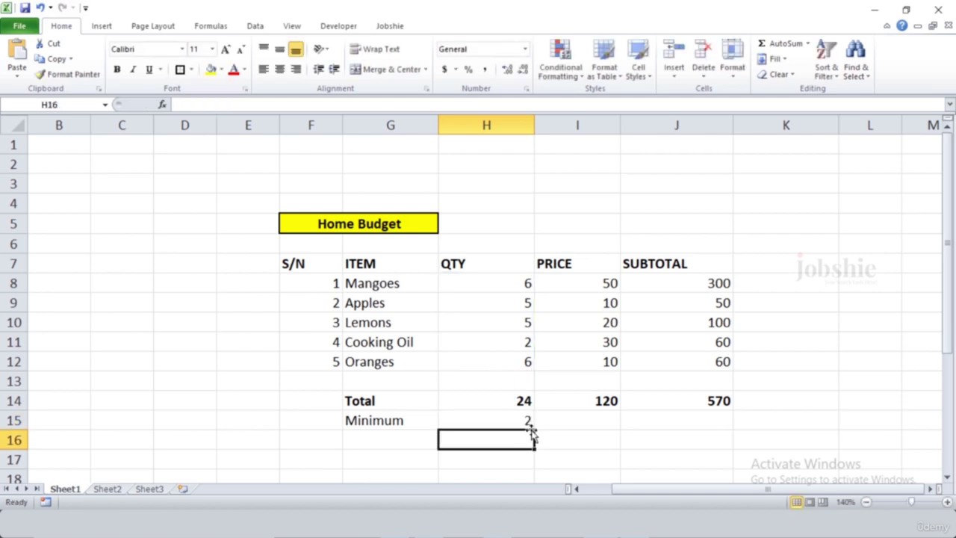
{"action": "left_click", "coordinate": [524, 421]}
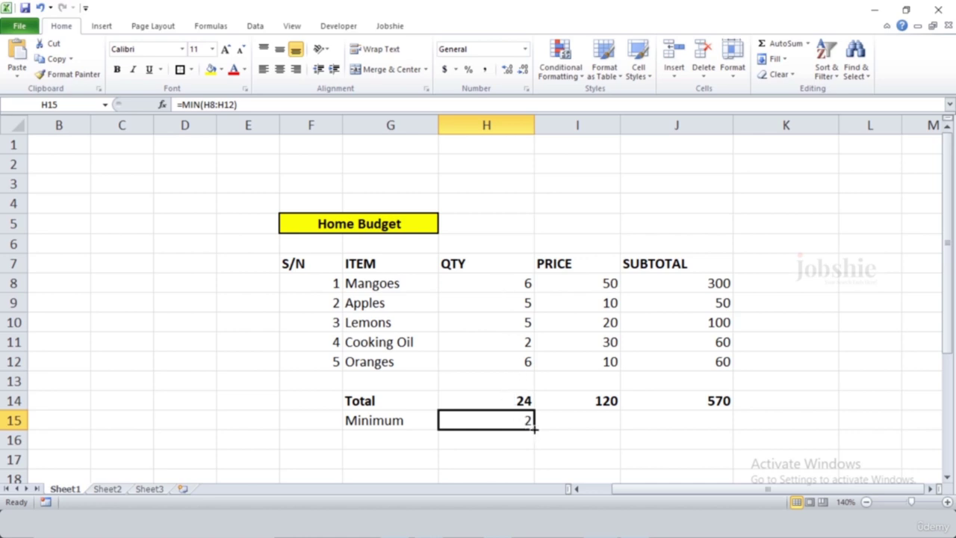
{"action": "left_click_drag", "start_coordinate": [534, 426], "coordinate": [716, 420]}
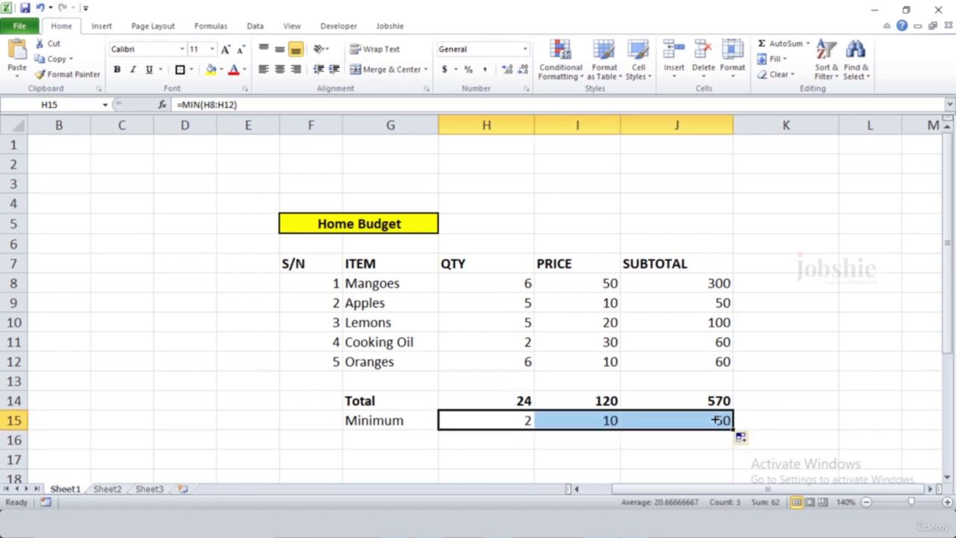
{"action": "left_click", "coordinate": [576, 422]}
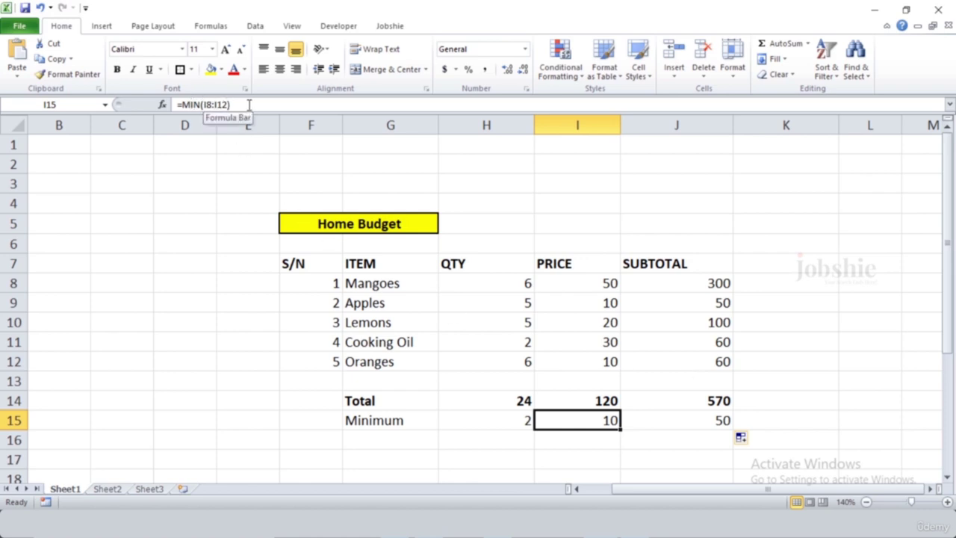
{"action": "key", "text": "Left"}
{"action": "left_click", "coordinate": [808, 43]}
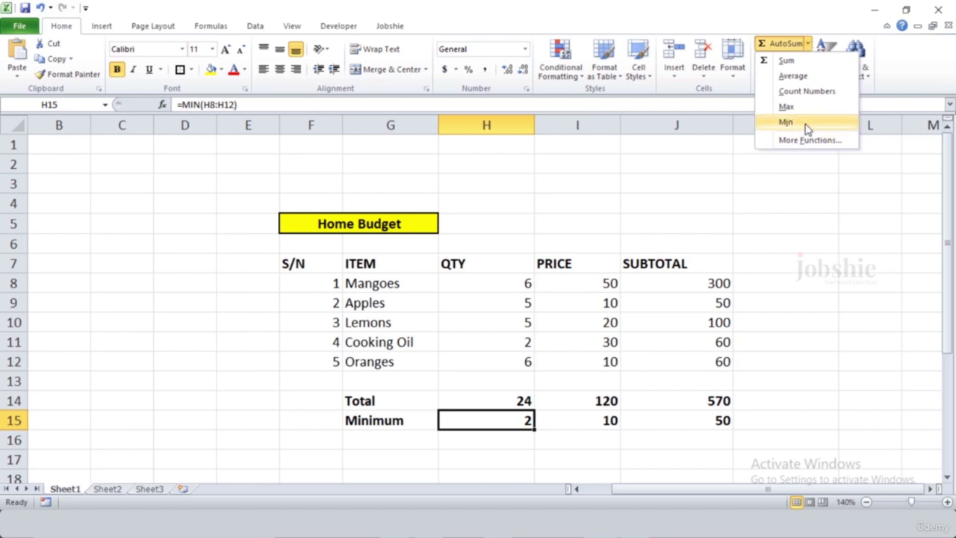
Step: Add the label Maximum in G16, below the Minimum label
{"action": "left_click", "coordinate": [402, 443]}
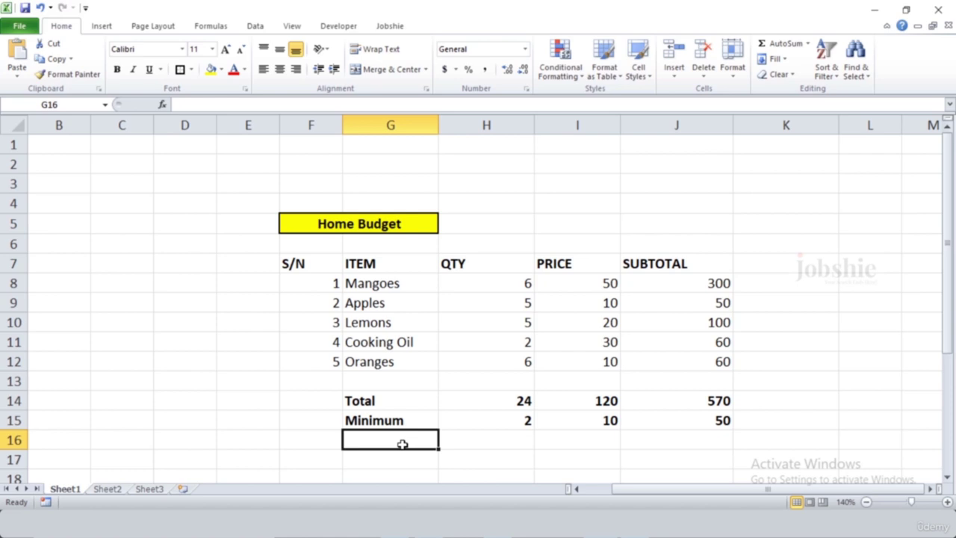
{"action": "type", "text": "M"}
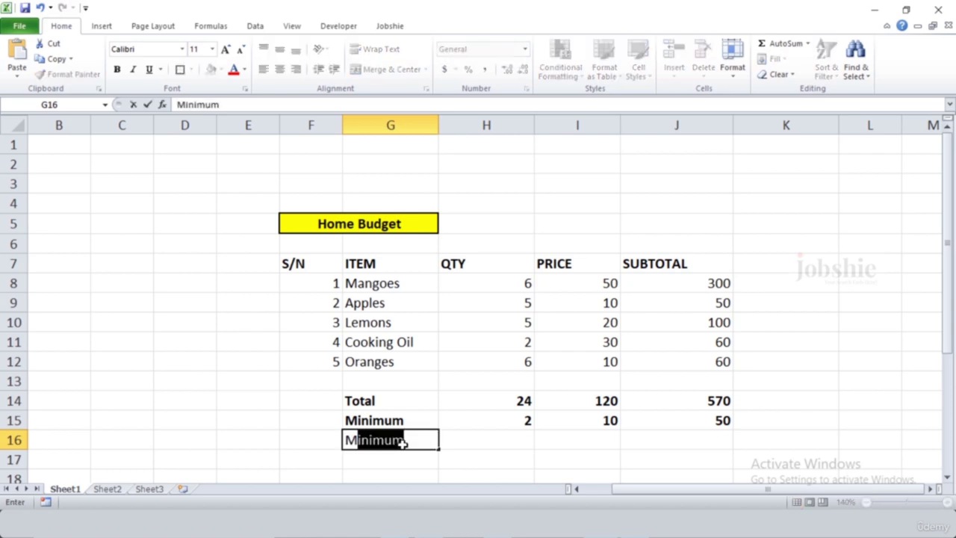
{"action": "type", "text": "a"}
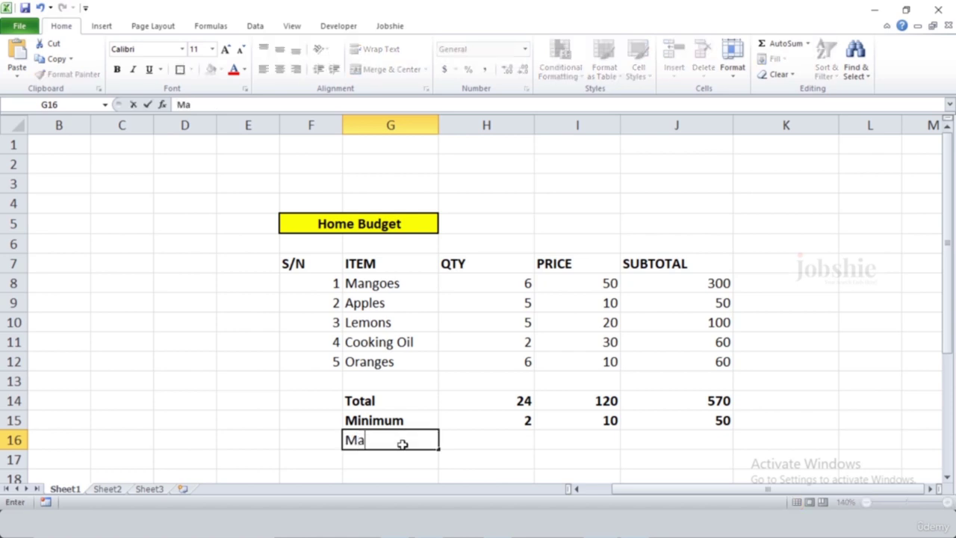
{"action": "type", "text": "ximum"}
Step: Calculate the largest quantity in H16 with =max(H8:H12) and fill the formula across to J16
{"action": "left_click", "coordinate": [498, 449]}
{"action": "type", "text": "=m"}
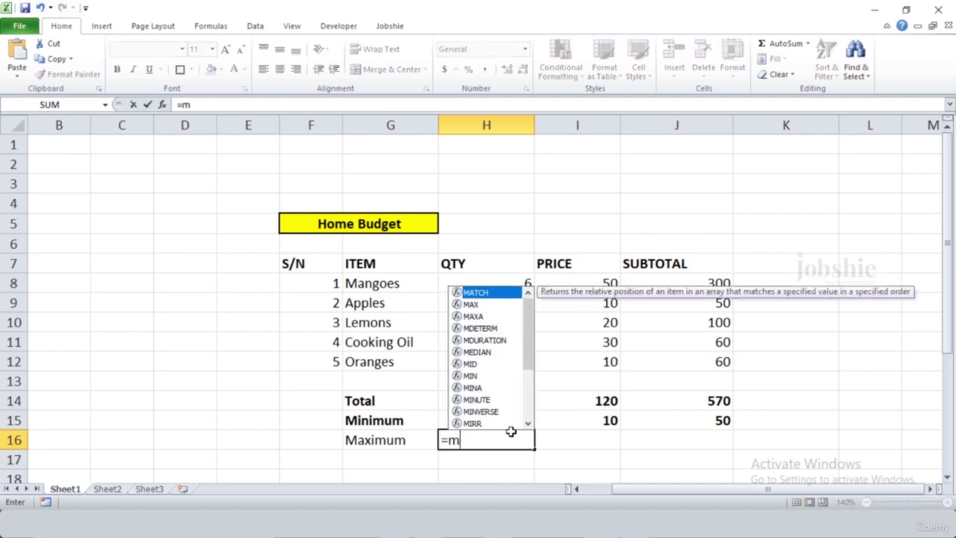
{"action": "type", "text": "ax"}
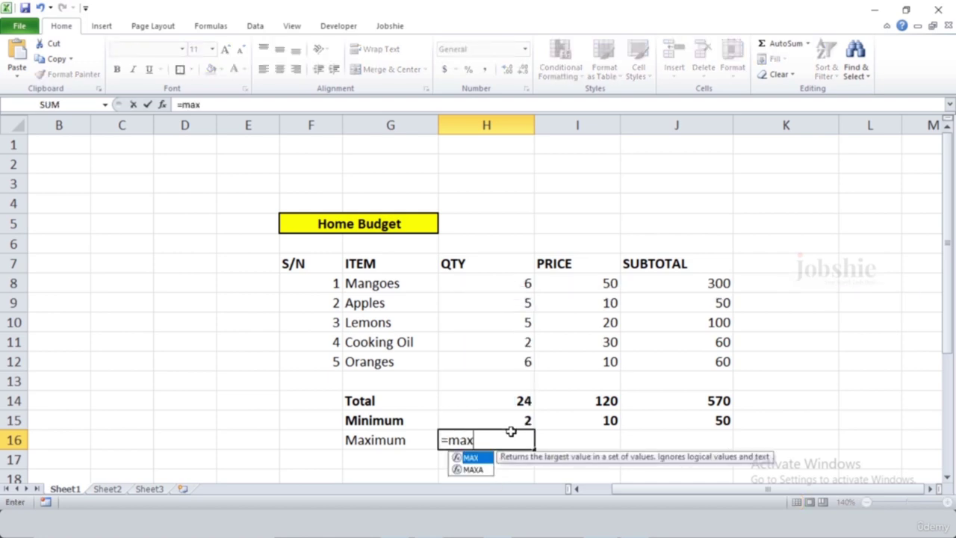
{"action": "type", "text": "("}
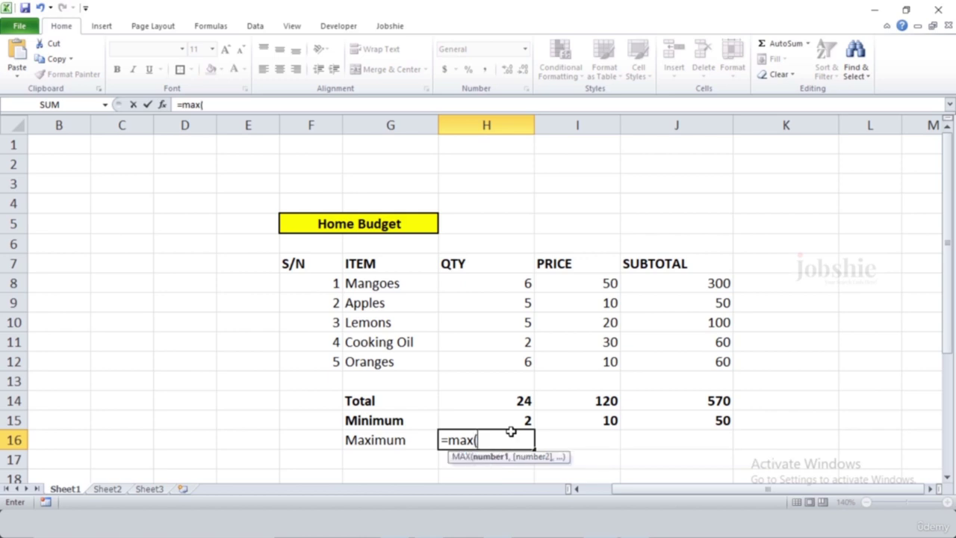
{"action": "left_click_drag", "start_coordinate": [485, 280], "coordinate": [474, 364]}
{"action": "type", "text": ")"}
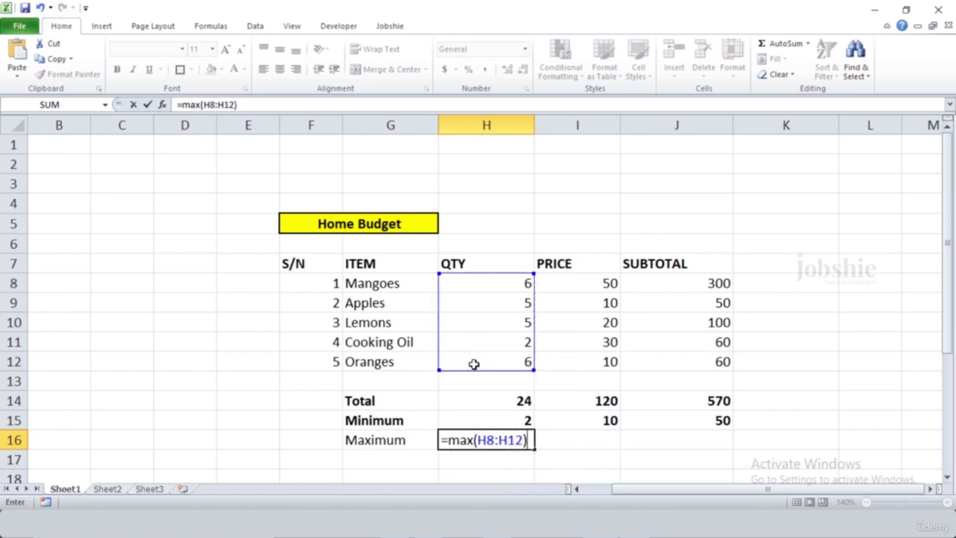
{"action": "key", "text": "Return"}
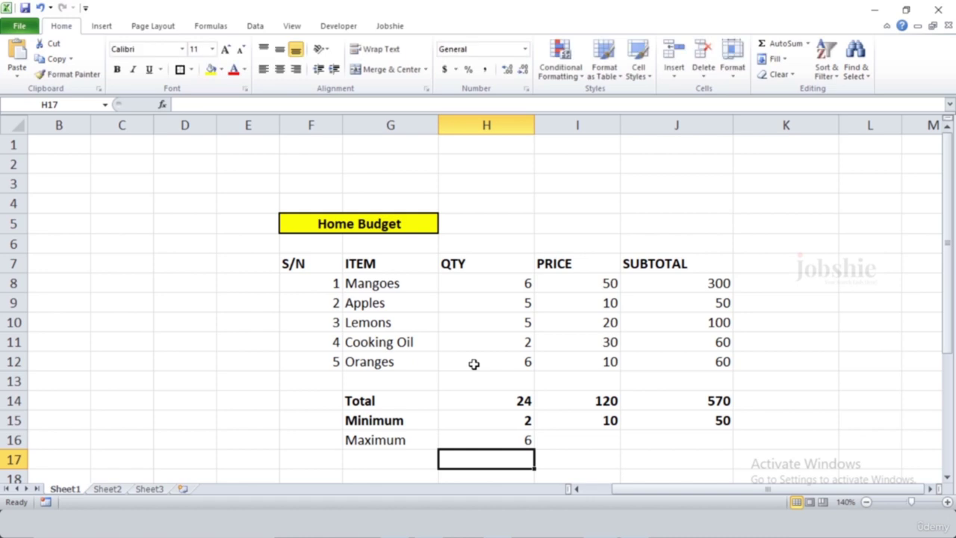
{"action": "left_click", "coordinate": [510, 439]}
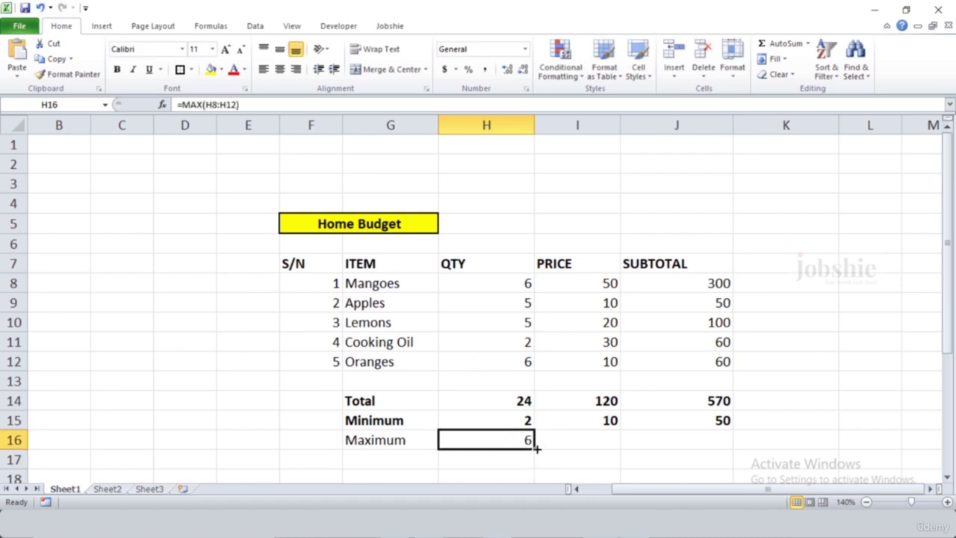
{"action": "left_click_drag", "start_coordinate": [535, 446], "coordinate": [735, 448]}
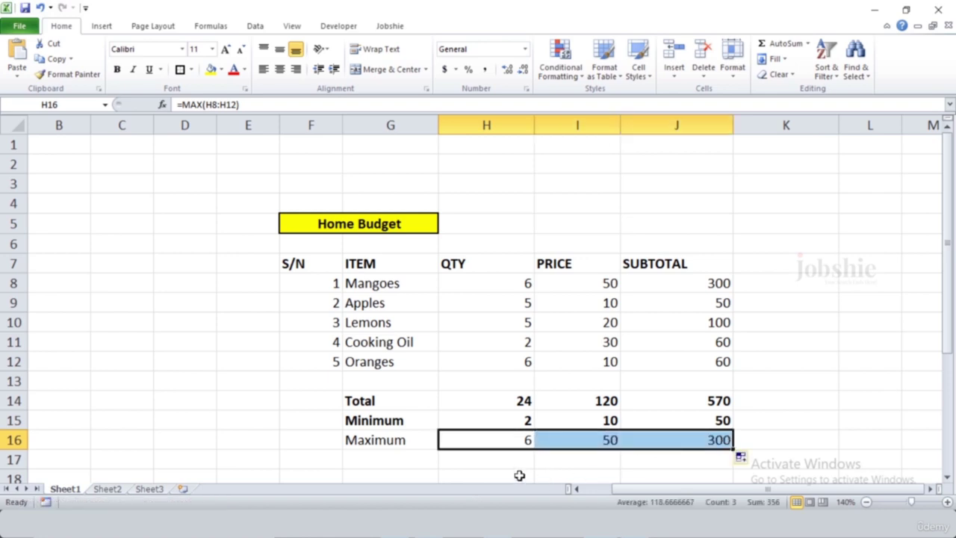
Step: Make the Maximum row, G16 to J16, bold
{"action": "left_click", "coordinate": [394, 439]}
{"action": "left_click_drag", "start_coordinate": [380, 441], "coordinate": [698, 444]}
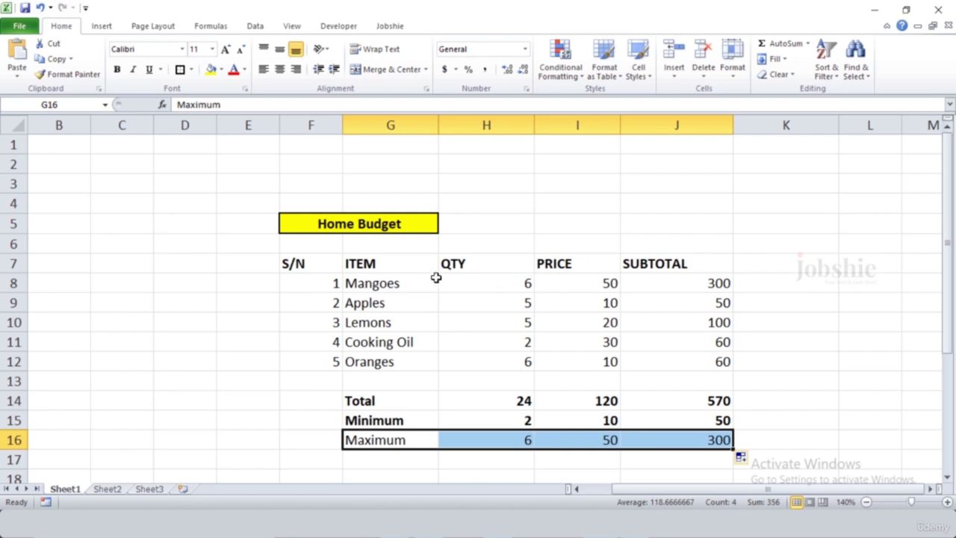
{"action": "left_click", "coordinate": [114, 69]}
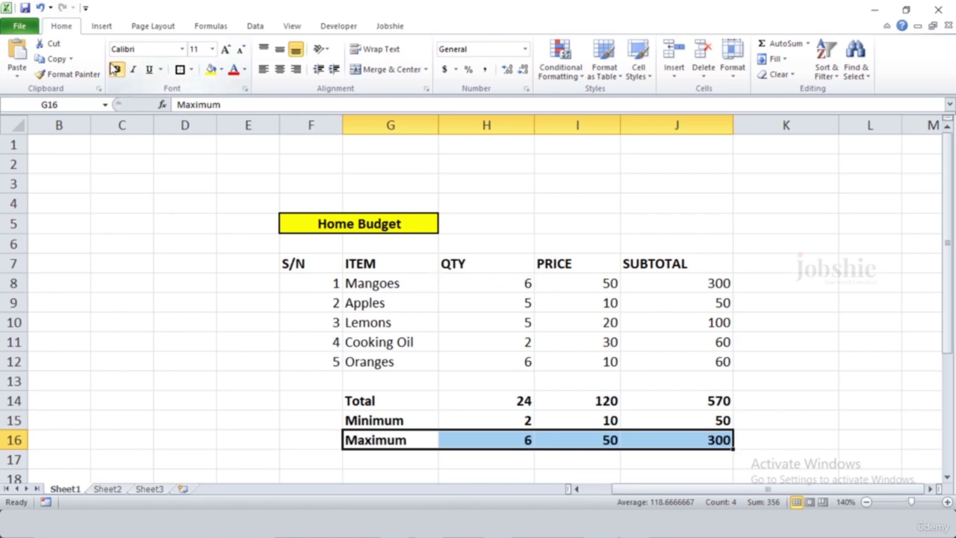
{"action": "left_click", "coordinate": [181, 289]}
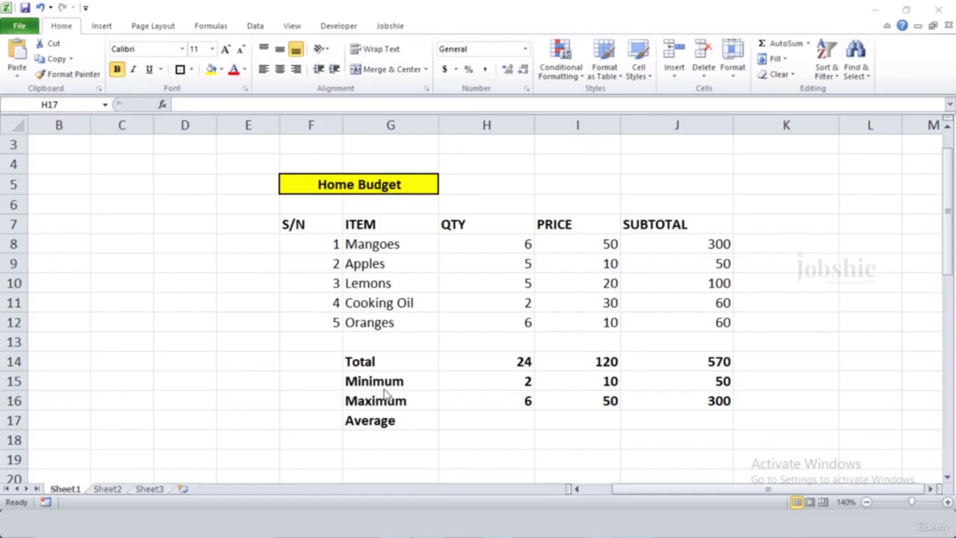
Step: Calculate the average quantity in H17 with =AVERAGE(H8:H12) and fill the formula across to J17
{"action": "left_click", "coordinate": [470, 420]}
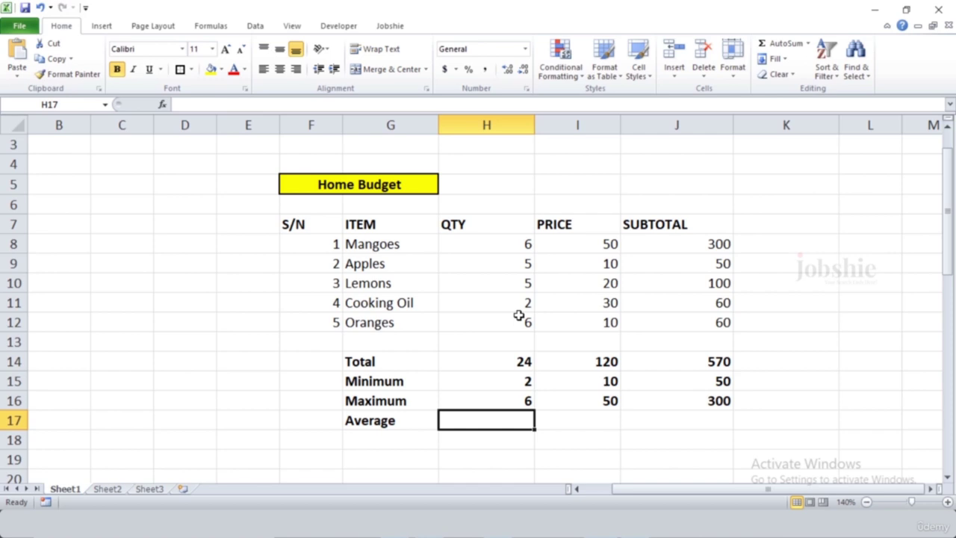
{"action": "left_click", "coordinate": [501, 241]}
{"action": "left_click_drag", "start_coordinate": [500, 240], "coordinate": [499, 314]}
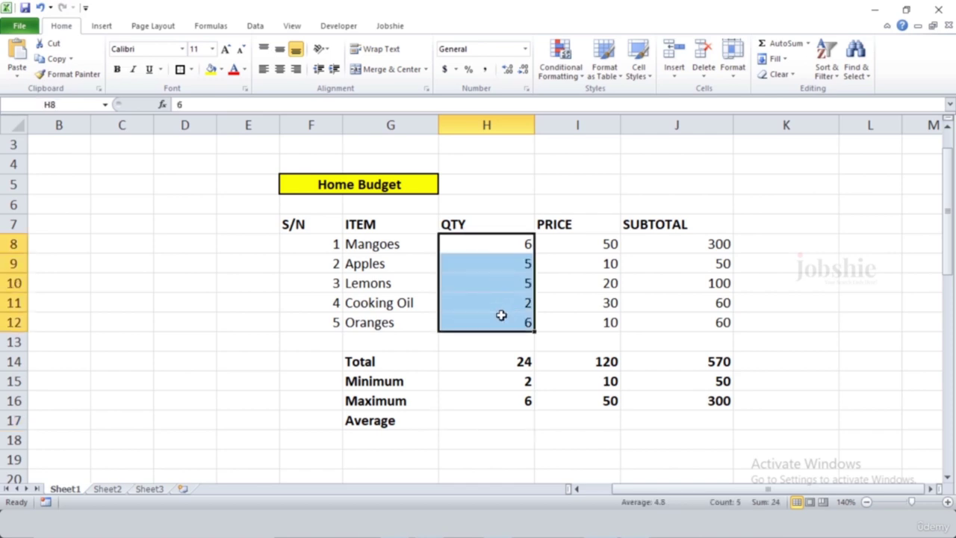
{"action": "left_click", "coordinate": [477, 425]}
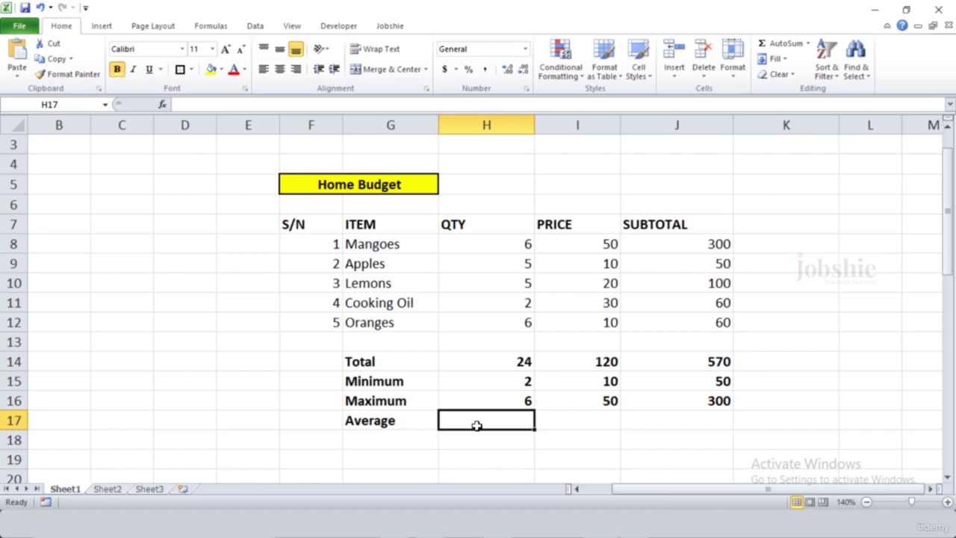
{"action": "type", "text": "=AVERAGE("}
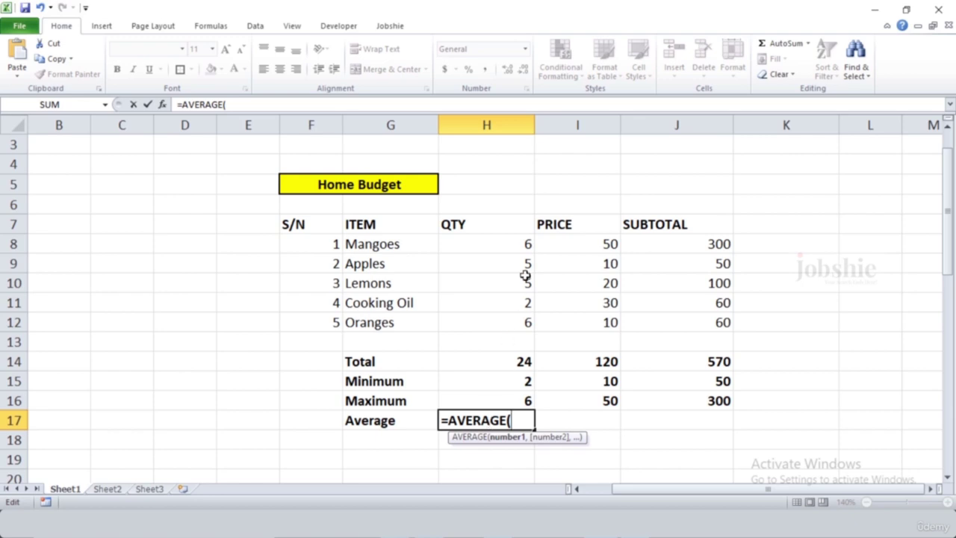
{"action": "left_click", "coordinate": [518, 244]}
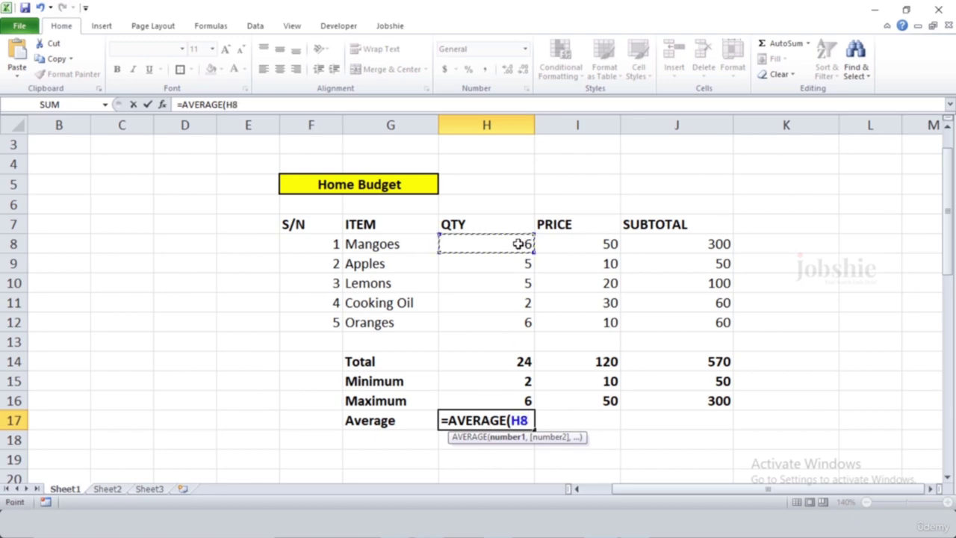
{"action": "left_click_drag", "start_coordinate": [518, 244], "coordinate": [512, 321]}
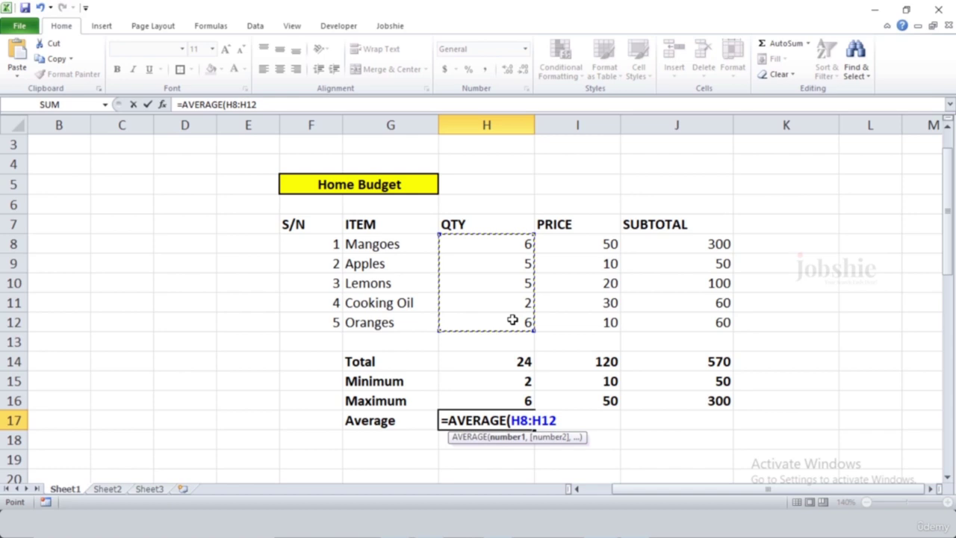
{"action": "type", "text": ")"}
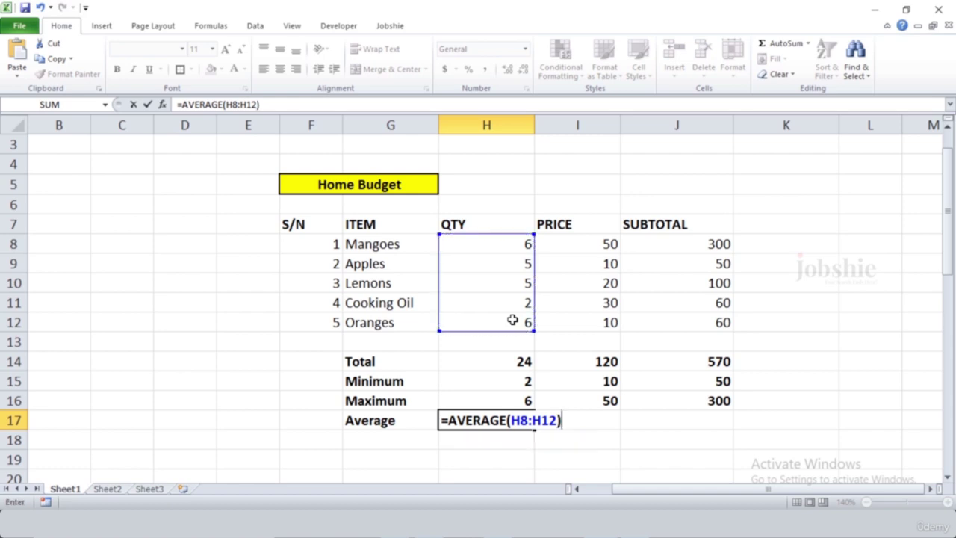
{"action": "key", "text": "Return"}
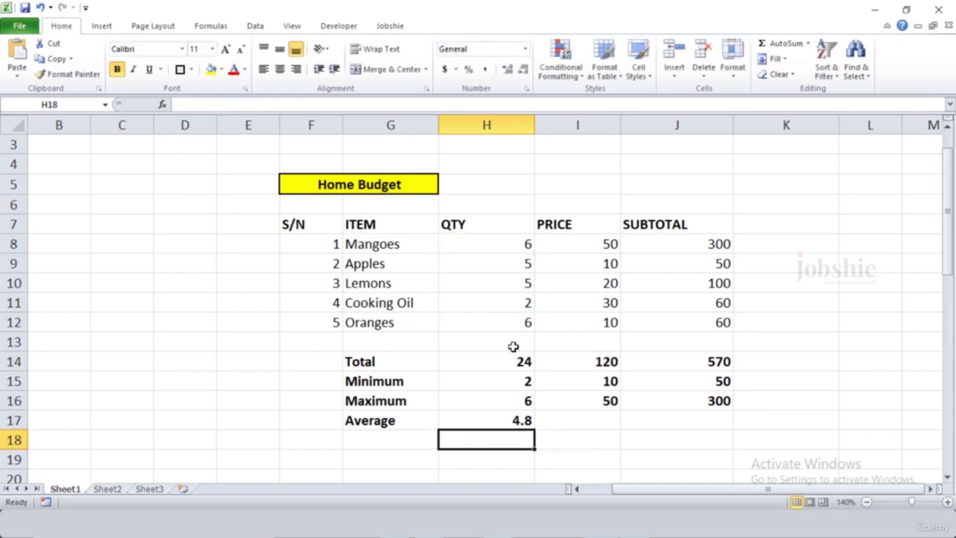
{"action": "left_click", "coordinate": [523, 422]}
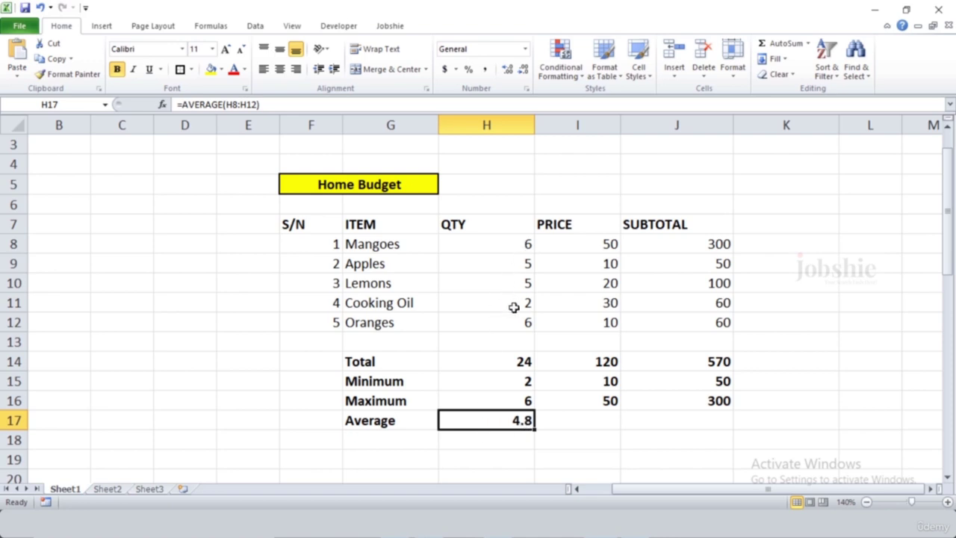
{"action": "left_click_drag", "start_coordinate": [535, 430], "coordinate": [731, 424]}
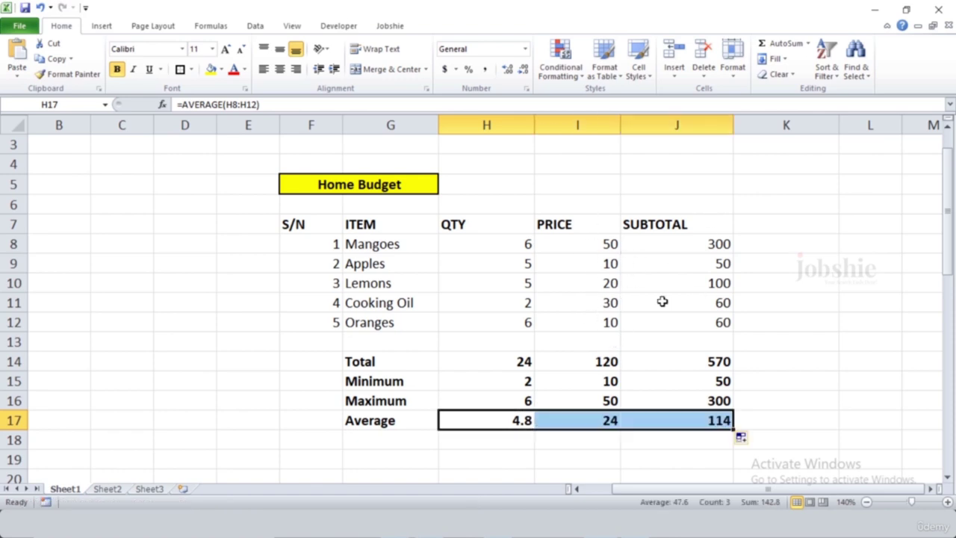
Step: Label G18 Averageif and average the quantities above 3 in H18 with =AVERAGEIF(H8:H12,">3")
{"action": "left_click", "coordinate": [399, 443]}
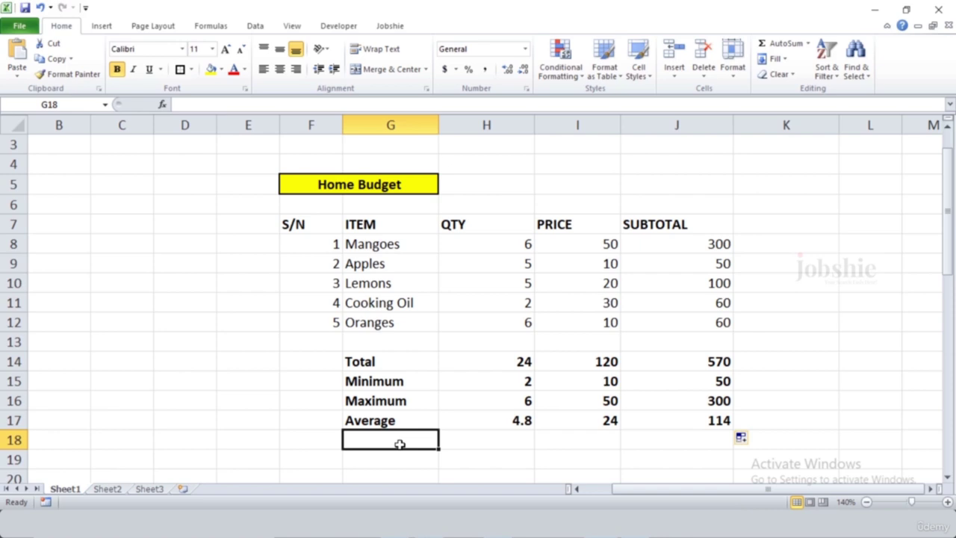
{"action": "type", "text": "Averageif"}
{"action": "left_click", "coordinate": [497, 443]}
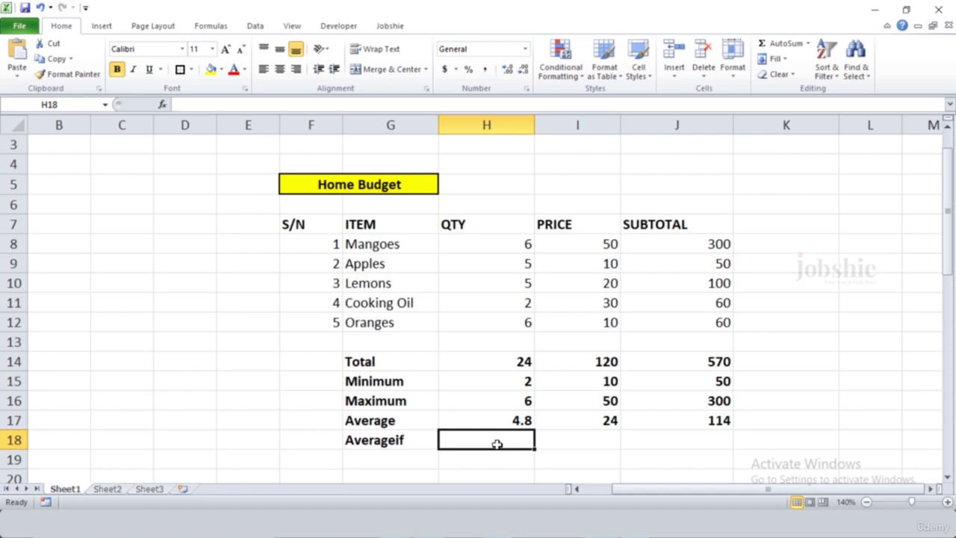
{"action": "type", "text": "="}
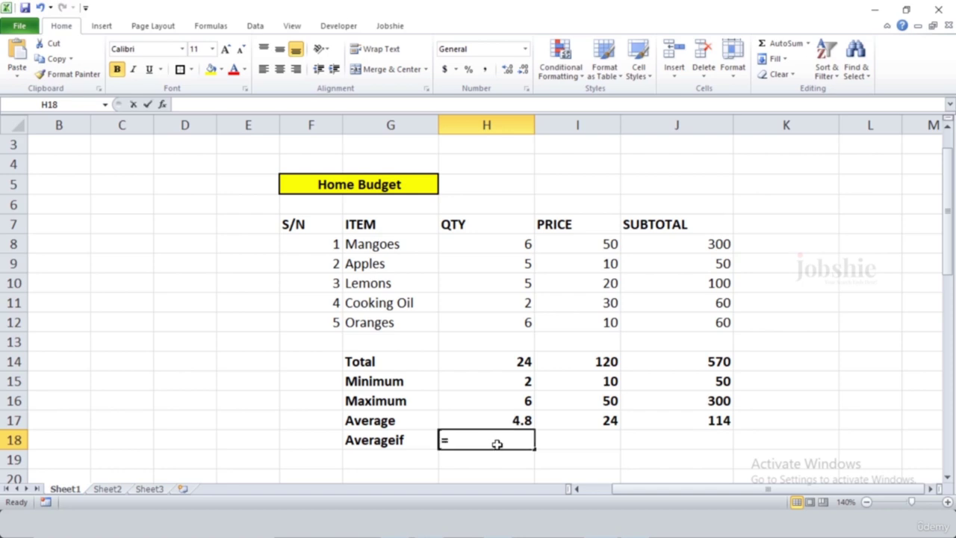
{"action": "type", "text": "averageif("}
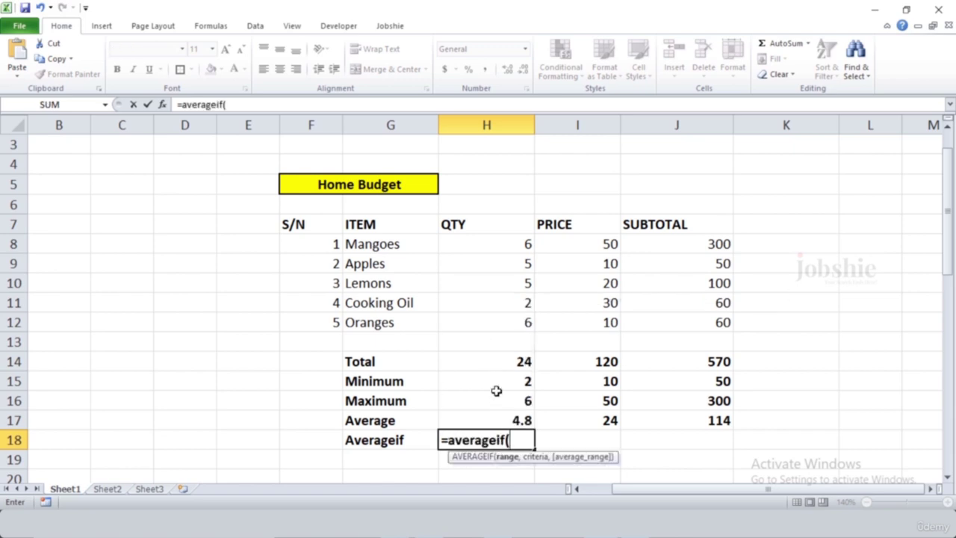
{"action": "left_click", "coordinate": [495, 239]}
{"action": "left_click_drag", "start_coordinate": [496, 239], "coordinate": [499, 321]}
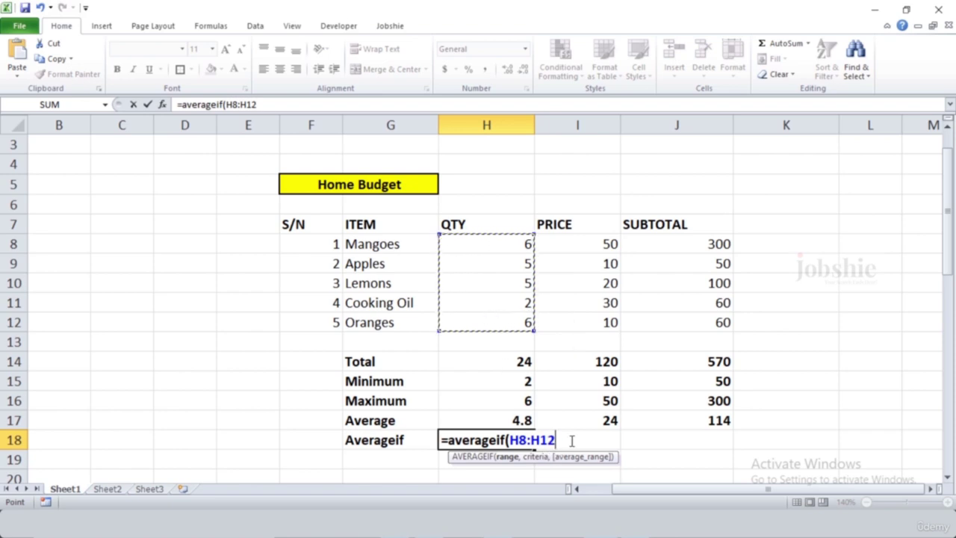
{"action": "type", "text": ",)"}
{"action": "key", "text": "Left"}
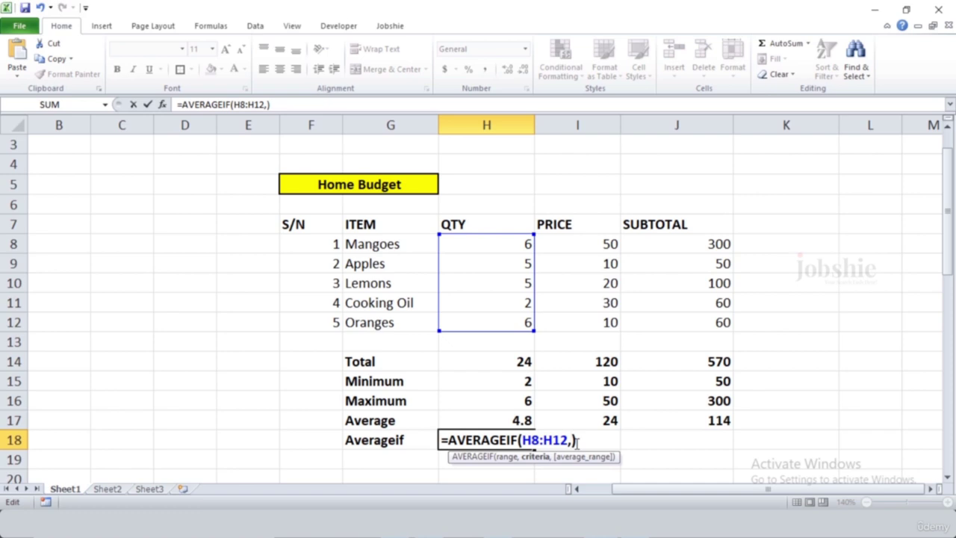
{"action": "type", "text": "\">3\""}
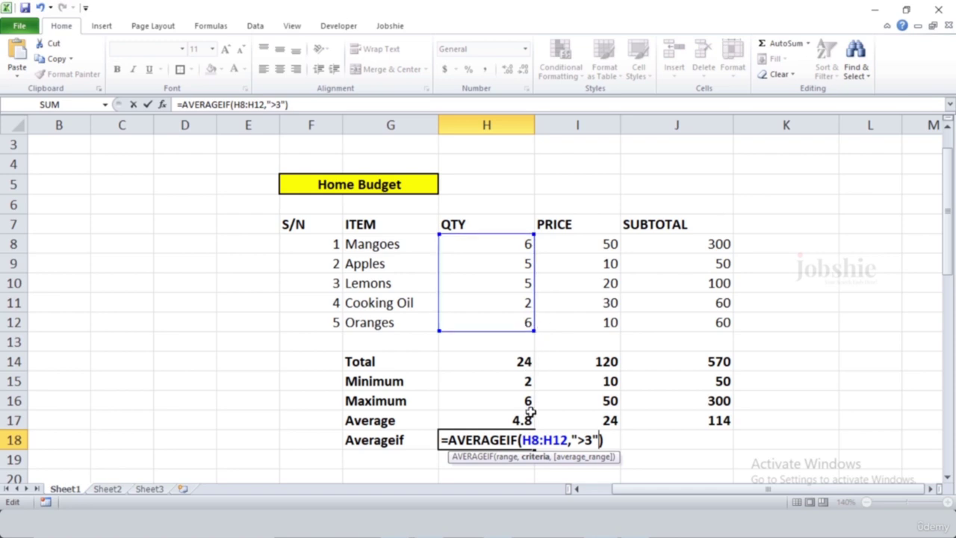
{"action": "key", "text": "Return"}
Step: Fill the conditional average formula from H18 across to J18 and check the copied formulas
{"action": "left_click", "coordinate": [527, 440]}
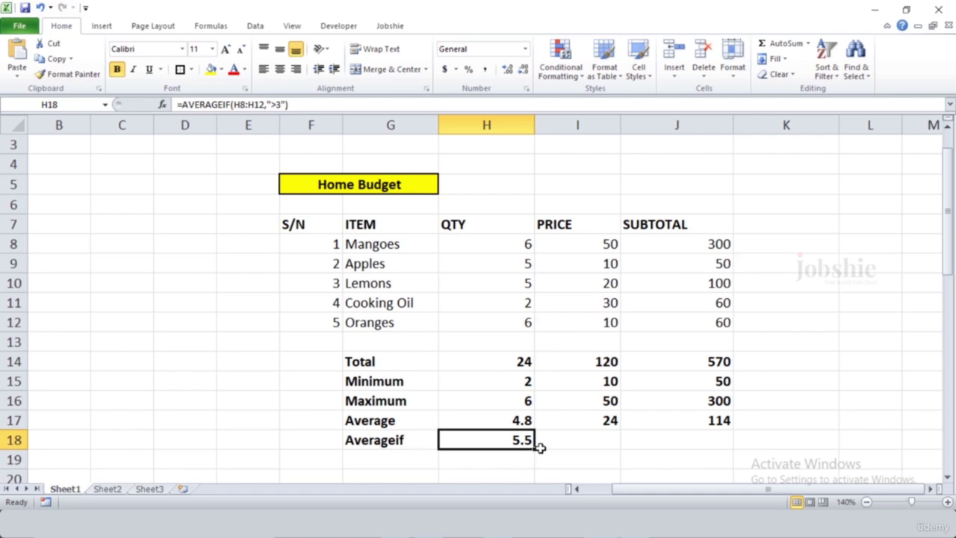
{"action": "left_click_drag", "start_coordinate": [534, 448], "coordinate": [694, 454]}
{"action": "left_click", "coordinate": [590, 445]}
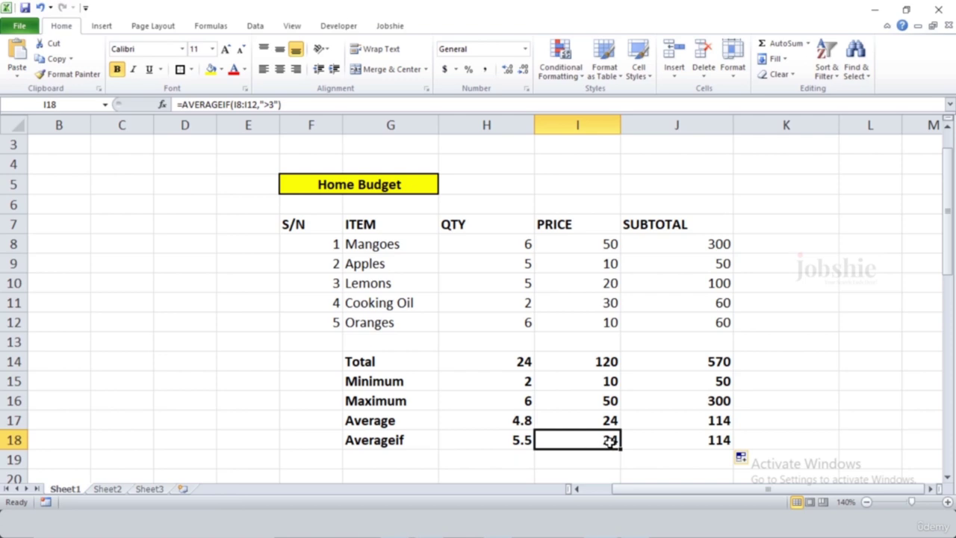
{"action": "left_click", "coordinate": [686, 441]}
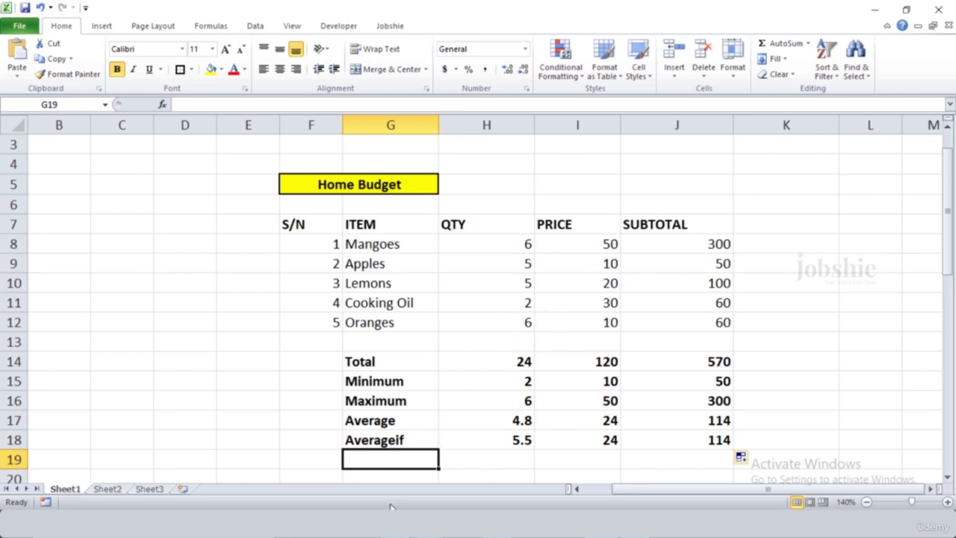
Step: Label G19 Count and count the quantity entries in H19 with =COUNT(H8:H12)
{"action": "type", "text": "Count"}
{"action": "left_click", "coordinate": [488, 458]}
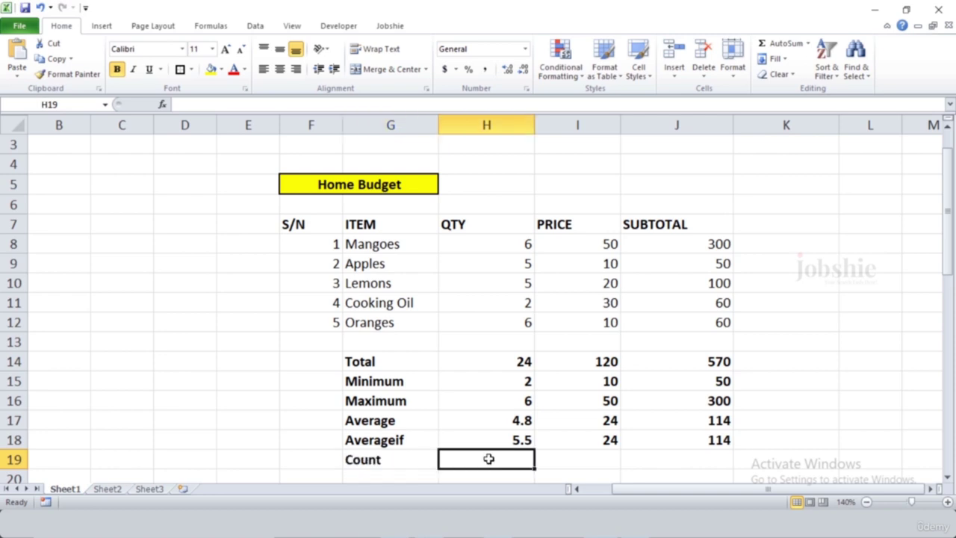
{"action": "type", "text": "=co"}
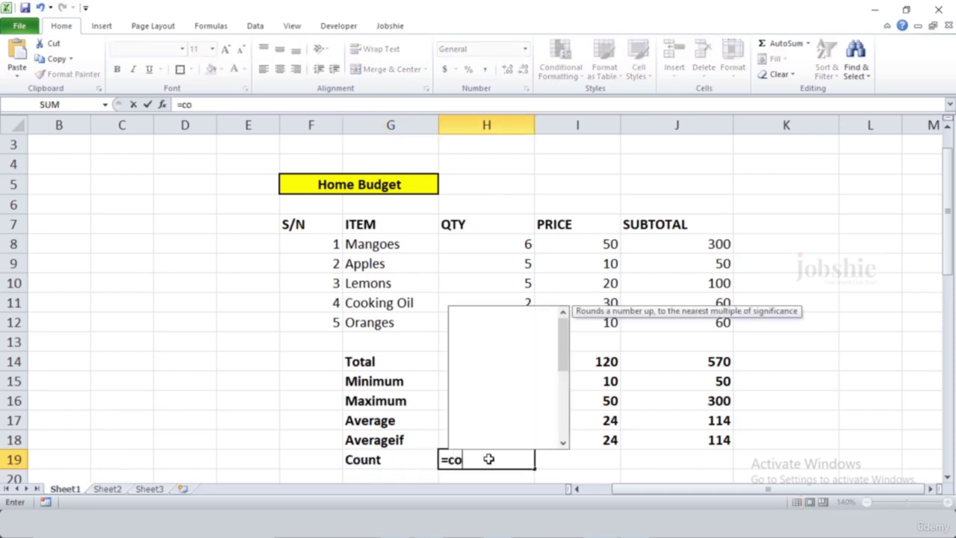
{"action": "type", "text": "unt"}
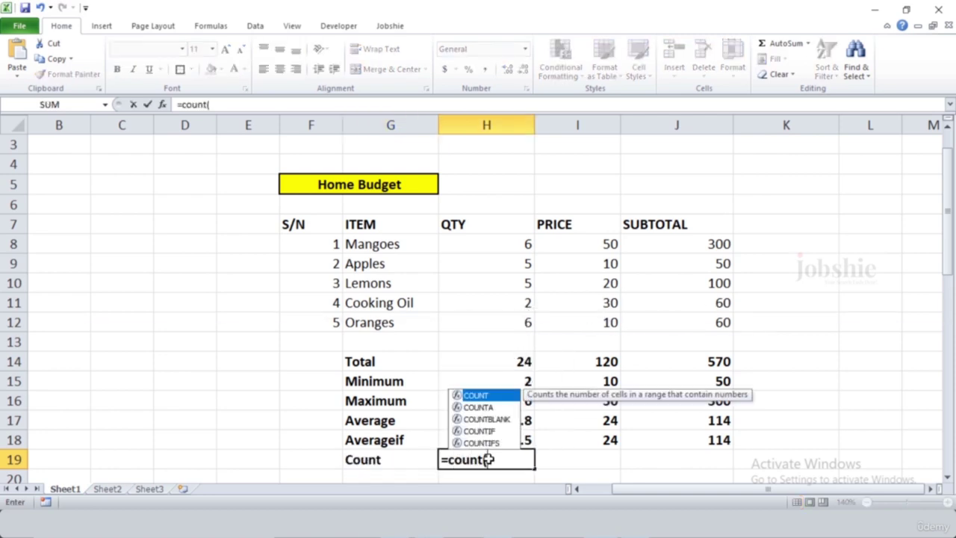
{"action": "type", "text": "("}
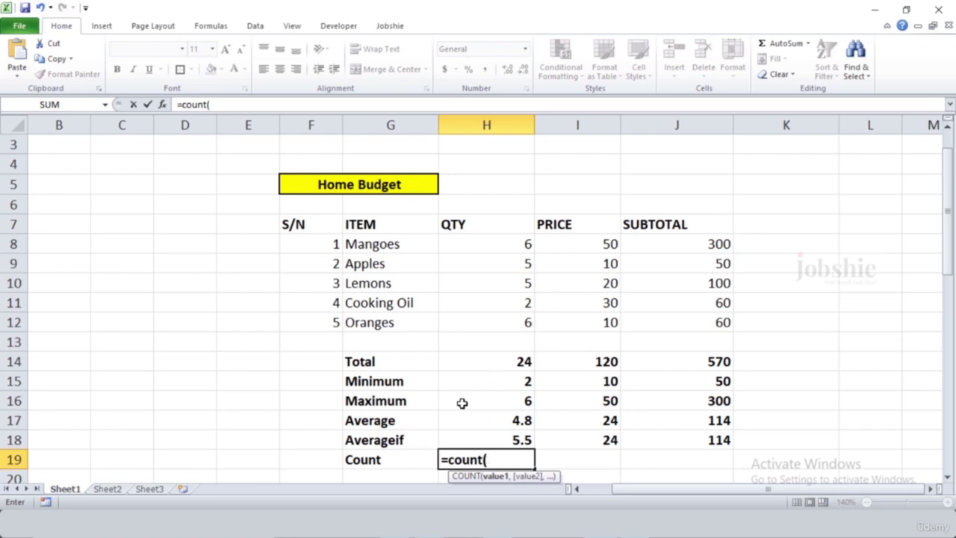
{"action": "left_click_drag", "start_coordinate": [477, 246], "coordinate": [473, 323]}
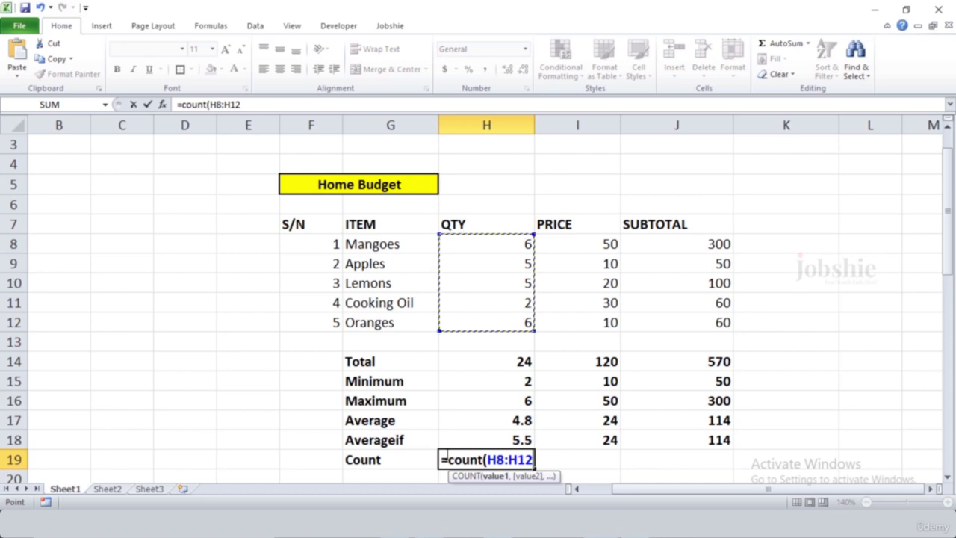
{"action": "type", "text": ")"}
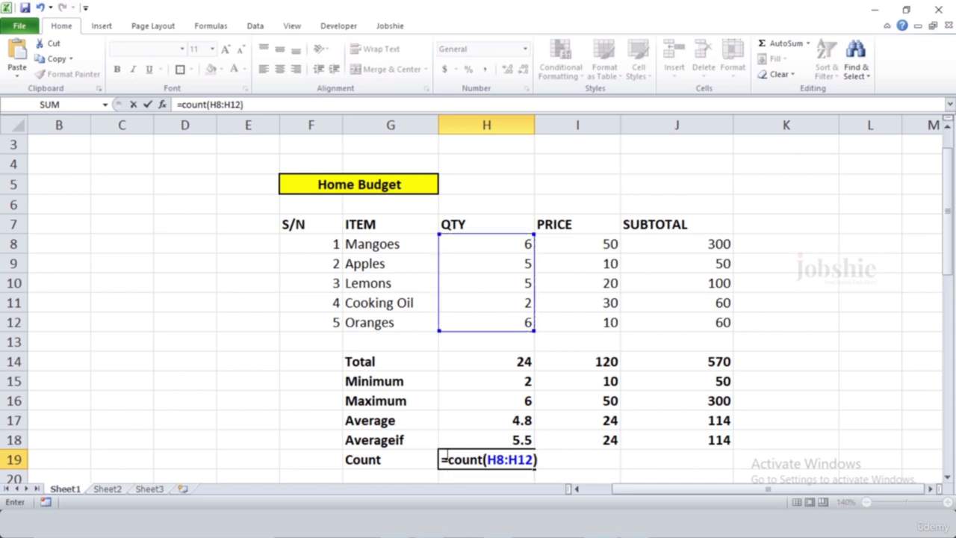
{"action": "key", "text": "Return"}
Step: Fill the count formula from H19 across the price and subtotal columns to J19
{"action": "left_click", "coordinate": [481, 440]}
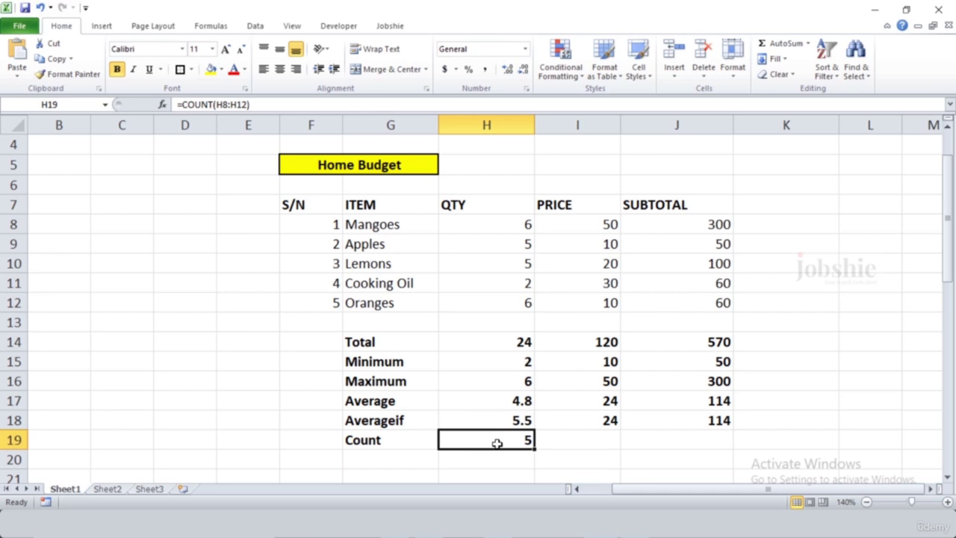
{"action": "left_click_drag", "start_coordinate": [534, 447], "coordinate": [678, 438]}
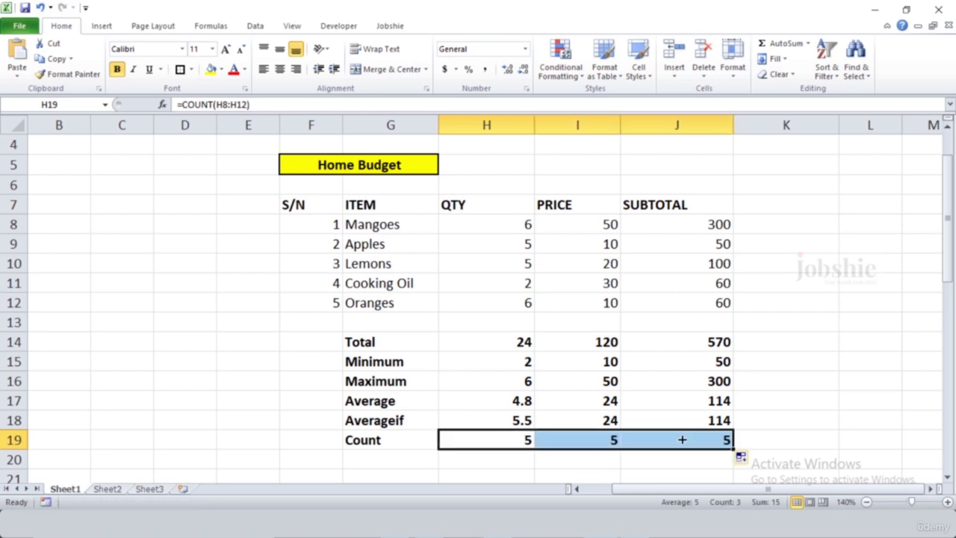
{"action": "left_click", "coordinate": [591, 465]}
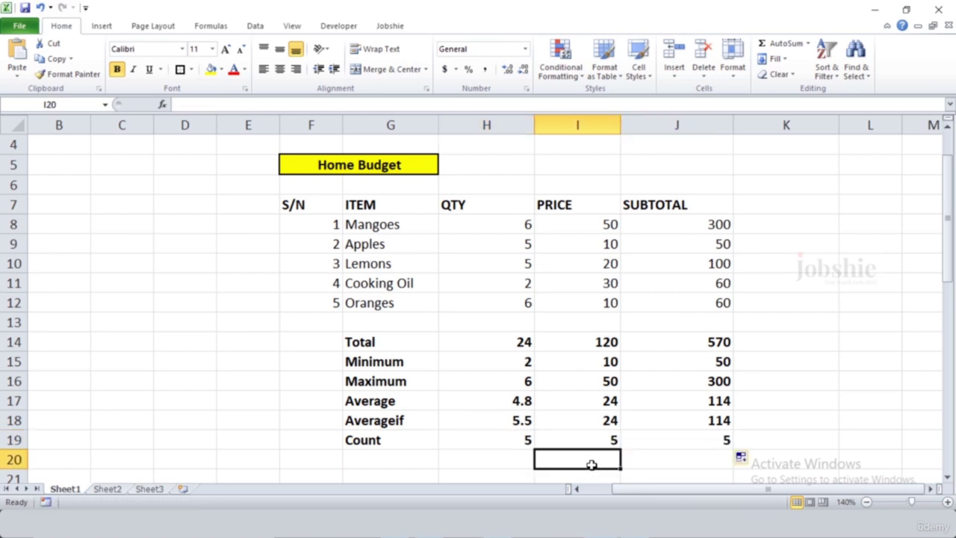
Step: Extend the count formula in H19 to include the prices as a second range, =COUNT(H8:H12,I8:I12)
{"action": "left_click", "coordinate": [500, 436]}
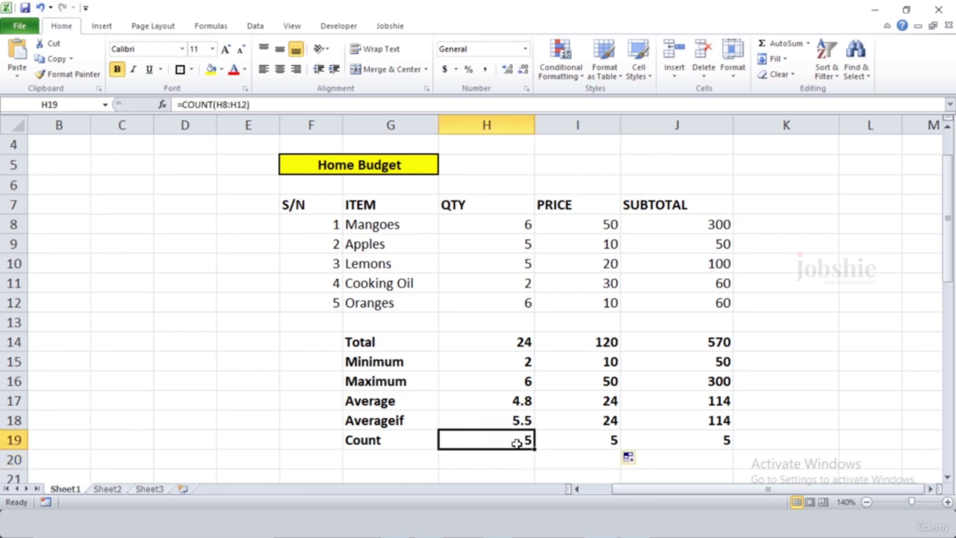
{"action": "double_click", "coordinate": [516, 442]}
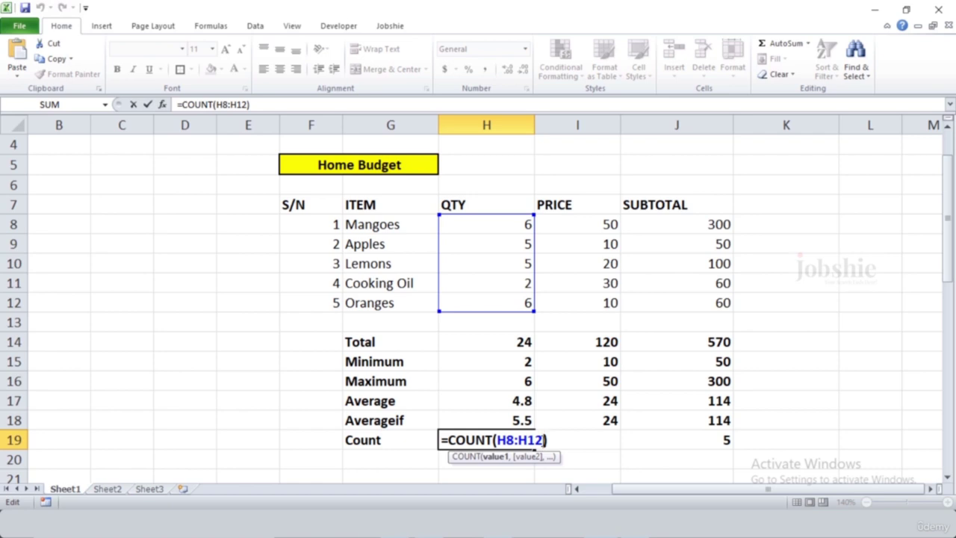
{"action": "type", "text": ","}
{"action": "left_click", "coordinate": [564, 224]}
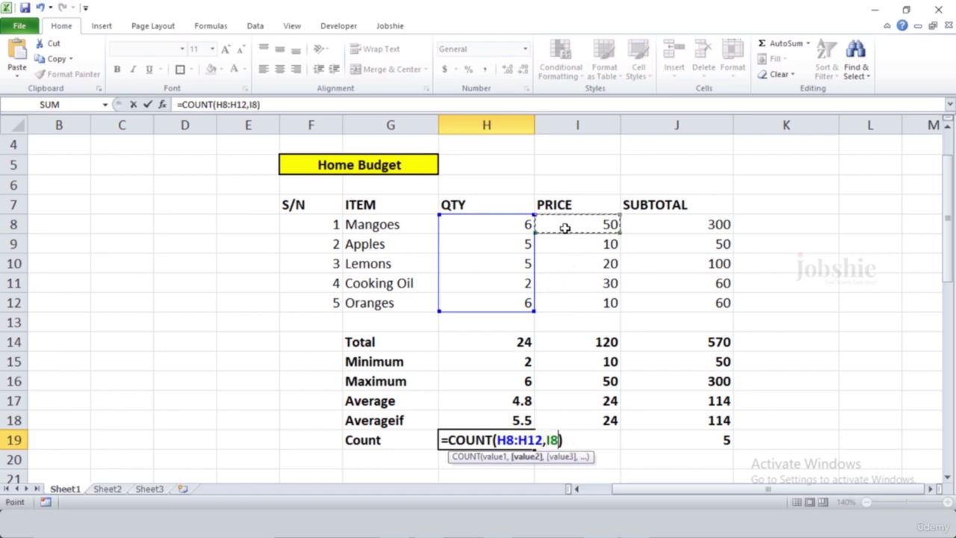
{"action": "left_click_drag", "start_coordinate": [564, 224], "coordinate": [572, 302]}
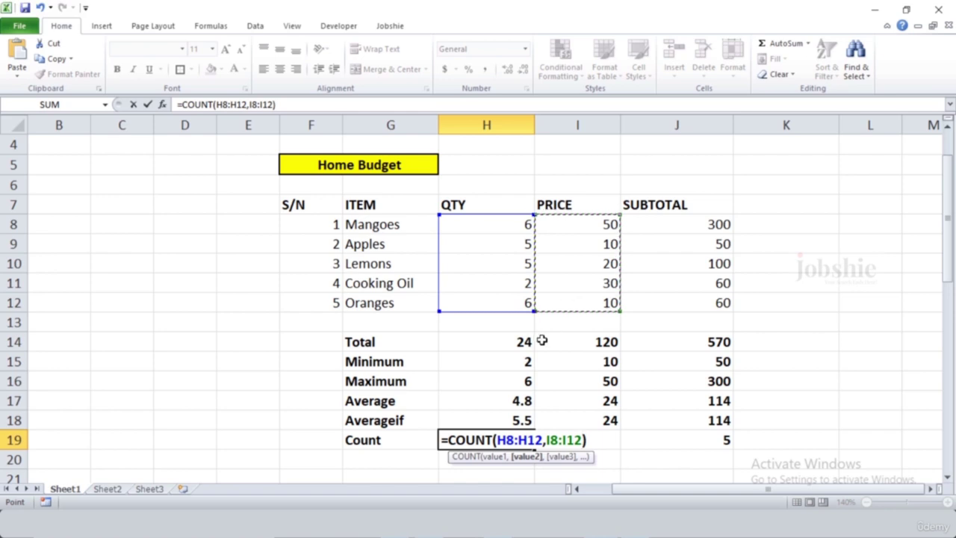
{"action": "key", "text": "Return"}
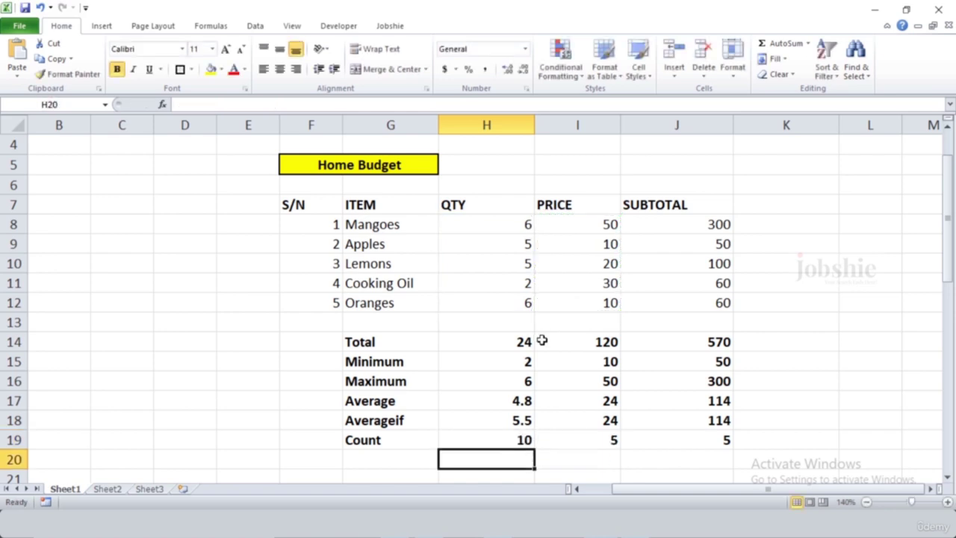
{"action": "left_click", "coordinate": [502, 436]}
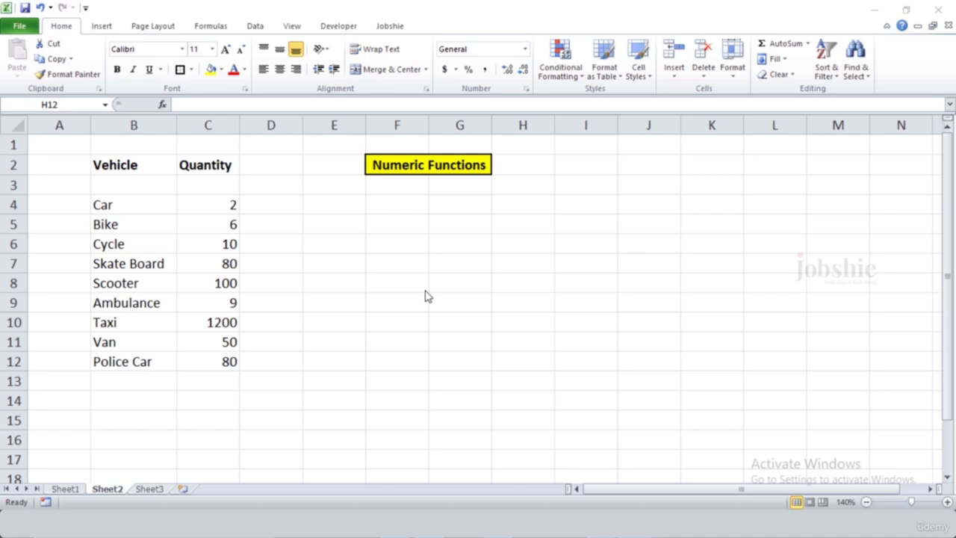
Step: On Sheet2, test in F4 whether the Car quantity is numeric with =ISNUMBER(C4)
{"action": "left_click", "coordinate": [398, 208]}
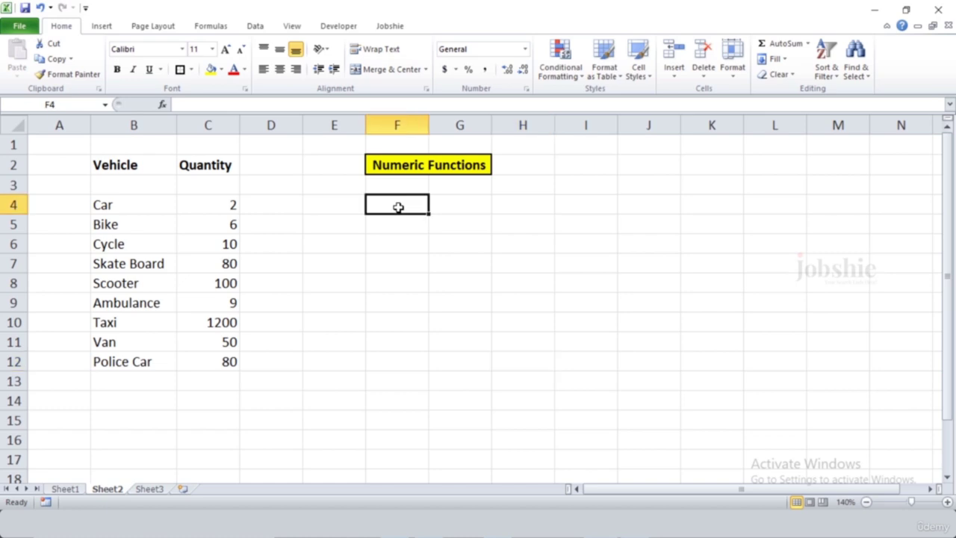
{"action": "type", "text": "="}
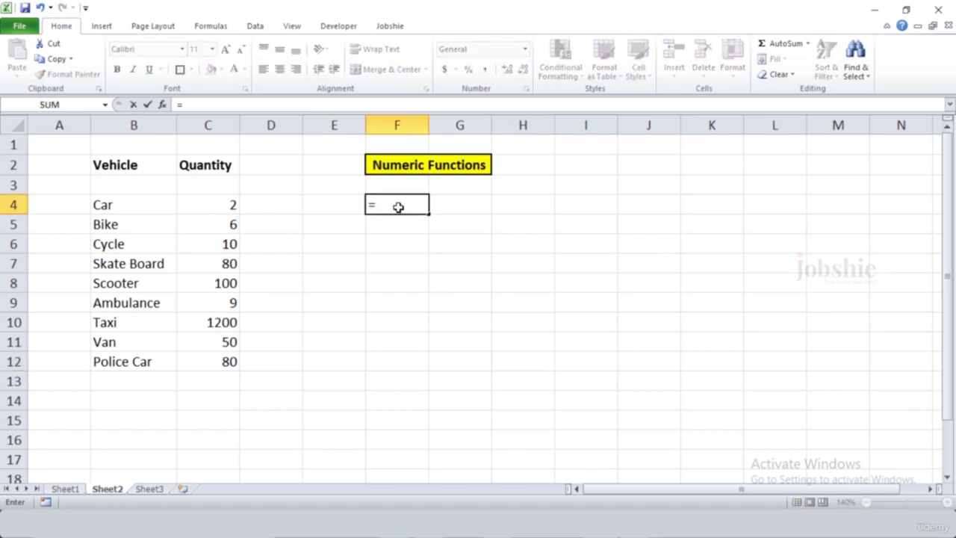
{"action": "type", "text": "isnu"}
{"action": "key", "text": "Tab"}
{"action": "left_click", "coordinate": [227, 207]}
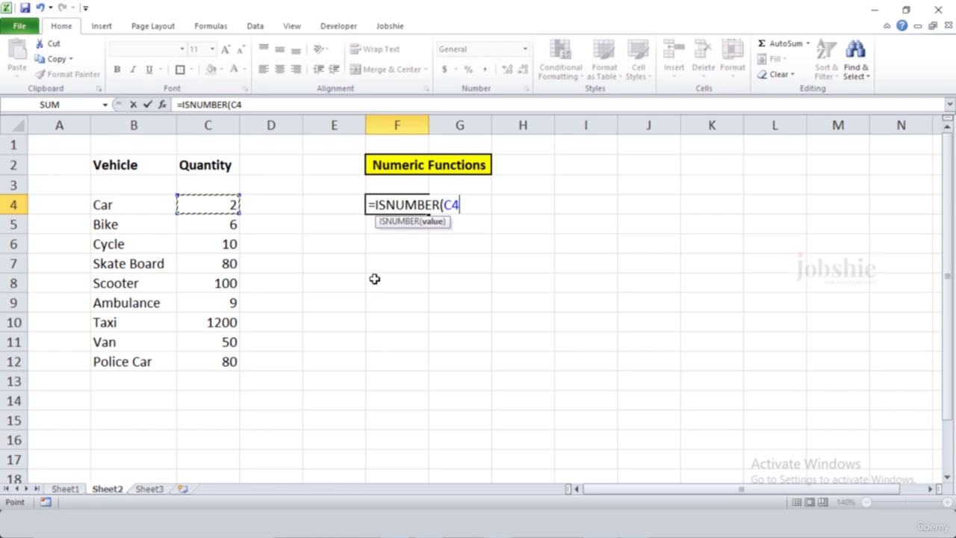
{"action": "type", "text": ")"}
{"action": "key", "text": "Return"}
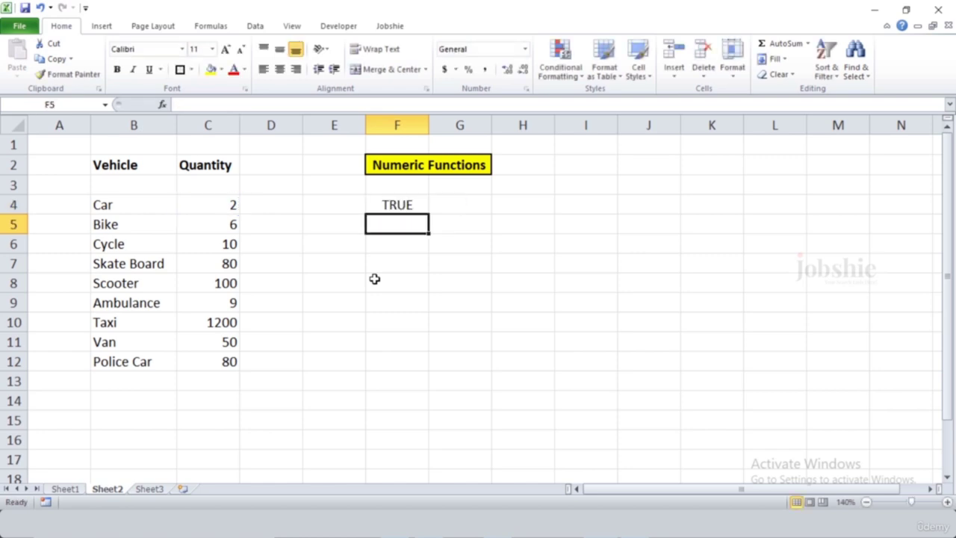
Step: Add the bold label ISNUMBER in E4, beside the formula in F4
{"action": "left_click", "coordinate": [414, 207]}
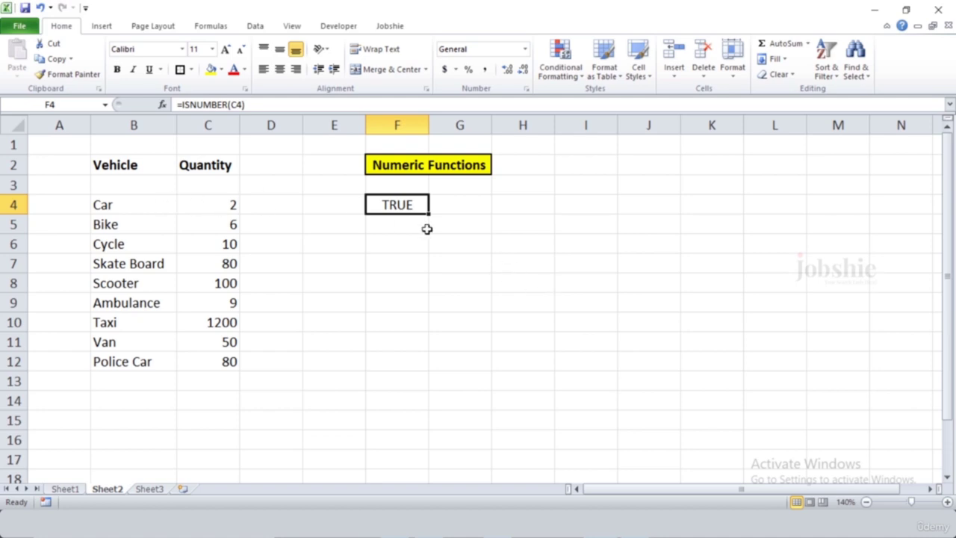
{"action": "left_click", "coordinate": [403, 216]}
{"action": "left_click", "coordinate": [339, 205]}
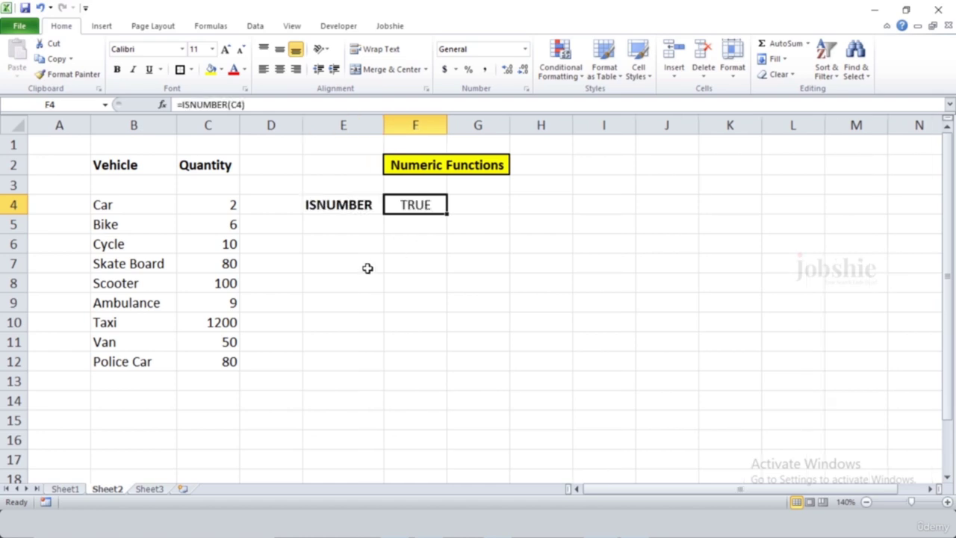
Step: Test in F5 whether the vehicle name Bike is numeric with =ISNUMBER(B5)
{"action": "left_click", "coordinate": [417, 223]}
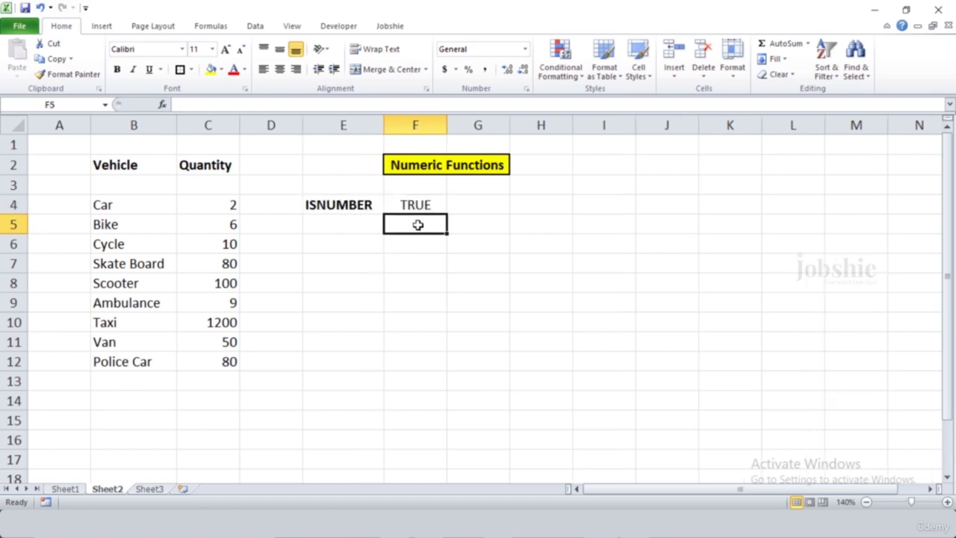
{"action": "type", "text": "=ISNUMBER("}
{"action": "left_click", "coordinate": [144, 229]}
{"action": "type", "text": ")"}
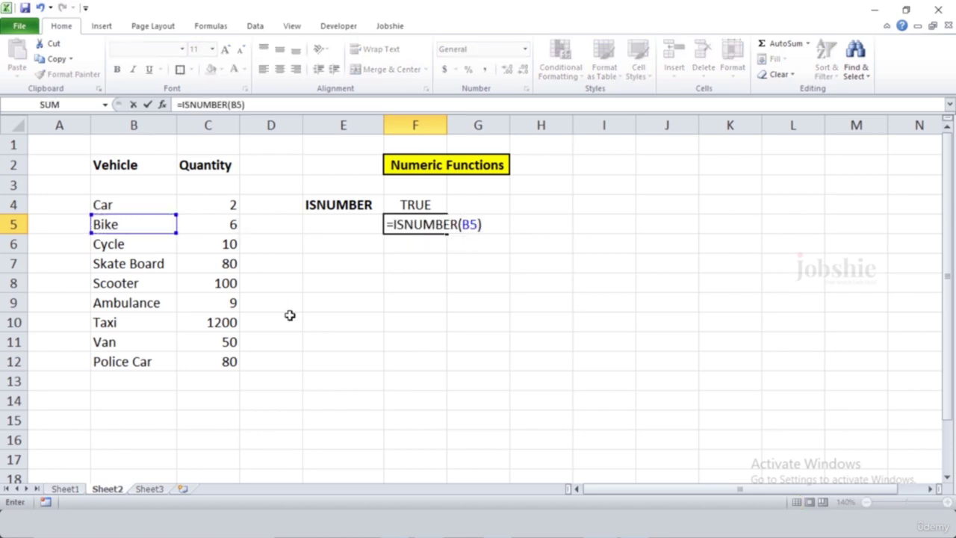
{"action": "key", "text": "Return"}
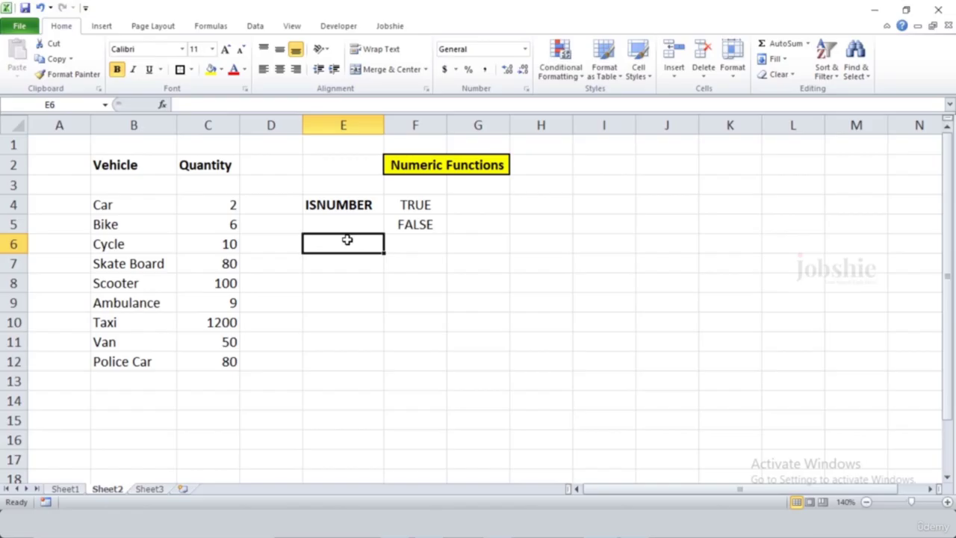
Step: Add the label RAND in E6 and generate a random number in F6 with =RAND()
{"action": "type", "text": "RAND"}
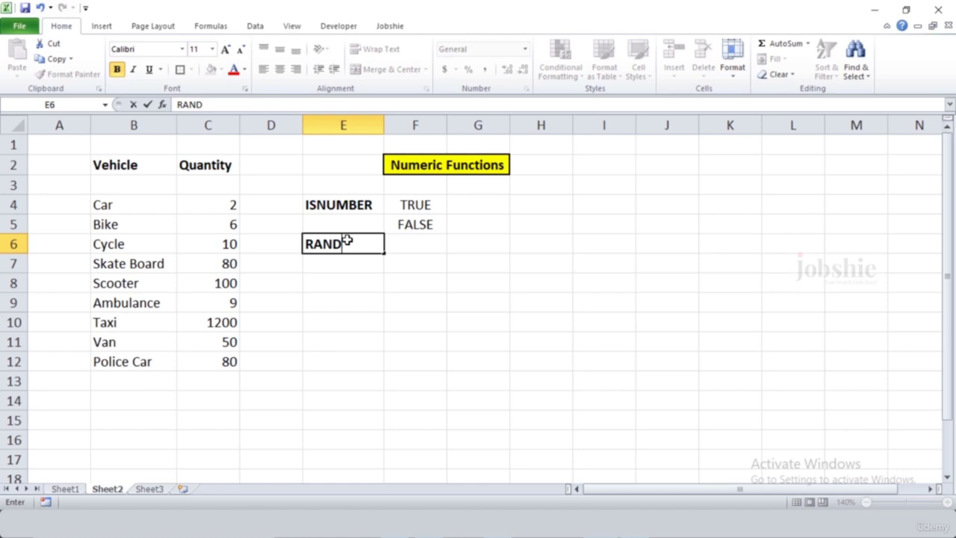
{"action": "left_click", "coordinate": [401, 248]}
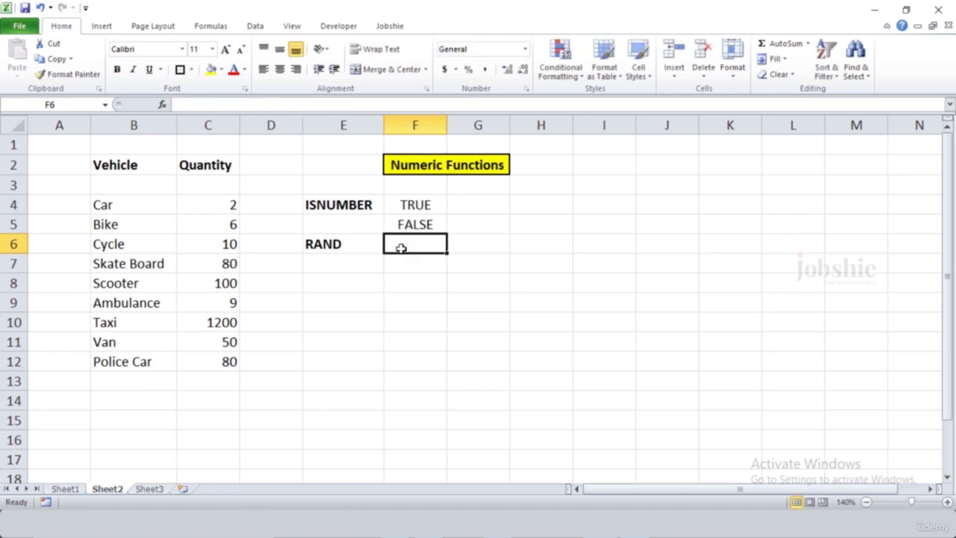
{"action": "type", "text": "="}
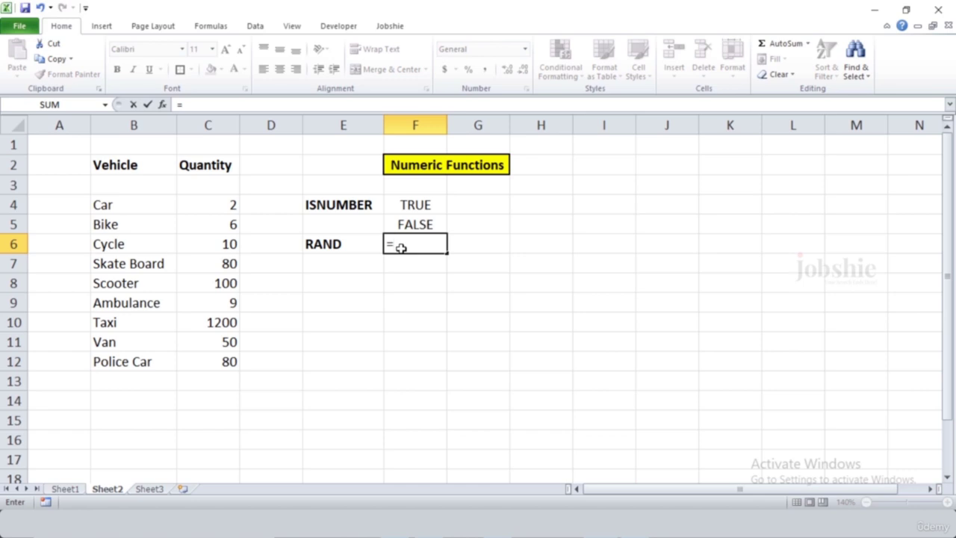
{"action": "type", "text": "RAND("}
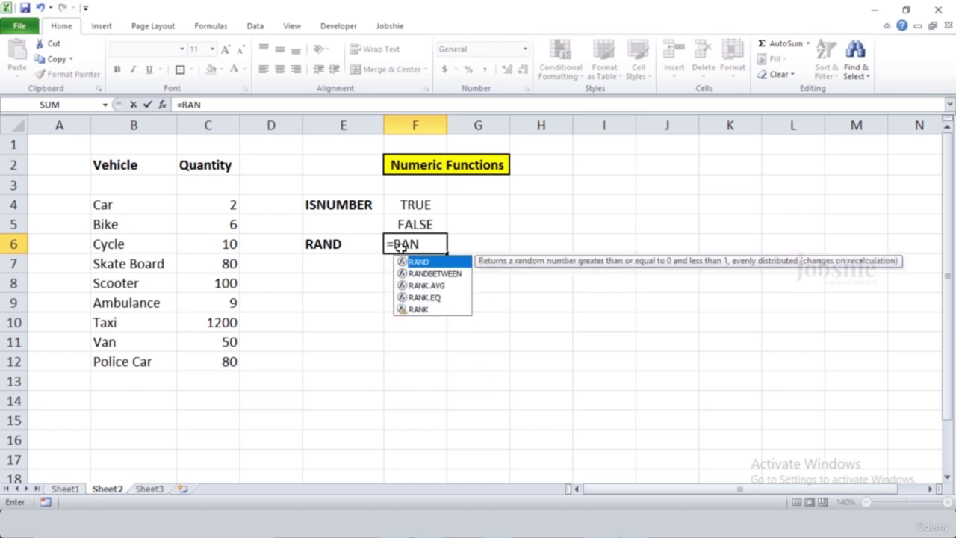
{"action": "key", "text": "Tab"}
{"action": "type", "text": ")"}
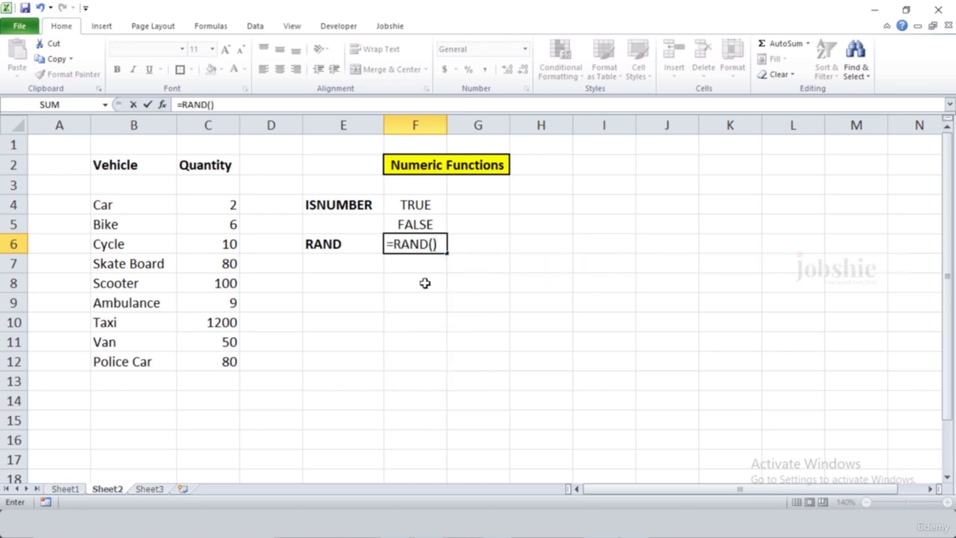
{"action": "key", "text": "Return"}
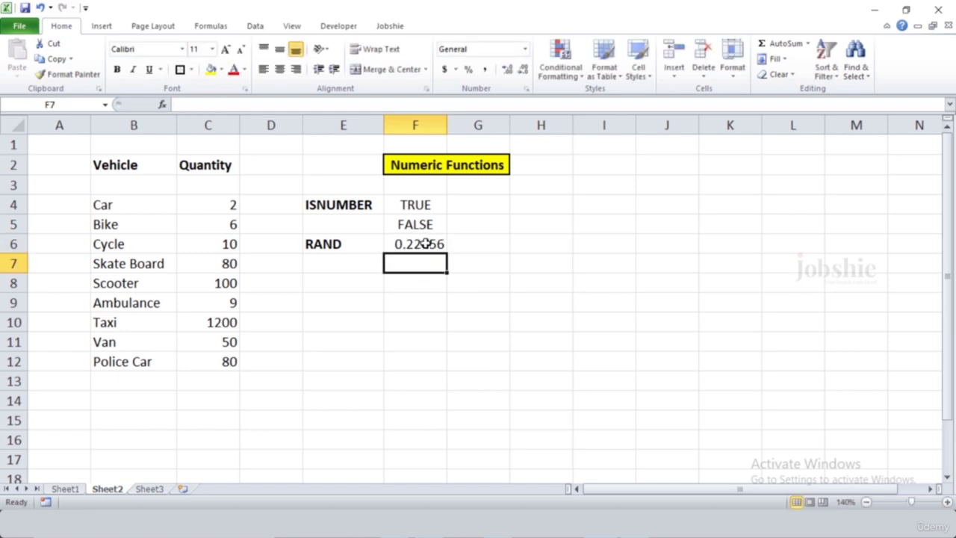
Step: Fill the RAND formula from F6 down to F13
{"action": "left_click", "coordinate": [424, 243]}
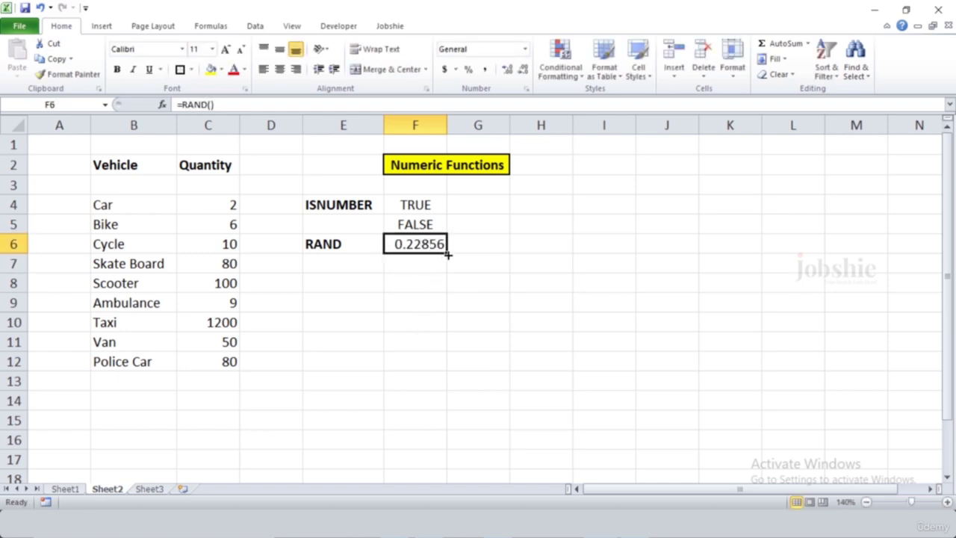
{"action": "left_click_drag", "start_coordinate": [446, 253], "coordinate": [446, 384]}
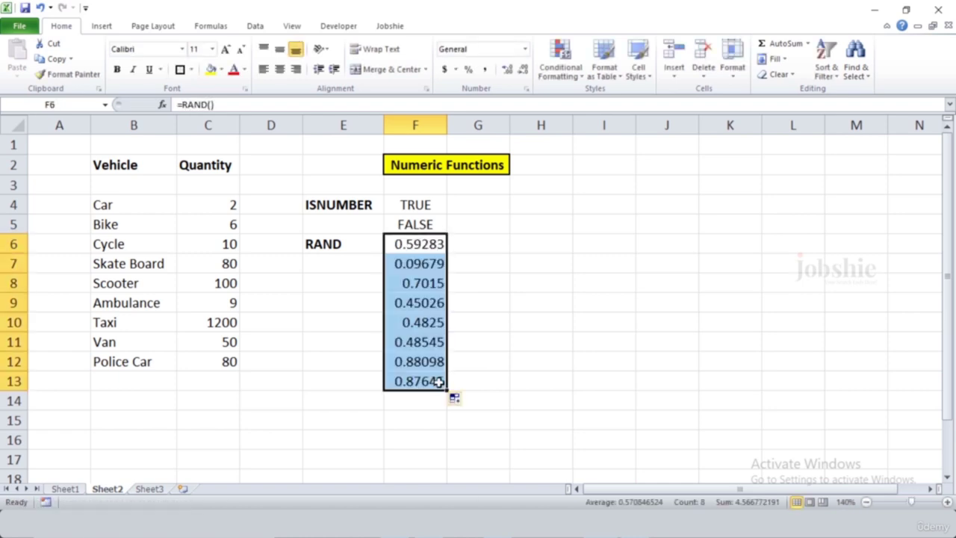
{"action": "left_click", "coordinate": [572, 339]}
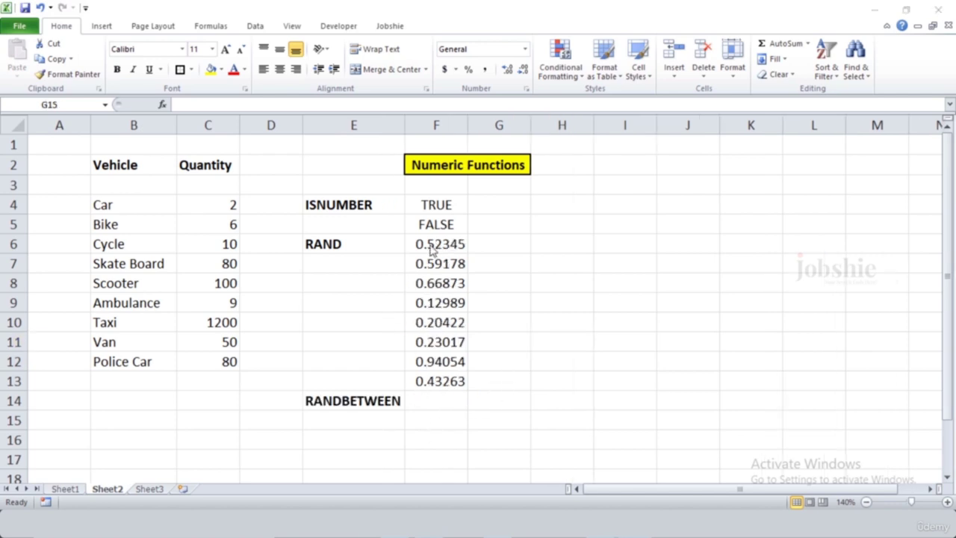
Step: Copy the random numbers in F6:F13 and paste them as values only, starting in G6
{"action": "left_click", "coordinate": [435, 348]}
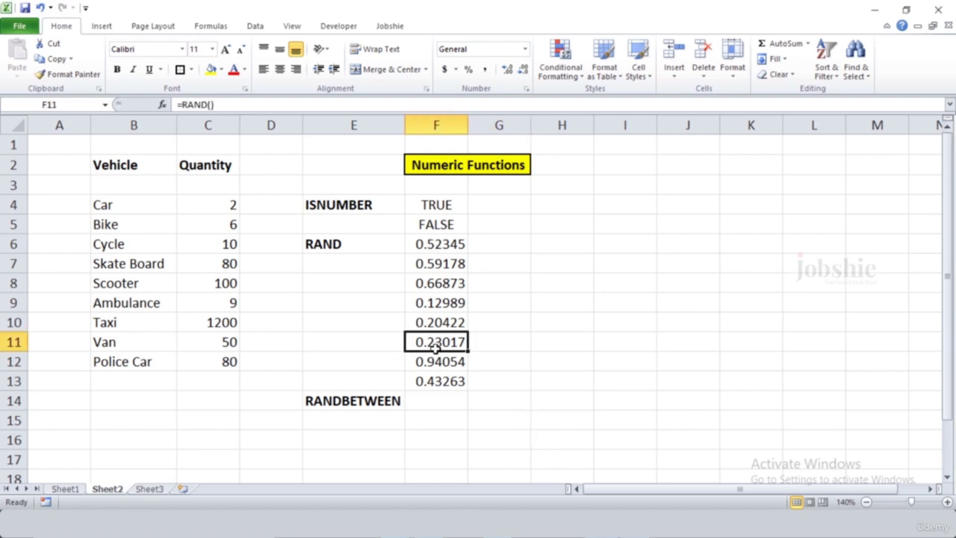
{"action": "left_click_drag", "start_coordinate": [436, 243], "coordinate": [446, 377]}
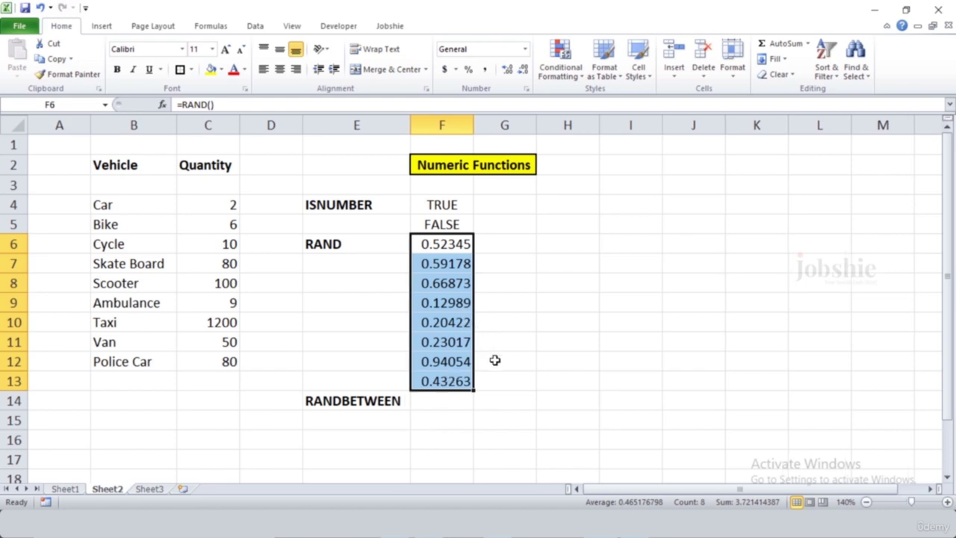
{"action": "key", "text": "ctrl+c"}
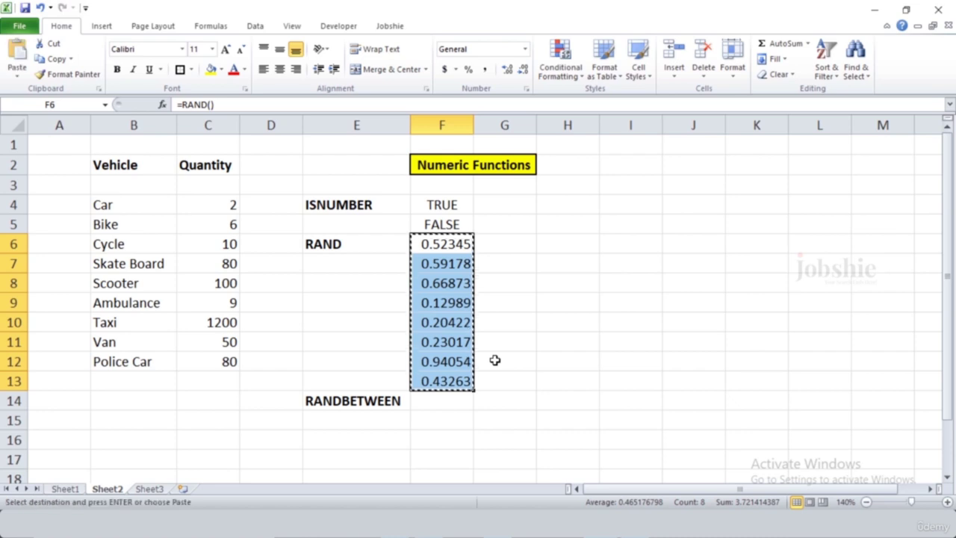
{"action": "left_click", "coordinate": [513, 243]}
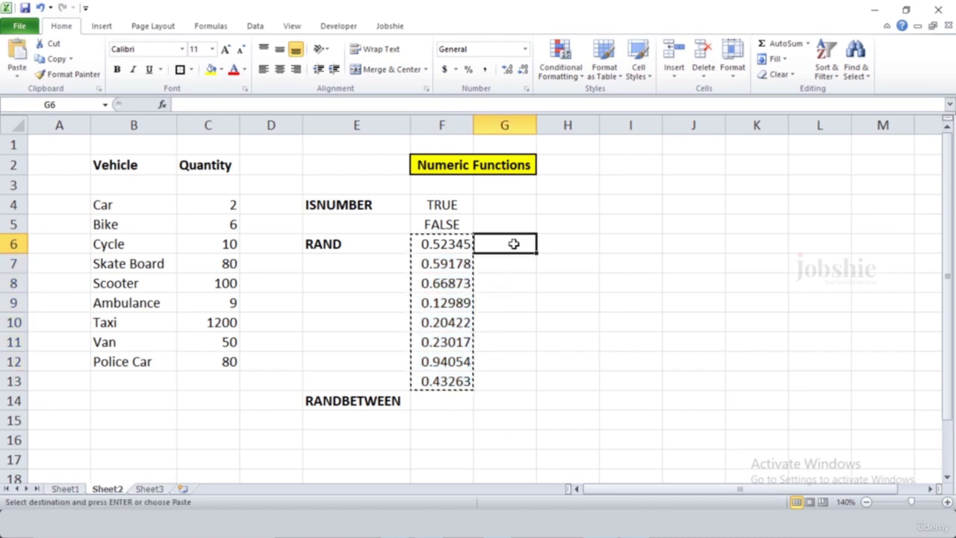
{"action": "left_click", "coordinate": [17, 75]}
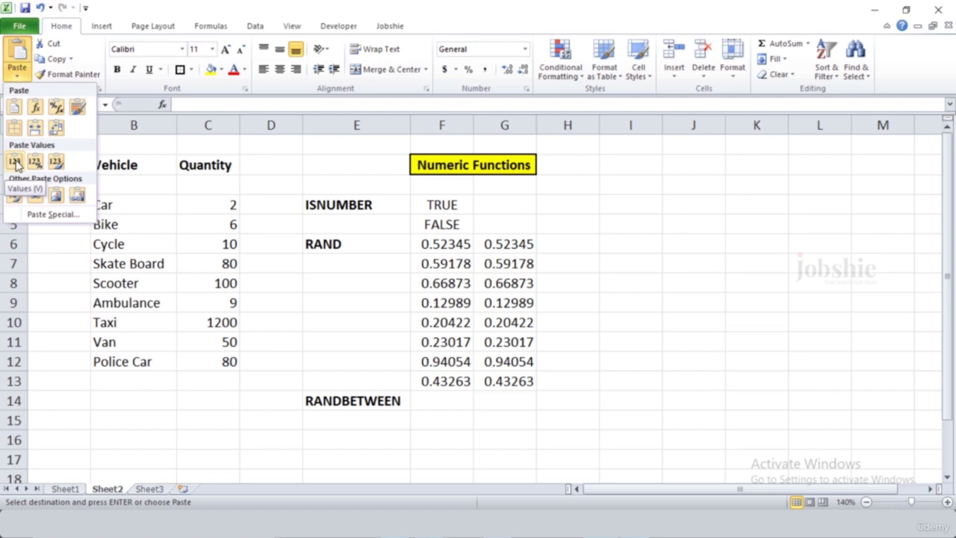
{"action": "left_click", "coordinate": [15, 164]}
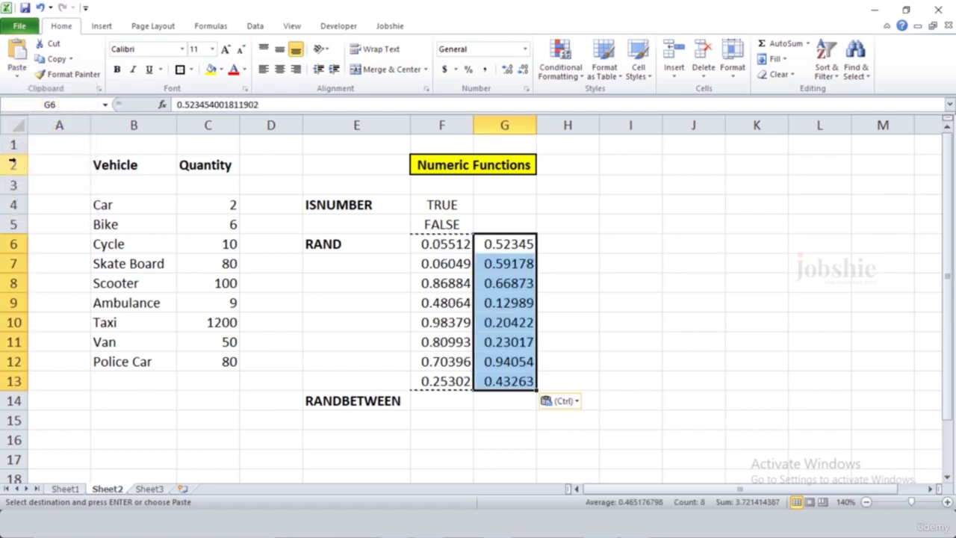
Step: End the copy mode and compare the contents of the RAND cells F6:F13 with the pasted values in G6:G13
{"action": "left_click", "coordinate": [523, 302]}
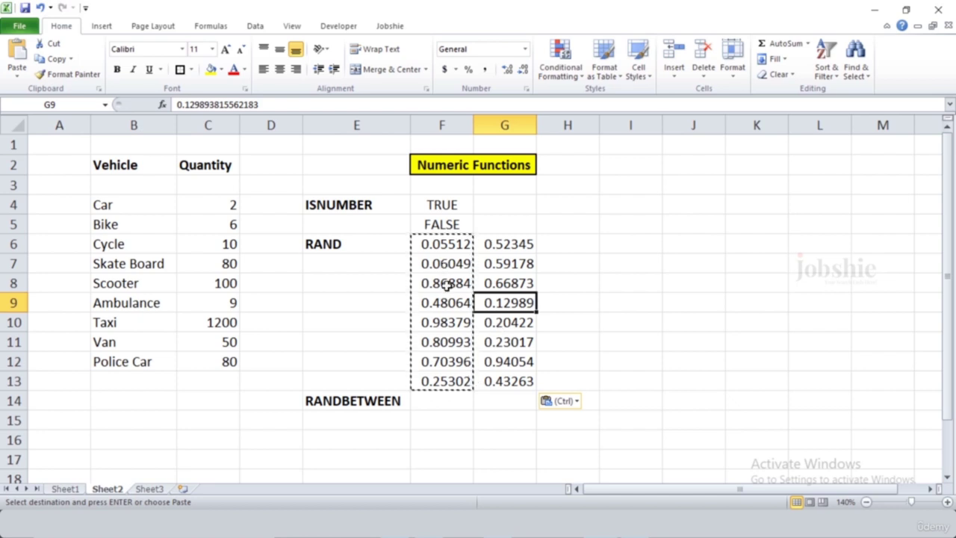
{"action": "key", "text": "Escape"}
{"action": "key", "text": "Down"}
{"action": "key", "text": "Down"}
{"action": "key", "text": "Down"}
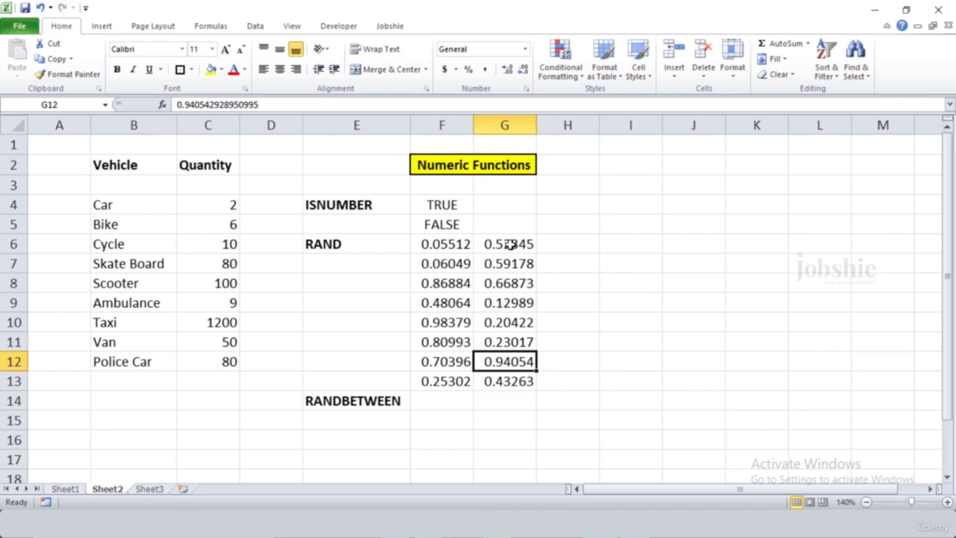
{"action": "left_click_drag", "start_coordinate": [440, 248], "coordinate": [438, 374]}
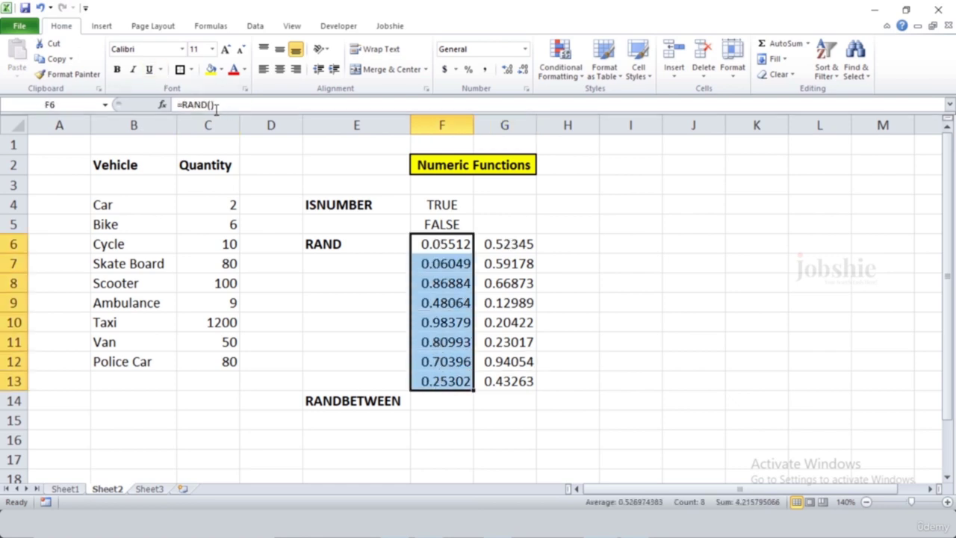
{"action": "left_click", "coordinate": [507, 260]}
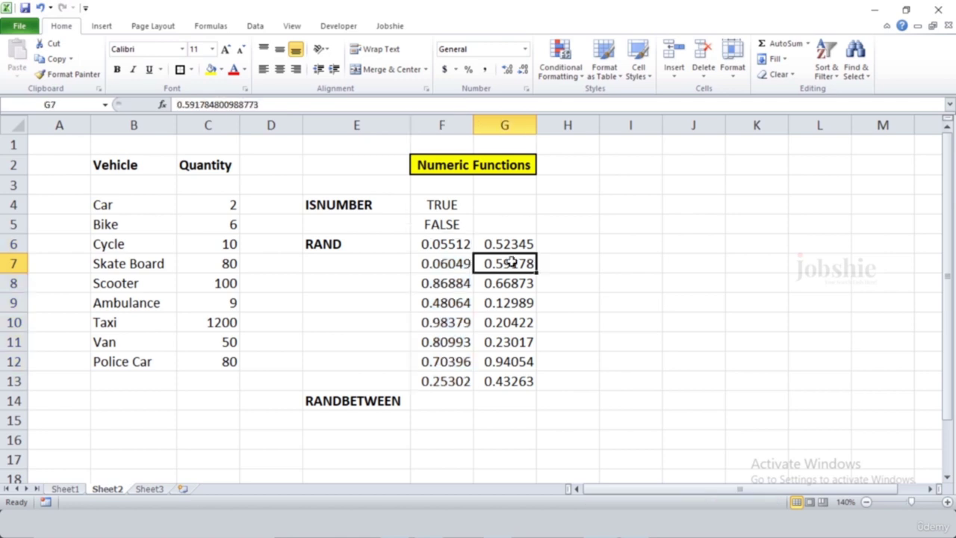
{"action": "left_click_drag", "start_coordinate": [513, 245], "coordinate": [533, 380]}
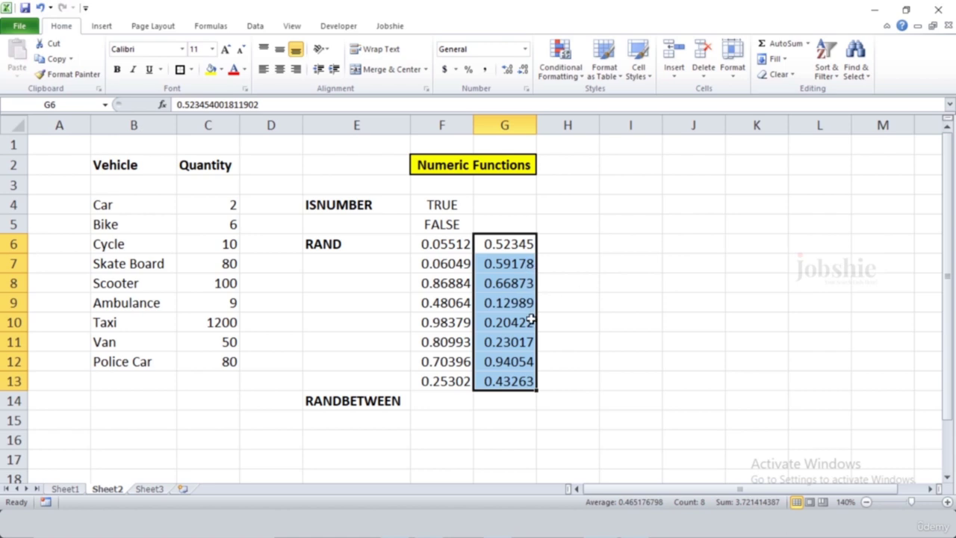
Step: Generate a random whole number from 50 to 100 in F14 with =RANDBETWEEN(50,100)
{"action": "left_click", "coordinate": [438, 400]}
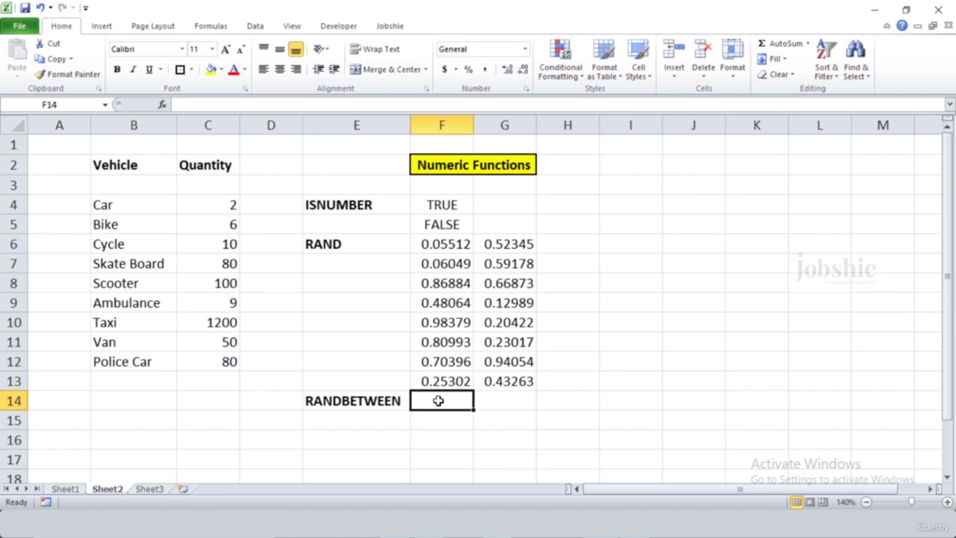
{"action": "type", "text": "=RAND"}
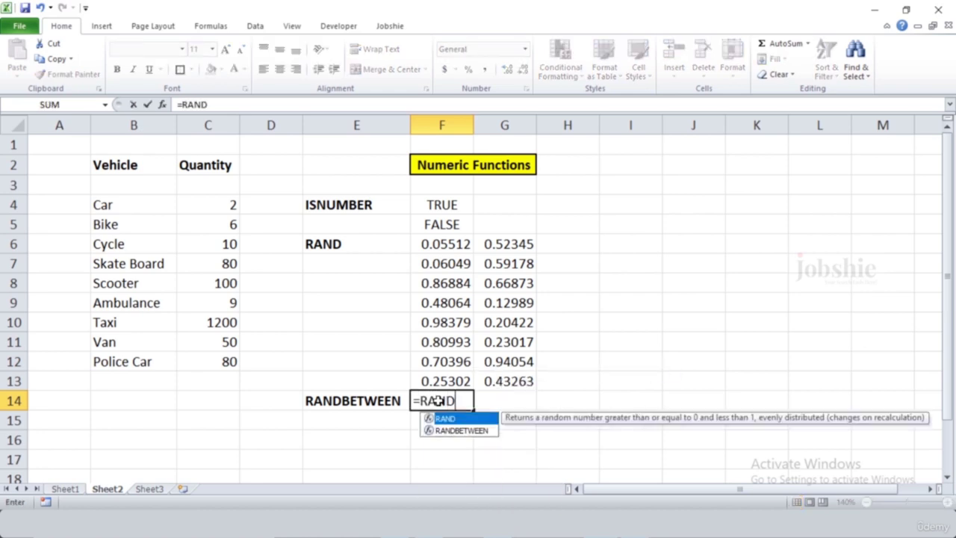
{"action": "key", "text": "Down"}
{"action": "key", "text": "Tab"}
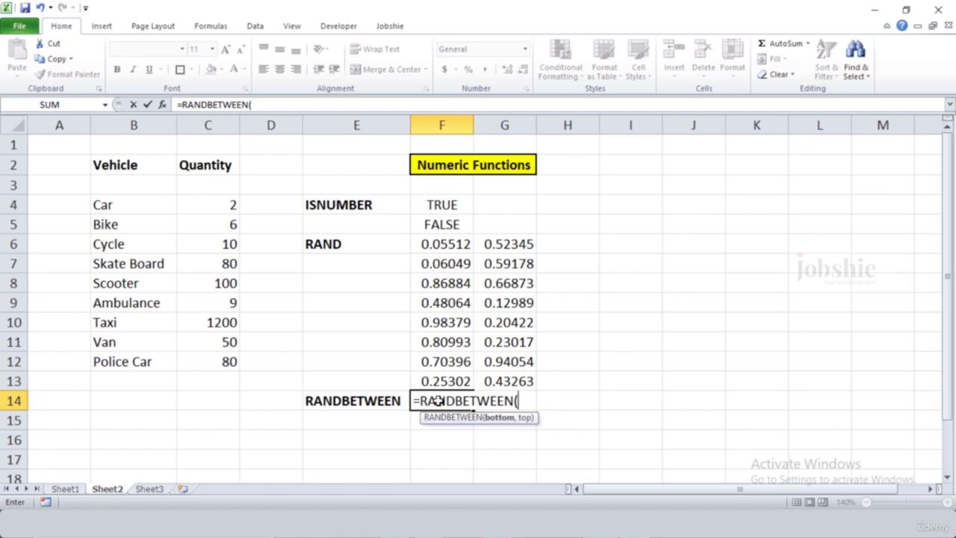
{"action": "type", "text": "50,100"}
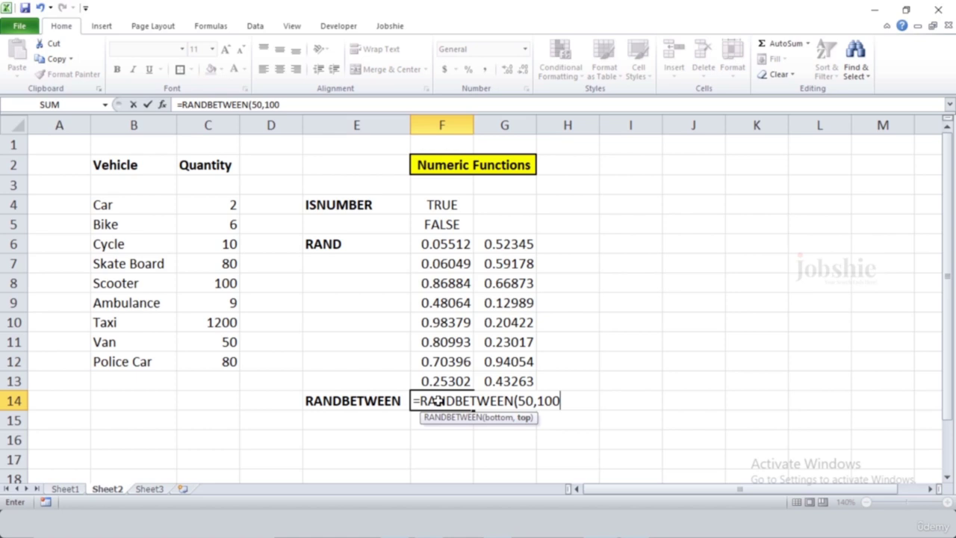
{"action": "type", "text": ")"}
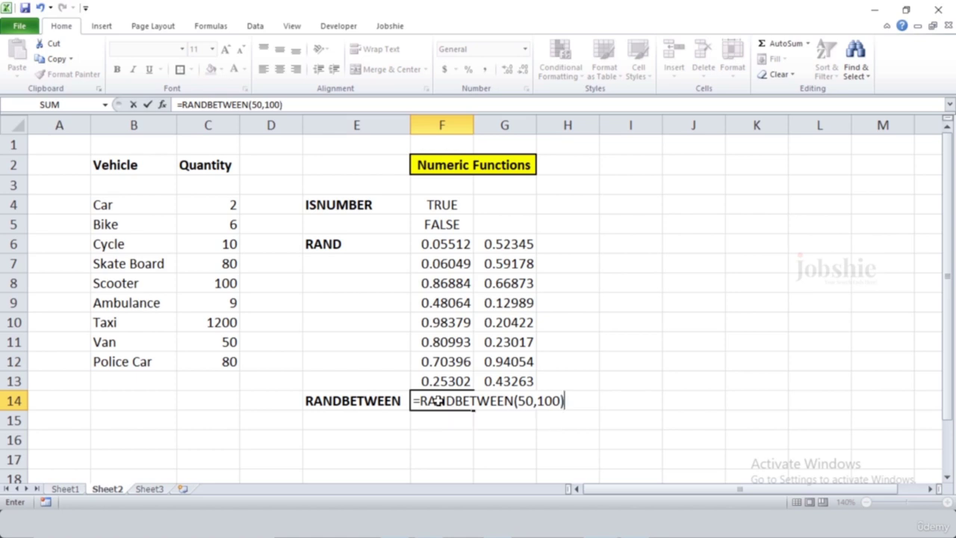
{"action": "key", "text": "Return"}
Step: Fill the RANDBETWEEN formula from F14 down to F17
{"action": "left_click", "coordinate": [453, 400]}
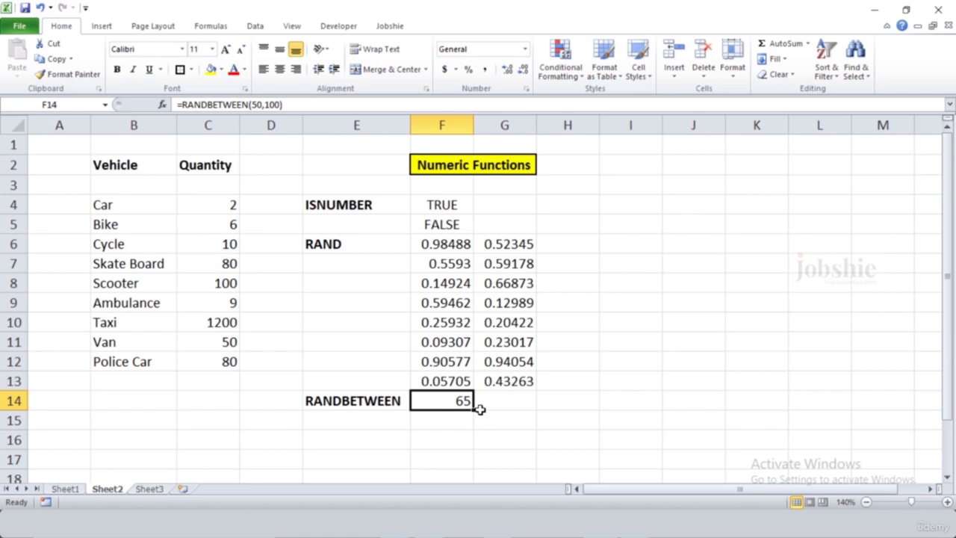
{"action": "left_click_drag", "start_coordinate": [472, 409], "coordinate": [463, 470]}
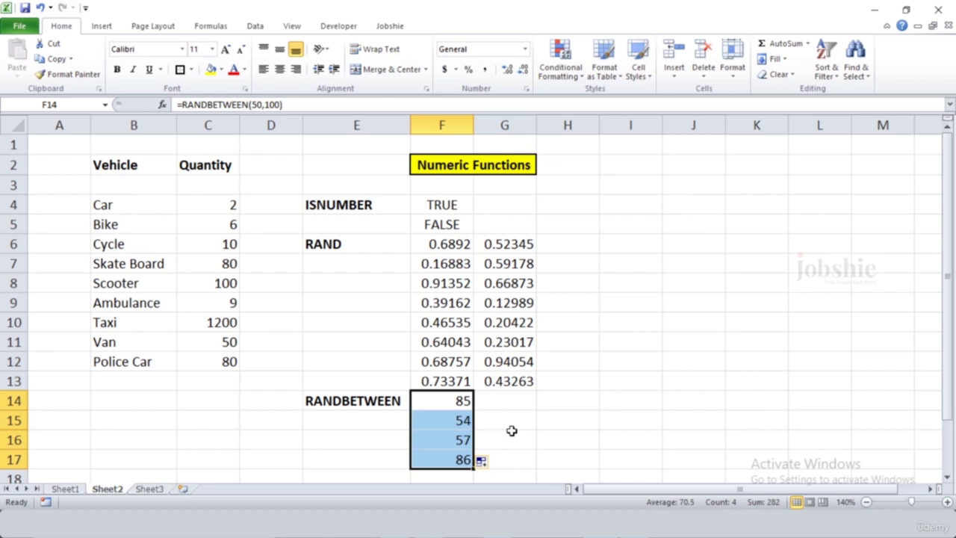
{"action": "left_click", "coordinate": [510, 432]}
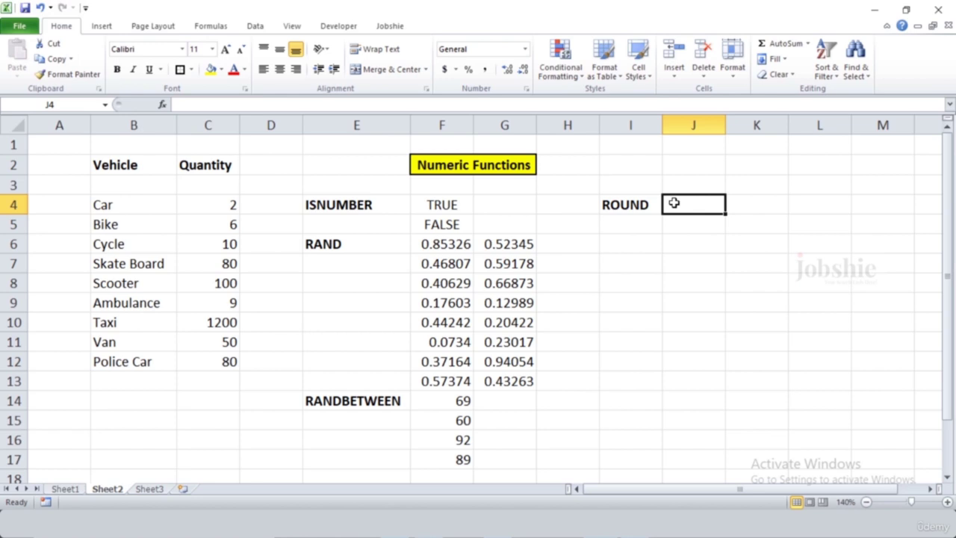
Step: Round the pasted random number in G6 to two decimal places in J4 with =ROUND(G6,2)
{"action": "left_click", "coordinate": [510, 257]}
{"action": "left_click", "coordinate": [515, 246]}
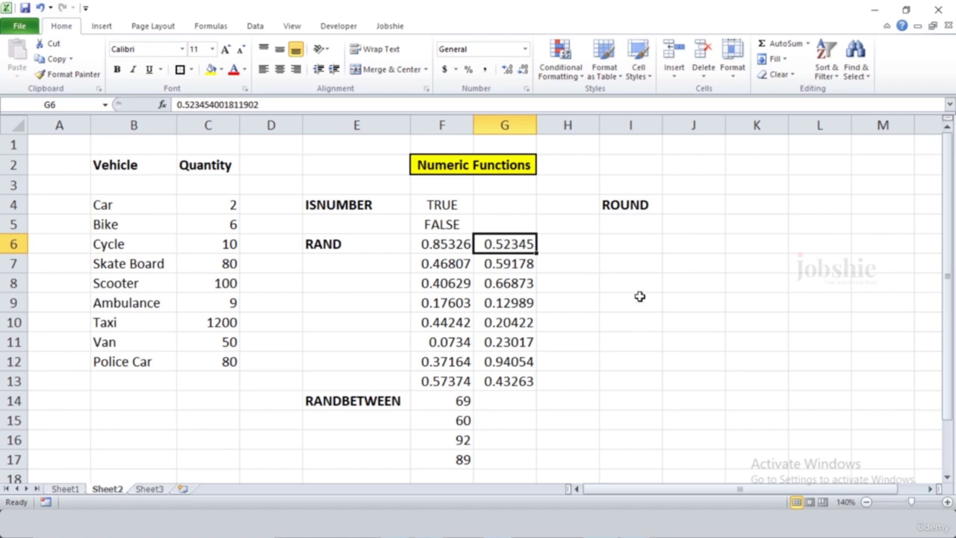
{"action": "left_click", "coordinate": [680, 209]}
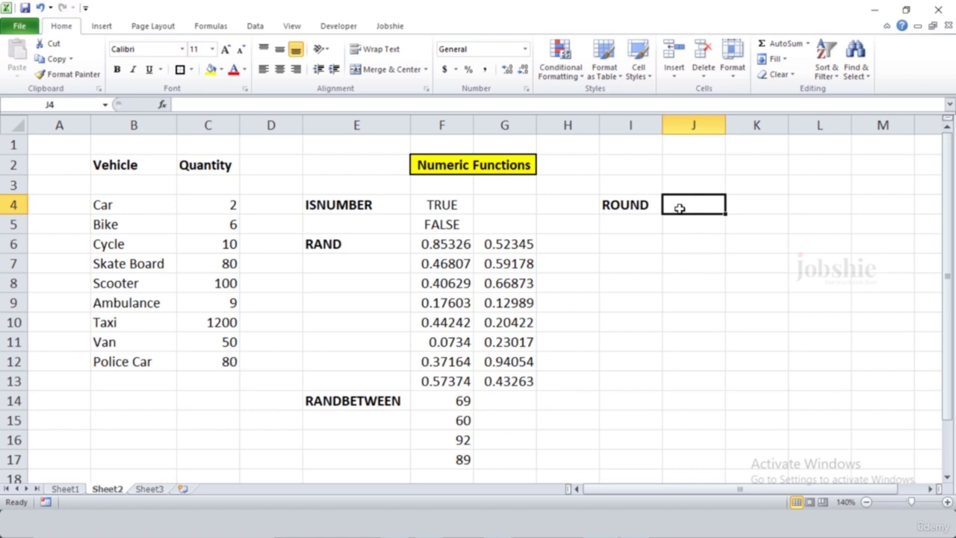
{"action": "type", "text": "="}
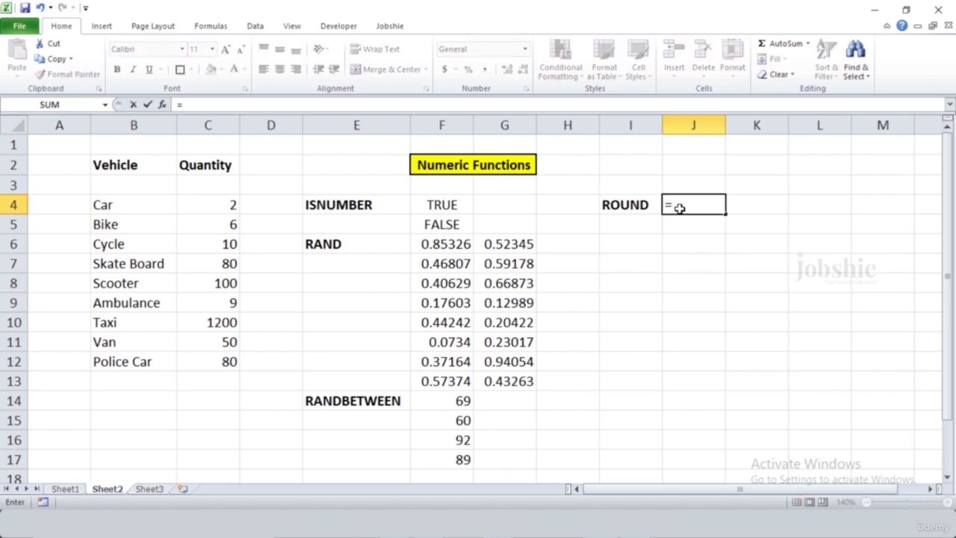
{"action": "type", "text": "ROUND"}
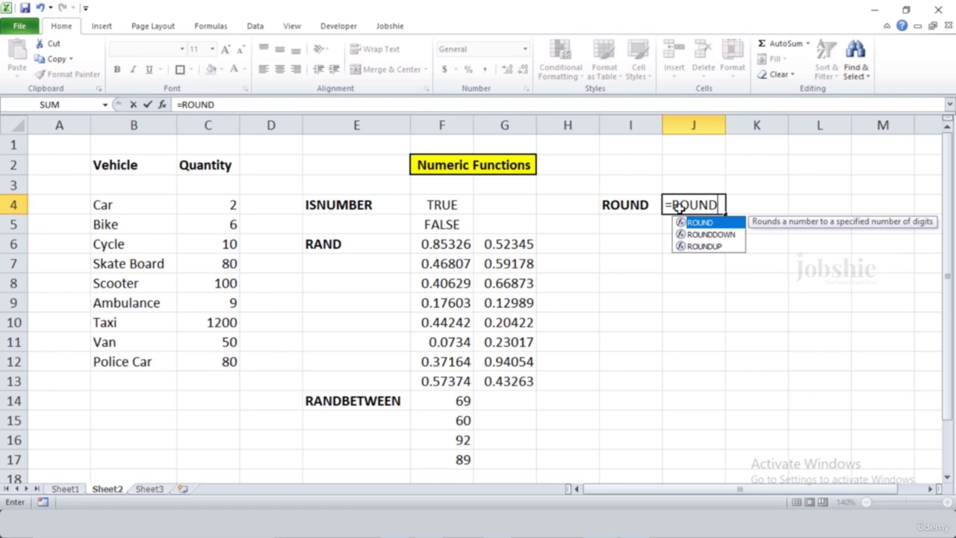
{"action": "type", "text": "("}
{"action": "left_click", "coordinate": [527, 245]}
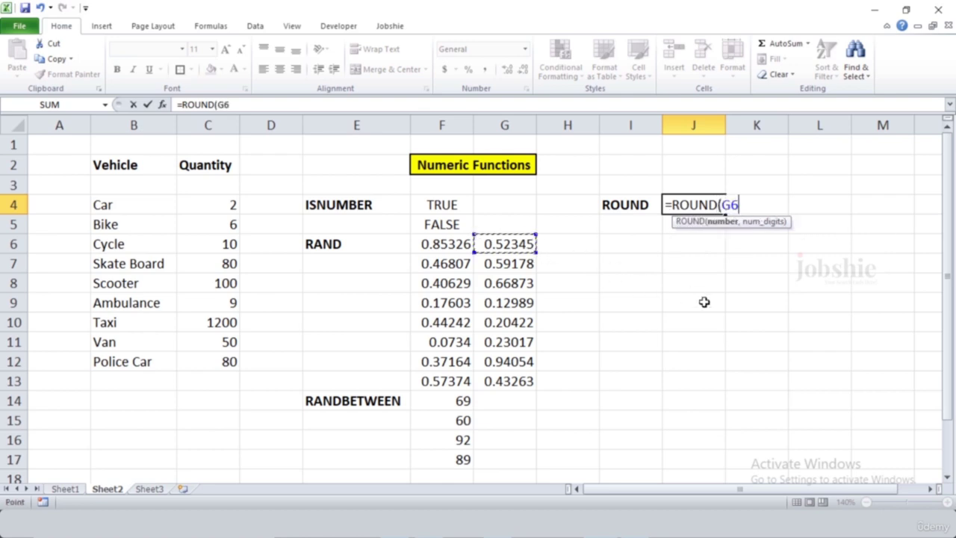
{"action": "type", "text": ","}
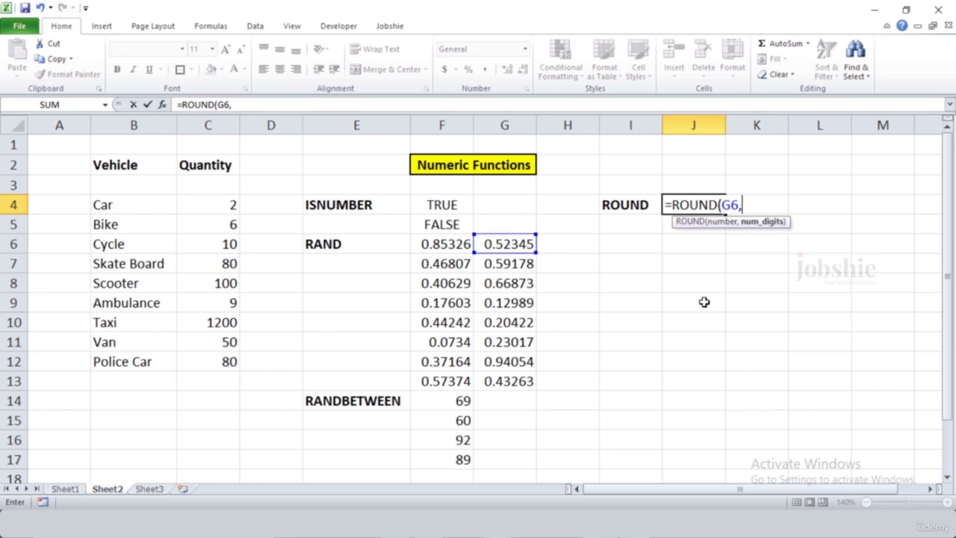
{"action": "type", "text": "2)"}
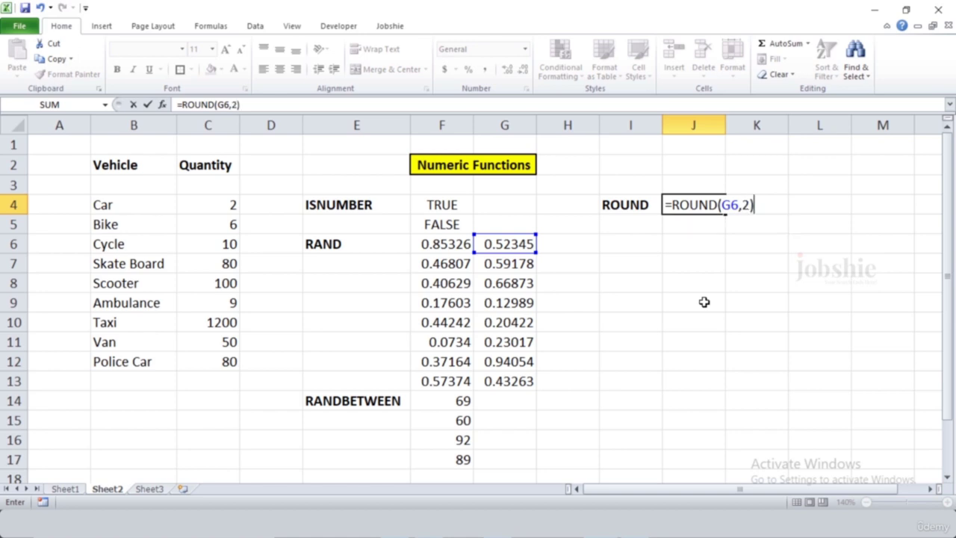
{"action": "key", "text": "Return"}
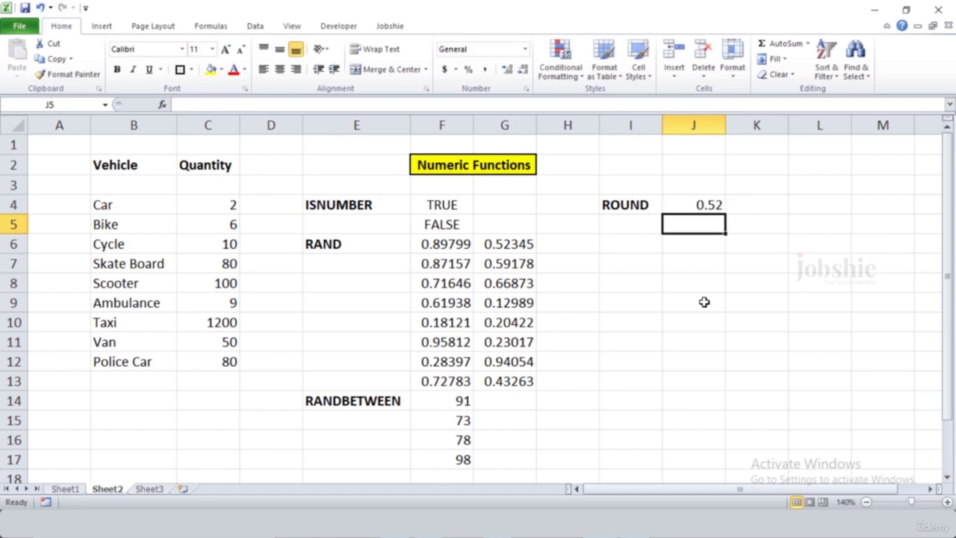
{"action": "left_click", "coordinate": [713, 212]}
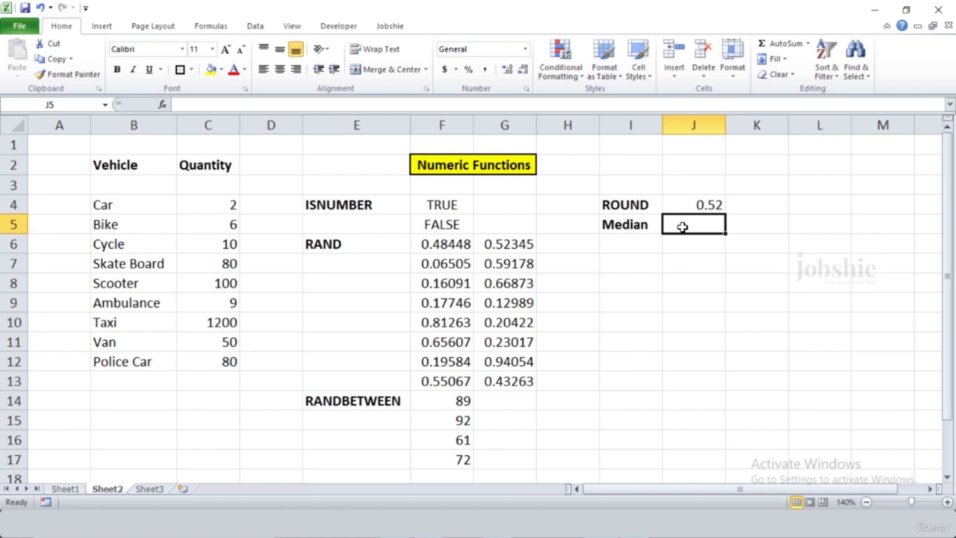
Step: Calculate the median of five typed numbers in J5 with =MEDIAN(2,3,5,8,1)
{"action": "type", "text": "="}
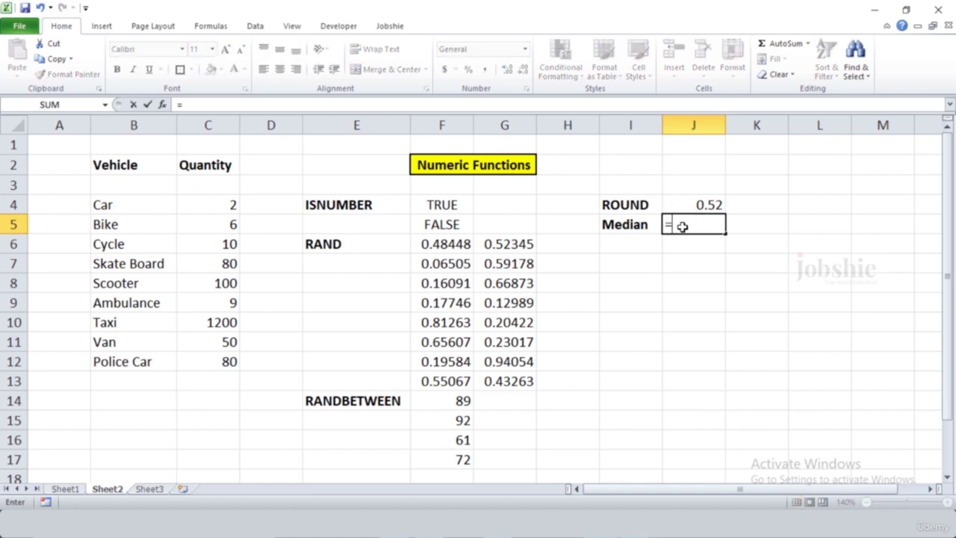
{"action": "type", "text": "med"}
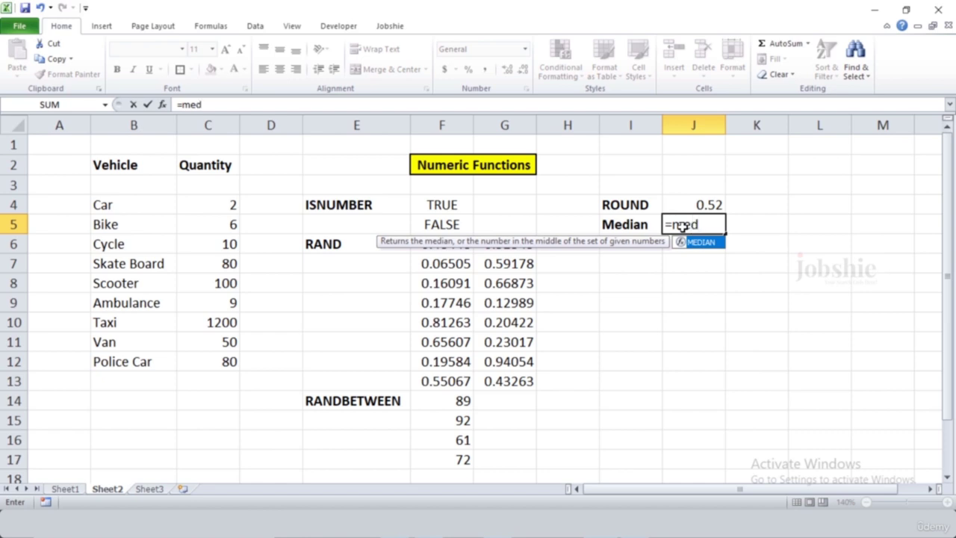
{"action": "key", "text": "Tab"}
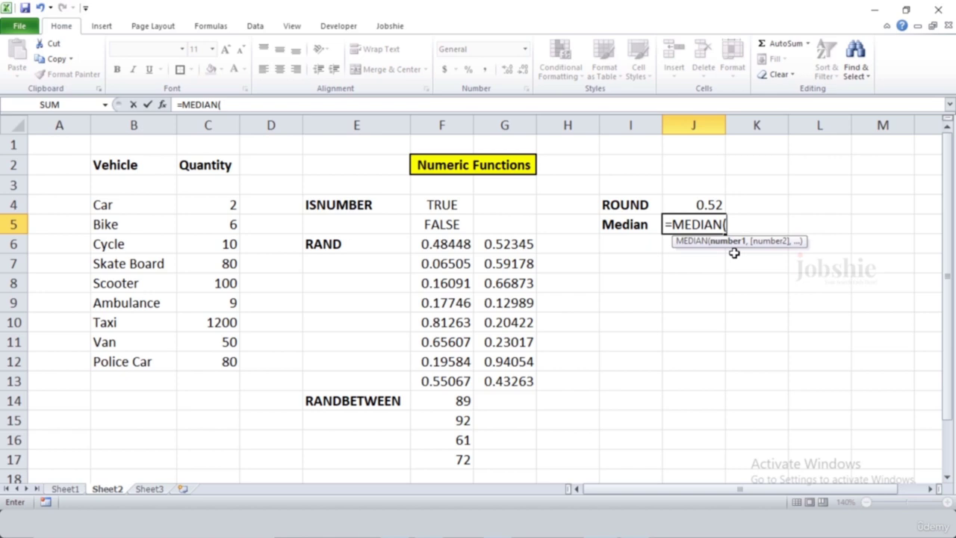
{"action": "type", "text": "2,3,"}
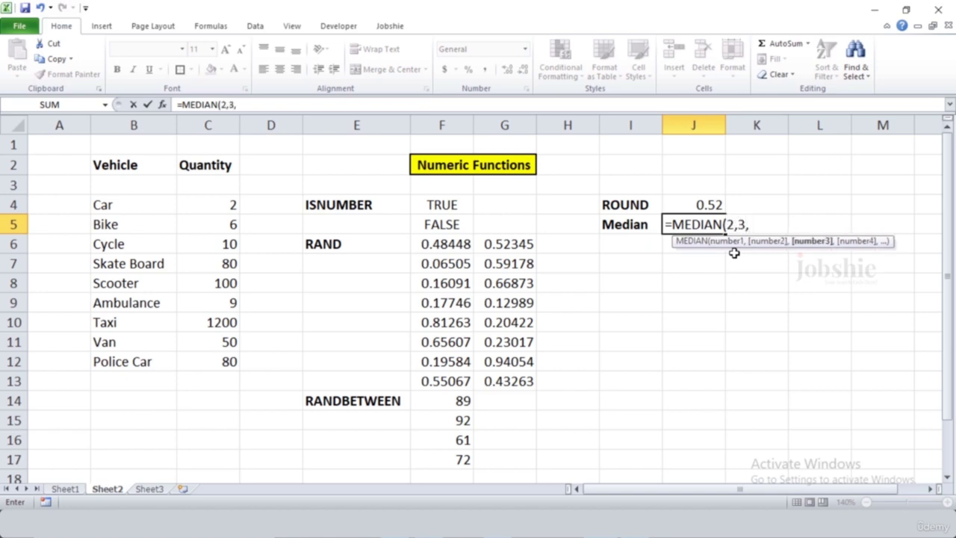
{"action": "type", "text": "5,8,1)"}
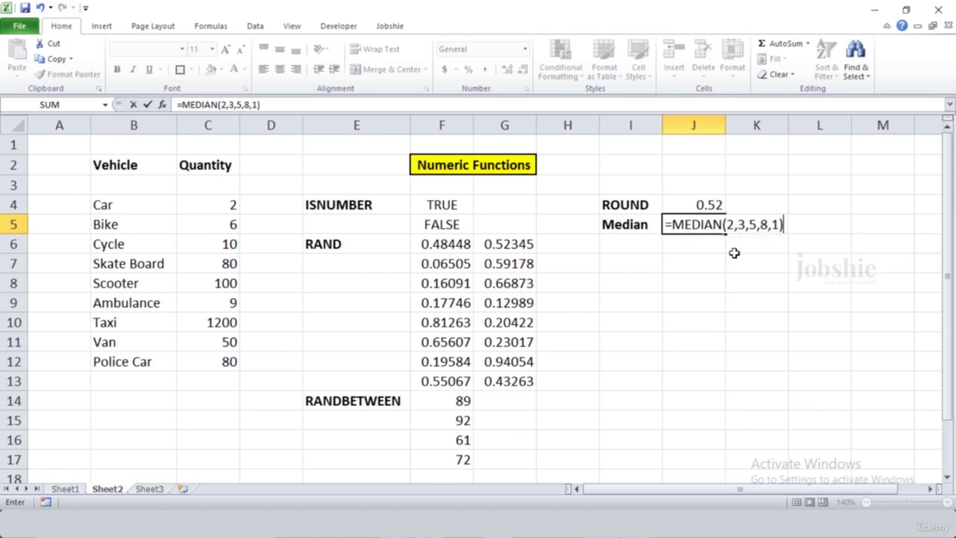
{"action": "key", "text": "Return"}
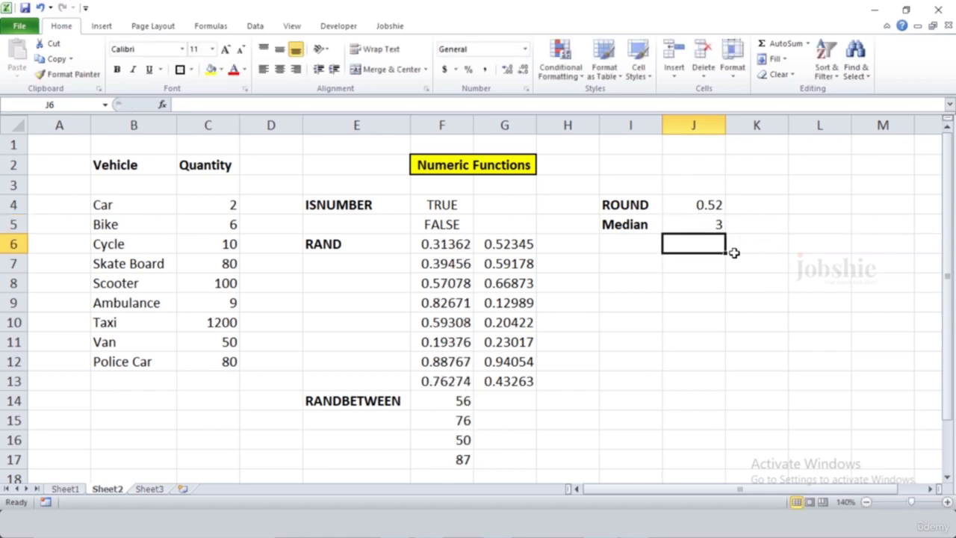
{"action": "left_click", "coordinate": [694, 228]}
{"action": "key", "text": "Return"}
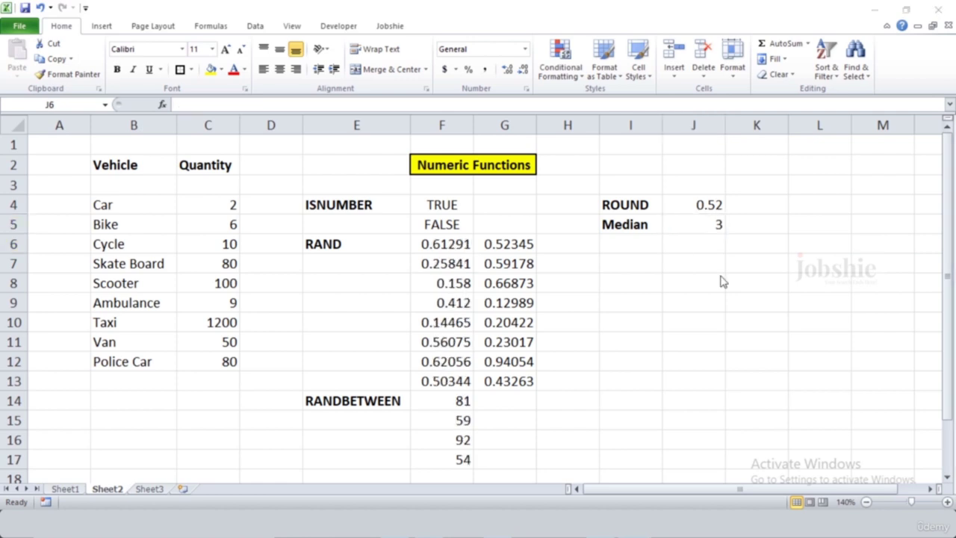
Step: Calculate the median of the pasted random values in J6 with =MEDIAN(G6:G13)
{"action": "left_click", "coordinate": [700, 247]}
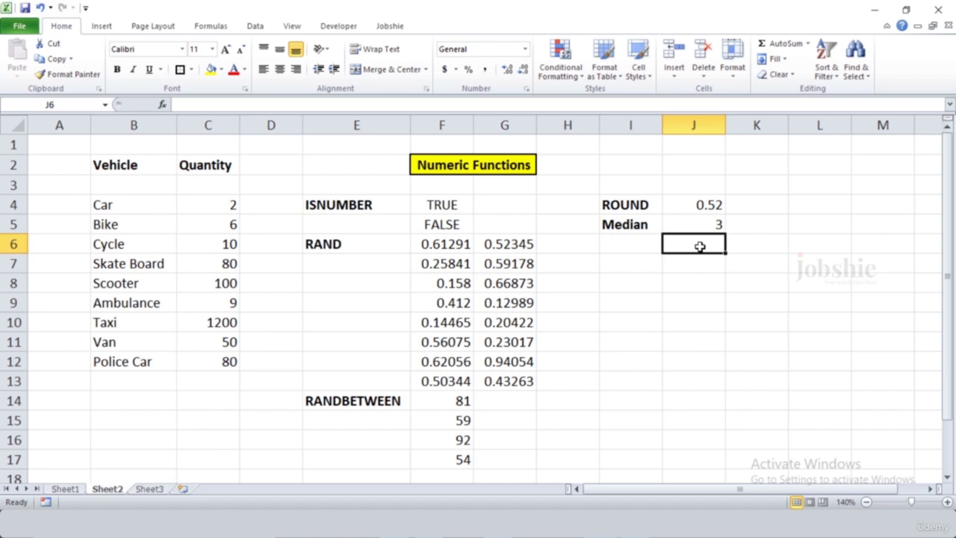
{"action": "type", "text": "=med"}
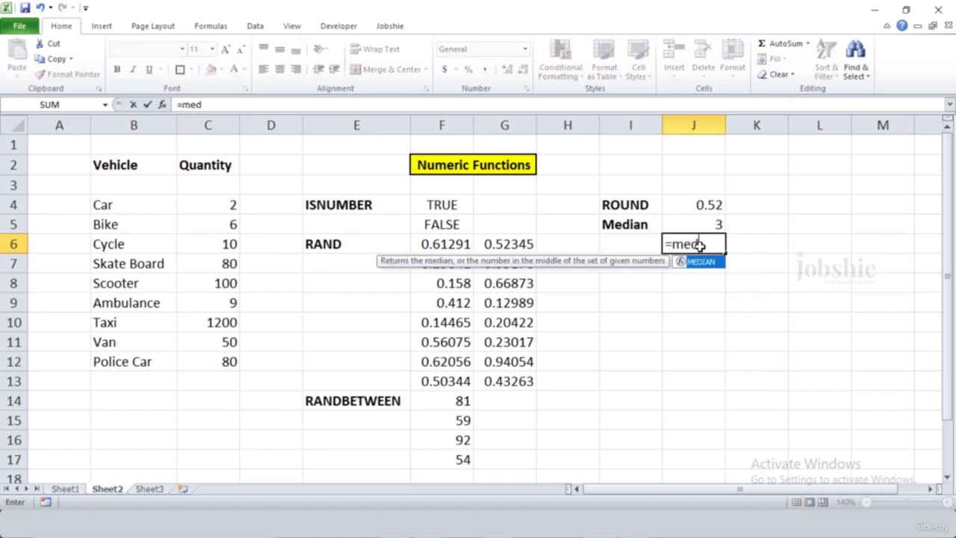
{"action": "key", "text": "Tab"}
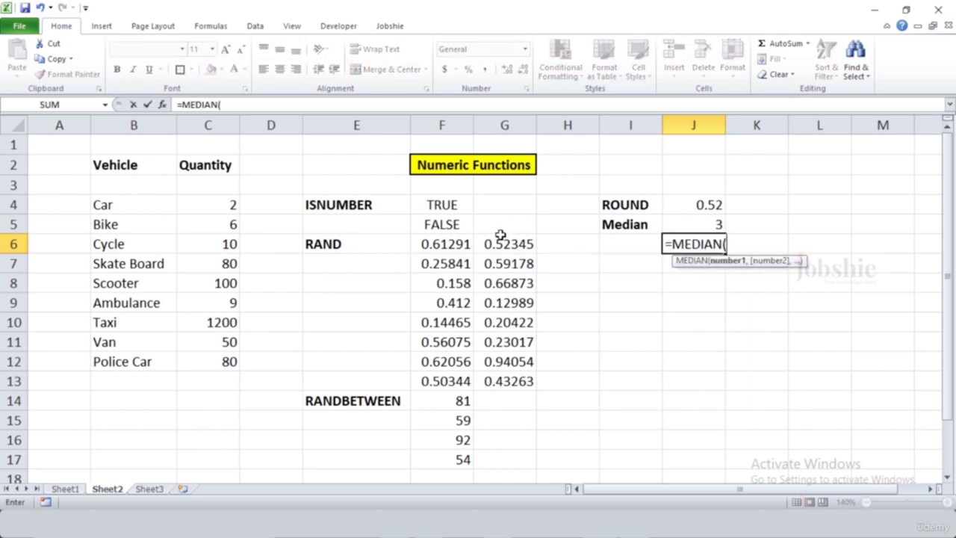
{"action": "left_click_drag", "start_coordinate": [498, 240], "coordinate": [495, 376]}
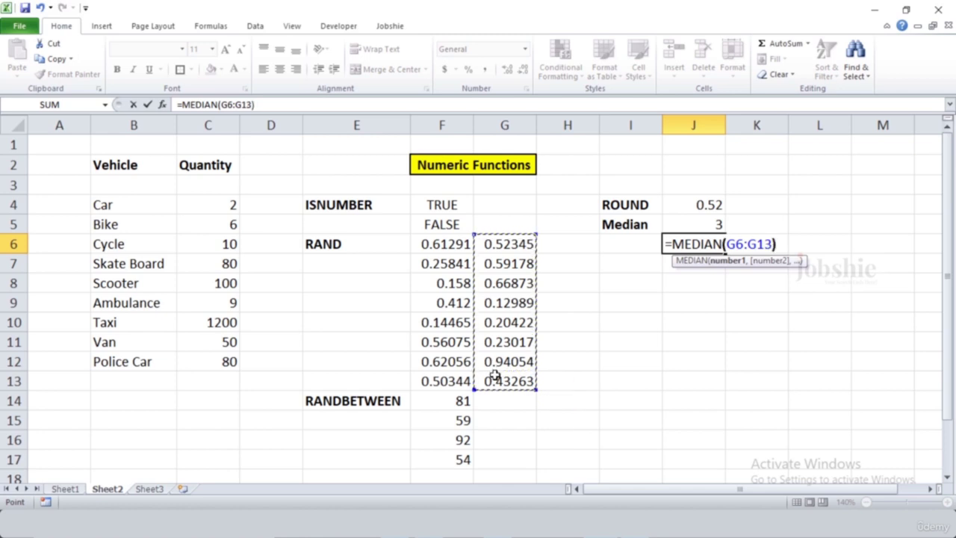
{"action": "type", "text": ")"}
{"action": "key", "text": "Return"}
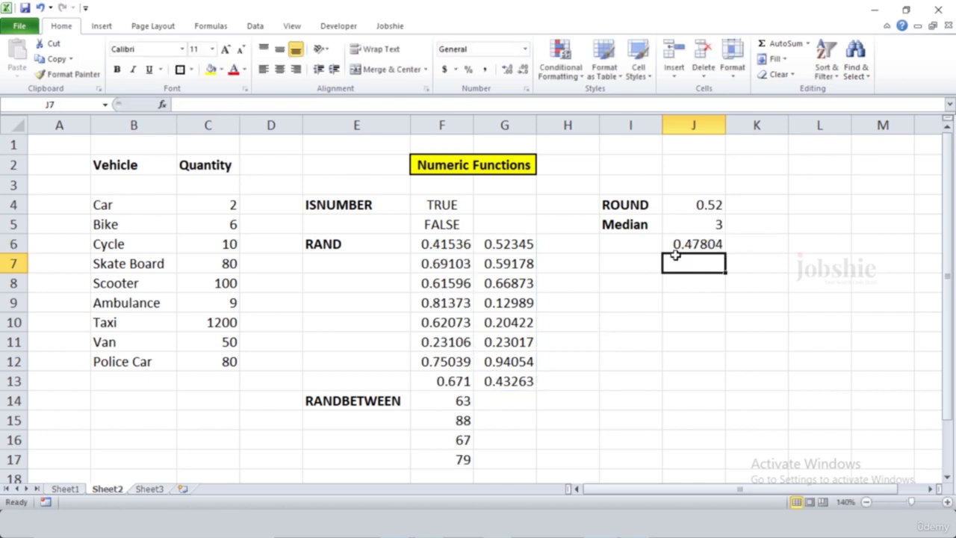
{"action": "left_click", "coordinate": [704, 238]}
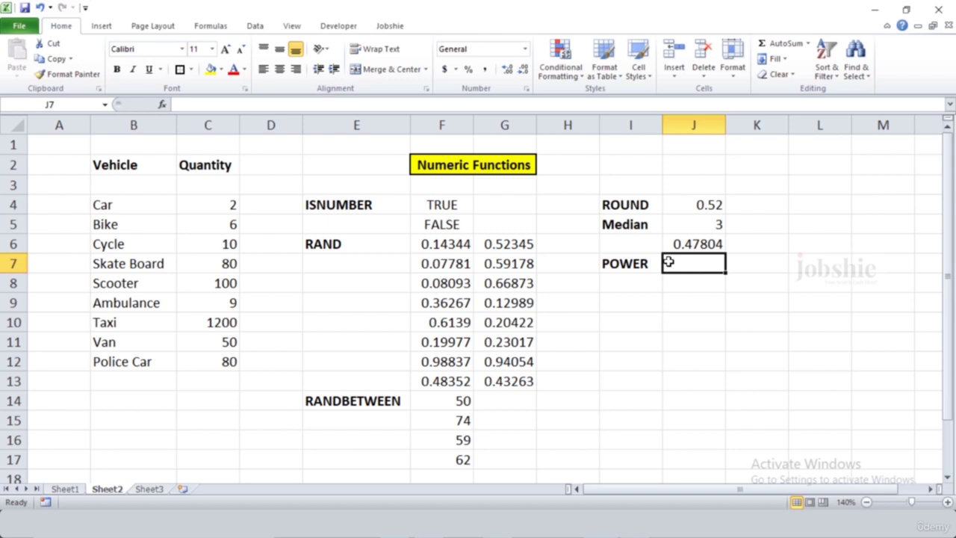
Step: Raise 2 to the power of 4 in J7 with =POWER(2,4)
{"action": "type", "text": "="}
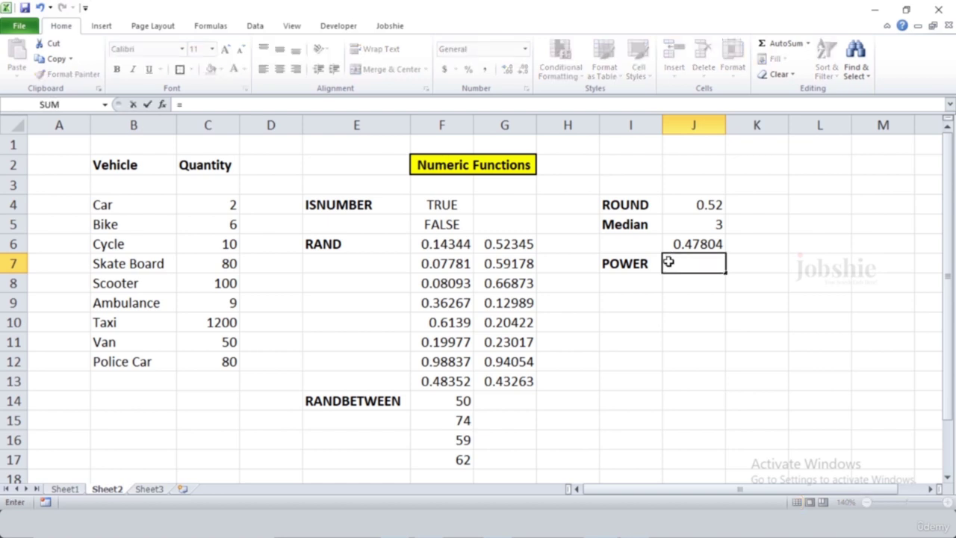
{"action": "type", "text": "POWE"}
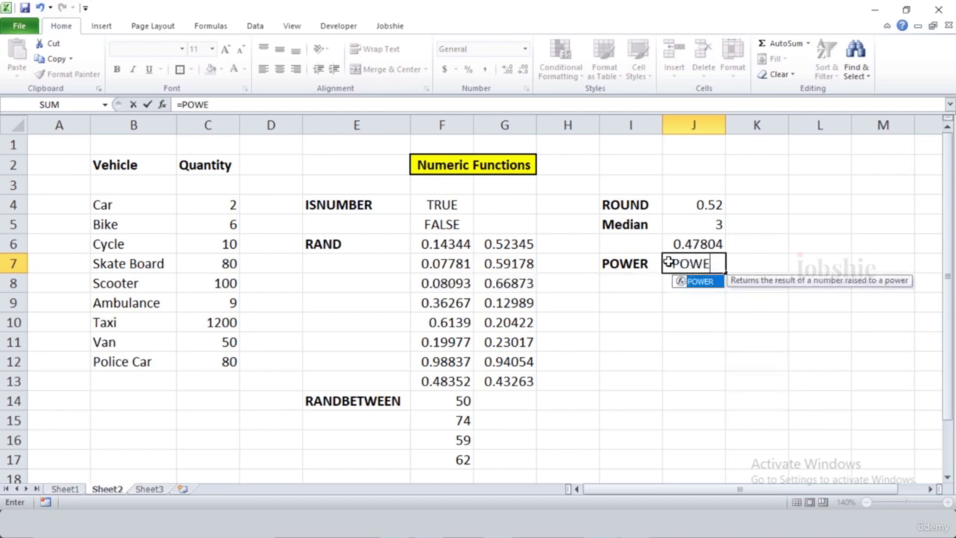
{"action": "type", "text": "R("}
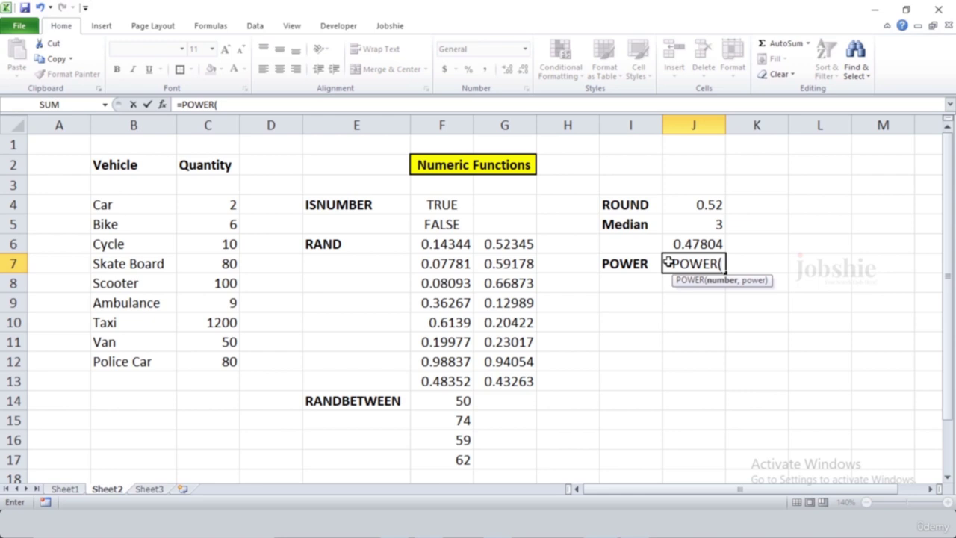
{"action": "type", "text": "2,"}
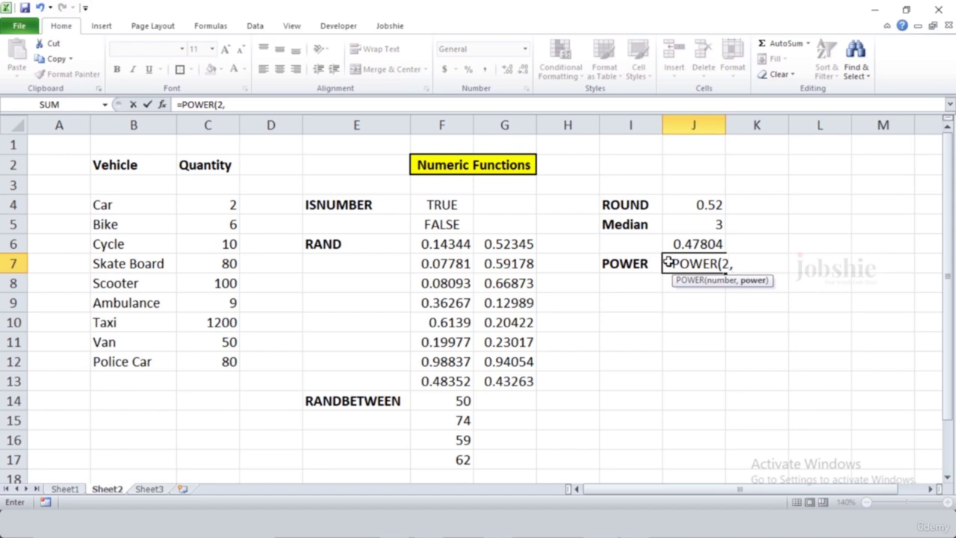
{"action": "type", "text": "4)"}
{"action": "key", "text": "ctrl+Return"}
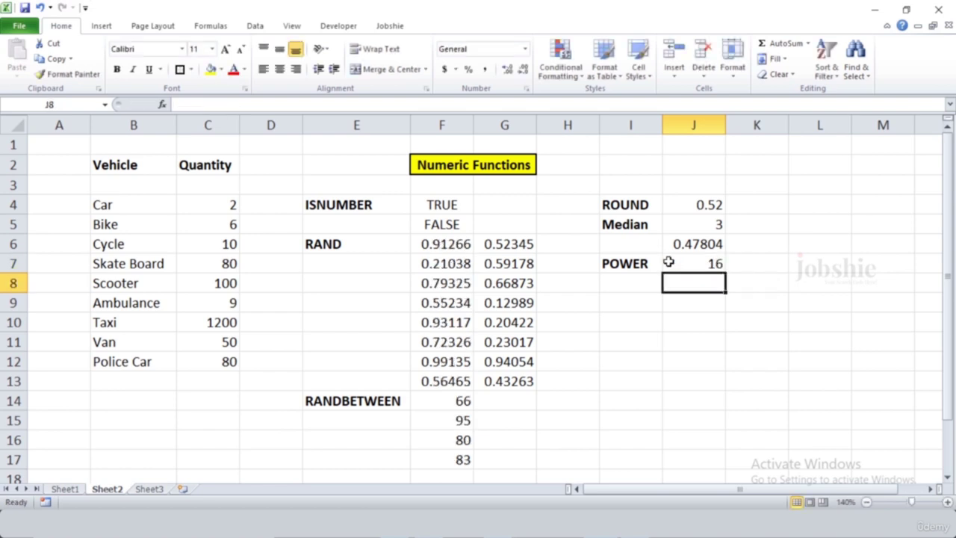
{"action": "left_click", "coordinate": [707, 266]}
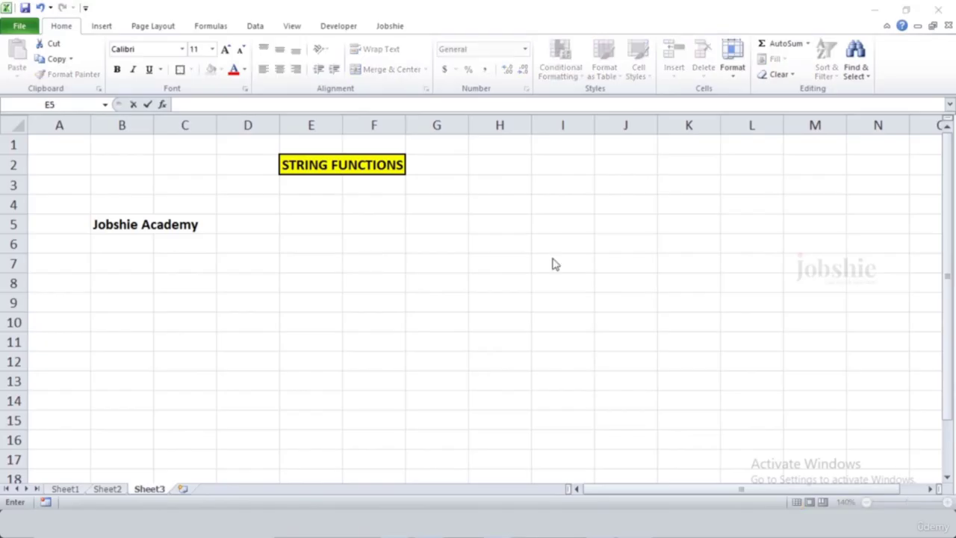
Step: Enter the label LEFT in E5 under the STRING FUNCTIONS heading and select the Jobshie Academy text cell
{"action": "left_click", "coordinate": [327, 223]}
{"action": "type", "text": "LEFT"}
{"action": "key", "text": "Left"}
{"action": "key", "text": "Left"}
{"action": "key", "text": "Left"}
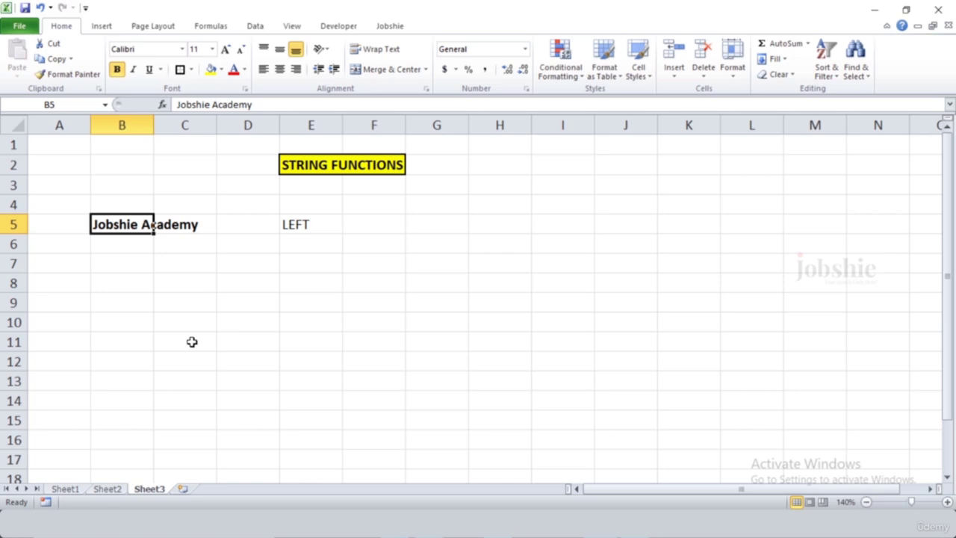
Step: Extract the first five characters of the Jobshie Academy text in F5 with =LEFT(B5,5)
{"action": "left_click", "coordinate": [358, 223]}
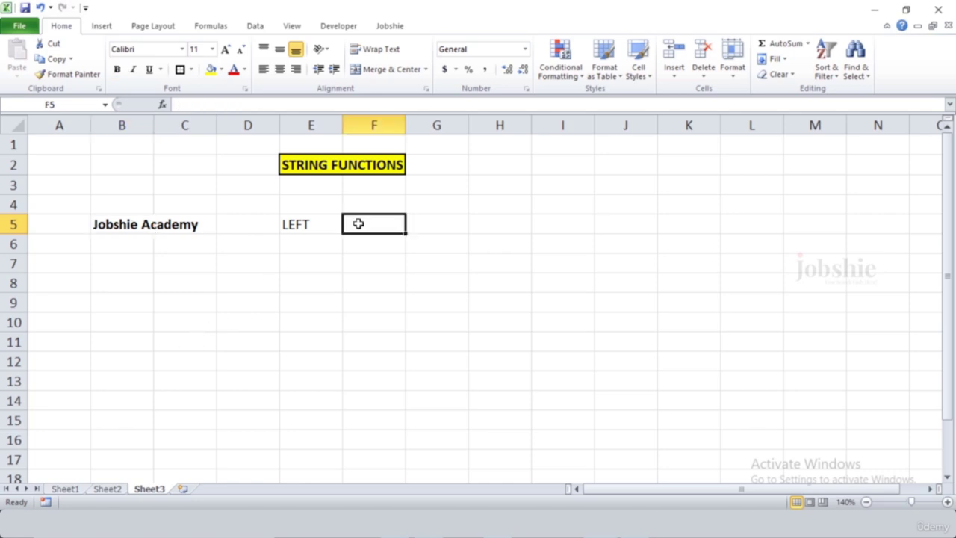
{"action": "type", "text": "="}
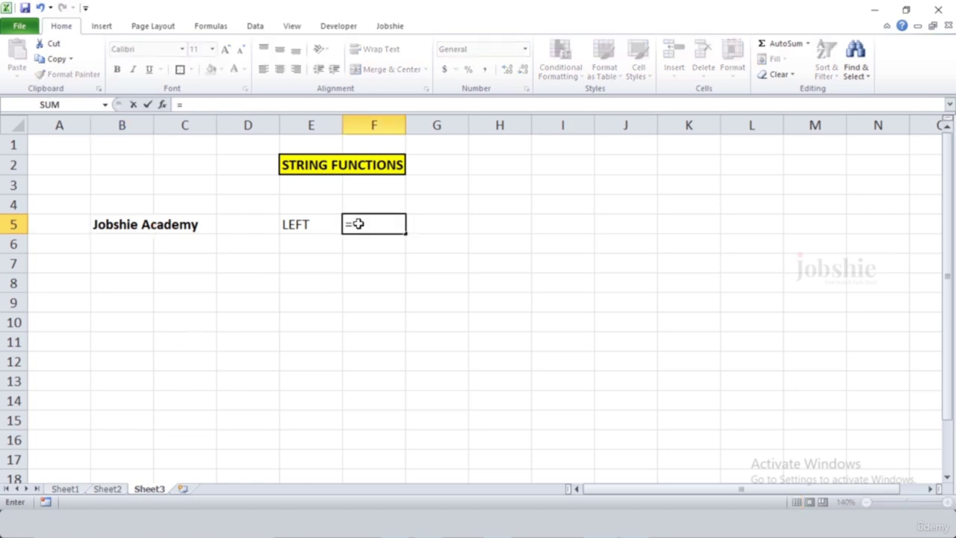
{"action": "type", "text": "LEFT("}
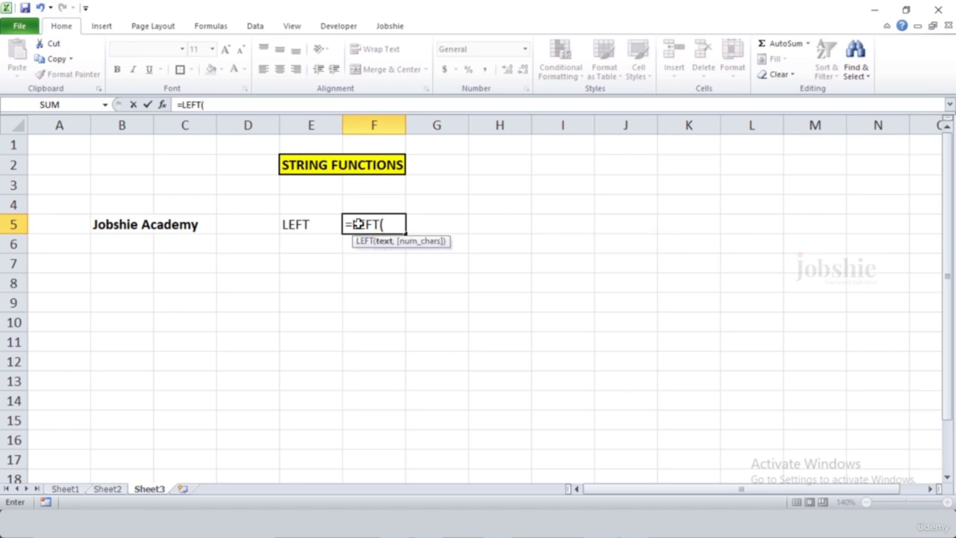
{"action": "left_click", "coordinate": [129, 224]}
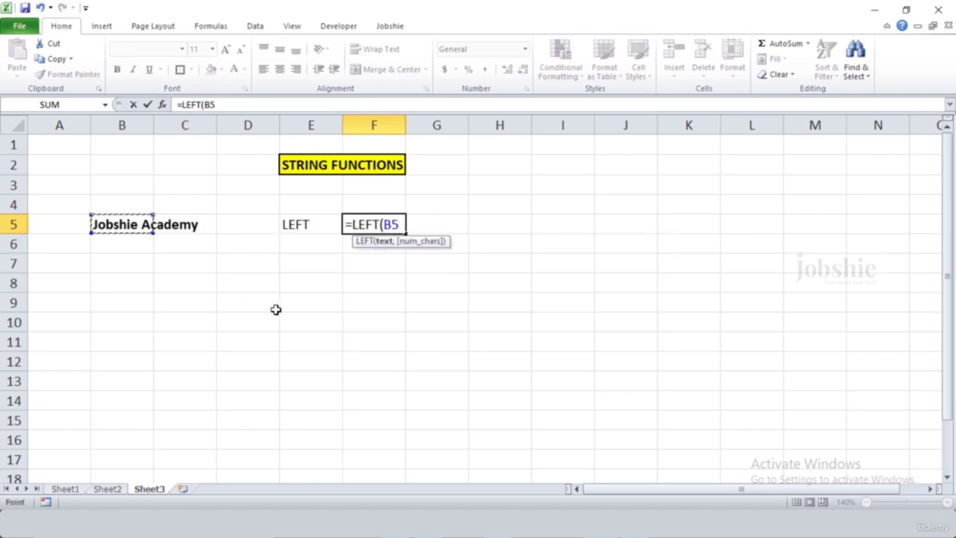
{"action": "type", "text": ","}
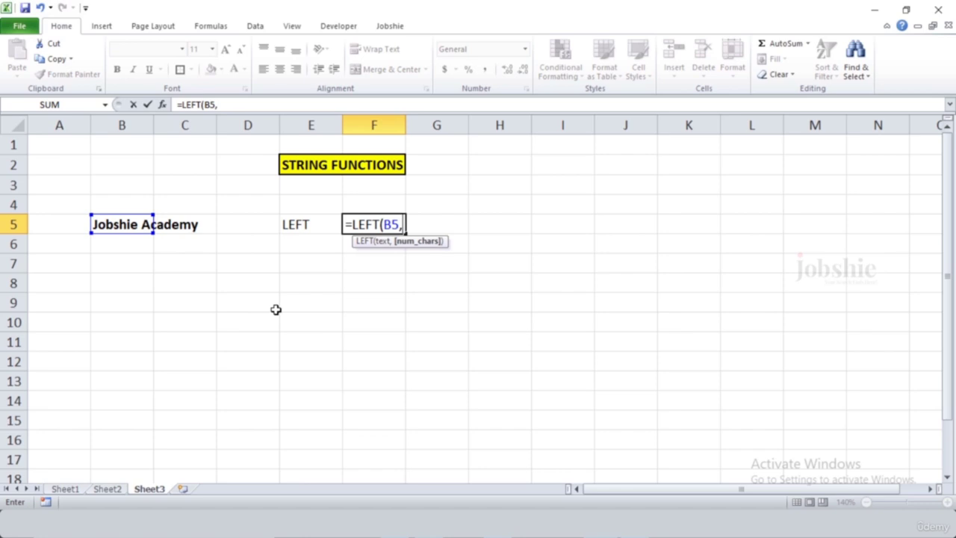
{"action": "type", "text": "5"}
{"action": "type", "text": ")"}
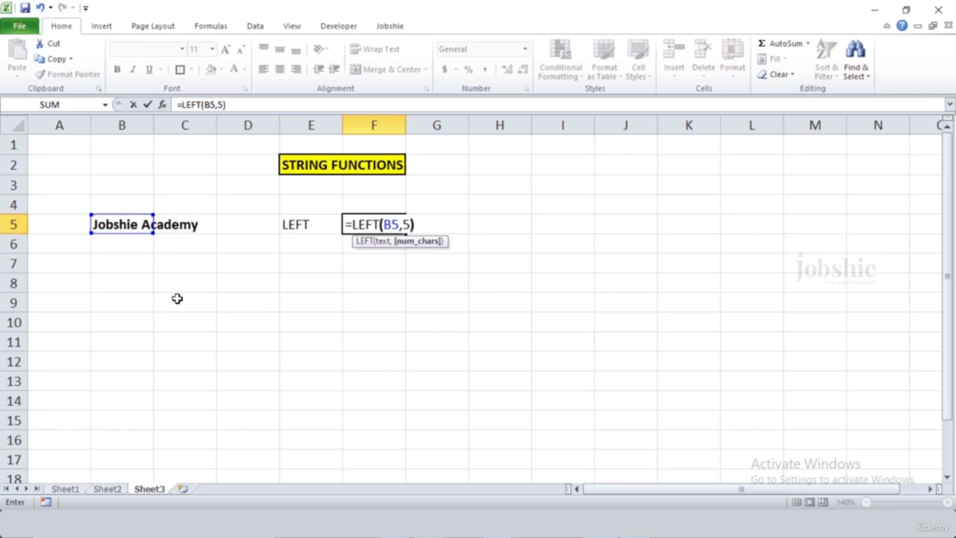
{"action": "key", "text": "Return"}
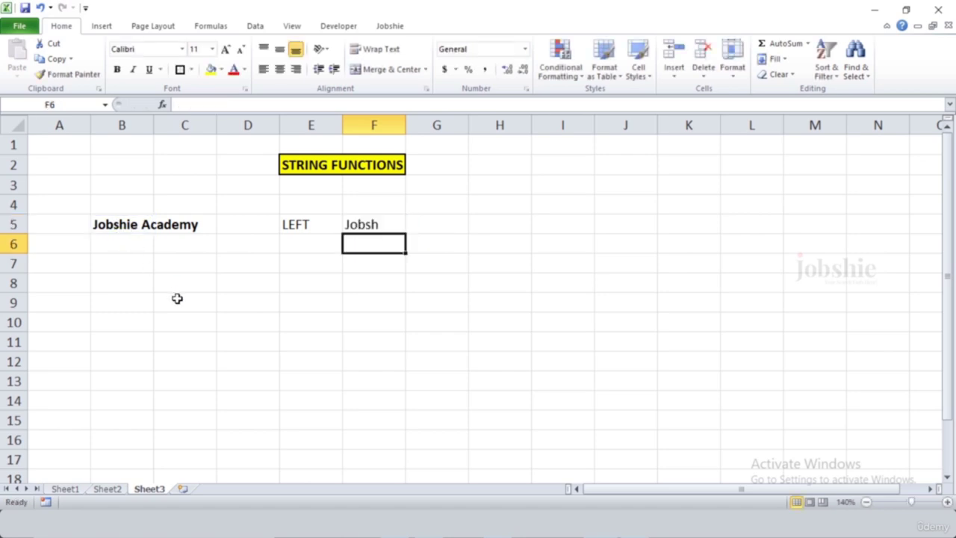
{"action": "left_click", "coordinate": [377, 219]}
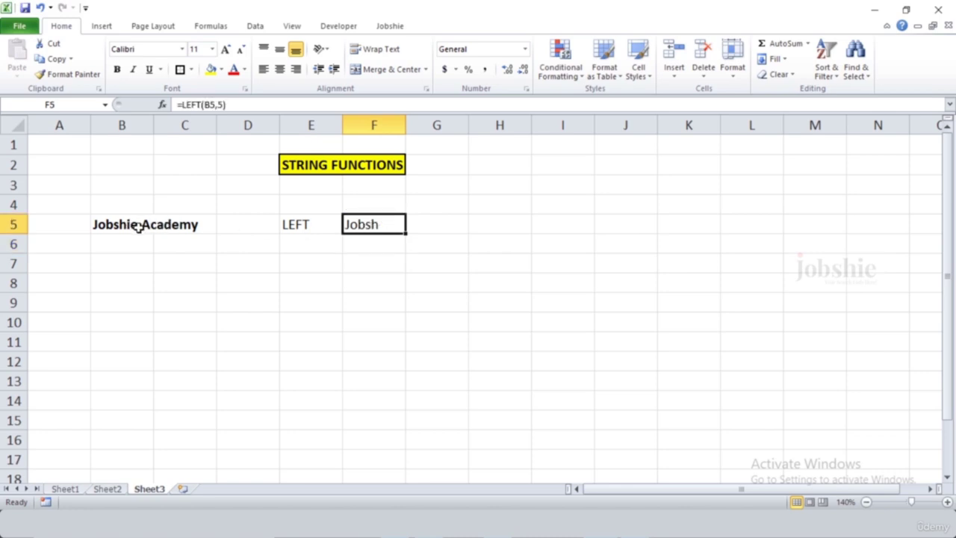
Step: Enter the label RIGHT in E6, below the LEFT label
{"action": "left_click", "coordinate": [310, 244]}
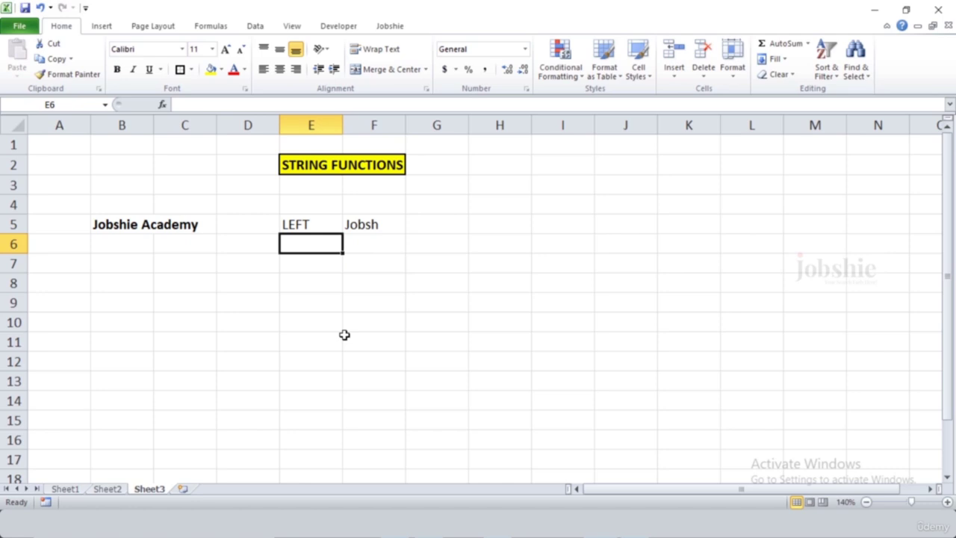
{"action": "type", "text": "r"}
{"action": "key", "text": "BackSpace"}
{"action": "type", "text": "RIGHT"}
Step: Extract the last three characters of the Jobshie Academy text in F6 with =RIGHT(B5,3)
{"action": "left_click", "coordinate": [390, 243]}
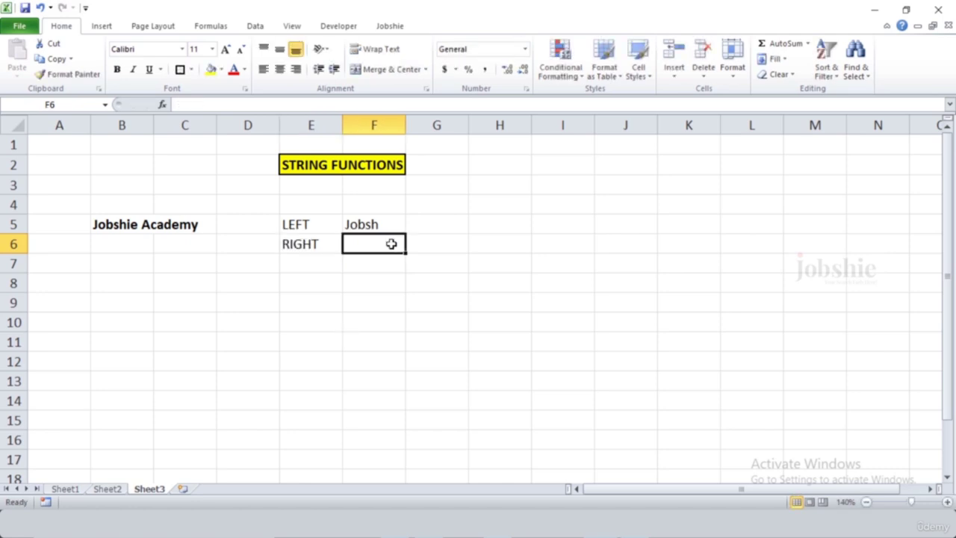
{"action": "type", "text": "="}
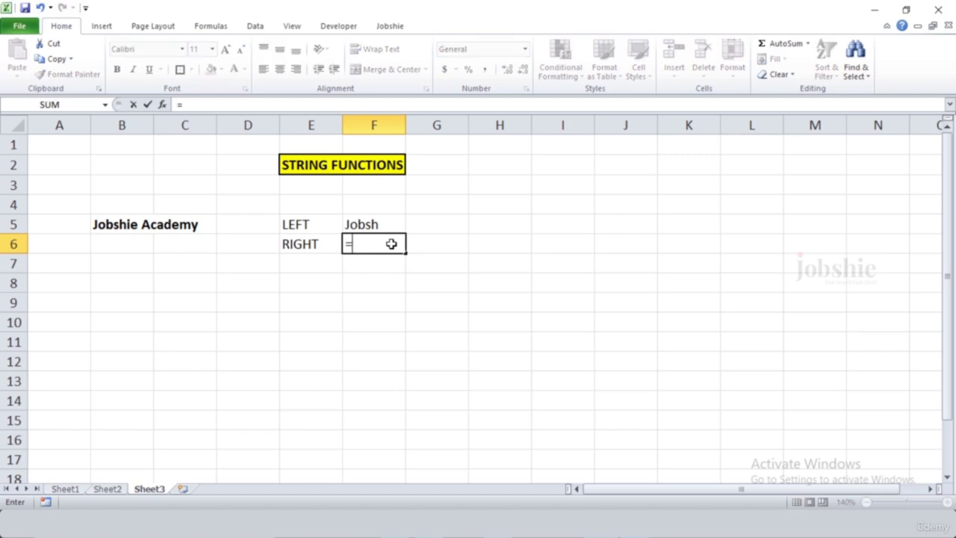
{"action": "type", "text": "RI"}
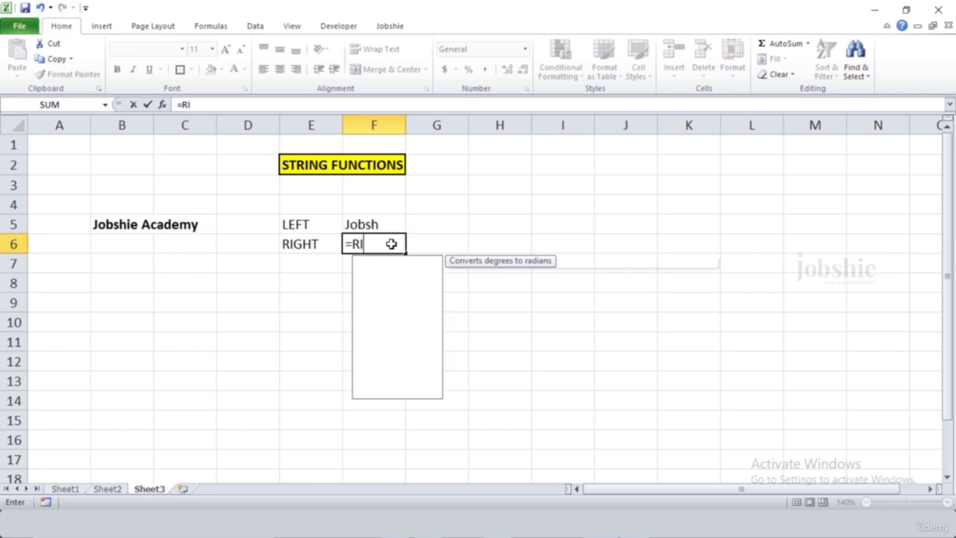
{"action": "type", "text": "GHT("}
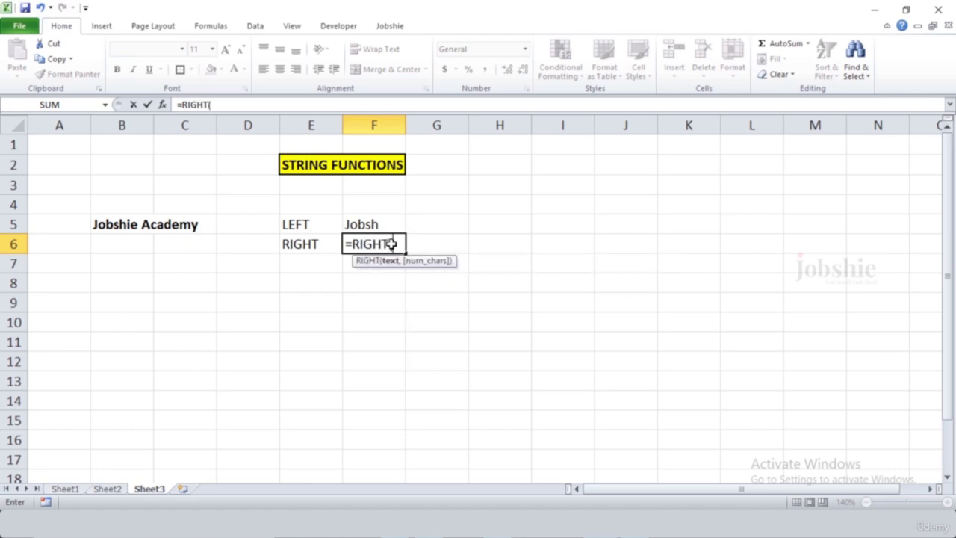
{"action": "left_click", "coordinate": [130, 232]}
{"action": "type", "text": ","}
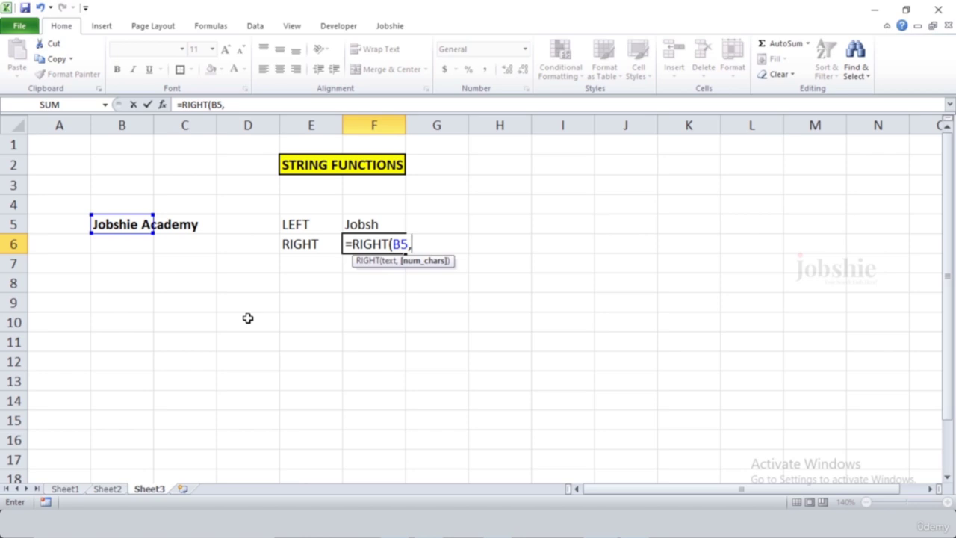
{"action": "type", "text": "3)"}
{"action": "key", "text": "Return"}
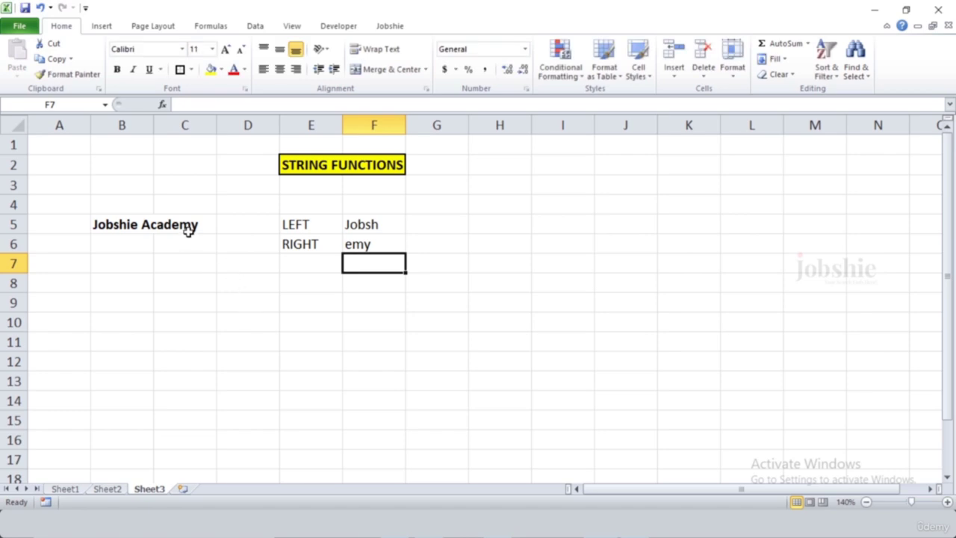
{"action": "left_click", "coordinate": [189, 229]}
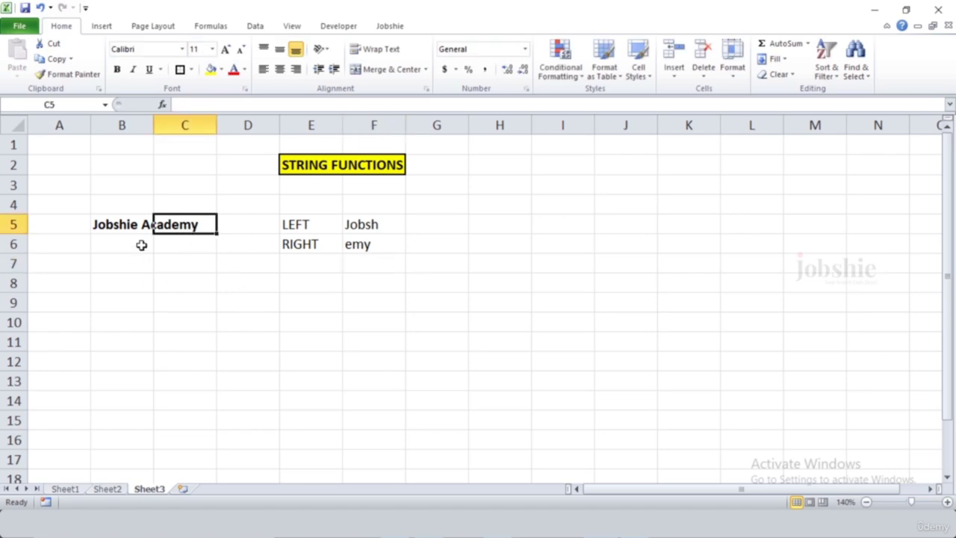
{"action": "left_click", "coordinate": [128, 220]}
Step: Enter the label MID in E7 and extract three characters from position 4 of the text in F7 with =MID(B5,4,3)
{"action": "left_click", "coordinate": [310, 262]}
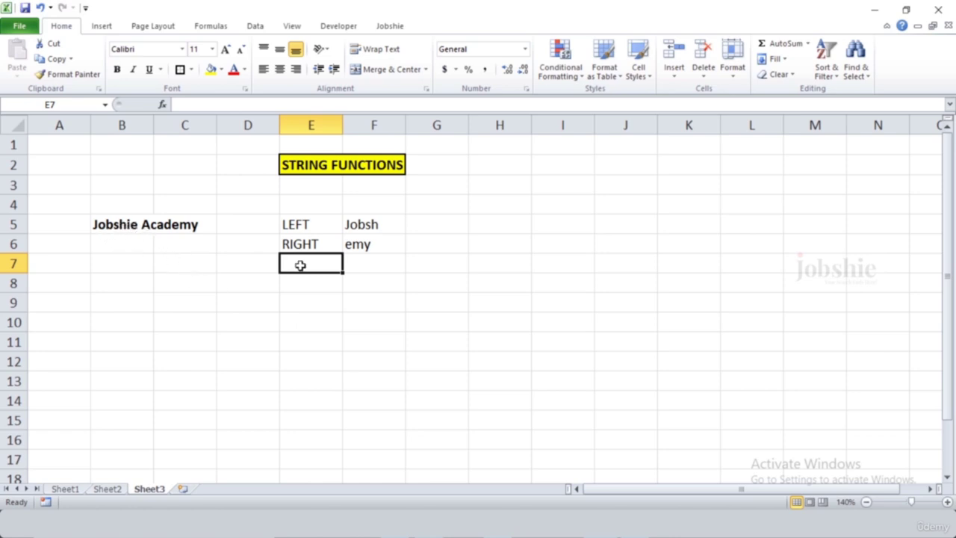
{"action": "type", "text": "MID"}
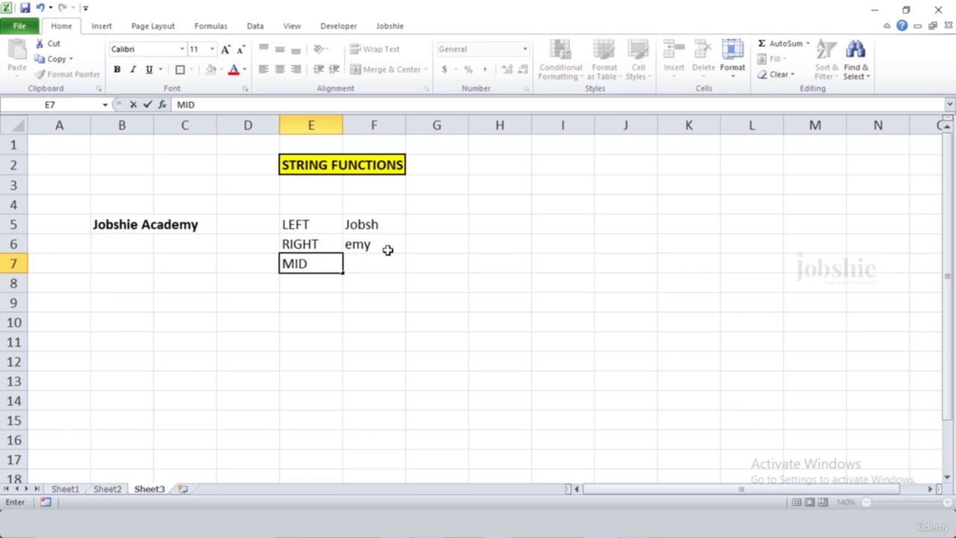
{"action": "left_click", "coordinate": [378, 267]}
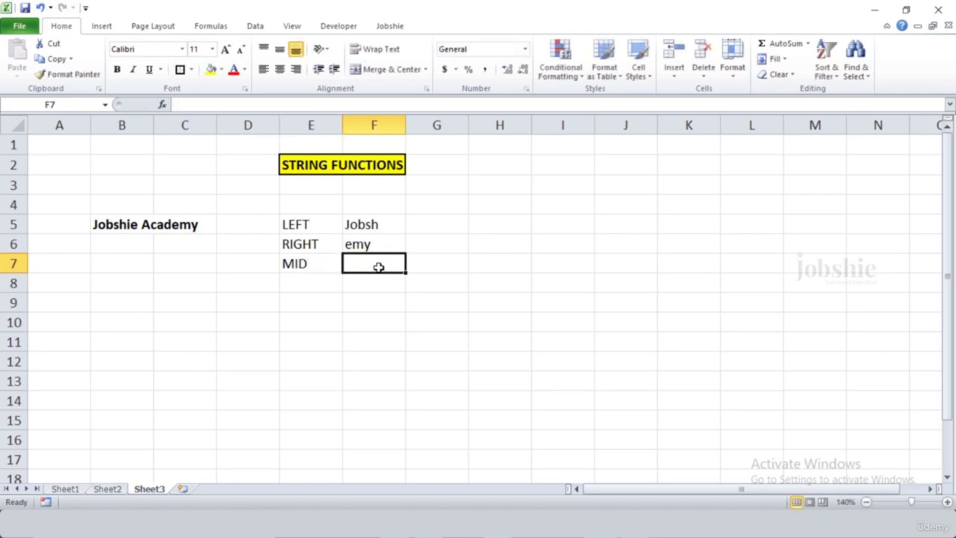
{"action": "type", "text": "=MI"}
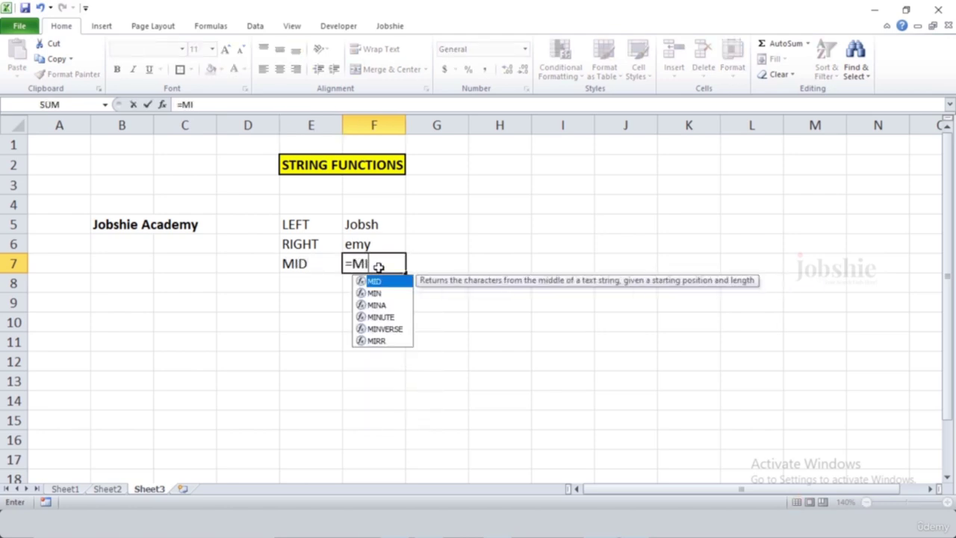
{"action": "type", "text": "D("}
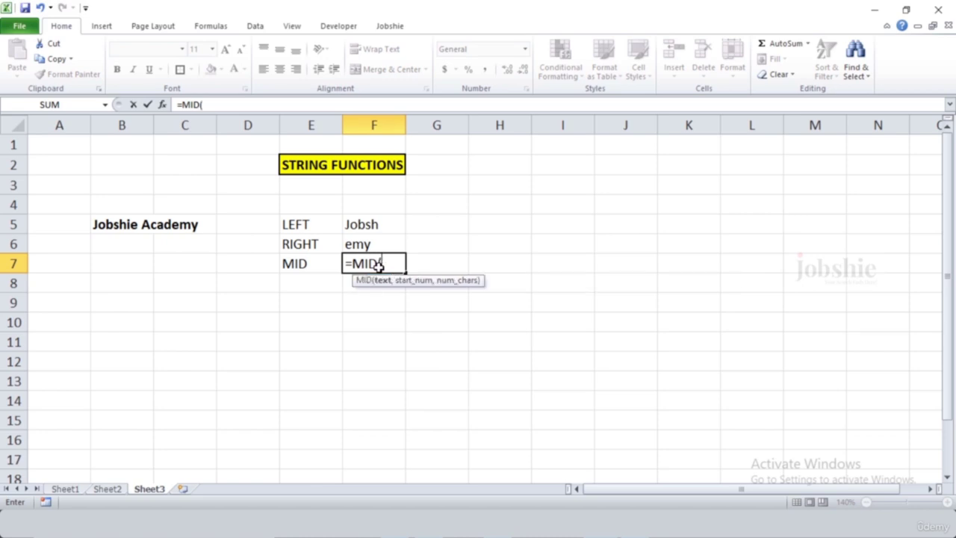
{"action": "left_click", "coordinate": [122, 224]}
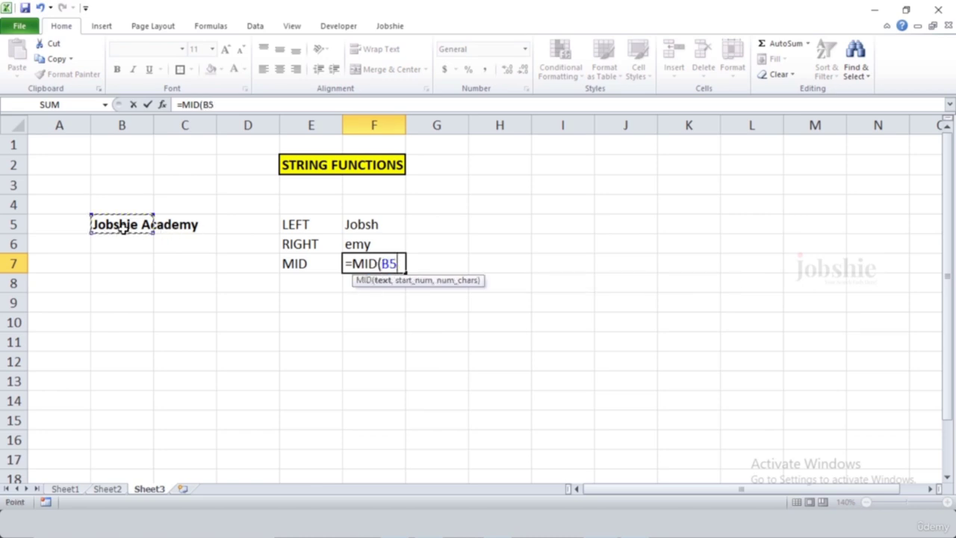
{"action": "type", "text": ","}
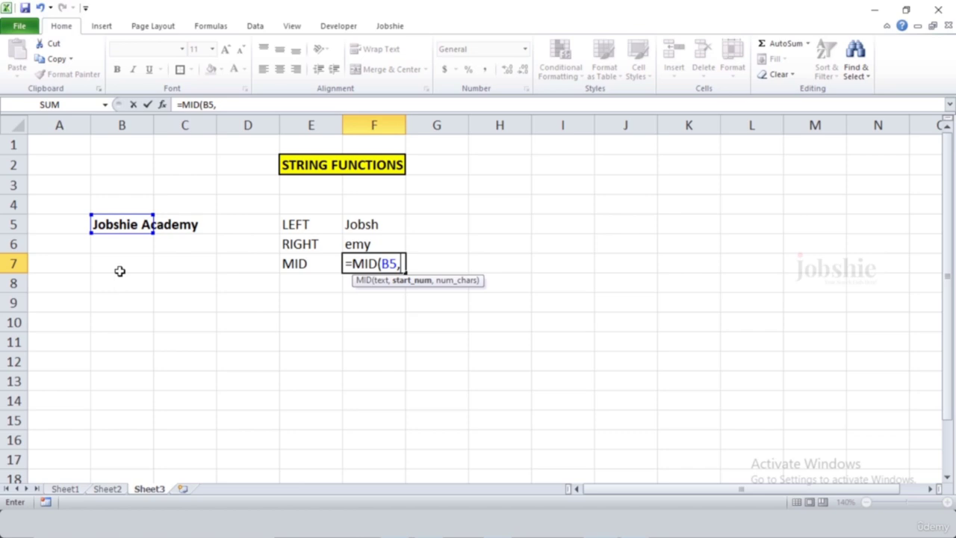
{"action": "type", "text": "4,"}
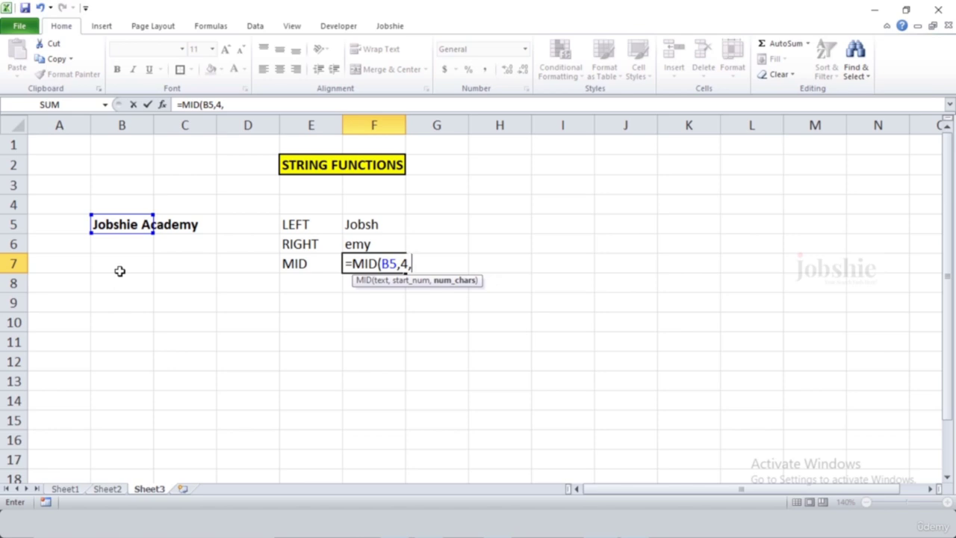
{"action": "type", "text": "3)"}
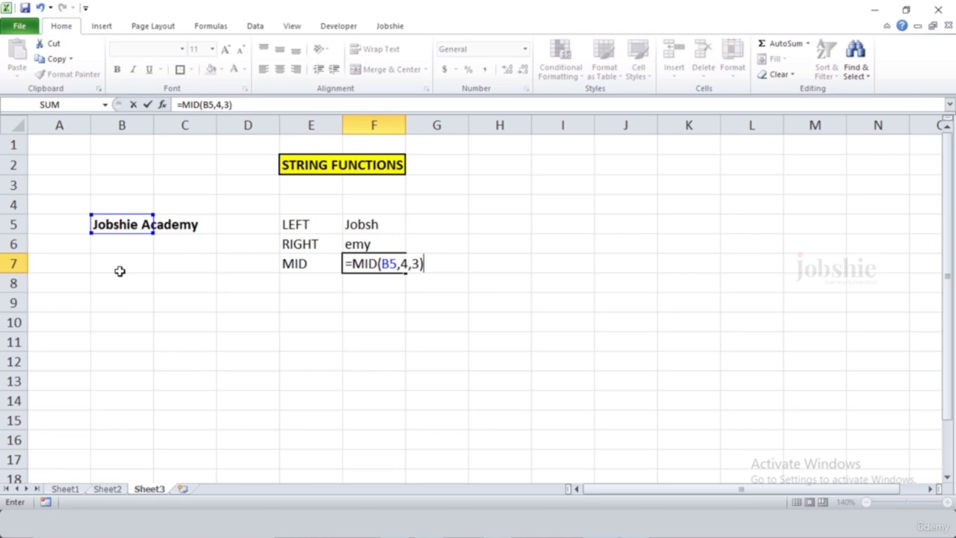
{"action": "key", "text": "Return"}
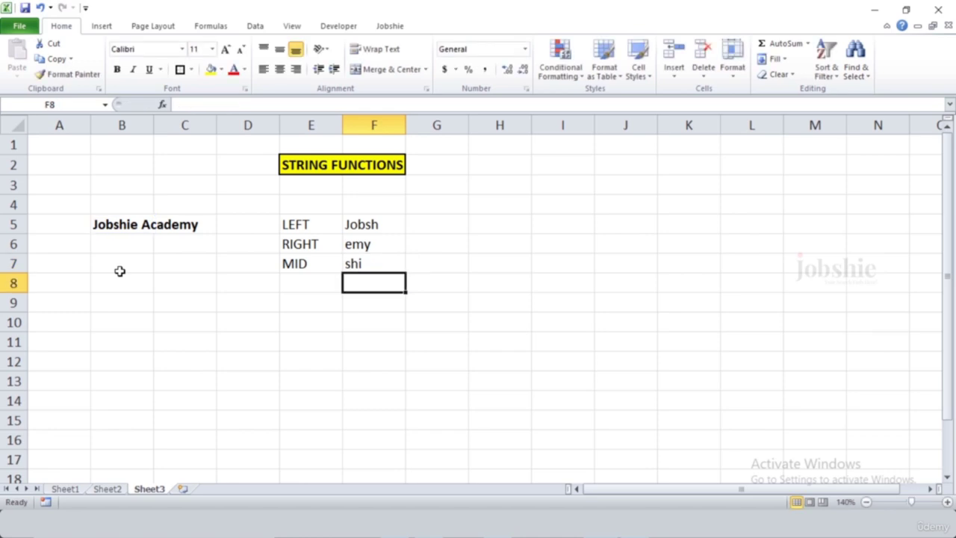
{"action": "left_click", "coordinate": [352, 264]}
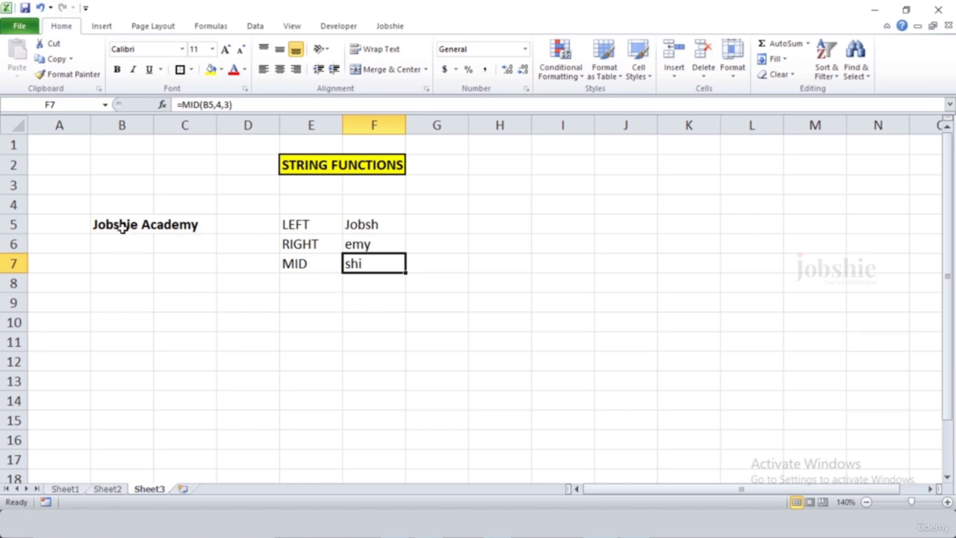
{"action": "left_click", "coordinate": [510, 294]}
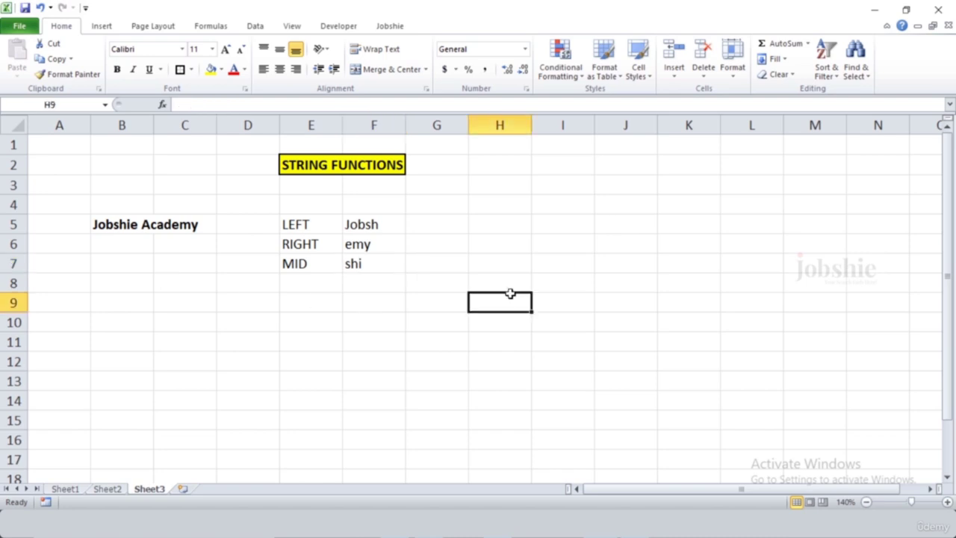
Step: Add the label FIND in E8 and locate "Ac" within the Jobshie Academy text in F8 with =find("Ac",B5)
{"action": "left_click", "coordinate": [487, 239]}
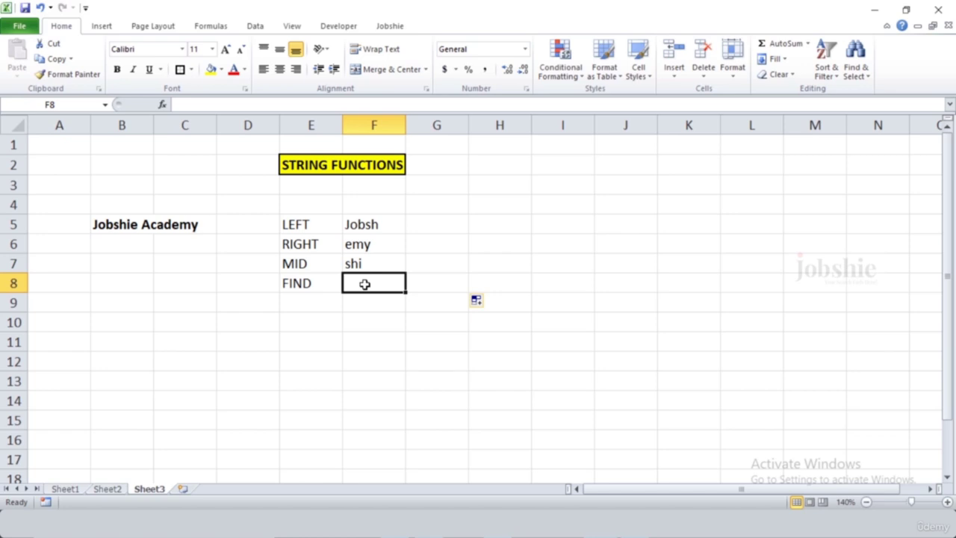
{"action": "type", "text": "=find(\""}
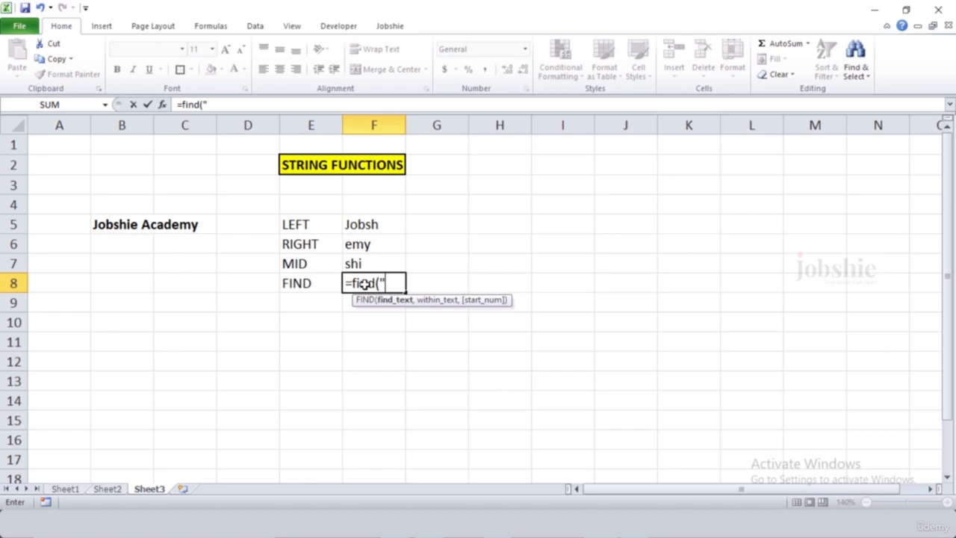
{"action": "type", "text": "Ac\","}
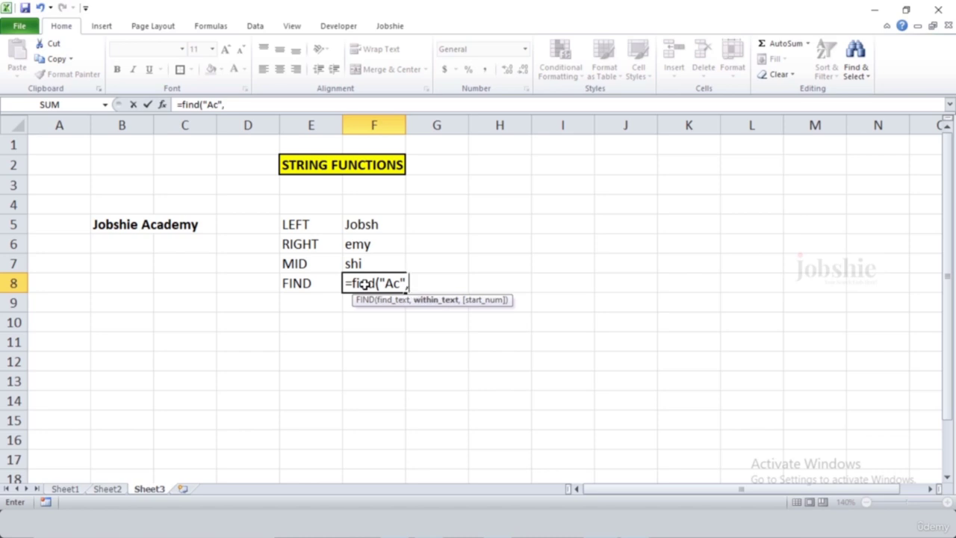
{"action": "left_click", "coordinate": [142, 225]}
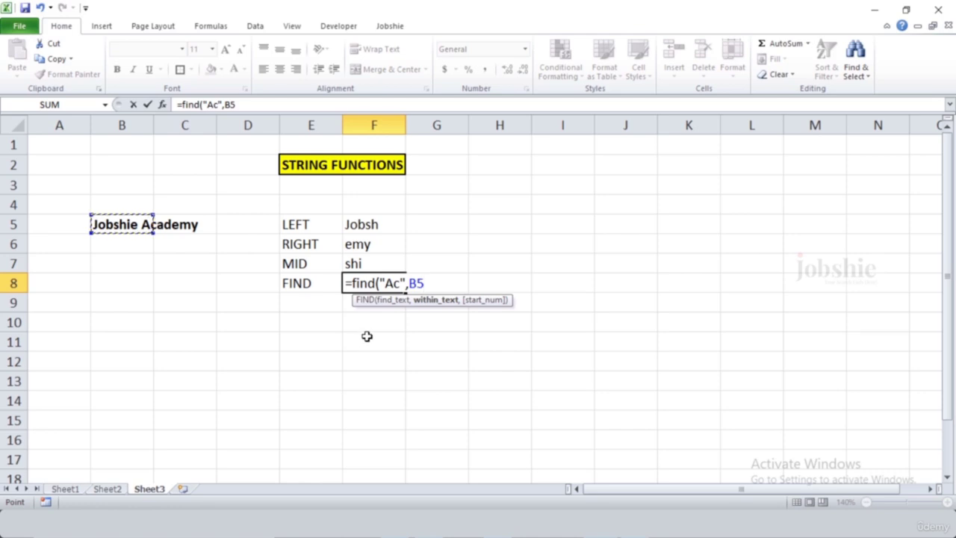
{"action": "type", "text": ","}
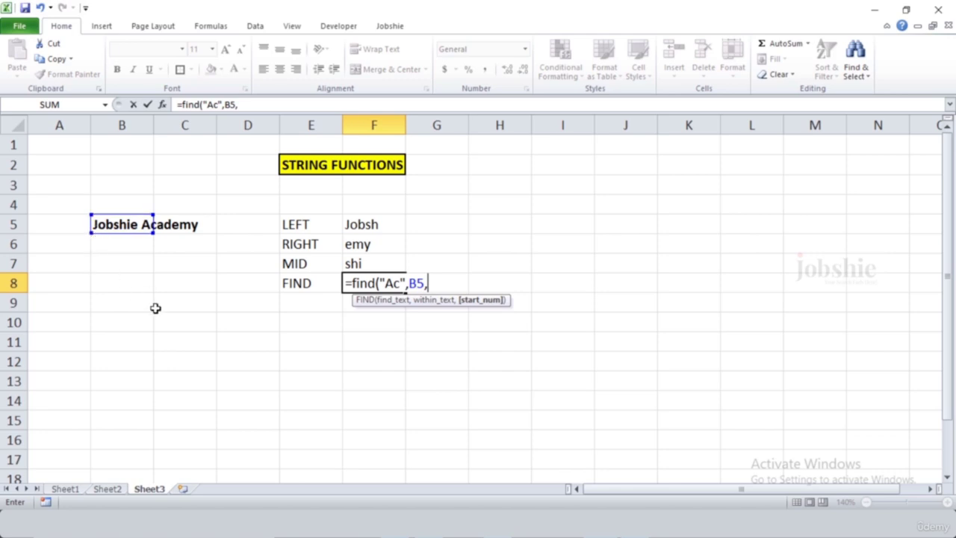
{"action": "key", "text": "BackSpace"}
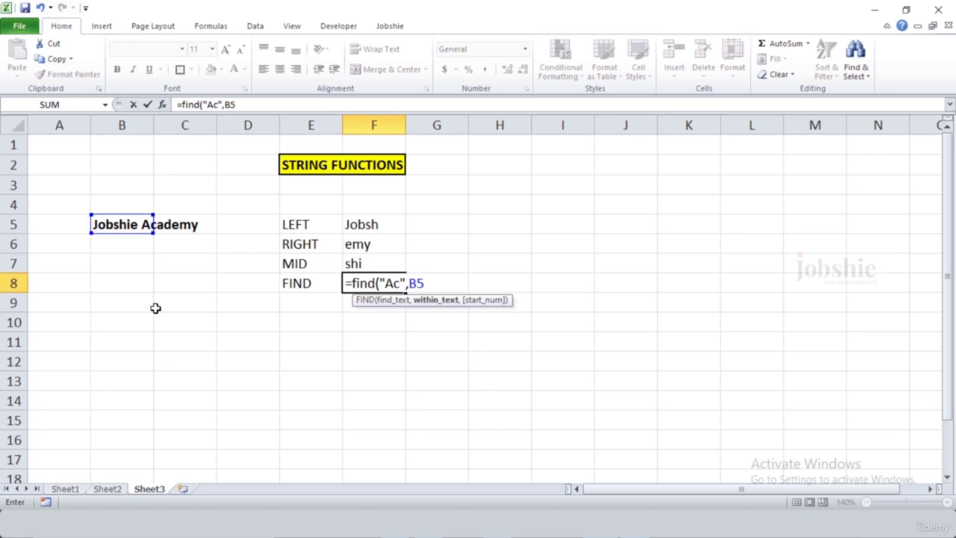
{"action": "type", "text": ")"}
{"action": "key", "text": "Return"}
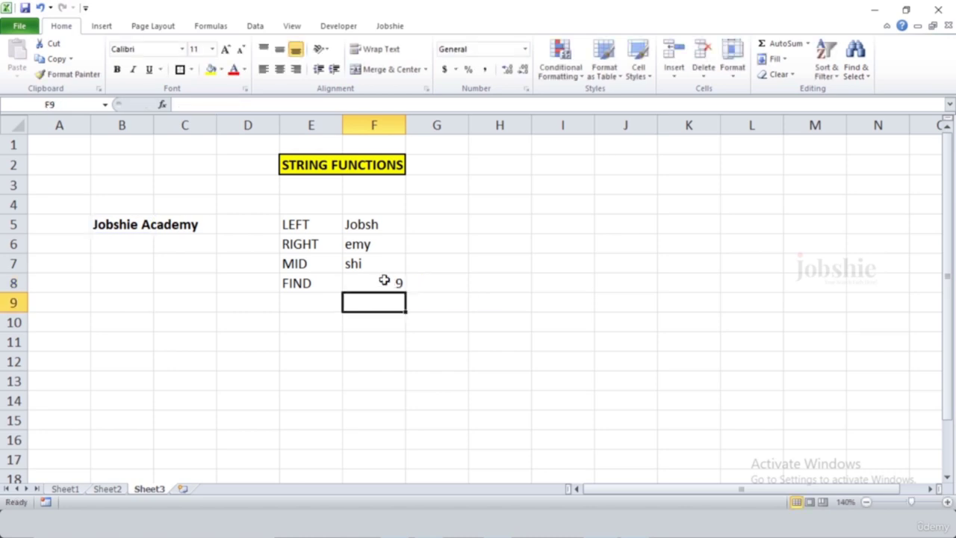
Step: Enter the label REPLACE in E9, below the FIND label
{"action": "left_click", "coordinate": [383, 280]}
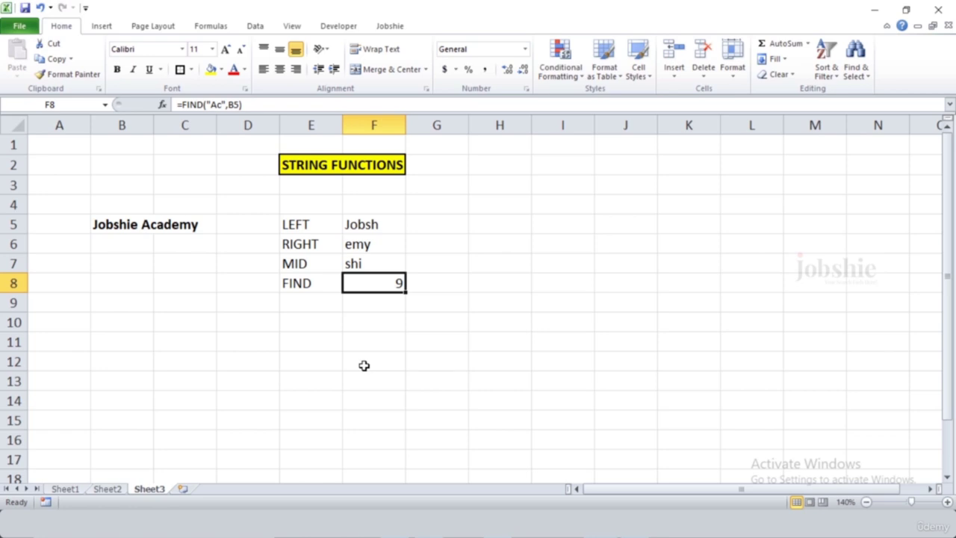
{"action": "left_click", "coordinate": [309, 304]}
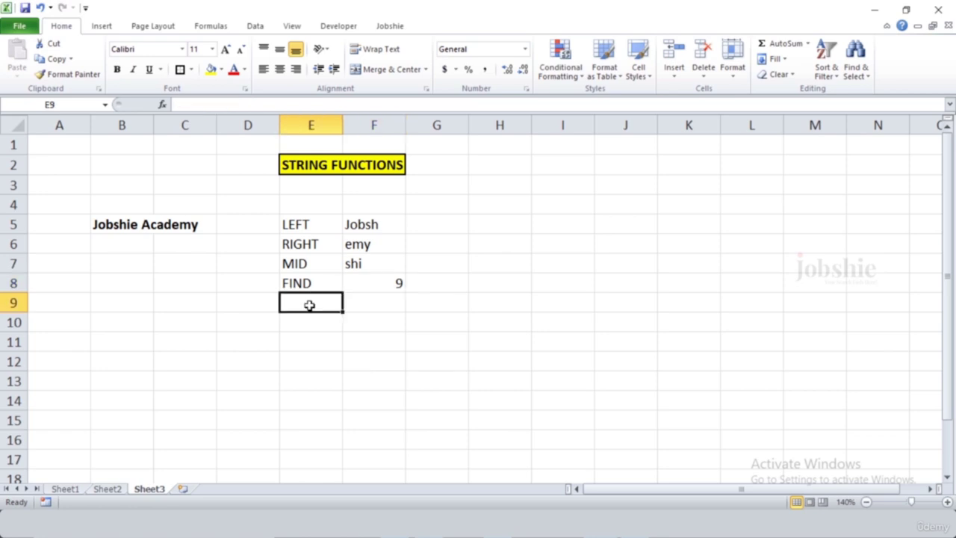
{"action": "type", "text": "R"}
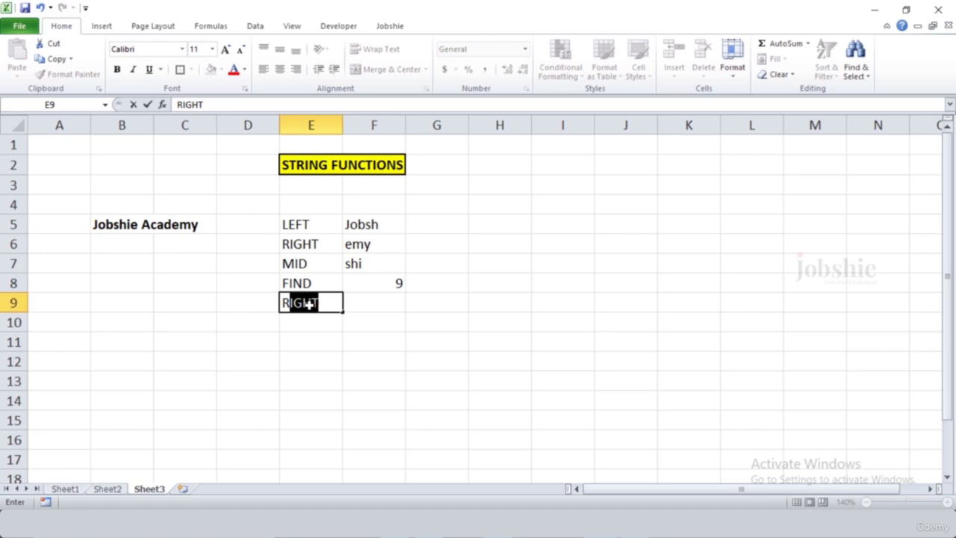
{"action": "type", "text": "e"}
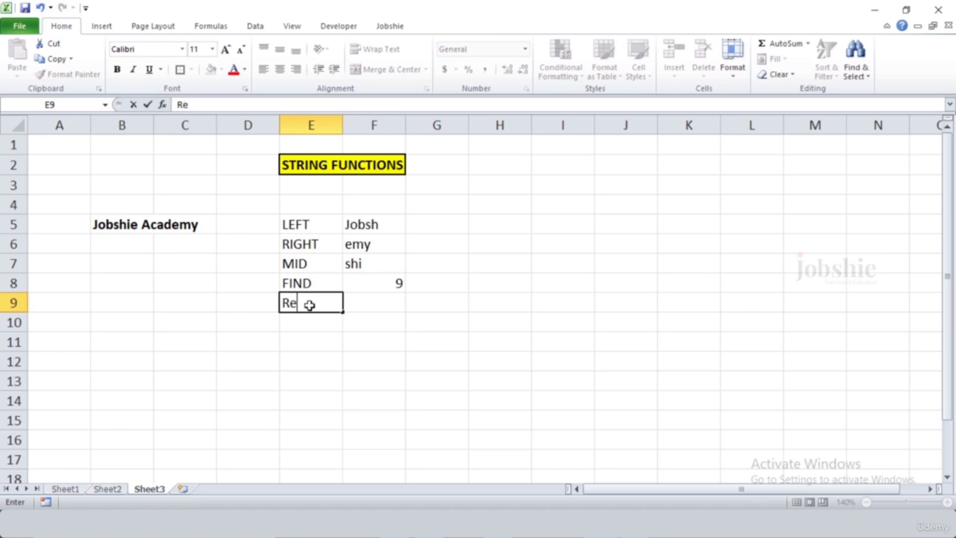
{"action": "key", "text": "BackSpace"}
{"action": "type", "text": "EPLACE"}
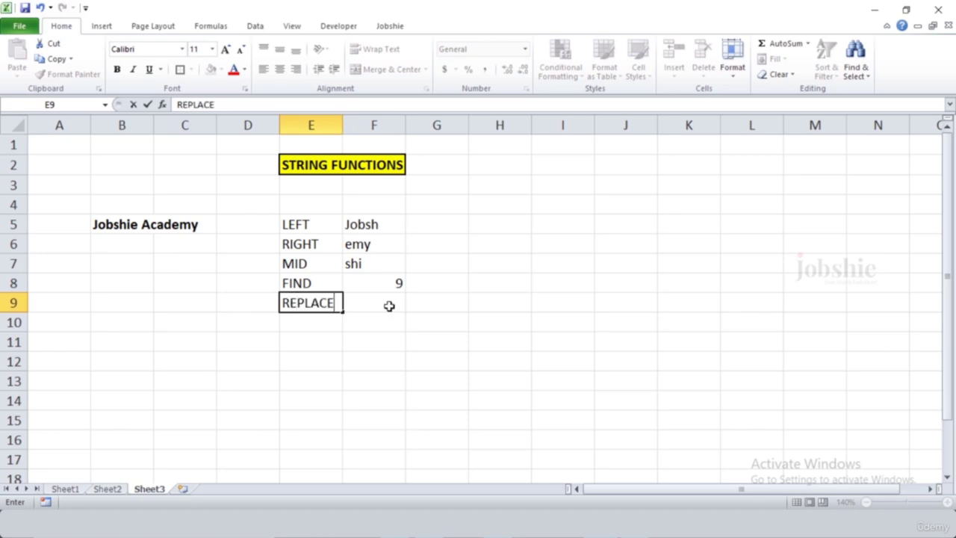
Step: Write a REPLACE formula in F9 that substitutes "AB" for three characters of B5 starting at position 9
{"action": "left_click", "coordinate": [389, 305]}
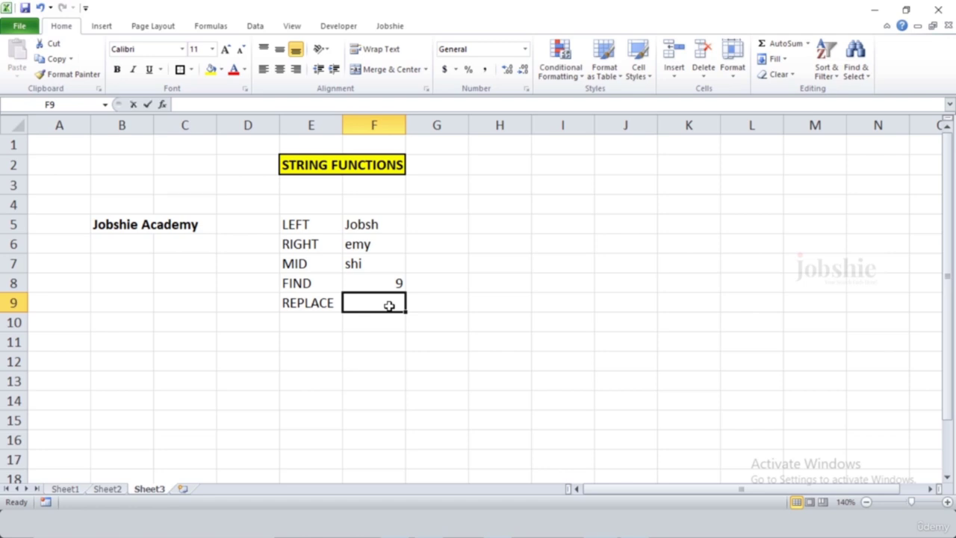
{"action": "type", "text": "=RE"}
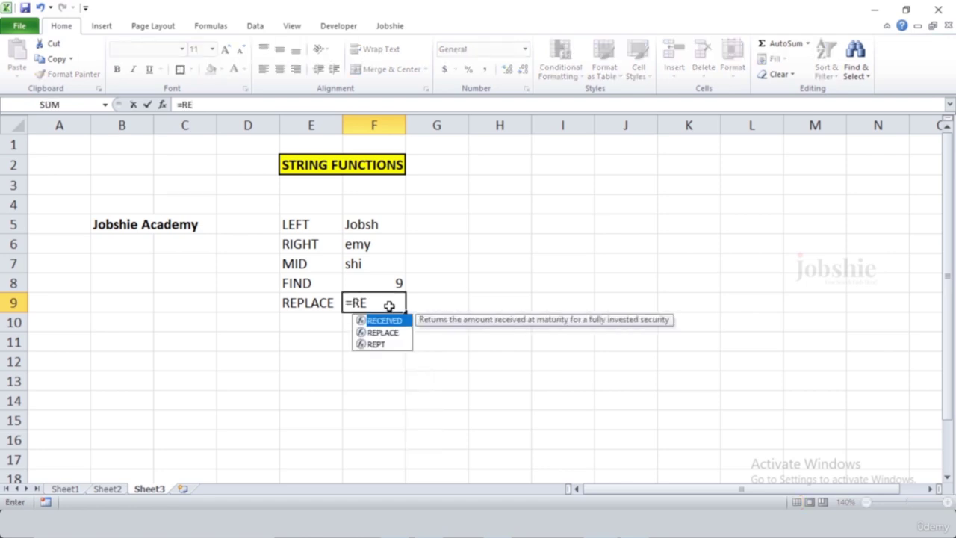
{"action": "type", "text": "O"}
{"action": "key", "text": "BackSpace"}
{"action": "type", "text": "PL"}
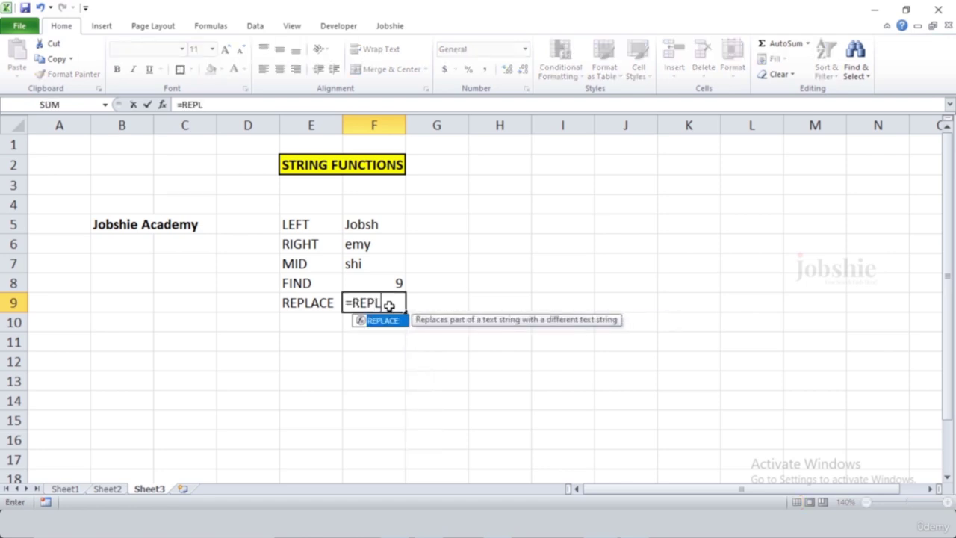
{"action": "key", "text": "Tab"}
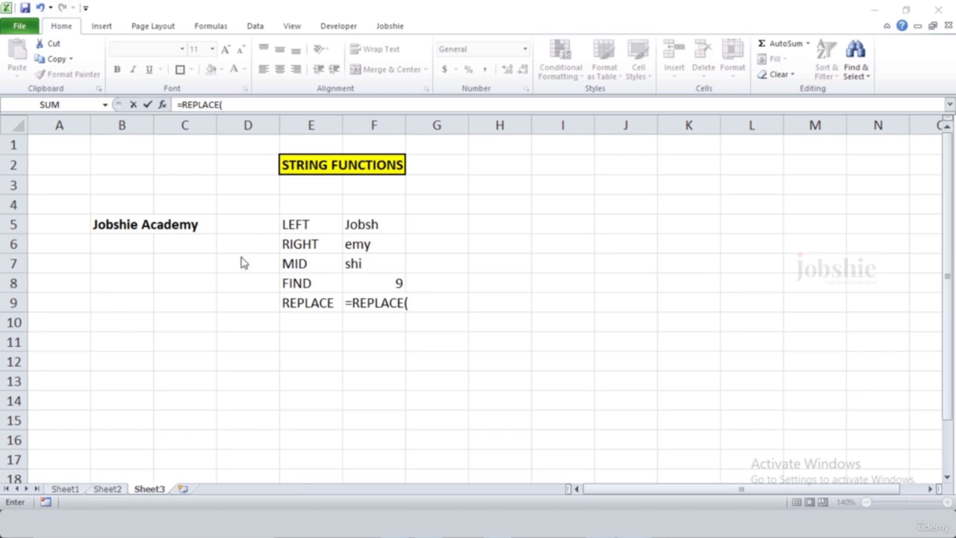
{"action": "left_click", "coordinate": [392, 294]}
{"action": "left_click", "coordinate": [128, 224]}
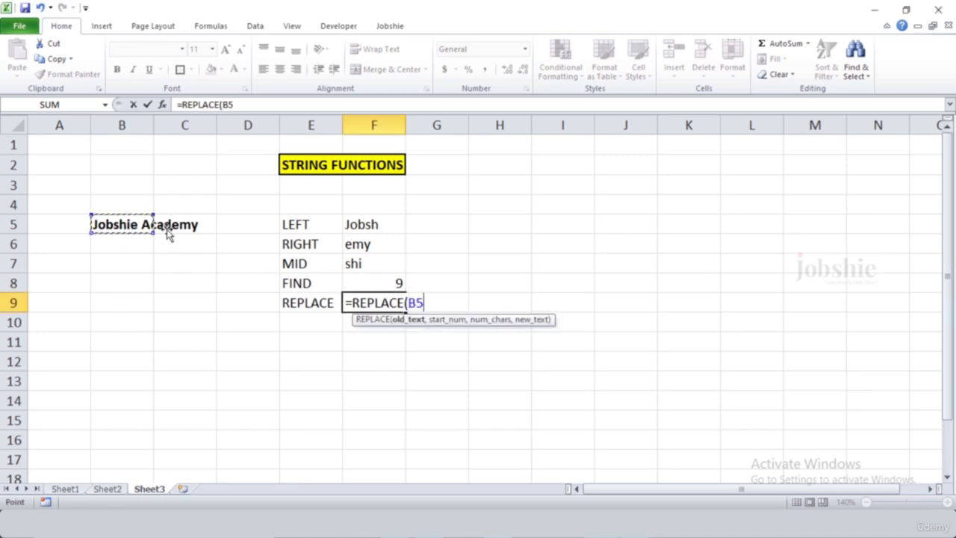
{"action": "type", "text": ","}
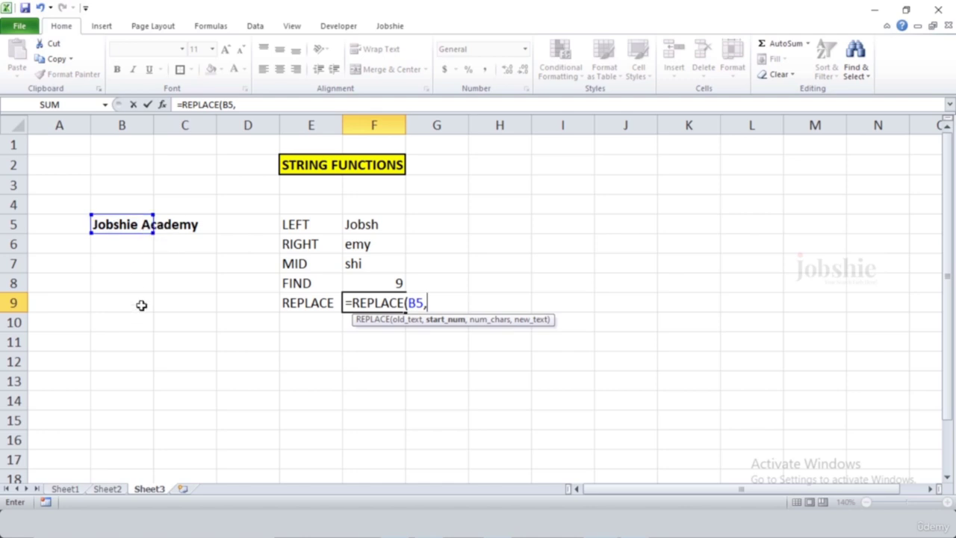
{"action": "type", "text": "9,"}
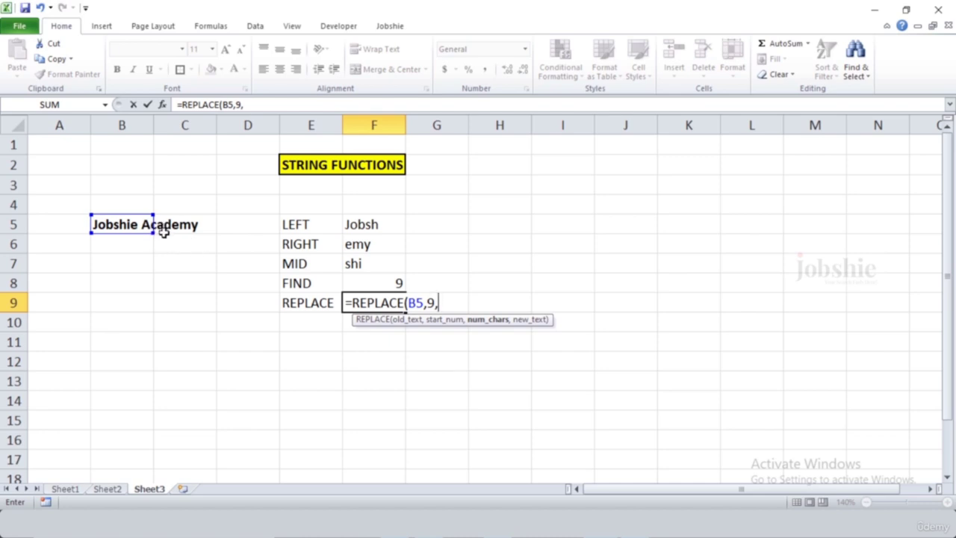
{"action": "type", "text": "3,"}
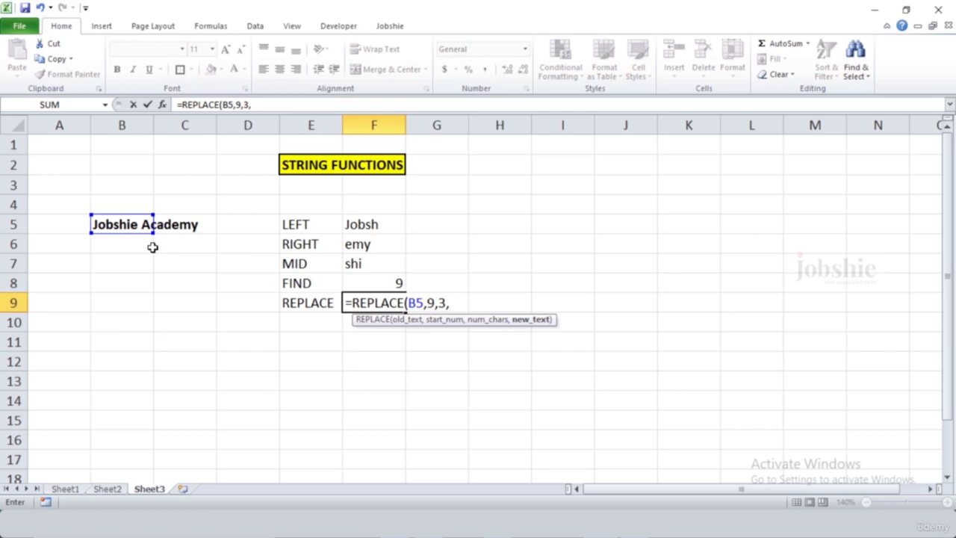
{"action": "type", "text": "\"AB\""}
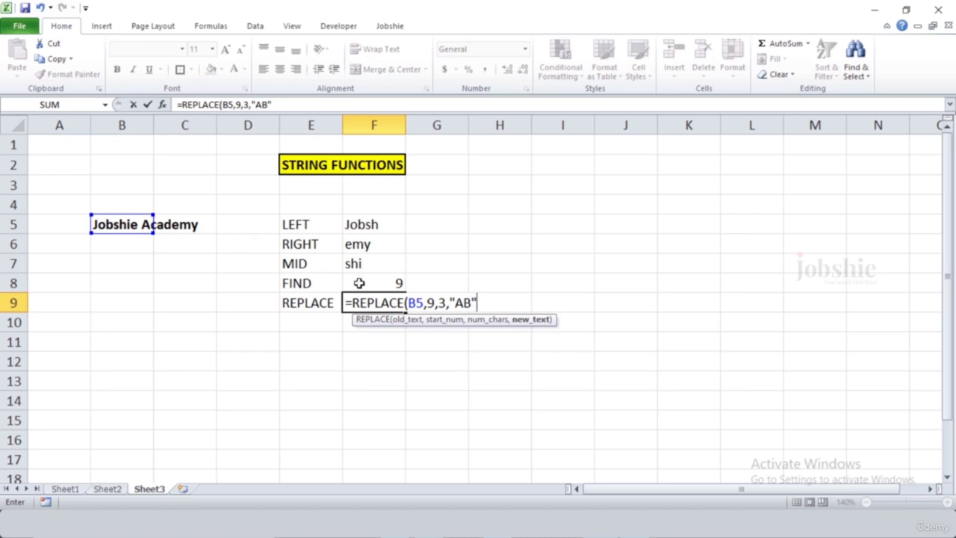
Step: Change the replacement text in the F9 formula to "aB" and complete it as =REPLACE(B5,9,3,"aB")
{"action": "left_click", "coordinate": [464, 302]}
{"action": "key", "text": "BackSpace"}
{"action": "type", "text": "A"}
{"action": "key", "text": "BackSpace"}
{"action": "type", "text": "a"}
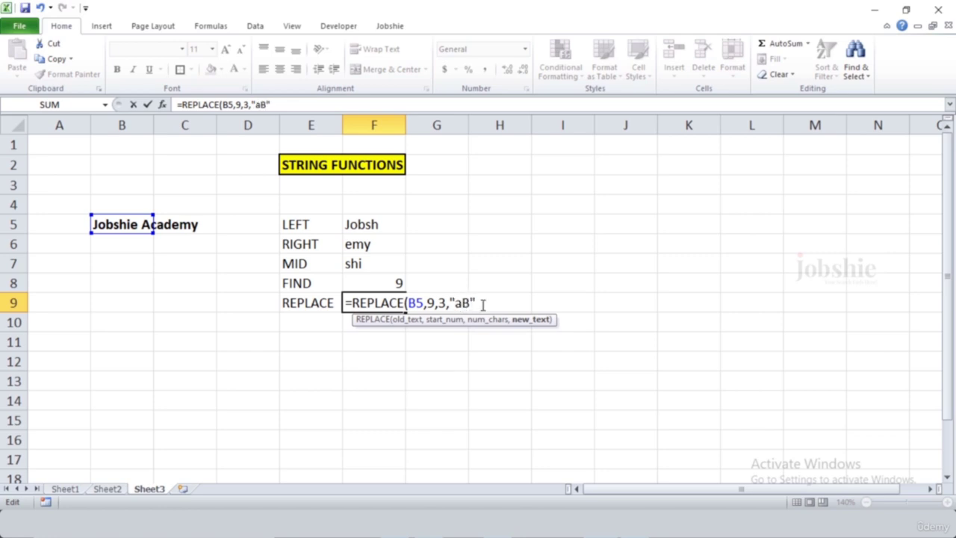
{"action": "left_click", "coordinate": [482, 304]}
{"action": "type", "text": ")"}
{"action": "left_click", "coordinate": [369, 348]}
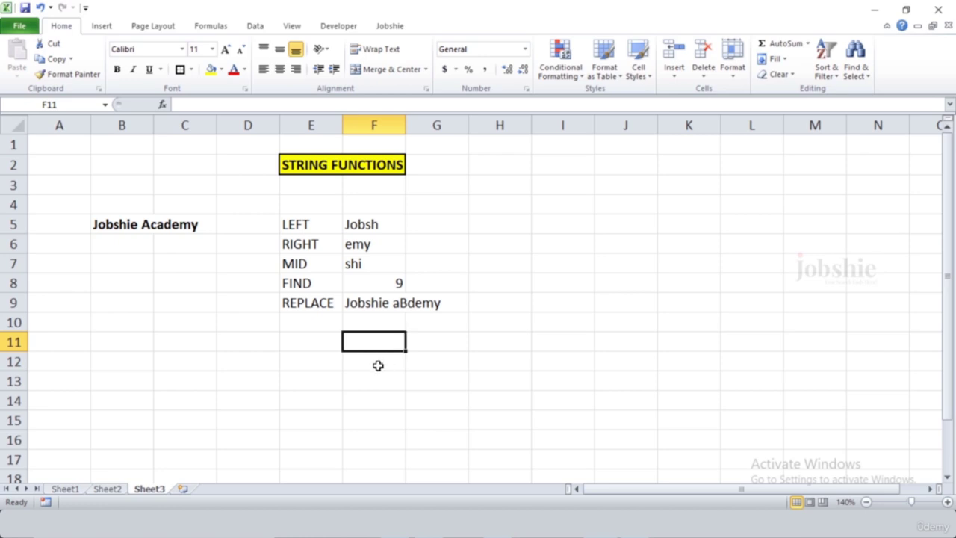
{"action": "left_click", "coordinate": [116, 228]}
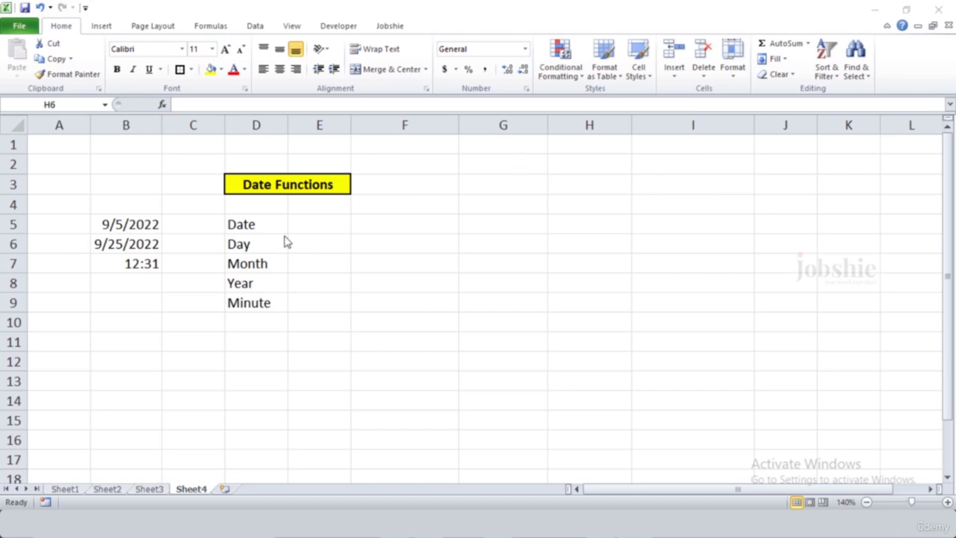
Step: Build the date October 15, 2022 in E5 of Sheet4, beside the Date label, with =DATE(2022,10,15)
{"action": "left_click", "coordinate": [264, 226]}
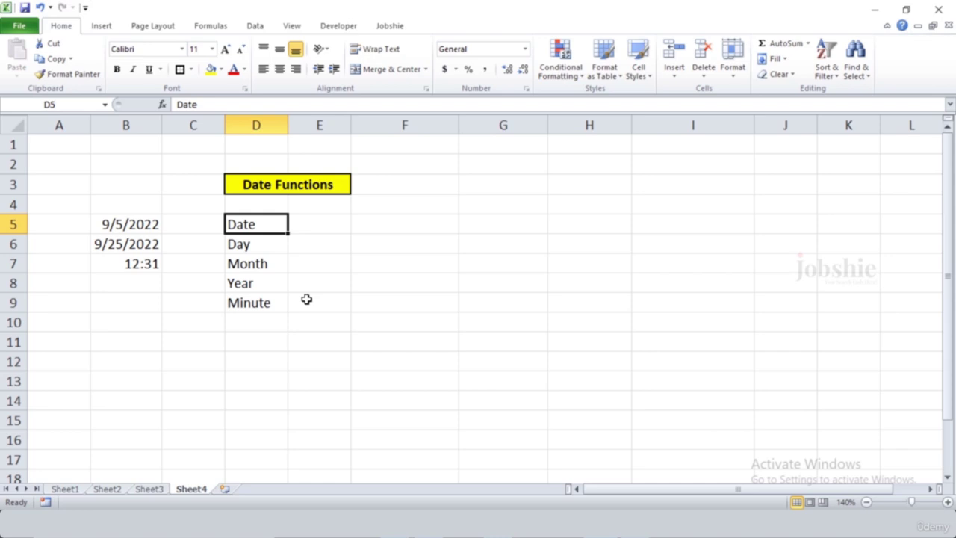
{"action": "left_click", "coordinate": [324, 223]}
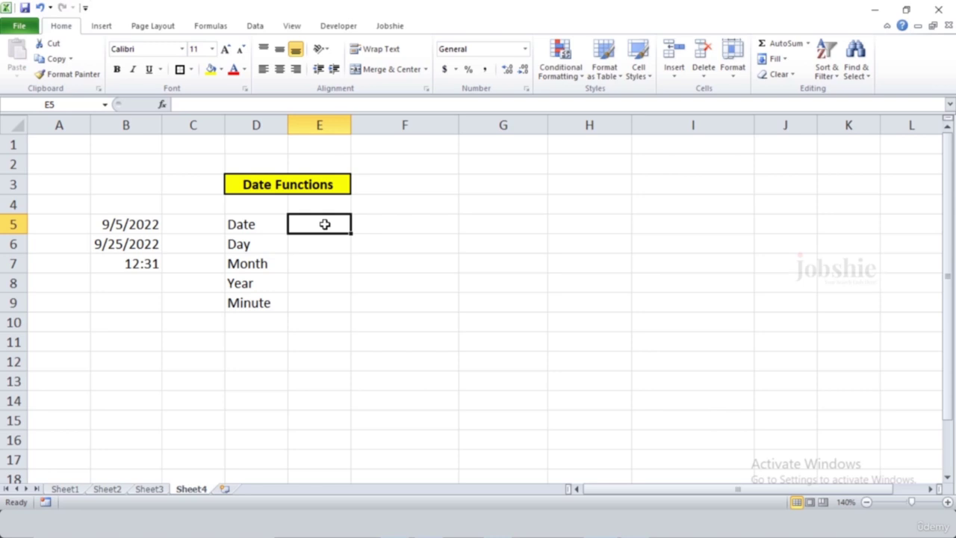
{"action": "type", "text": "=da"}
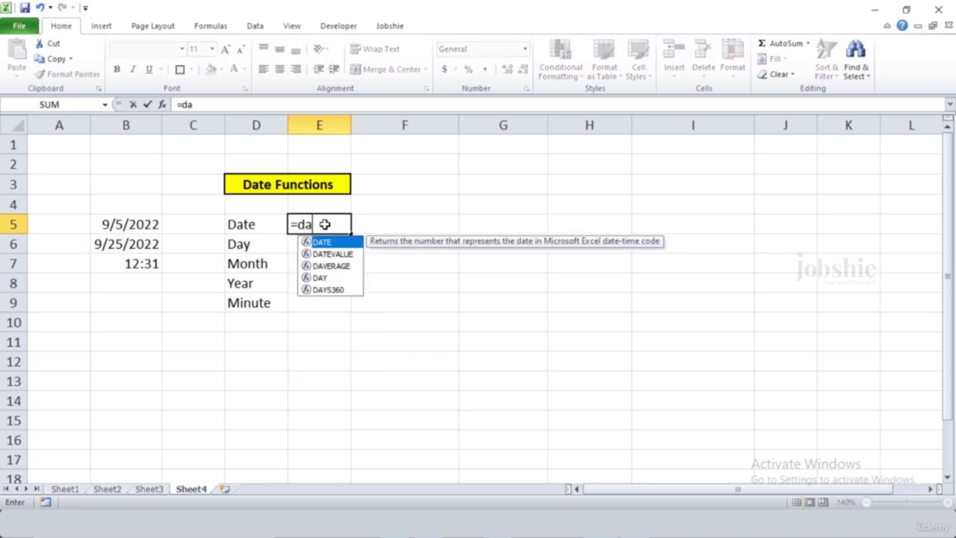
{"action": "type", "text": "te("}
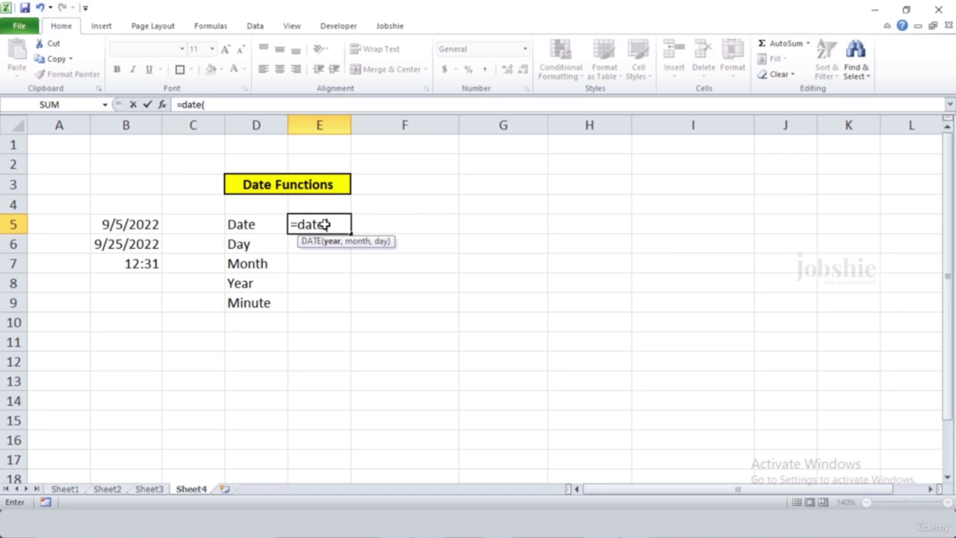
{"action": "type", "text": "2022"}
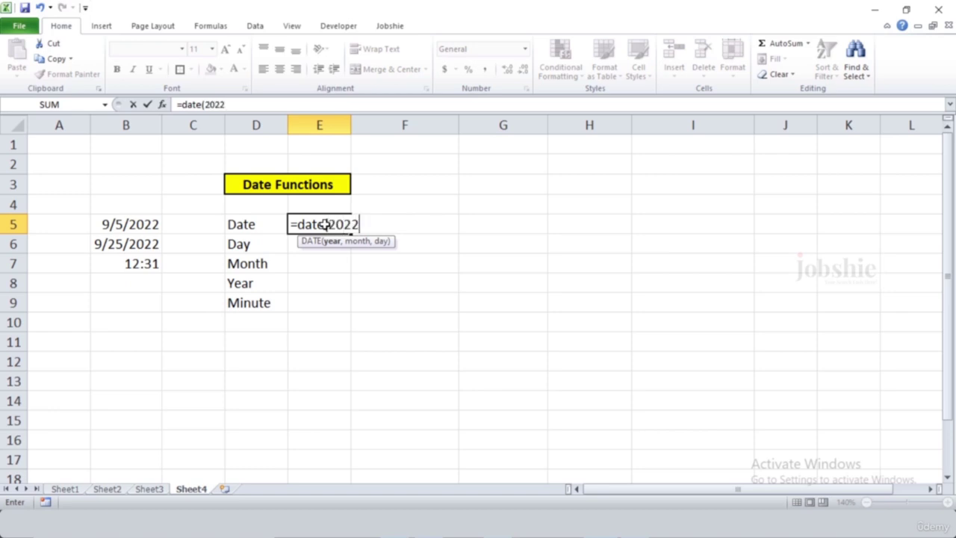
{"action": "type", "text": ",10"}
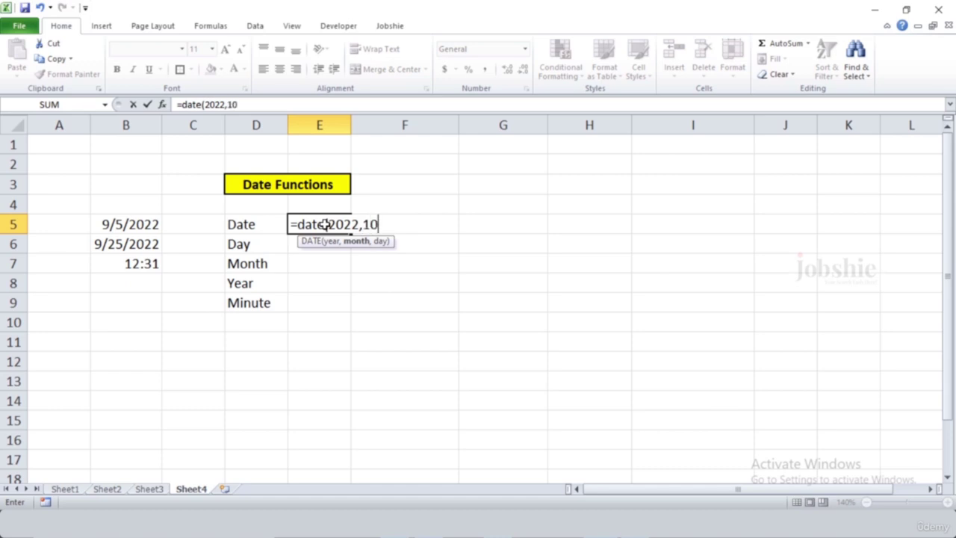
{"action": "type", "text": ",15"}
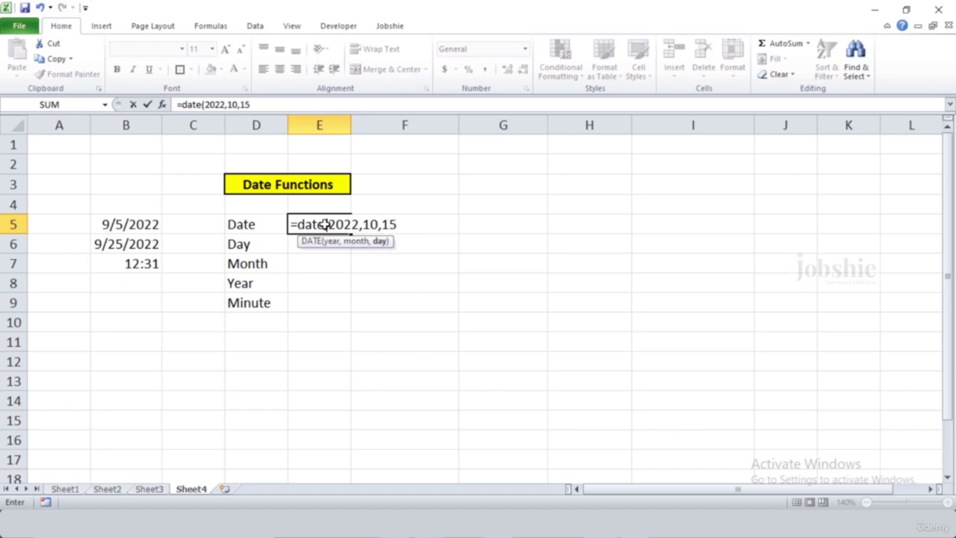
{"action": "key", "text": "Return"}
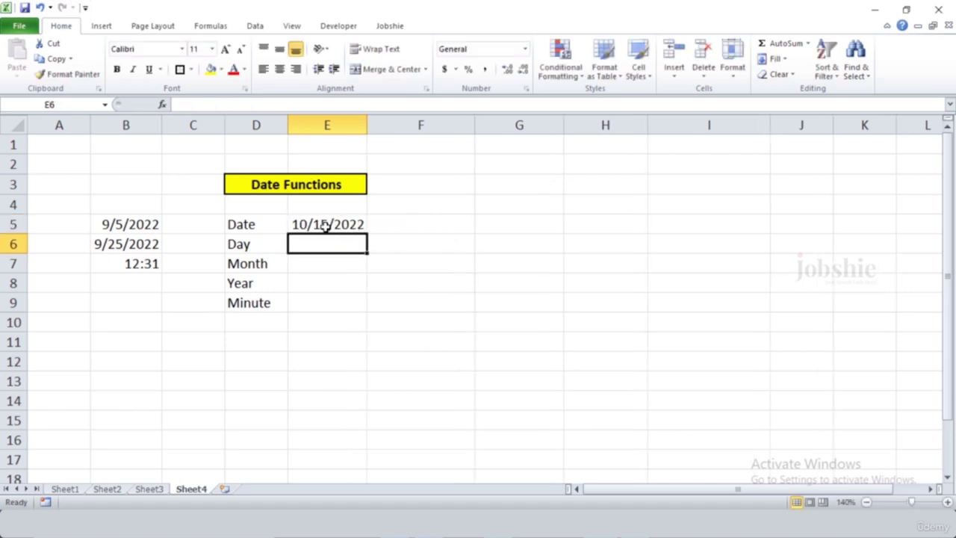
{"action": "left_click", "coordinate": [354, 226]}
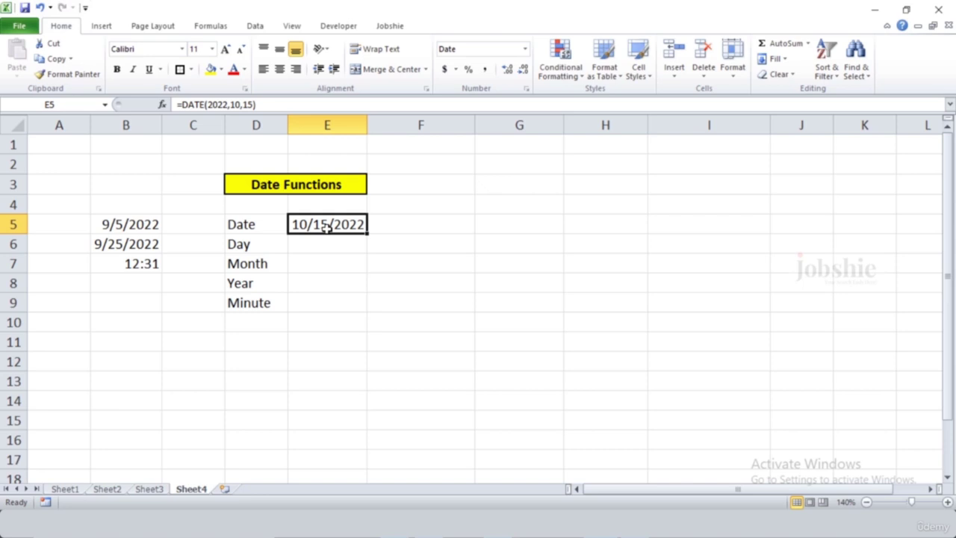
Step: Extract the day from the date in B5 into E6, beside the Day label, with =DAY(B5)
{"action": "left_click", "coordinate": [348, 245]}
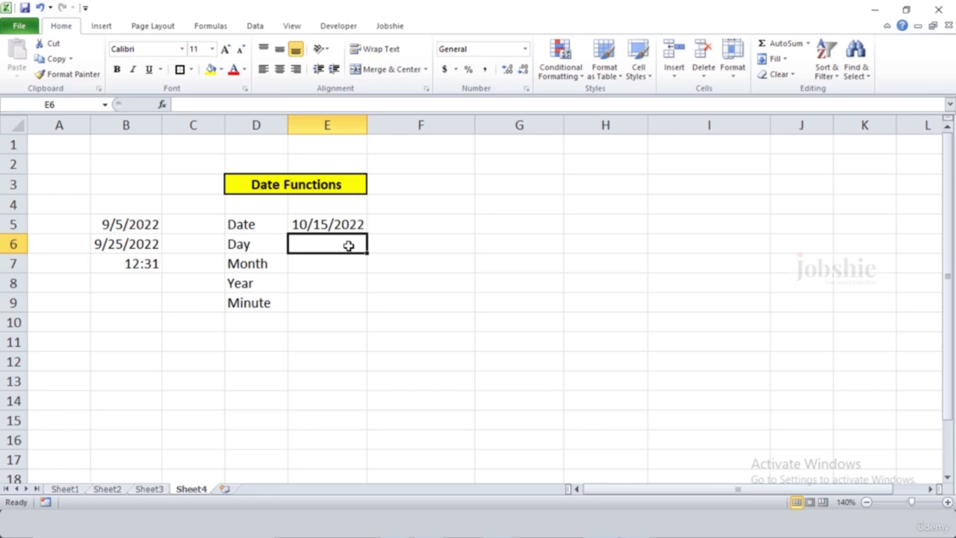
{"action": "type", "text": "="}
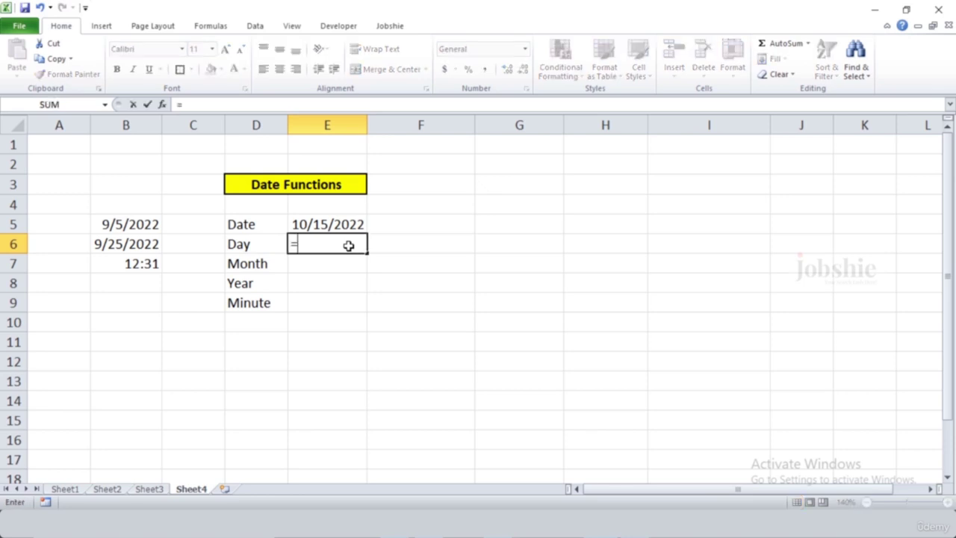
{"action": "type", "text": "day("}
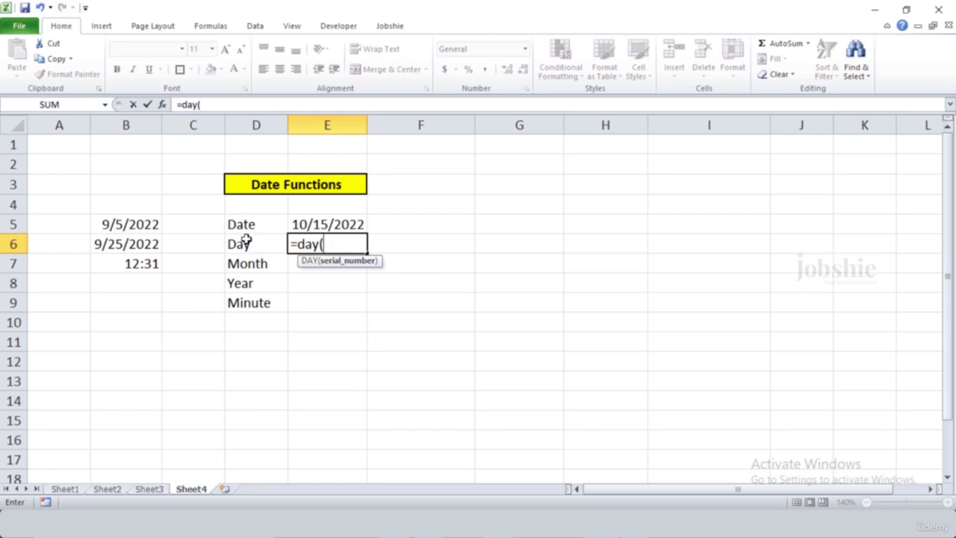
{"action": "left_click", "coordinate": [129, 224]}
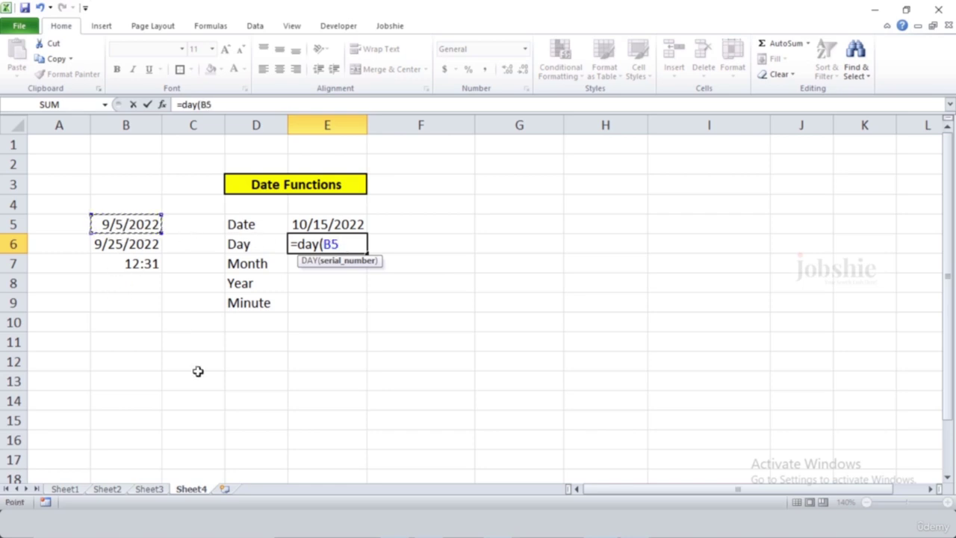
{"action": "type", "text": ")"}
{"action": "key", "text": "Return"}
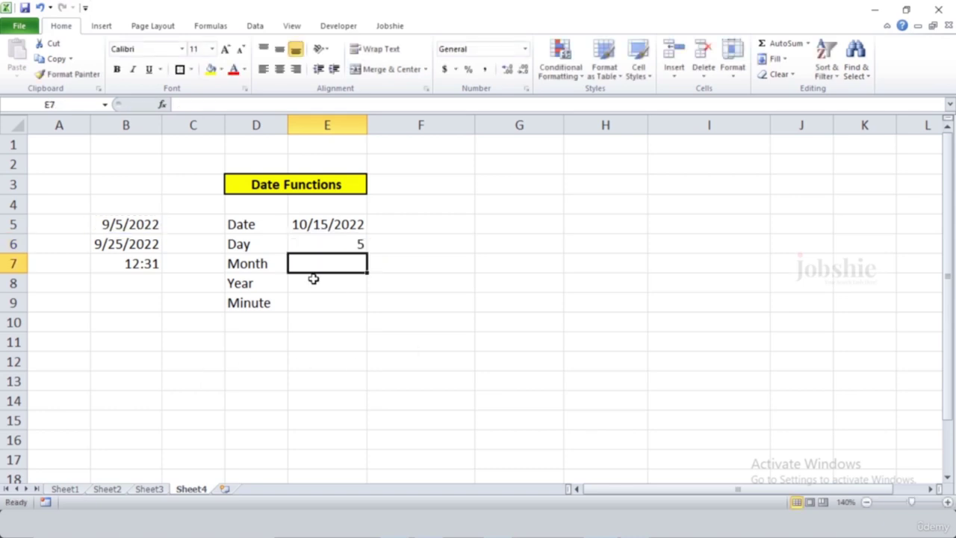
{"action": "left_click", "coordinate": [341, 246]}
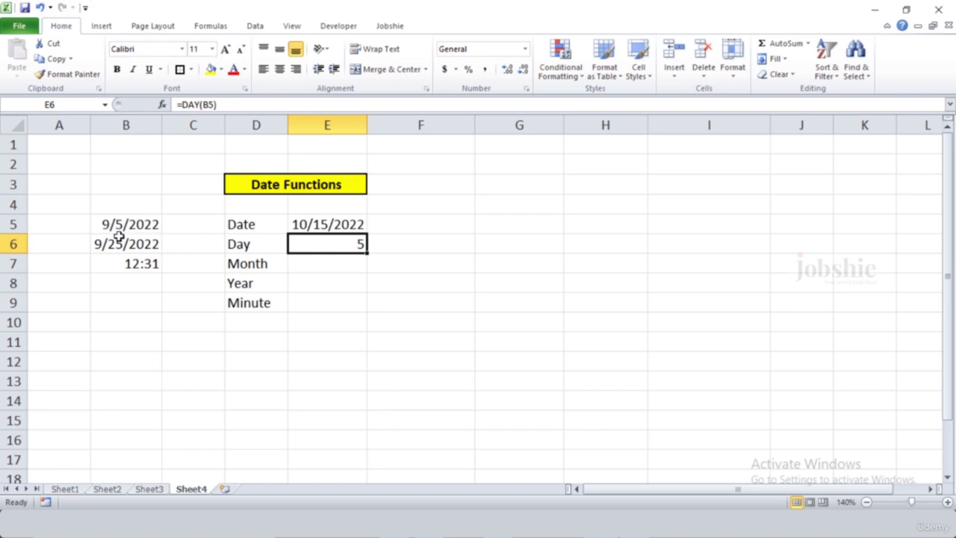
Step: Extract the month from the date in B6 into E7, beside the Month label, with =MONTH(B6)
{"action": "left_click", "coordinate": [321, 260]}
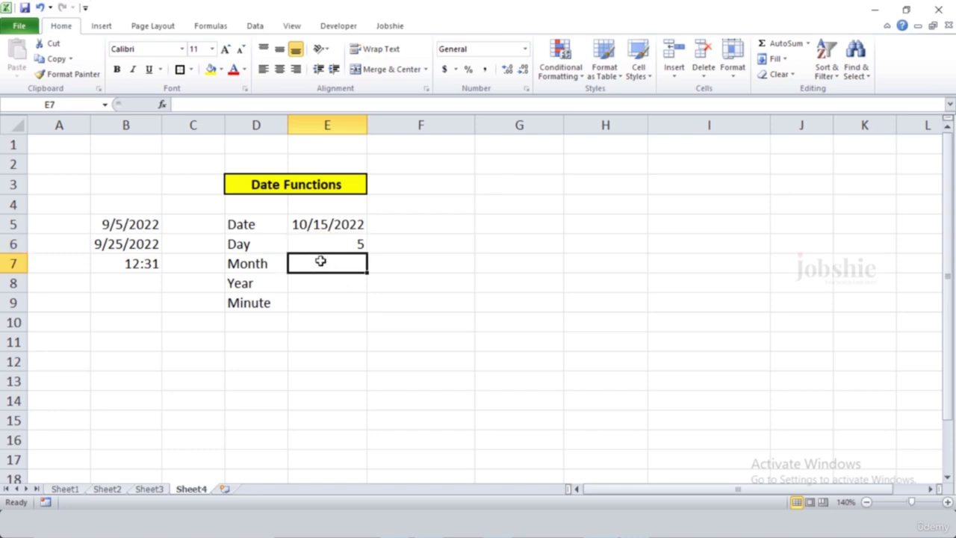
{"action": "type", "text": "="}
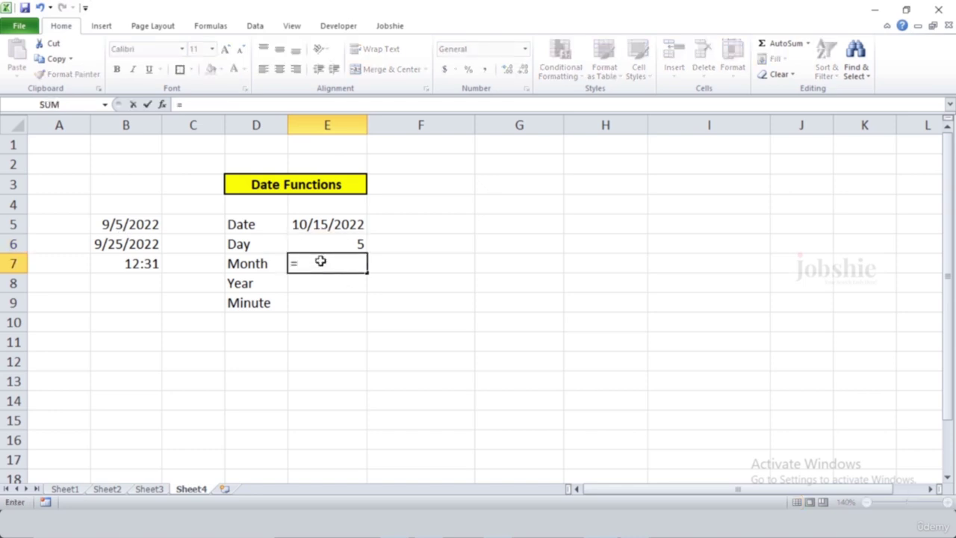
{"action": "type", "text": "mo"}
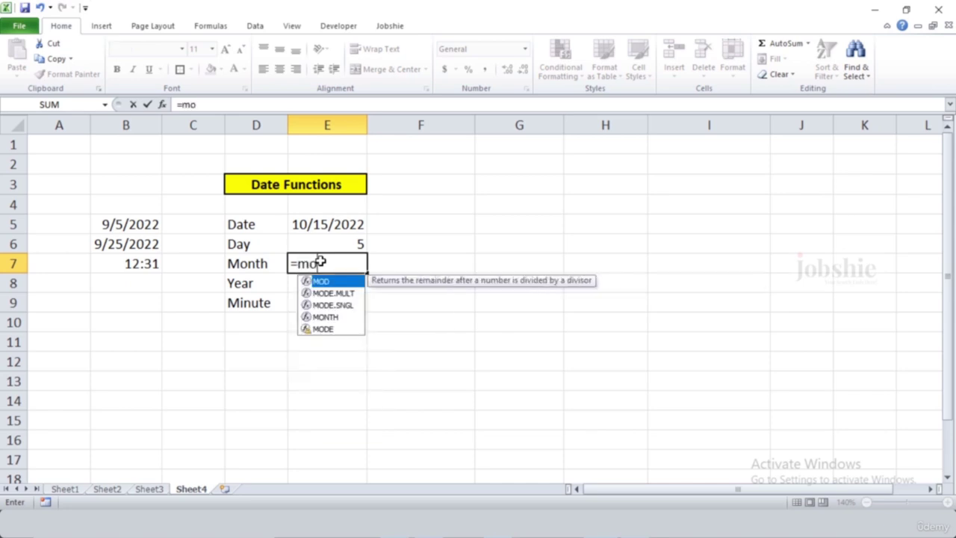
{"action": "type", "text": "nth("}
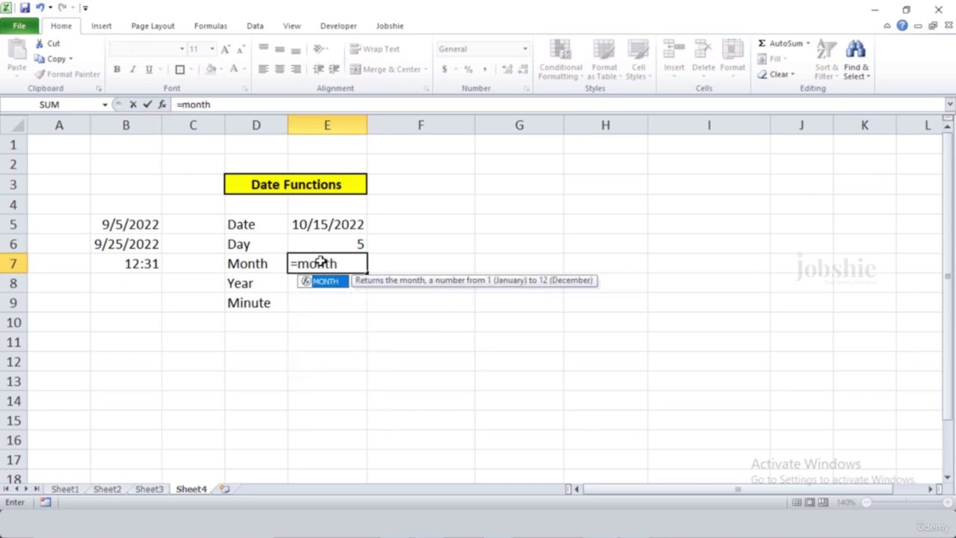
{"action": "left_click", "coordinate": [122, 245]}
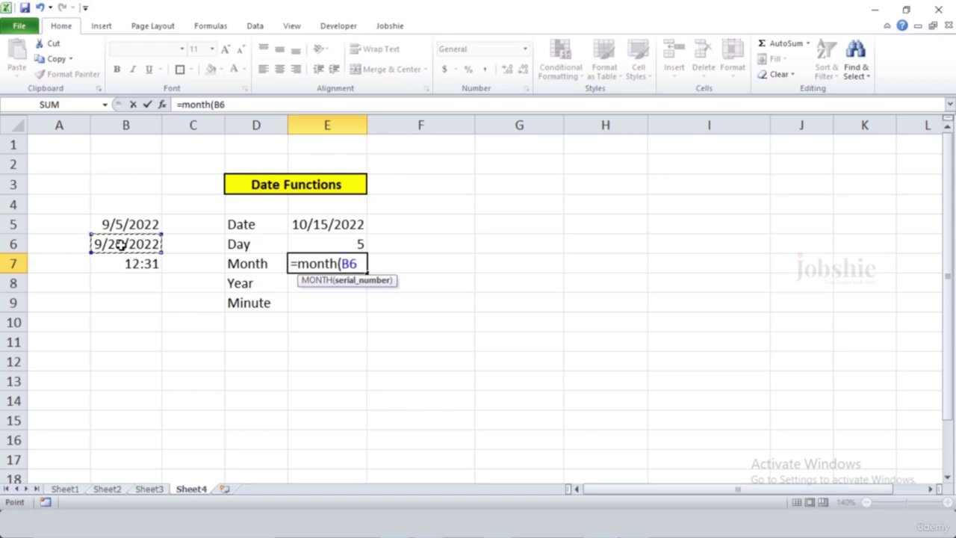
{"action": "type", "text": ")"}
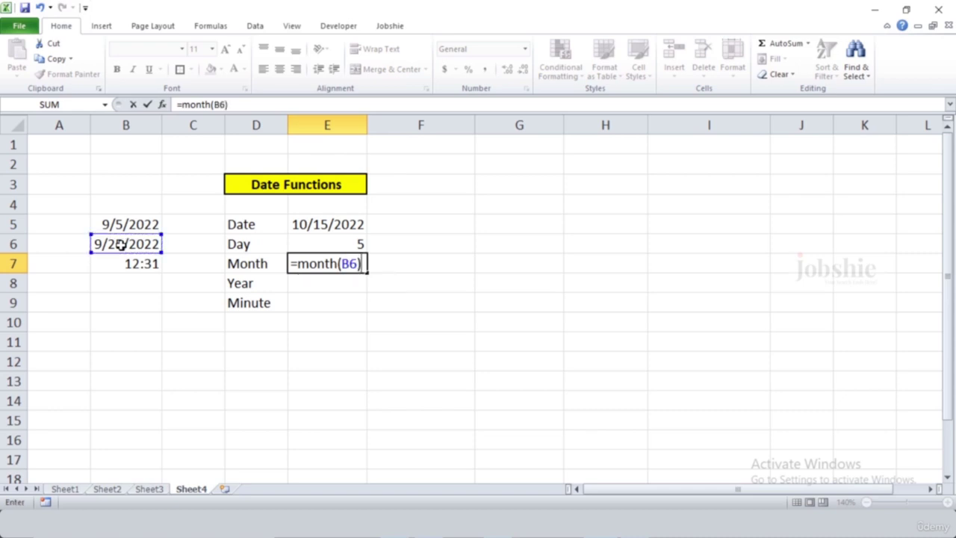
{"action": "key", "text": "Return"}
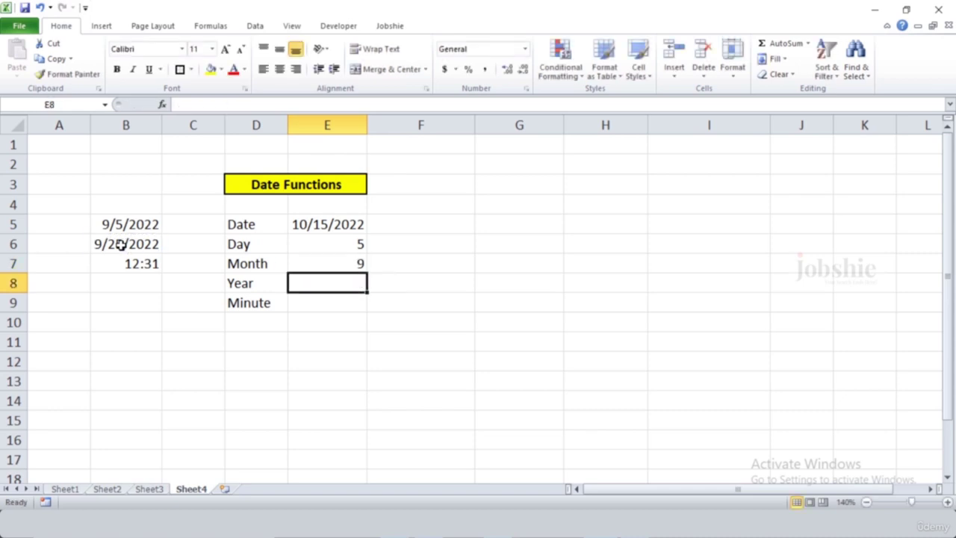
{"action": "left_click", "coordinate": [314, 265]}
Step: Extract the year from the date in B6 into E8, beside the Year label, with =YEAR(B6)
{"action": "left_click", "coordinate": [309, 286]}
{"action": "type", "text": "="}
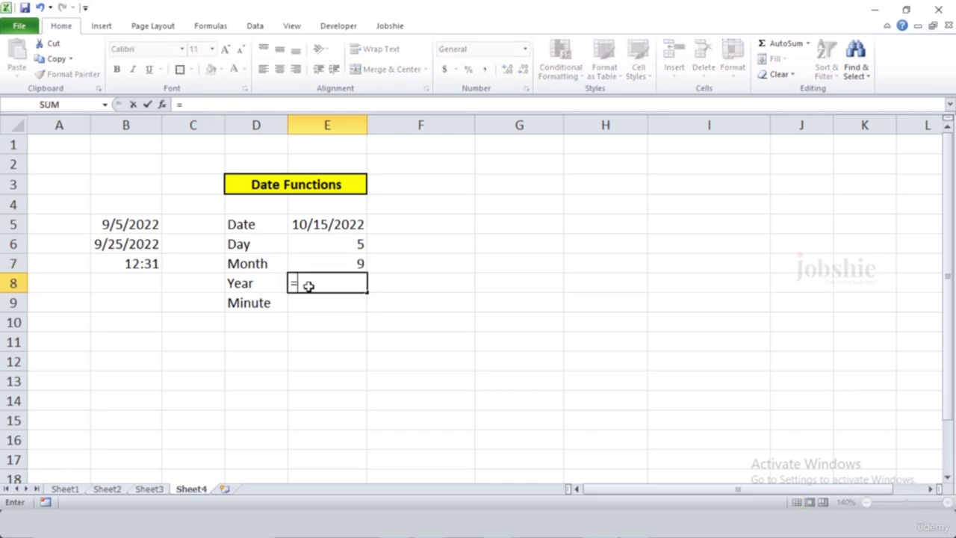
{"action": "type", "text": "y"}
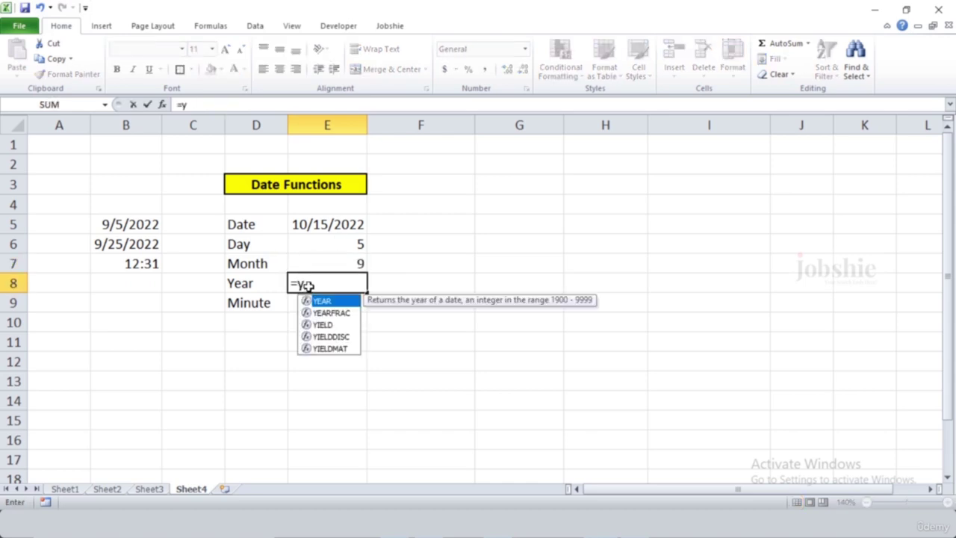
{"action": "type", "text": "ear("}
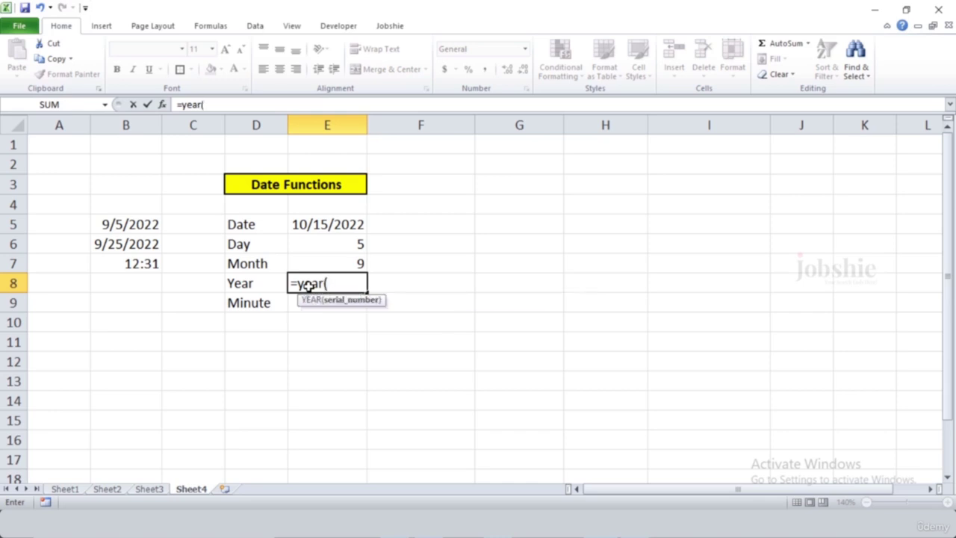
{"action": "left_click", "coordinate": [140, 245]}
{"action": "type", "text": ")"}
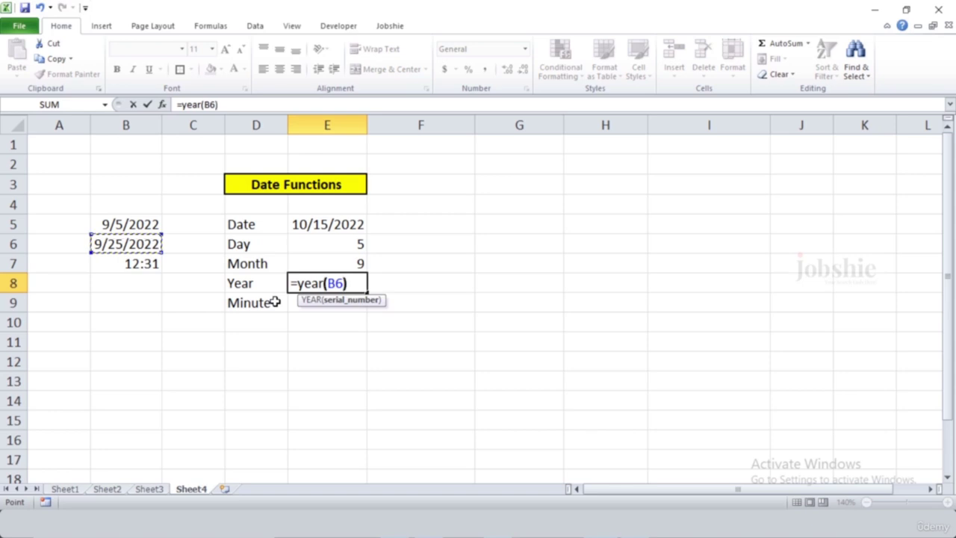
{"action": "key", "text": "Return"}
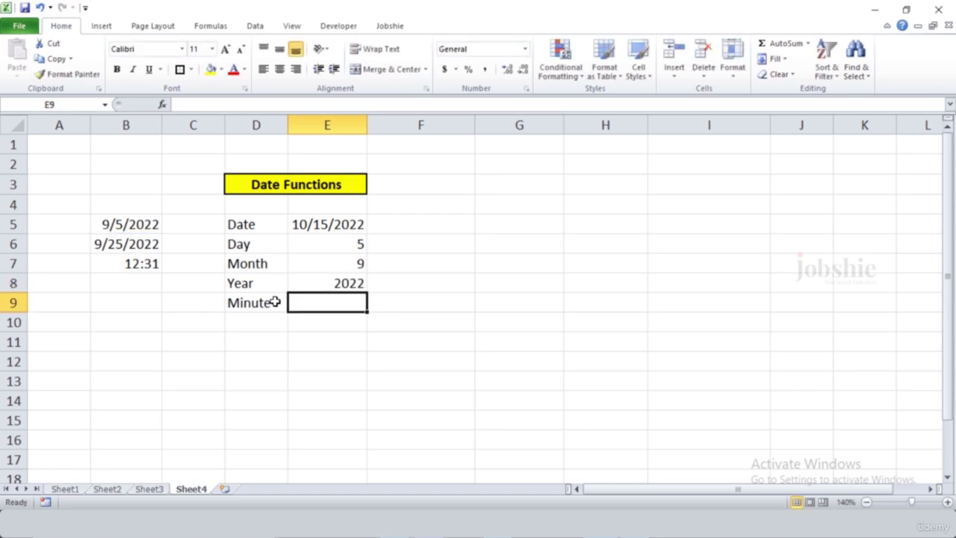
{"action": "left_click", "coordinate": [338, 290]}
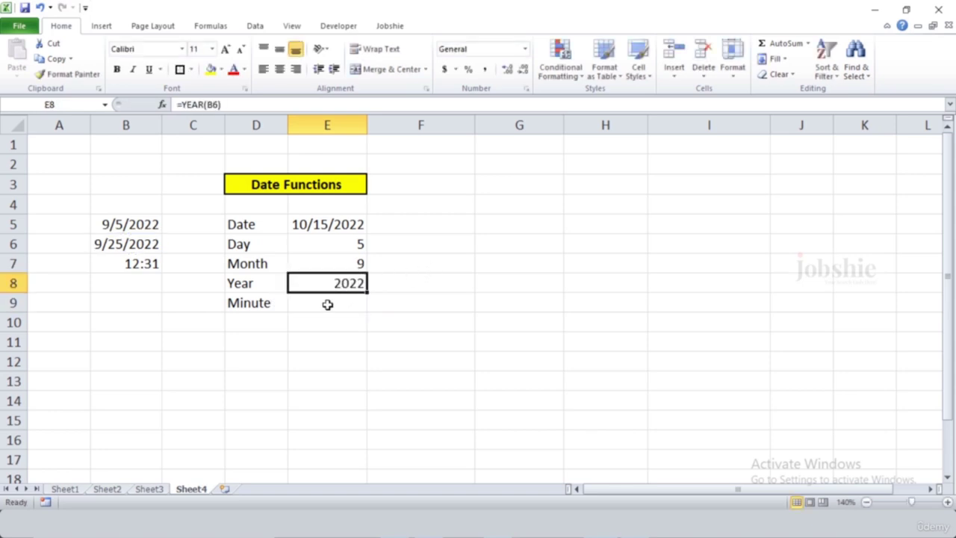
Step: Extract the minutes from the time in B7 into E9, beside the Minute label, with =MINUTE(B7)
{"action": "left_click", "coordinate": [327, 304]}
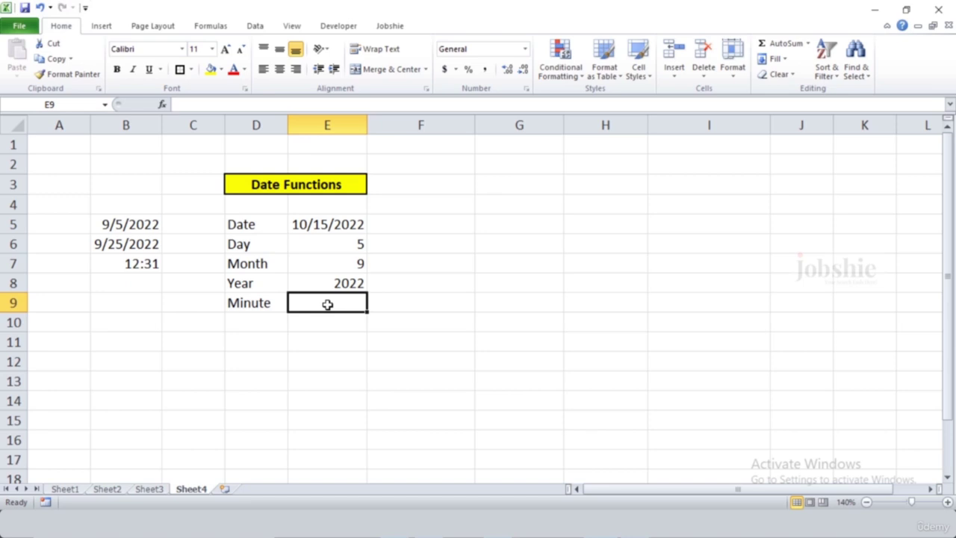
{"action": "left_click", "coordinate": [143, 266]}
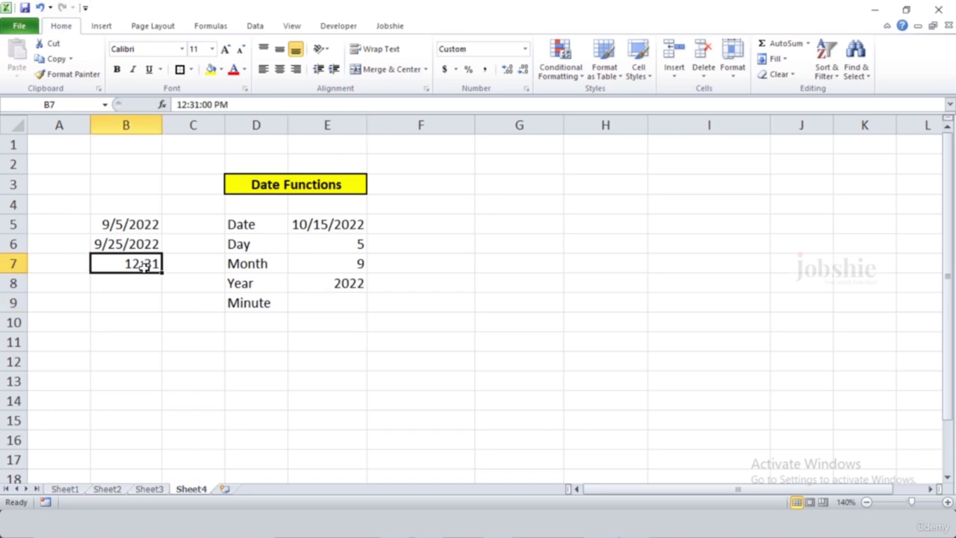
{"action": "left_click", "coordinate": [322, 298]}
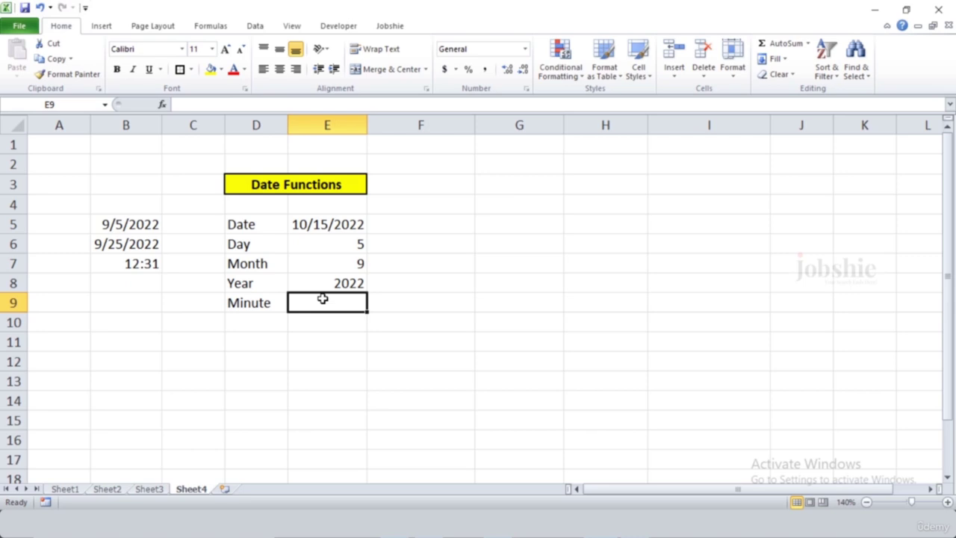
{"action": "type", "text": "="}
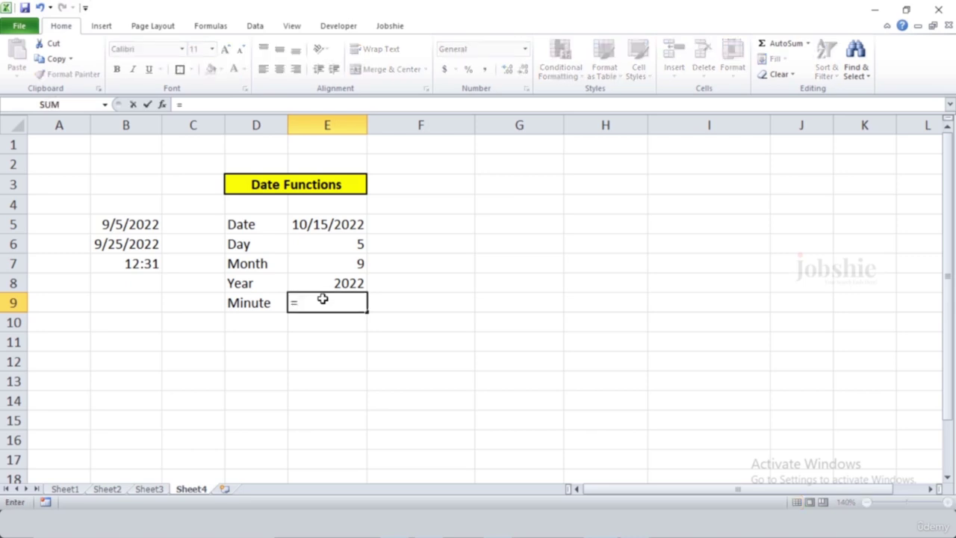
{"action": "type", "text": "m"}
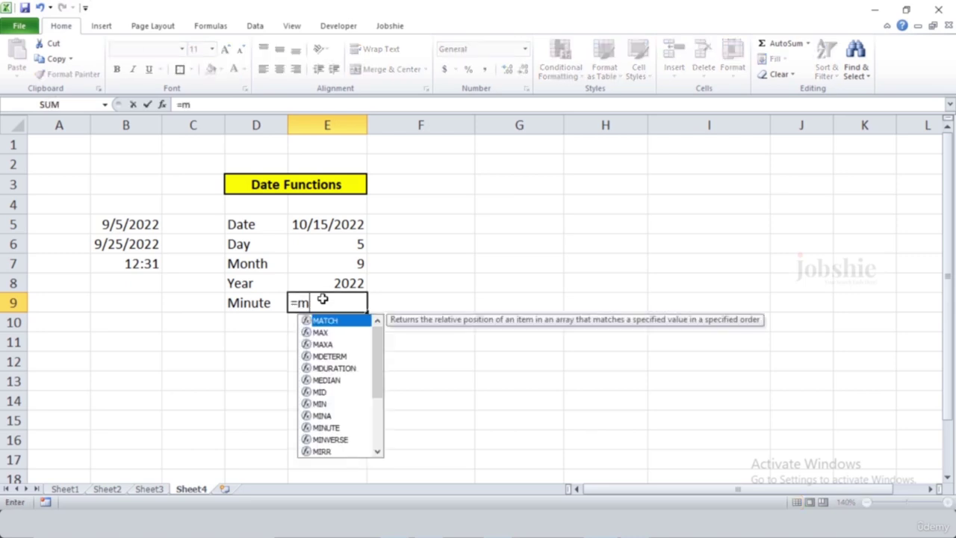
{"action": "type", "text": "inute("}
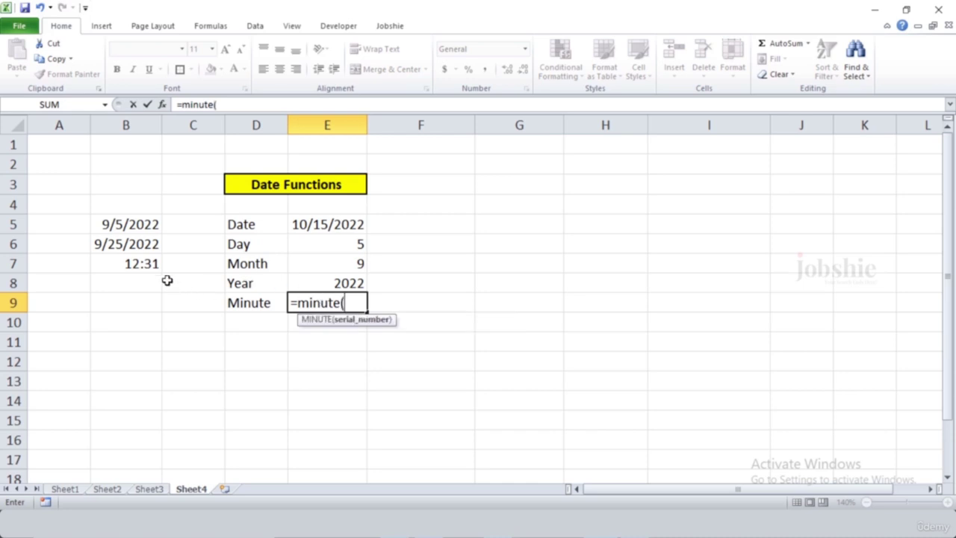
{"action": "left_click", "coordinate": [149, 263]}
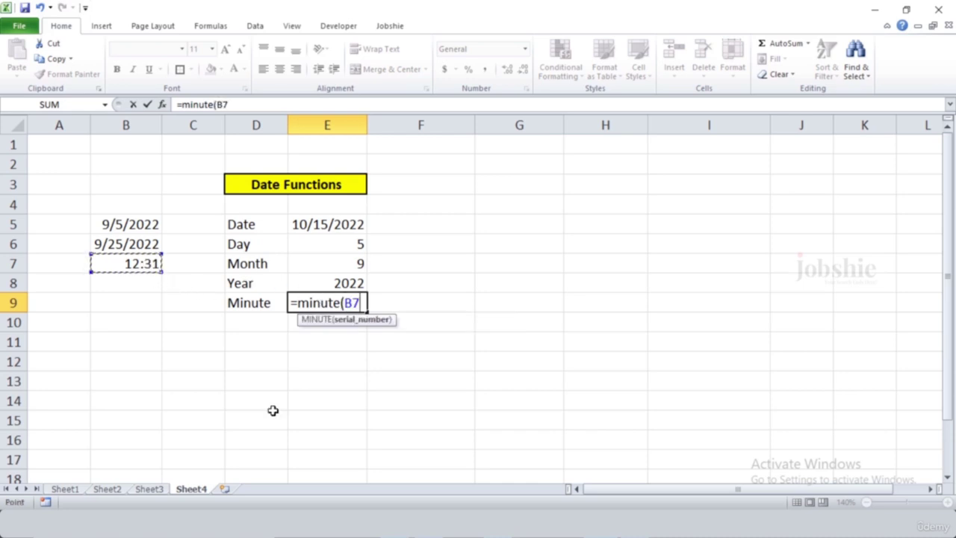
{"action": "type", "text": ")"}
{"action": "key", "text": "Return"}
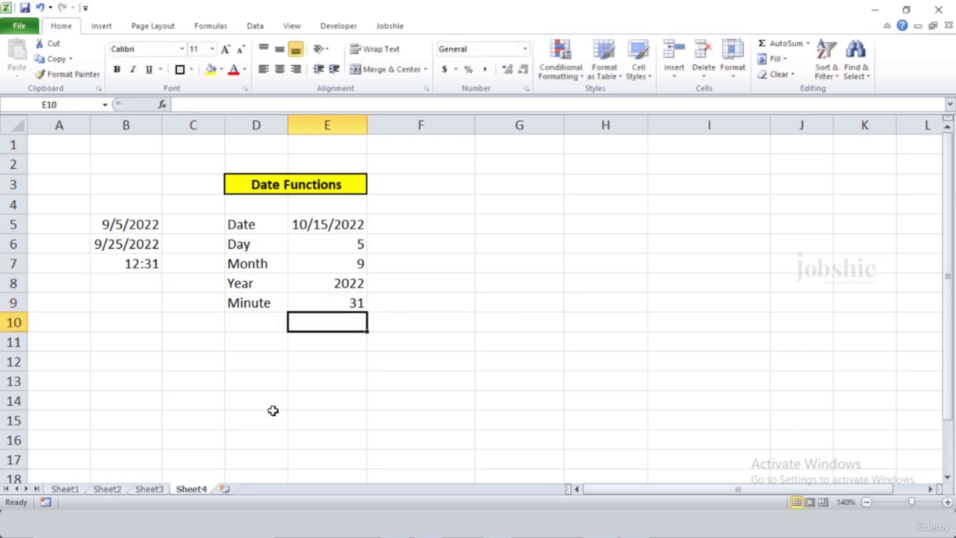
{"action": "left_click", "coordinate": [348, 304]}
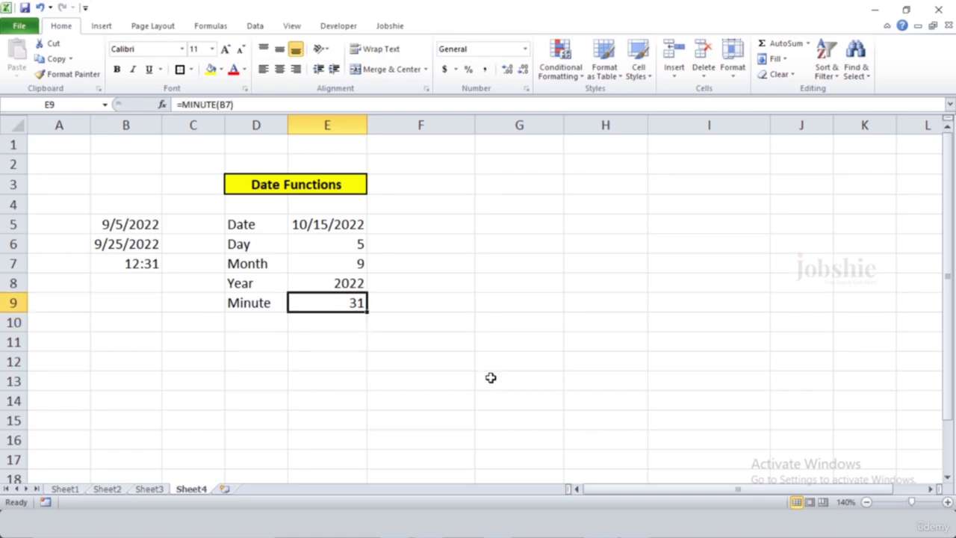
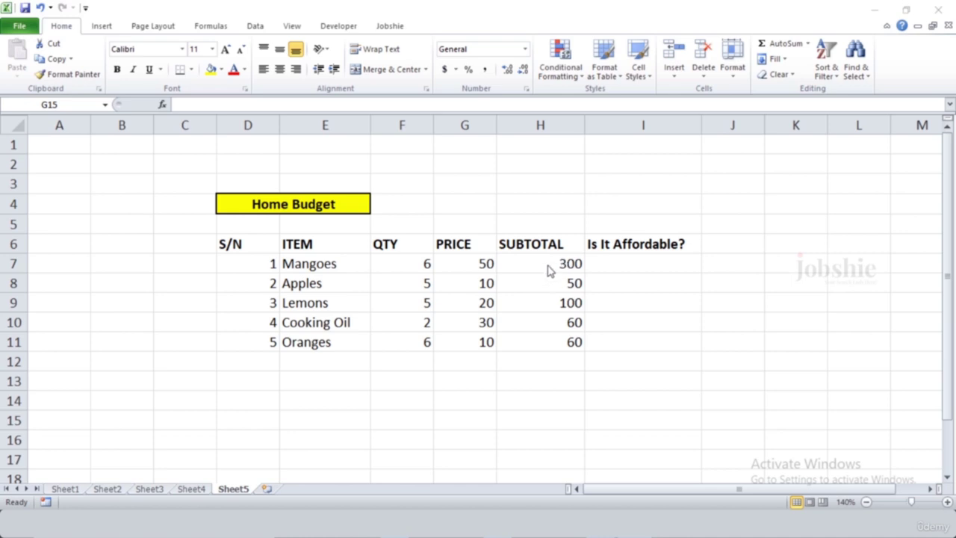
Step: Enter =IF(H7<=80,"Yes","No") in I7 of Sheet5 to test whether the Mangoes subtotal is affordable
{"action": "left_click", "coordinate": [641, 261]}
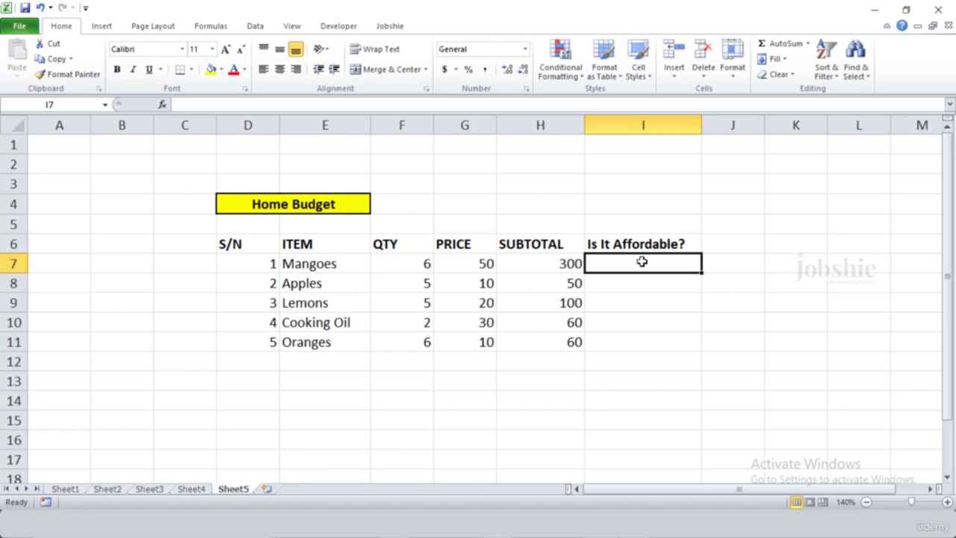
{"action": "type", "text": "="}
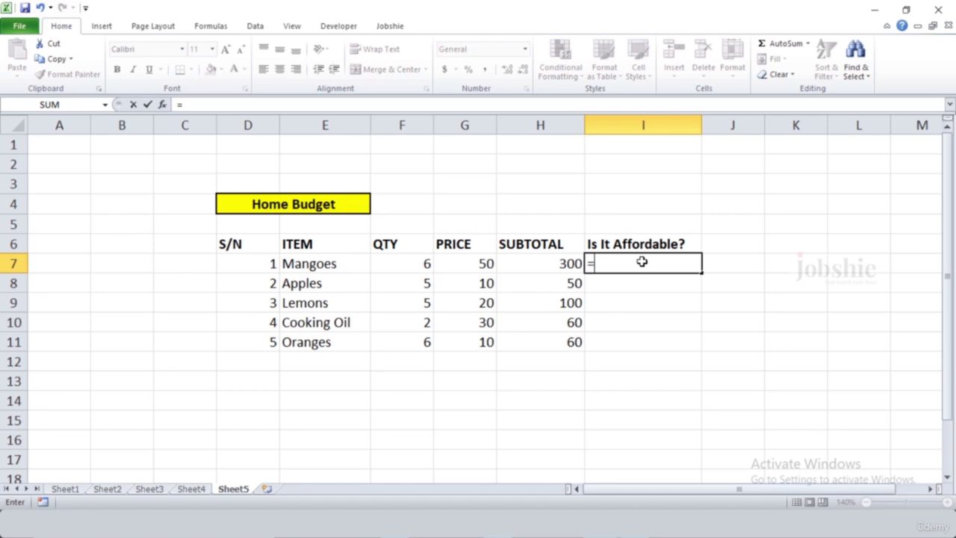
{"action": "type", "text": "if("}
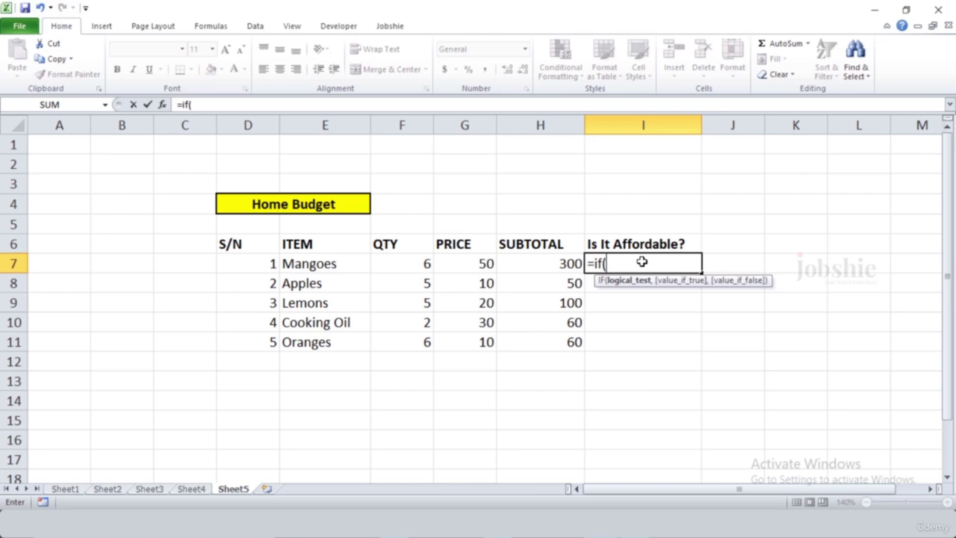
{"action": "left_click", "coordinate": [565, 262]}
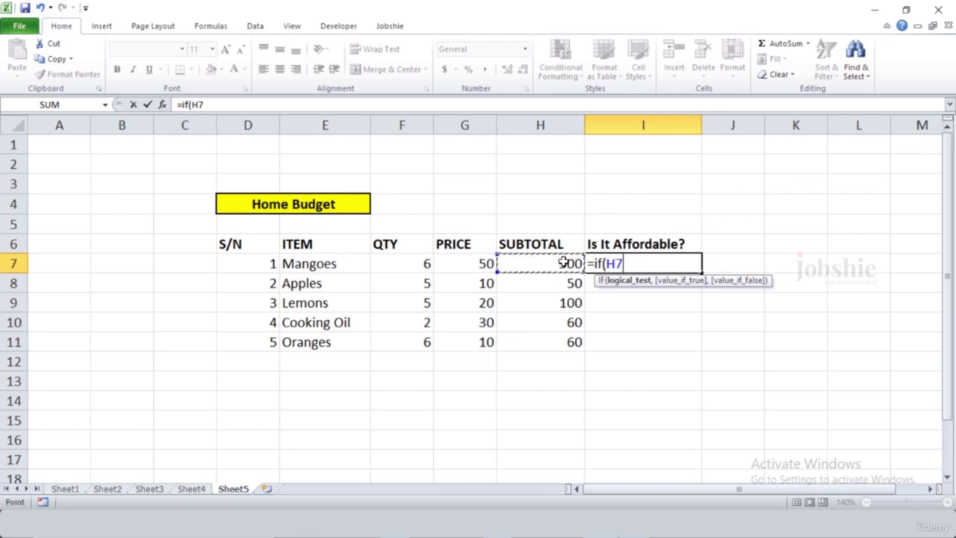
{"action": "type", "text": "<=80,"}
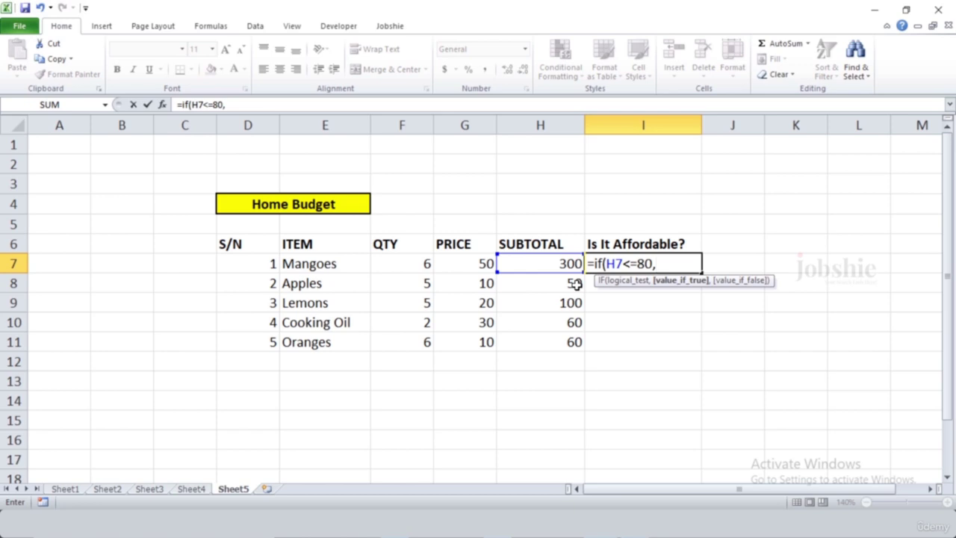
{"action": "left_click_drag", "start_coordinate": [651, 264], "coordinate": [604, 264]}
{"action": "left_click", "coordinate": [660, 264]}
{"action": "type", "text": "\"Yes\","}
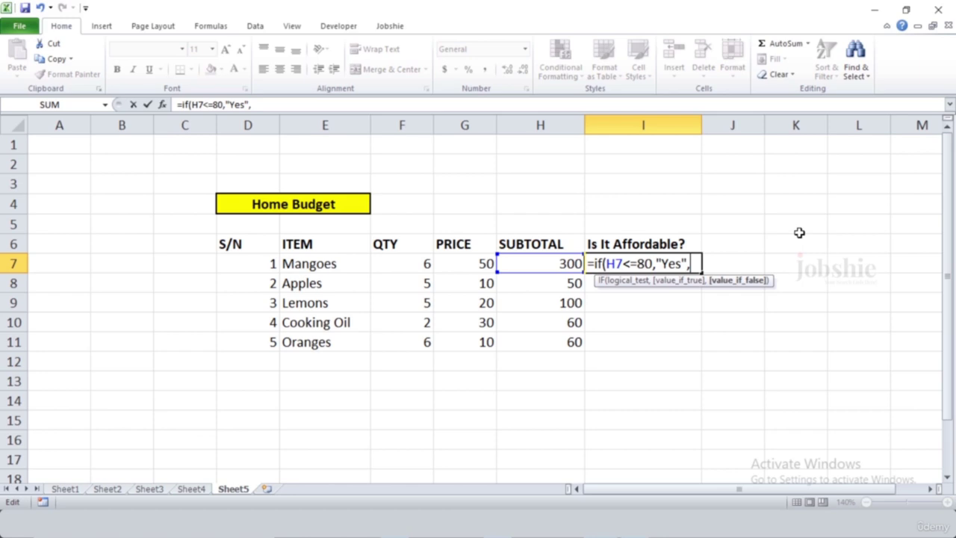
{"action": "type", "text": "\"No\")"}
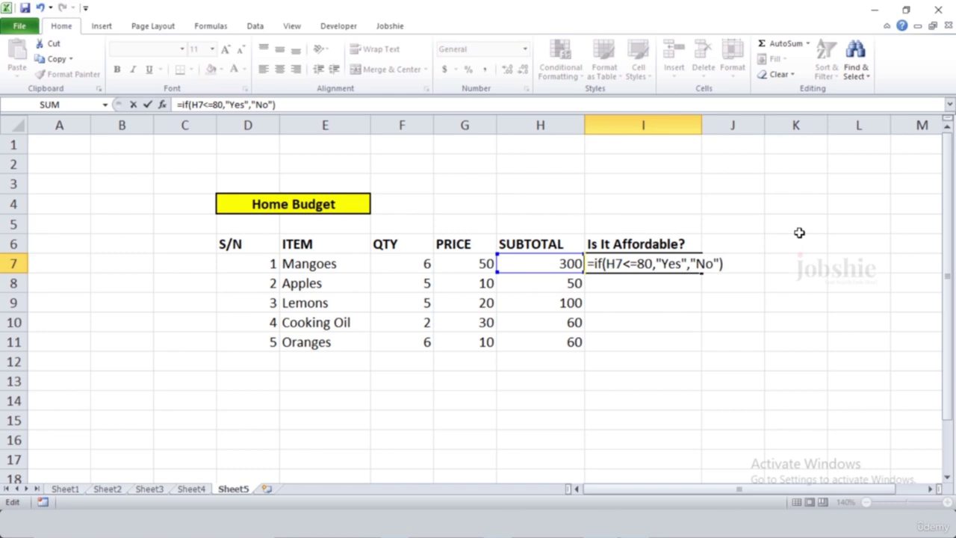
{"action": "key", "text": "Return"}
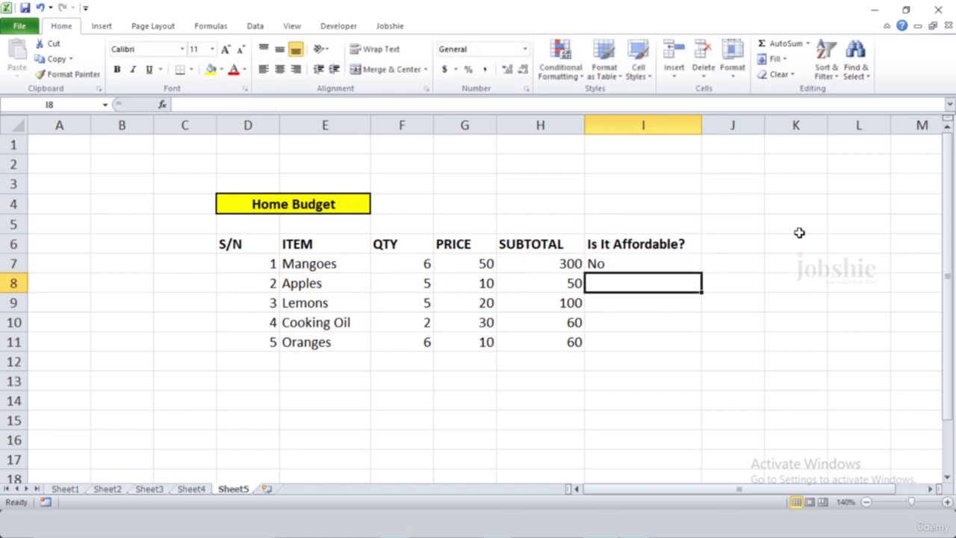
Step: Copy the IF formula from I7 down through I11 to cover all remaining Home Budget items
{"action": "left_click", "coordinate": [681, 262]}
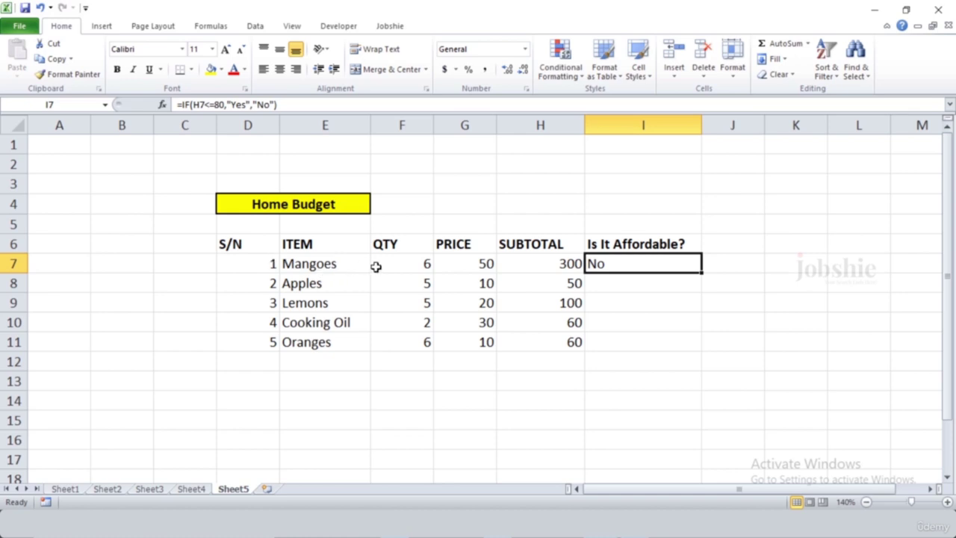
{"action": "left_click_drag", "start_coordinate": [702, 271], "coordinate": [690, 349]}
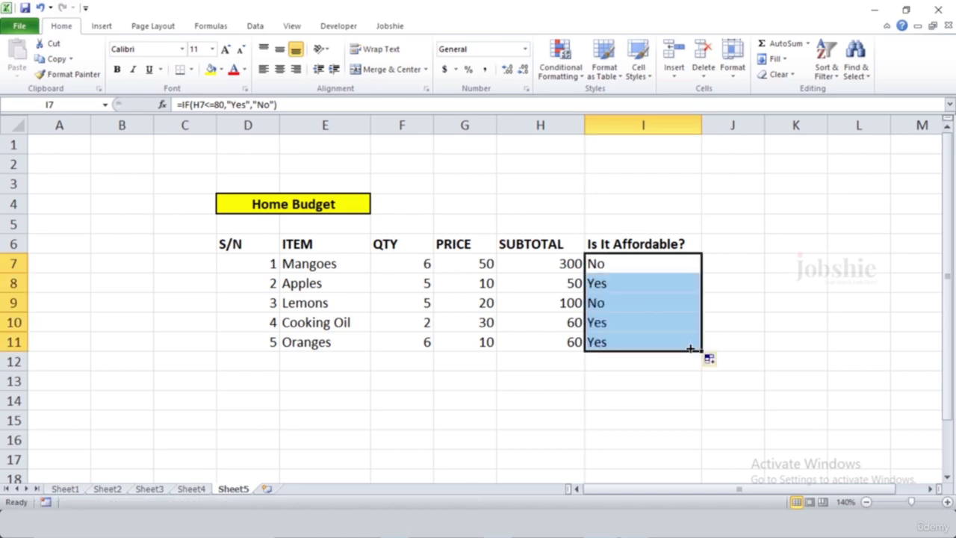
{"action": "left_click", "coordinate": [741, 342]}
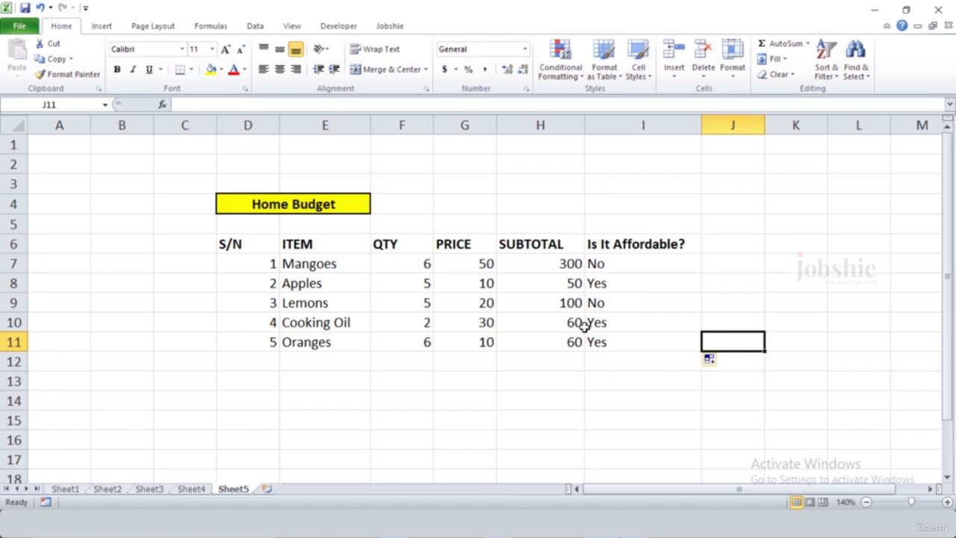
{"action": "left_click", "coordinate": [619, 356]}
{"action": "left_click", "coordinate": [495, 398]}
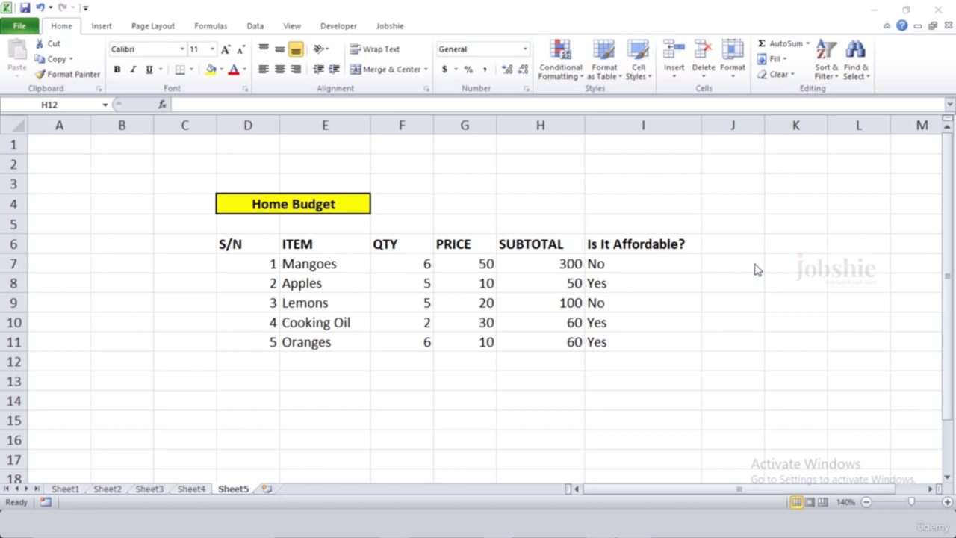
Step: Enter the formula =5/0 in J7 of Sheet5, beside the Mangoes row, to produce a division error
{"action": "key", "text": "alt+Tab"}
{"action": "left_click", "coordinate": [754, 264]}
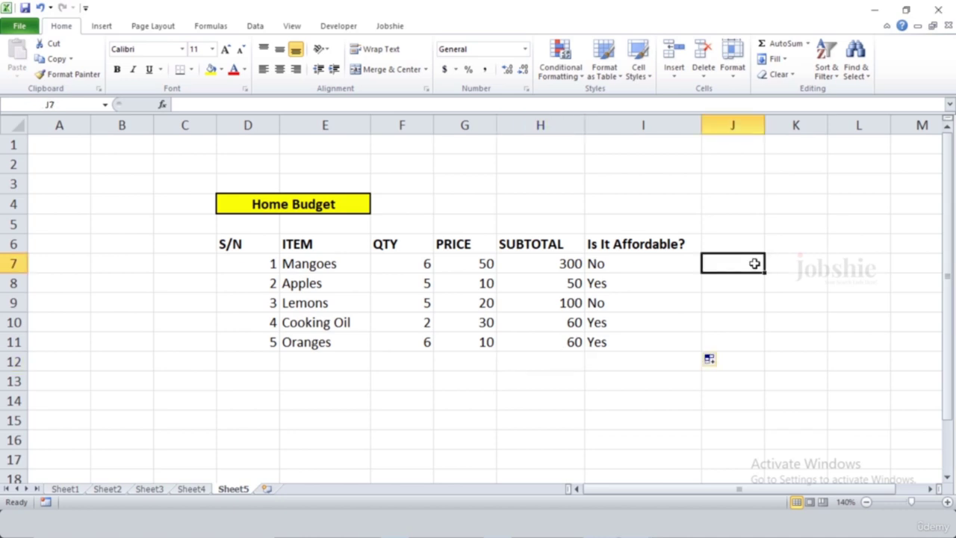
{"action": "type", "text": "="}
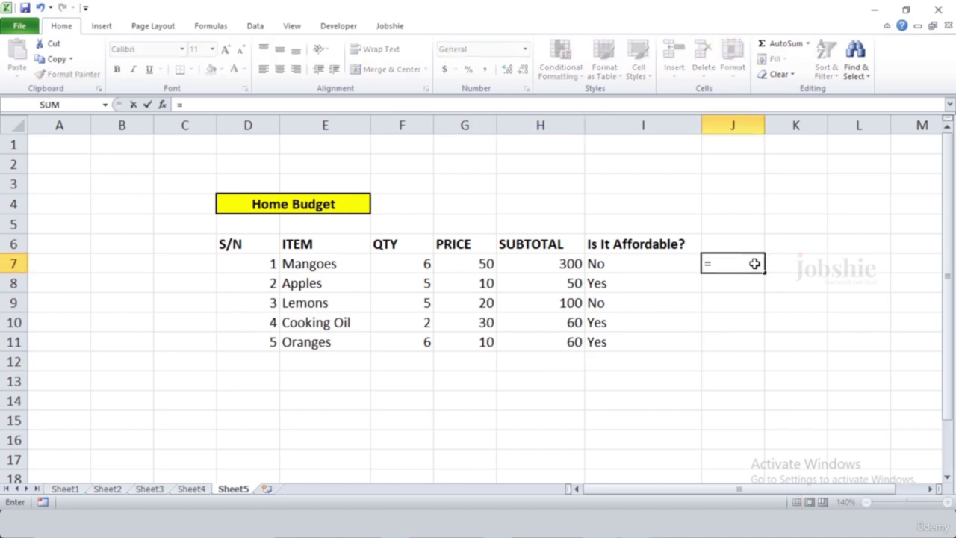
{"action": "type", "text": "5/0"}
{"action": "key", "text": "Return"}
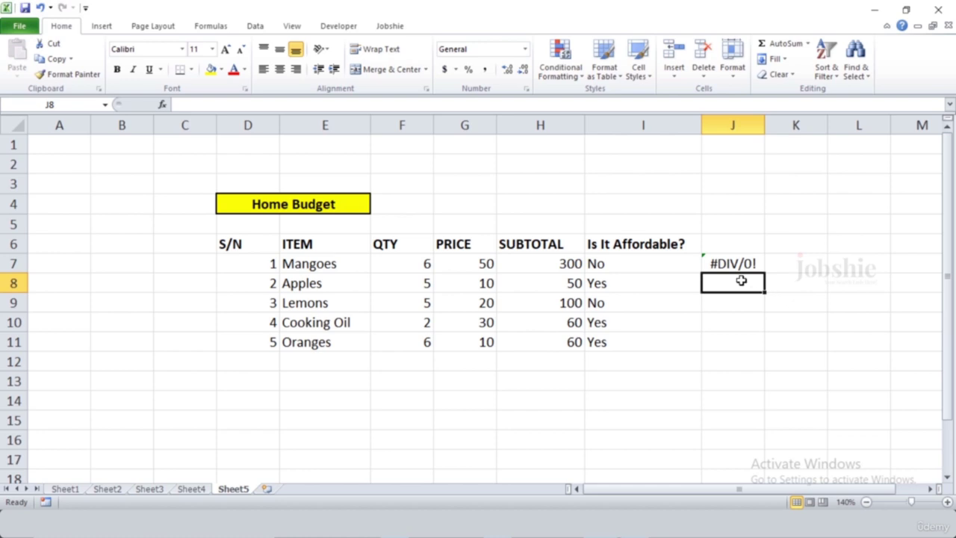
{"action": "left_click", "coordinate": [719, 263]}
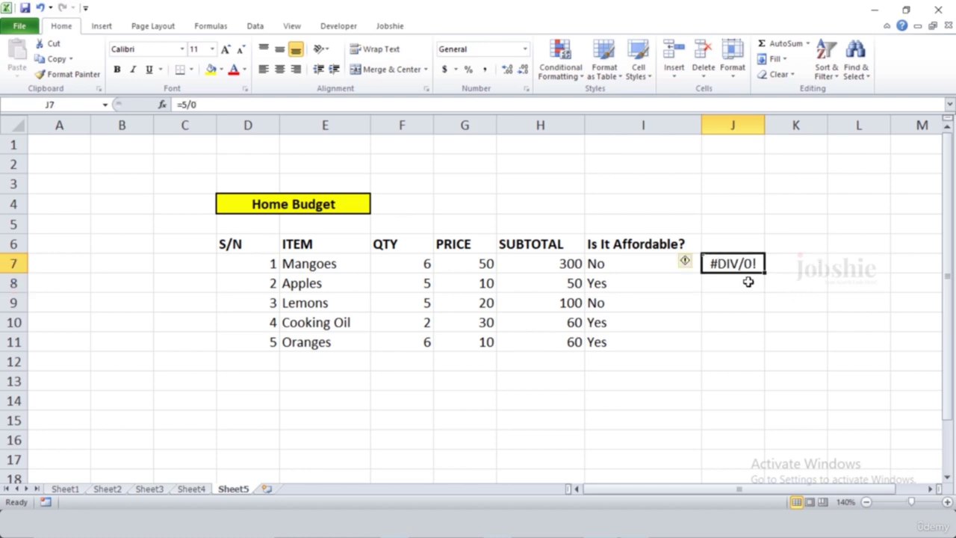
{"action": "left_click", "coordinate": [748, 281]}
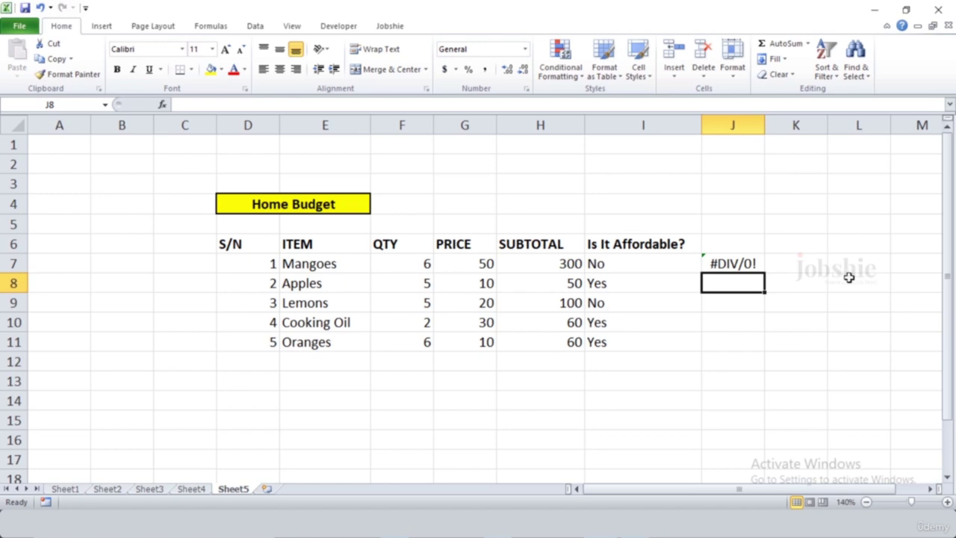
Step: Enter =IFERROR(J7," This is not a valid calculation") in J9 to replace the division error with a message
{"action": "left_click", "coordinate": [753, 302]}
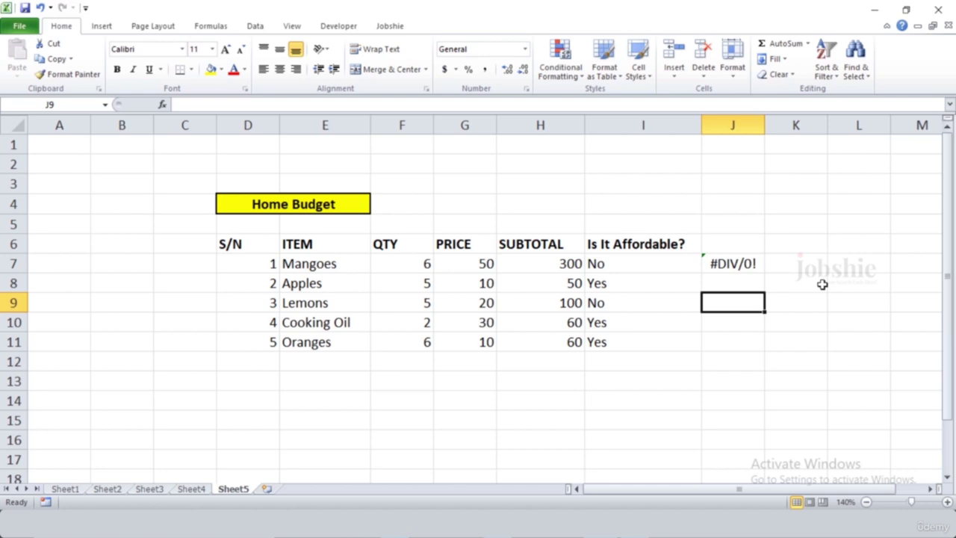
{"action": "type", "text": "="}
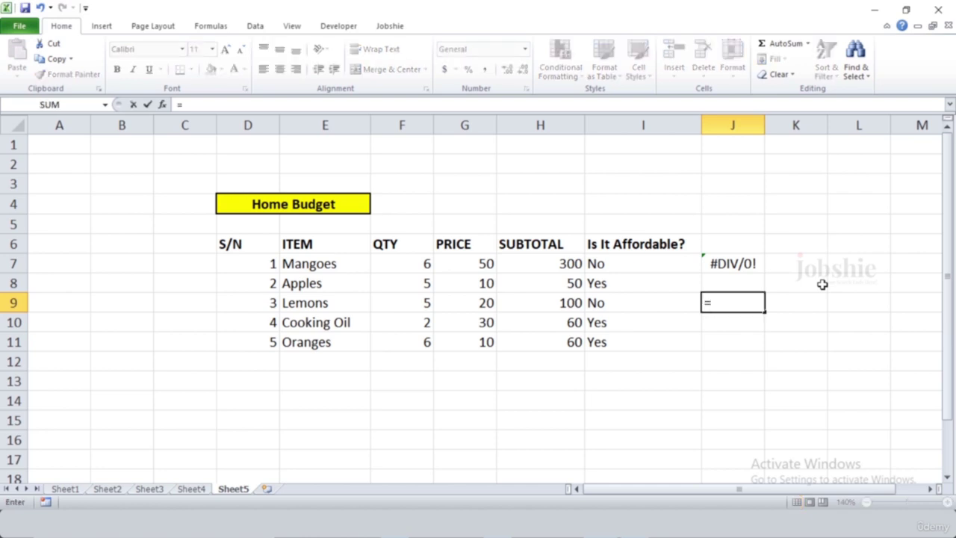
{"action": "type", "text": "ifer"}
{"action": "key", "text": "Tab"}
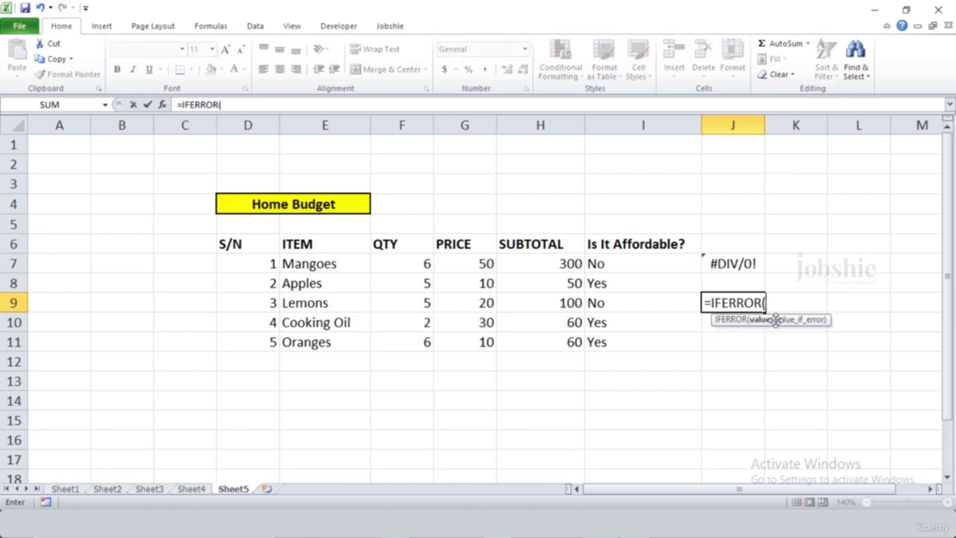
{"action": "left_click", "coordinate": [730, 268]}
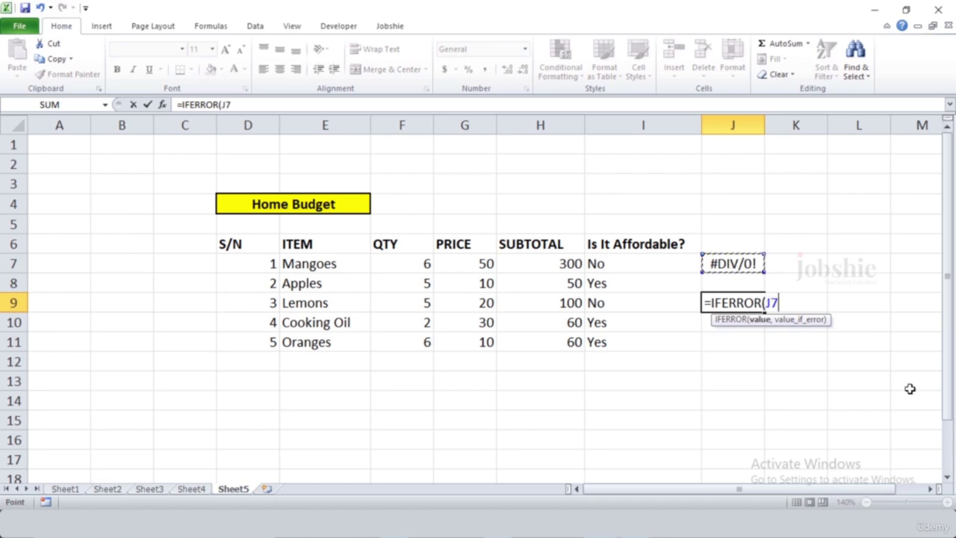
{"action": "type", "text": ","}
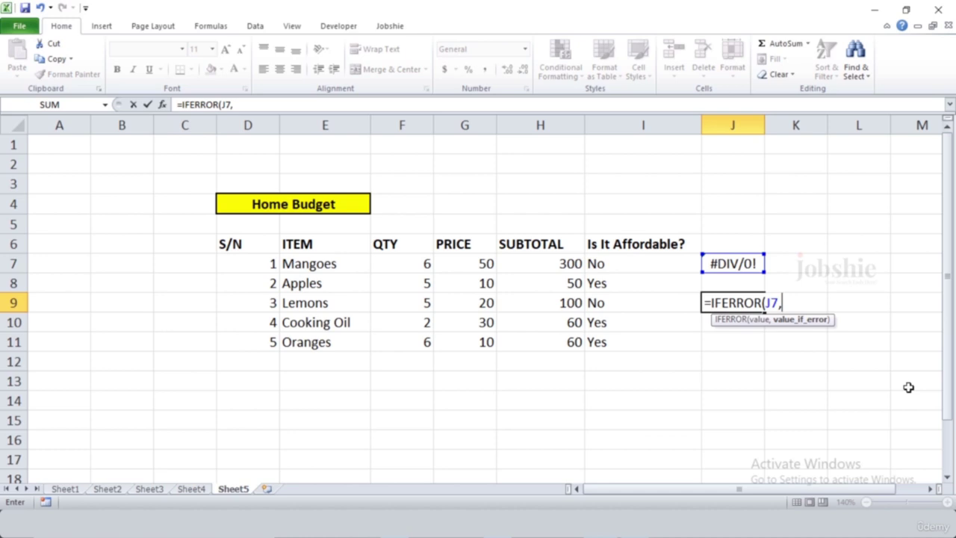
{"action": "type", "text": "\" This is not a valid calculation\""}
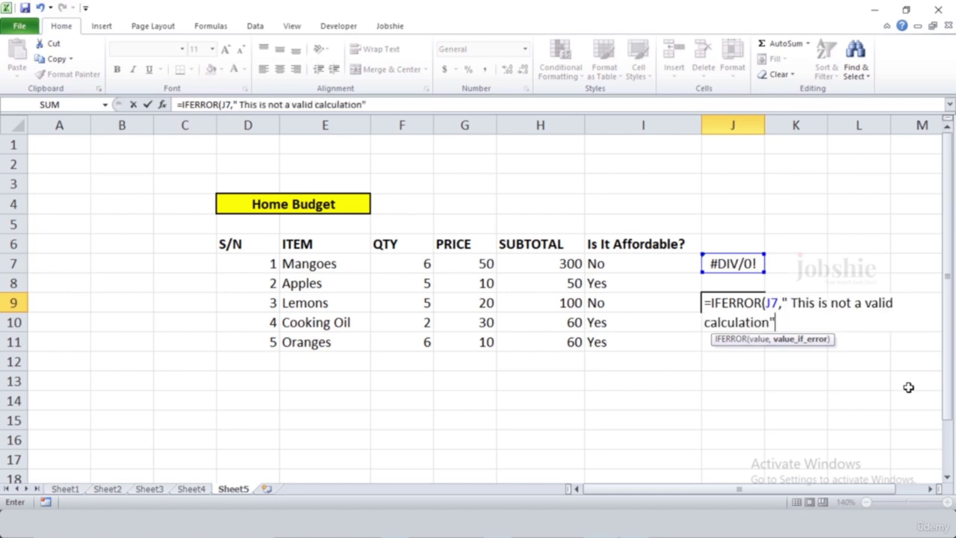
{"action": "type", "text": ")"}
{"action": "key", "text": "Return"}
{"action": "key", "text": "Up"}
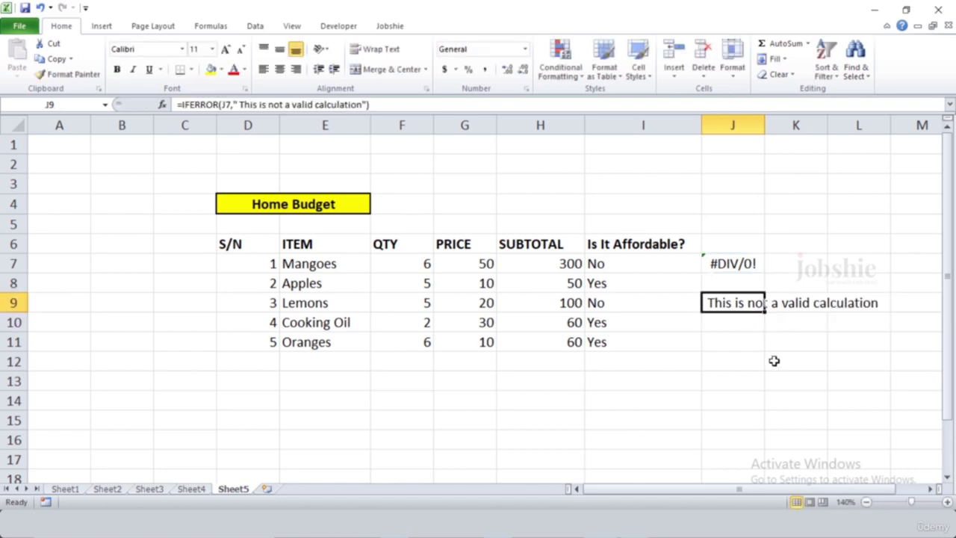
Step: Enter the valid division =5/2 in J8, directly below the division error
{"action": "left_click", "coordinate": [740, 325]}
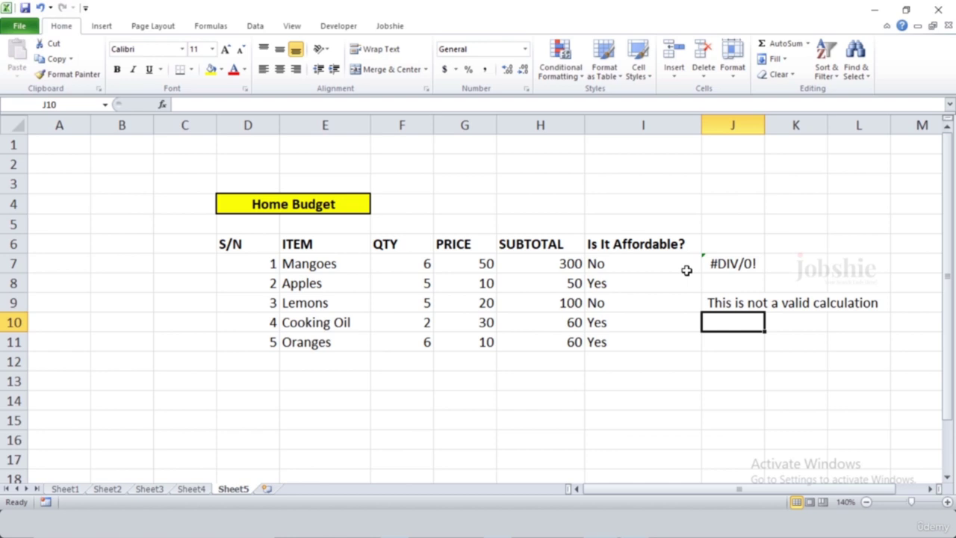
{"action": "key", "text": "Up"}
{"action": "key", "text": "Up"}
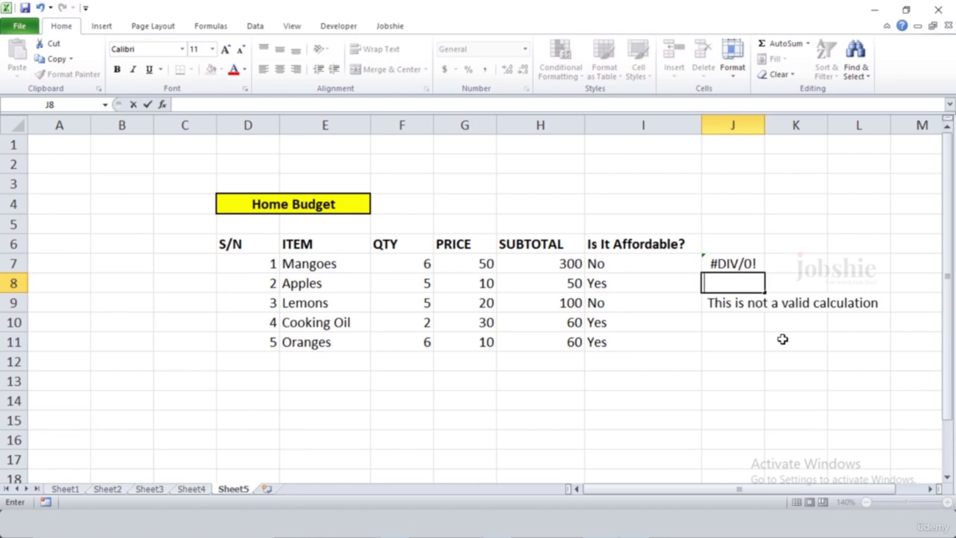
{"action": "type", "text": "=5/2"}
{"action": "key", "text": "Return"}
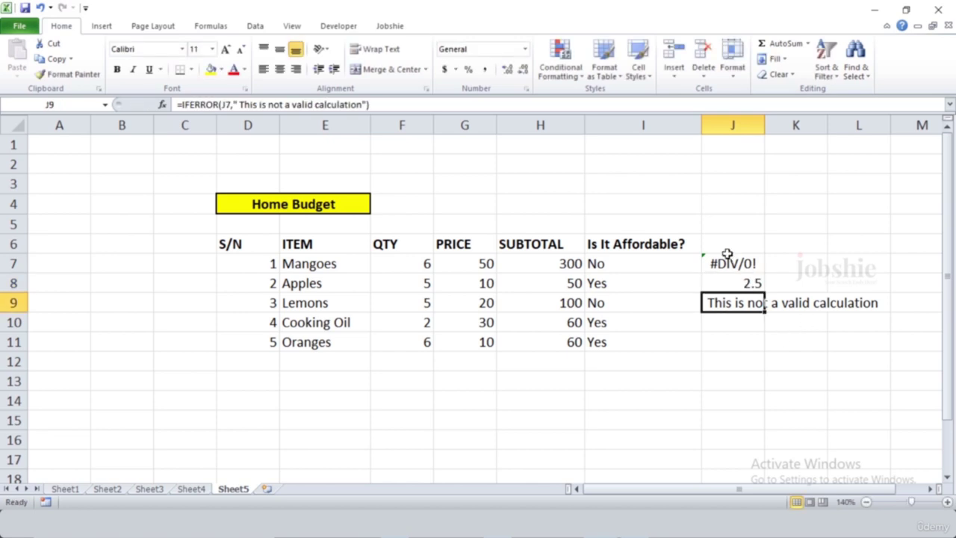
Step: Replace the formula in J9 with =IFERROR(J8,"This is not a valid calculation.") to test the valid division
{"action": "left_click", "coordinate": [721, 283]}
{"action": "left_click", "coordinate": [734, 308]}
{"action": "type", "text": "=i"}
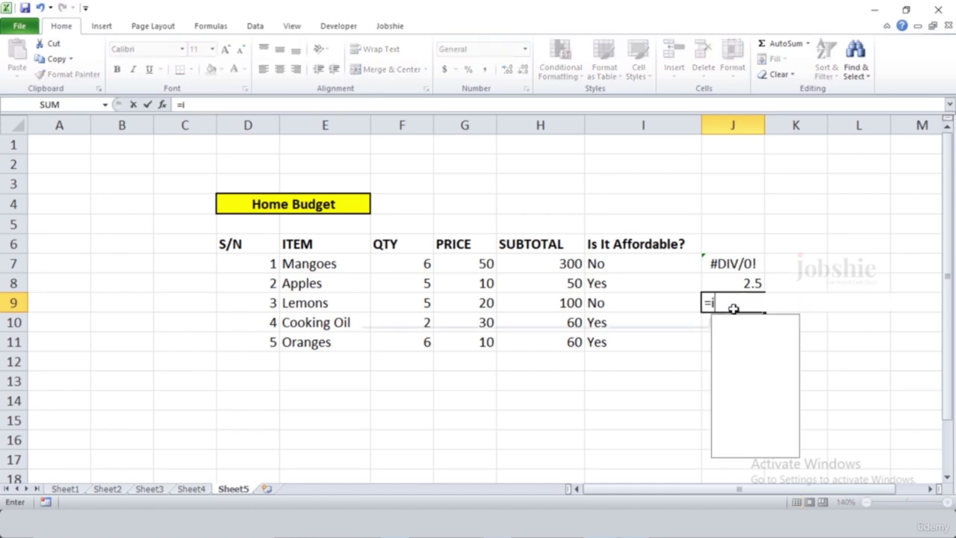
{"action": "type", "text": "ferr"}
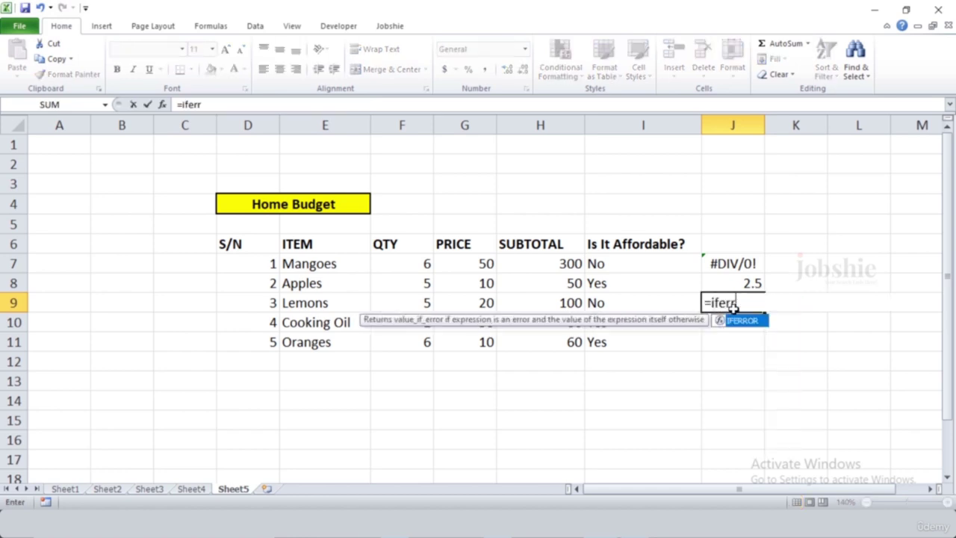
{"action": "key", "text": "Tab"}
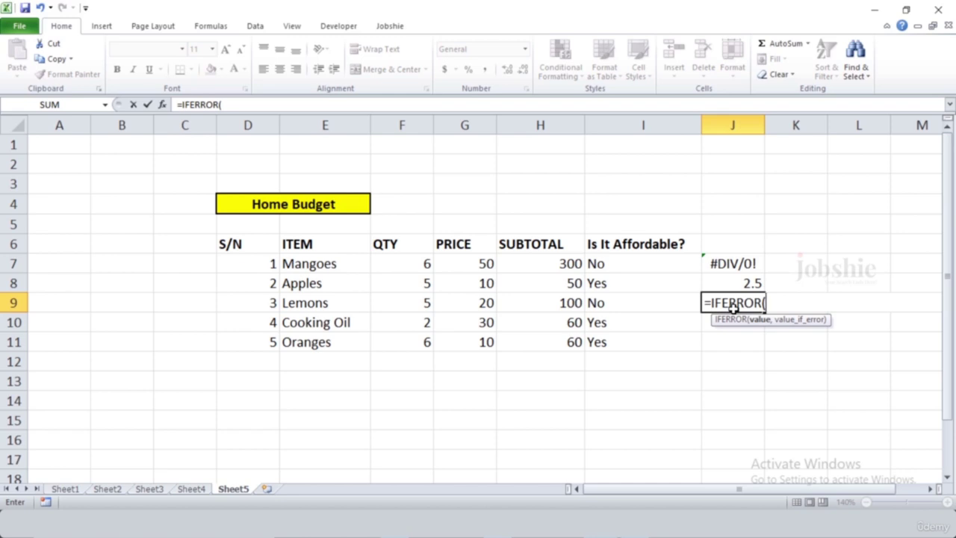
{"action": "left_click", "coordinate": [741, 283]}
{"action": "type", "text": ","}
{"action": "key", "text": "ctrl+v"}
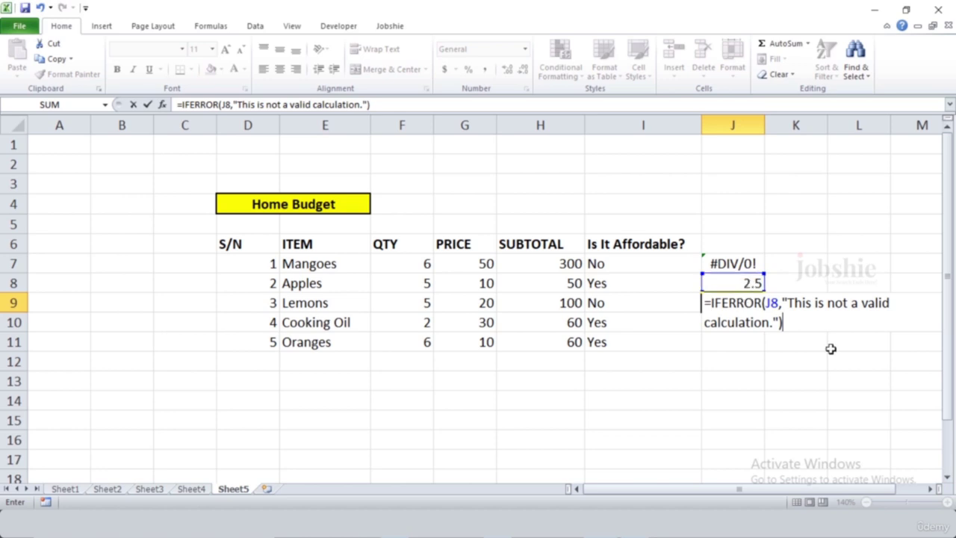
{"action": "key", "text": "Return"}
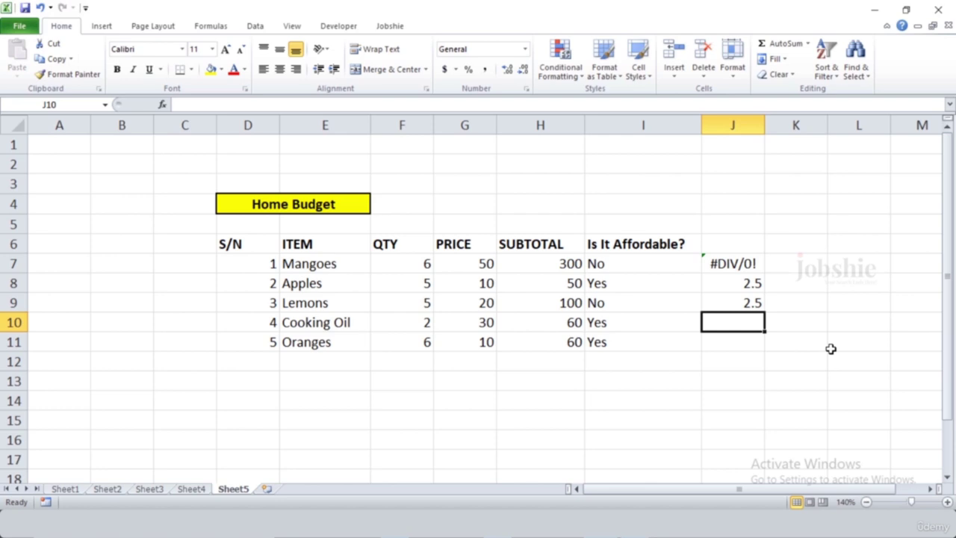
{"action": "left_click", "coordinate": [730, 301]}
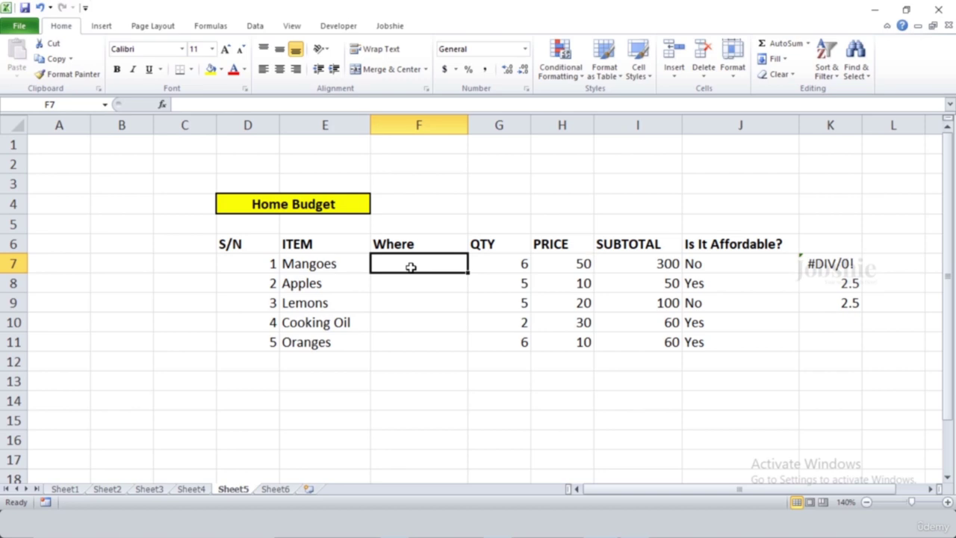
Step: Begin an IF formula in F7 under Where that returns "Buy from Pacific Mall" when E7 equals "Mangoes"
{"action": "type", "text": "=if("}
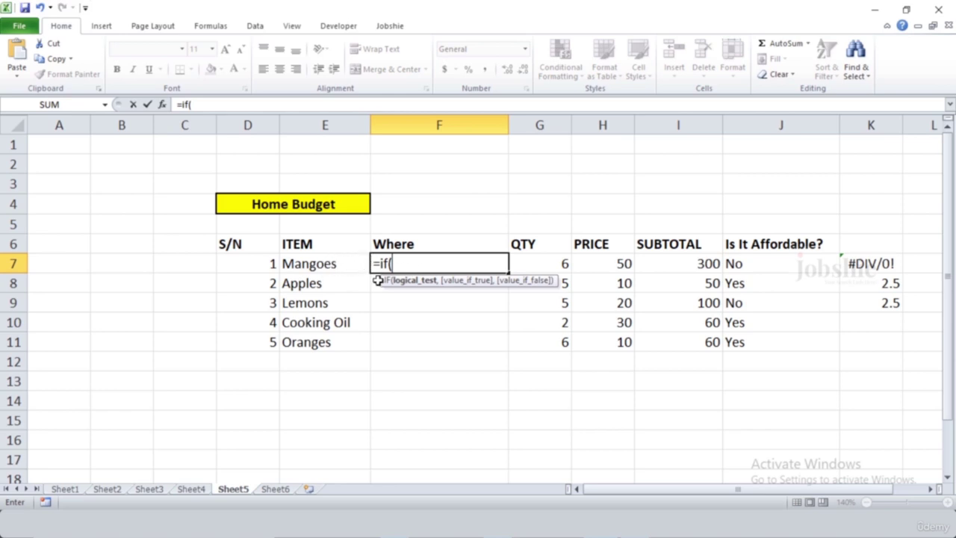
{"action": "left_click", "coordinate": [329, 265]}
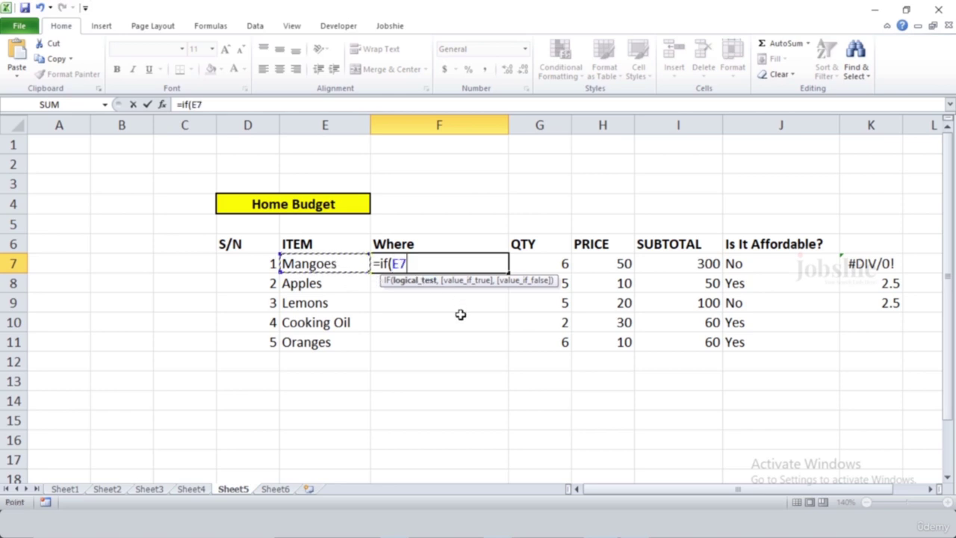
{"action": "type", "text": "= \"Mangoes\","}
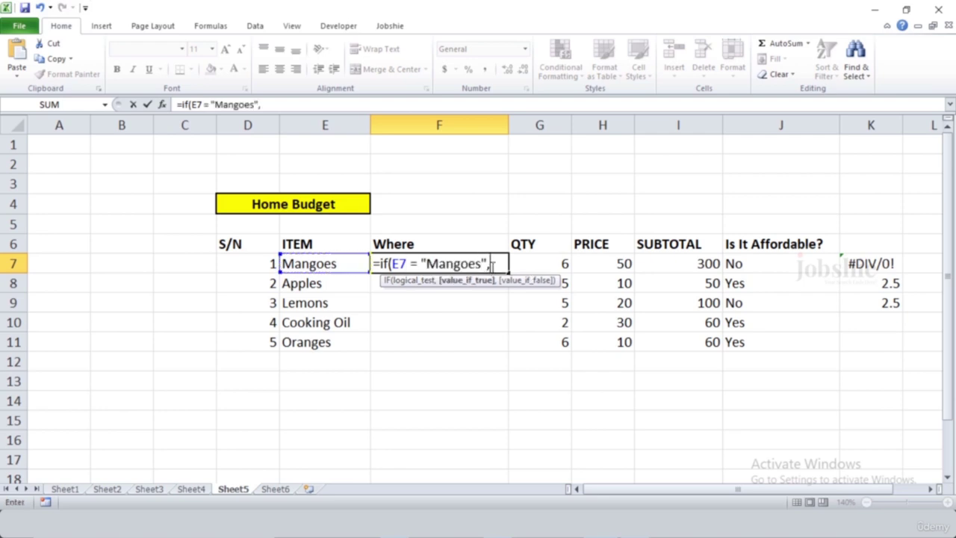
{"action": "type", "text": "\" Buy from Pacific Mall\""}
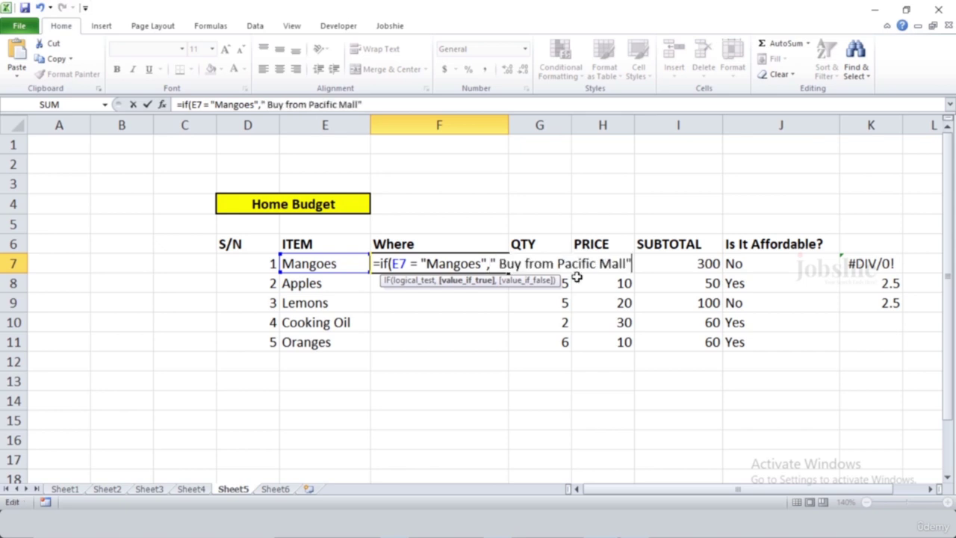
{"action": "left_click", "coordinate": [439, 265]}
{"action": "left_click", "coordinate": [498, 265]}
{"action": "key", "text": "BackSpace"}
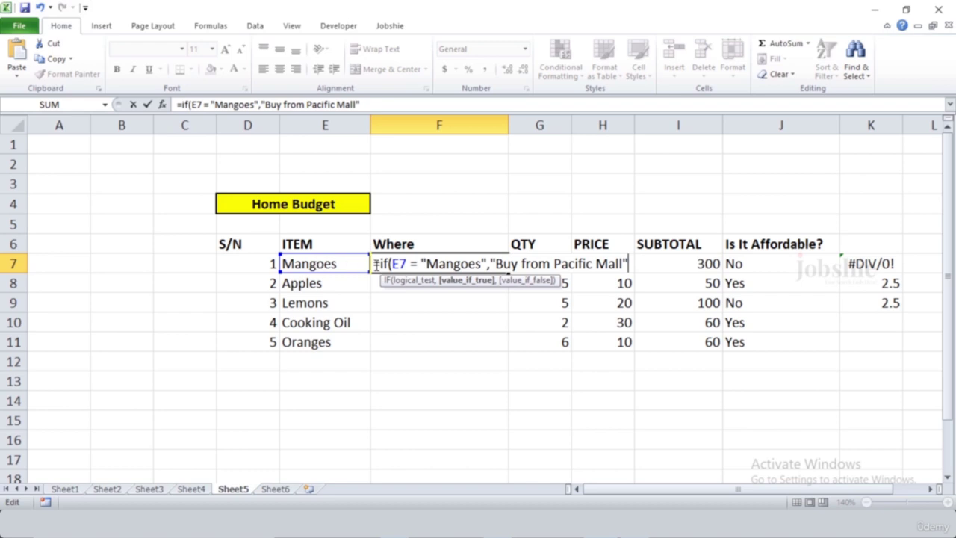
Step: Complete the F7 formula with a nested IF returning "Buy from Albert Store" when E7 equals "Apples", otherwise " Buy from local shop"
{"action": "type", "text": ","}
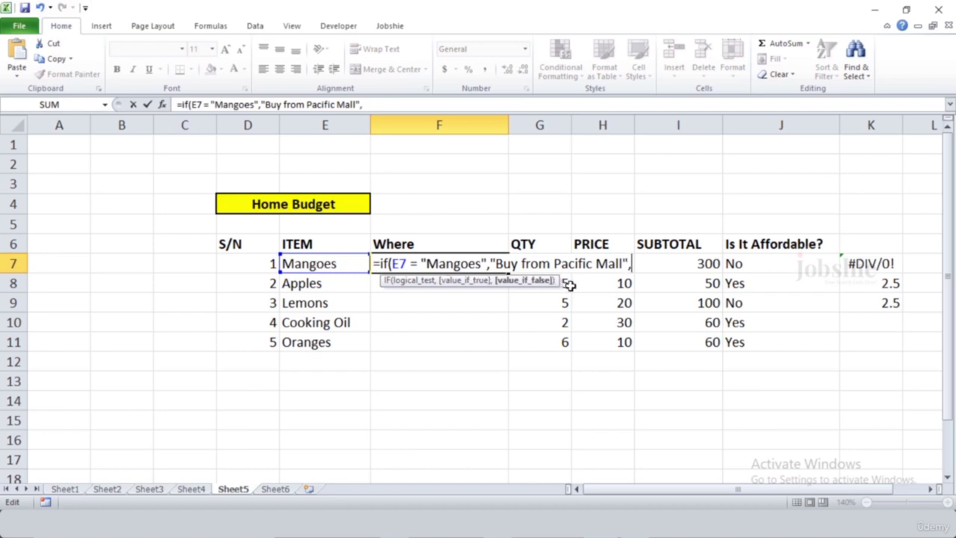
{"action": "type", "text": "i"}
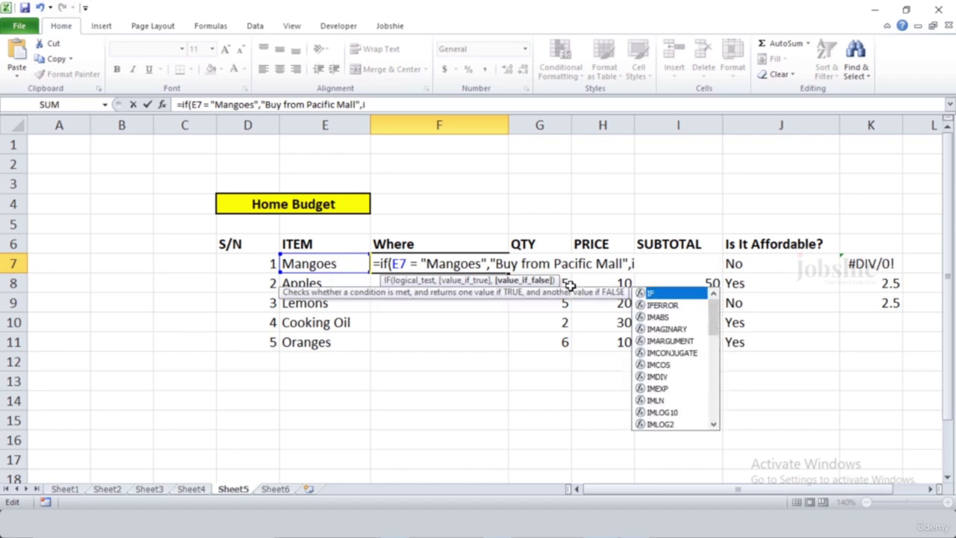
{"action": "type", "text": "f("}
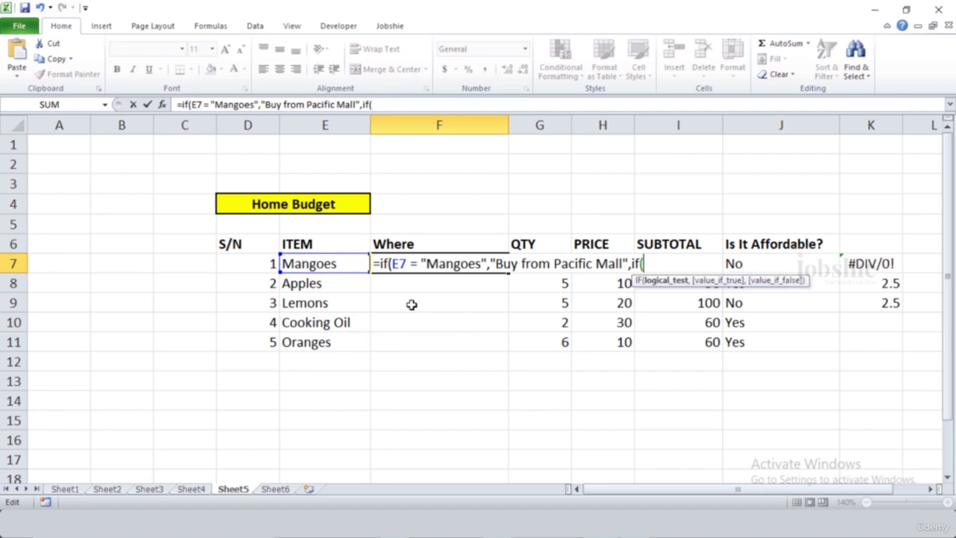
{"action": "left_click", "coordinate": [319, 267]}
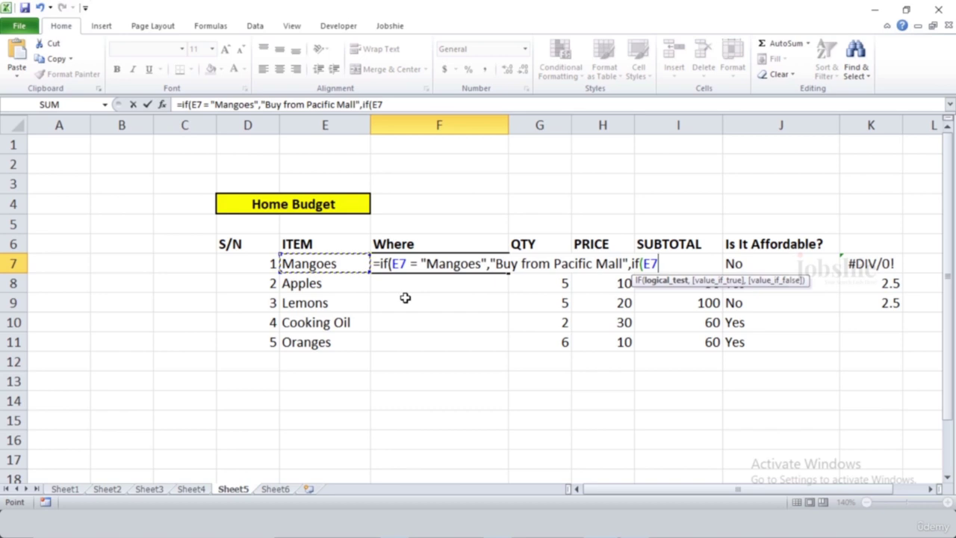
{"action": "type", "text": "=\"Apples\",\"Buy from Albert Store\","}
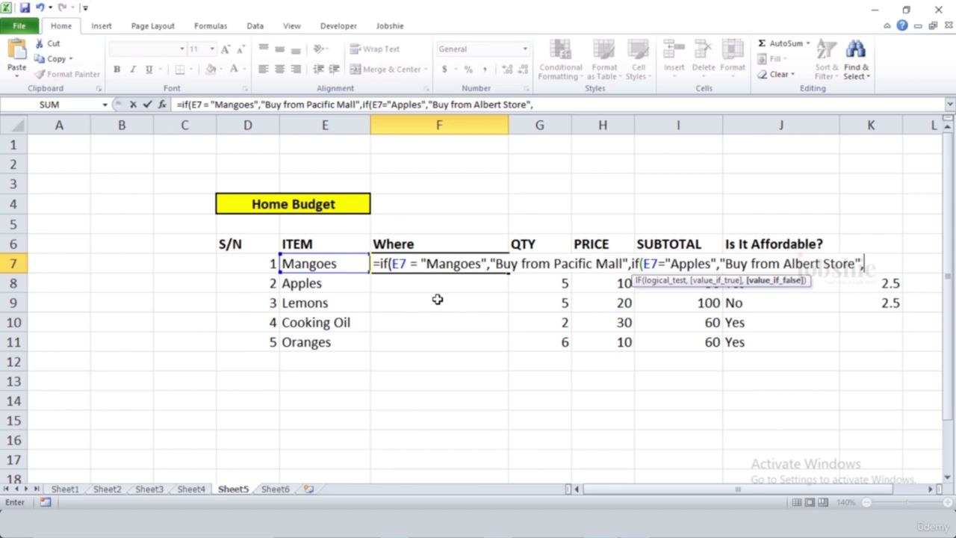
{"action": "type", "text": "\" Buy from local shop\""}
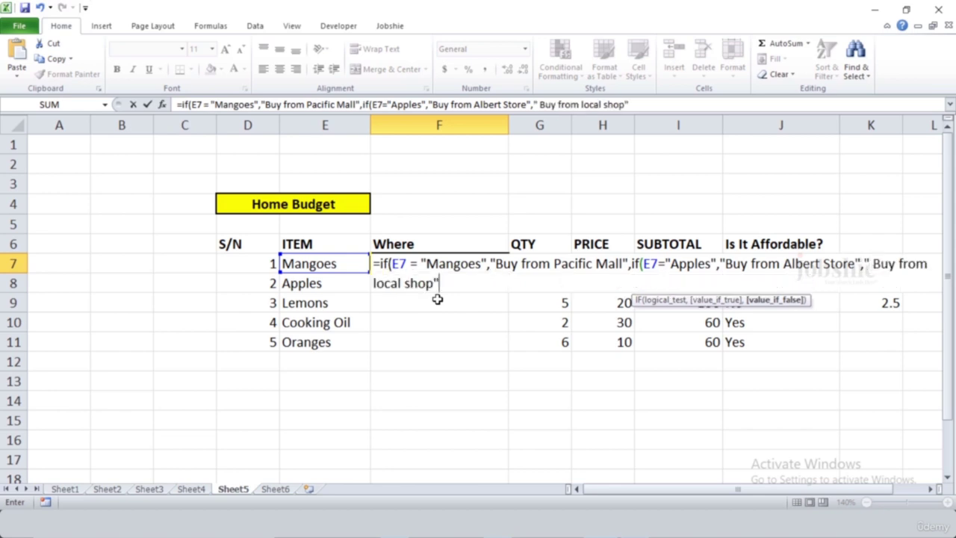
{"action": "type", "text": "))"}
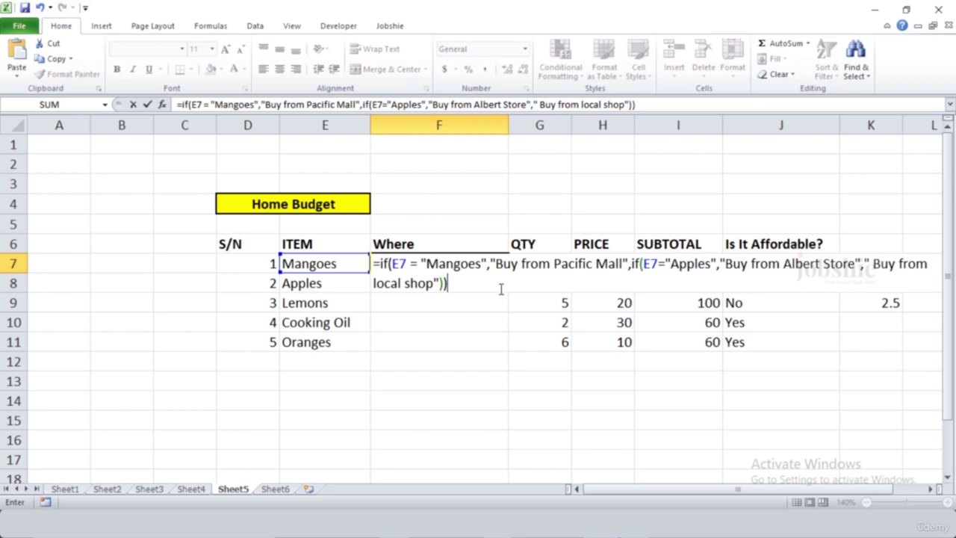
{"action": "key", "text": "Return"}
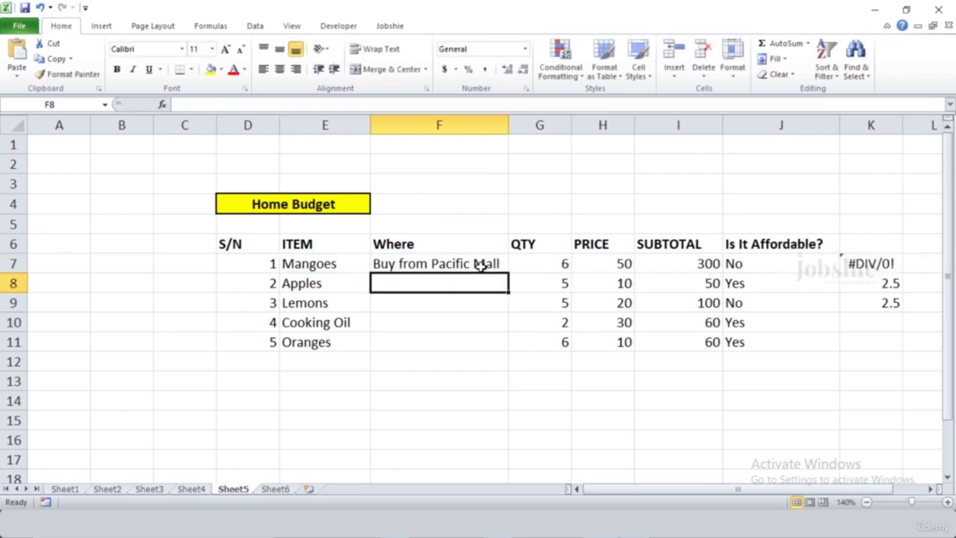
{"action": "left_click", "coordinate": [481, 262]}
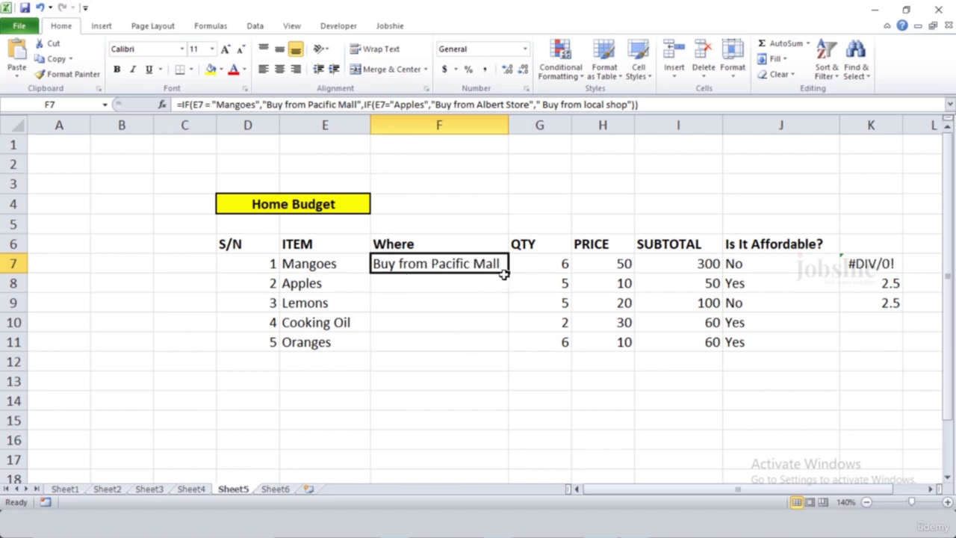
Step: Copy the nested IF formula from F7 down through F11 so every item has a purchase place under Where
{"action": "left_click_drag", "start_coordinate": [509, 272], "coordinate": [502, 352]}
{"action": "left_click", "coordinate": [425, 396]}
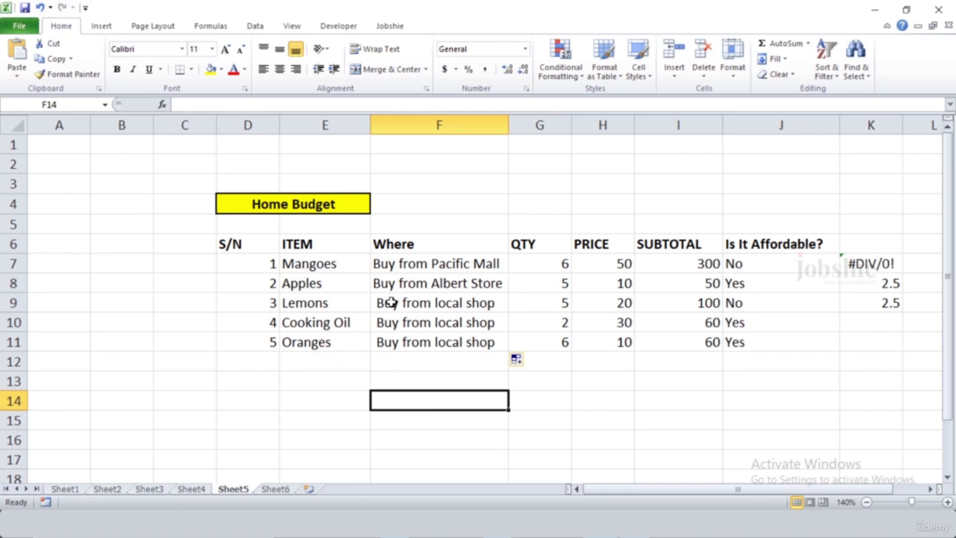
{"action": "left_click_drag", "start_coordinate": [438, 263], "coordinate": [440, 342]}
{"action": "left_click", "coordinate": [406, 381]}
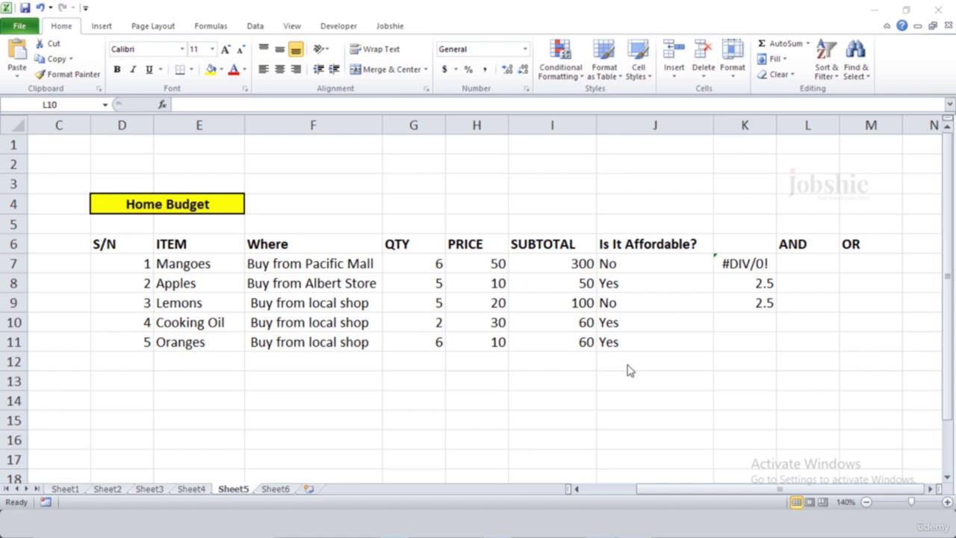
Step: Enter =AND(G7>5,H7<40) in L7 under AND to test the Mangoes quantity and price together
{"action": "left_click", "coordinate": [805, 265]}
{"action": "type", "text": "=AND("}
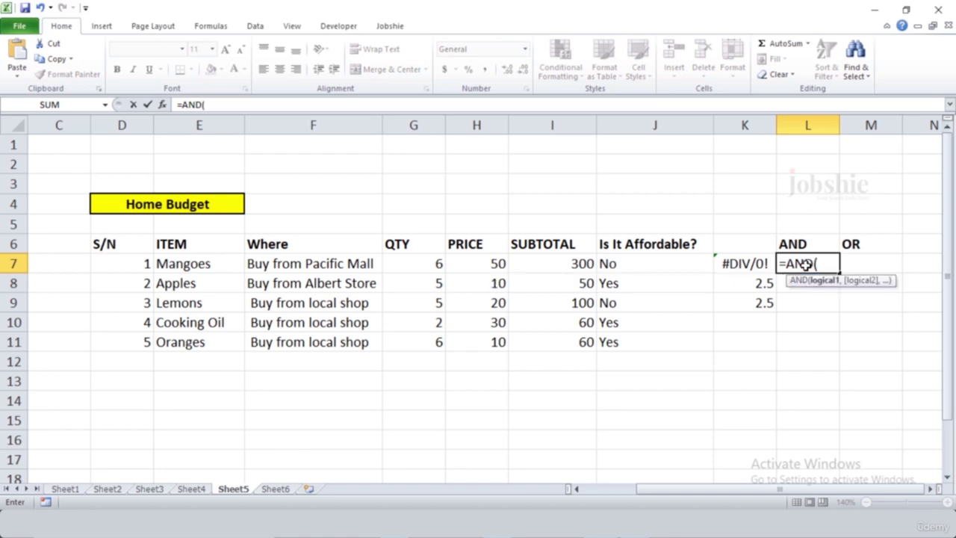
{"action": "left_click", "coordinate": [427, 267]}
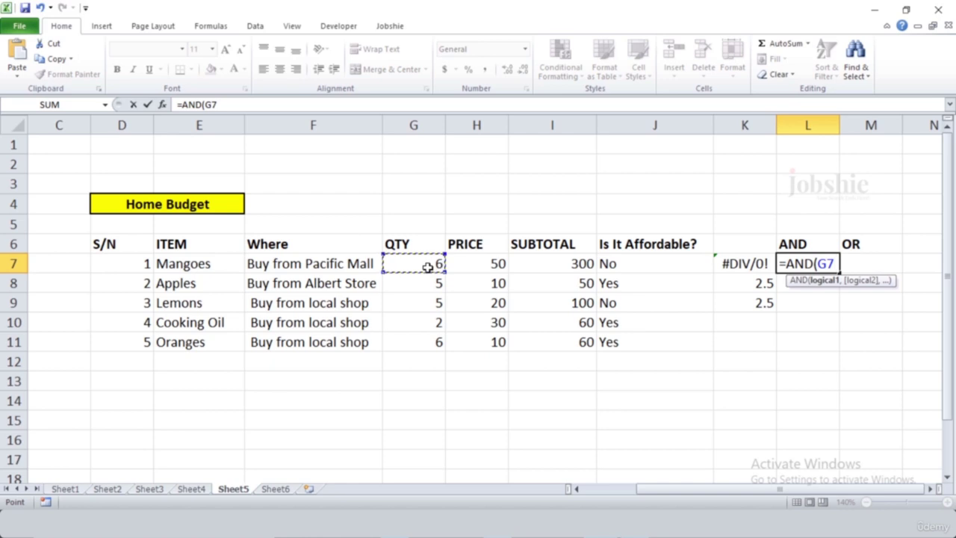
{"action": "type", "text": ">5"}
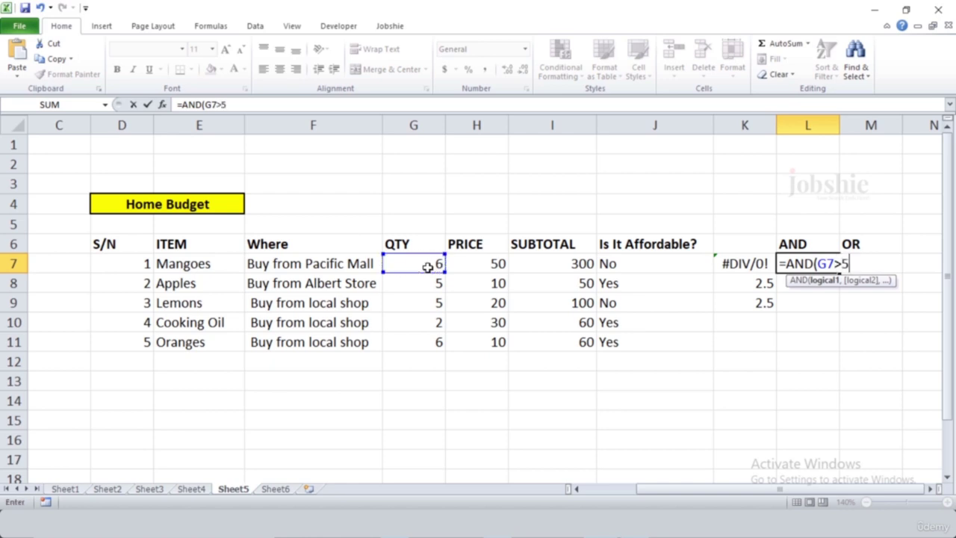
{"action": "type", "text": ","}
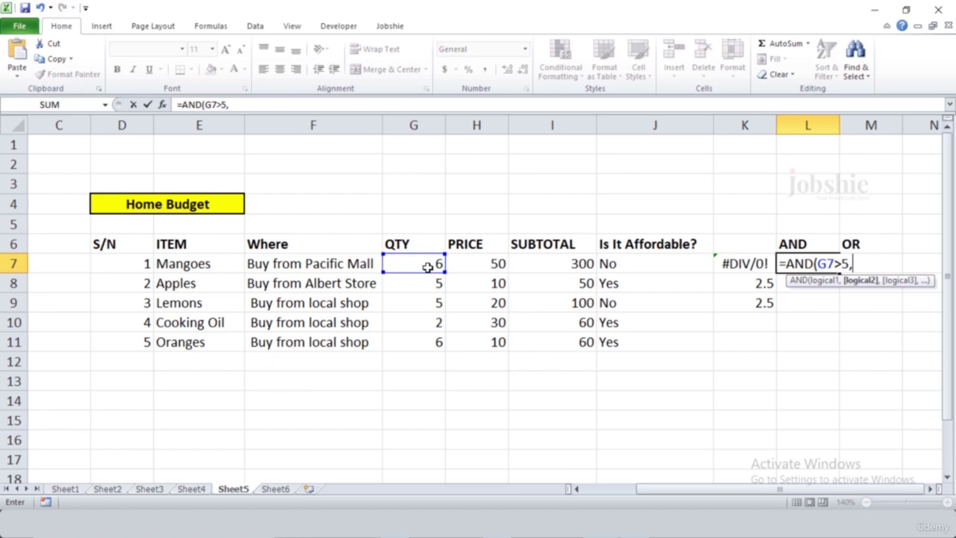
{"action": "left_click", "coordinate": [489, 263]}
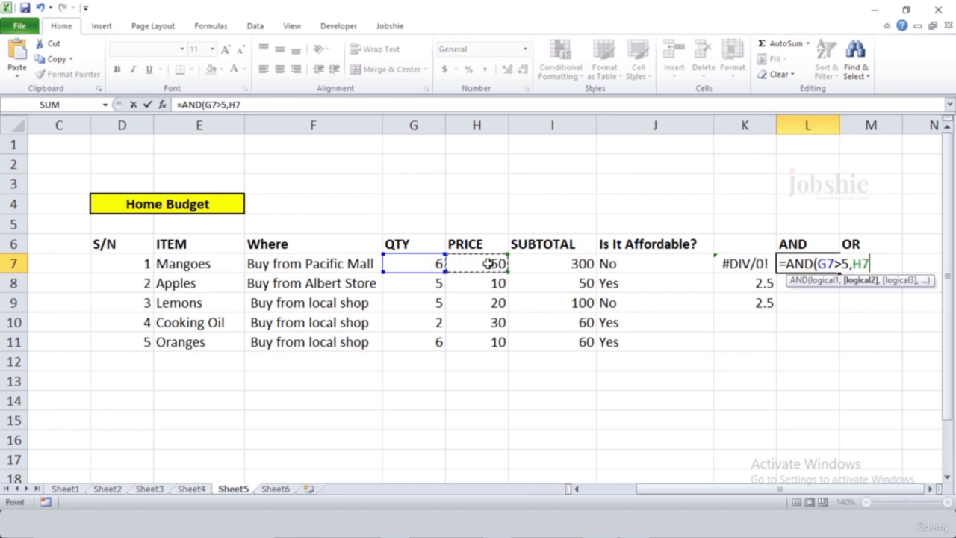
{"action": "type", "text": "<40"}
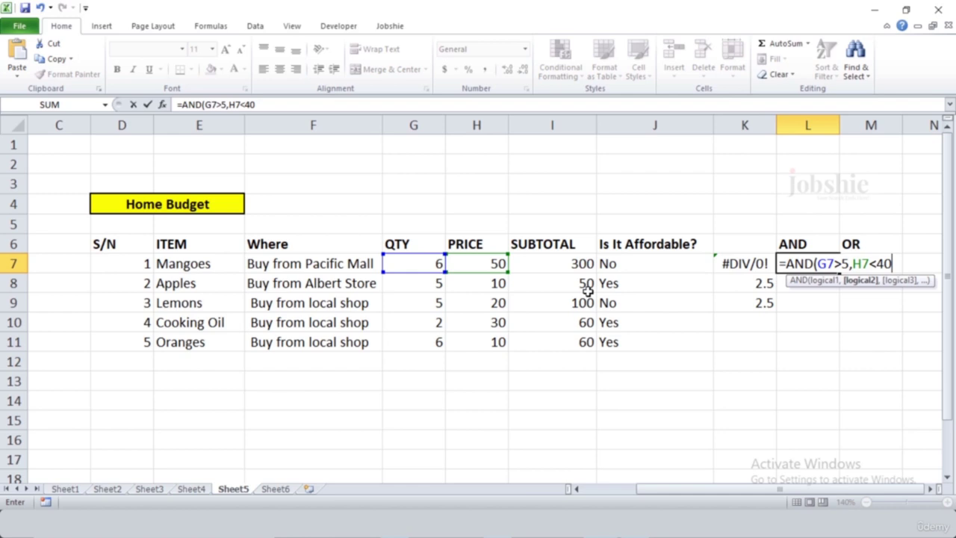
{"action": "type", "text": ")"}
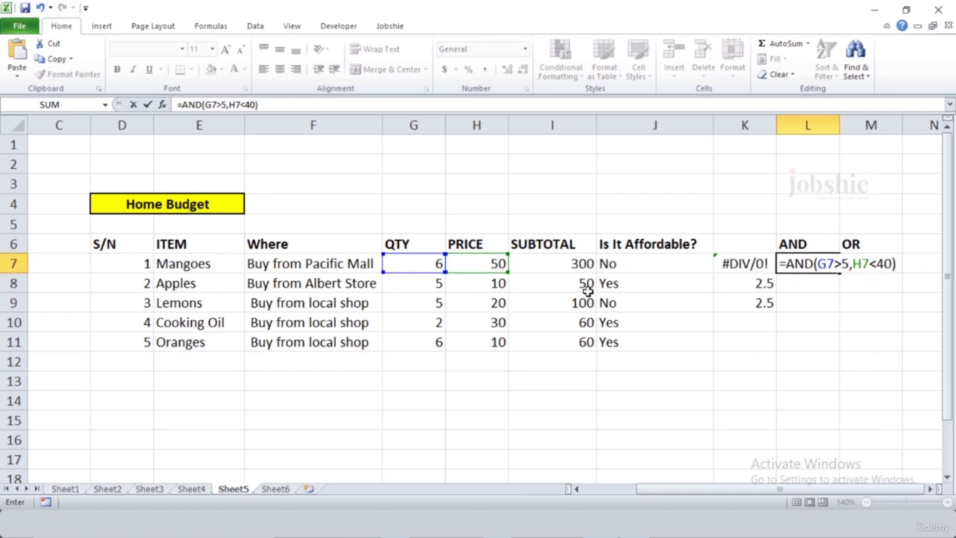
{"action": "key", "text": "Return"}
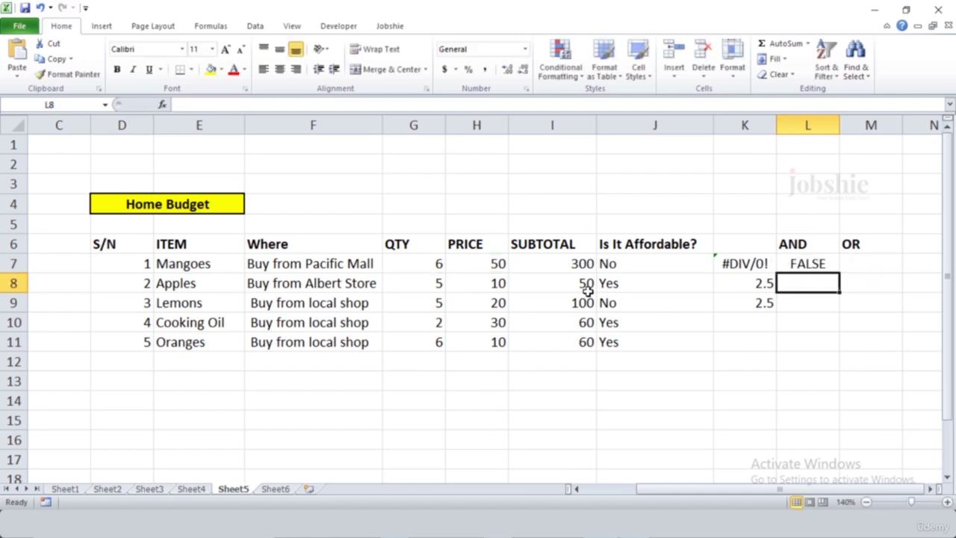
Step: Copy the AND formula from L7 down through L11 and check it against the QTY and PRICE values
{"action": "left_click", "coordinate": [809, 262]}
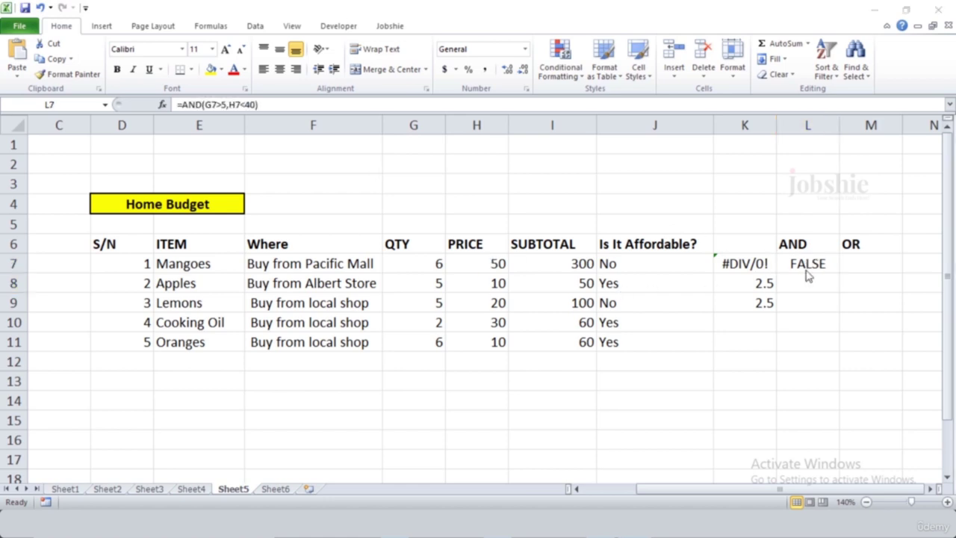
{"action": "left_click", "coordinate": [808, 270]}
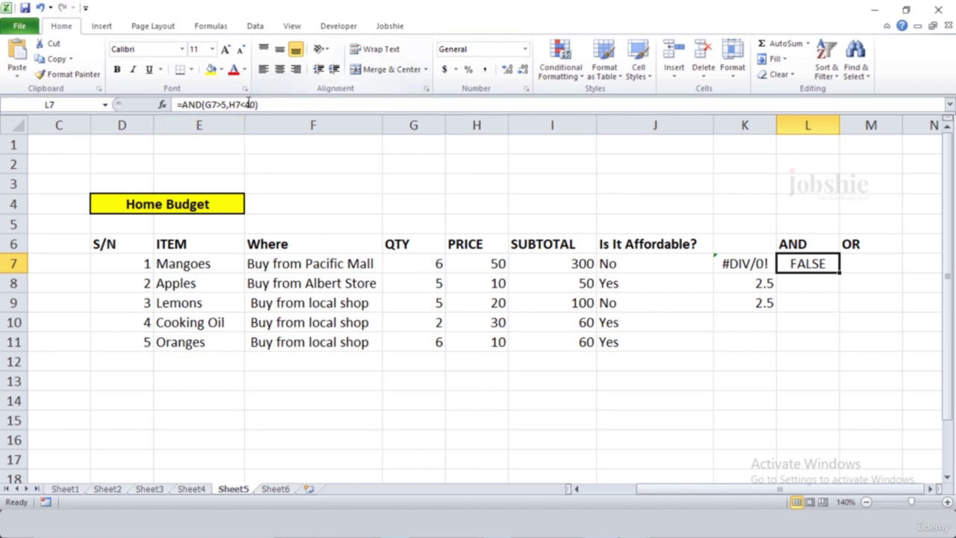
{"action": "left_click", "coordinate": [489, 261]}
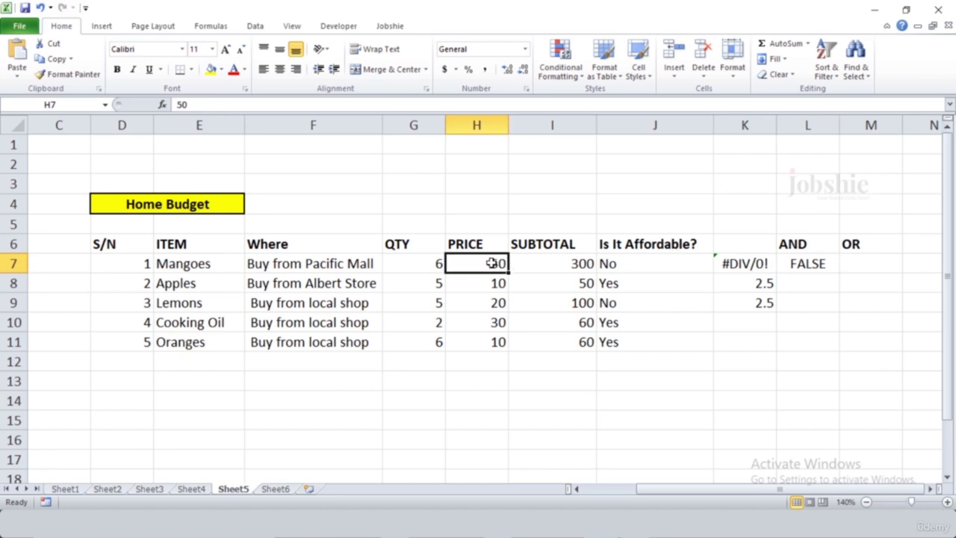
{"action": "left_click", "coordinate": [413, 266]}
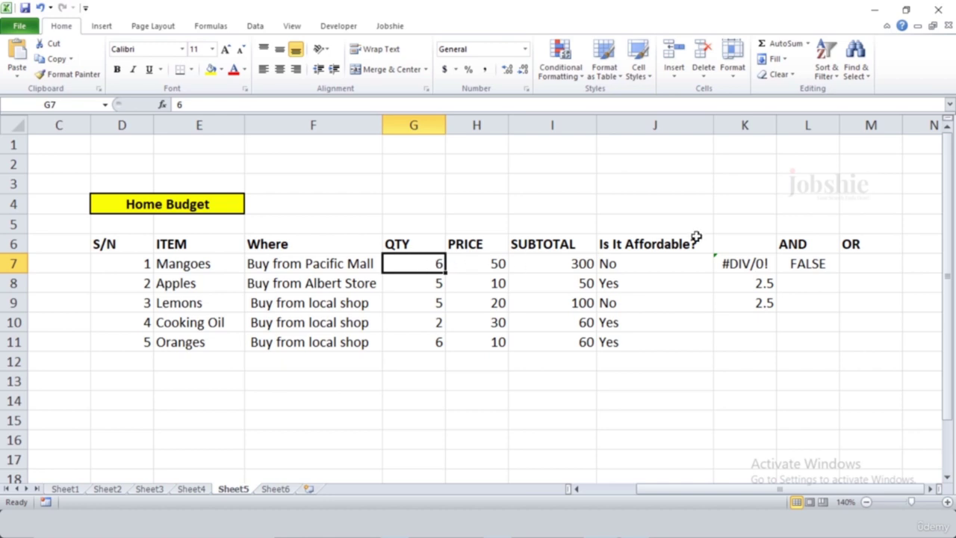
{"action": "left_click", "coordinate": [805, 267]}
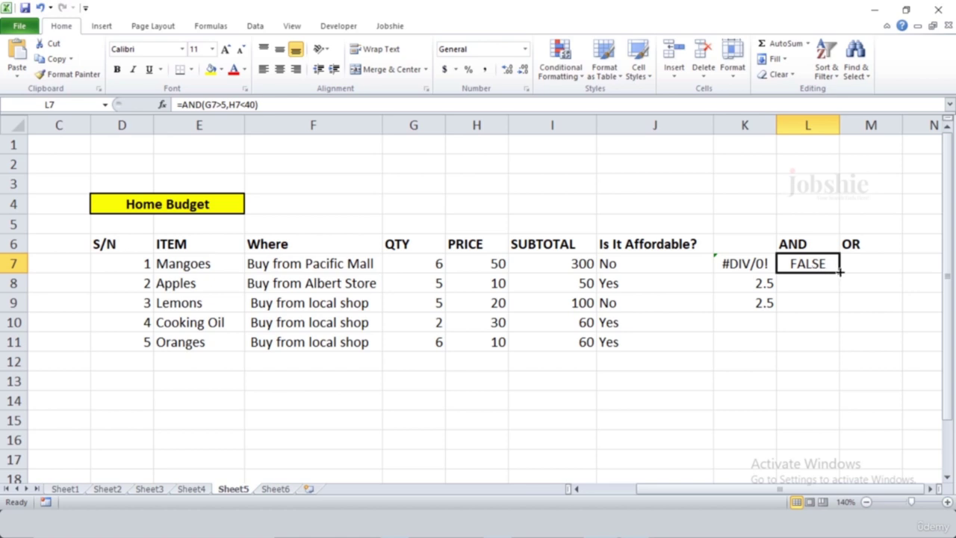
{"action": "left_click_drag", "start_coordinate": [839, 271], "coordinate": [841, 348]}
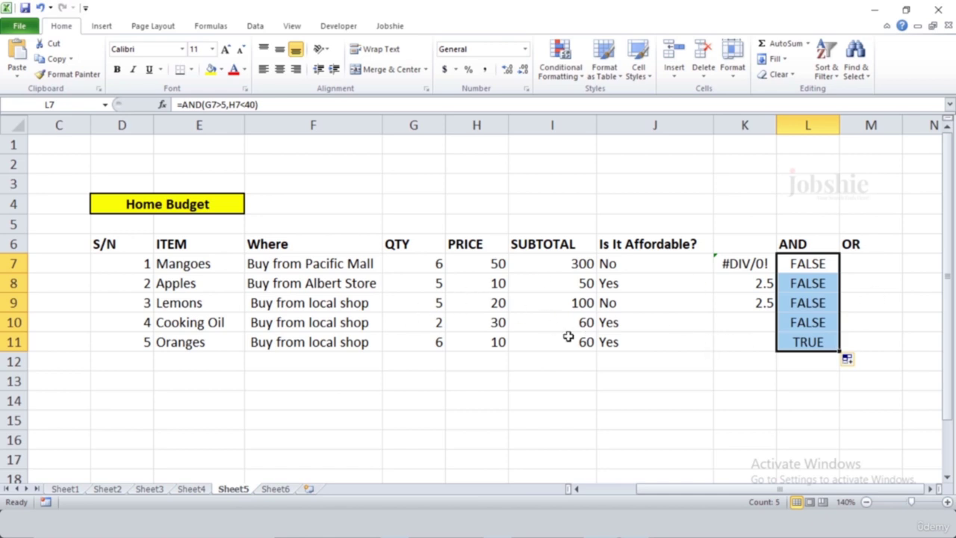
{"action": "left_click_drag", "start_coordinate": [407, 265], "coordinate": [475, 327]}
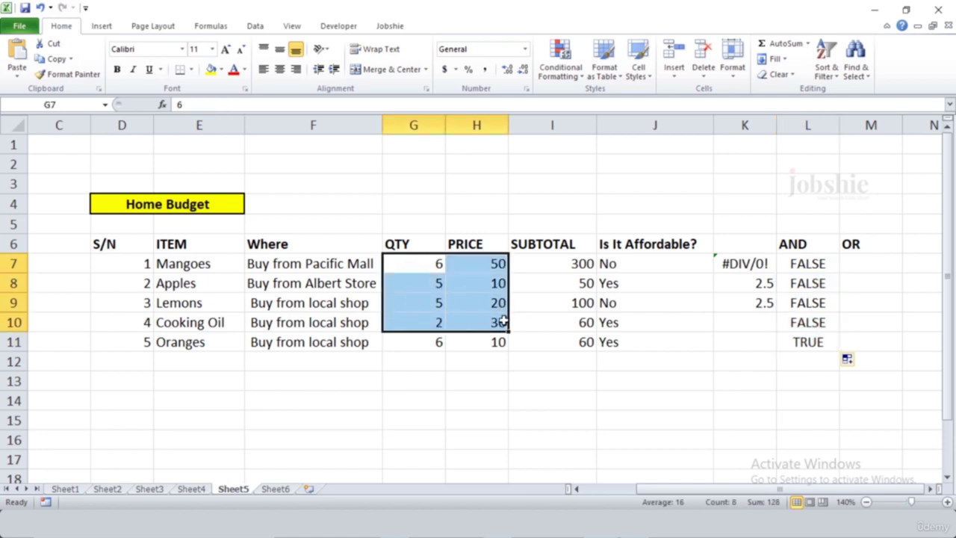
{"action": "left_click_drag", "start_coordinate": [426, 341], "coordinate": [495, 341]}
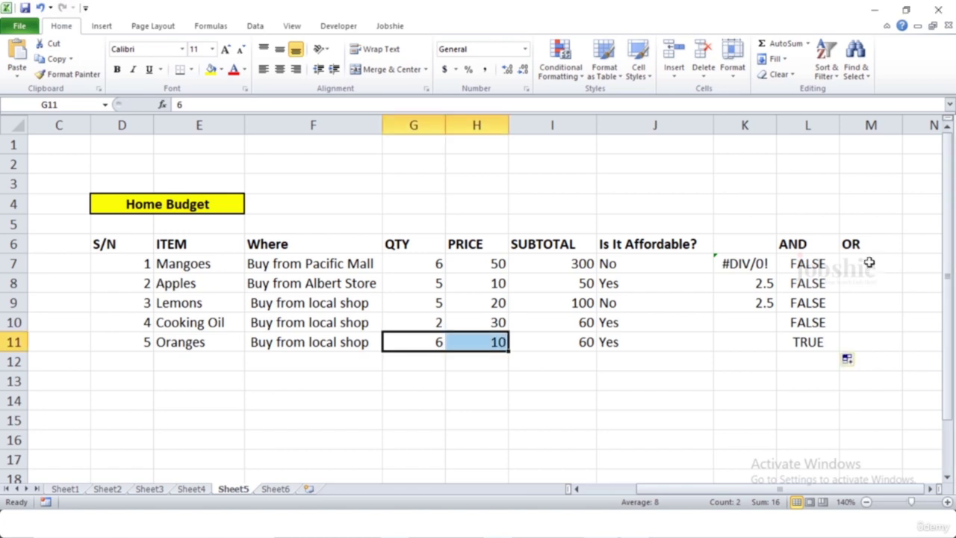
Step: Enter =OR(G7<5,H7<40) in M7 under OR to test whether either Mangoes condition holds
{"action": "left_click", "coordinate": [869, 263]}
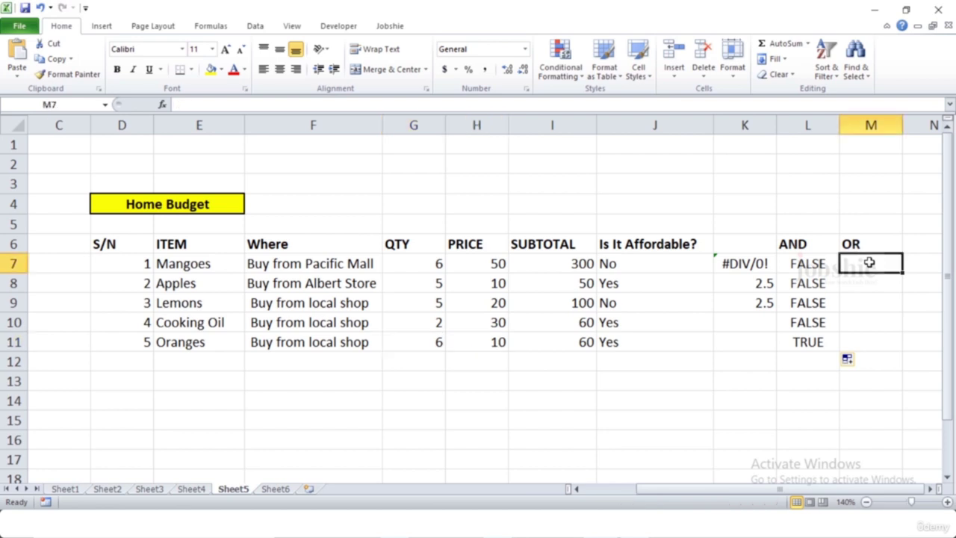
{"action": "type", "text": "="}
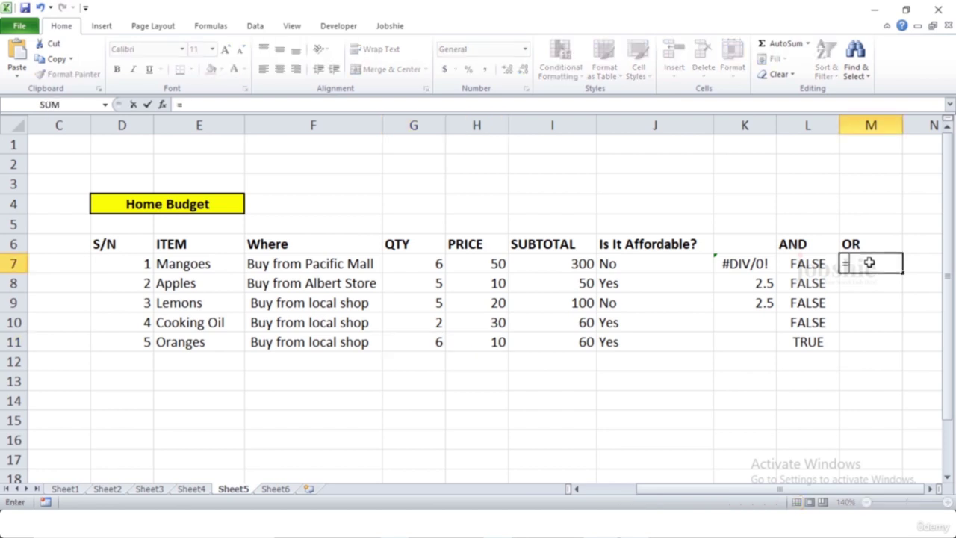
{"action": "type", "text": "OR("}
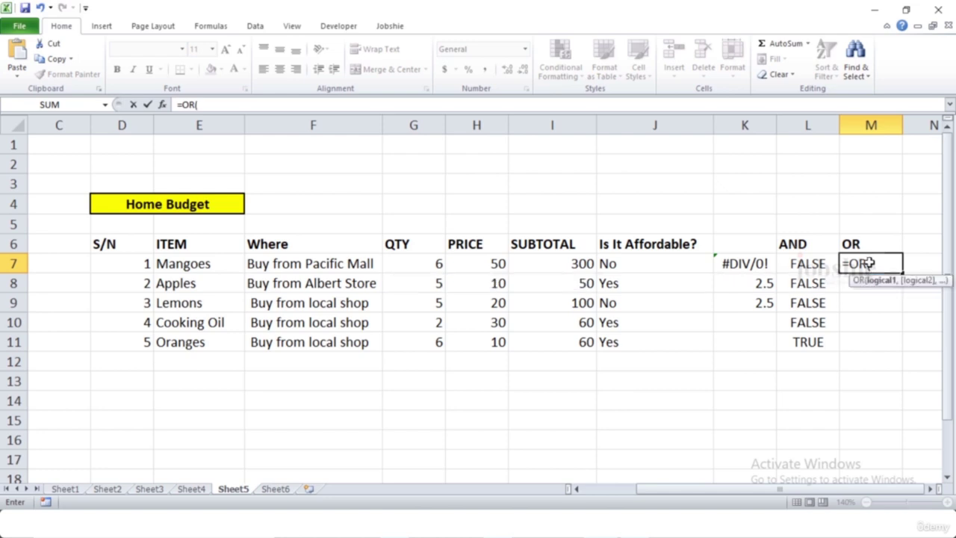
{"action": "left_click", "coordinate": [438, 264]}
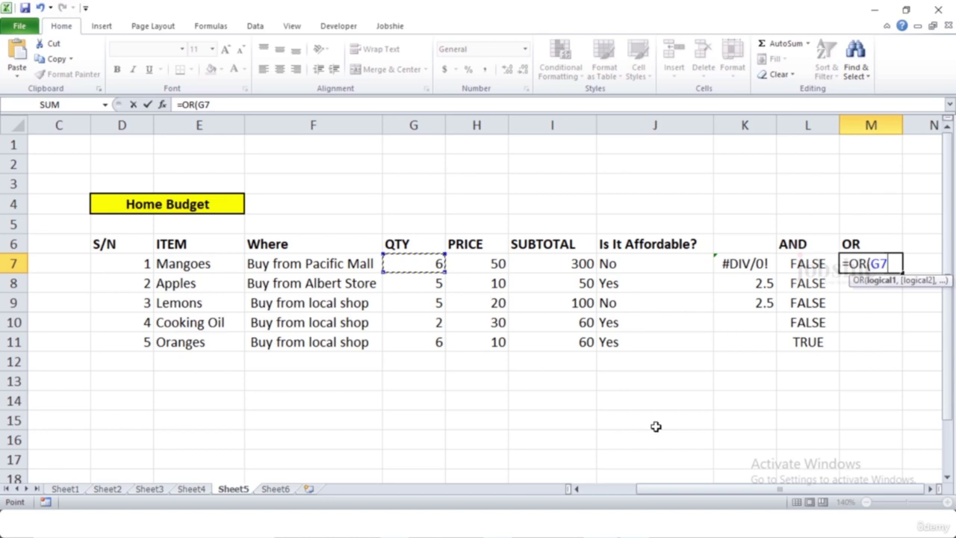
{"action": "type", "text": "<"}
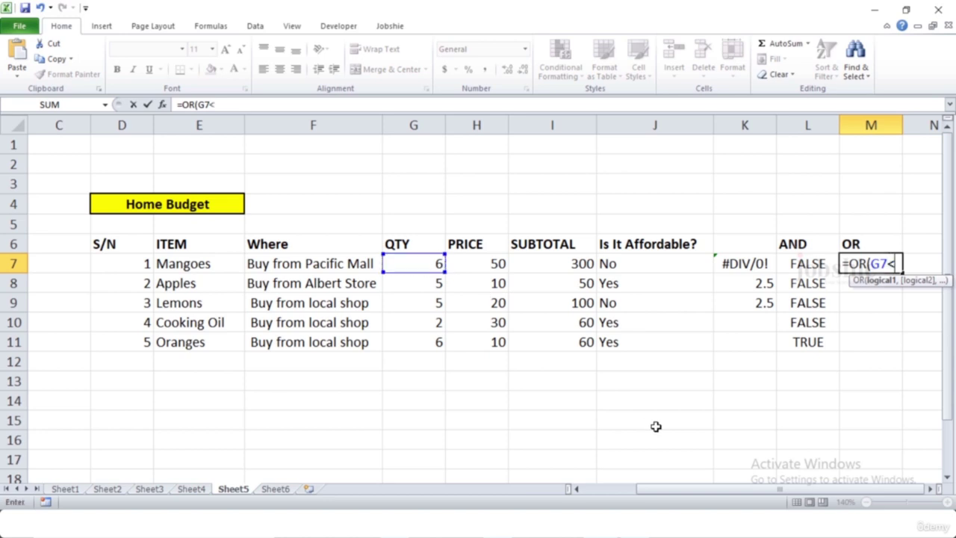
{"action": "type", "text": "5,"}
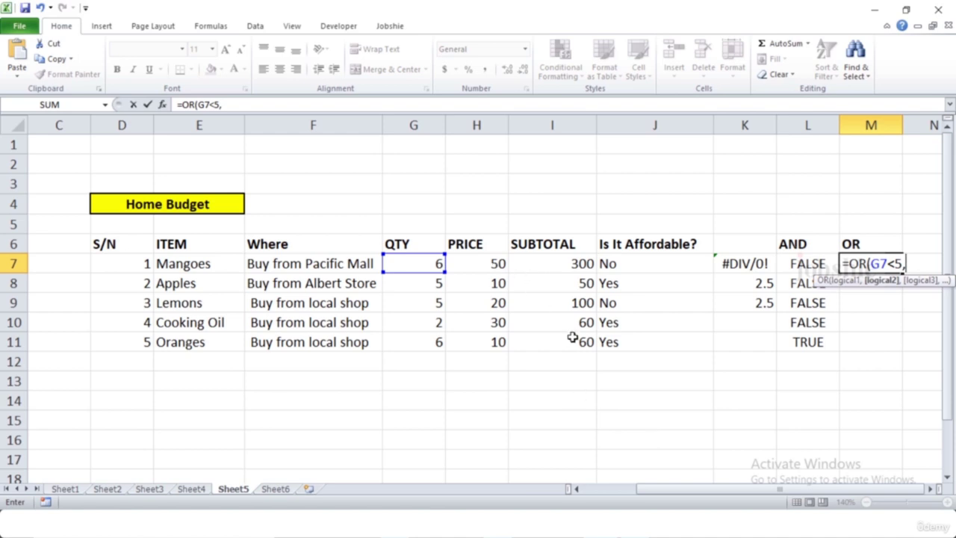
{"action": "left_click", "coordinate": [495, 268]}
{"action": "type", "text": "<40"}
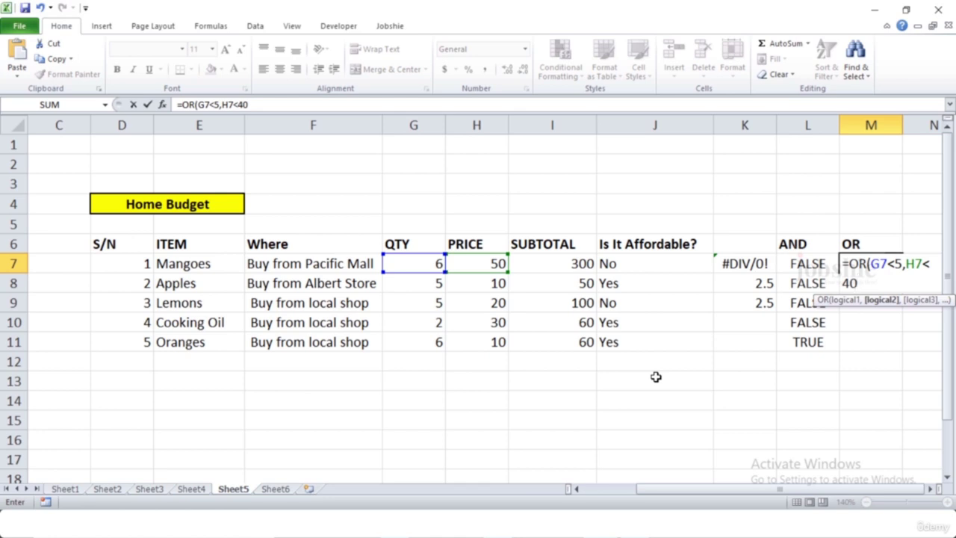
{"action": "type", "text": ")"}
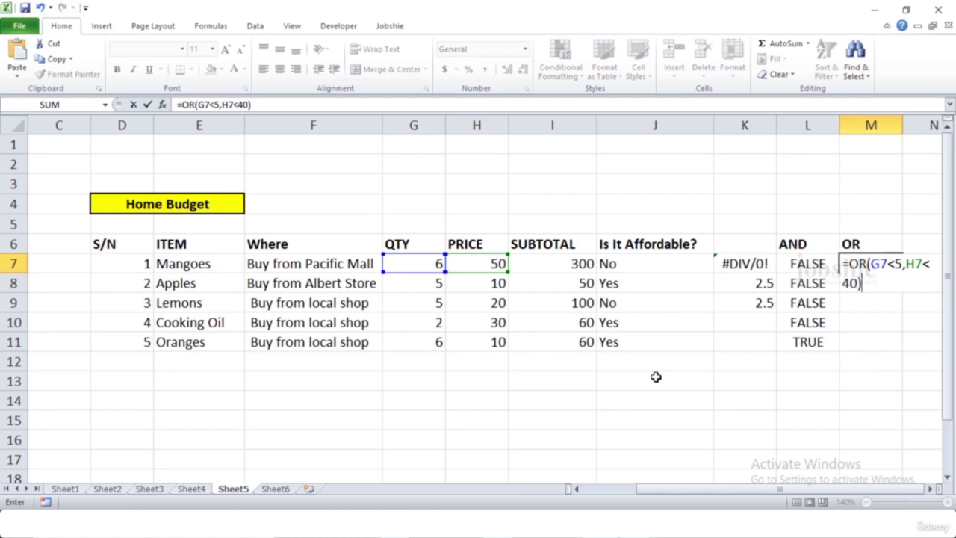
{"action": "key", "text": "Return"}
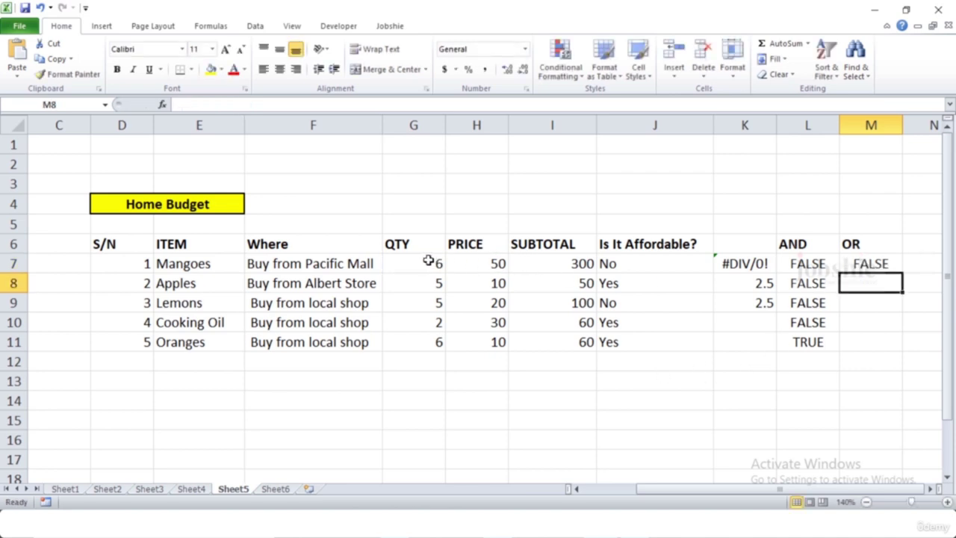
Step: Copy the OR formula from M7 down through M11 and compare it with the QTY and PRICE values in rows 8 to 11
{"action": "left_click", "coordinate": [887, 263]}
{"action": "left_click_drag", "start_coordinate": [903, 273], "coordinate": [898, 348]}
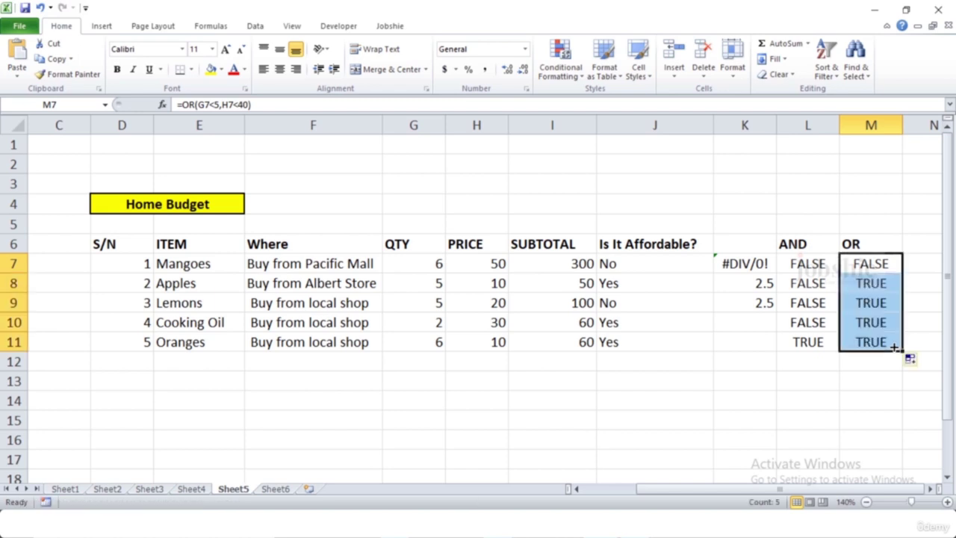
{"action": "left_click", "coordinate": [795, 379]}
{"action": "left_click_drag", "start_coordinate": [856, 283], "coordinate": [870, 347]}
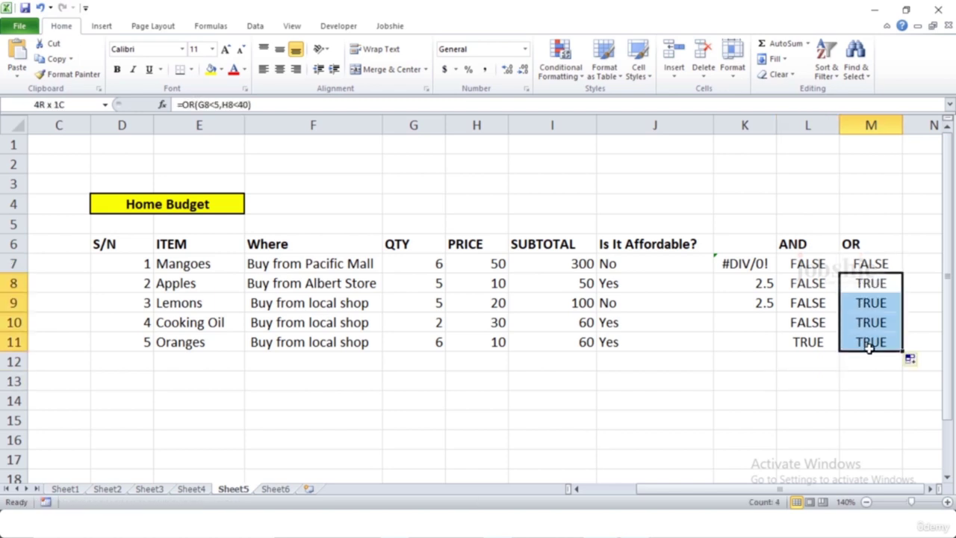
{"action": "left_click_drag", "start_coordinate": [409, 283], "coordinate": [473, 336]}
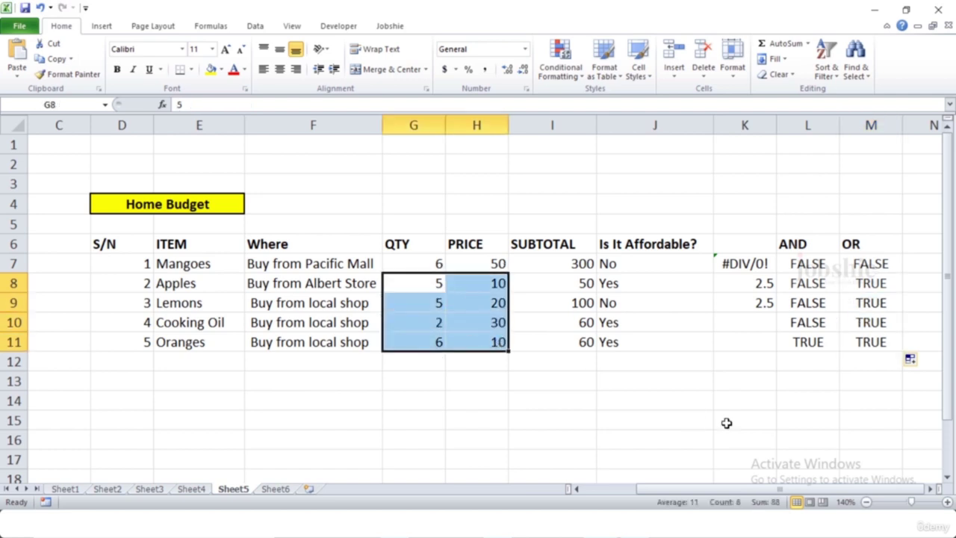
{"action": "left_click", "coordinate": [774, 456]}
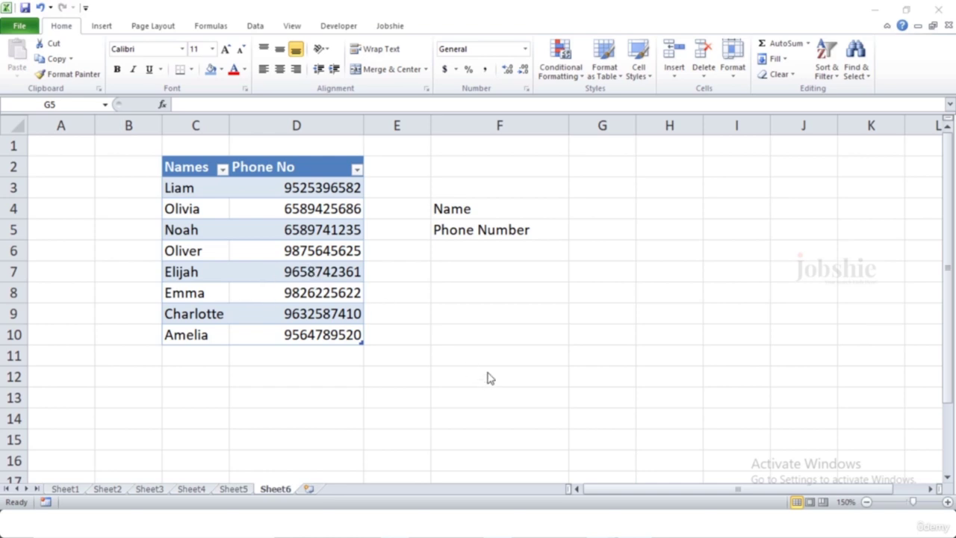
Step: Enter =VLOOKUP(G4,Table2[#All],2,FALSE) in G5 beside Phone Number to look up an exact match from the phone list
{"action": "left_click", "coordinate": [584, 229]}
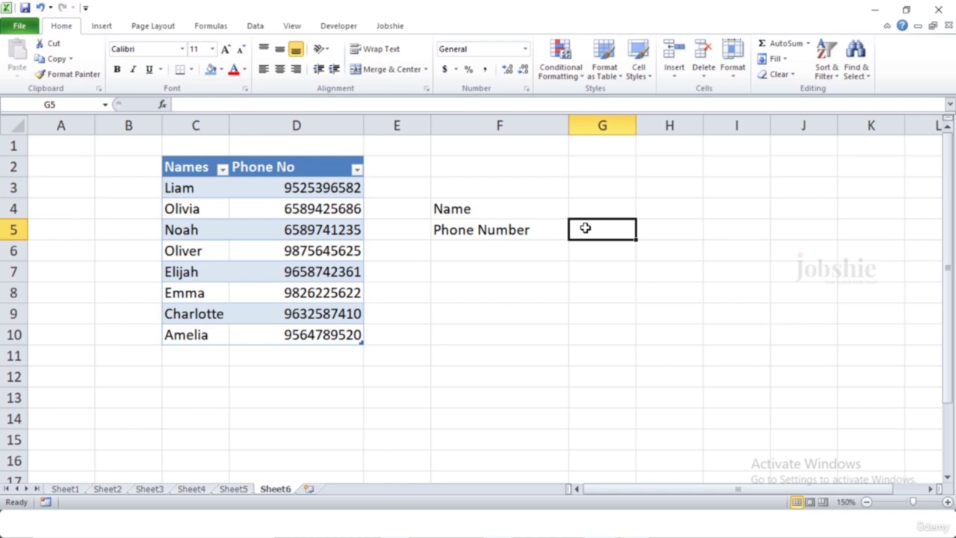
{"action": "type", "text": "=vlo"}
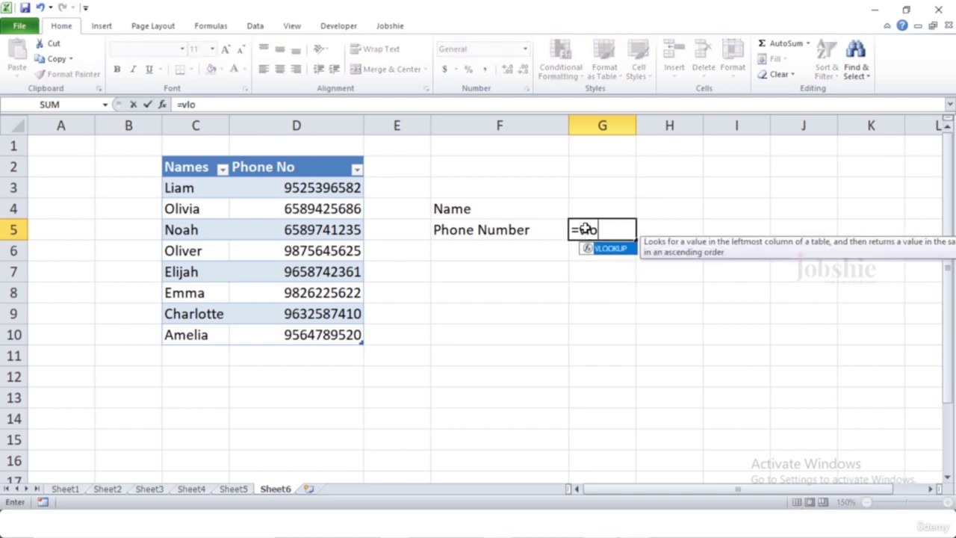
{"action": "key", "text": "Tab"}
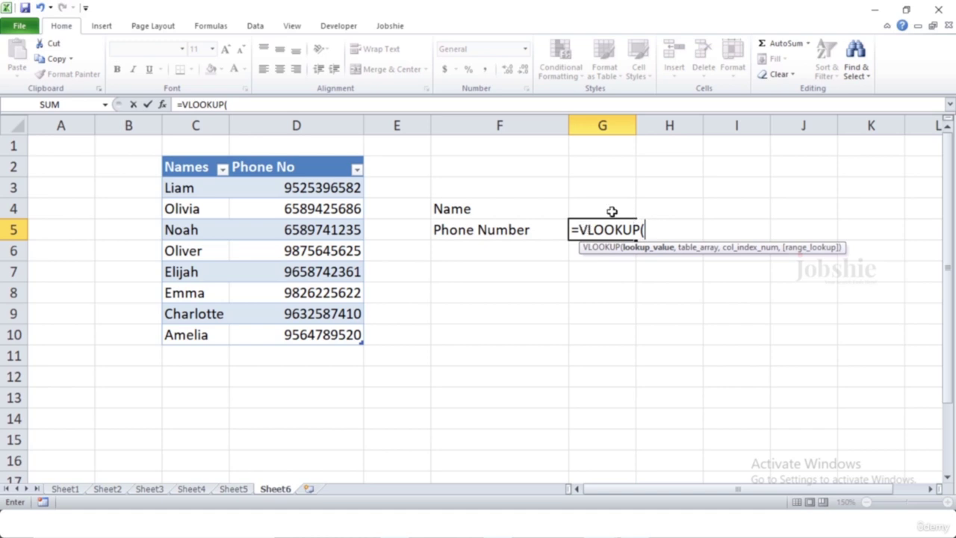
{"action": "left_click", "coordinate": [601, 208]}
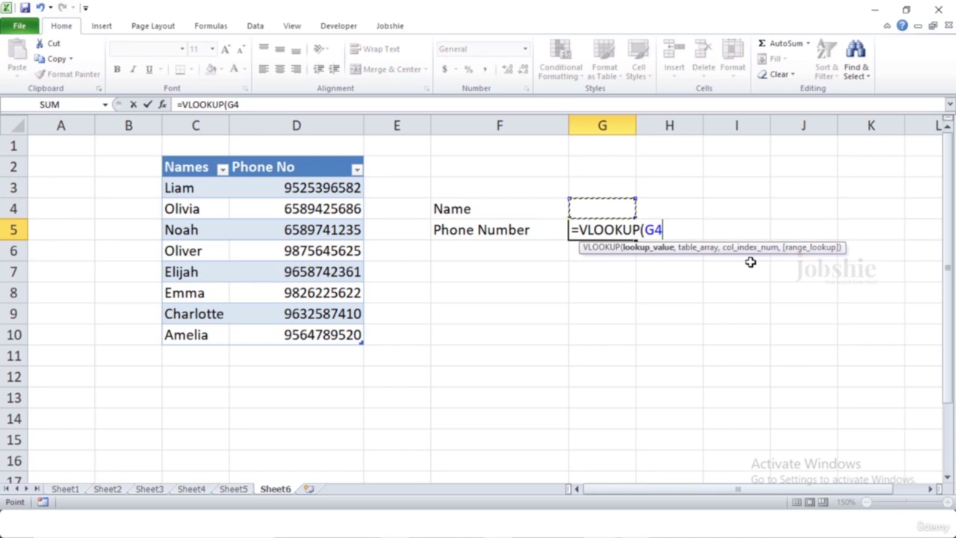
{"action": "type", "text": ","}
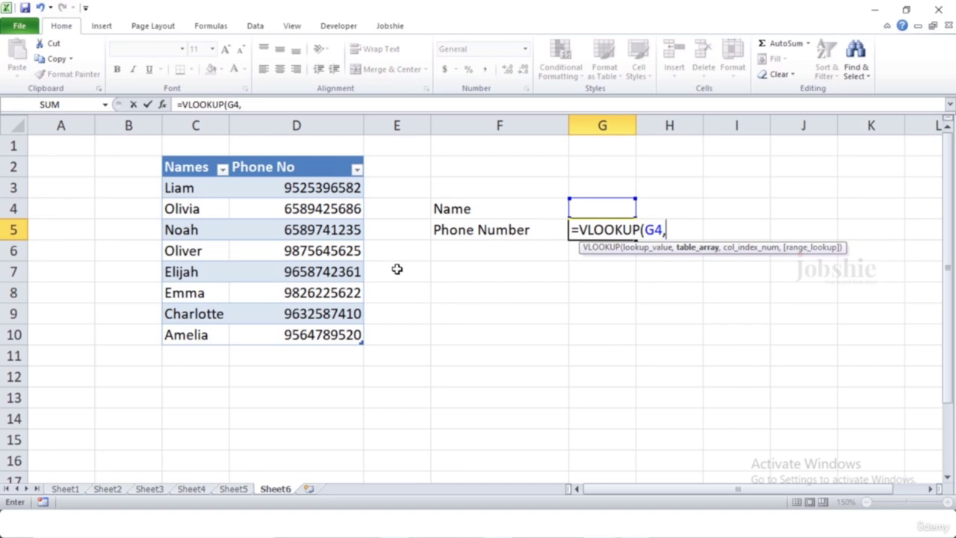
{"action": "left_click_drag", "start_coordinate": [171, 163], "coordinate": [342, 338]}
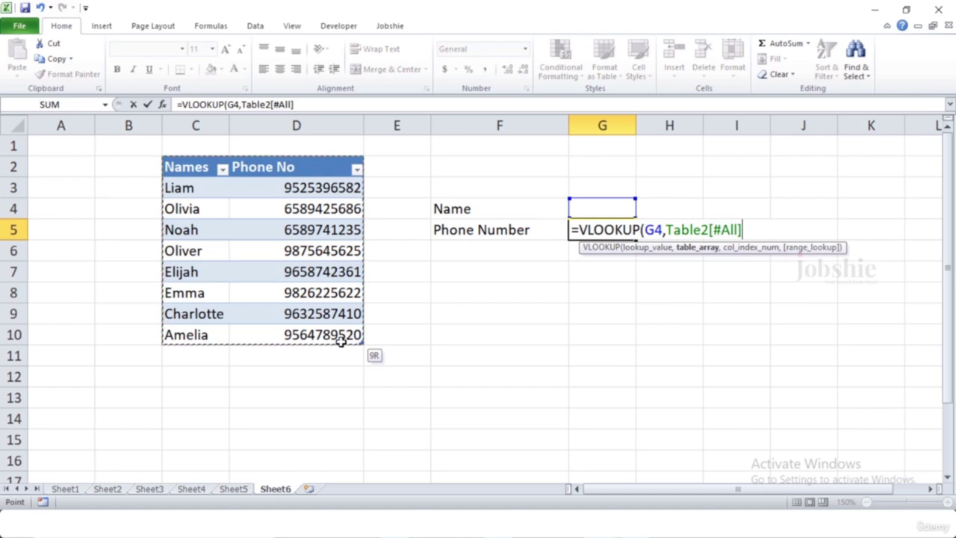
{"action": "type", "text": ","}
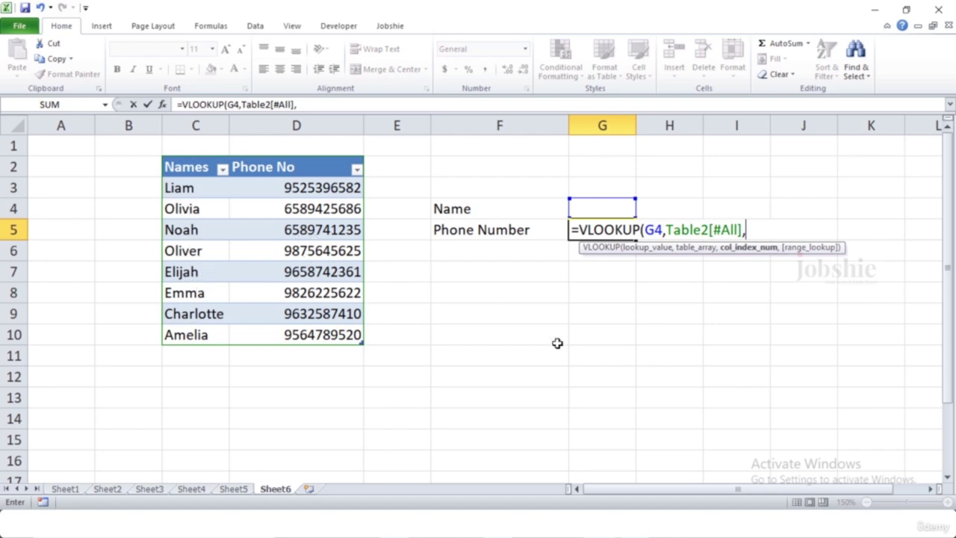
{"action": "type", "text": "2,"}
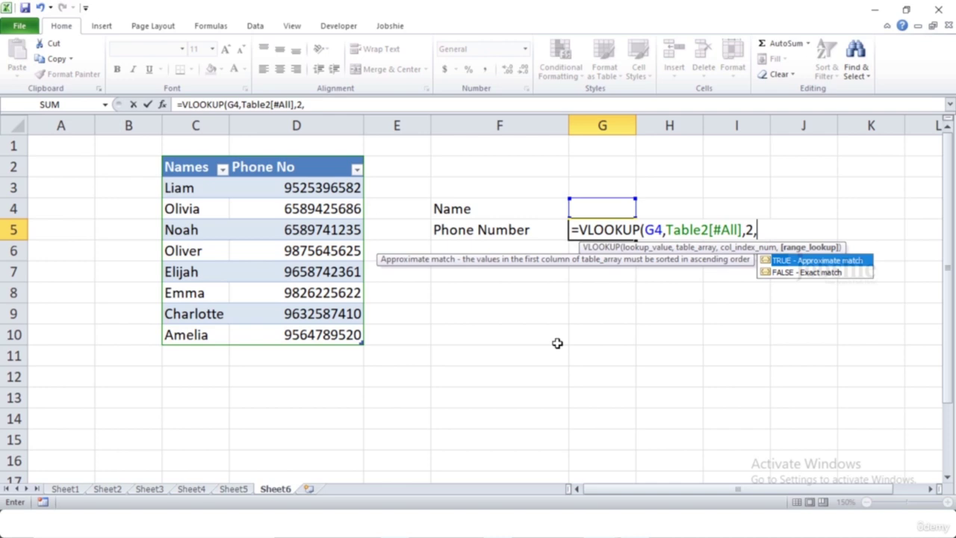
{"action": "key", "text": "Escape"}
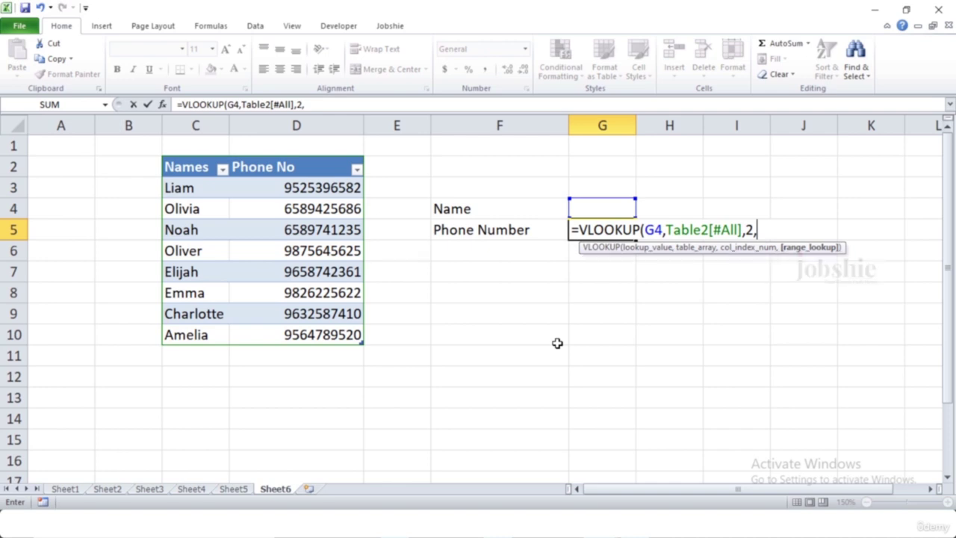
{"action": "type", "text": "False)"}
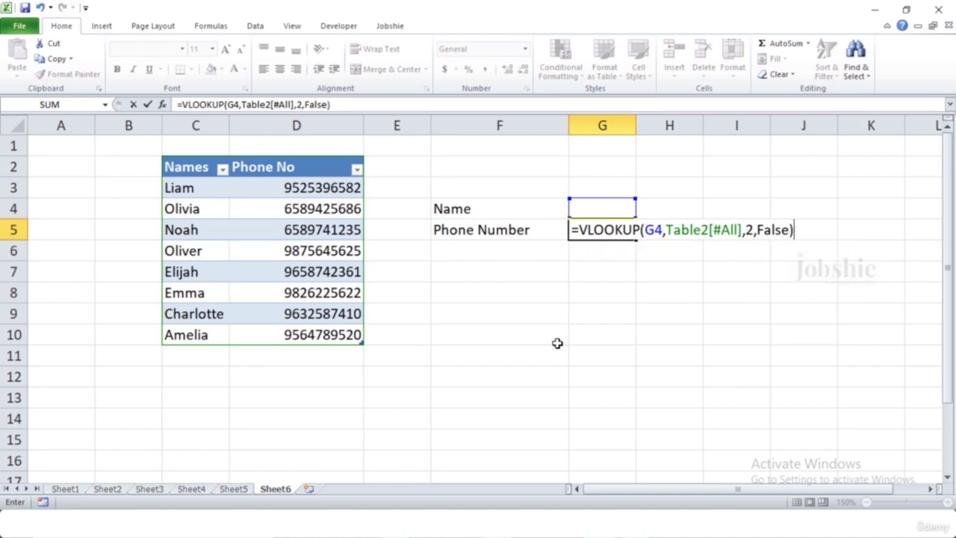
{"action": "key", "text": "Return"}
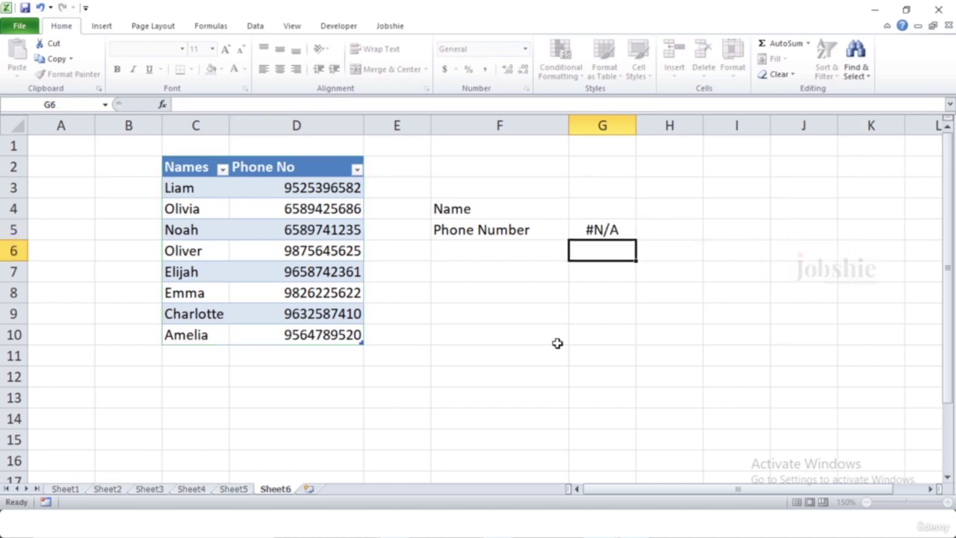
Step: Test the lookup by entering the name from C3 in G4, and widen column G to show the full phone number
{"action": "left_click", "coordinate": [620, 235]}
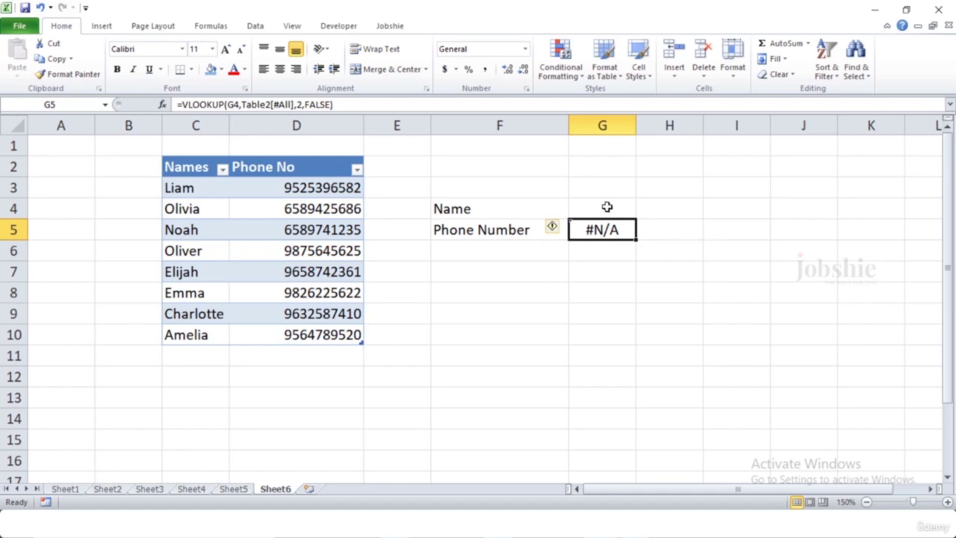
{"action": "left_click", "coordinate": [606, 207]}
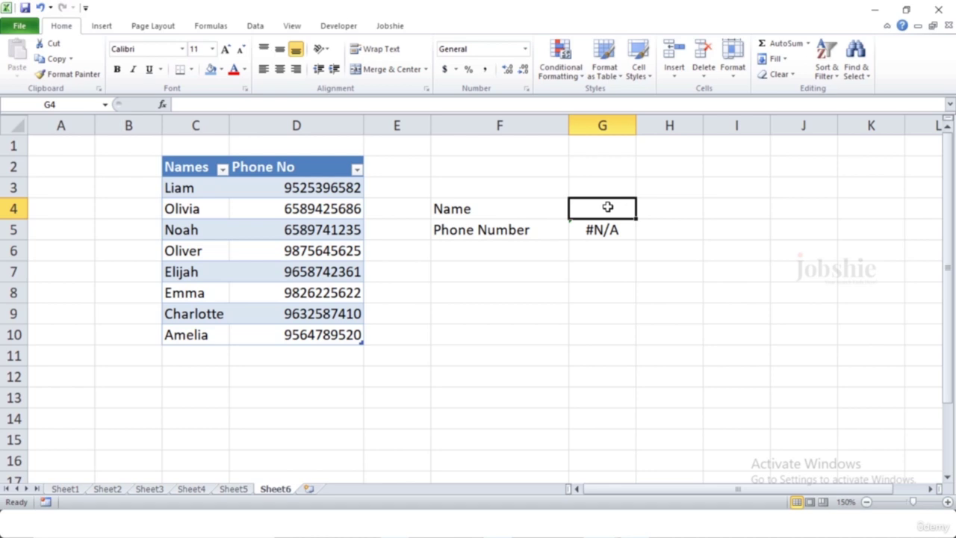
{"action": "type", "text": "L"}
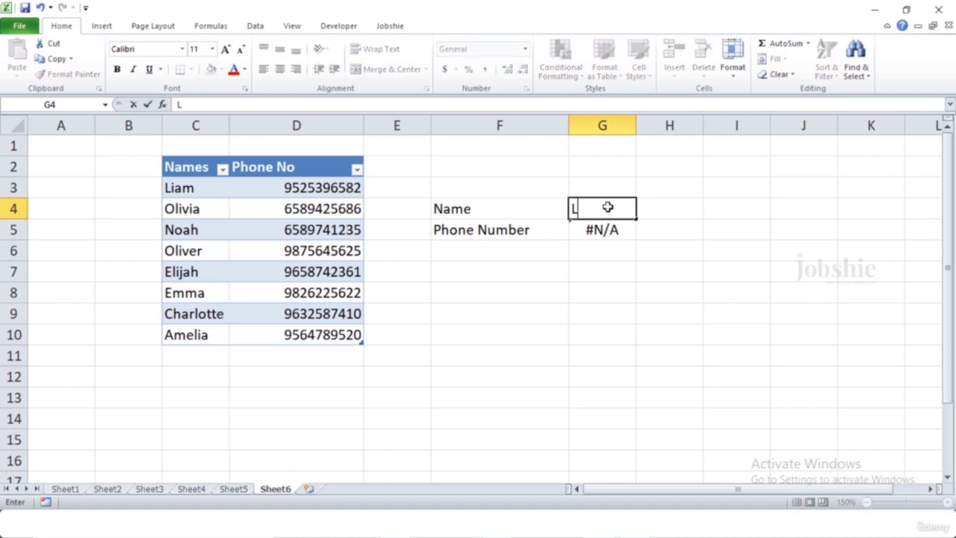
{"action": "type", "text": "iam"}
{"action": "key", "text": "Return"}
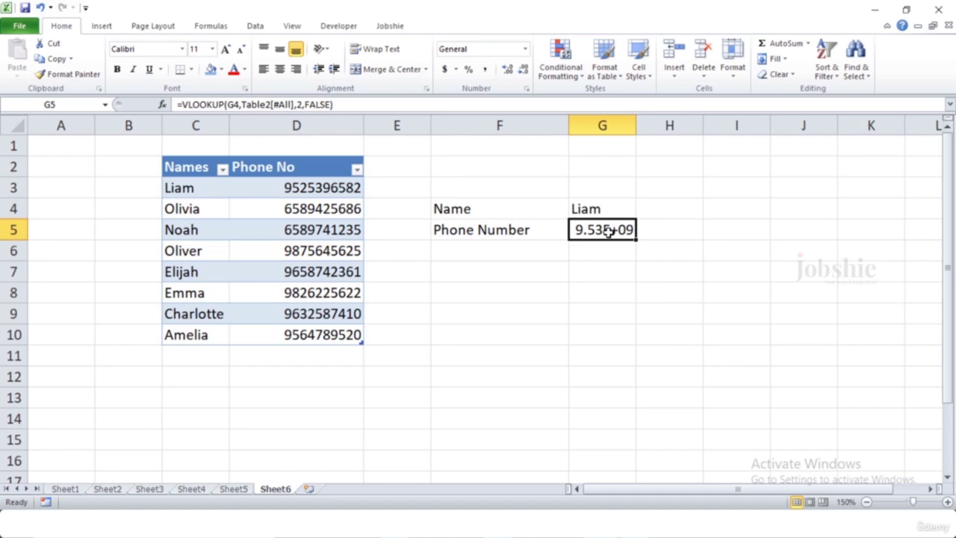
{"action": "left_click_drag", "start_coordinate": [636, 126], "coordinate": [705, 125]}
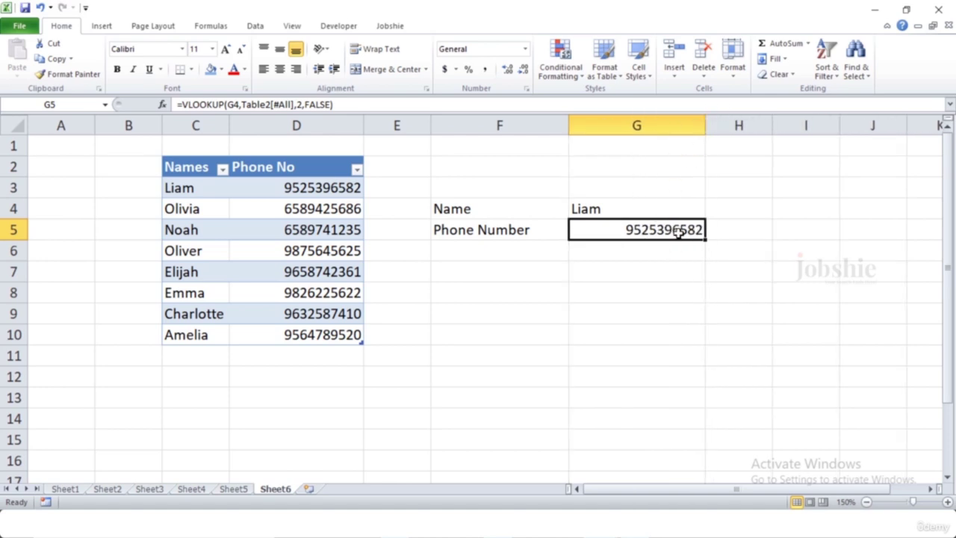
Step: Replace the name in G4 with the one from C4 and compare the lookup result with D4
{"action": "left_click", "coordinate": [627, 210]}
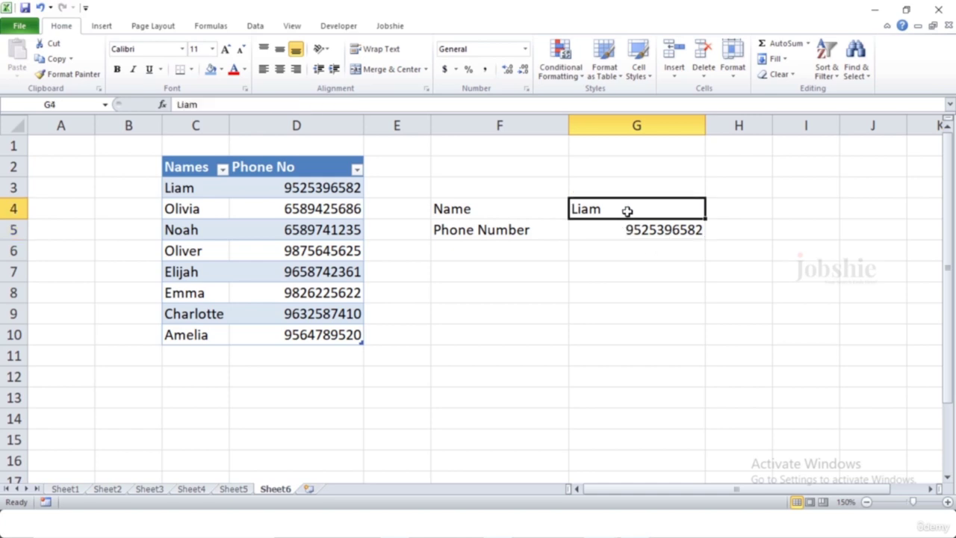
{"action": "type", "text": "Olivia"}
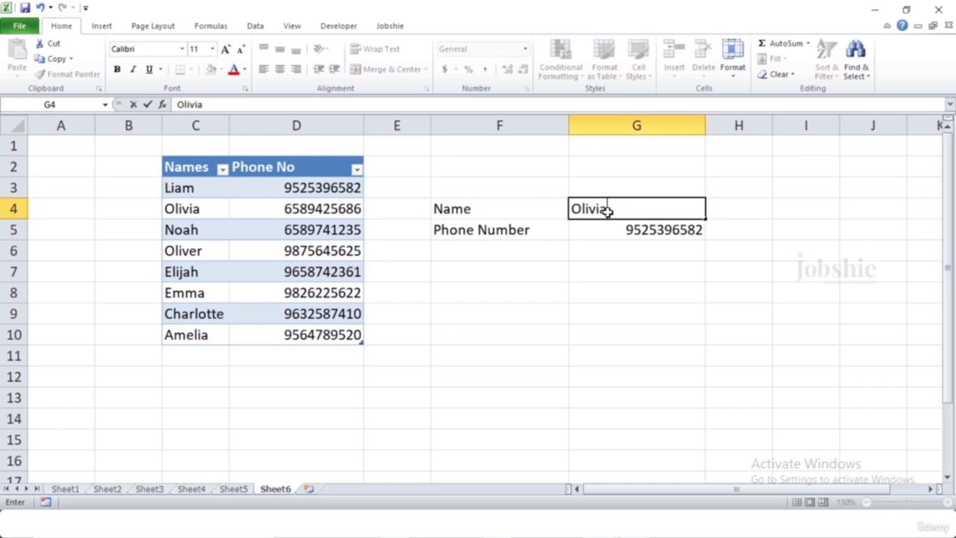
{"action": "key", "text": "Return"}
{"action": "left_click", "coordinate": [338, 213]}
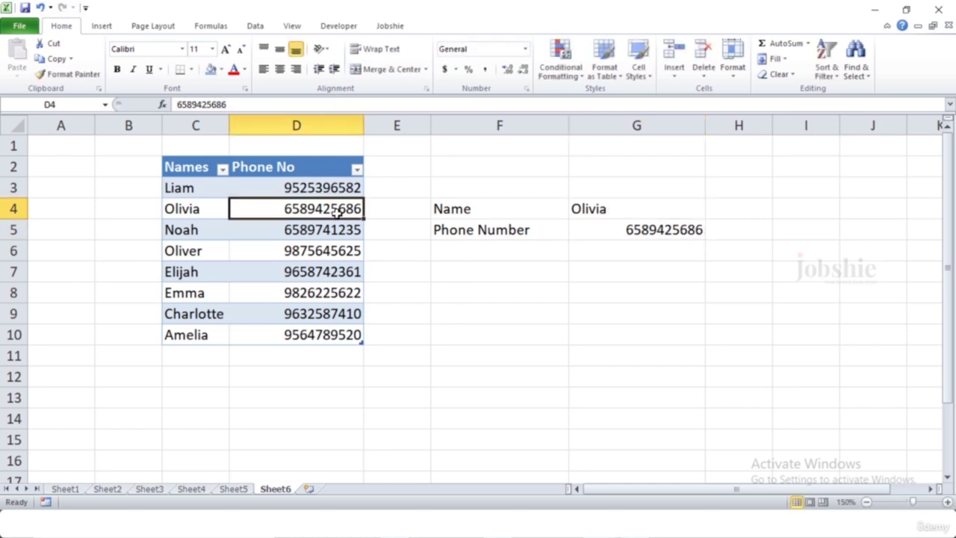
{"action": "left_click", "coordinate": [633, 232]}
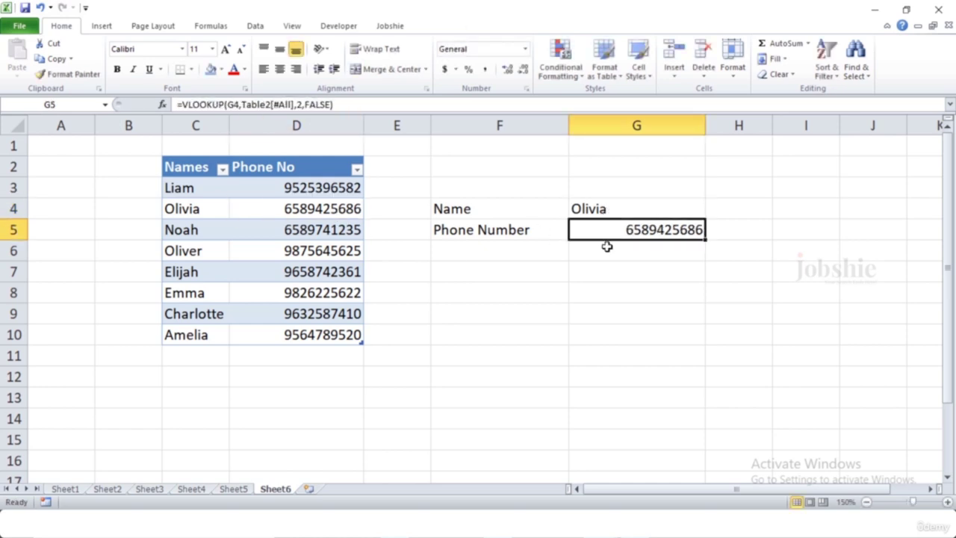
Step: Replace the name in G4 with the one from C8 to look up that person's phone number
{"action": "left_click", "coordinate": [197, 295]}
{"action": "left_click", "coordinate": [604, 208]}
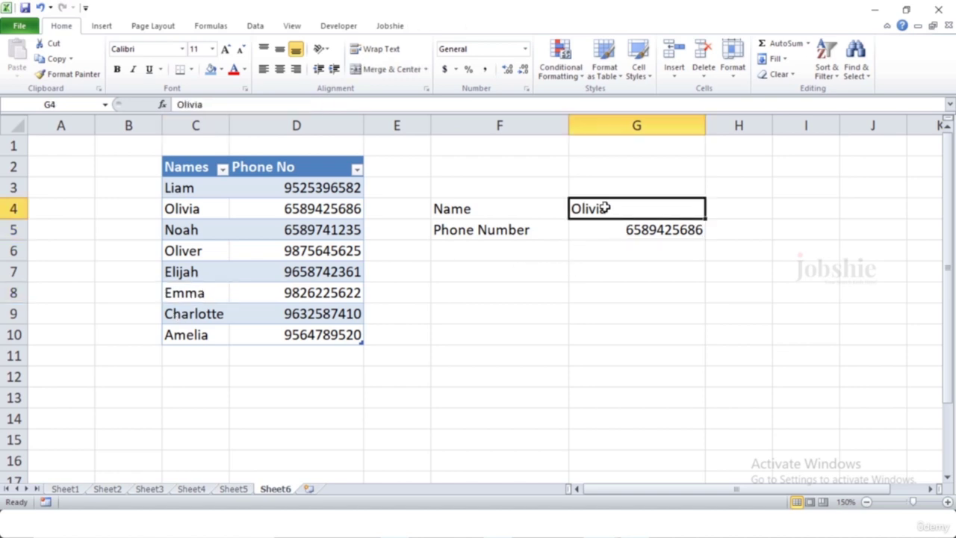
{"action": "type", "text": "Emma"}
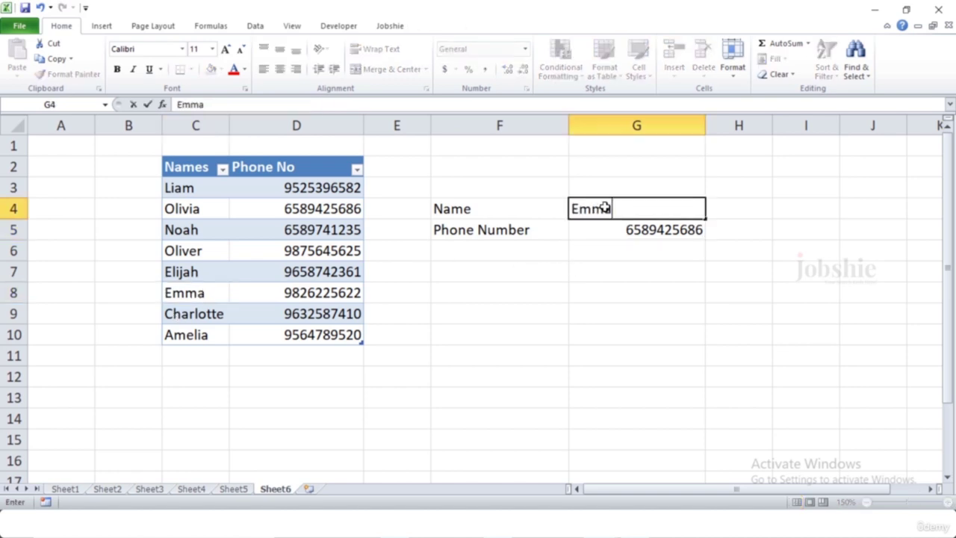
{"action": "key", "text": "Return"}
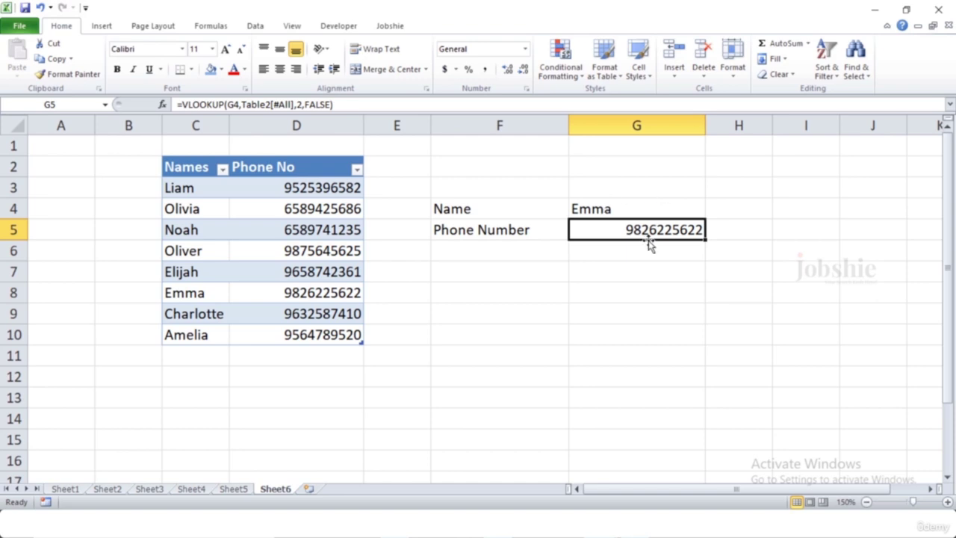
{"action": "left_click", "coordinate": [630, 276]}
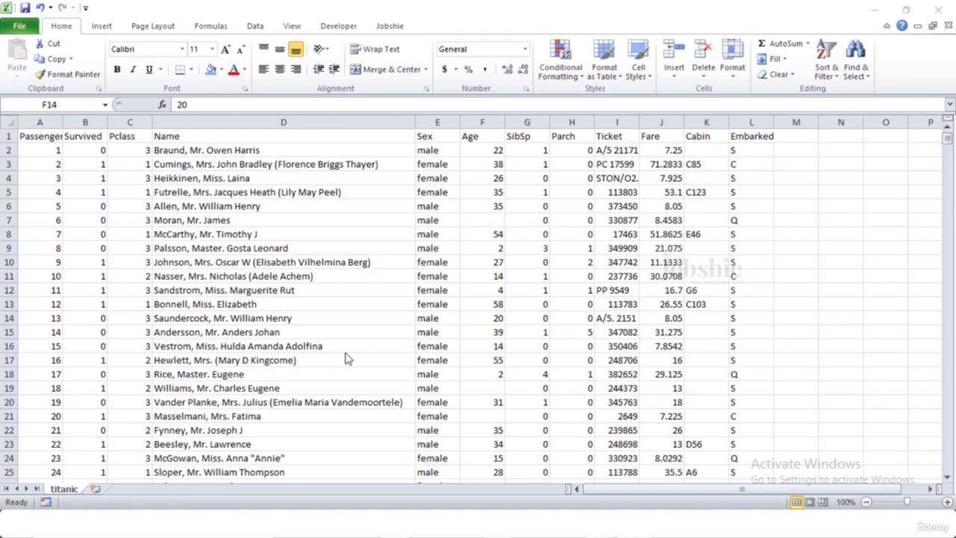
Step: In the titanic workbook, AutoFit the PassengerId column and insert a PivotTable from titanic!$A$1:$L$892 on a new worksheet
{"action": "left_click", "coordinate": [62, 115]}
{"action": "double_click", "coordinate": [62, 116]}
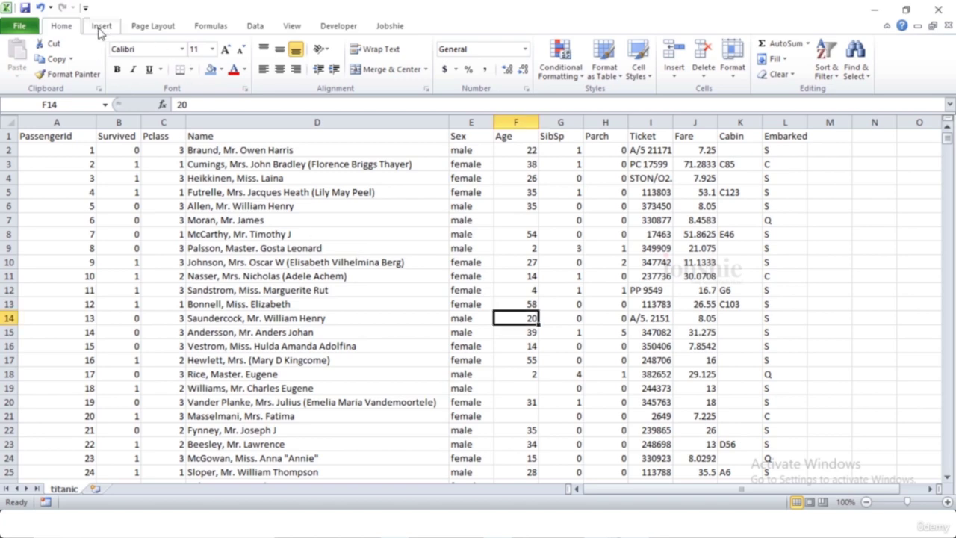
{"action": "left_click", "coordinate": [100, 29]}
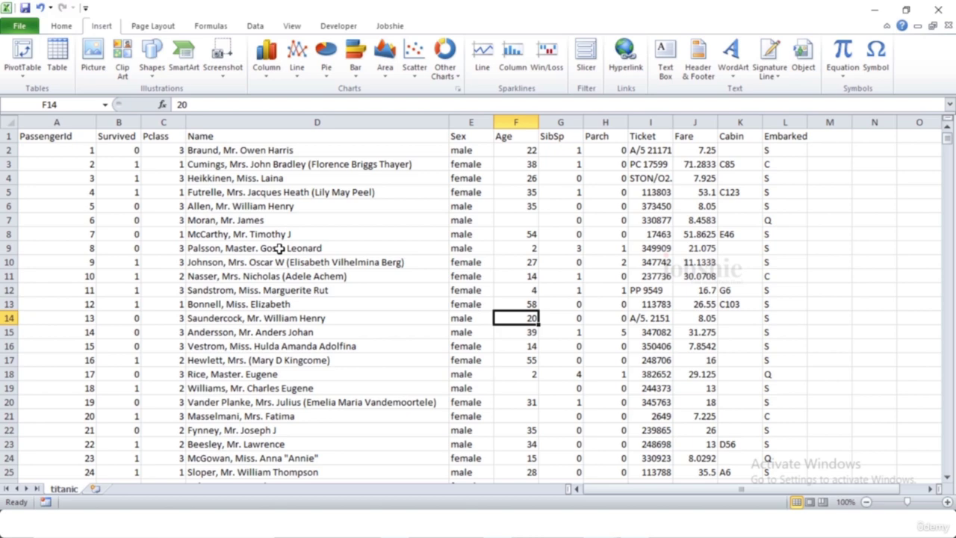
{"action": "left_click", "coordinate": [24, 54]}
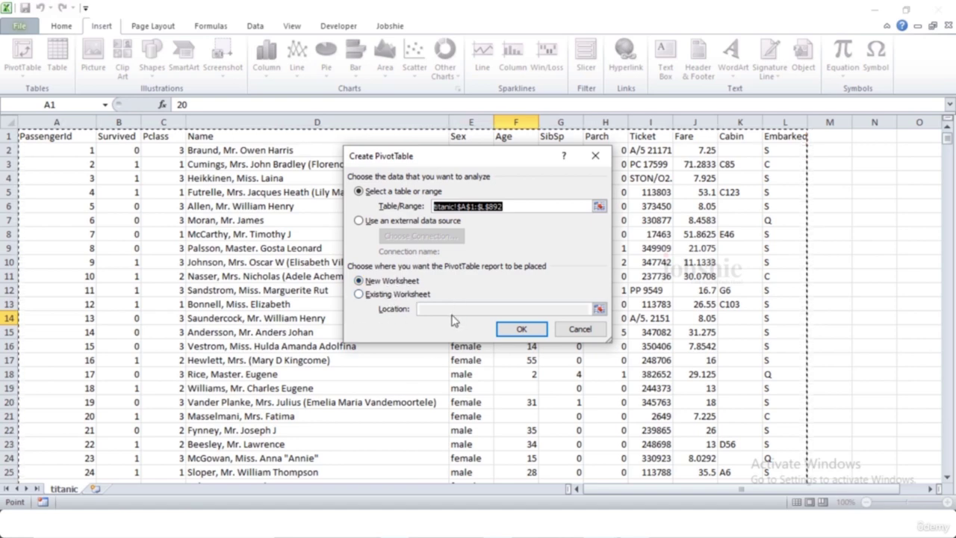
{"action": "left_click", "coordinate": [522, 330]}
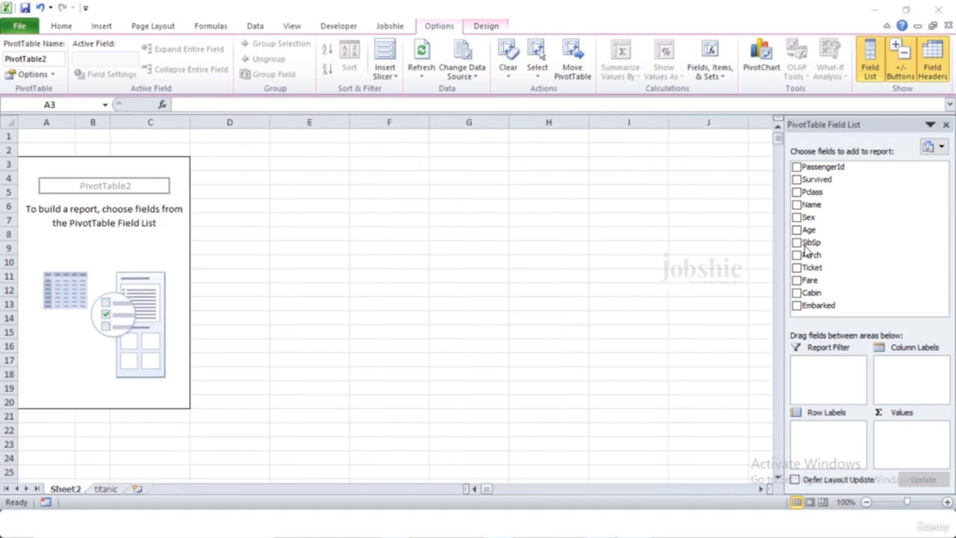
Step: Add Survived, Pclass and Fare to the PivotTable as summed values, with Sex and Age as row labels
{"action": "left_click", "coordinate": [797, 182]}
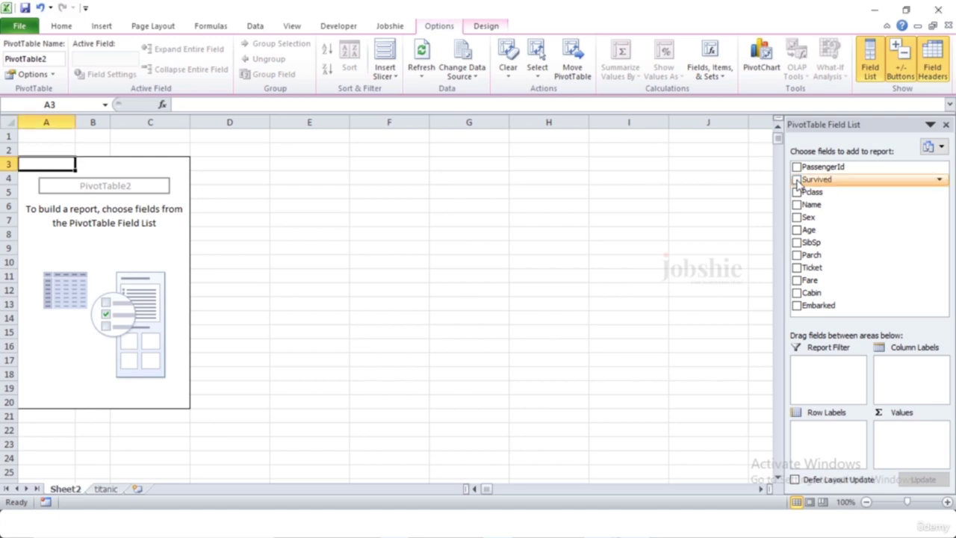
{"action": "left_click", "coordinate": [796, 181]}
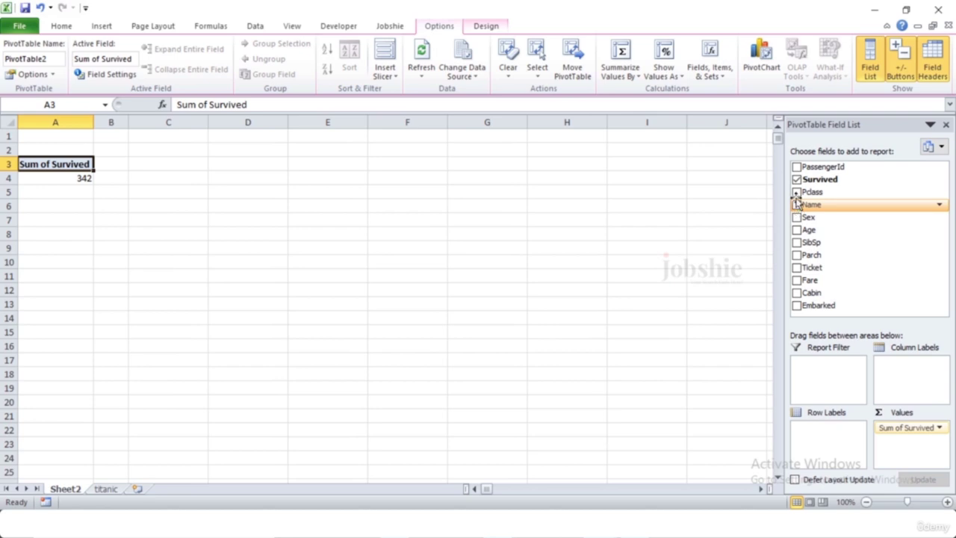
{"action": "left_click", "coordinate": [797, 193]}
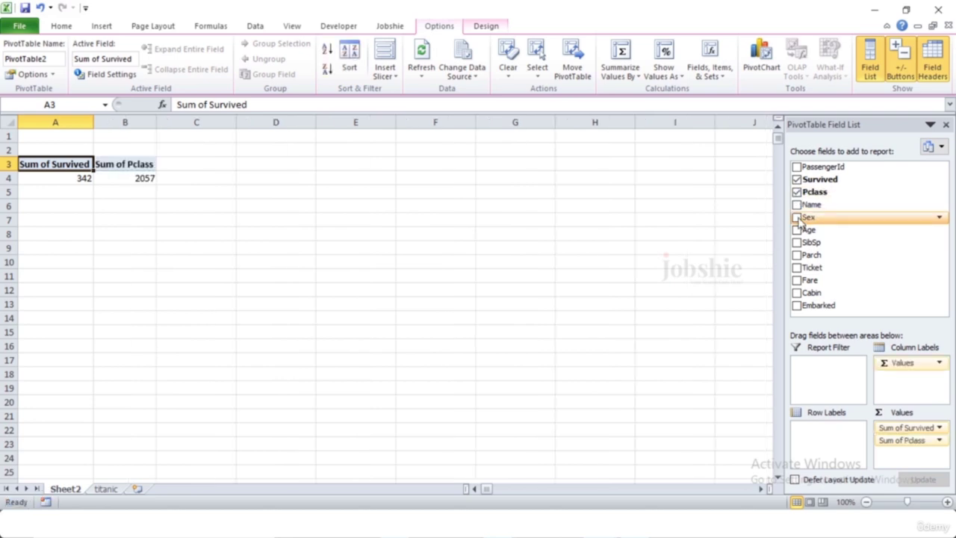
{"action": "left_click", "coordinate": [796, 217]}
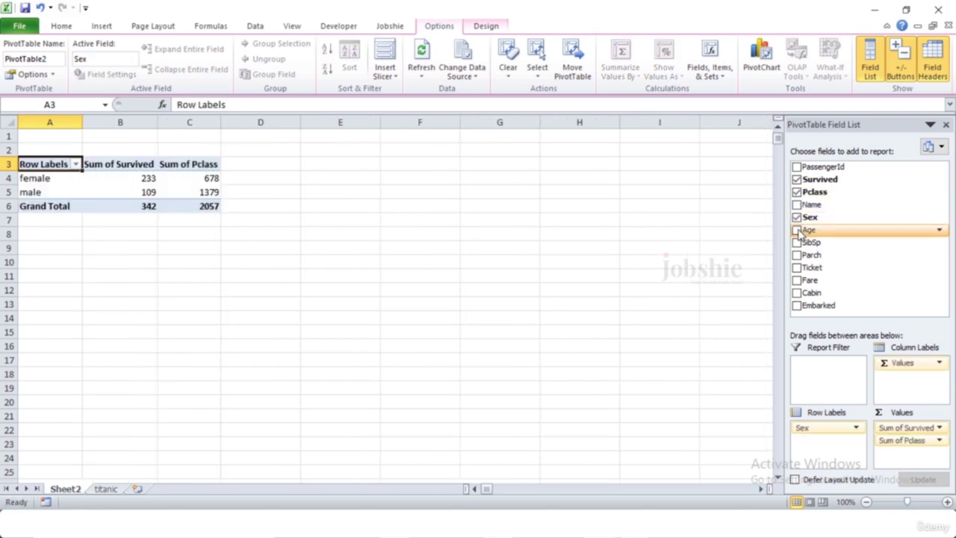
{"action": "left_click", "coordinate": [796, 230]}
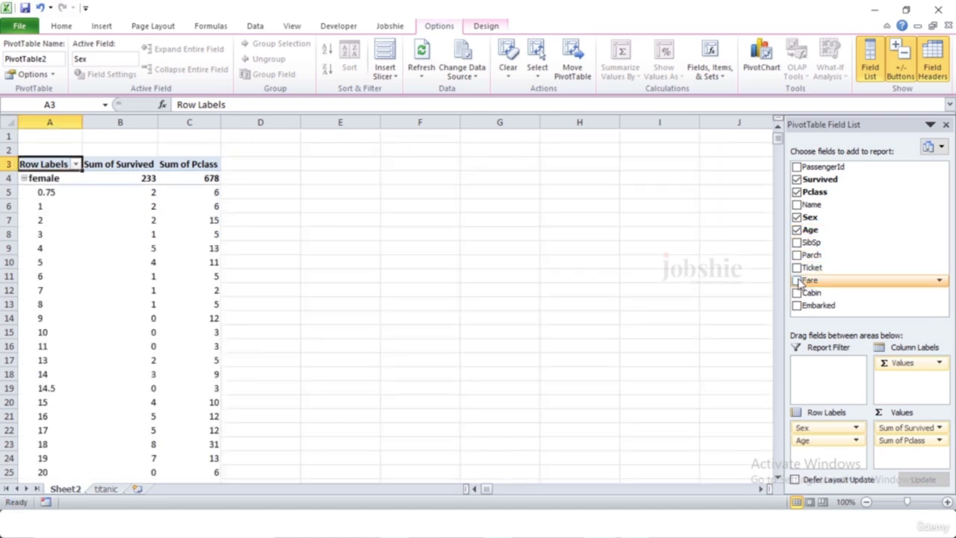
{"action": "left_click", "coordinate": [797, 280]}
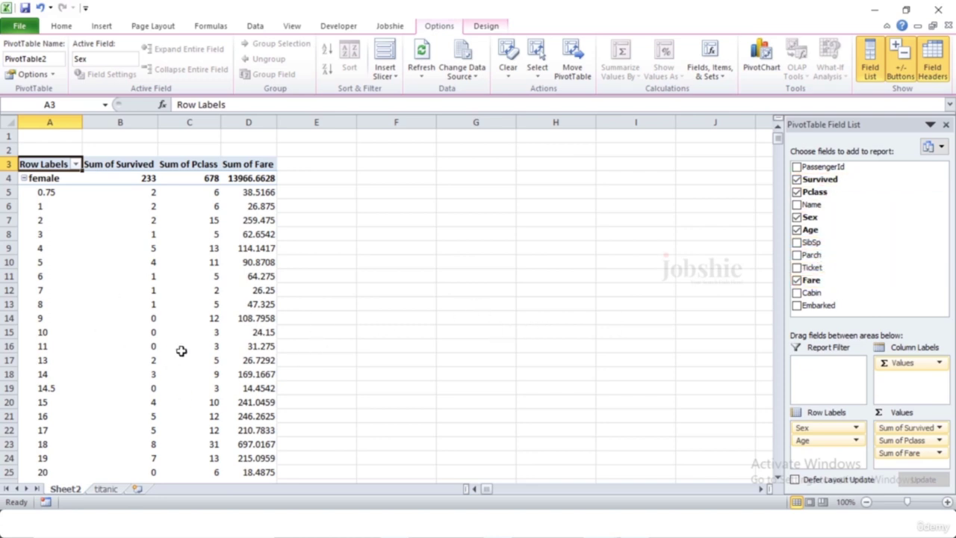
Step: Review the age rows in the PivotTable, and collapse the female and male groups to their subtotals
{"action": "scroll", "coordinate": [181, 349], "scroll_direction": "down", "scroll_amount": 13}
{"action": "scroll", "coordinate": [181, 349], "scroll_direction": "down", "scroll_amount": 20}
{"action": "scroll", "coordinate": [455, 370], "scroll_direction": "up", "scroll_amount": 20}
{"action": "left_click", "coordinate": [24, 179]}
{"action": "left_click", "coordinate": [24, 192]}
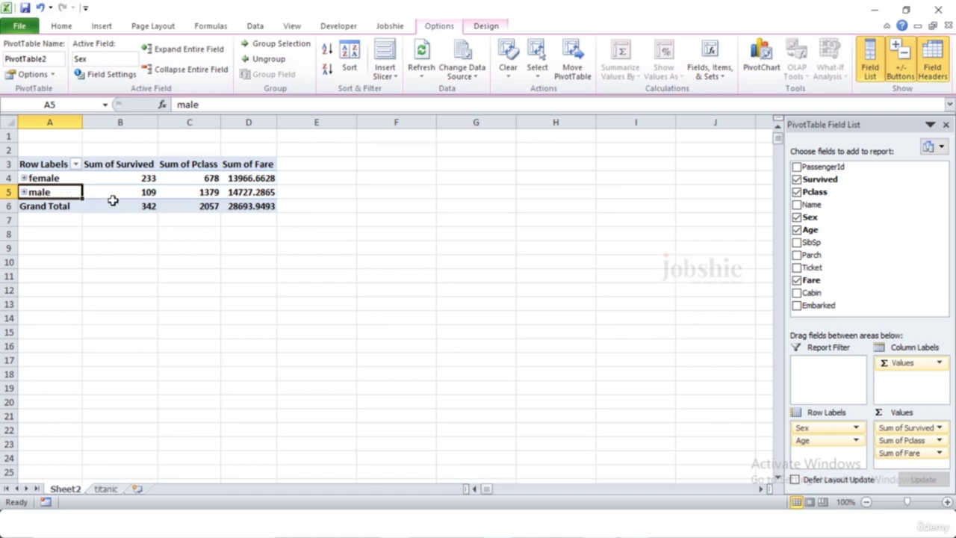
Step: Examine the summed Survived, Pclass and Fare values of the female and male groups and the fare grand total in the PivotTable
{"action": "mouse_move", "coordinate": [144, 182]}
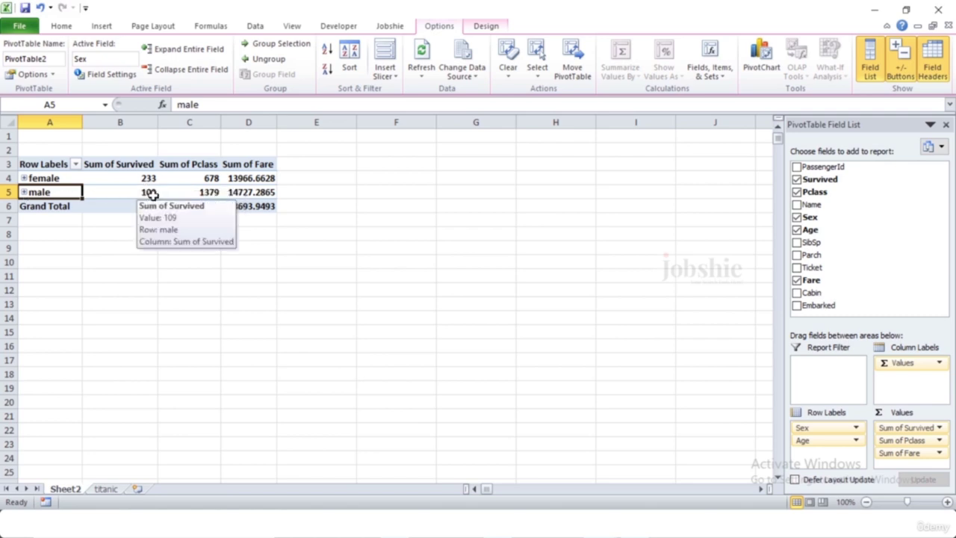
{"action": "key", "text": "Right"}
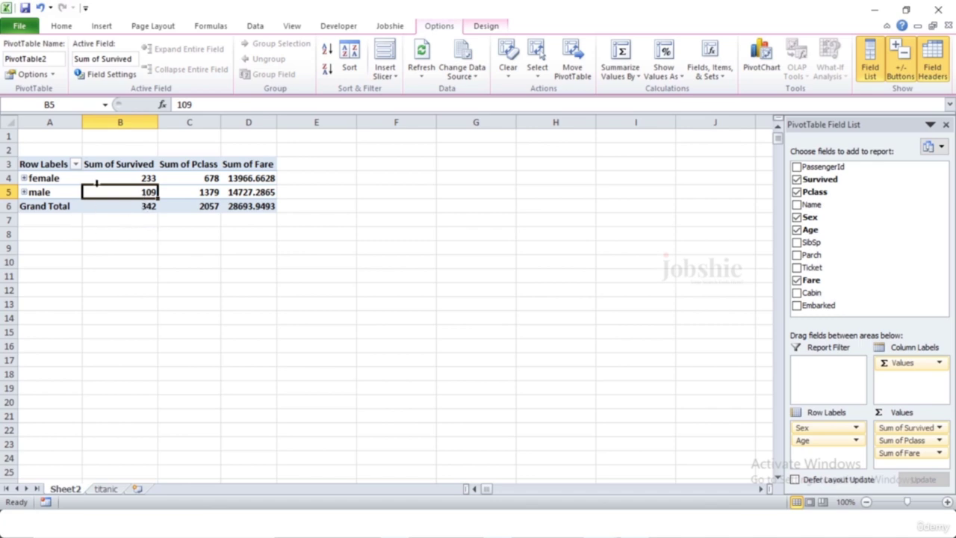
{"action": "left_click", "coordinate": [265, 288]}
{"action": "left_click", "coordinate": [191, 178]}
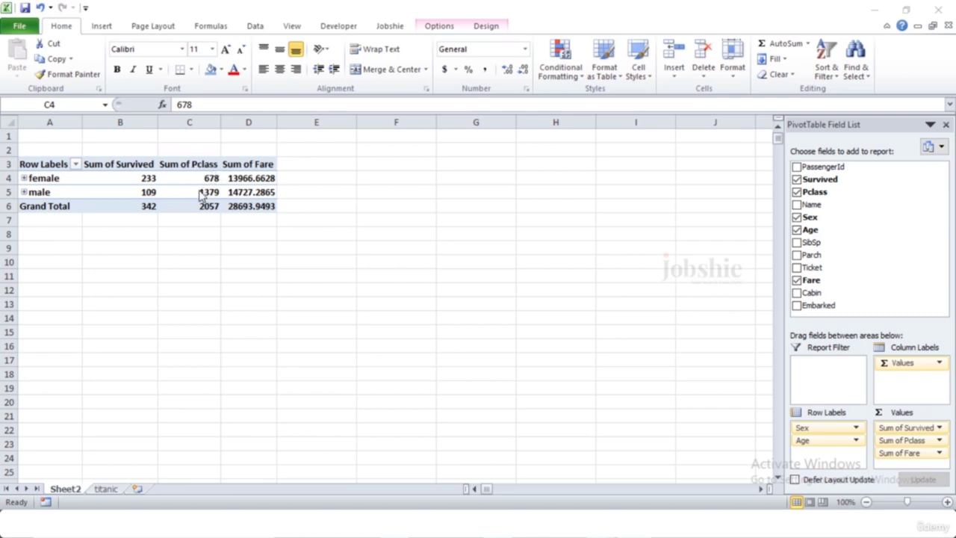
{"action": "key", "text": "Up"}
{"action": "key", "text": "Right"}
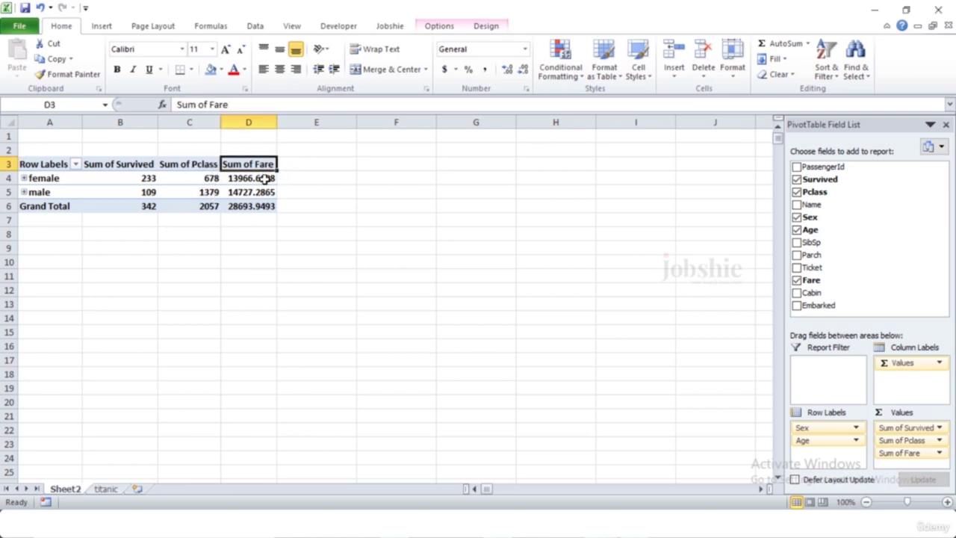
{"action": "left_click", "coordinate": [254, 206]}
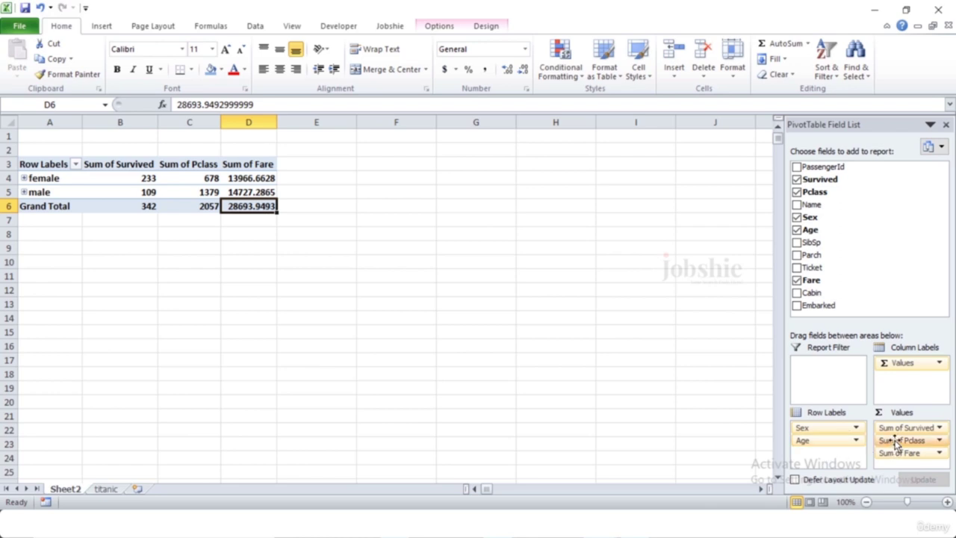
Step: Move Pclass from the PivotTable values to the row labels below Age, and expand the female group to show the classes under each age
{"action": "left_click_drag", "start_coordinate": [896, 443], "coordinate": [824, 457]}
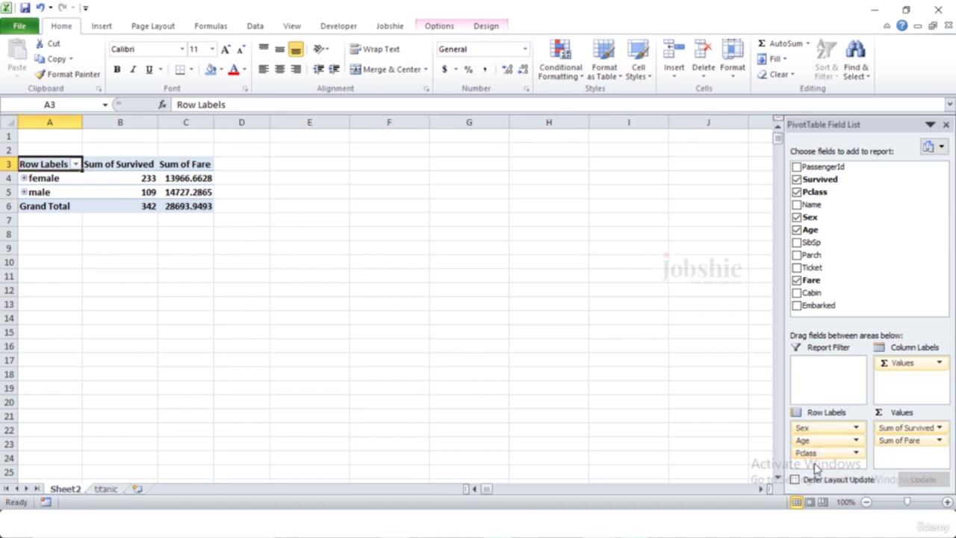
{"action": "left_click", "coordinate": [25, 178]}
{"action": "left_click", "coordinate": [60, 206]}
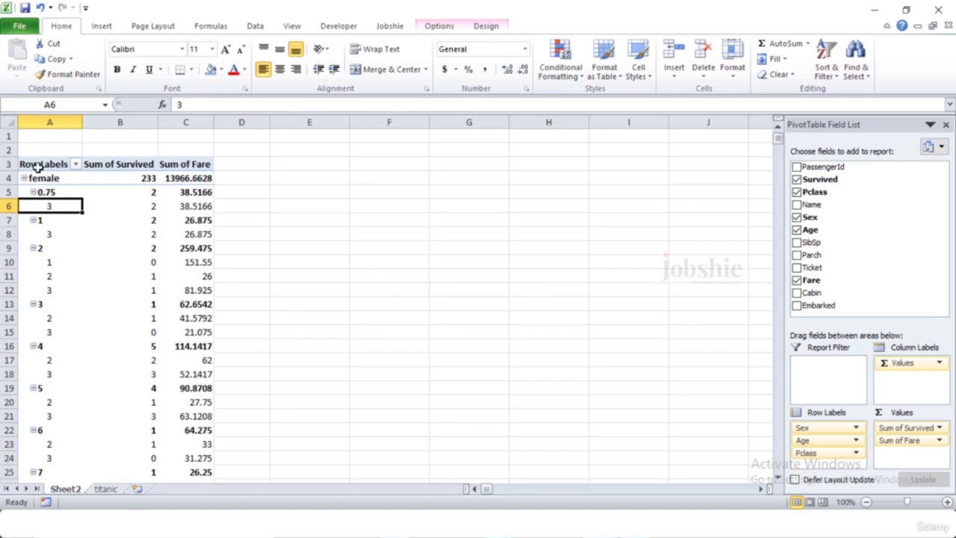
{"action": "left_click", "coordinate": [46, 222]}
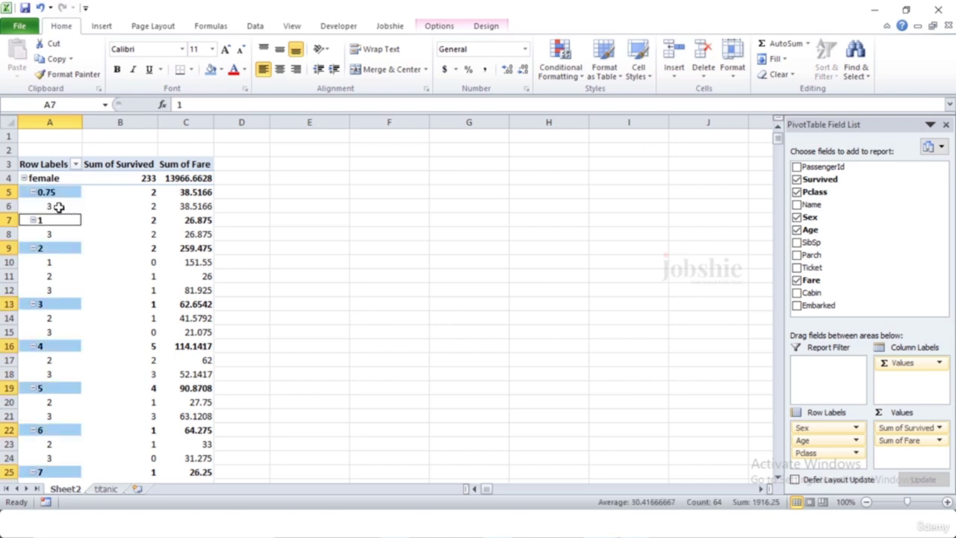
{"action": "left_click", "coordinate": [54, 206]}
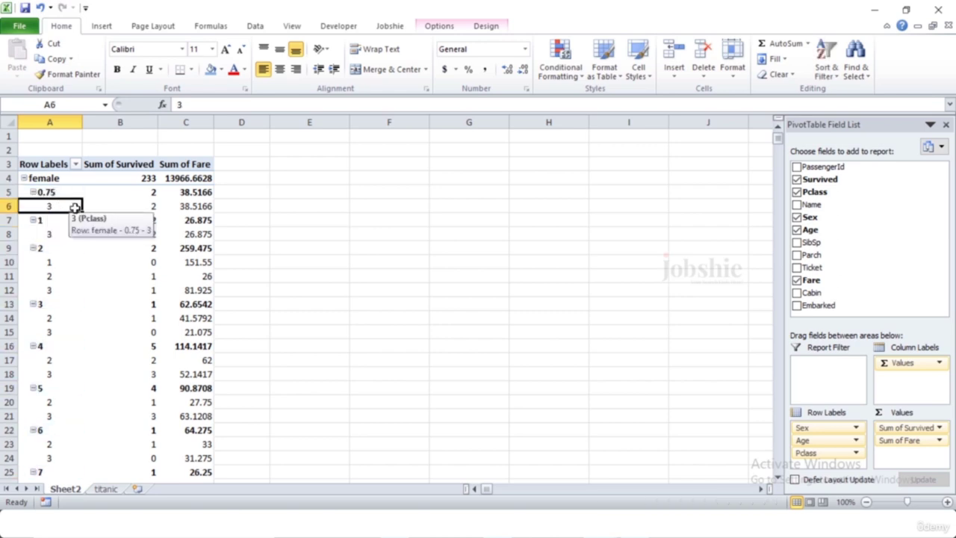
{"action": "left_click", "coordinate": [47, 234]}
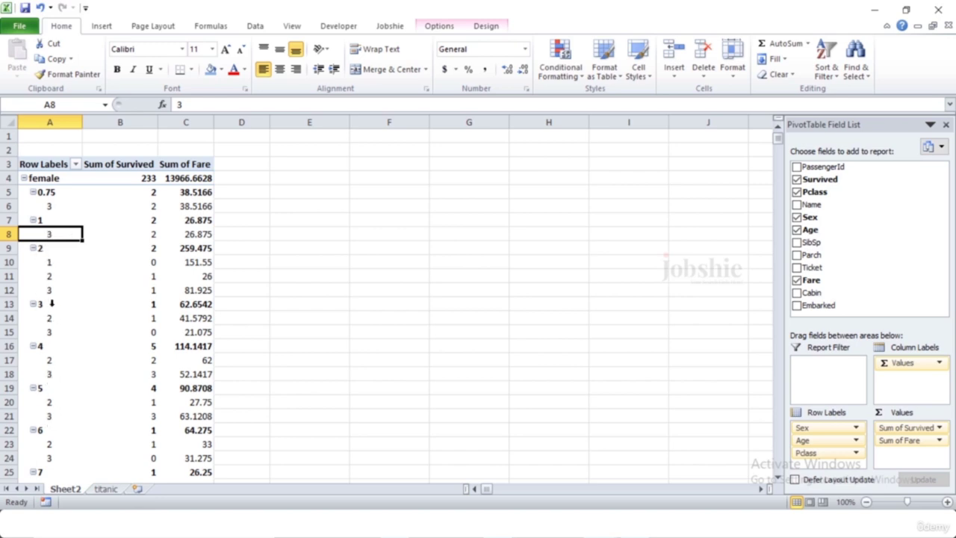
Step: Review the class breakdown by age in the female group down to the grand total, and expand the male group
{"action": "scroll", "coordinate": [45, 420], "scroll_direction": "down", "scroll_amount": 1}
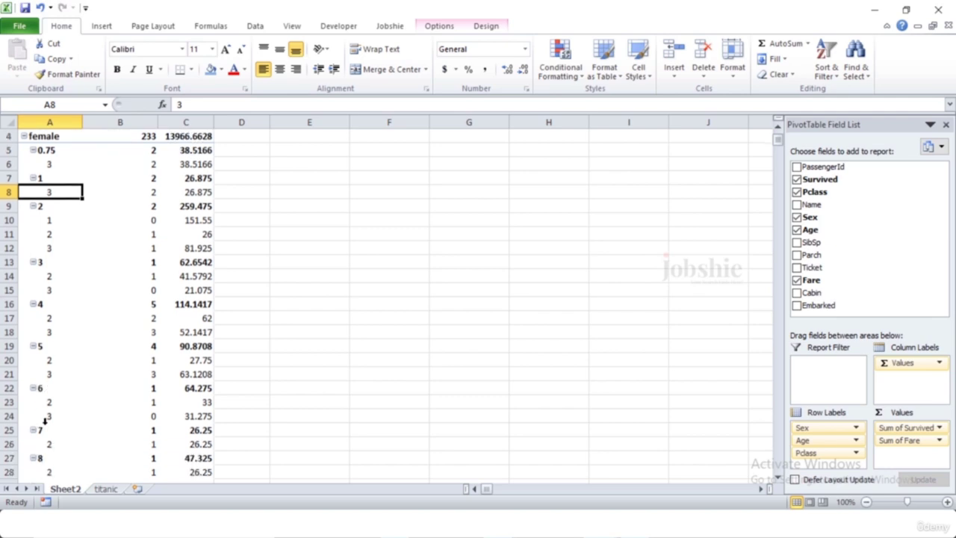
{"action": "scroll", "coordinate": [45, 420], "scroll_direction": "down", "scroll_amount": 1}
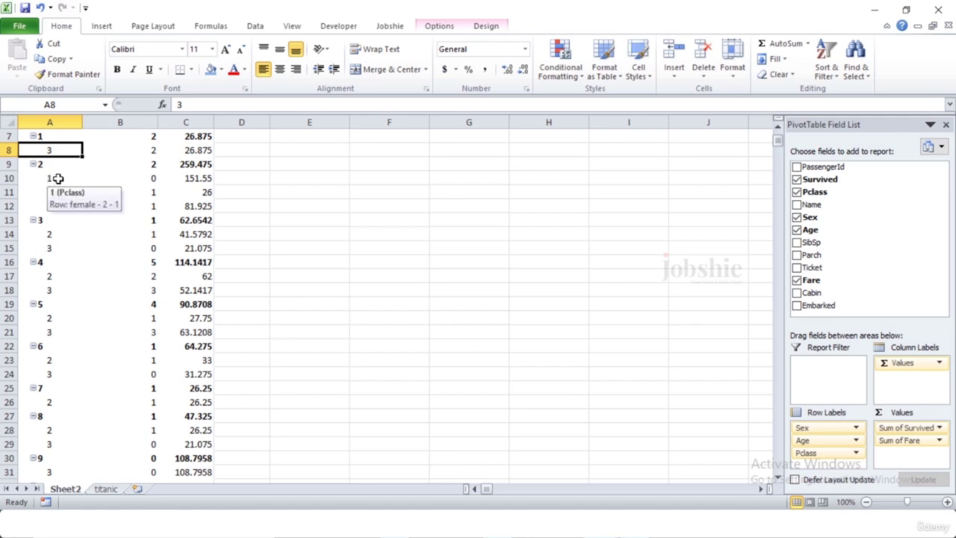
{"action": "scroll", "coordinate": [102, 254], "scroll_direction": "up", "scroll_amount": 2}
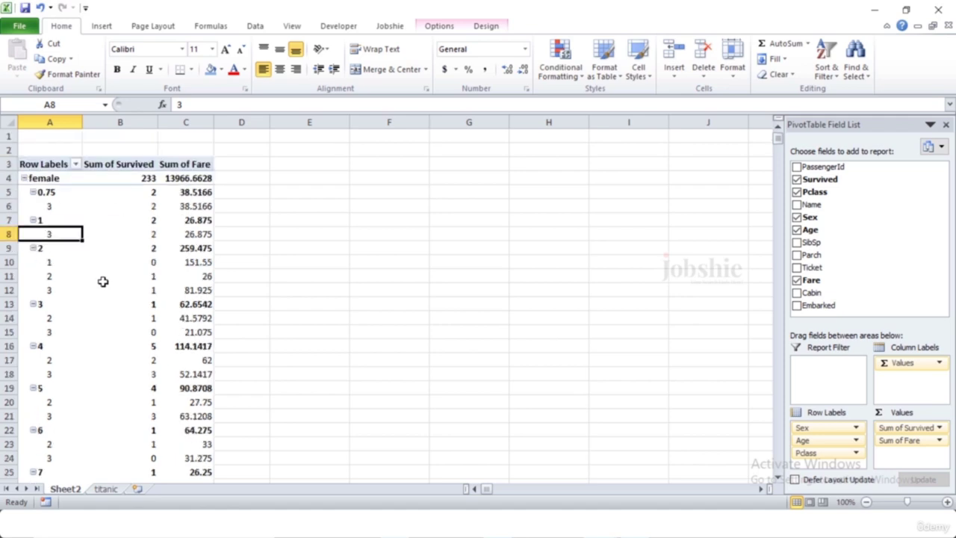
{"action": "scroll", "coordinate": [77, 405], "scroll_direction": "down", "scroll_amount": 5}
{"action": "scroll", "coordinate": [77, 407], "scroll_direction": "down", "scroll_amount": 17}
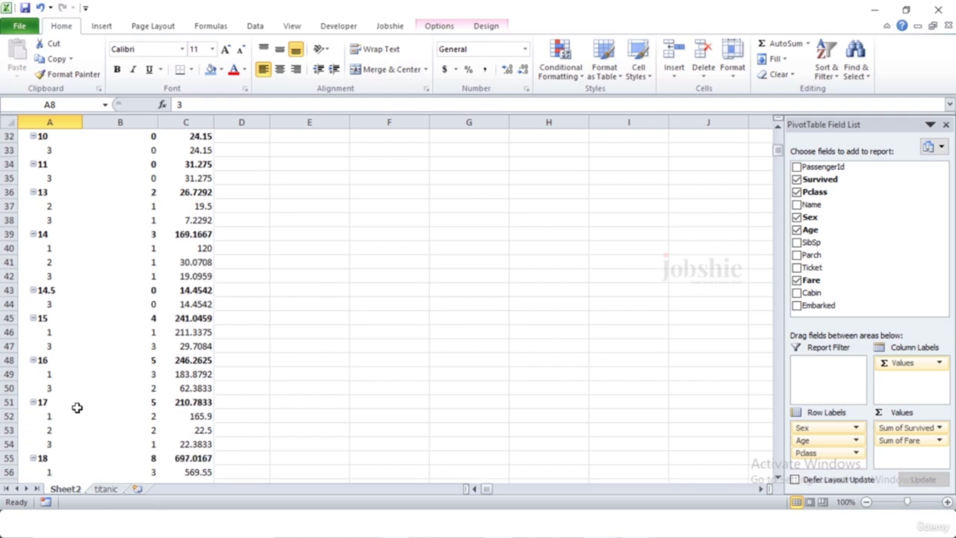
{"action": "scroll", "coordinate": [77, 407], "scroll_direction": "down", "scroll_amount": 20}
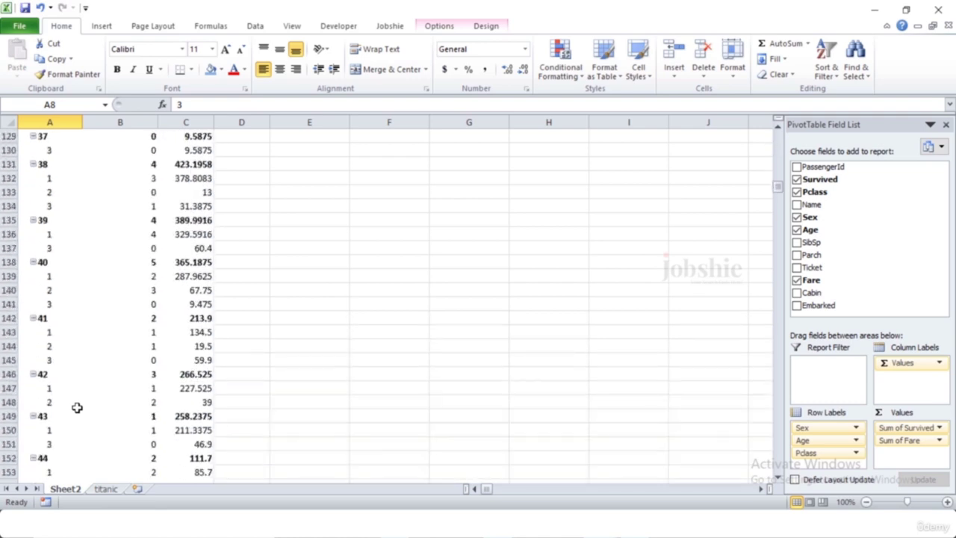
{"action": "scroll", "coordinate": [76, 406], "scroll_direction": "down", "scroll_amount": 2}
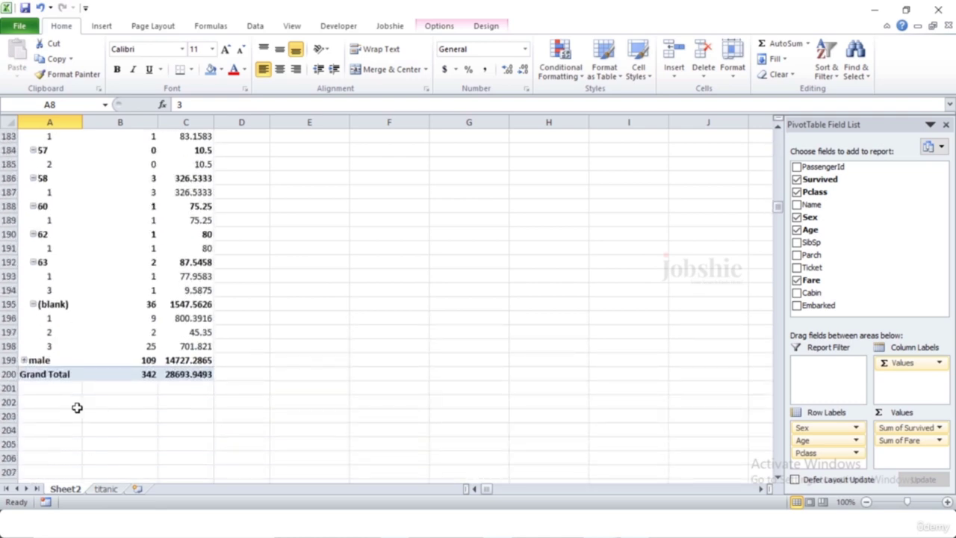
{"action": "left_click", "coordinate": [25, 361]}
Step: Move Age from the PivotTable row labels to the values, and summarize the Survived field by Count
{"action": "left_click_drag", "start_coordinate": [810, 439], "coordinate": [900, 452]}
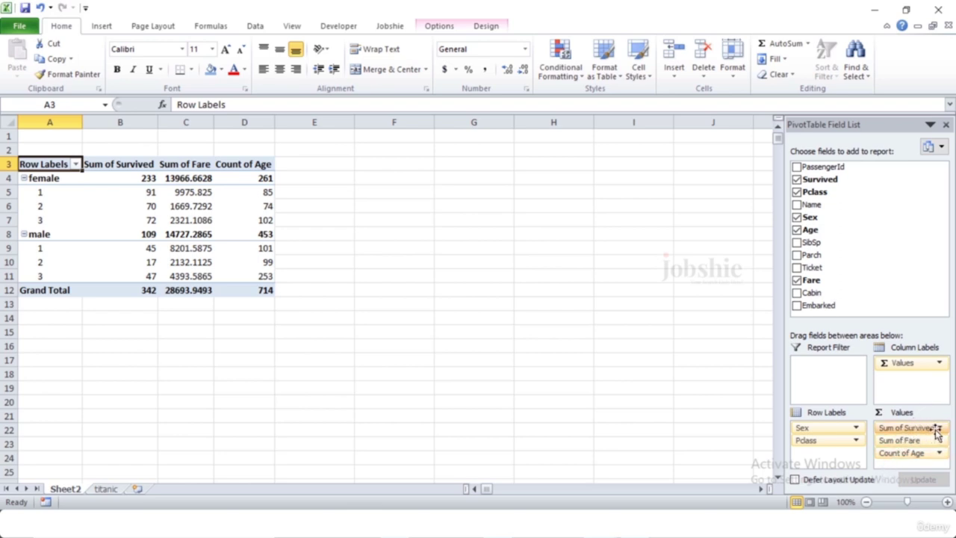
{"action": "left_click", "coordinate": [893, 429]}
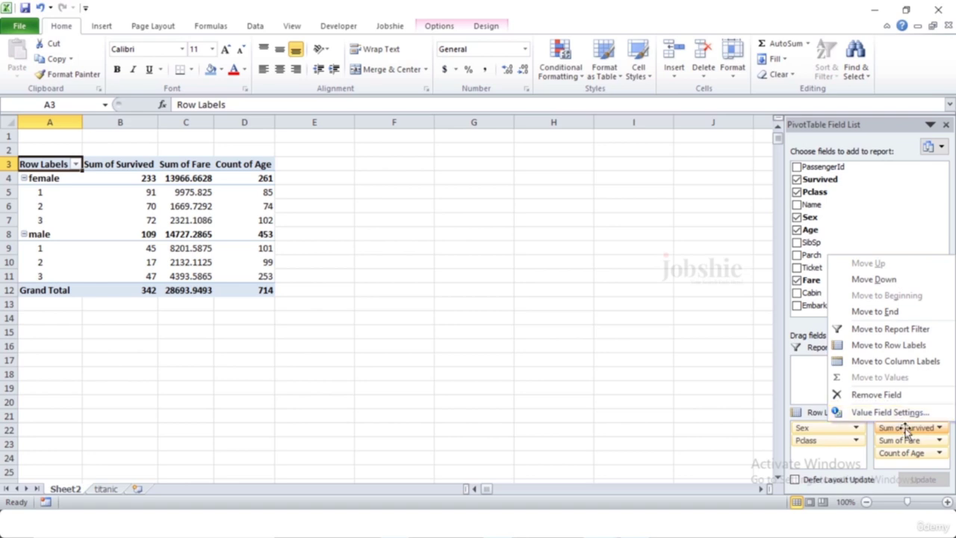
{"action": "left_click", "coordinate": [905, 427]}
{"action": "left_click", "coordinate": [905, 427]}
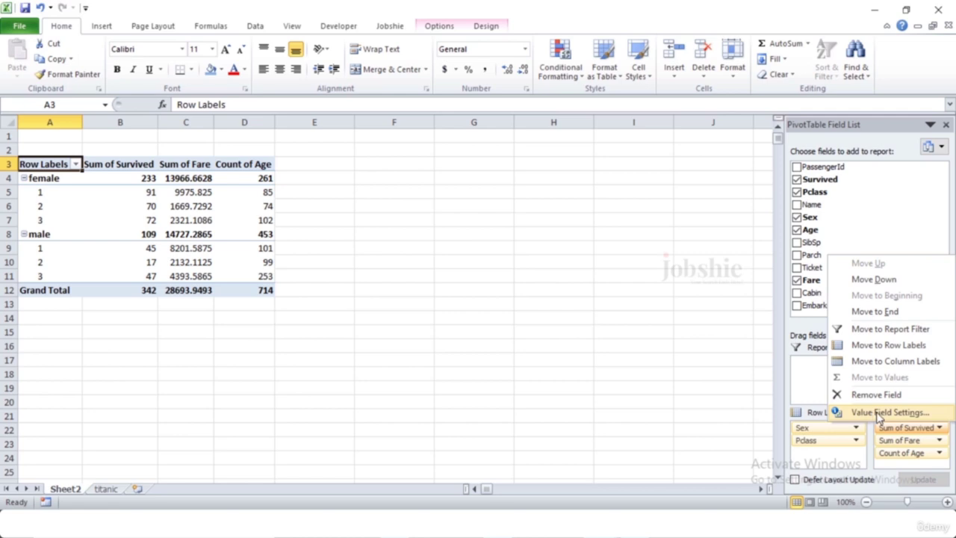
{"action": "left_click", "coordinate": [878, 413]}
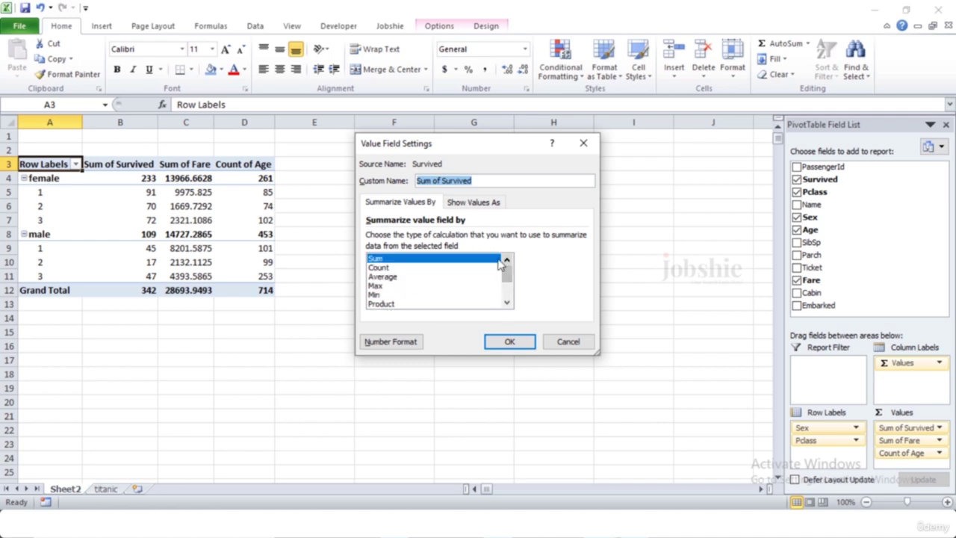
{"action": "left_click", "coordinate": [439, 269]}
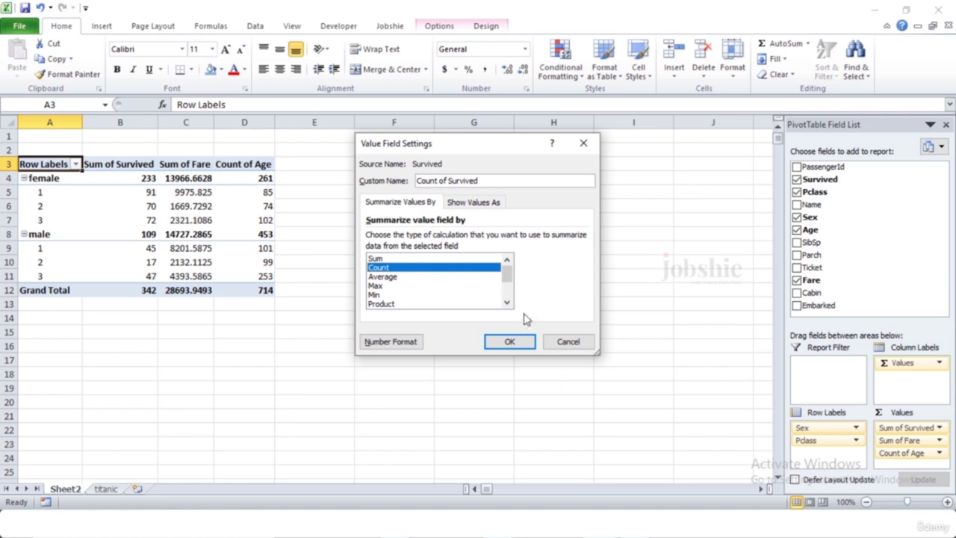
{"action": "left_click", "coordinate": [502, 342]}
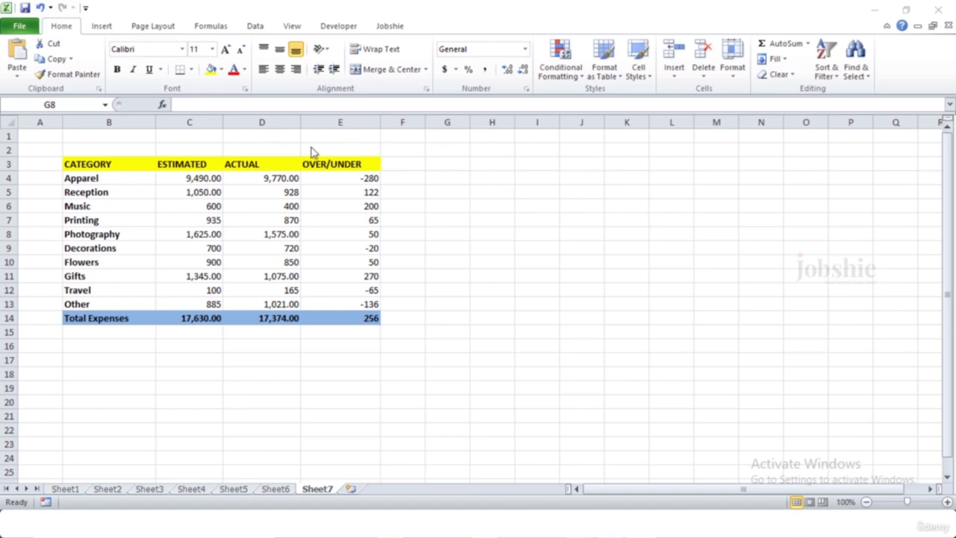
Step: In the expenses table on Sheet7, insert a basic 2-D pie chart from B3:C13 and move it clear of the table
{"action": "left_click", "coordinate": [85, 162]}
{"action": "left_click_drag", "start_coordinate": [85, 162], "coordinate": [348, 317]}
{"action": "left_click", "coordinate": [557, 322]}
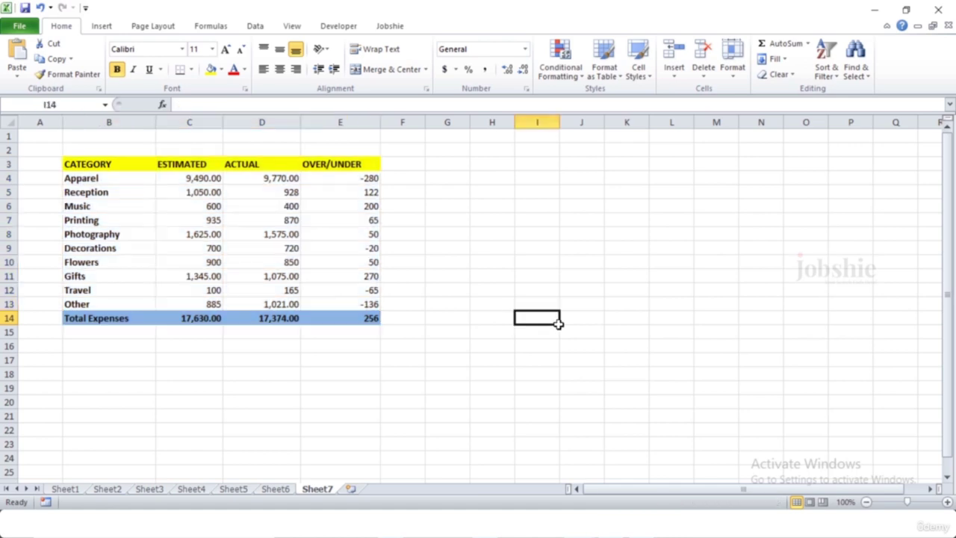
{"action": "left_click", "coordinate": [102, 27]}
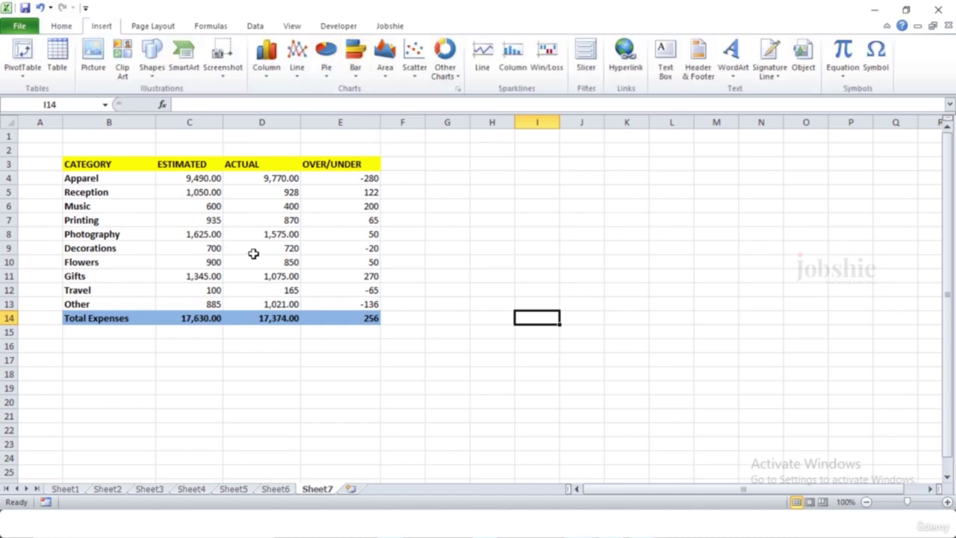
{"action": "left_click_drag", "start_coordinate": [89, 164], "coordinate": [203, 305]}
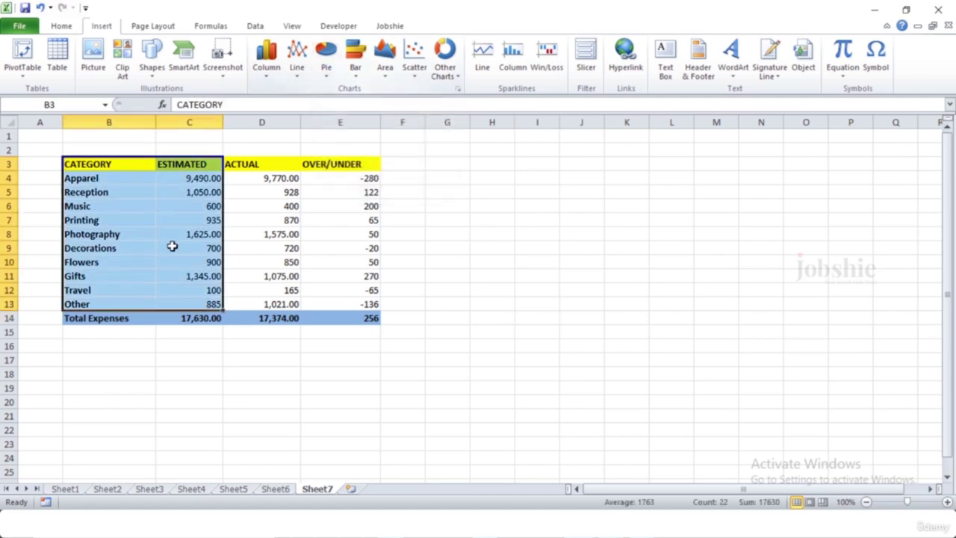
{"action": "left_click", "coordinate": [326, 52]}
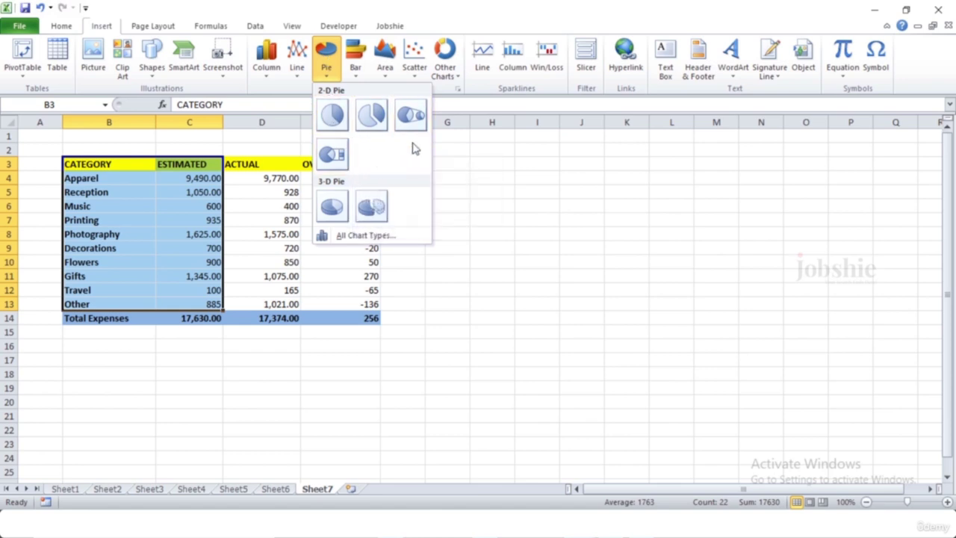
{"action": "left_click", "coordinate": [334, 114]}
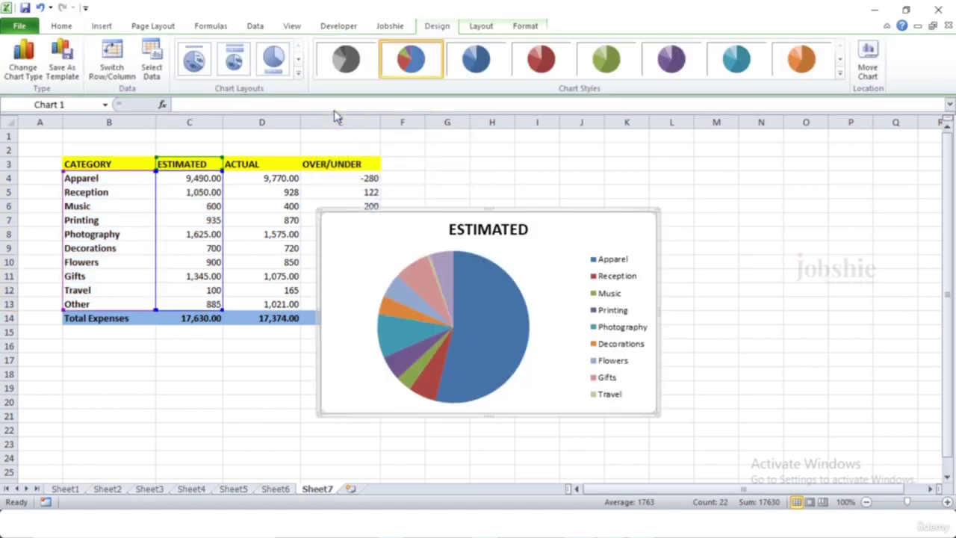
{"action": "left_click_drag", "start_coordinate": [542, 241], "coordinate": [630, 232]}
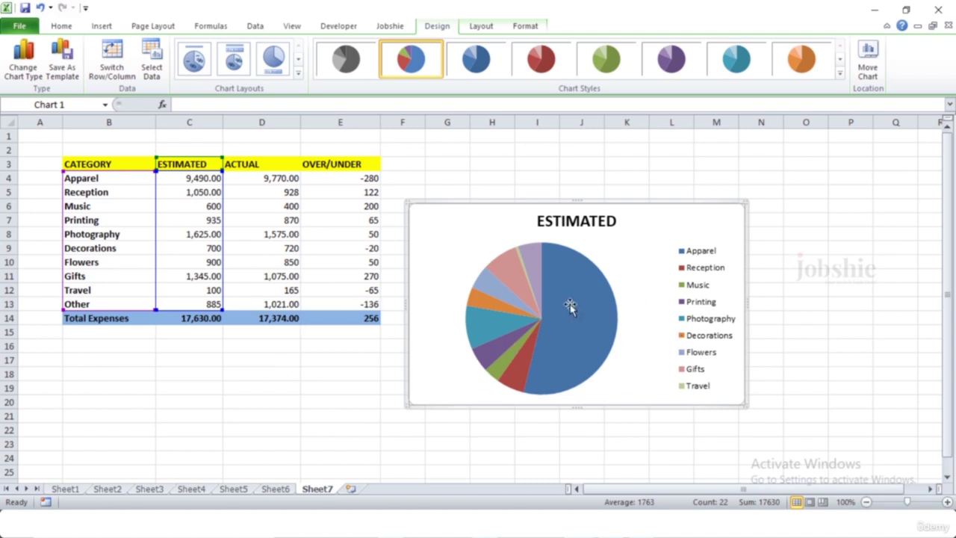
Step: Try the blue, red, green and teal chart styles on the ESTIMATED pie chart, and reapply the multicolour style
{"action": "mouse_move", "coordinate": [595, 336]}
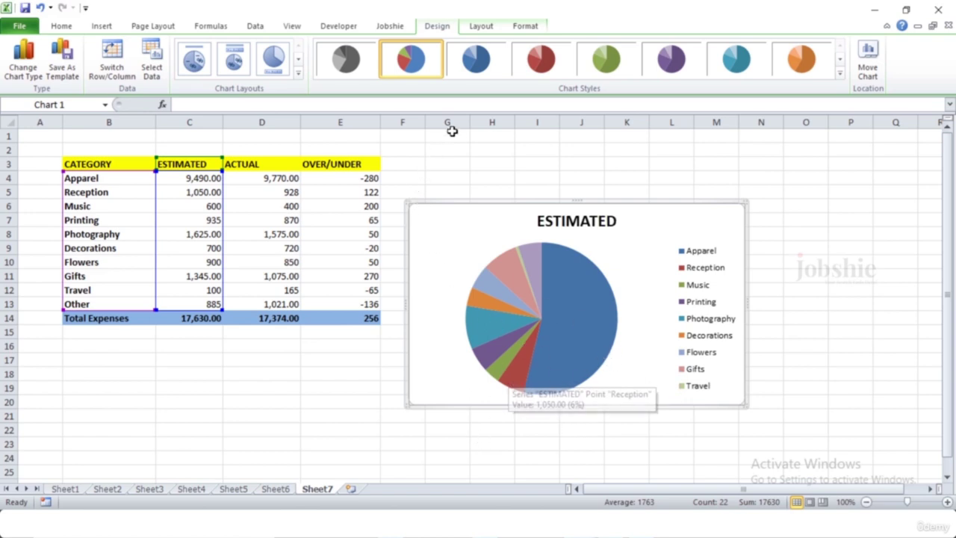
{"action": "left_click", "coordinate": [483, 65]}
{"action": "left_click", "coordinate": [551, 72]}
{"action": "left_click", "coordinate": [627, 71]}
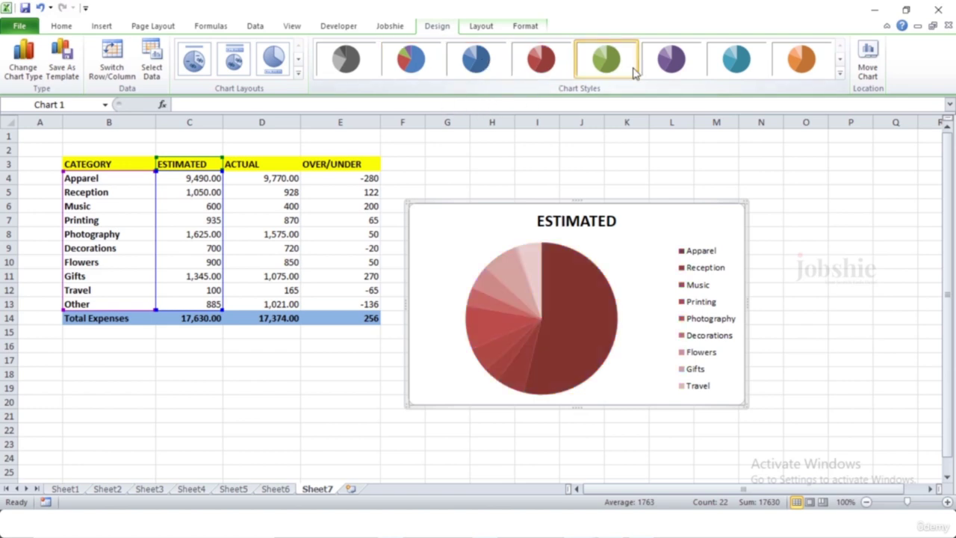
{"action": "left_click", "coordinate": [713, 75]}
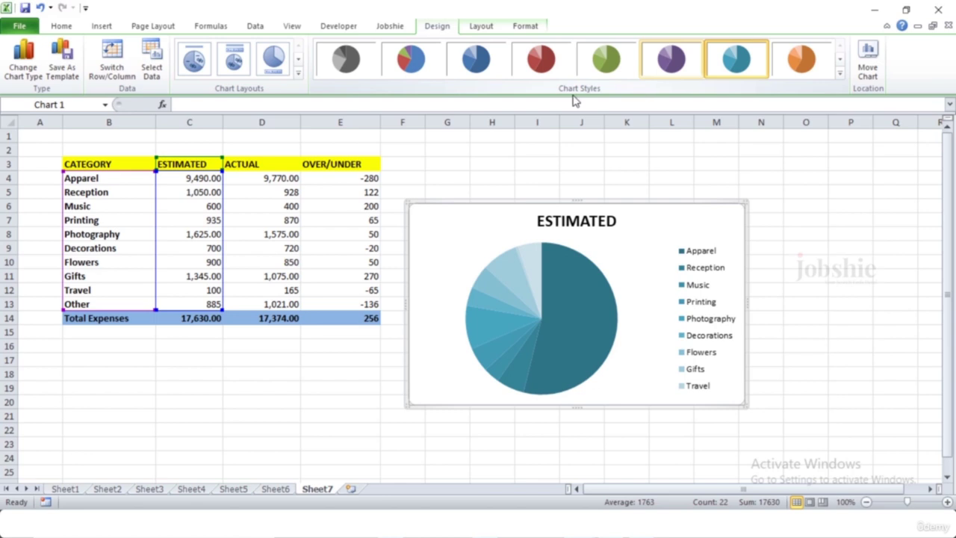
{"action": "left_click", "coordinate": [403, 67]}
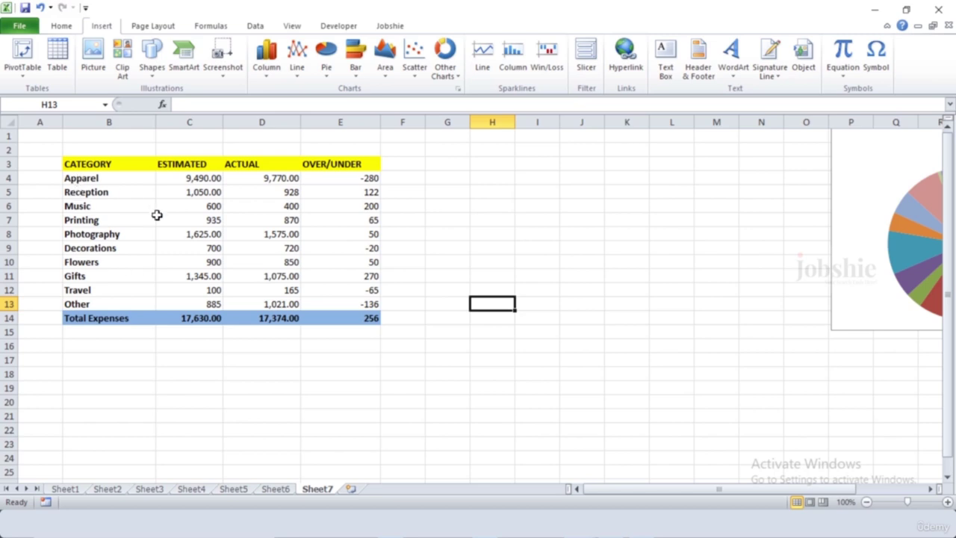
Step: Insert a 2-D clustered column chart of the estimated expenses by category from B3:C13
{"action": "left_click_drag", "start_coordinate": [74, 164], "coordinate": [192, 299]}
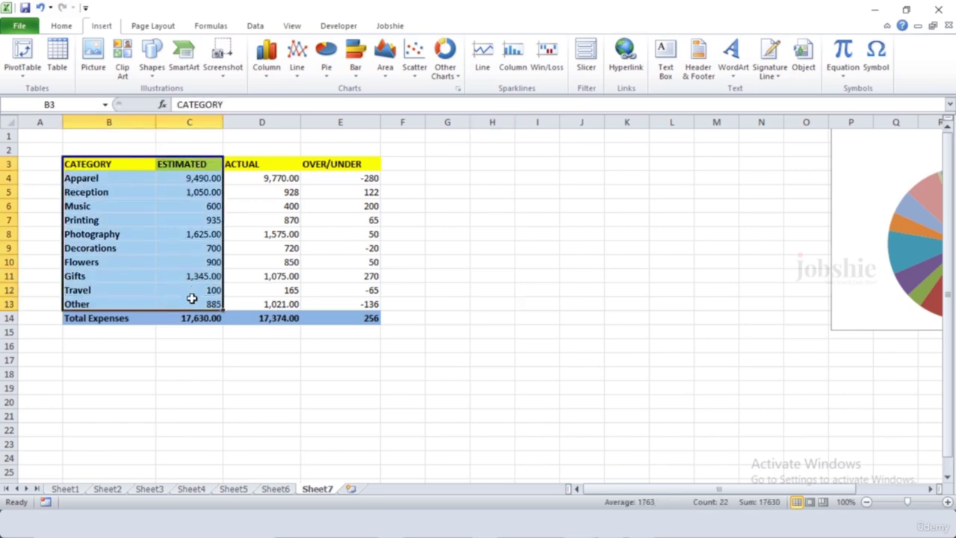
{"action": "left_click", "coordinate": [266, 66]}
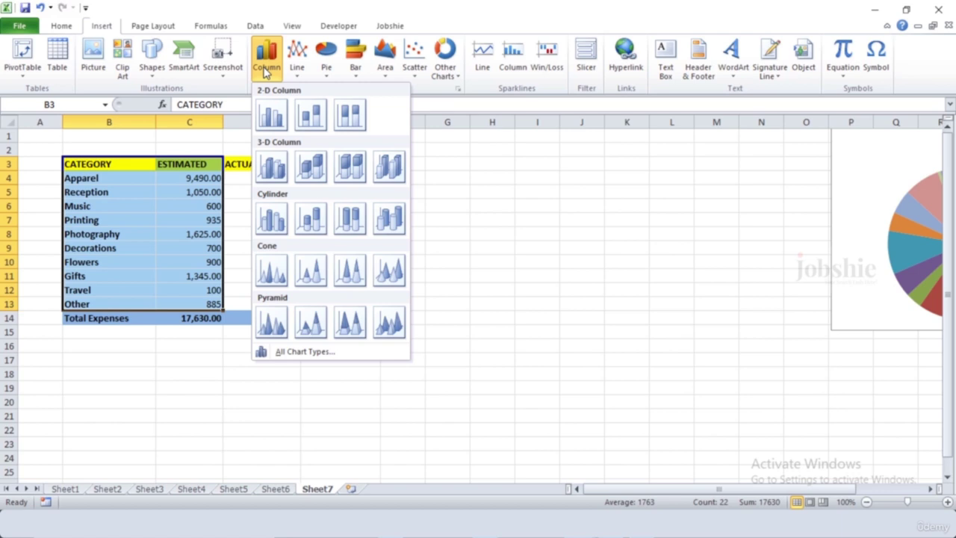
{"action": "left_click", "coordinate": [272, 116]}
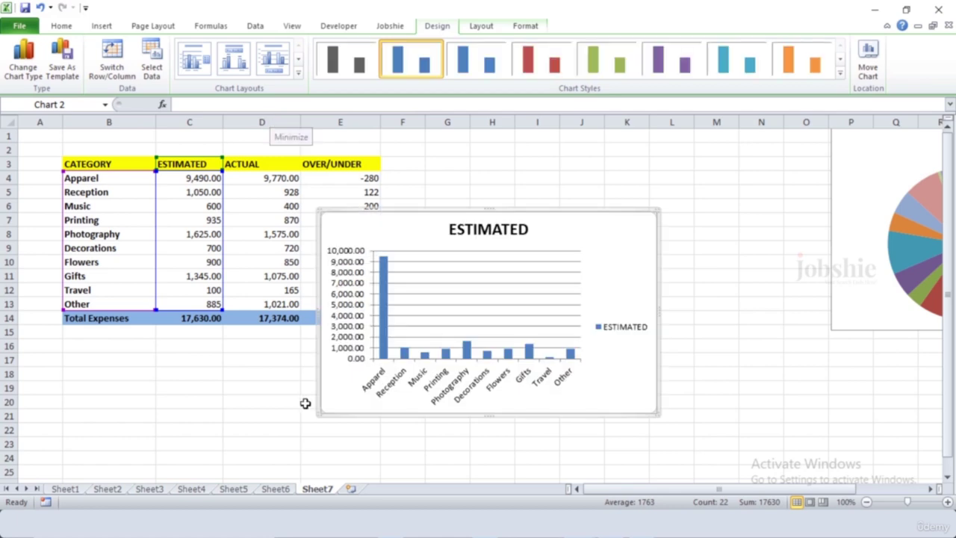
Step: Move the ESTIMATED column chart clear of the expenses table, try the red and green chart styles on it, and apply the purple style
{"action": "left_click_drag", "start_coordinate": [552, 236], "coordinate": [671, 206]}
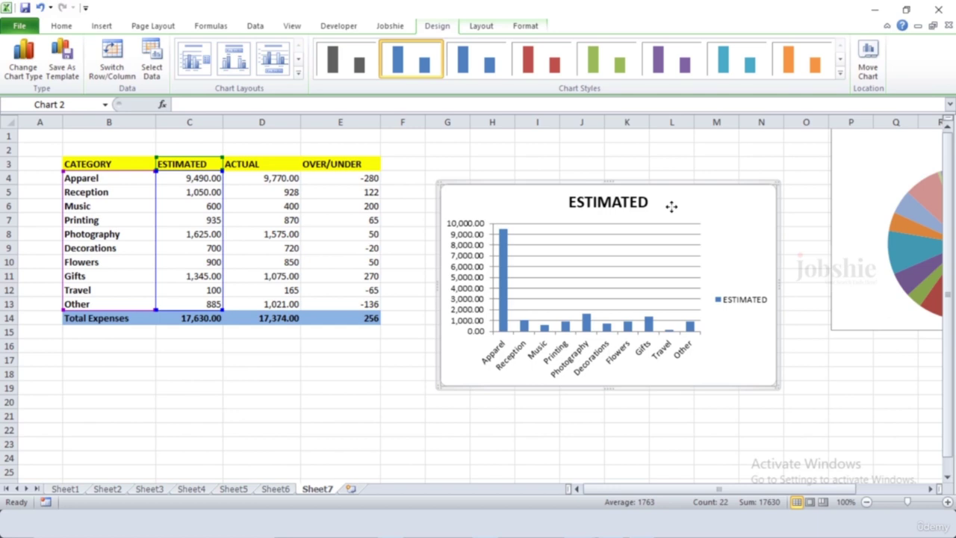
{"action": "left_click", "coordinate": [543, 66]}
{"action": "left_click", "coordinate": [626, 66]}
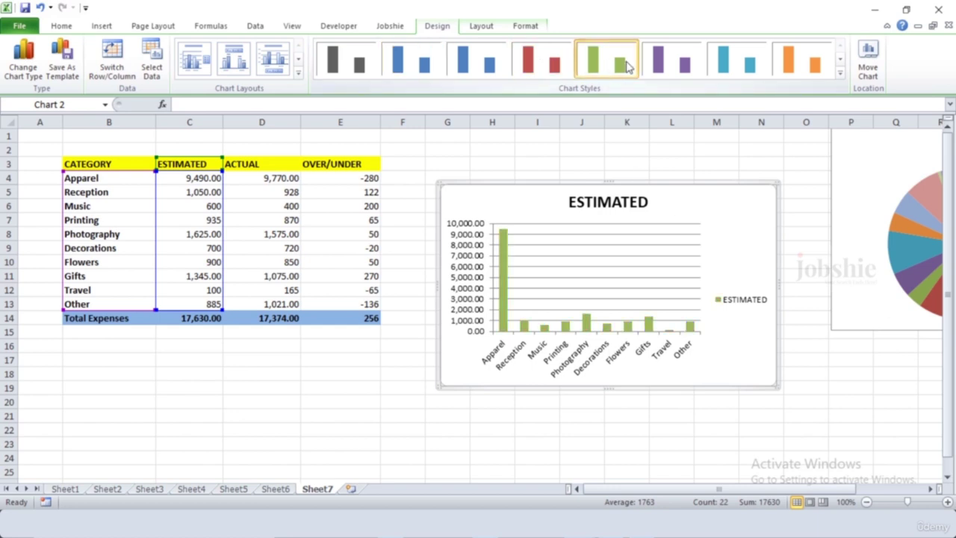
{"action": "left_click", "coordinate": [680, 66]}
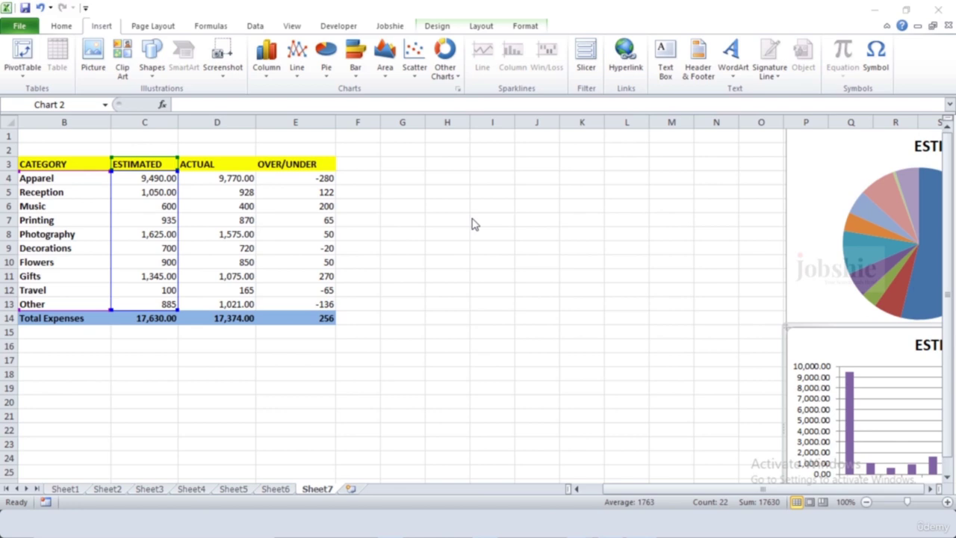
Step: Insert a basic 2-D line chart of the estimated expenses by category from B3:C13
{"action": "scroll", "coordinate": [424, 422], "scroll_direction": "left", "scroll_amount": 1}
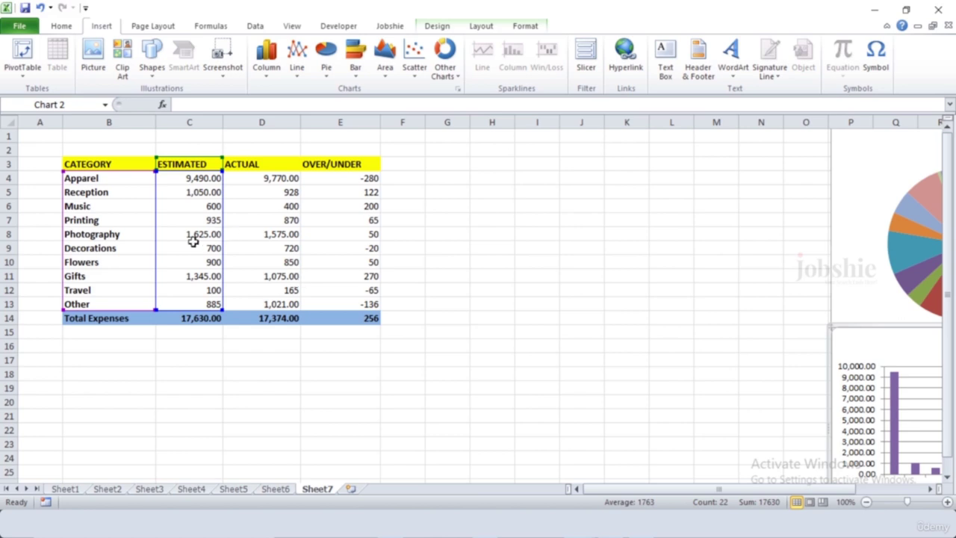
{"action": "left_click", "coordinate": [275, 249]}
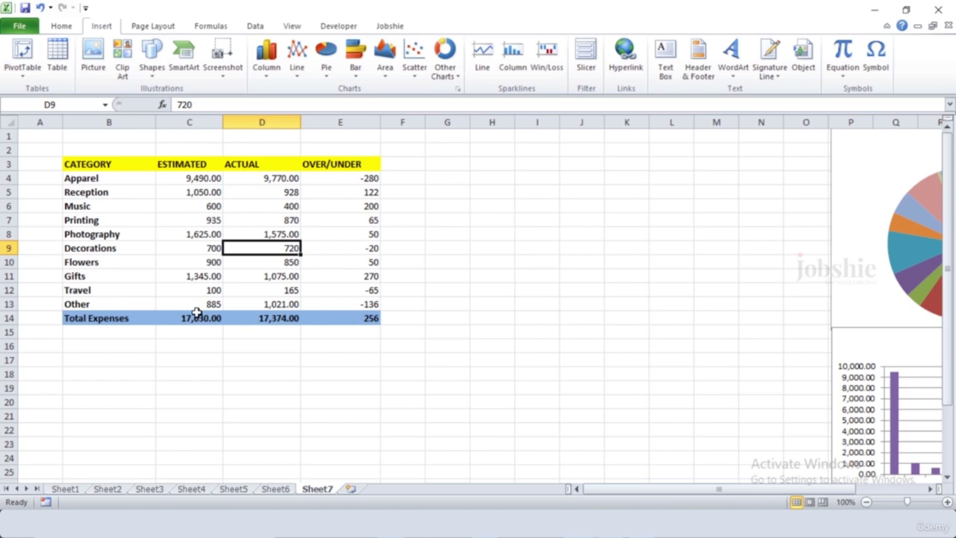
{"action": "double_click", "coordinate": [75, 163]}
{"action": "left_click_drag", "start_coordinate": [75, 163], "coordinate": [213, 304]}
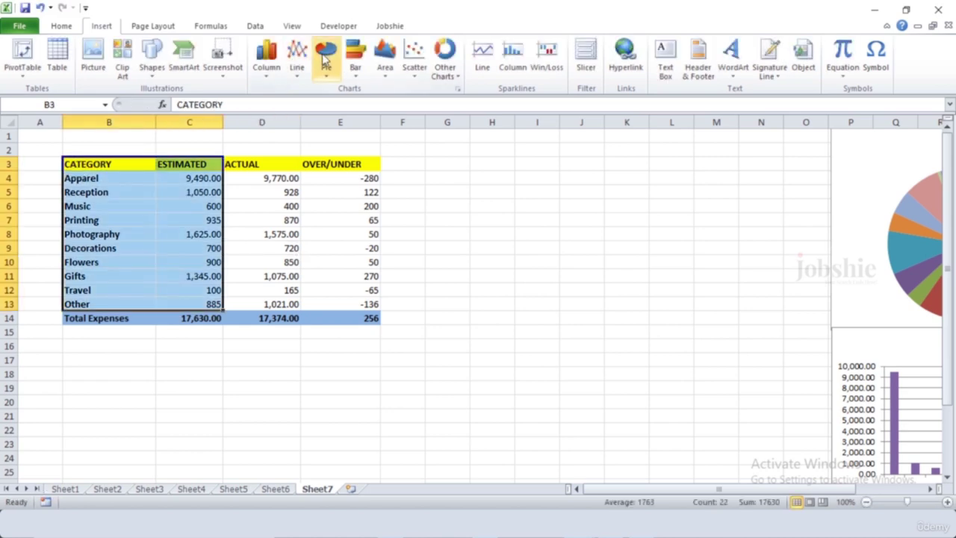
{"action": "left_click", "coordinate": [299, 58]}
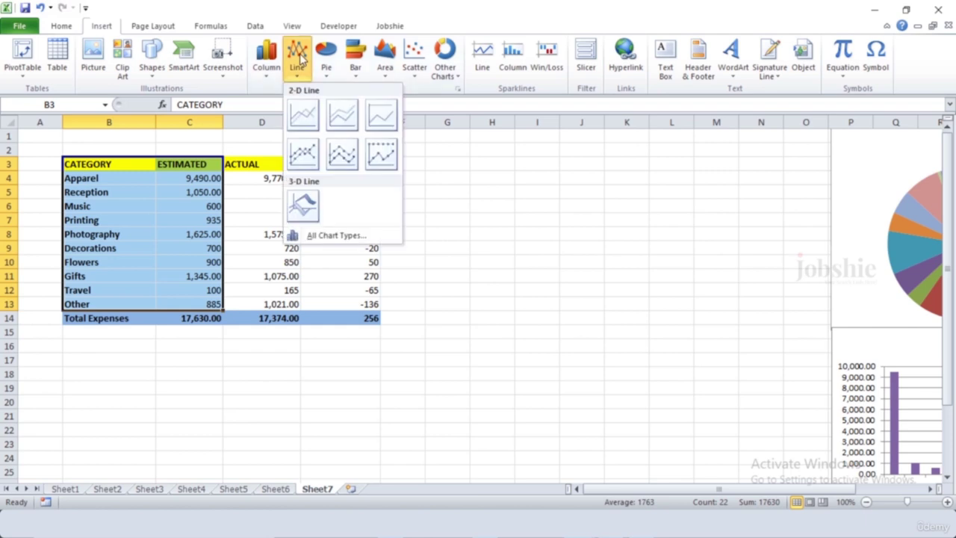
{"action": "left_click", "coordinate": [304, 122]}
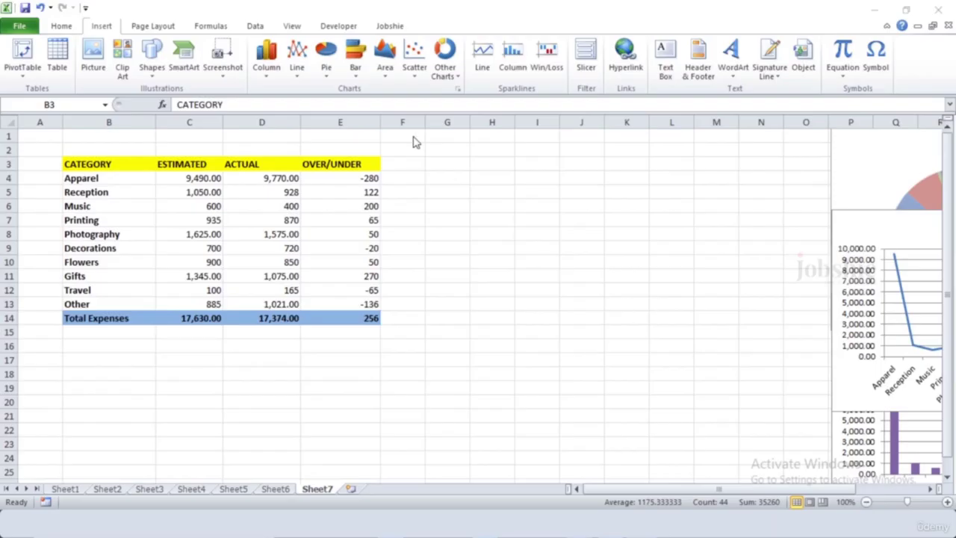
{"action": "left_click", "coordinate": [355, 66]}
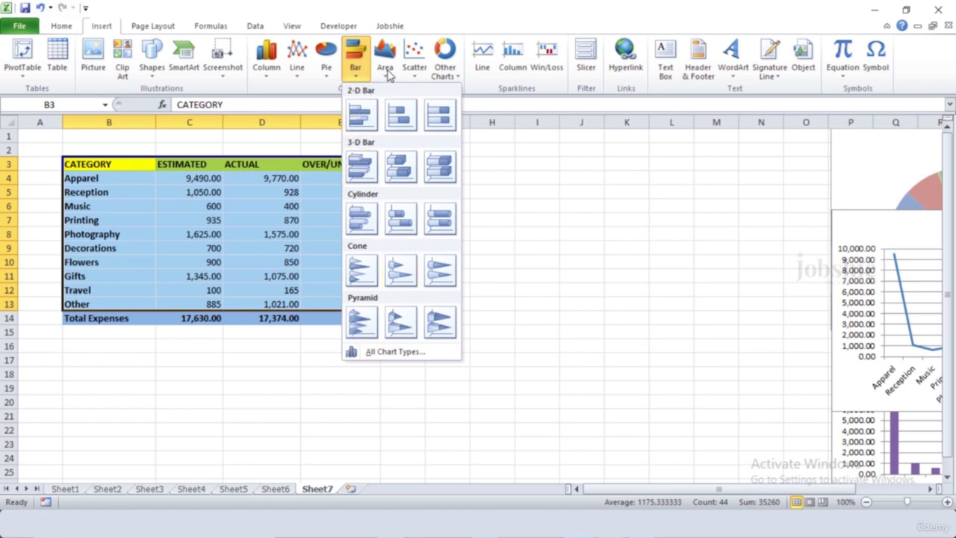
{"action": "left_click", "coordinate": [386, 68]}
{"action": "left_click", "coordinate": [413, 64]}
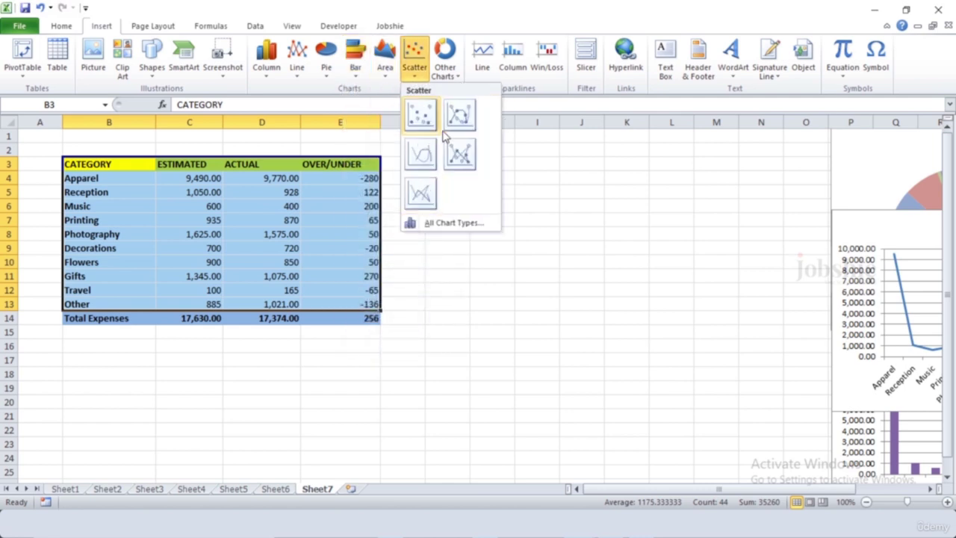
{"action": "left_click", "coordinate": [445, 75]}
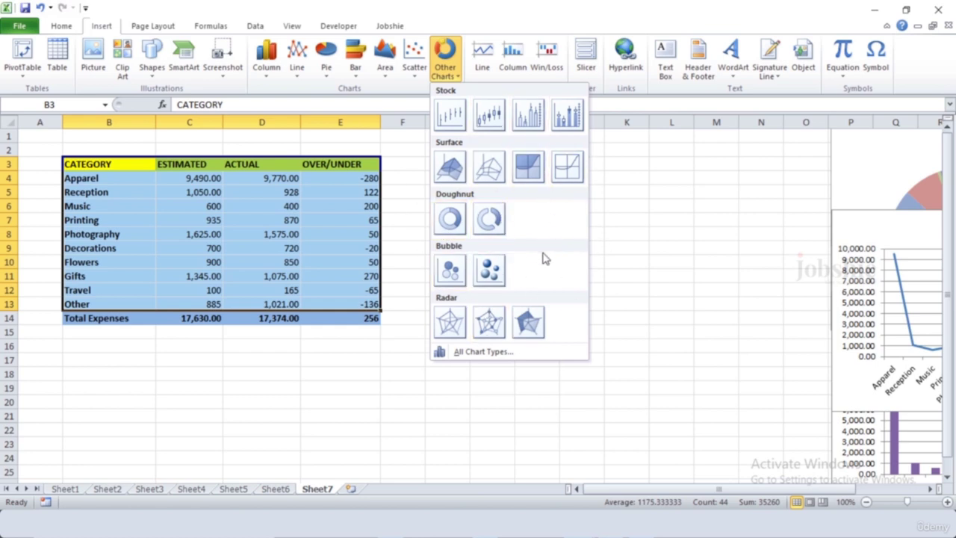
{"action": "left_click", "coordinate": [446, 60]}
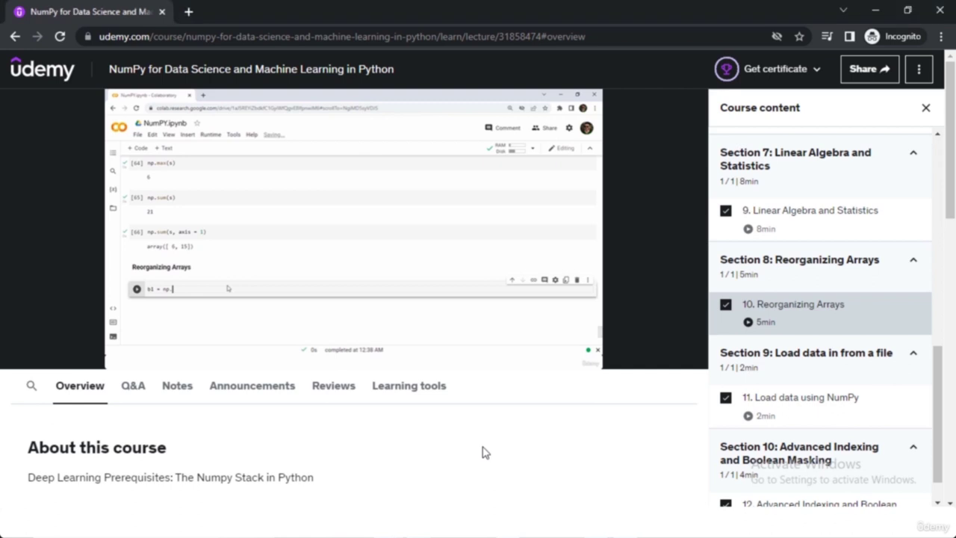
Step: Switch to the NumPy for Data Science and Machine Learning in Python course on Udemy and open its completion certificate in a new tab
{"action": "scroll", "coordinate": [815, 403], "scroll_direction": "up", "scroll_amount": 10}
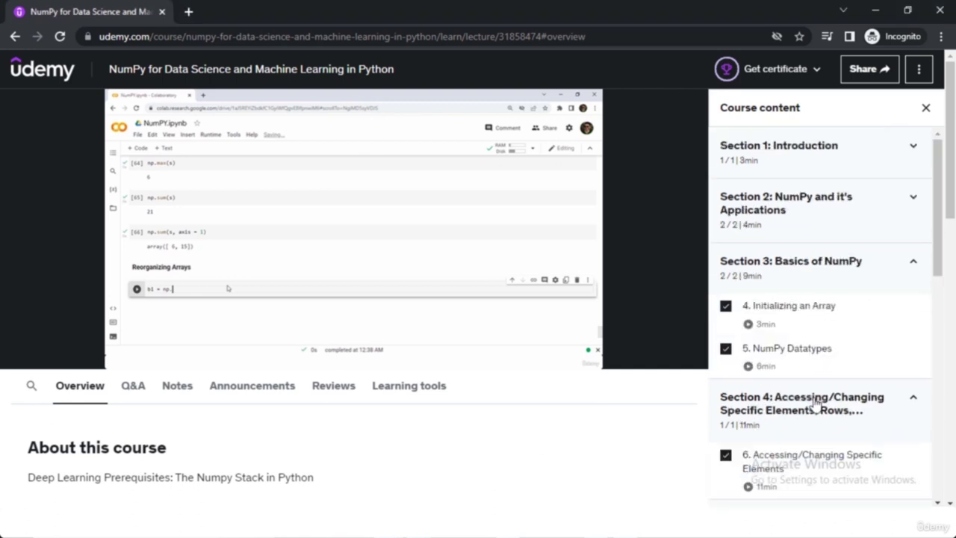
{"action": "left_click", "coordinate": [797, 69]}
{"action": "left_click", "coordinate": [768, 145]}
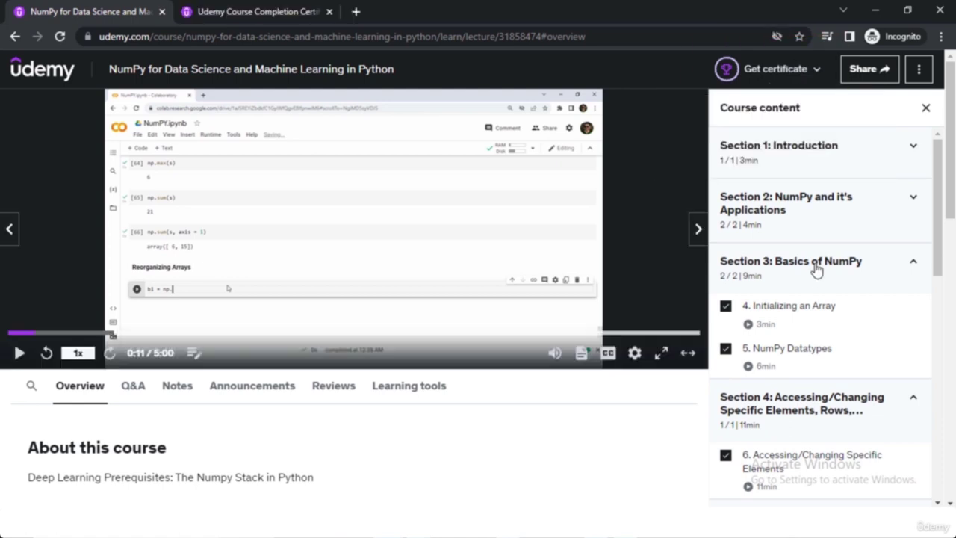
Step: Expand Section 1 and Section 2 in the course content and look through the list of lectures
{"action": "left_click", "coordinate": [810, 147]}
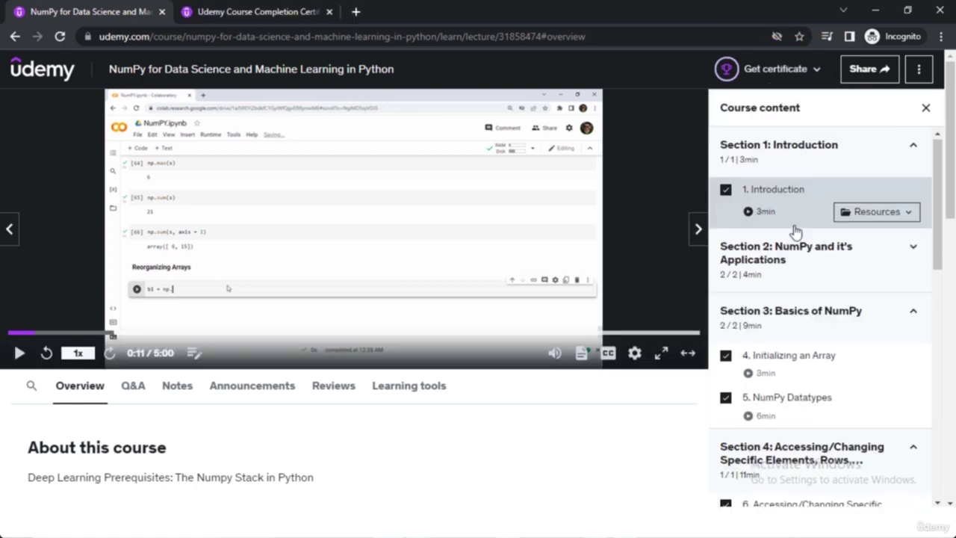
{"action": "scroll", "coordinate": [787, 259], "scroll_direction": "down", "scroll_amount": 1}
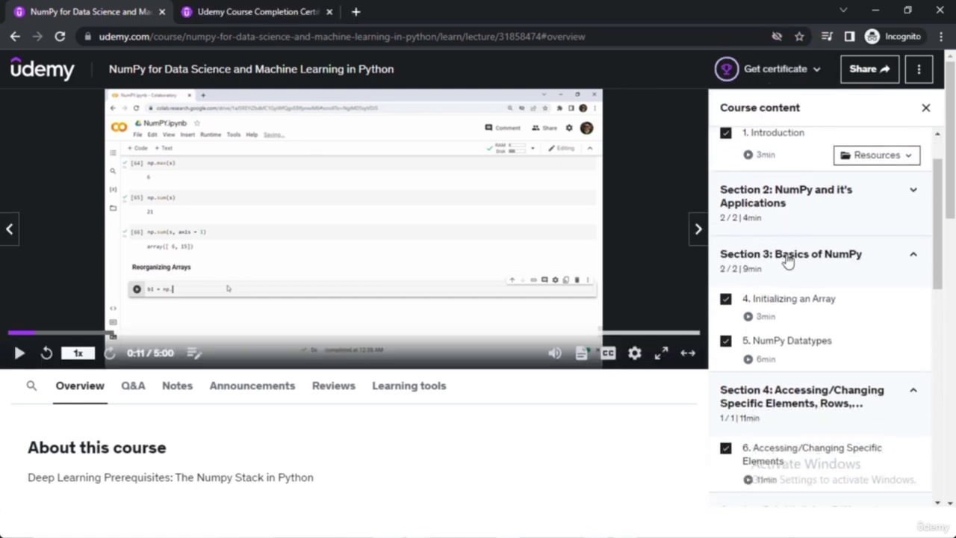
{"action": "left_click", "coordinate": [829, 198]}
{"action": "scroll", "coordinate": [814, 226], "scroll_direction": "up", "scroll_amount": 1}
{"action": "scroll", "coordinate": [814, 226], "scroll_direction": "down", "scroll_amount": 7}
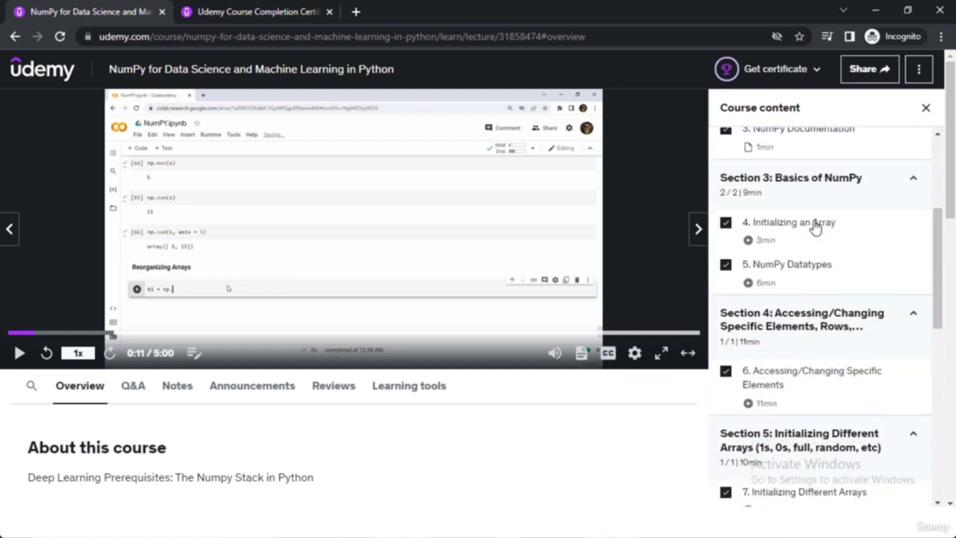
{"action": "scroll", "coordinate": [813, 227], "scroll_direction": "down", "scroll_amount": 3}
{"action": "scroll", "coordinate": [814, 226], "scroll_direction": "up", "scroll_amount": 10}
Step: Toggle the completion mark of the Introduction lecture off and on twice
{"action": "left_click", "coordinate": [724, 192]}
{"action": "left_click", "coordinate": [725, 192]}
{"action": "left_click", "coordinate": [724, 192]}
{"action": "left_click", "coordinate": [725, 193]}
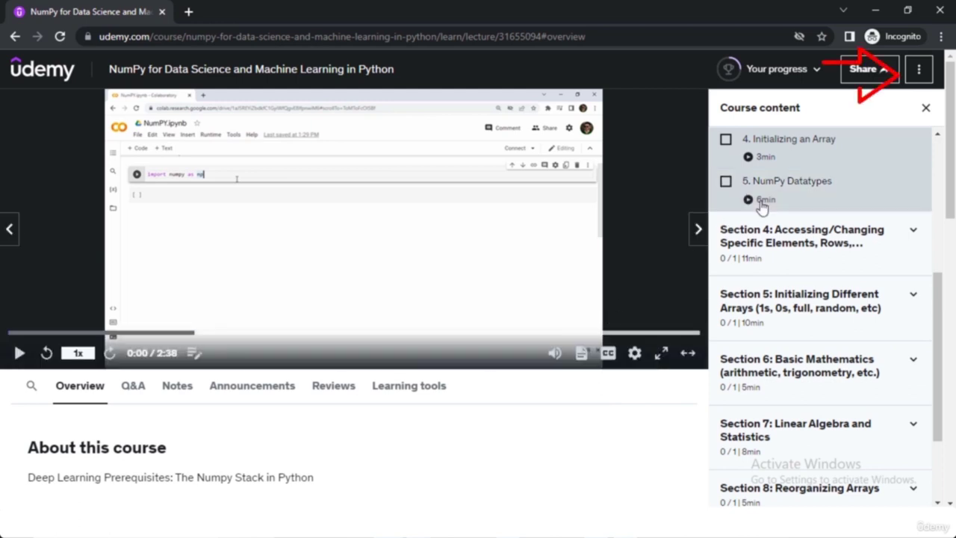
Step: Open the existing rating and review of the NumPy course from the course options
{"action": "left_click", "coordinate": [918, 70]}
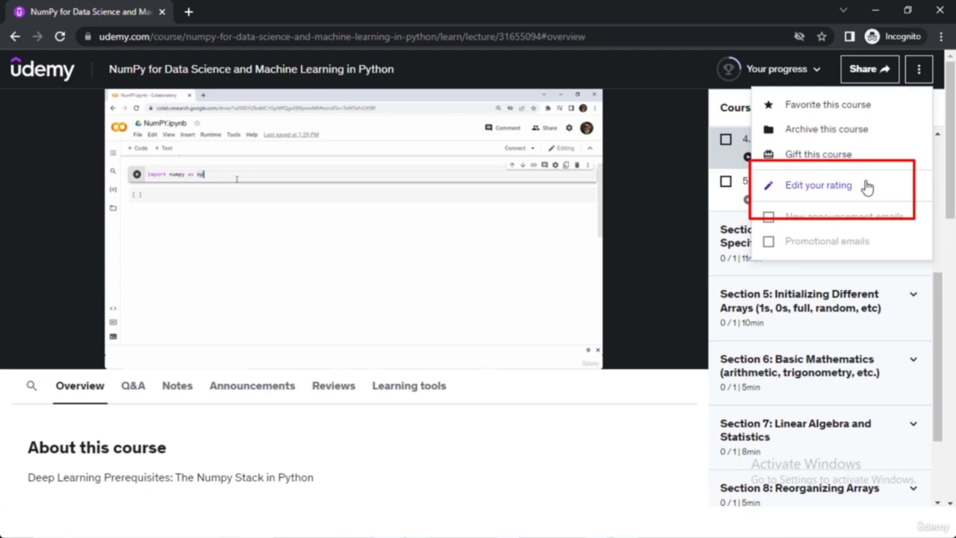
{"action": "left_click", "coordinate": [843, 194]}
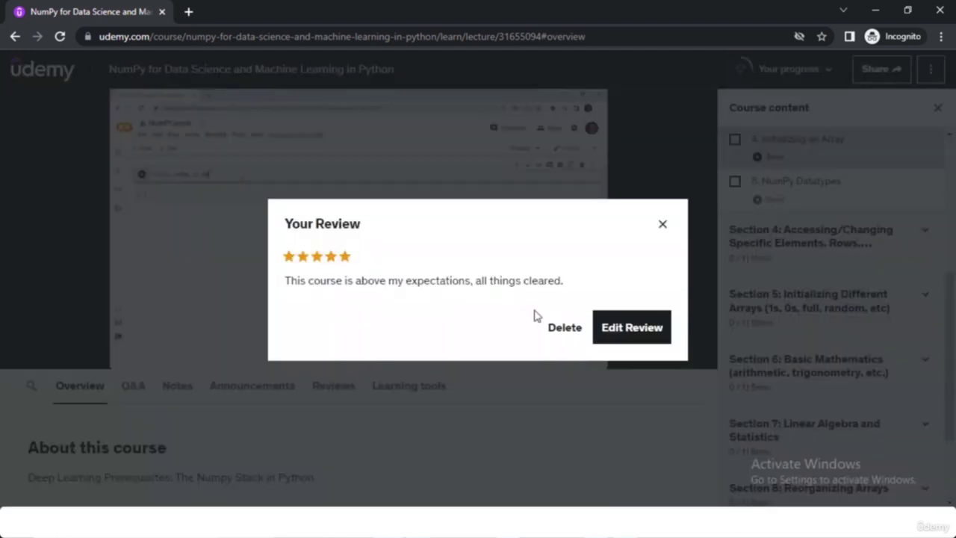